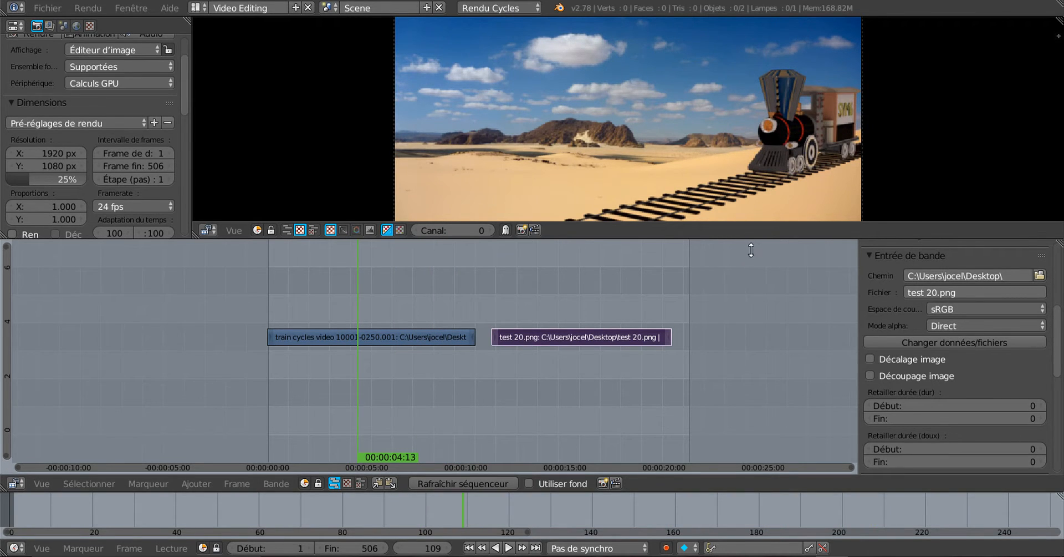
Step: Enlarge the video preview and play back the train video strip, leaving that strip selected
left_click_drag(751, 239, 755, 279)
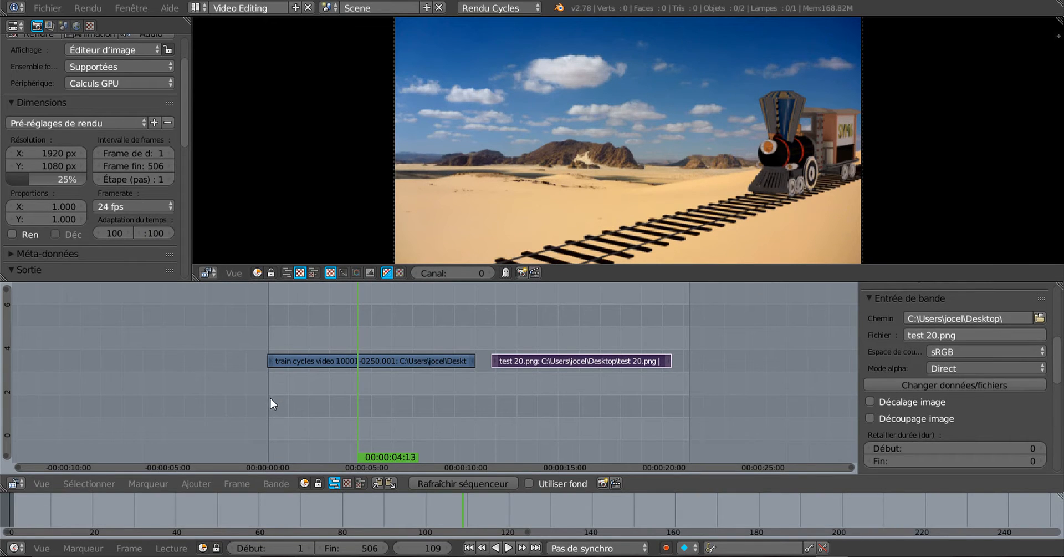
mouse_move(357, 326)
left_mouse_down()
mouse_move(335, 328)
mouse_move(345, 325)
left_mouse_up()
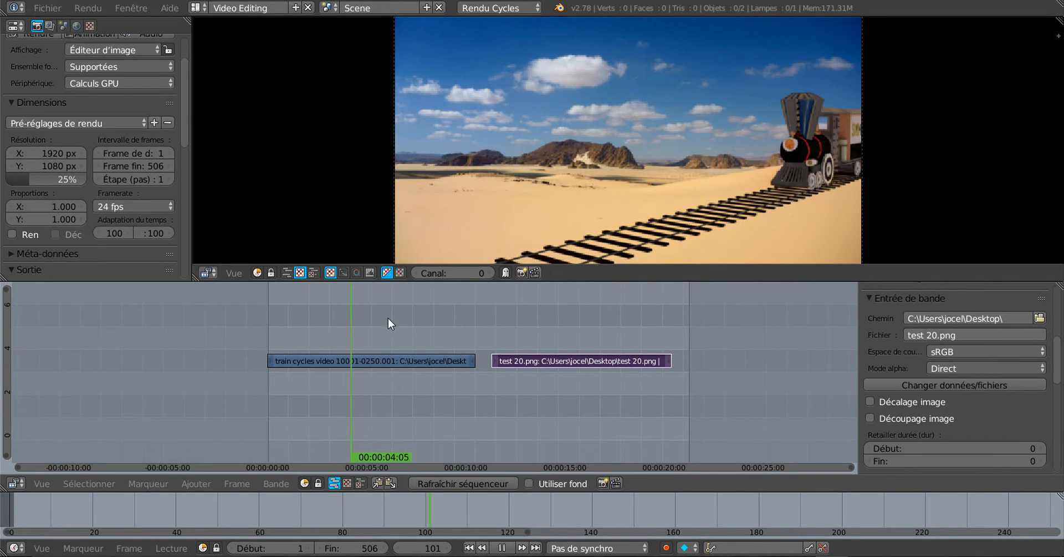
key("alt+a")
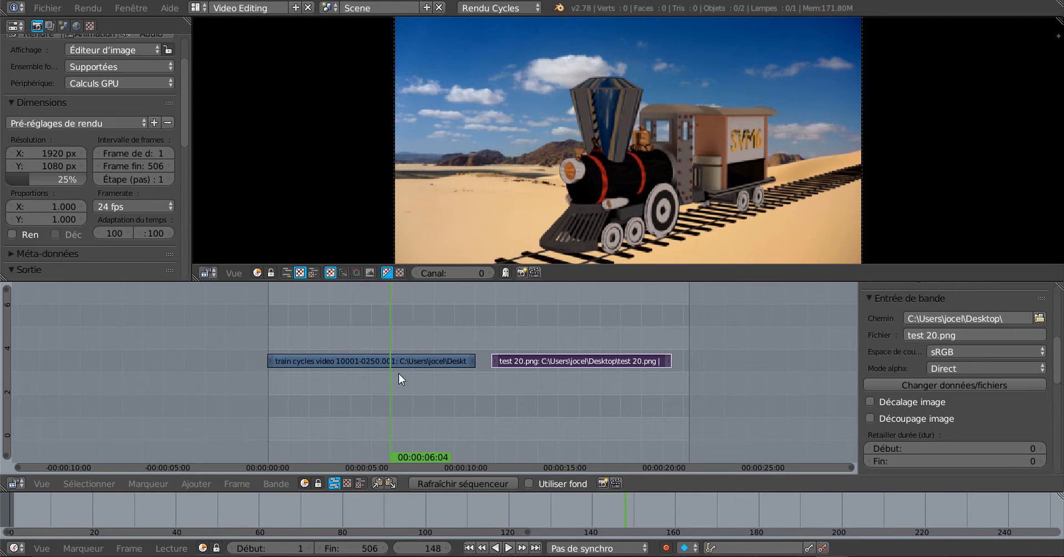
right_click(361, 358)
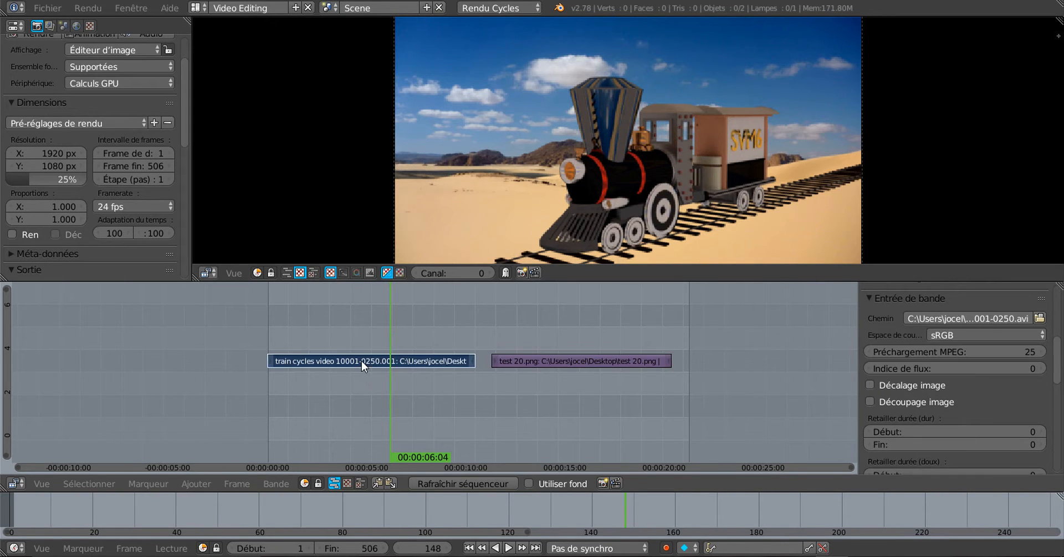
Step: Extend the end of the test 20.png image strip to frame 496
left_click_drag(388, 329, 556, 312)
right_click(545, 357)
mouse_move(663, 360)
right_mouse_down()
mouse_move(708, 360)
mouse_move(638, 374)
mouse_move(769, 356)
mouse_move(591, 378)
mouse_move(681, 362)
mouse_move(769, 363)
mouse_move(615, 372)
mouse_move(674, 374)
right_mouse_up()
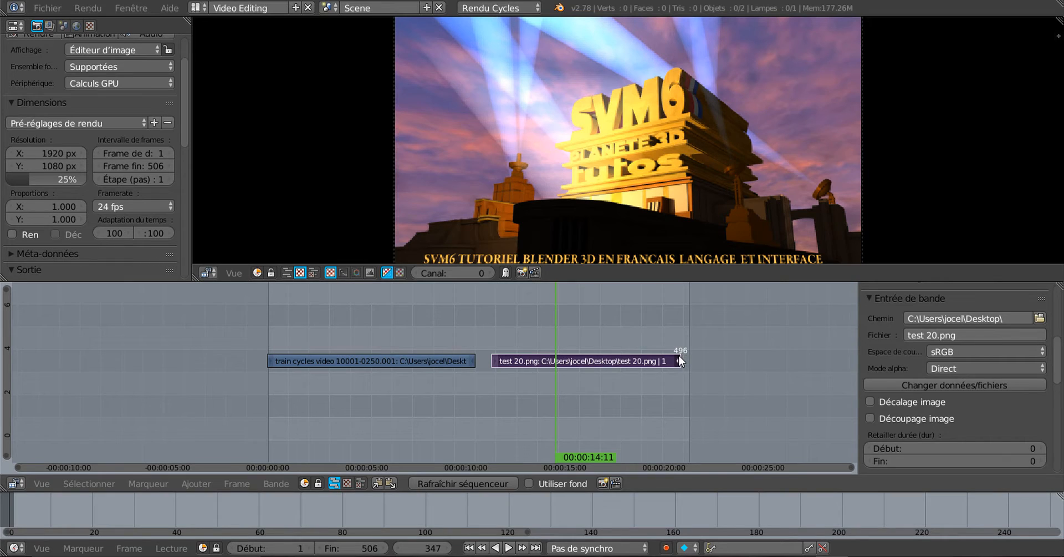
Step: Scrub and play through the test 20.png image strip and the cut from the train video
right_click(497, 358)
left_click(494, 331)
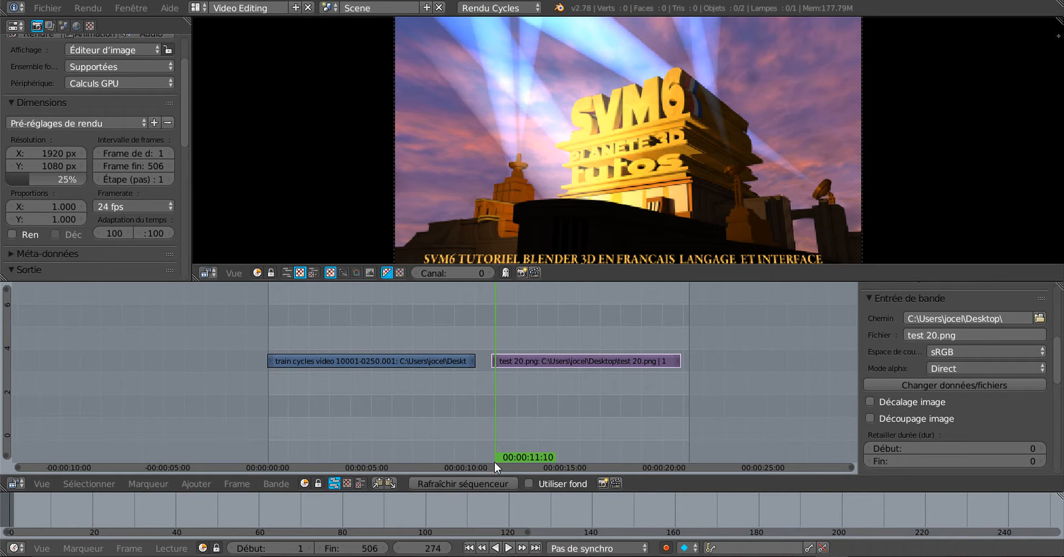
left_click_drag(504, 325, 533, 330)
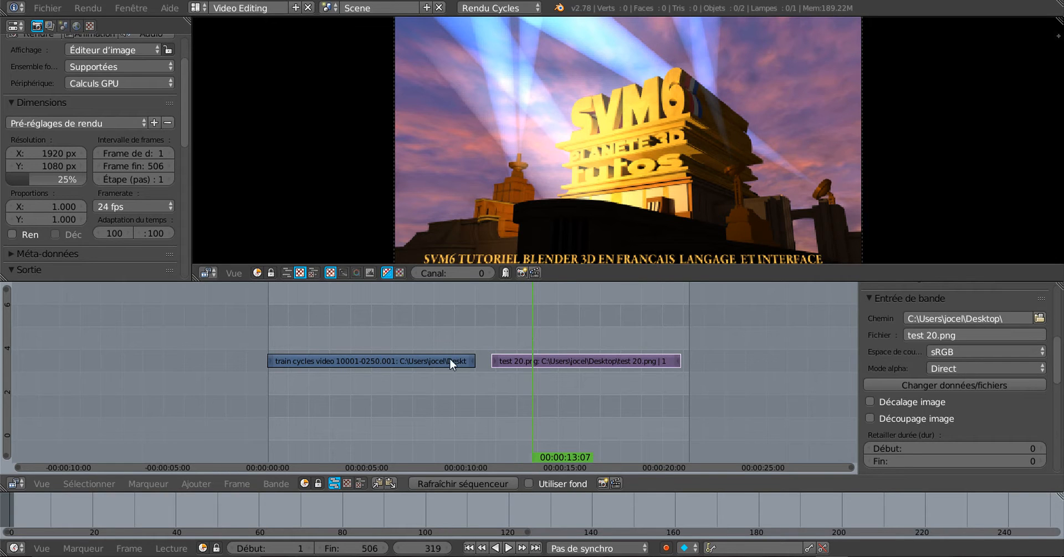
mouse_move(530, 312)
left_mouse_down()
mouse_move(308, 324)
mouse_move(560, 314)
mouse_move(550, 315)
left_mouse_up()
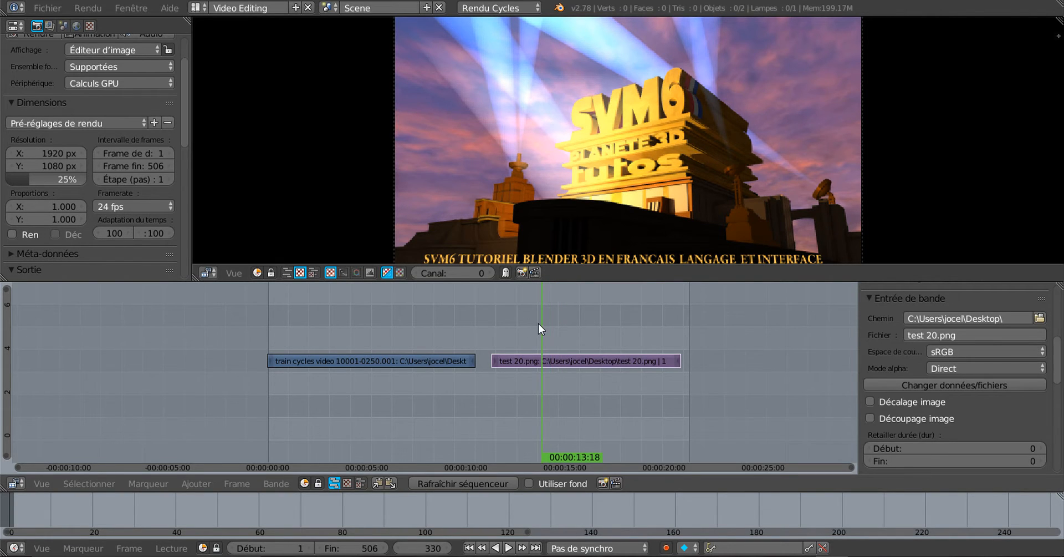
key("alt+a")
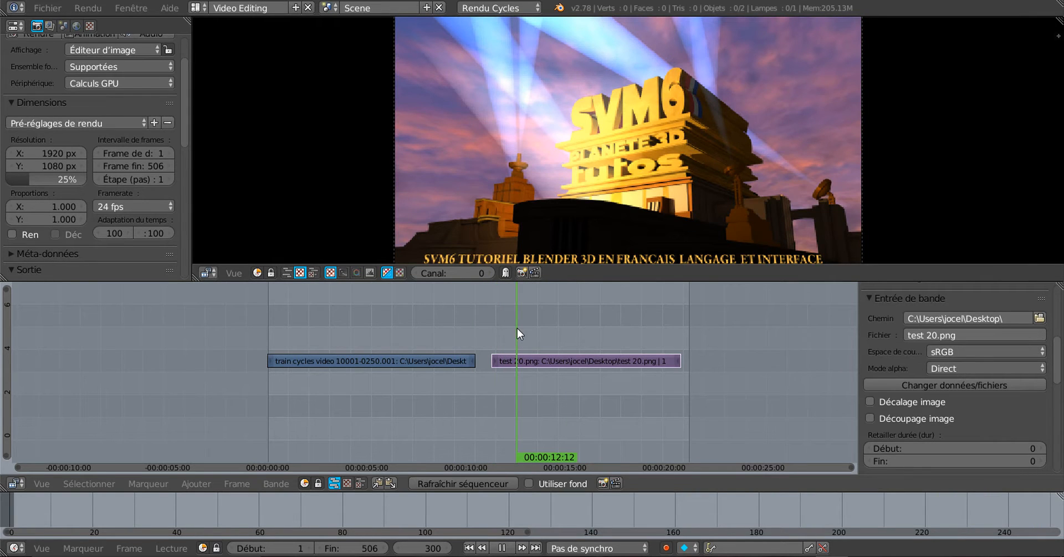
key("alt+a")
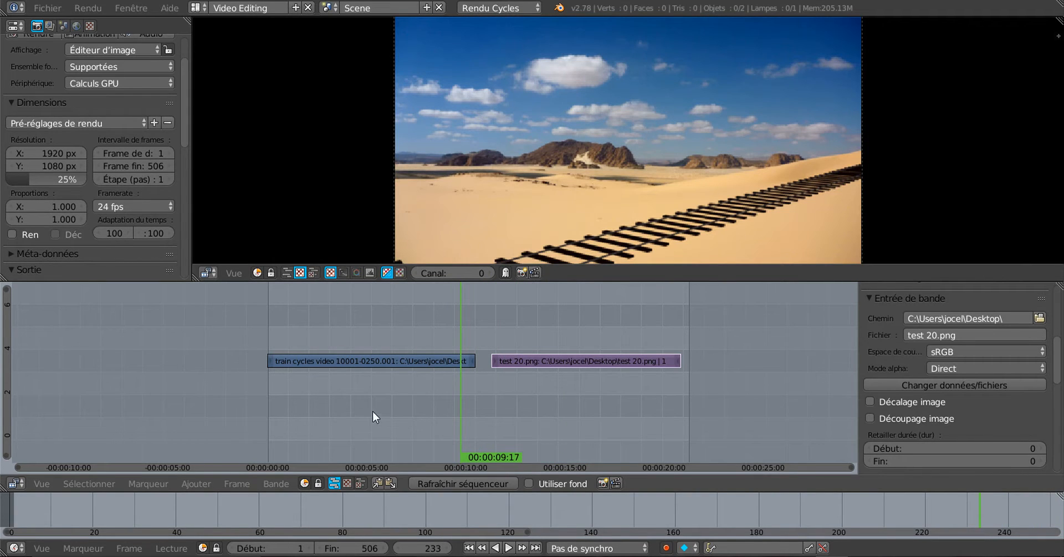
Step: Select the train video strip and the test 20.png strip together and add a Fondu effect strip between them
right_click(409, 361)
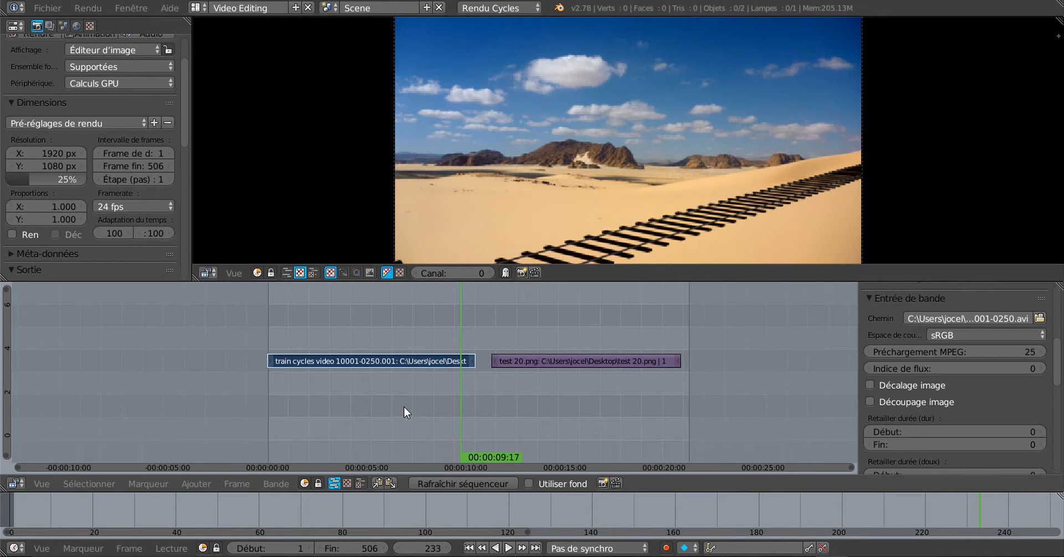
right_click(559, 359)
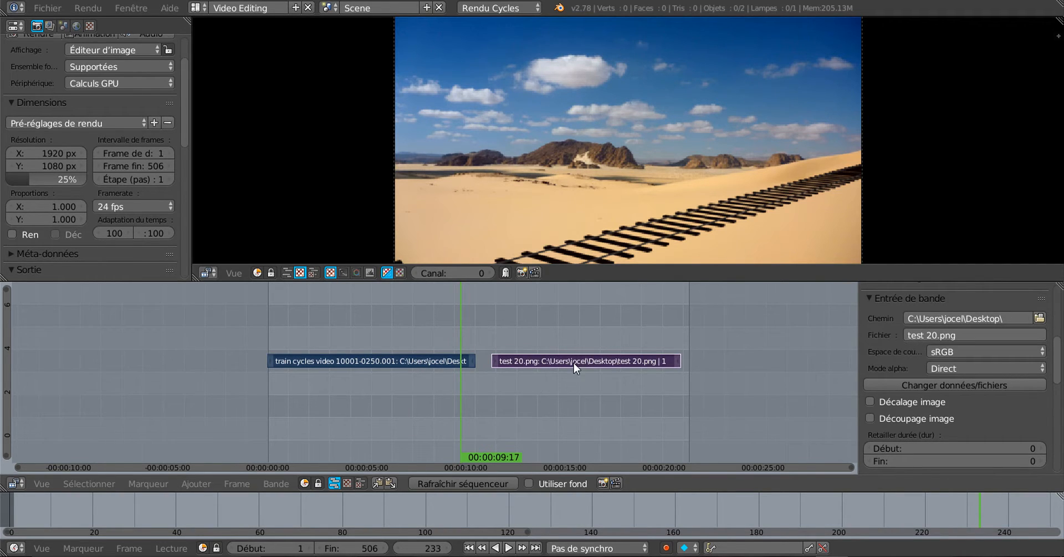
left_click(234, 482)
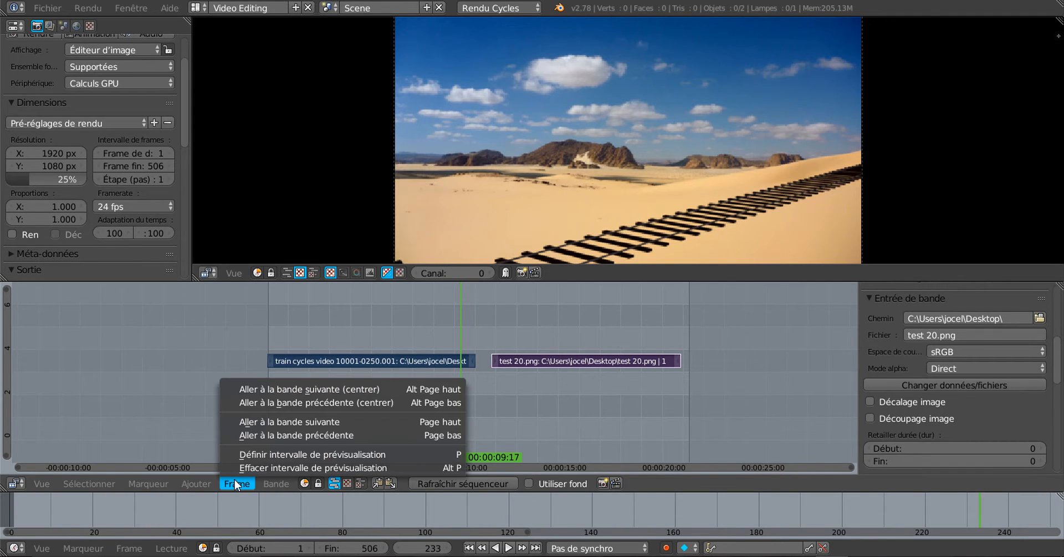
mouse_move(194, 484)
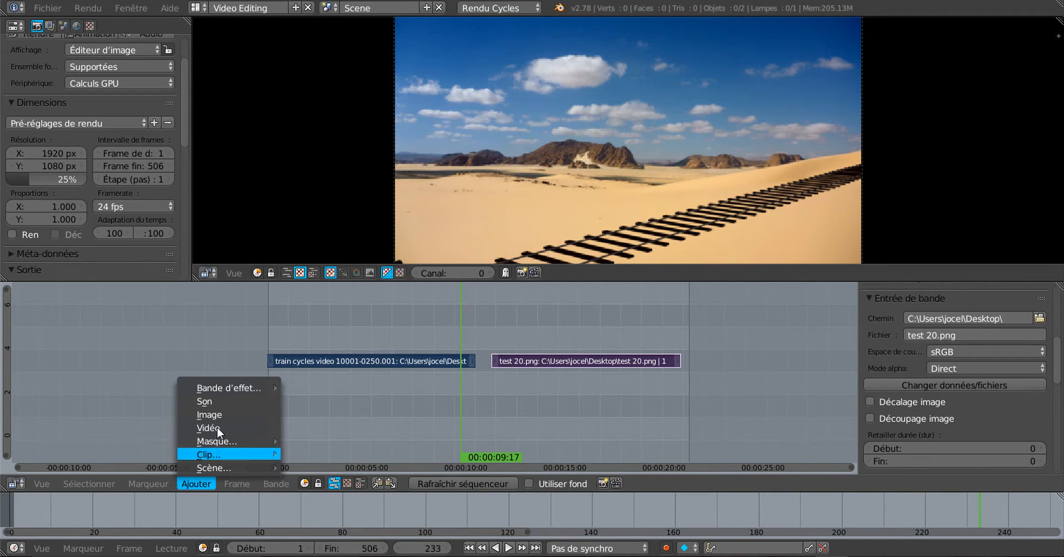
mouse_move(221, 388)
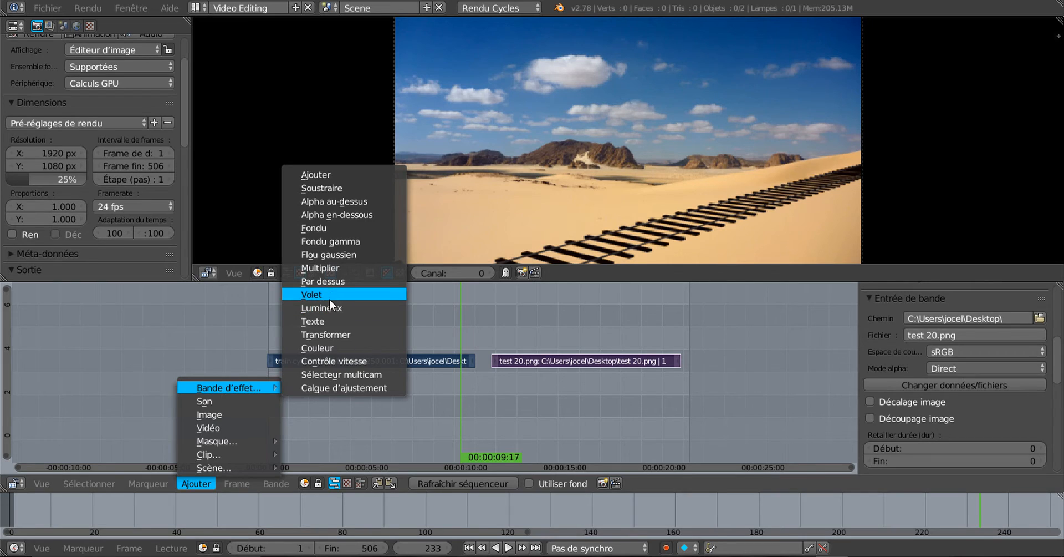
left_click(315, 228)
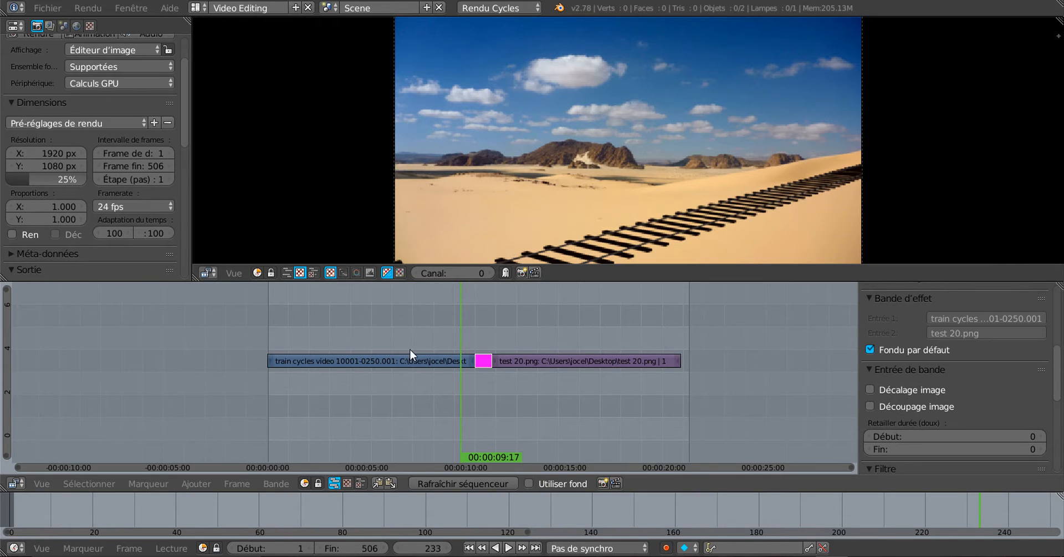
Step: Preview the crossfade and lengthen it by moving the start of the test 20.png strip to frame 305
key("alt+a")
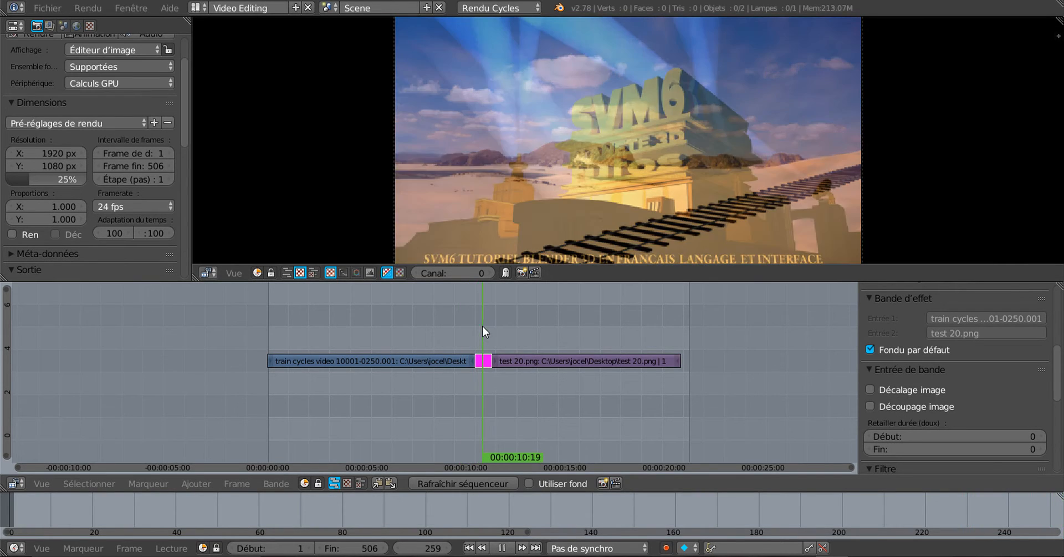
left_click_drag(489, 325, 444, 335)
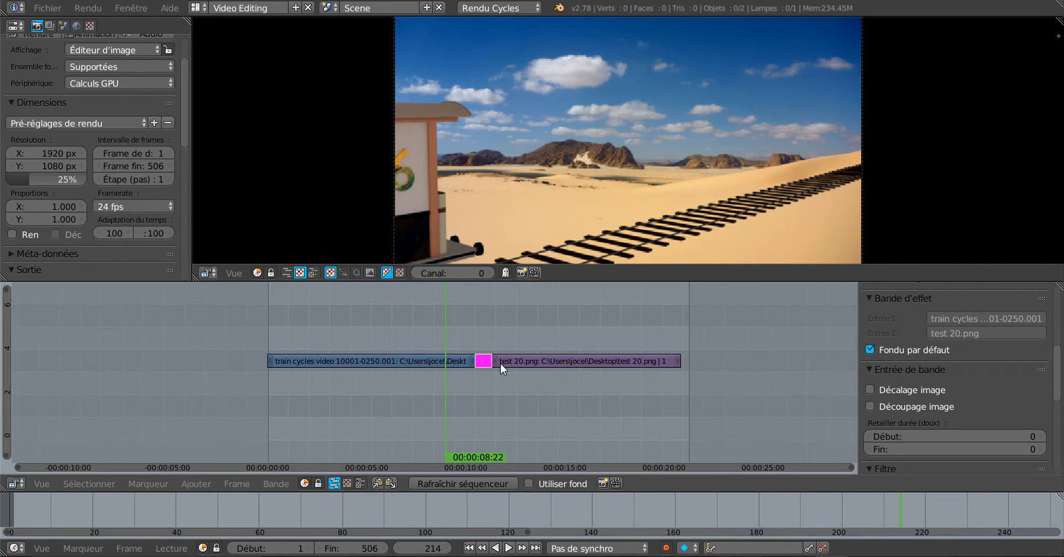
right_click_drag(493, 363, 524, 352)
left_click_drag(438, 317, 469, 332)
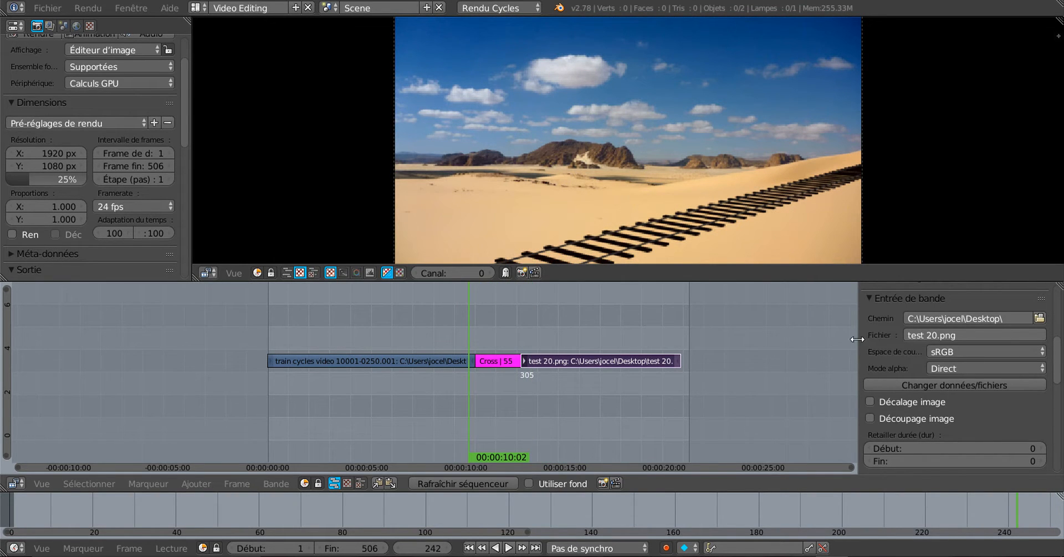
Step: Select the Cross effect strip, enlarge its properties area and examine its effect, input and filter settings
right_click(501, 360)
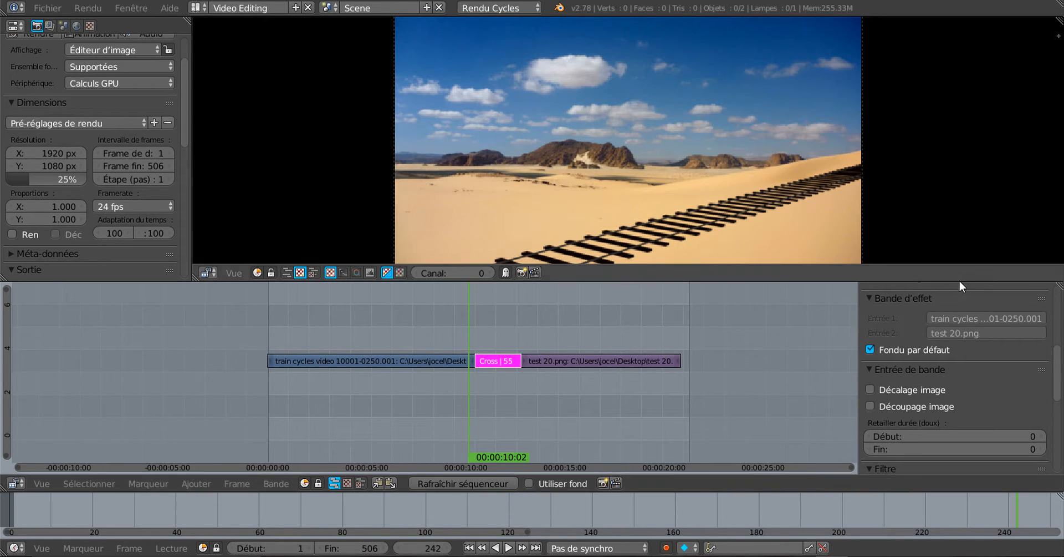
left_click_drag(959, 280, 961, 163)
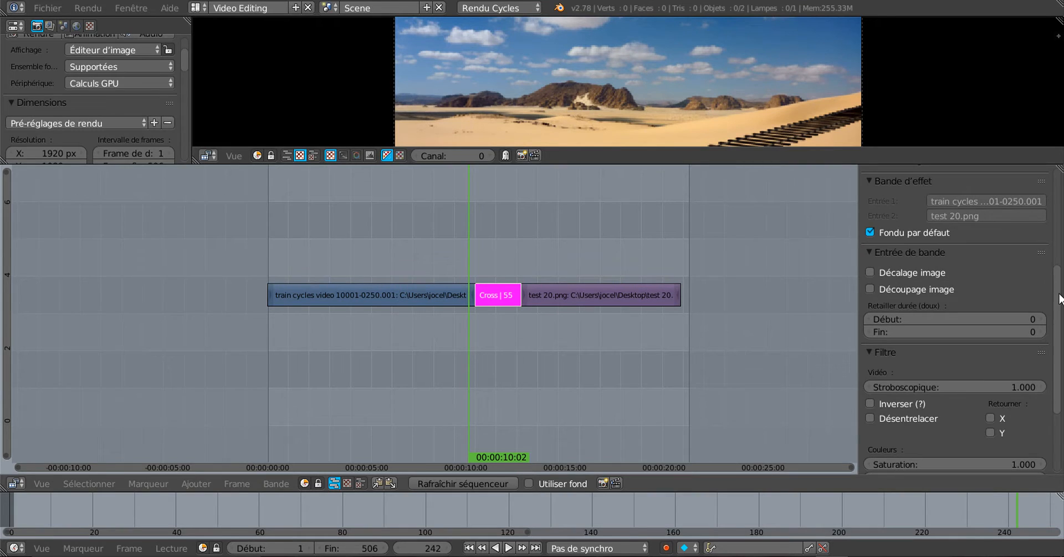
mouse_move(1059, 291)
left_mouse_down()
mouse_move(1057, 312)
mouse_move(1056, 287)
left_mouse_up()
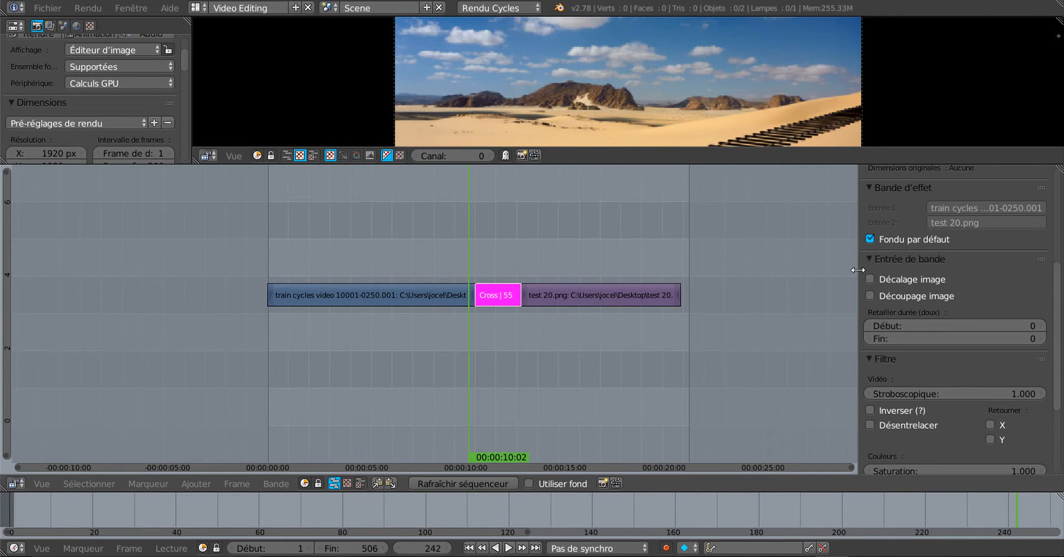
left_click_drag(858, 270, 753, 291)
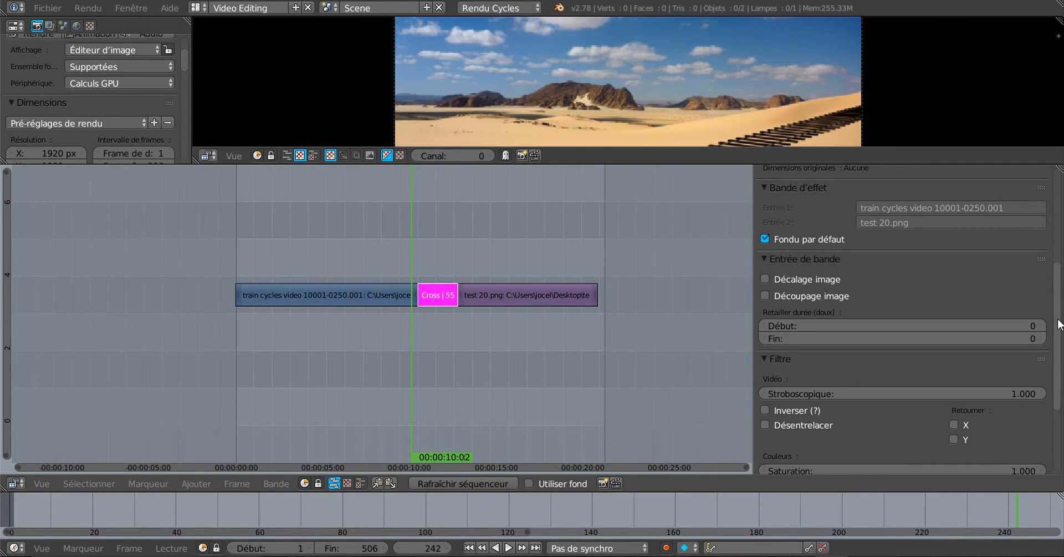
left_click_drag(1059, 324, 1062, 261)
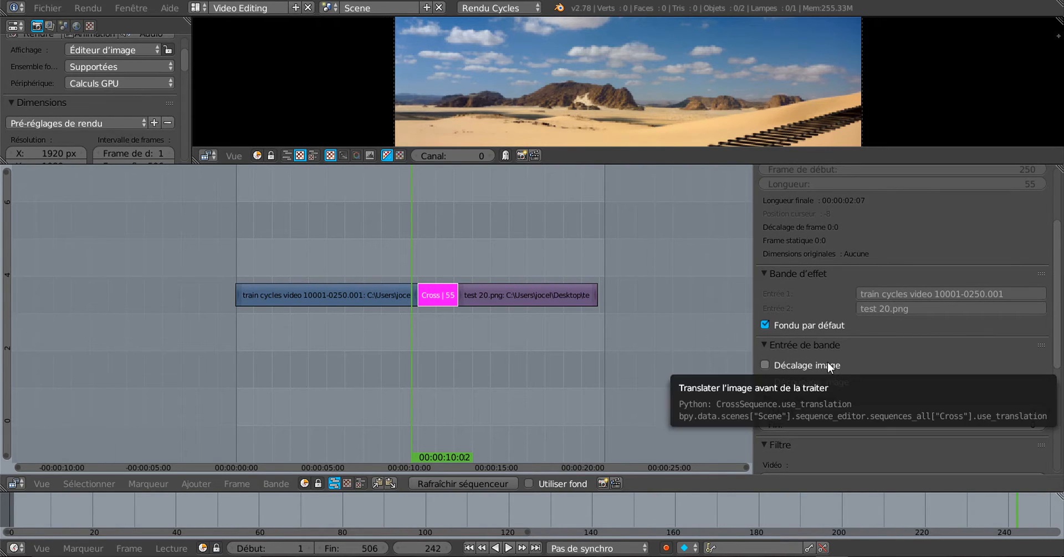
scroll(937, 352, "down", 3)
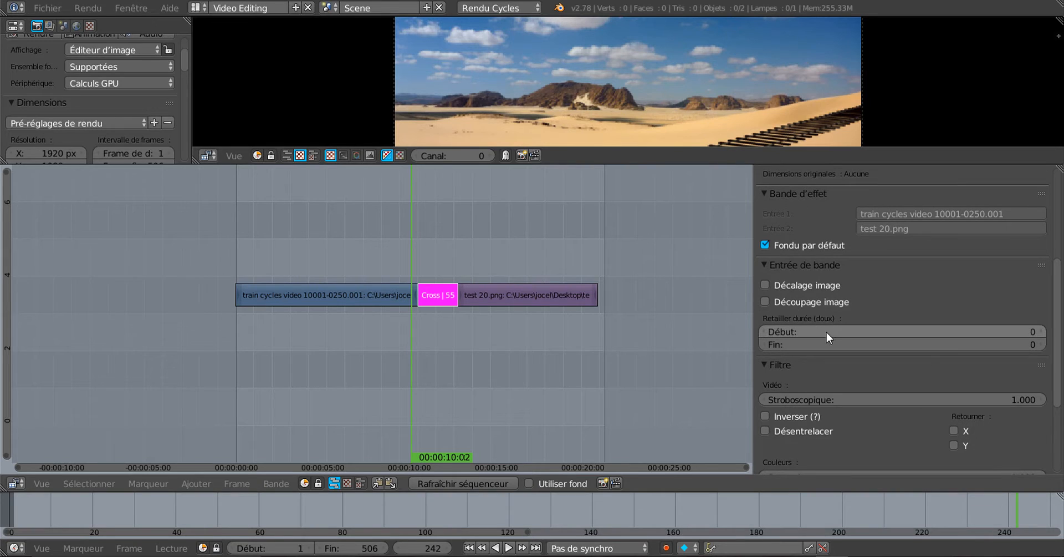
scroll(811, 349, "down", 2)
scroll(648, 380, "up", 1)
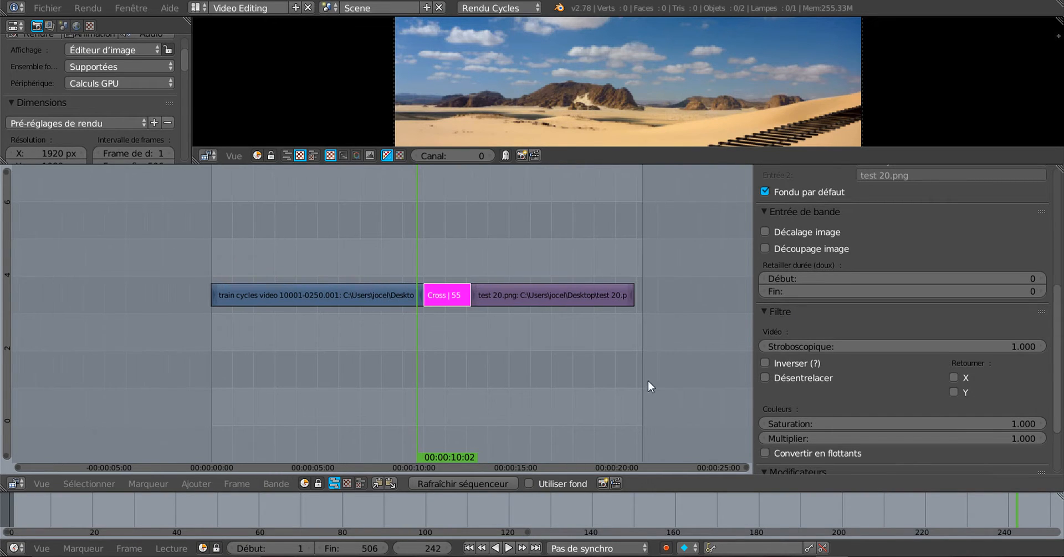
Step: Play back the lengthened crossfade and try the Inverser (?) filter option on the Cross strip while scrubbing
key("alt+a")
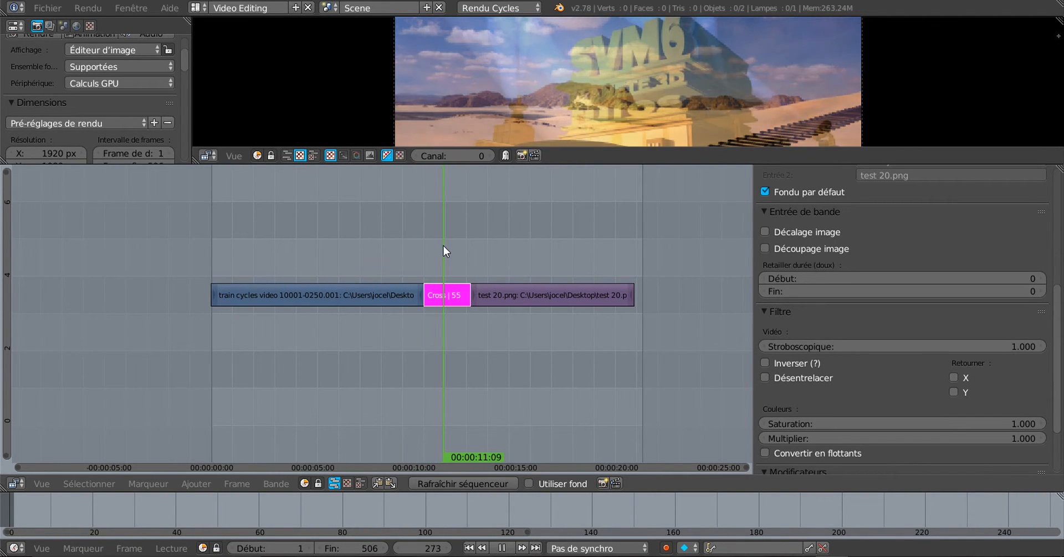
key("Escape")
left_click(765, 363)
left_click_drag(438, 240, 407, 229)
left_click(765, 362)
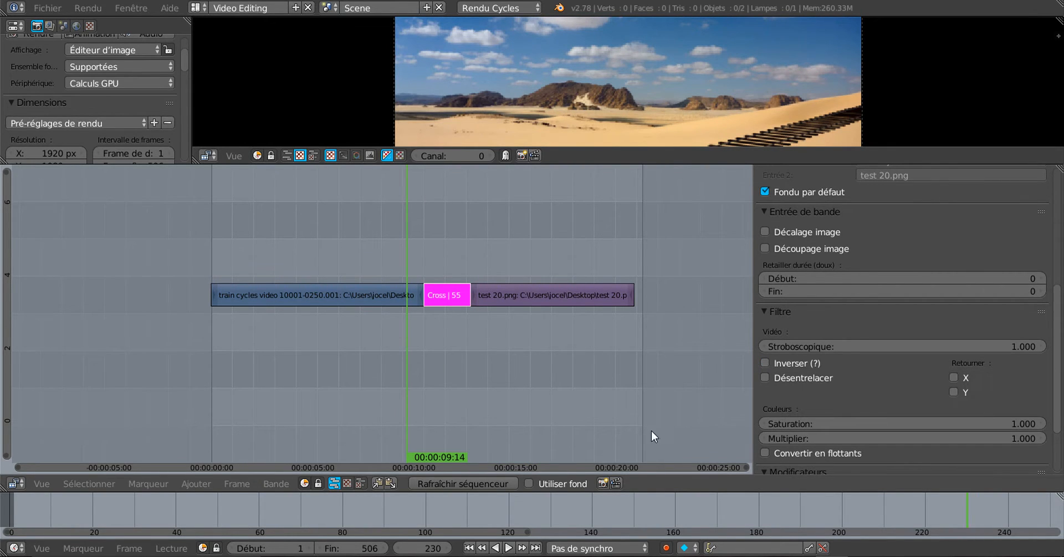
Step: Play through the crossfade again, enlarge the preview and scrub back to the transition's end at frame 305
key("alt+a")
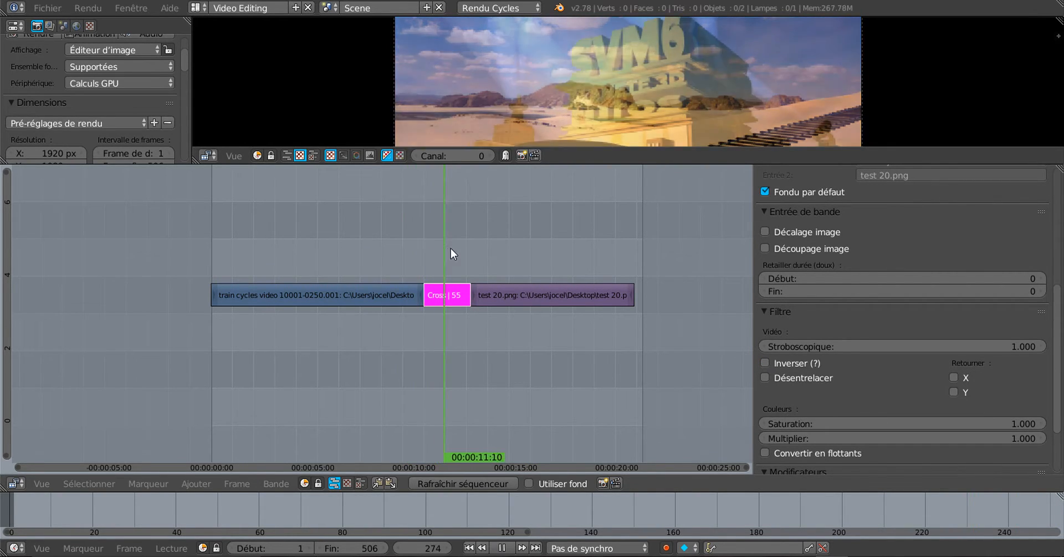
key("alt+a")
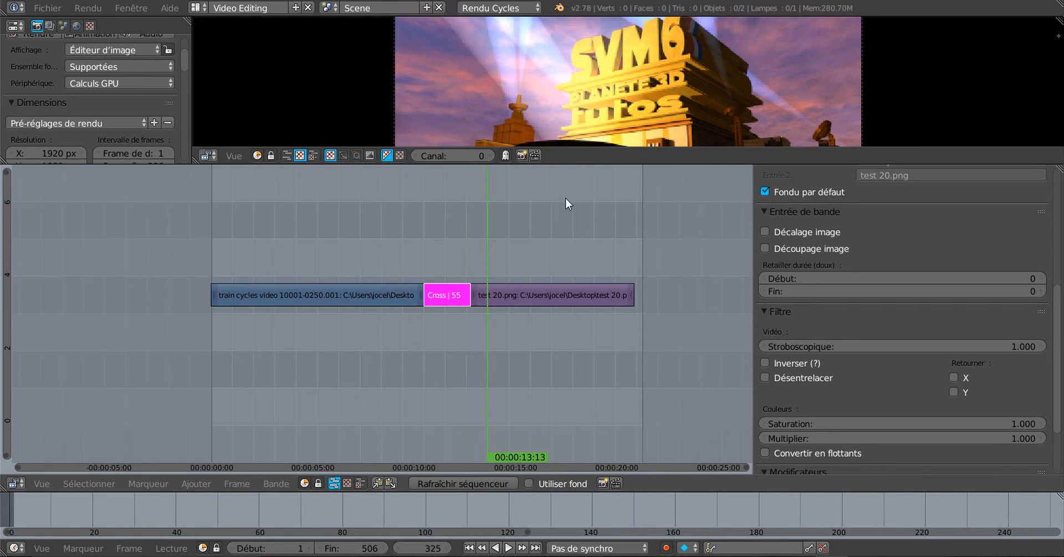
left_click_drag(601, 165, 482, 255)
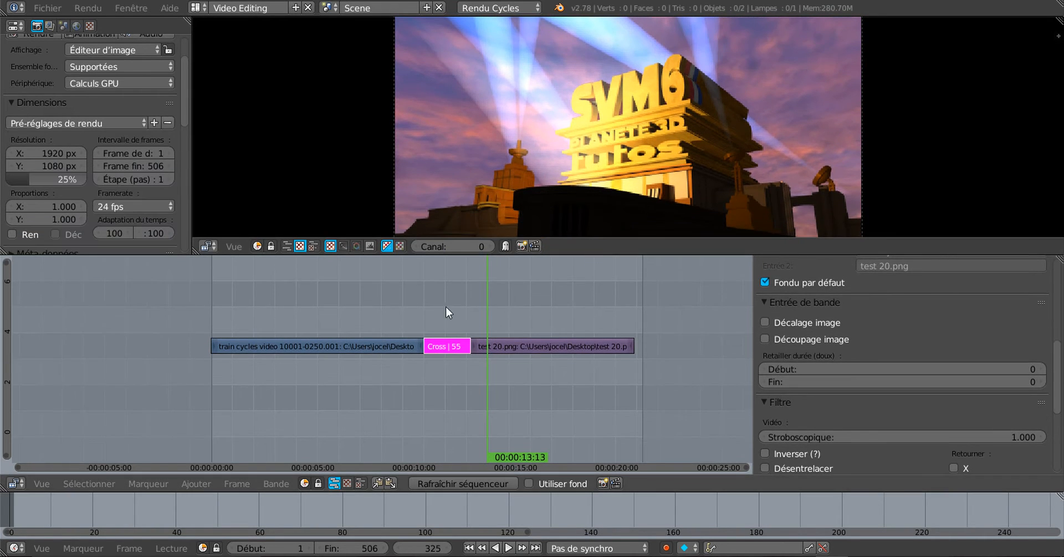
mouse_move(488, 304)
left_mouse_down()
mouse_move(380, 317)
mouse_move(471, 311)
left_mouse_up()
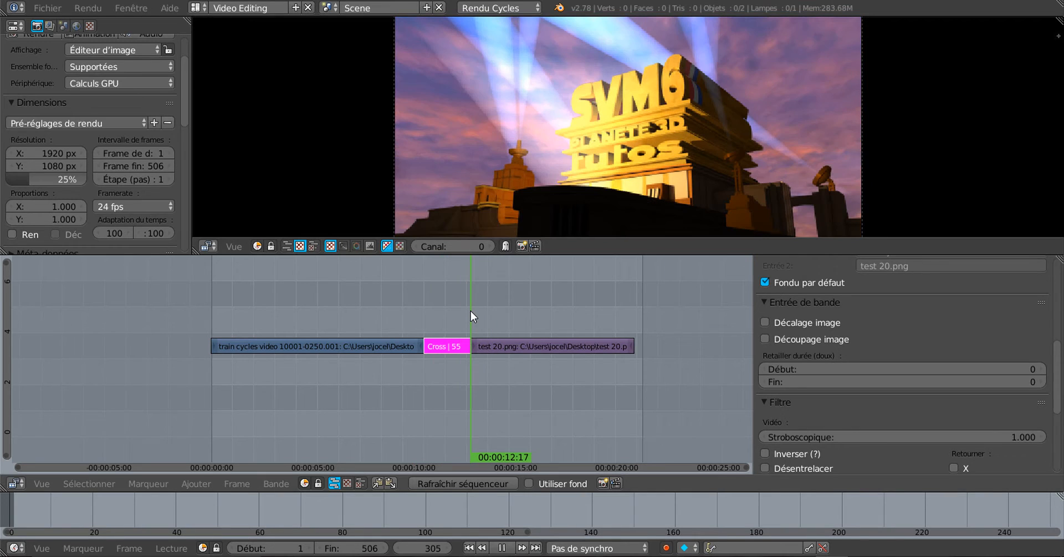
Step: Examine the Cross strip's trim, filter, colour and modifier settings
scroll(933, 417, "down", 4)
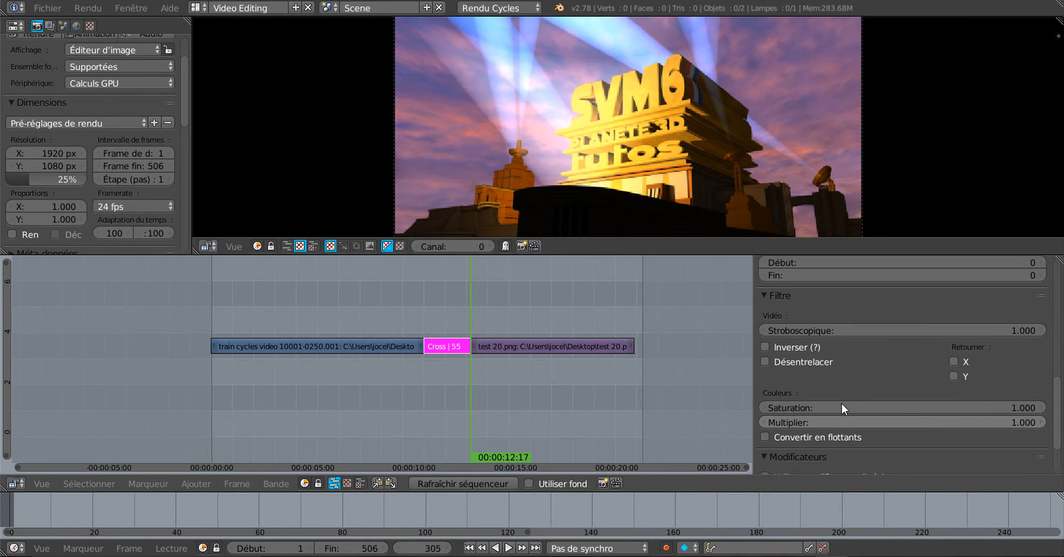
scroll(845, 399, "up", 2)
scroll(851, 390, "up", 2)
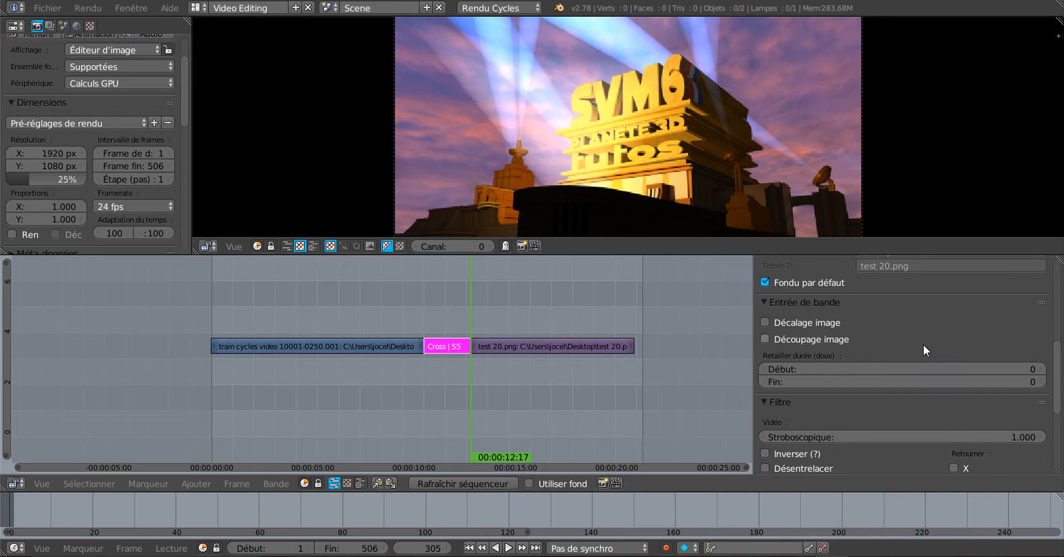
scroll(857, 350, "down", 3)
scroll(1059, 424, "down", 3)
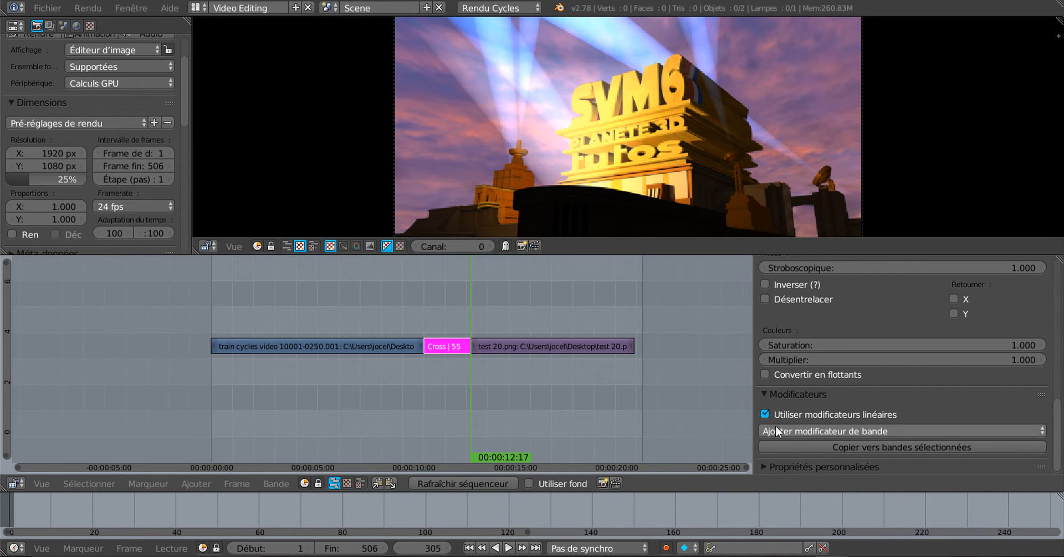
Step: Add a Balance de couleurs modifier to the Cross strip and scrub to frame 289 inside the crossfade
left_click(837, 432)
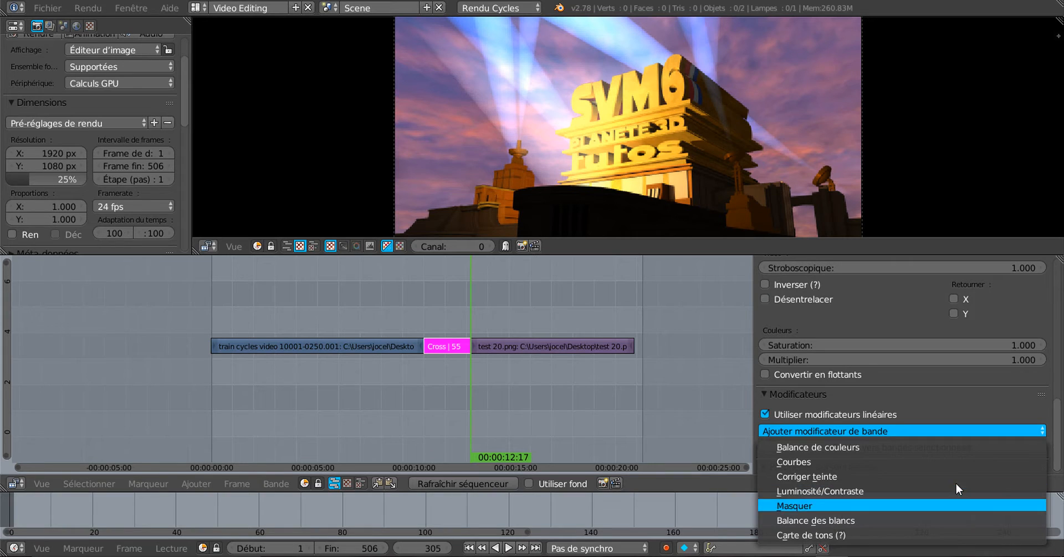
left_click(861, 446)
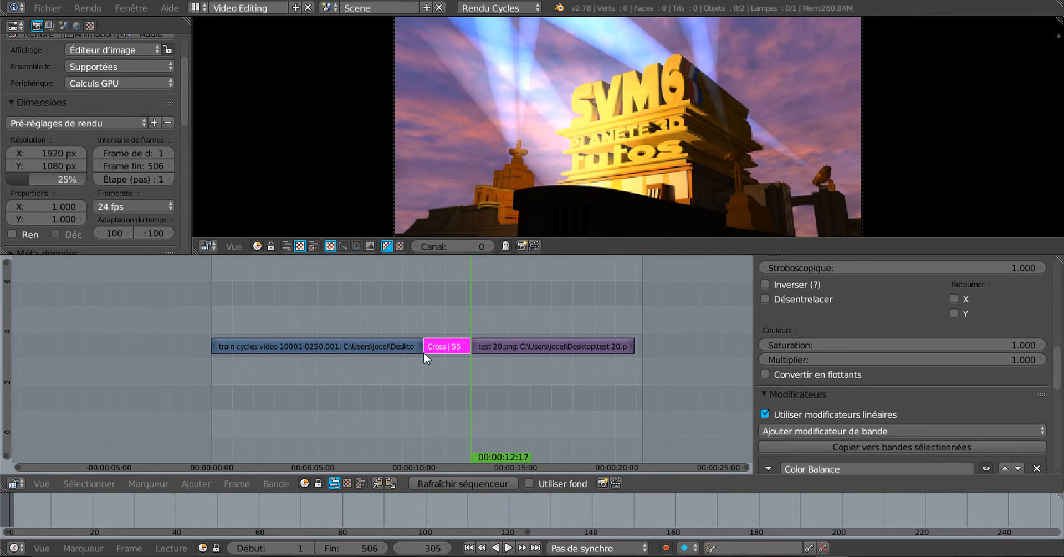
mouse_move(464, 316)
left_mouse_down()
mouse_move(432, 311)
mouse_move(457, 311)
left_mouse_up()
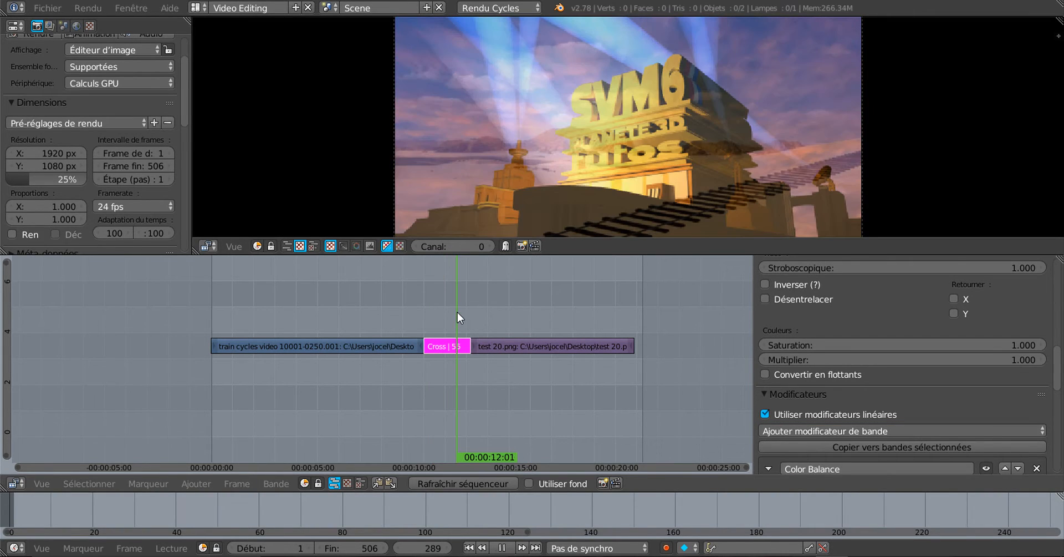
Step: Shift the Color Balance modifier's Lift colour toward blue and scrub across the end of the crossfade
scroll(964, 433, "down", 10)
scroll(963, 433, "up", 6)
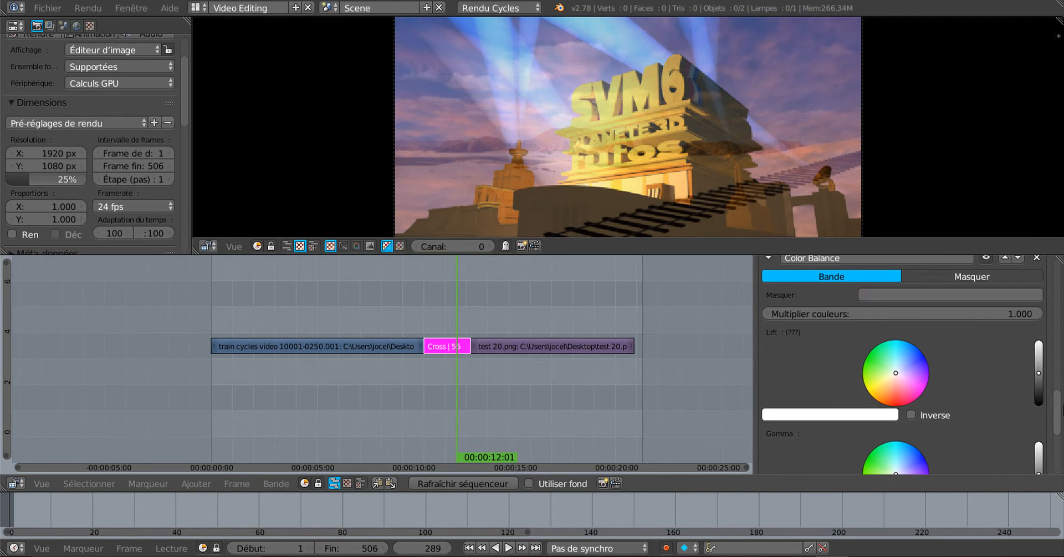
scroll(963, 433, "down", 2)
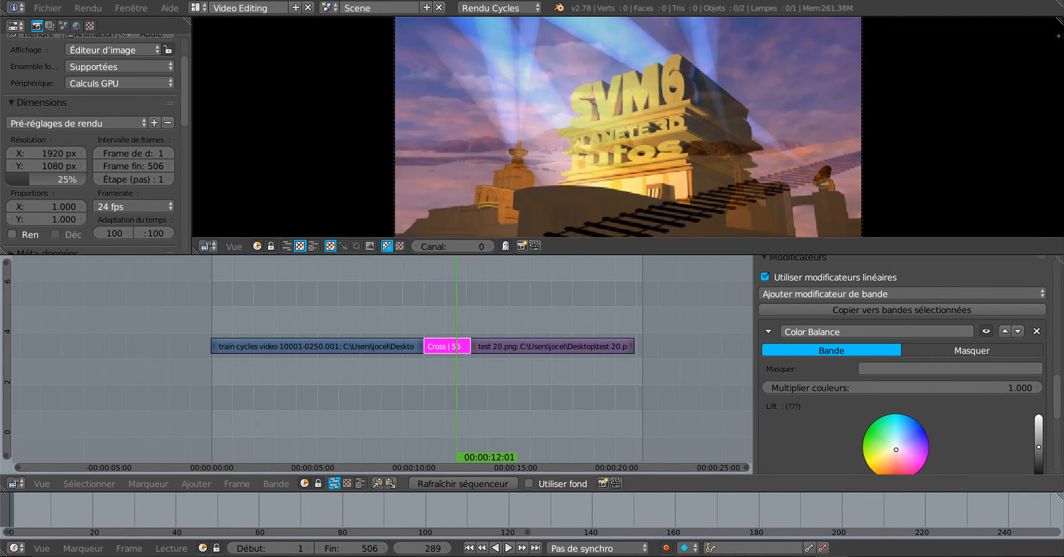
left_click_drag(895, 447, 911, 437)
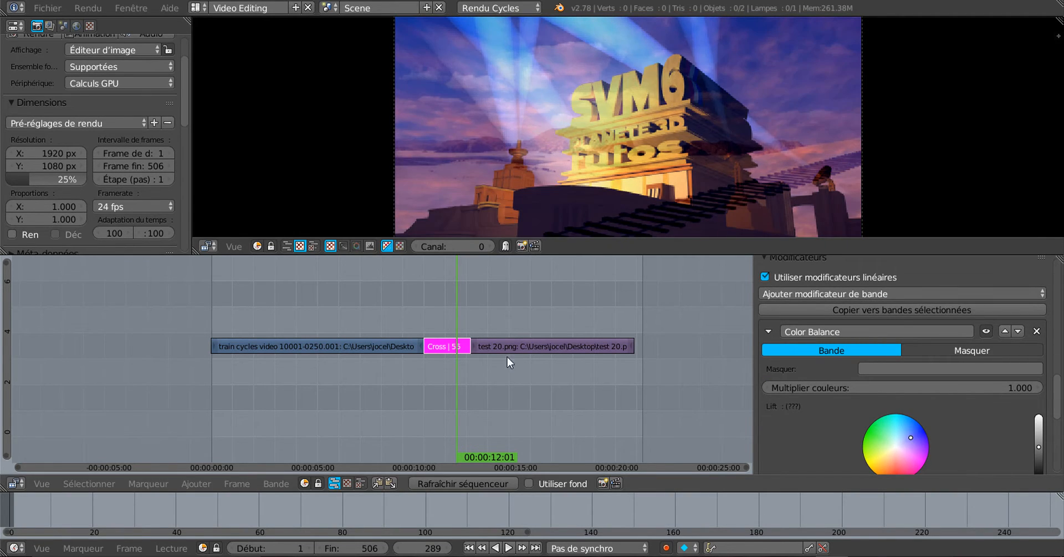
left_click_drag(455, 308, 488, 308)
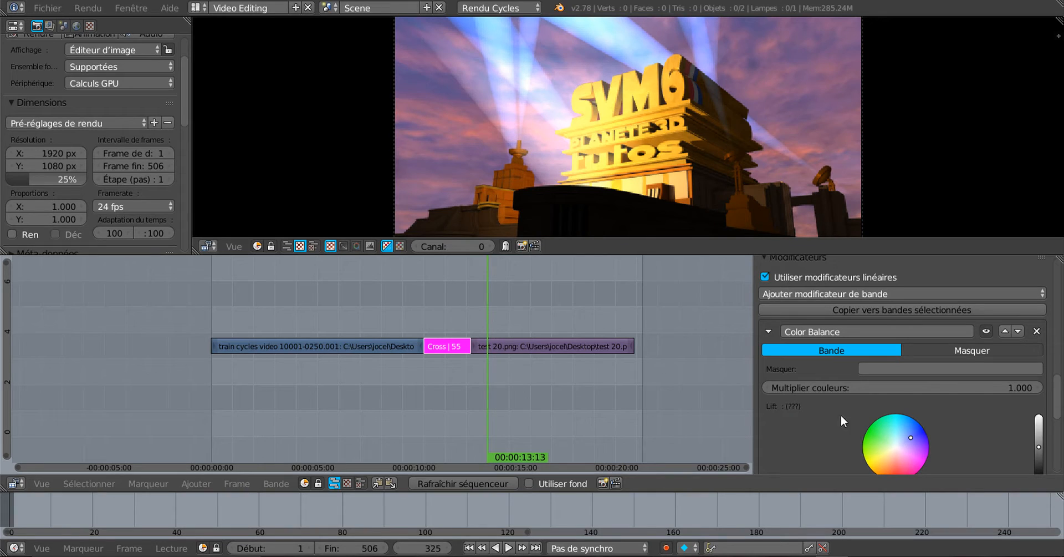
Step: Shift the Color Balance Lift colour to light green and play the crossfade to check it
left_click_drag(1040, 446, 1040, 447)
left_click_drag(493, 308, 455, 315)
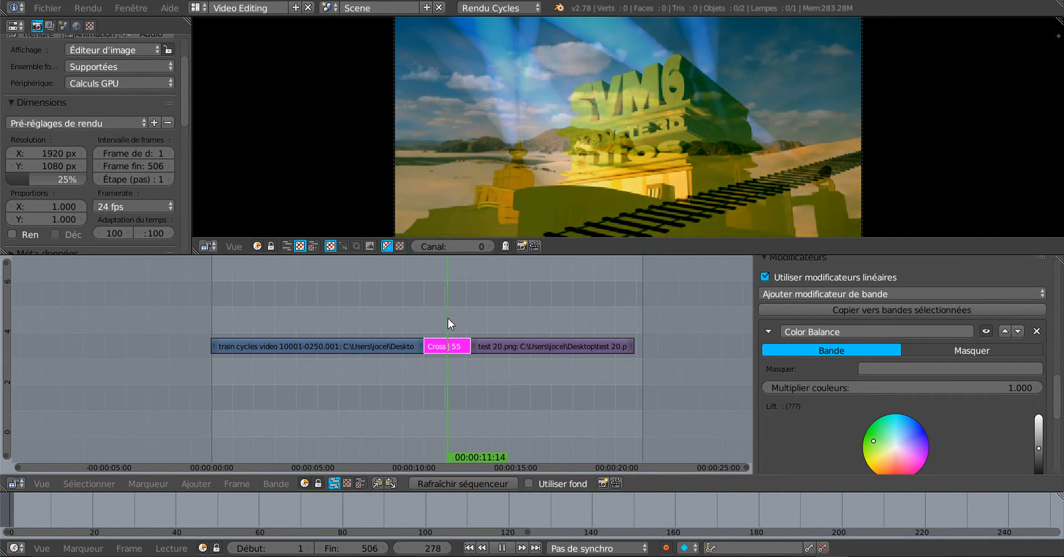
key("alt+a")
Step: Shift the Color Balance Gamma colour to red and darken it
scroll(976, 424, "down", 5)
scroll(977, 425, "down", 3)
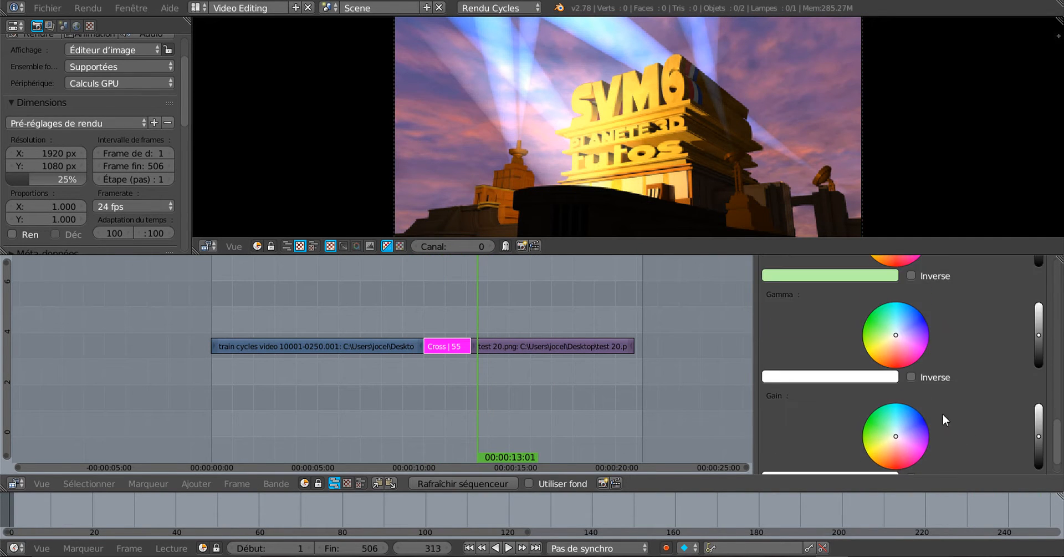
left_click(875, 321)
left_click(901, 363)
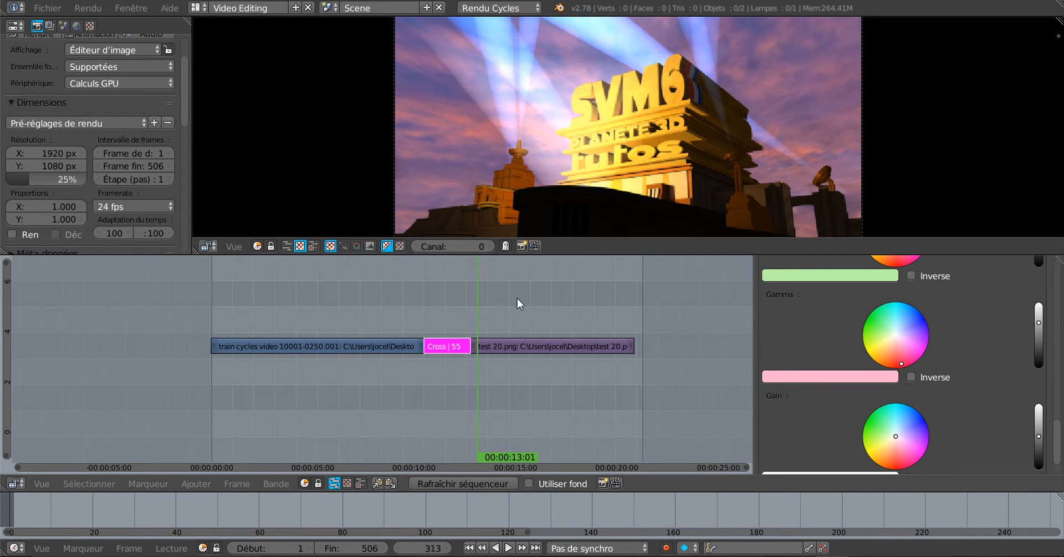
left_click_drag(1041, 327, 1039, 349)
Step: Play back the crossfade from the train video into the image with the darkened Gamma
left_click(454, 315)
left_click(385, 314)
key("alt+a")
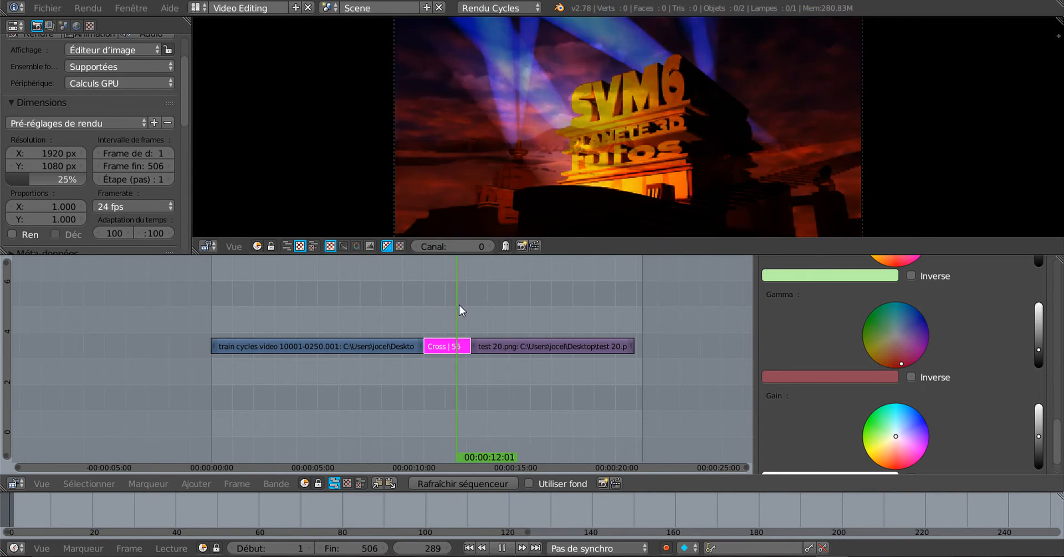
key("alt+a")
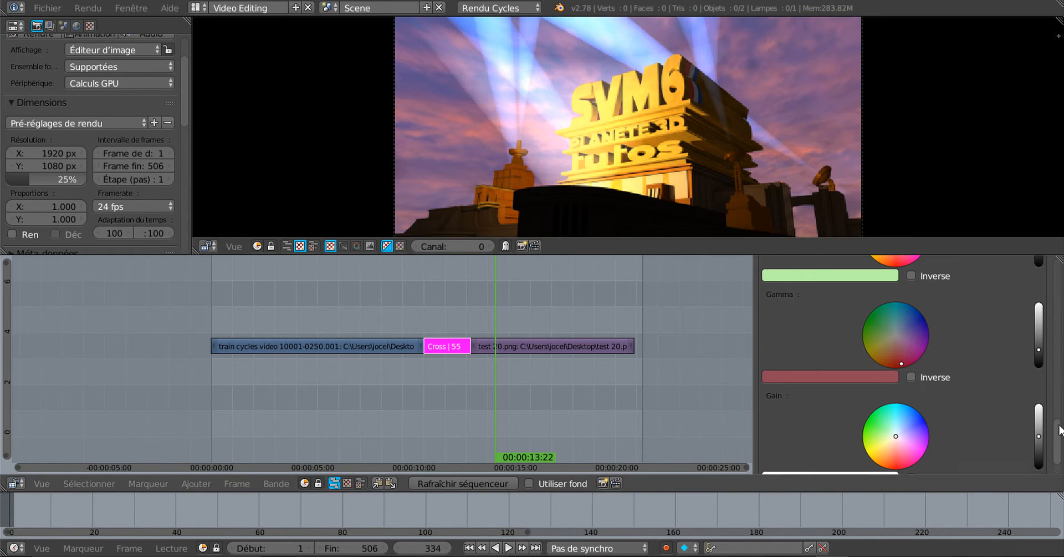
Step: Scrub through the crossfade to frame 264 and review the Cross strip's effect, filter and colour settings
scroll(785, 386, "up", 15)
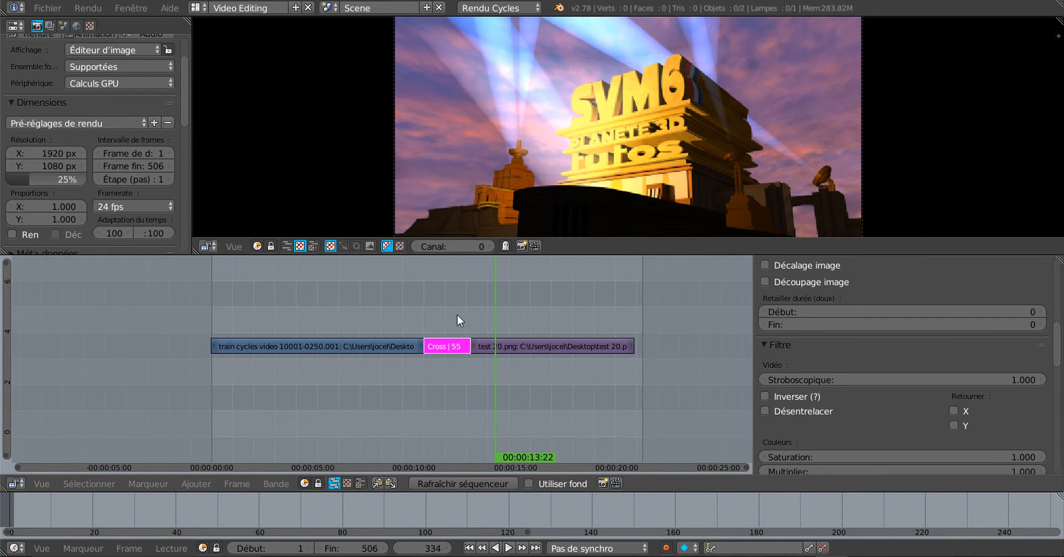
left_click(451, 318)
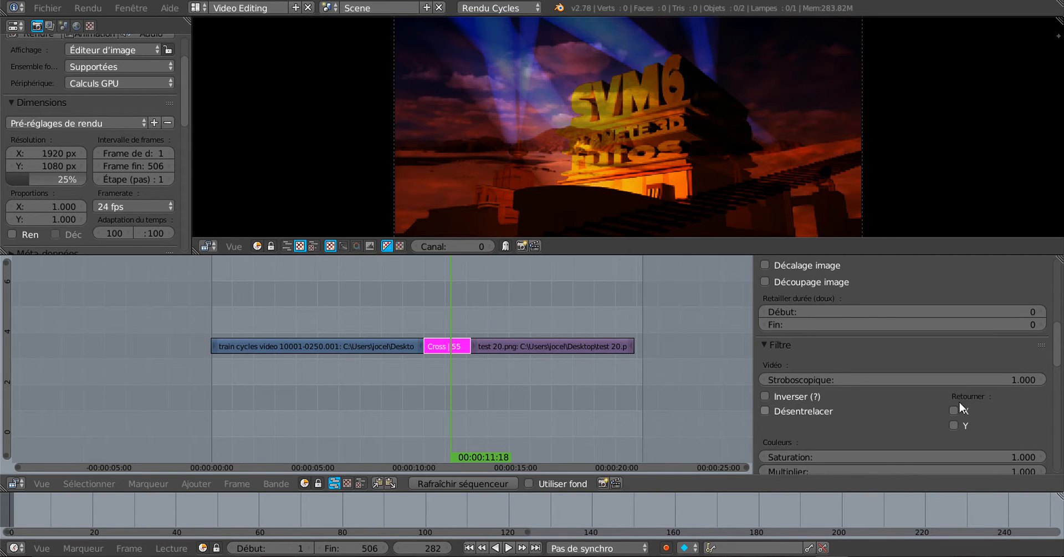
scroll(1060, 353, "up", 8)
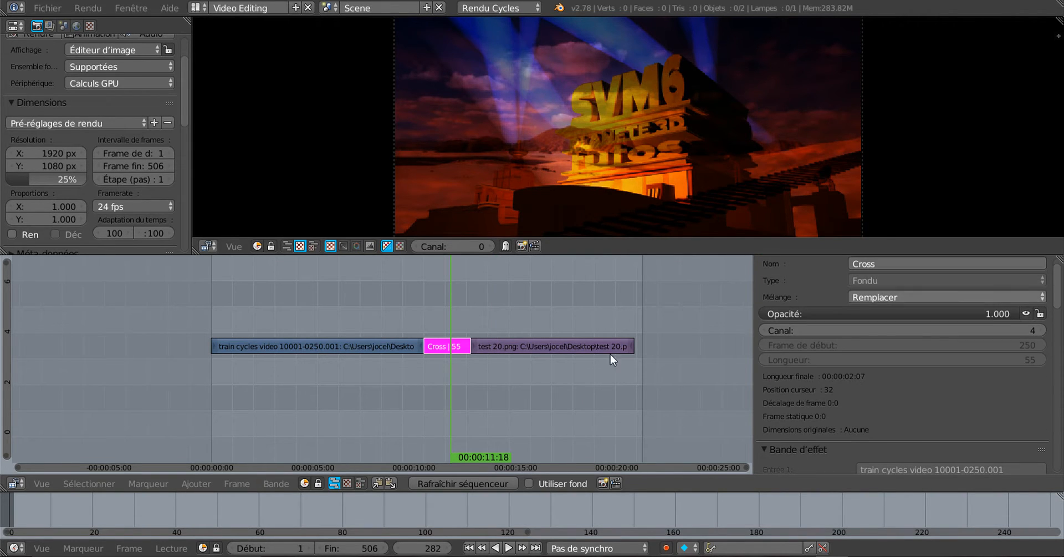
left_click(432, 287)
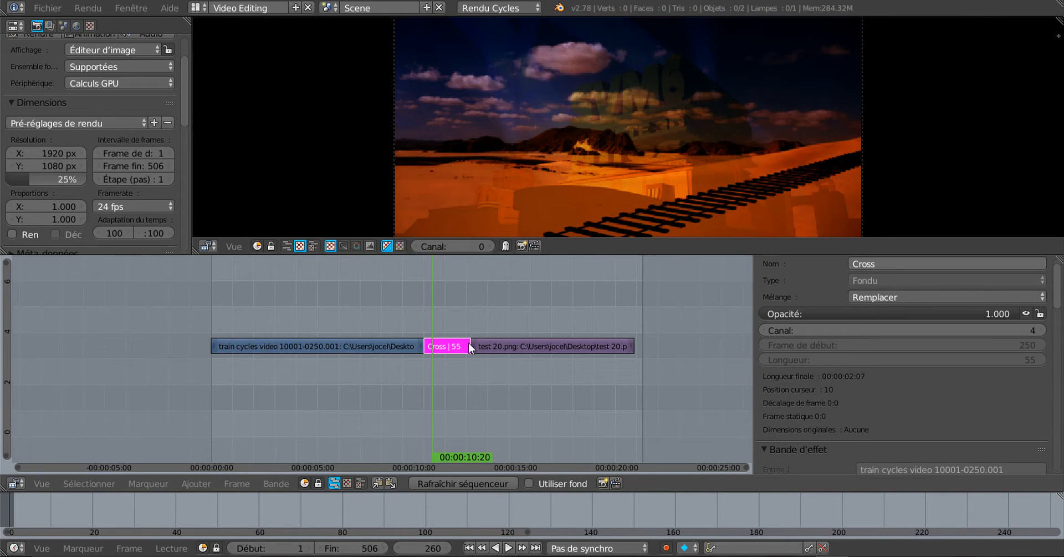
scroll(832, 397, "down", 15)
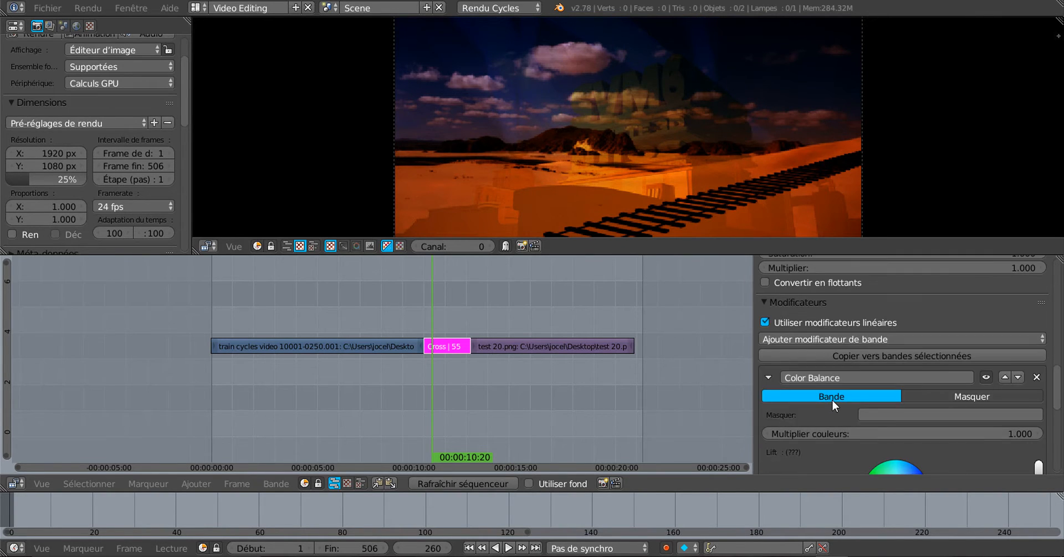
scroll(833, 399, "up", 2)
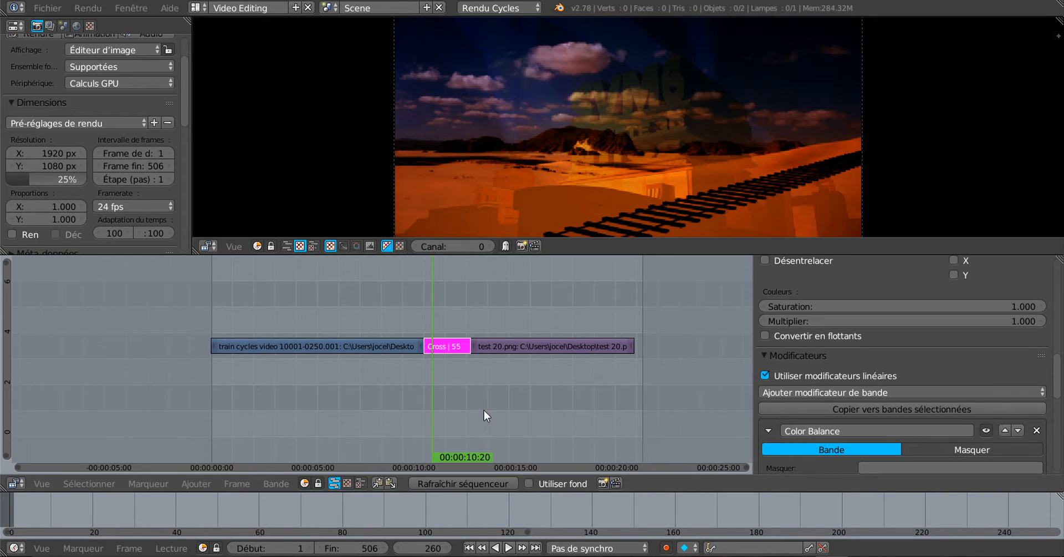
left_click(435, 311)
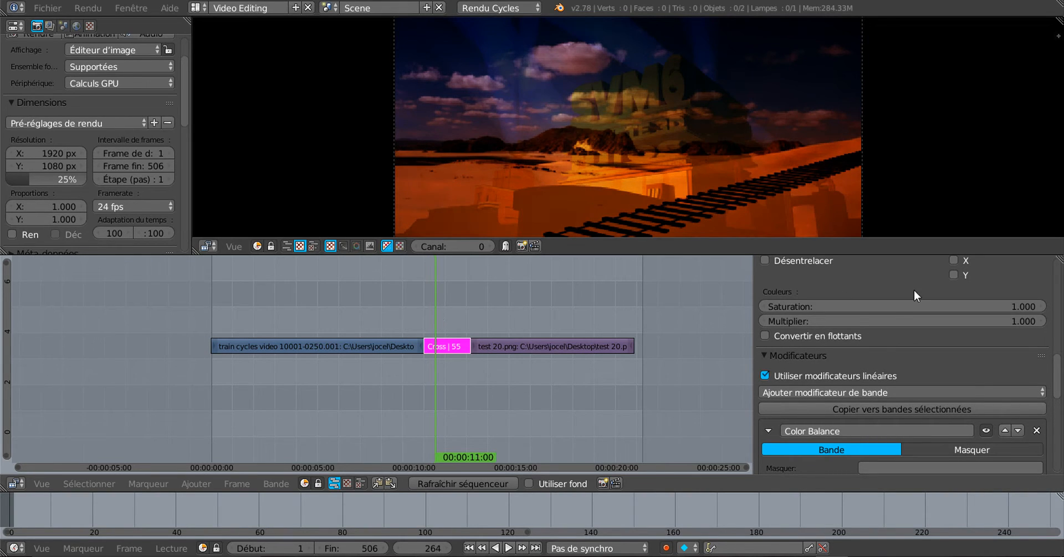
Step: Set the Cross strip's Saturation to 0.640 and Multiplier to 1.400, and play into the start of the crossfade
left_click_drag(1003, 305, 987, 318)
scroll(603, 348, "up", 2)
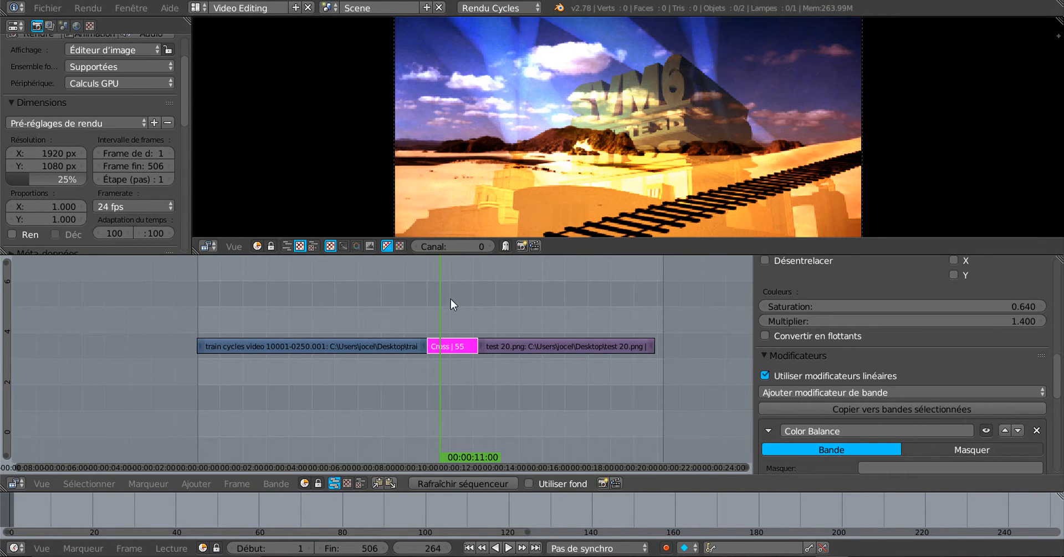
left_click(411, 309)
key("alt+a")
mouse_move(412, 308)
left_mouse_down()
mouse_move(431, 309)
mouse_move(412, 308)
mouse_move(428, 301)
left_mouse_up()
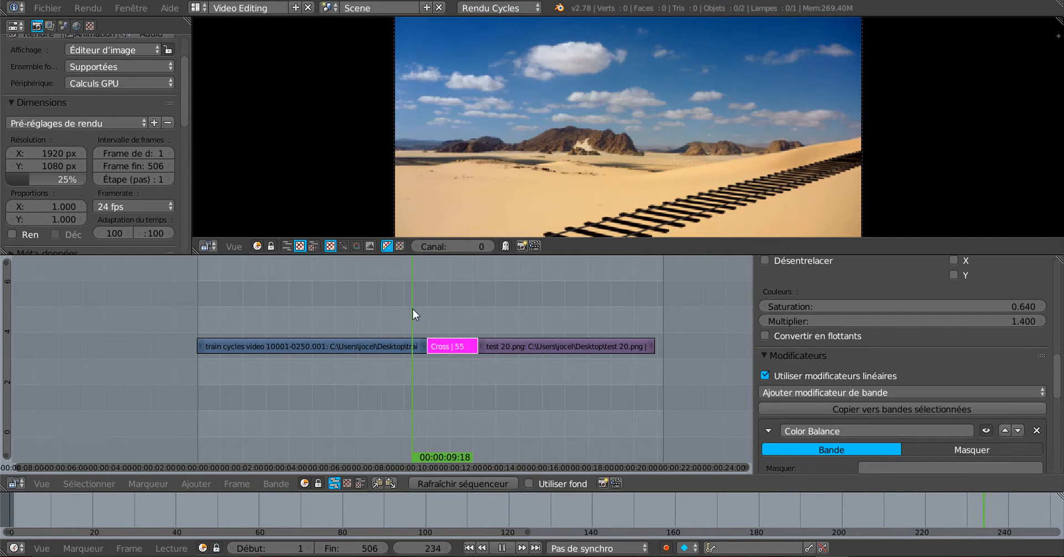
key("alt+a")
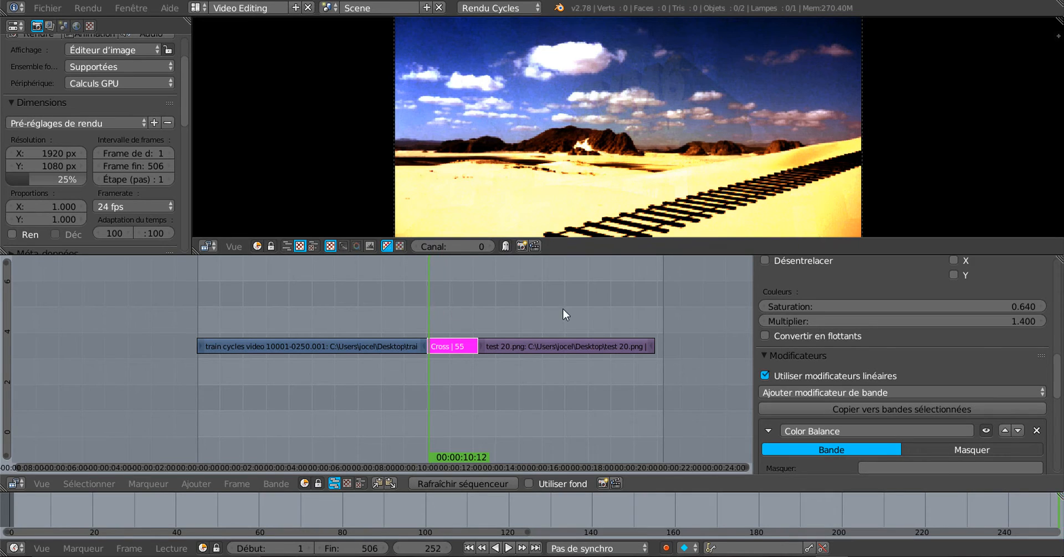
Step: Set the Cross strip's Multiplier to 0 and play the crossfade, scrubbing back to frame 252
mouse_move(1017, 321)
left_mouse_down()
mouse_move(987, 321)
mouse_move(1019, 319)
left_mouse_up()
left_click(1019, 320)
type("0.8")
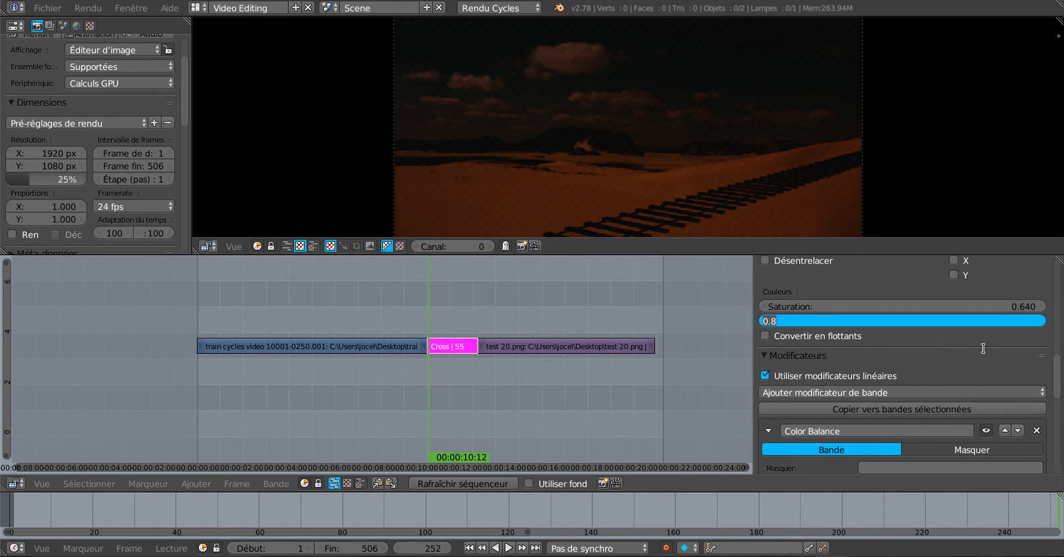
key("BackSpace")
key("Return")
key("alt+a")
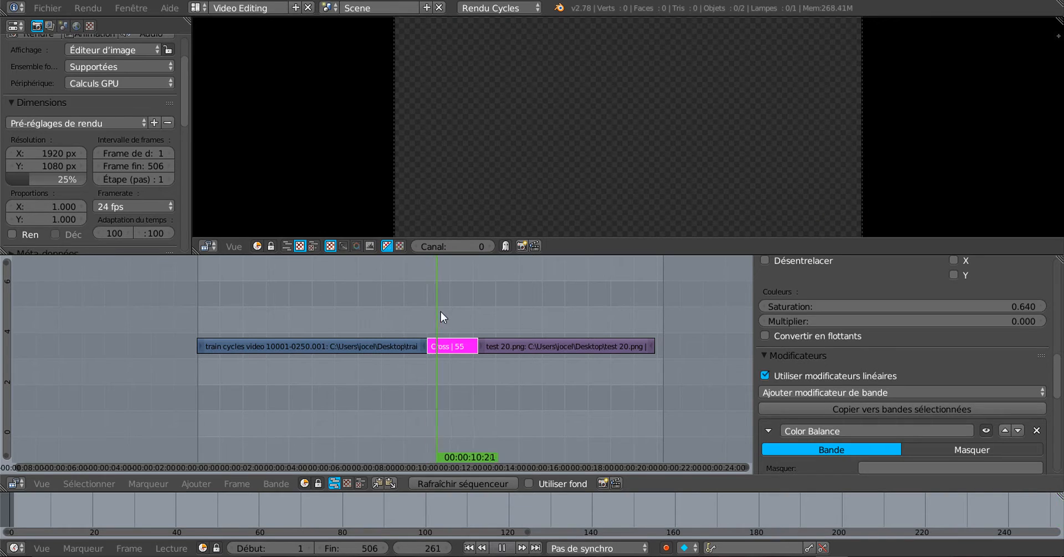
left_click_drag(448, 305, 429, 311)
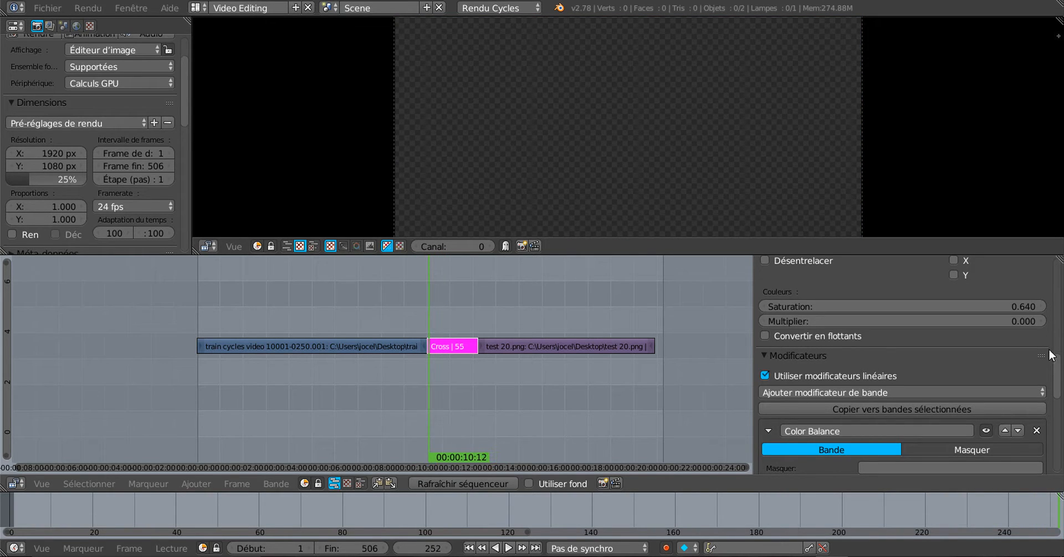
Step: Set the Cross strip's Multiplier and Saturation back to 1, and scrub through the crossfade to frame 240
left_click(1032, 321)
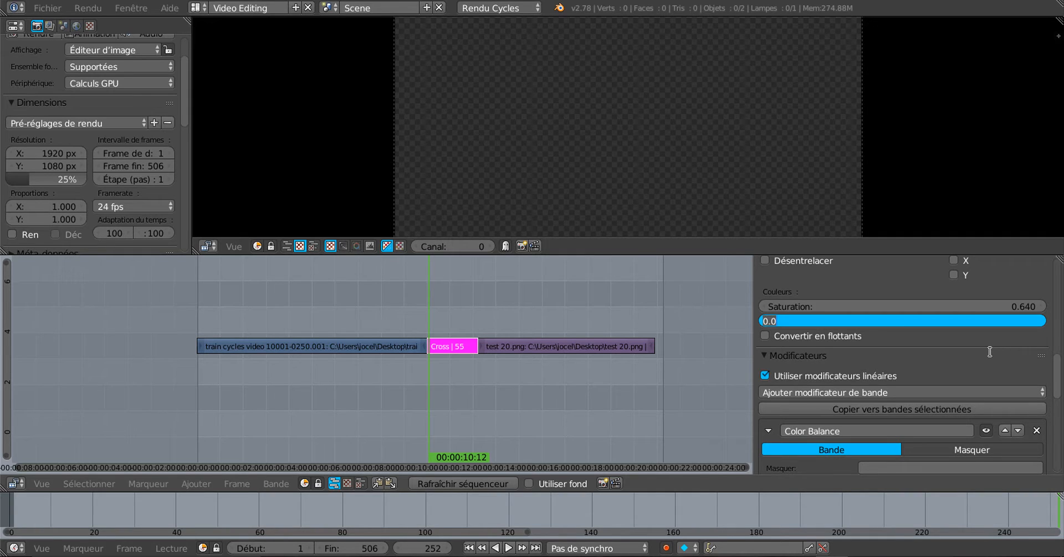
type("1")
key("Return")
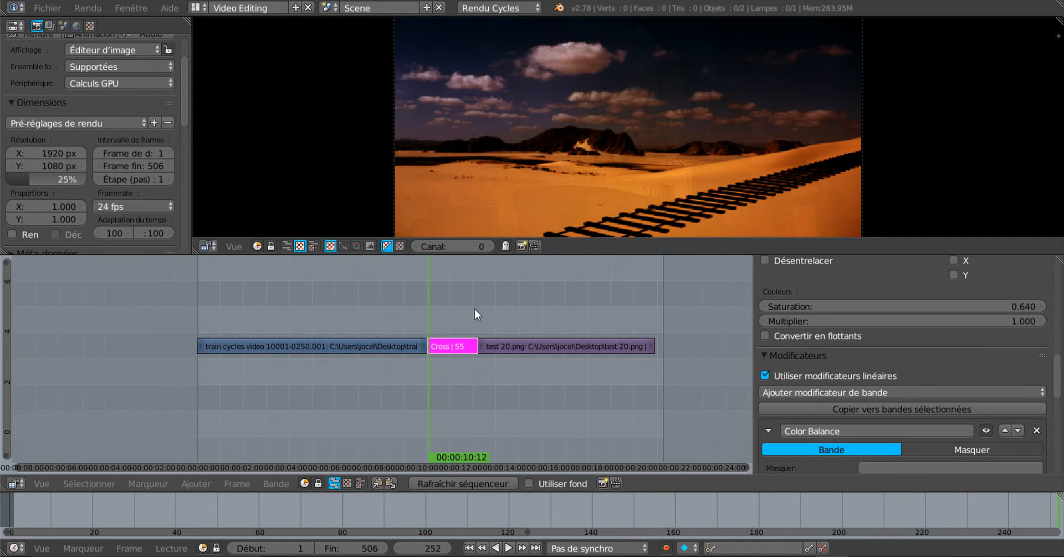
left_click(1026, 306)
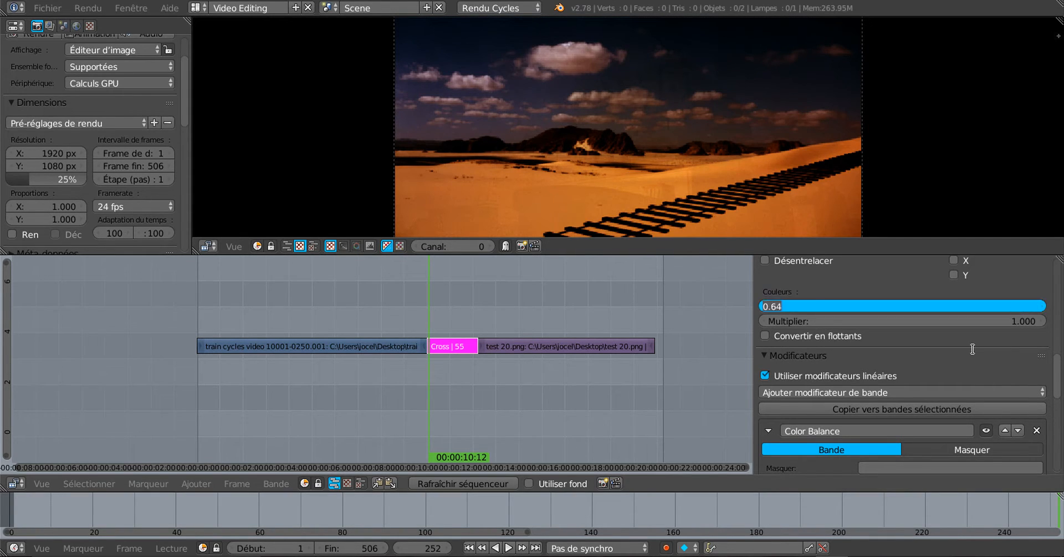
type("1")
key("Return")
left_click_drag(483, 321, 424, 315)
Step: Turn off Utiliser modificateurs linéaires for the Cross strip and scrub through the crossfade
scroll(1020, 387, "down", 5)
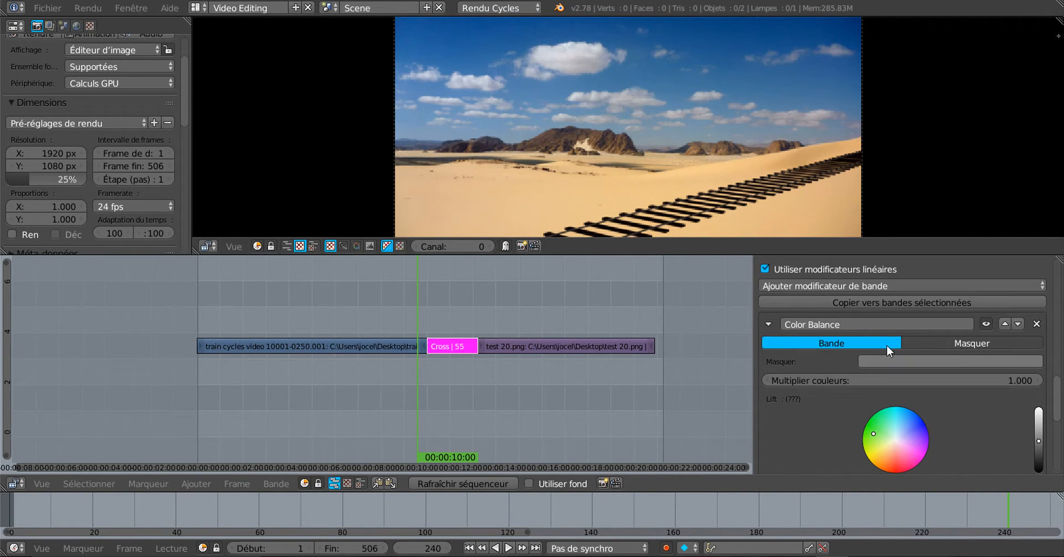
scroll(761, 325, "up", 3)
left_click(765, 322)
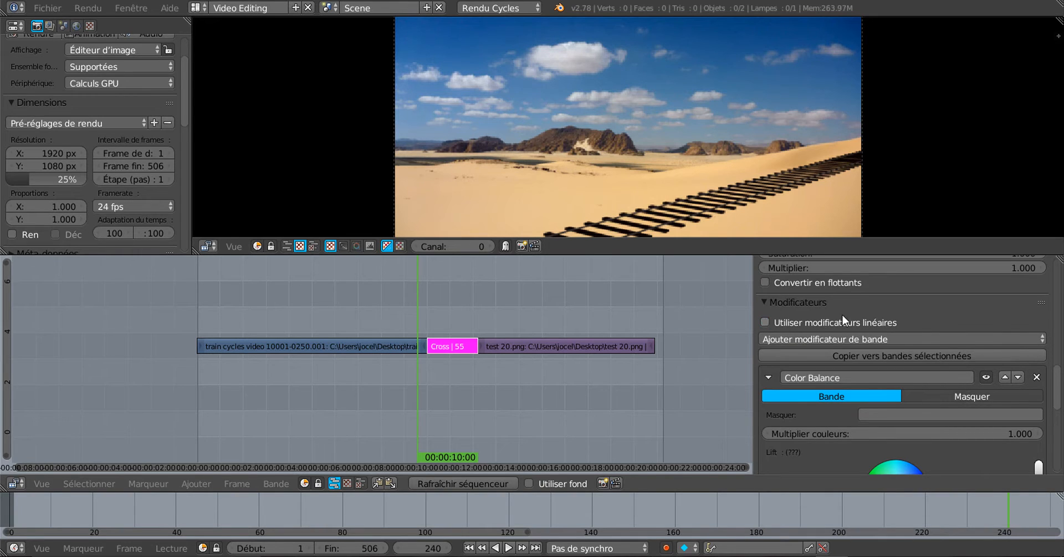
mouse_move(426, 300)
left_mouse_down()
mouse_move(474, 303)
mouse_move(422, 313)
left_mouse_up()
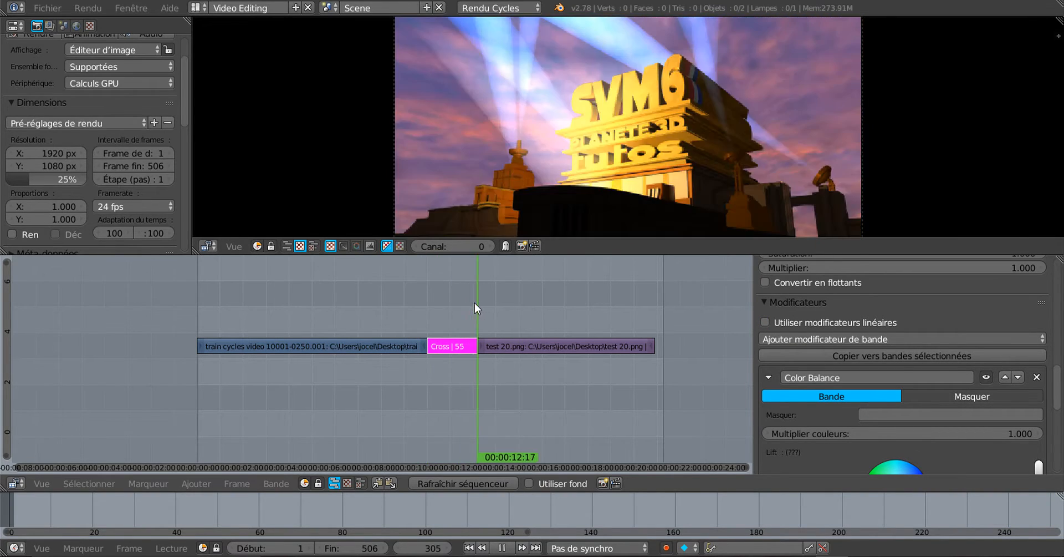
Step: Brighten the Color Balance Lift to nearly full and move the playhead to frame 273 inside the crossfade
scroll(437, 318, "up", 1)
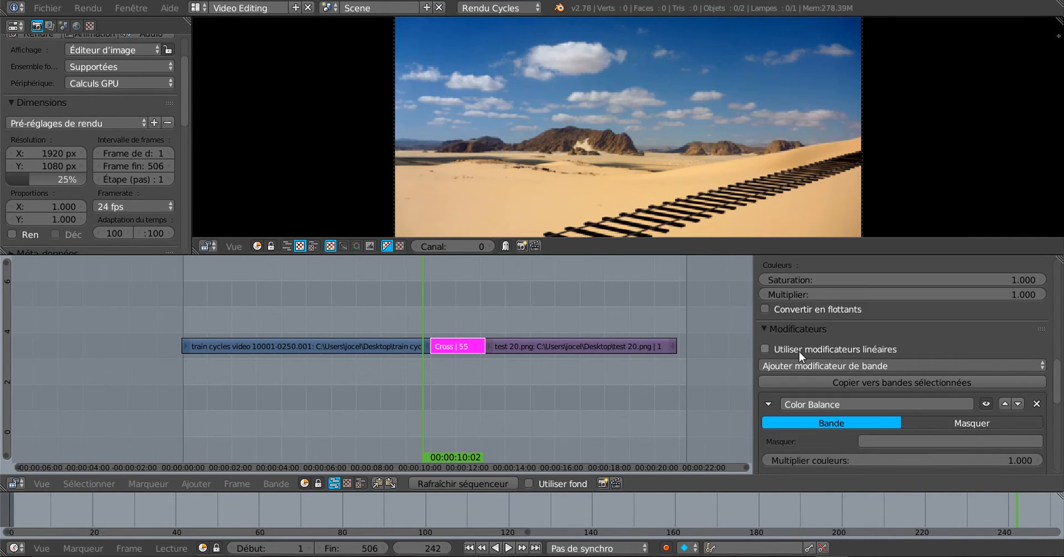
scroll(799, 350, "up", 1)
scroll(840, 418, "down", 5)
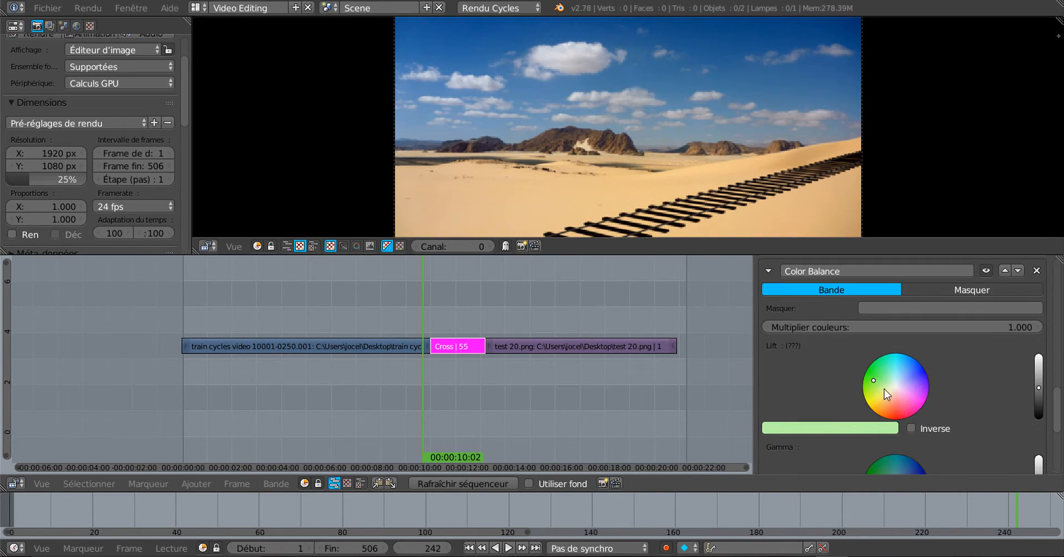
left_click_drag(1040, 388, 1040, 364)
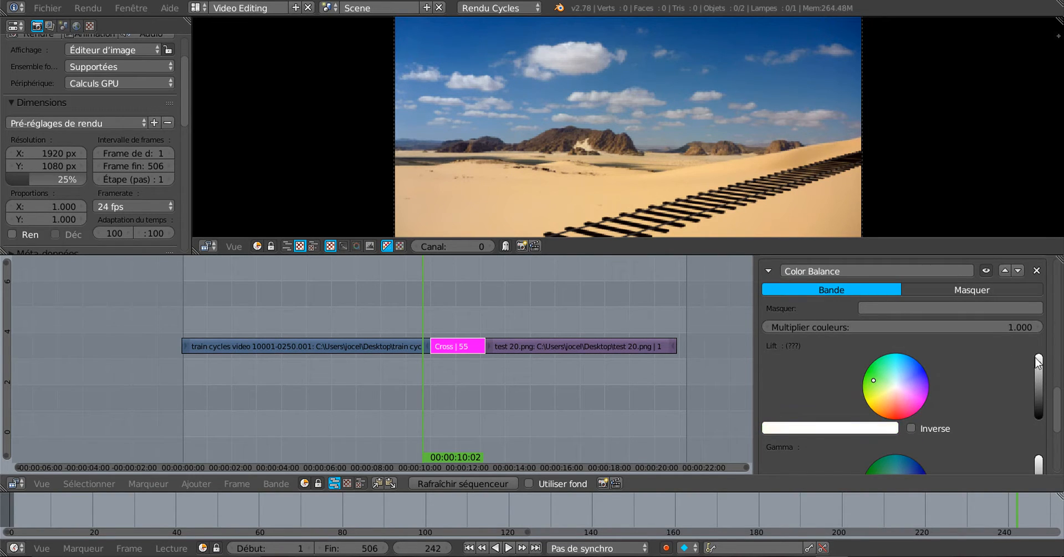
left_click(455, 305)
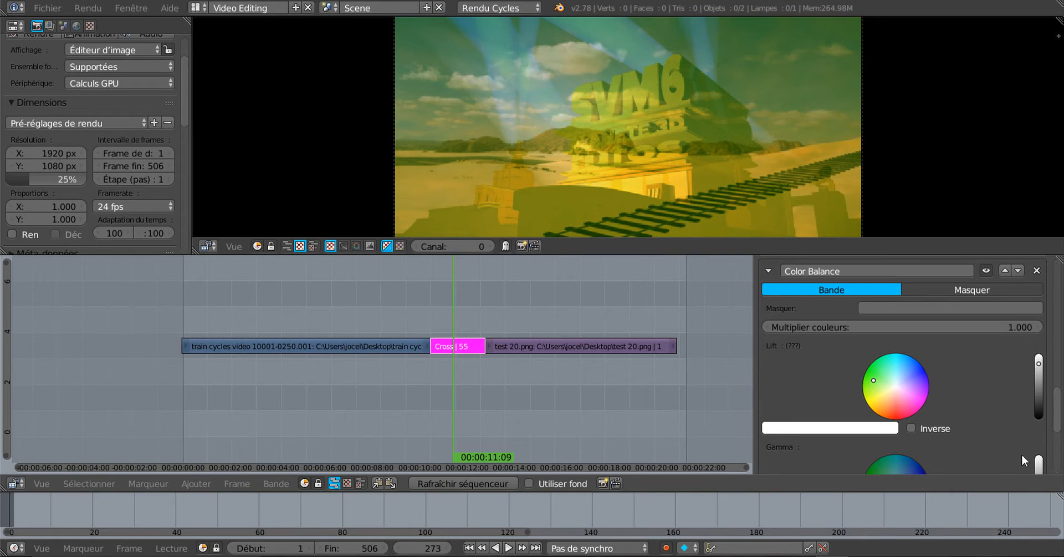
Step: Look at the options for copying the Cross strip's Color Balance modifier to the selected strips
scroll(1034, 383, "up", 2)
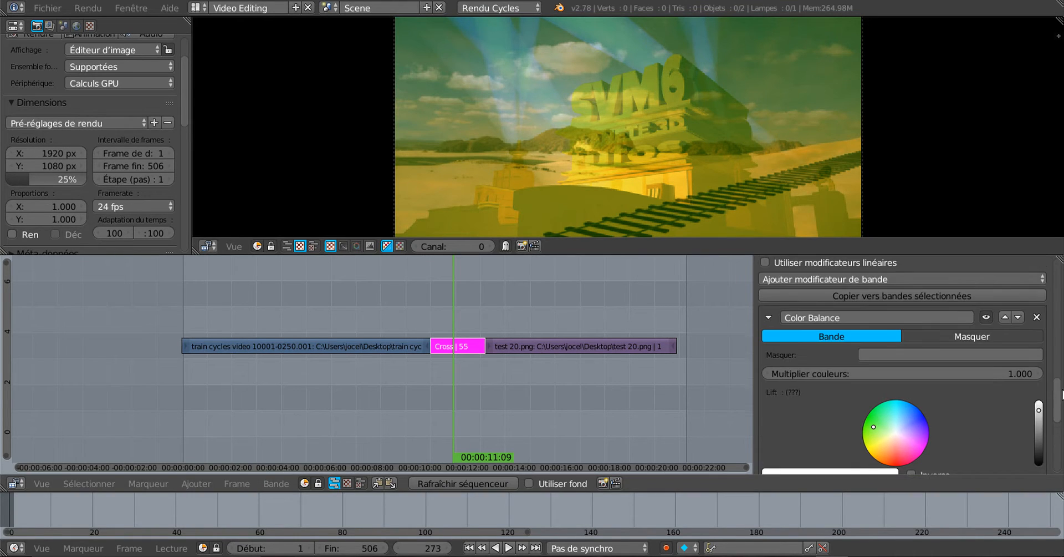
scroll(917, 344, "up", 2)
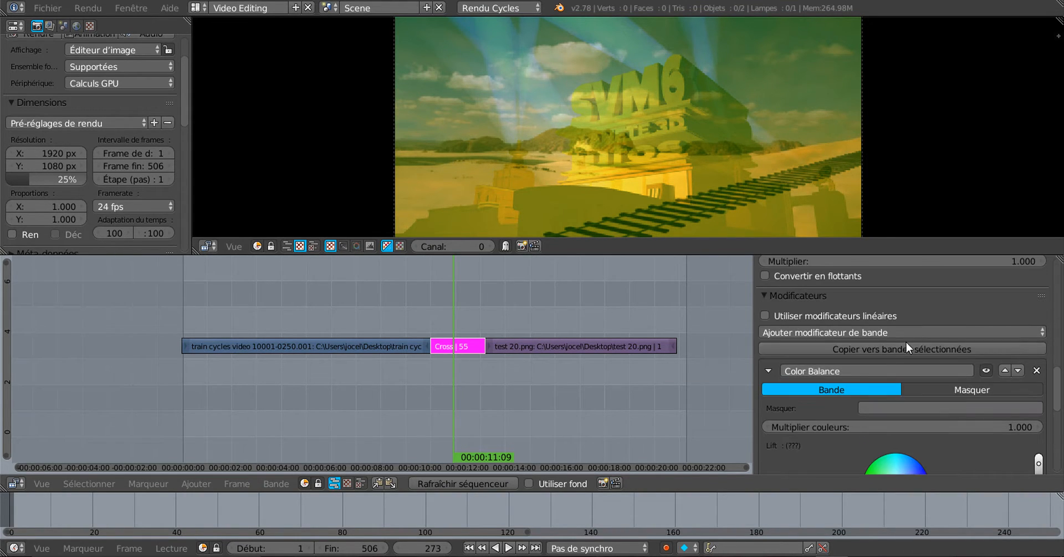
left_click(862, 371)
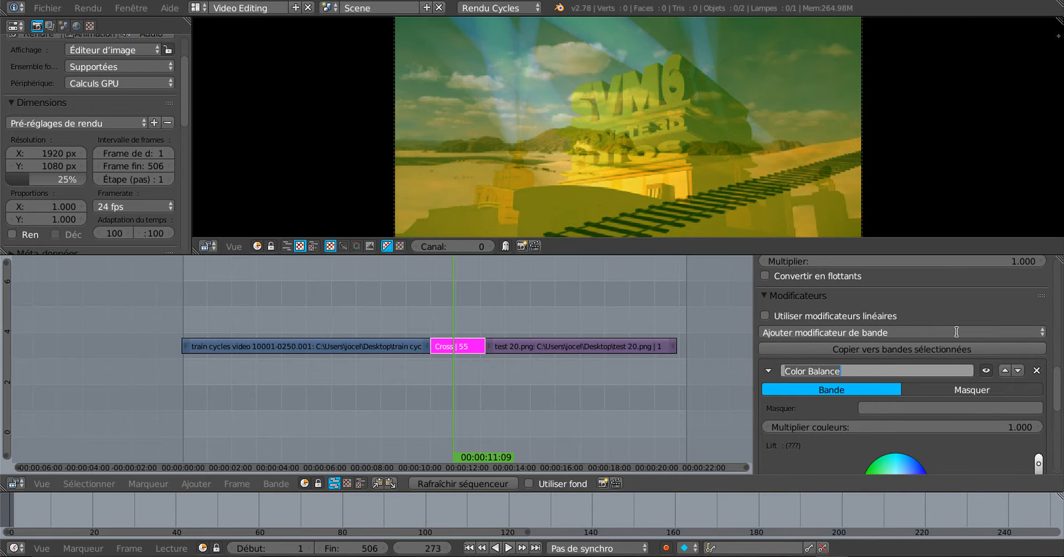
left_click(946, 348)
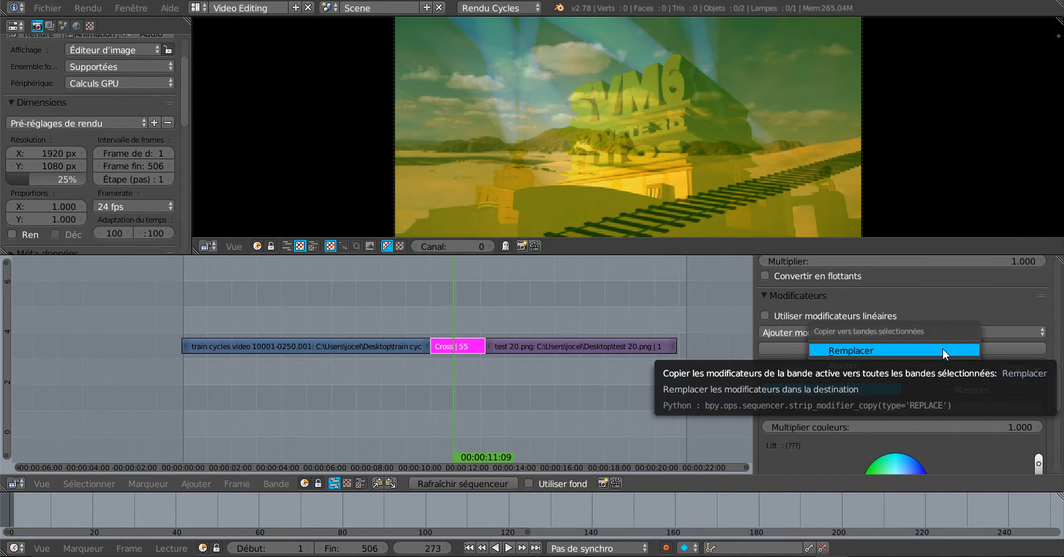
left_click(883, 363)
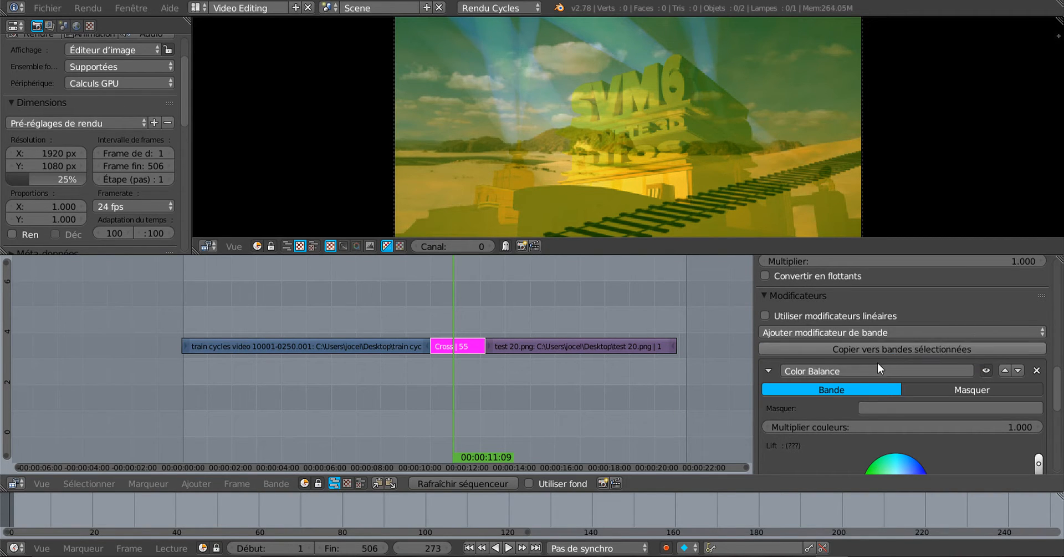
Step: Play the rest of the crossfade and move the playhead back to frame 251, where the Cross strip starts
key("alt+a")
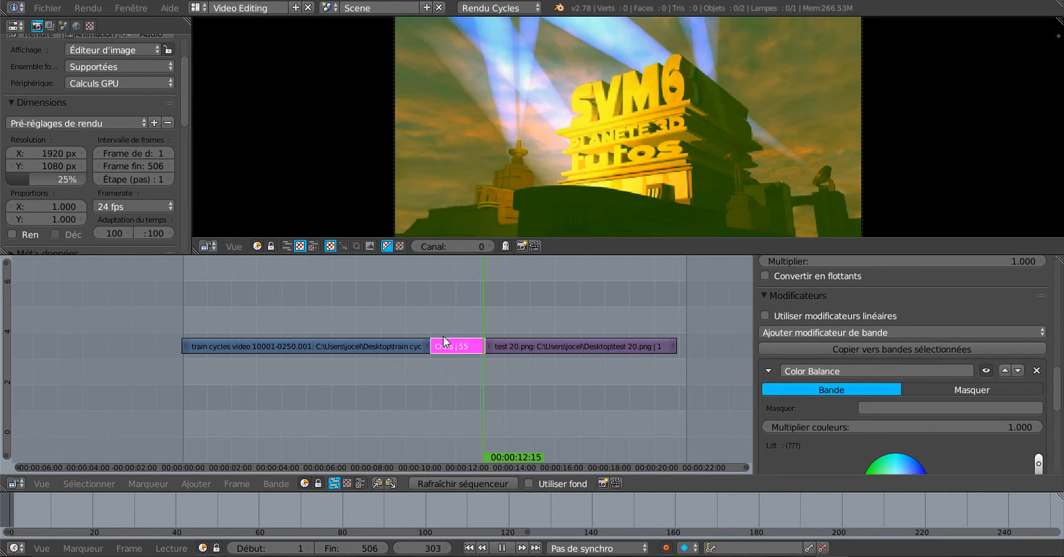
key("alt+a")
left_click_drag(461, 337, 433, 346)
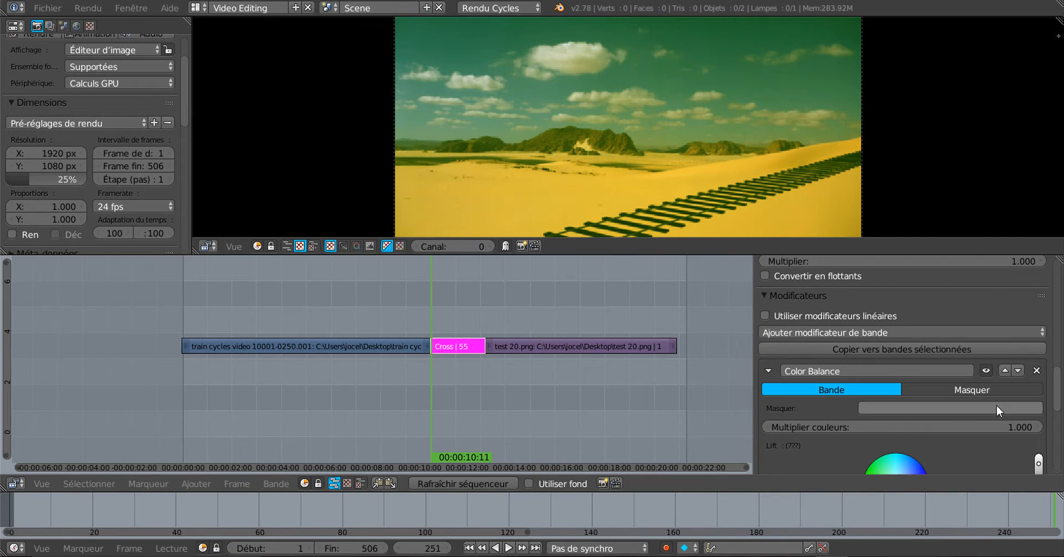
Step: Insert a keyframe for the Cross strip's Multiplier at frame 251
scroll(1053, 402, "up", 5)
scroll(965, 361, "up", 1)
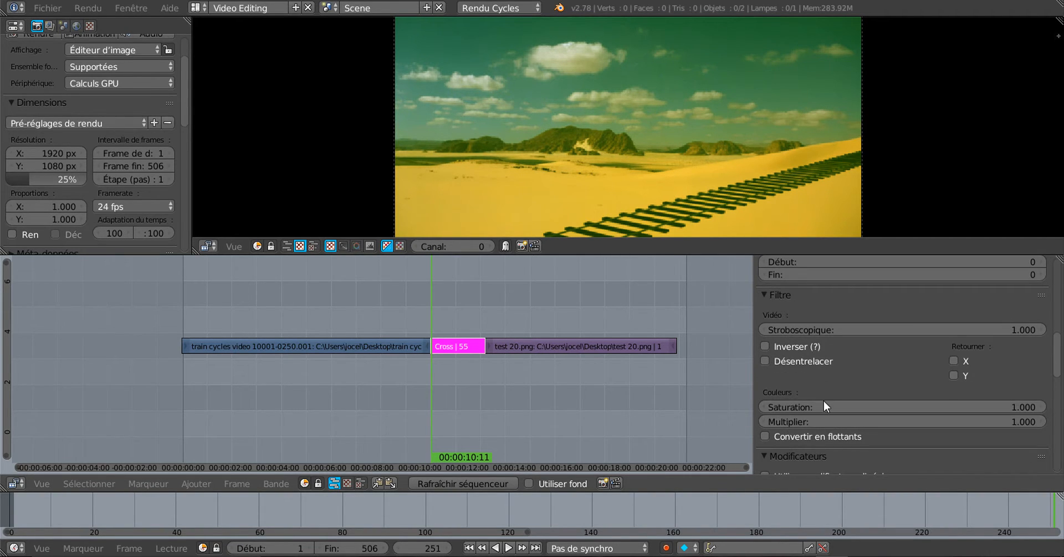
scroll(823, 400, "down", 2)
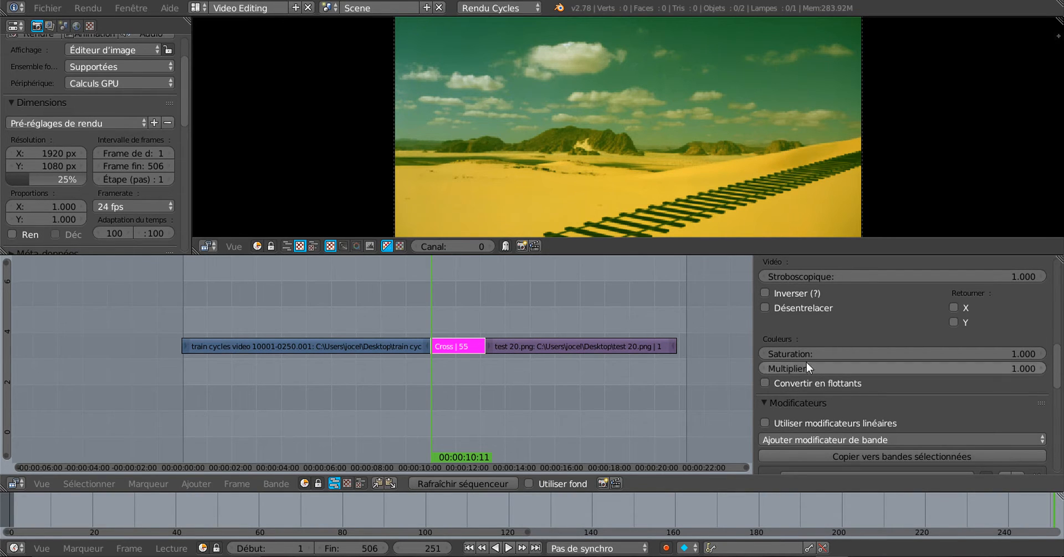
right_click(857, 367)
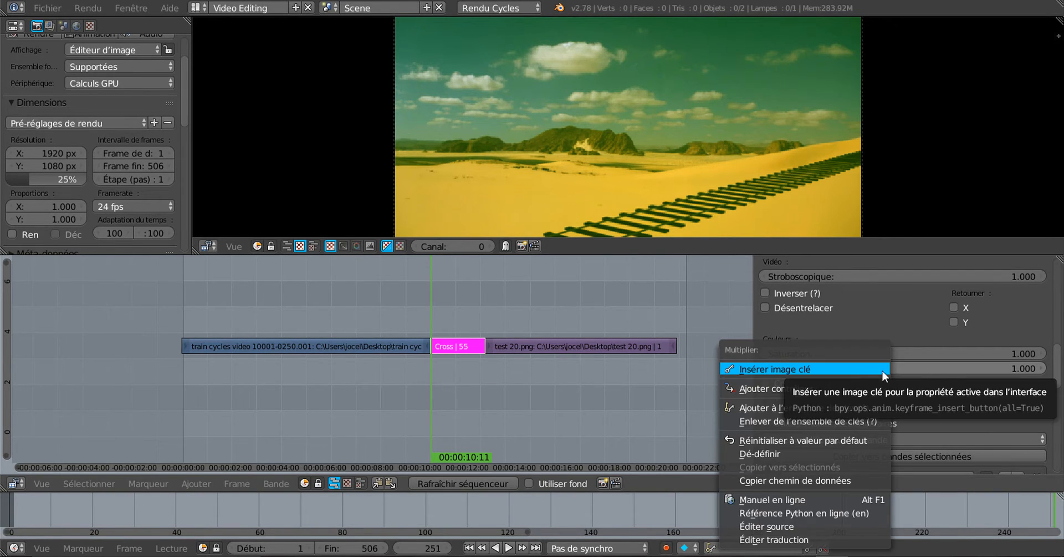
right_click(899, 369)
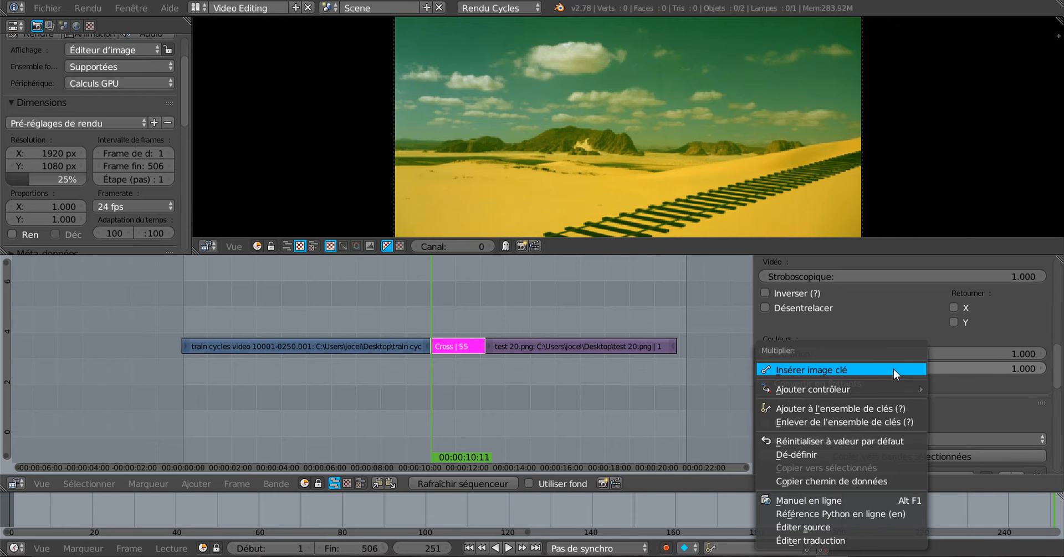
key("Return")
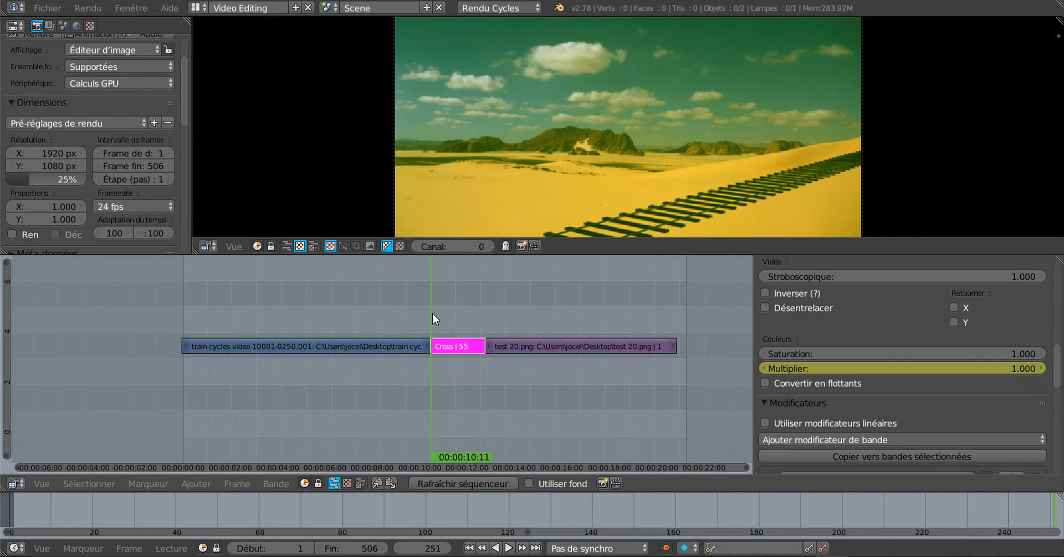
Step: Move to frame 255, set the Cross strip's Multiplier to 4.6 and keyframe it
key("alt+a")
left_click_drag(437, 311, 436, 312)
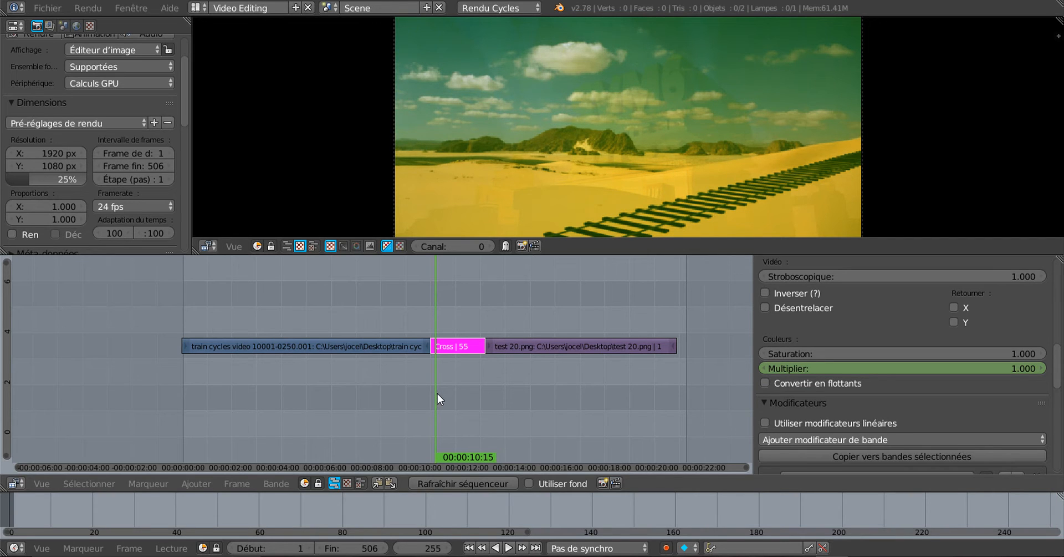
mouse_move(899, 374)
left_mouse_down()
mouse_move(937, 374)
mouse_move(907, 371)
left_mouse_up()
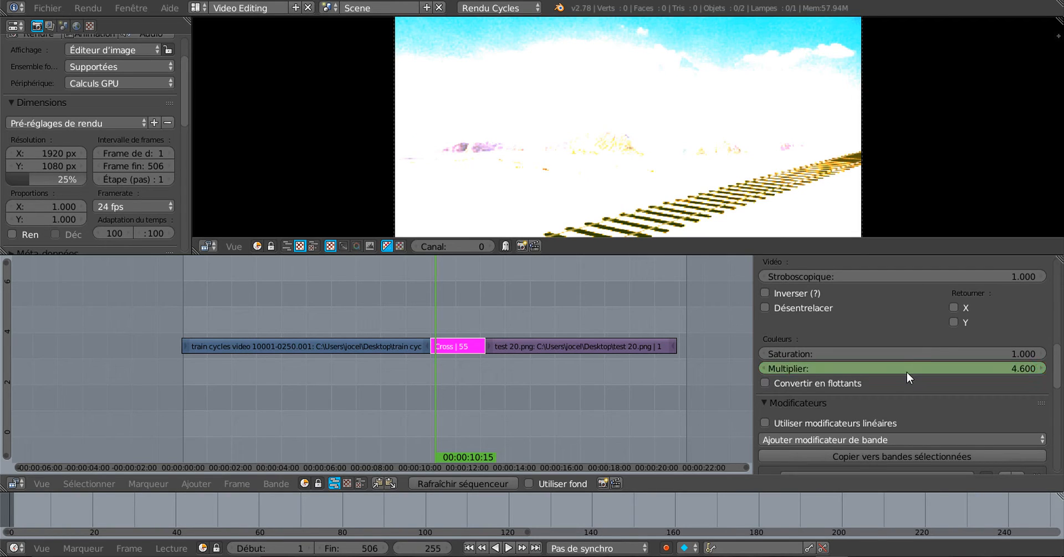
right_click(907, 372)
left_click(894, 371)
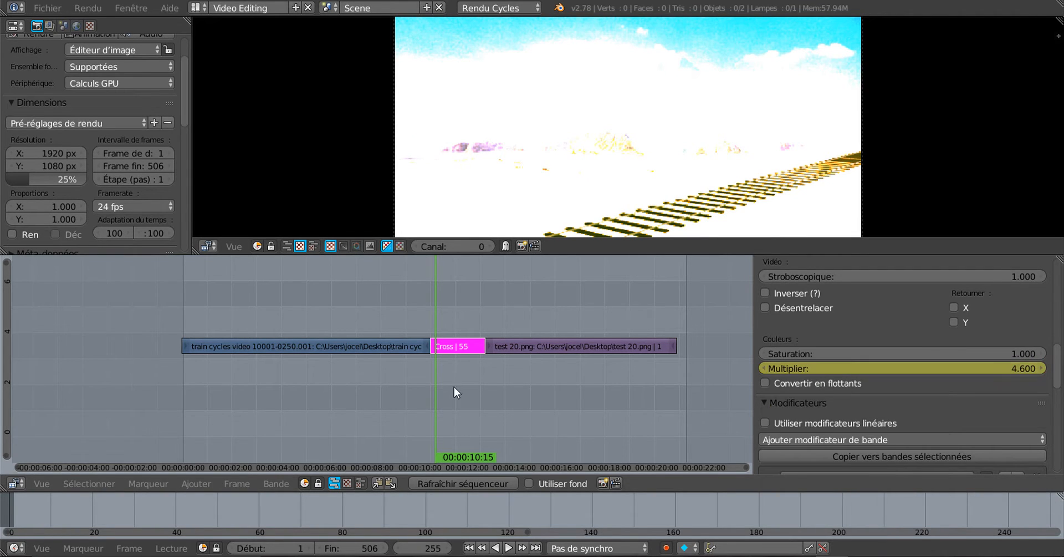
Step: Advance to frame 260, set the Cross strip's Multiplier to 1 and keyframe it
key("alt+a")
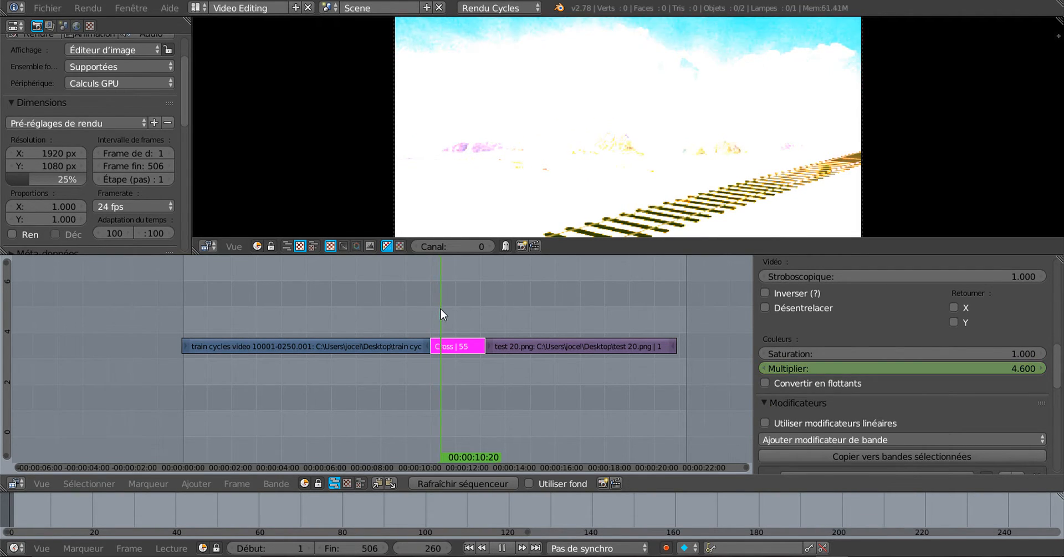
key("alt+a")
left_click_drag(971, 373, 1016, 366)
left_click(1016, 366)
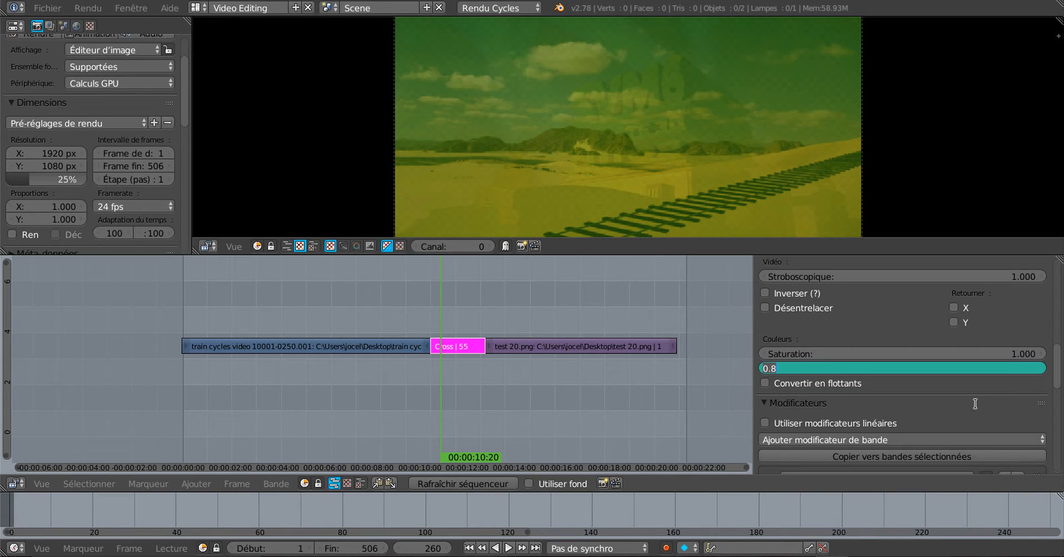
type("1")
key("Return")
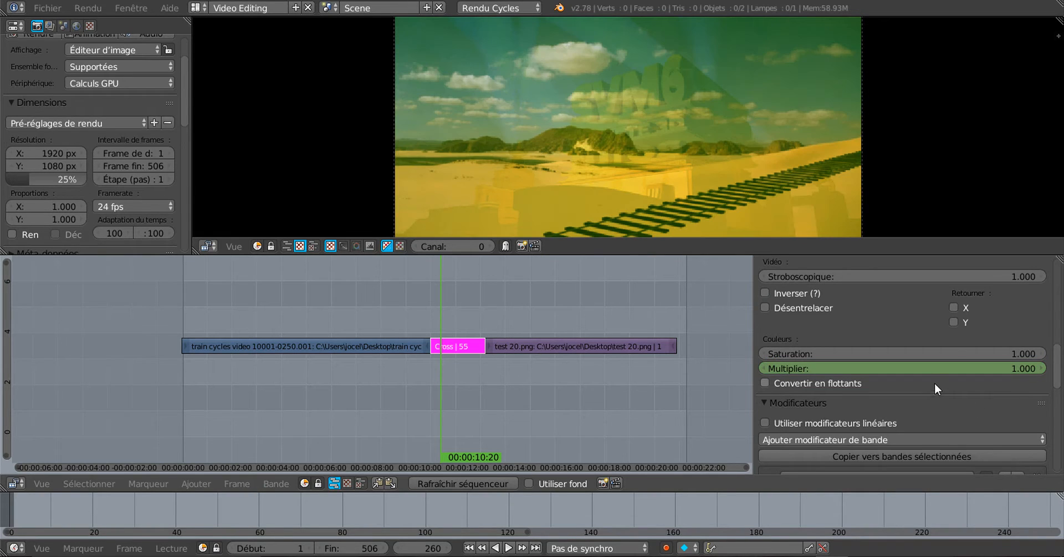
right_click(923, 367)
left_click(927, 366)
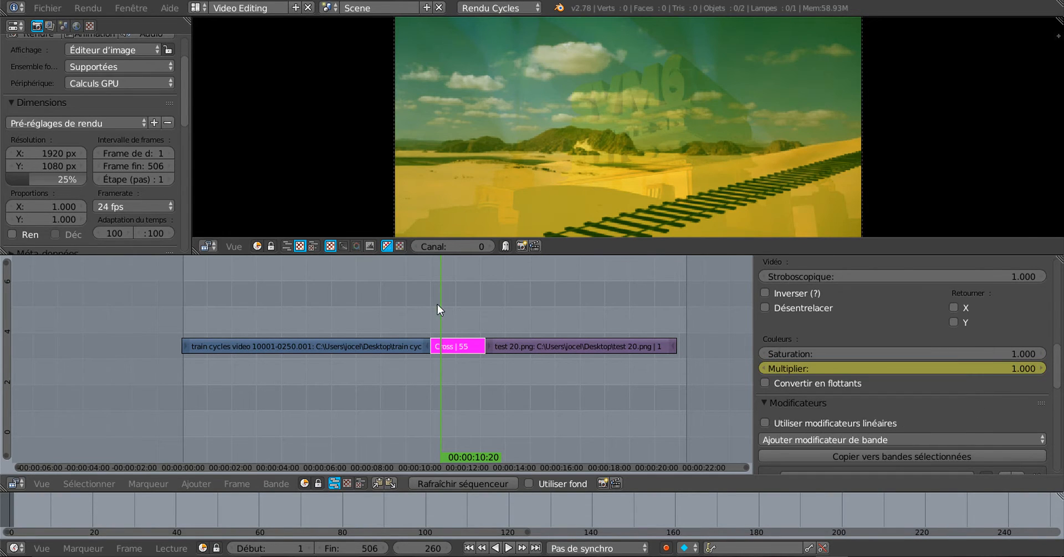
Step: Move the playhead back to frame 213 and play through the crossfade to review the animated flash
left_click_drag(438, 304, 394, 310)
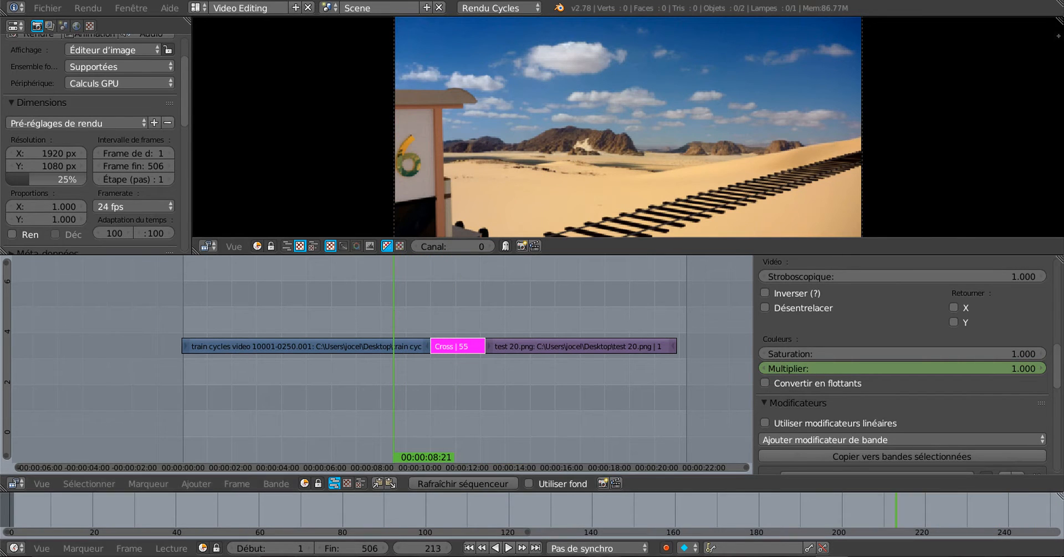
left_click(508, 547)
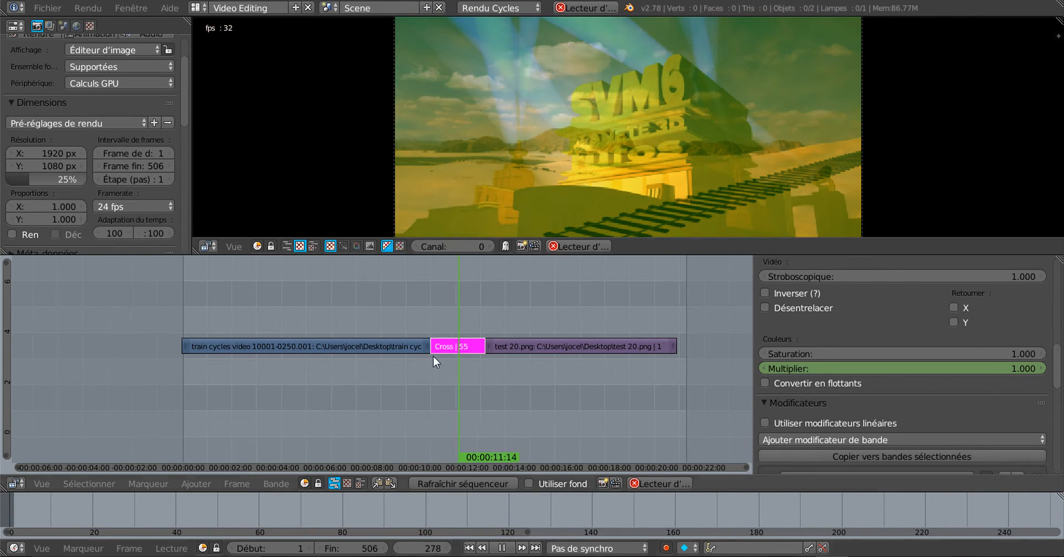
left_click(505, 547)
Step: Select the test 20.png strip and place the playhead over it at frame 378
left_click_drag(514, 387, 554, 373)
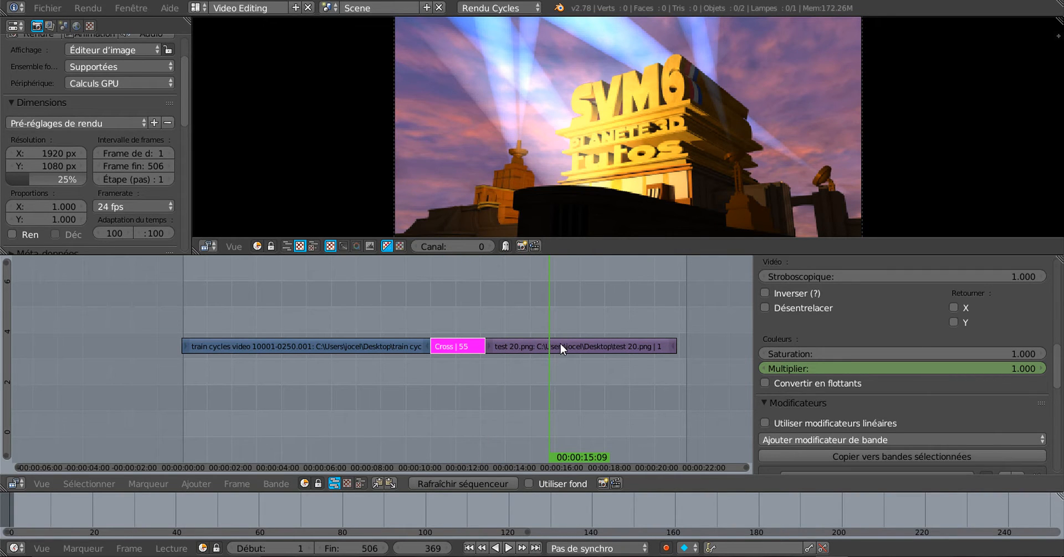
right_click(560, 345)
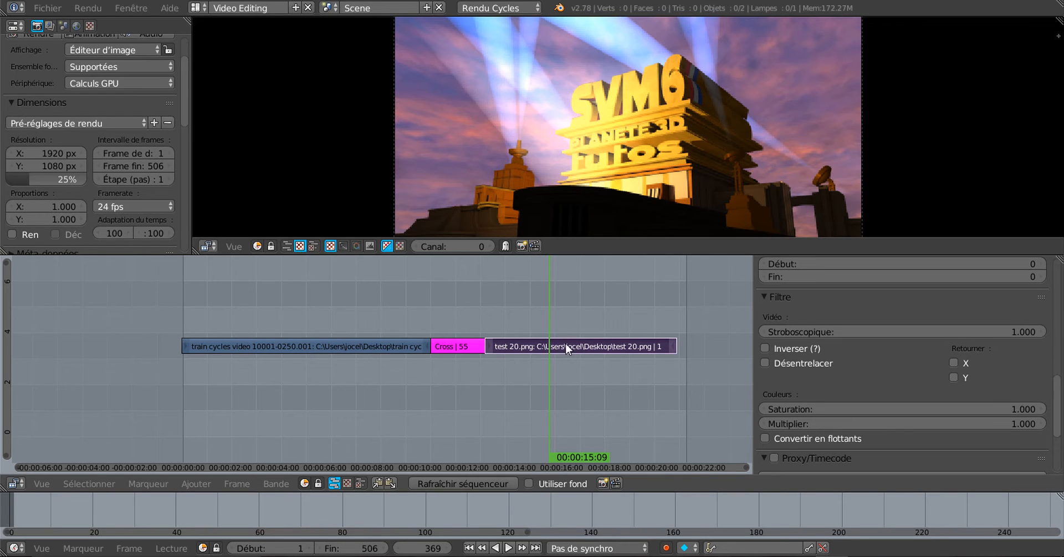
left_click_drag(549, 330, 558, 266)
Step: Enable Utiliser modificateurs linéaires for the test 20.png strip and add a Balance de couleurs modifier
scroll(854, 407, "down", 5)
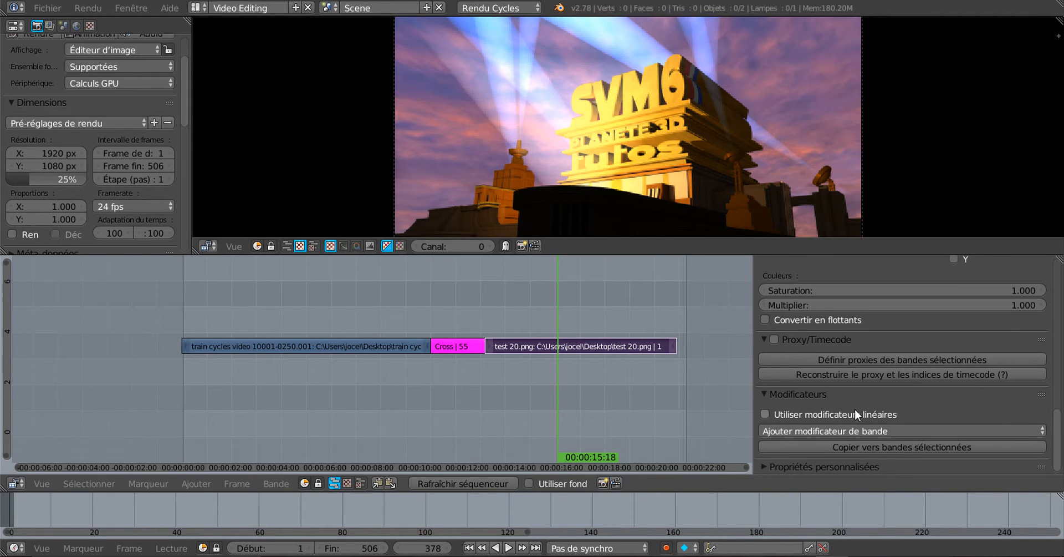
scroll(854, 408, "up", 1)
scroll(822, 350, "up", 1)
scroll(822, 354, "up", 1)
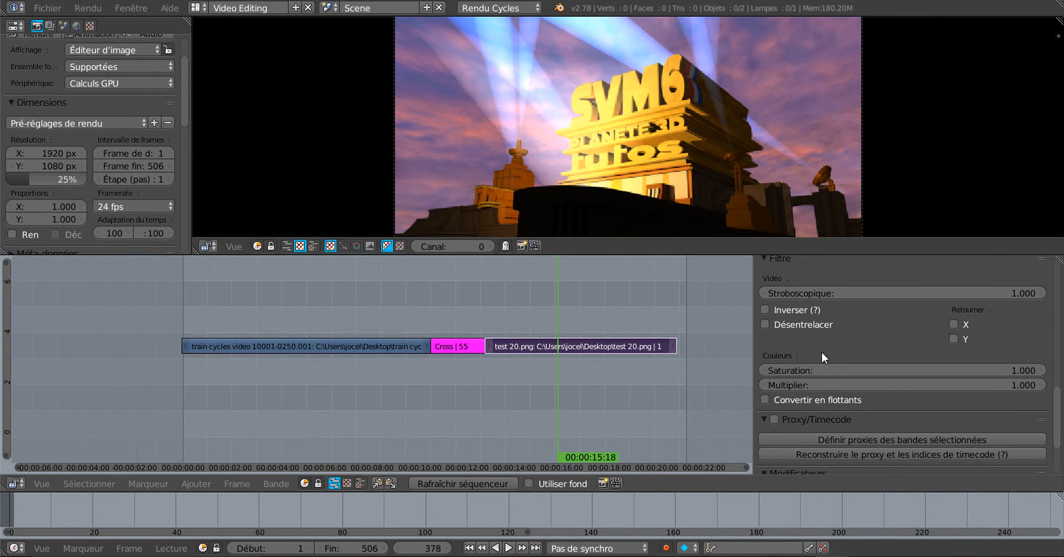
scroll(820, 351, "up", 2)
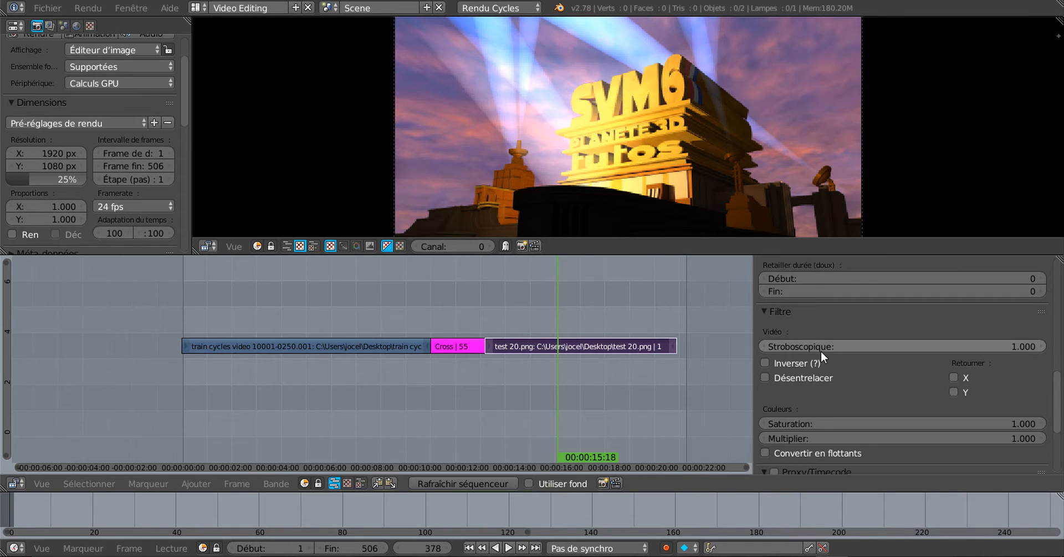
scroll(831, 374, "down", 5)
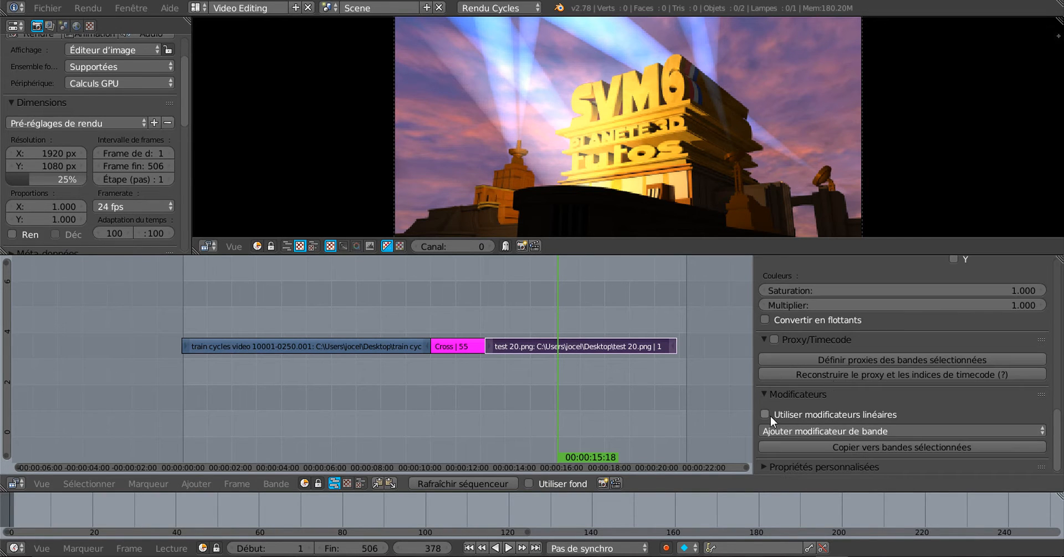
left_click(828, 413)
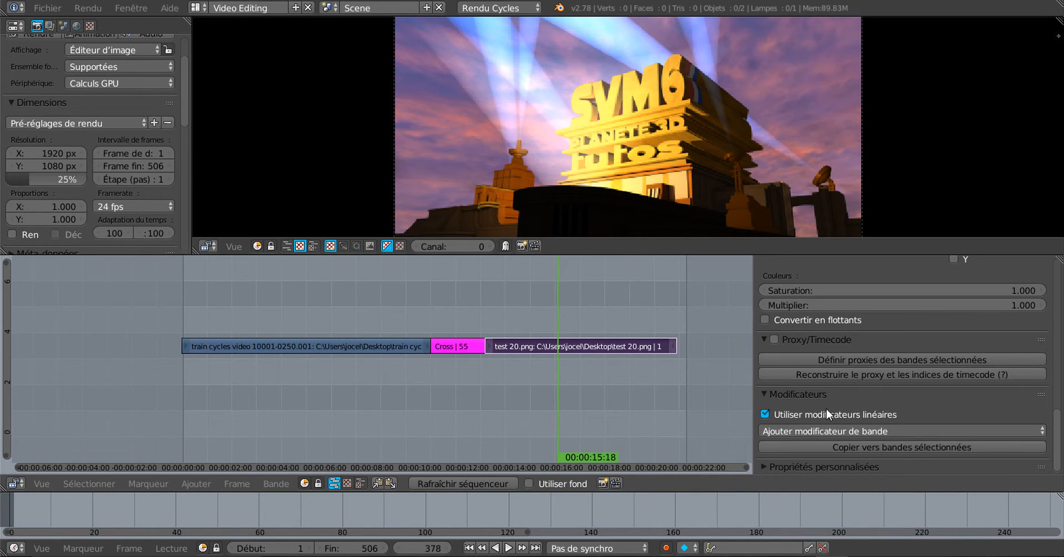
left_click(866, 429)
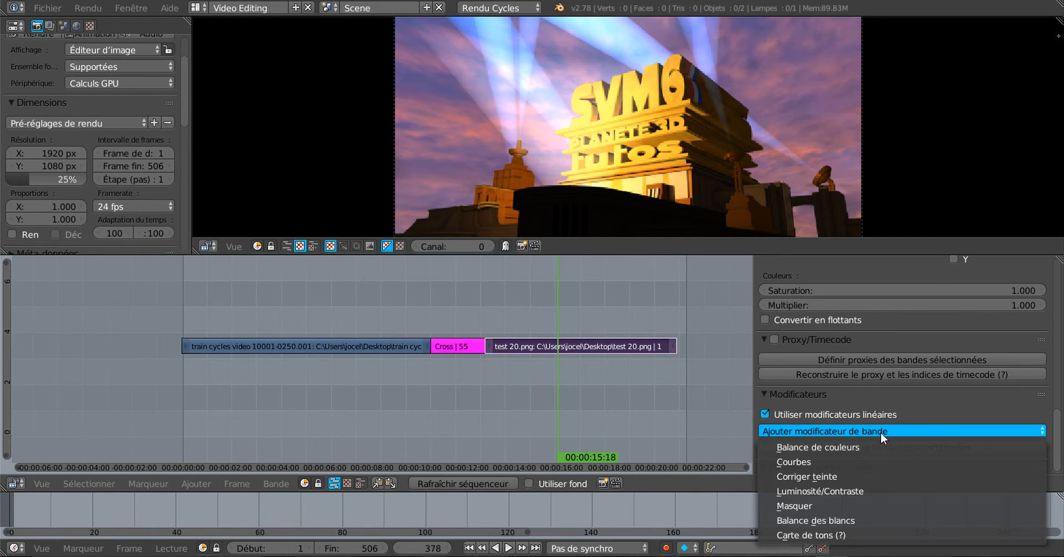
left_click(842, 446)
Step: Insert a keyframe on the Lift colour of the image strip's Color Balance modifier at frame 378
scroll(909, 440, "down", 1)
scroll(909, 441, "down", 9)
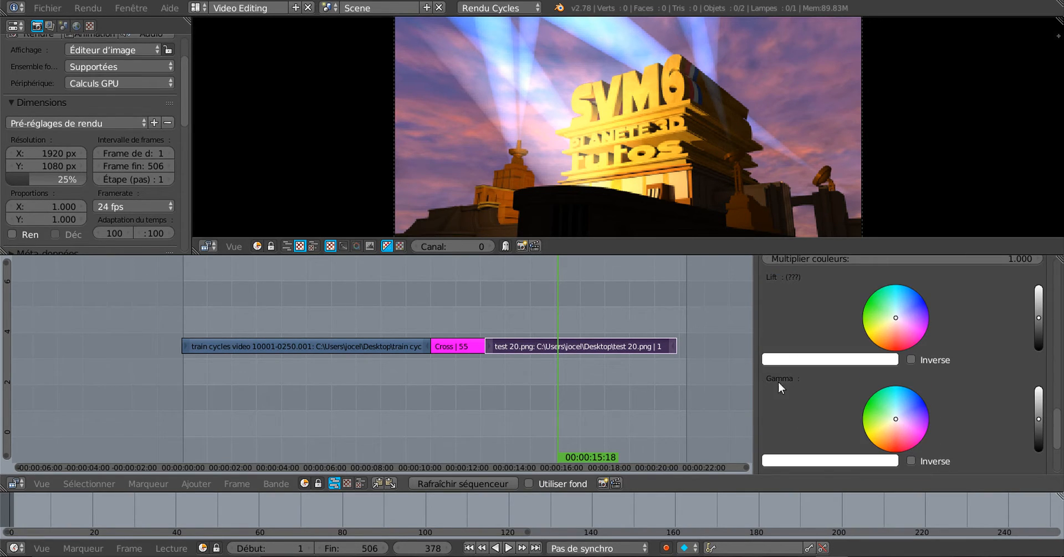
right_click(817, 358)
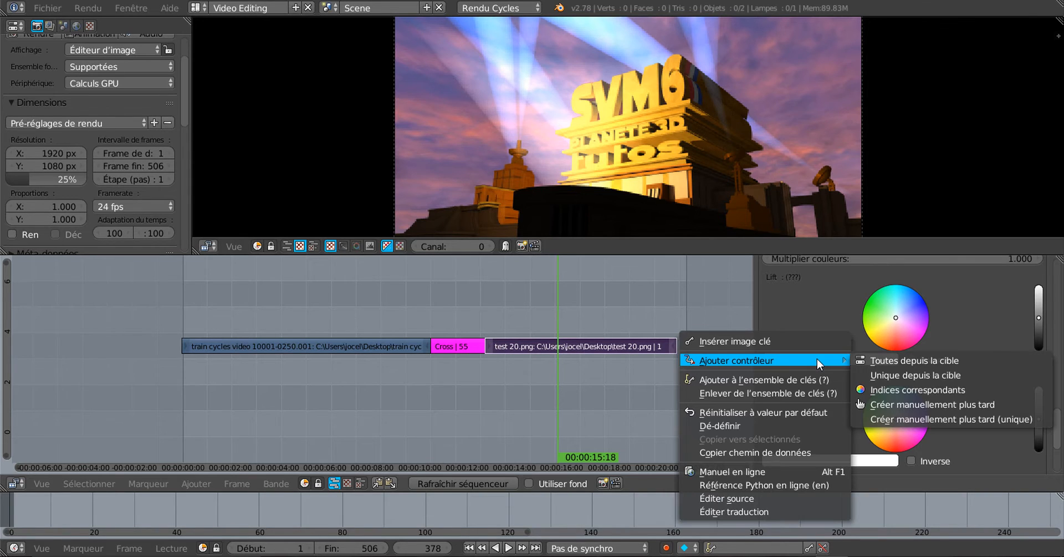
left_click(769, 342)
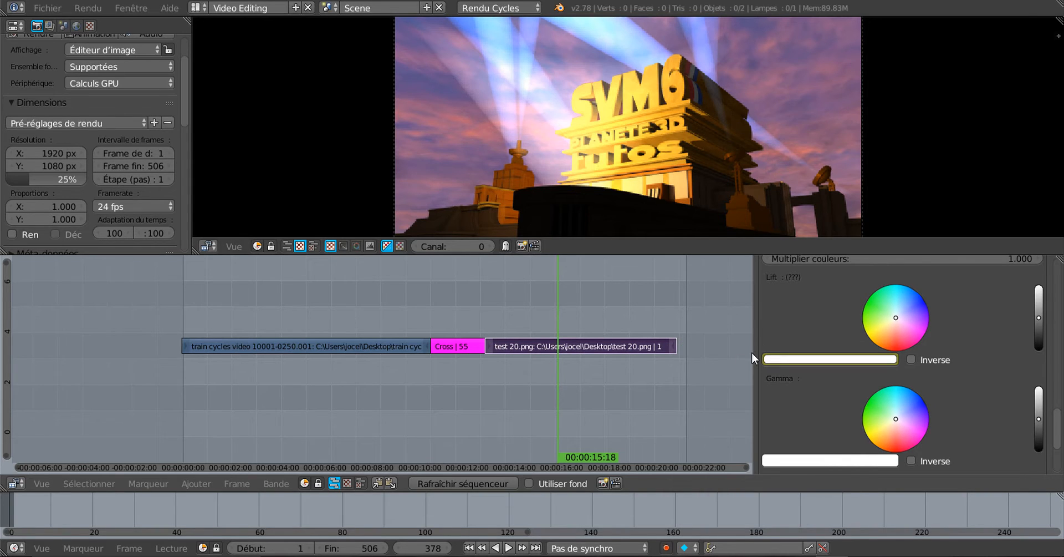
Step: Move to frame 385, raise the Color Balance Lift brightness to well above its midpoint and keyframe the Lift colour
left_click(565, 317)
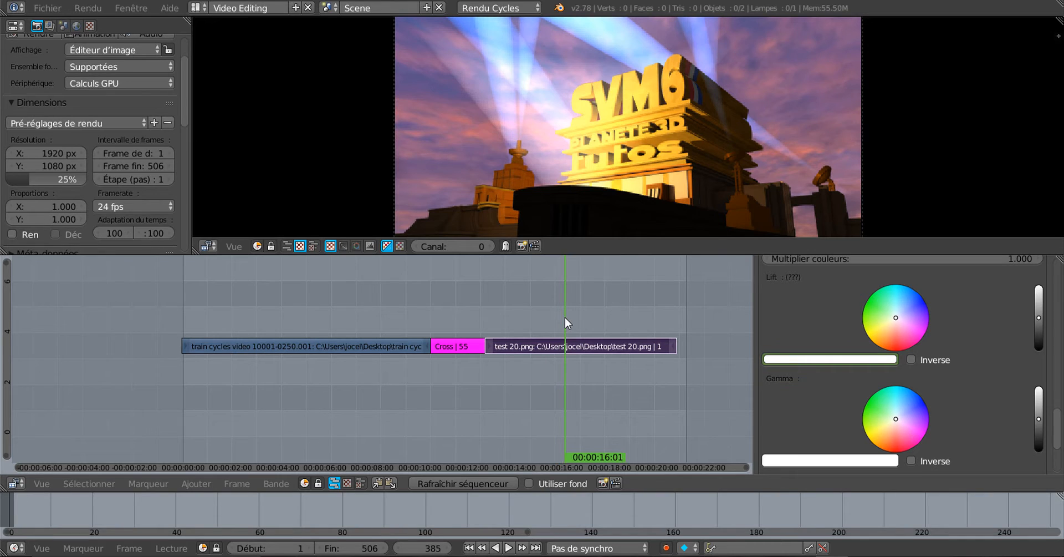
left_click_drag(1038, 317, 1038, 295)
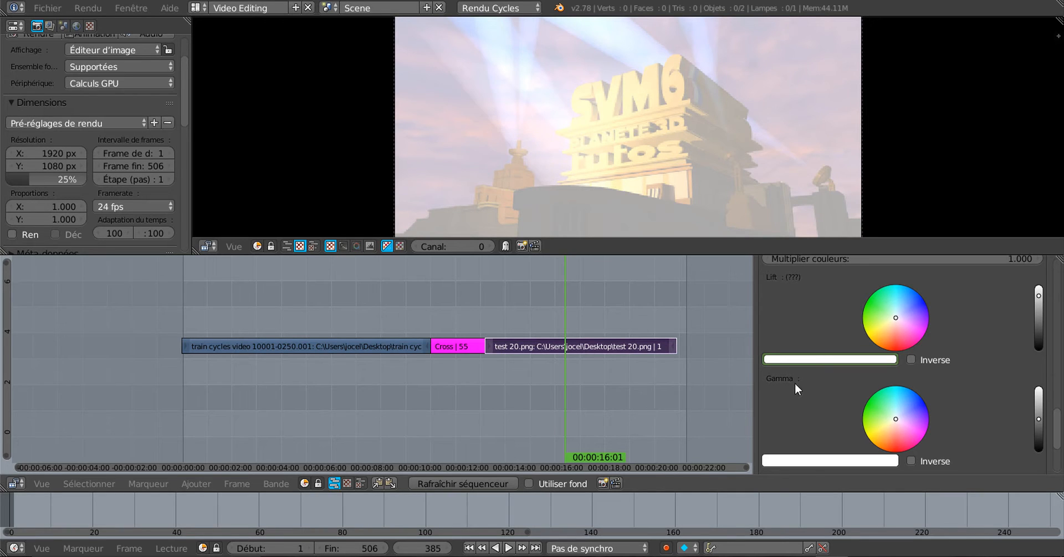
right_click(810, 357)
left_click(805, 361)
Step: Move to frame 392, lower the Color Balance Lift brightness back to its midpoint and keyframe the Lift colour
left_click_drag(564, 319, 572, 315)
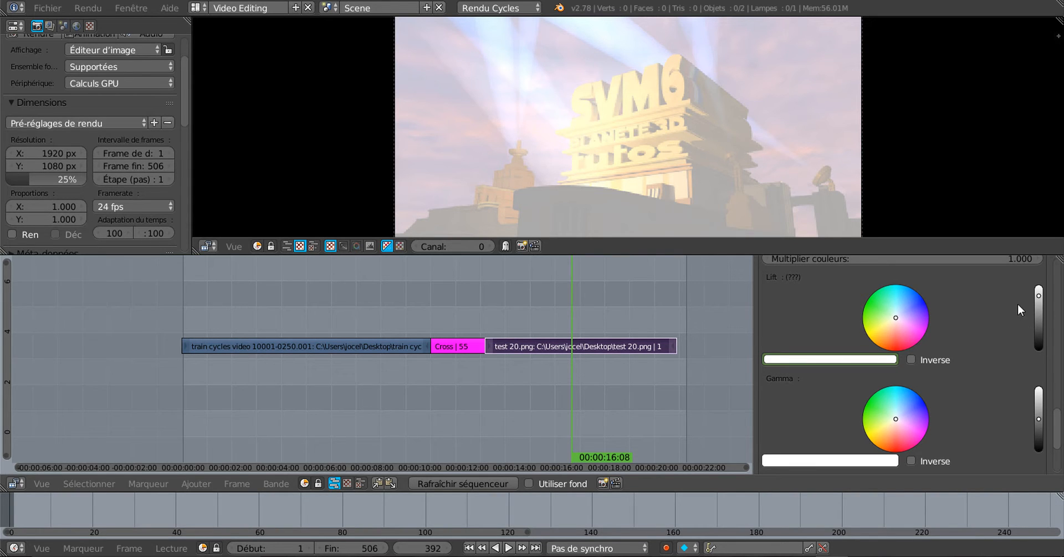
left_click_drag(1039, 296, 1039, 319)
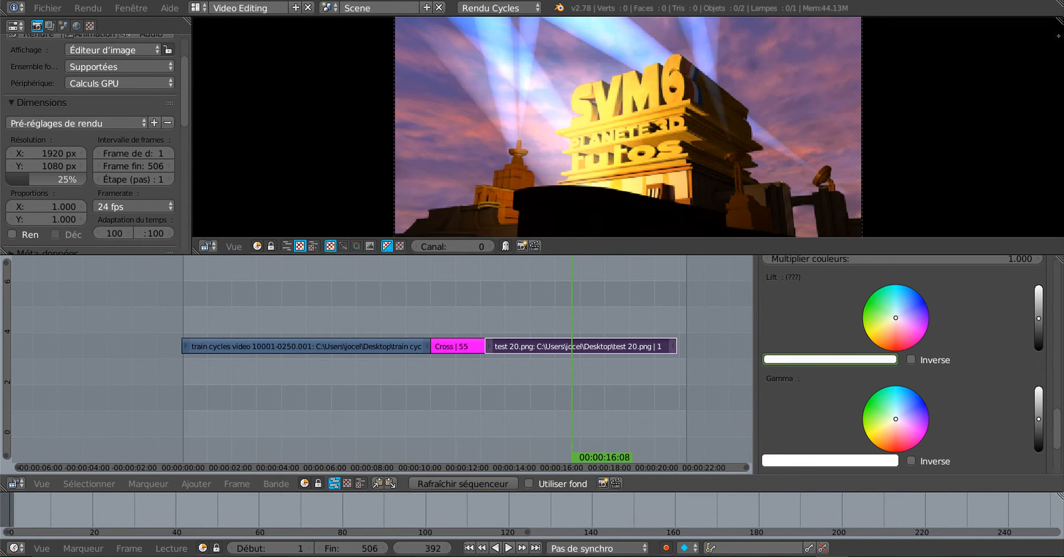
right_click(821, 361)
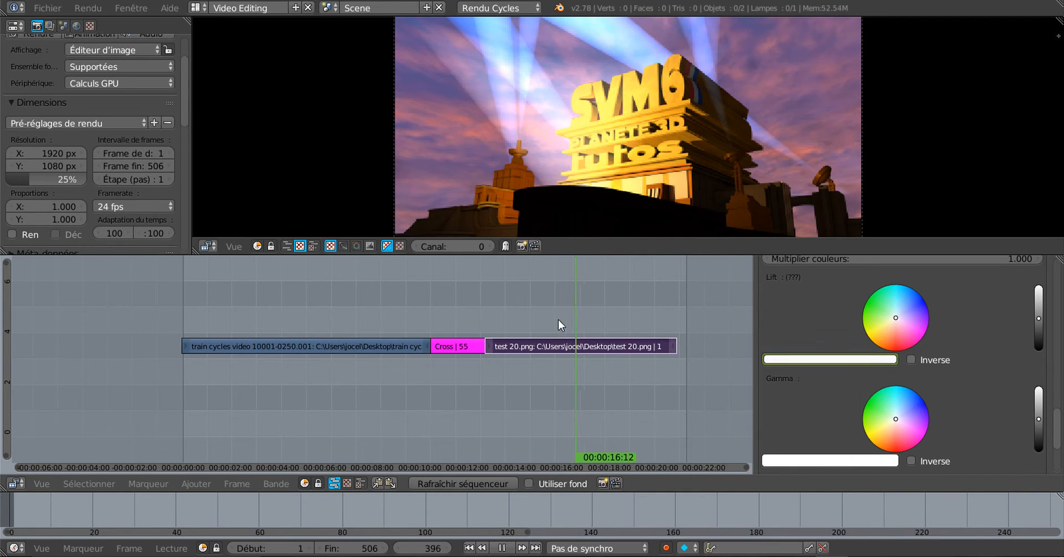
Step: Place the playhead at frame 375 and add foudre 2.png from the Desktop as an image strip
mouse_move(558, 320)
left_mouse_down()
mouse_move(545, 322)
mouse_move(580, 315)
mouse_move(554, 321)
left_mouse_up()
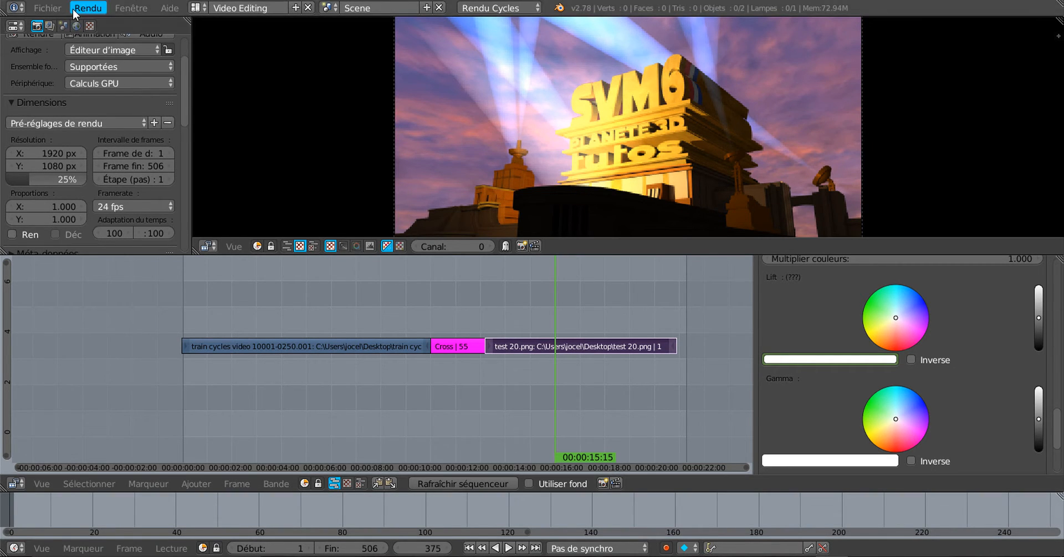
left_click(87, 10)
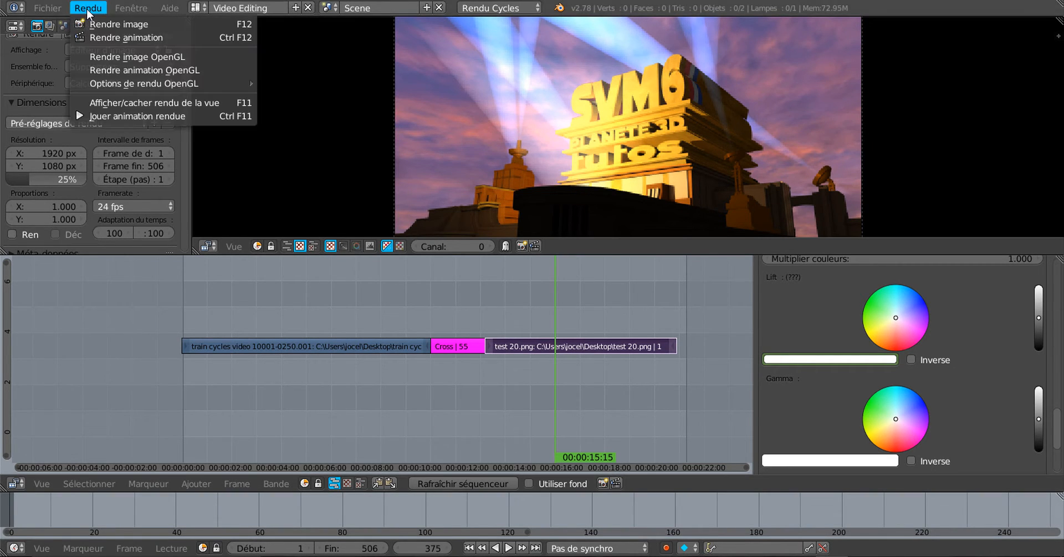
left_click(199, 483)
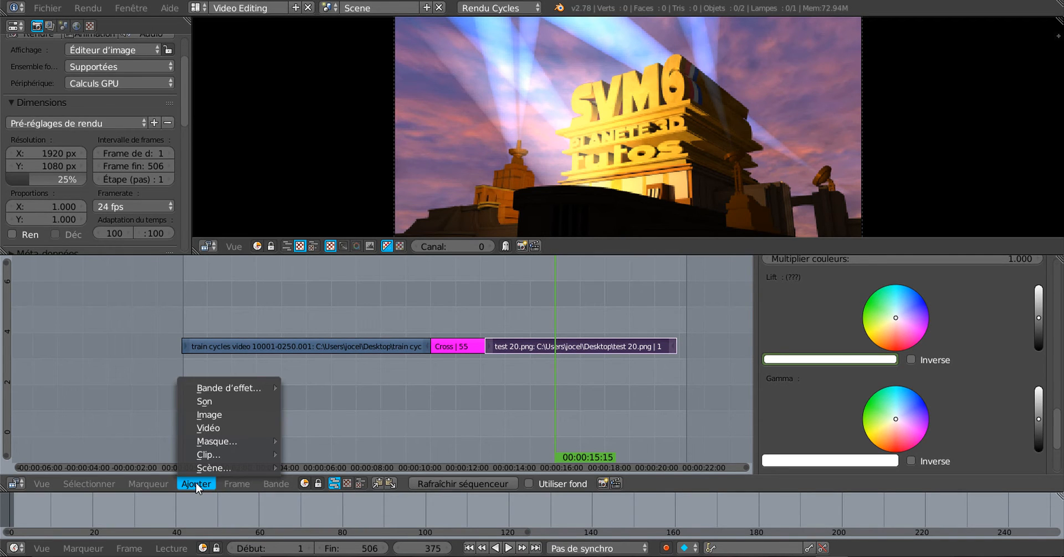
left_click(204, 414)
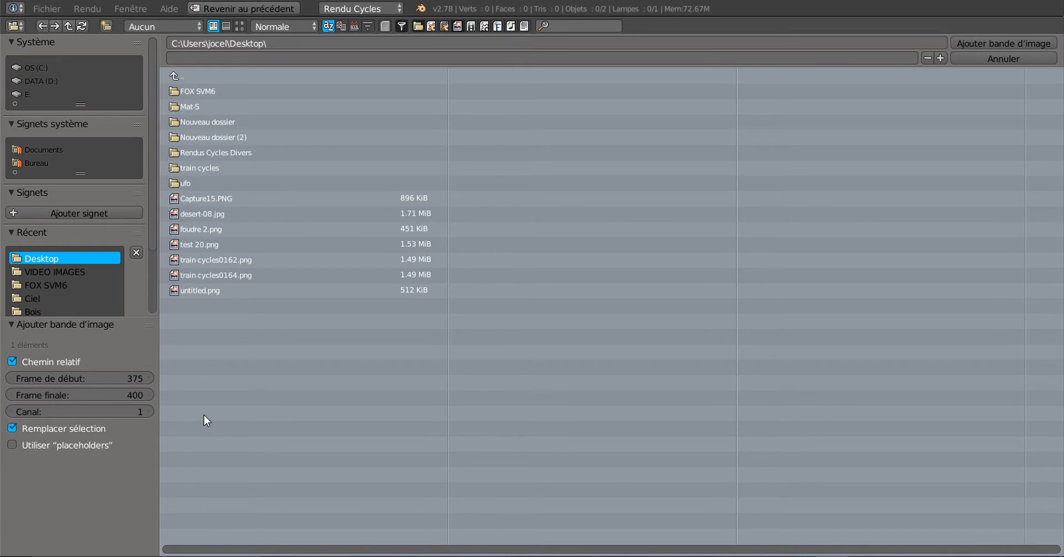
left_click(239, 26)
left_click(397, 220)
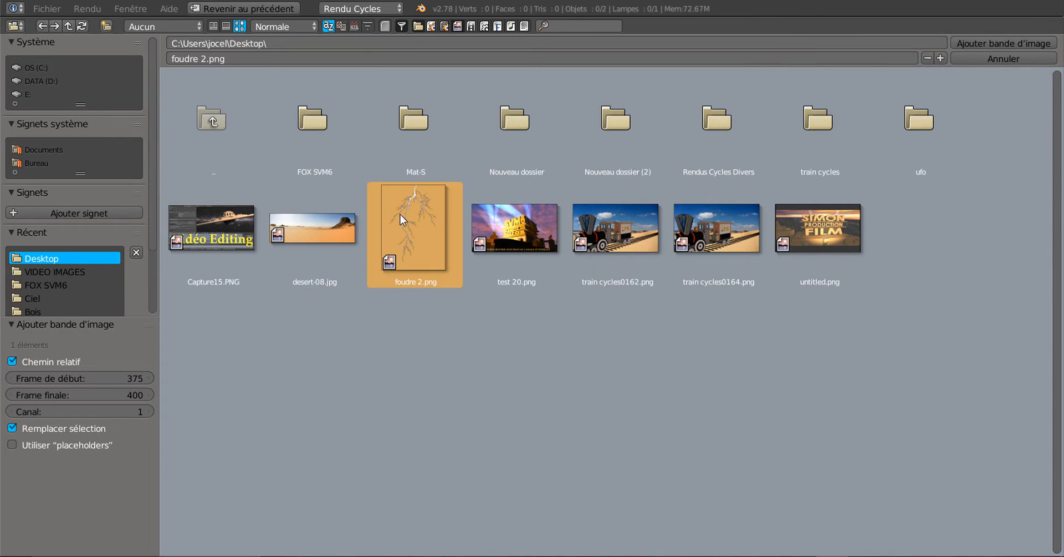
left_click(986, 41)
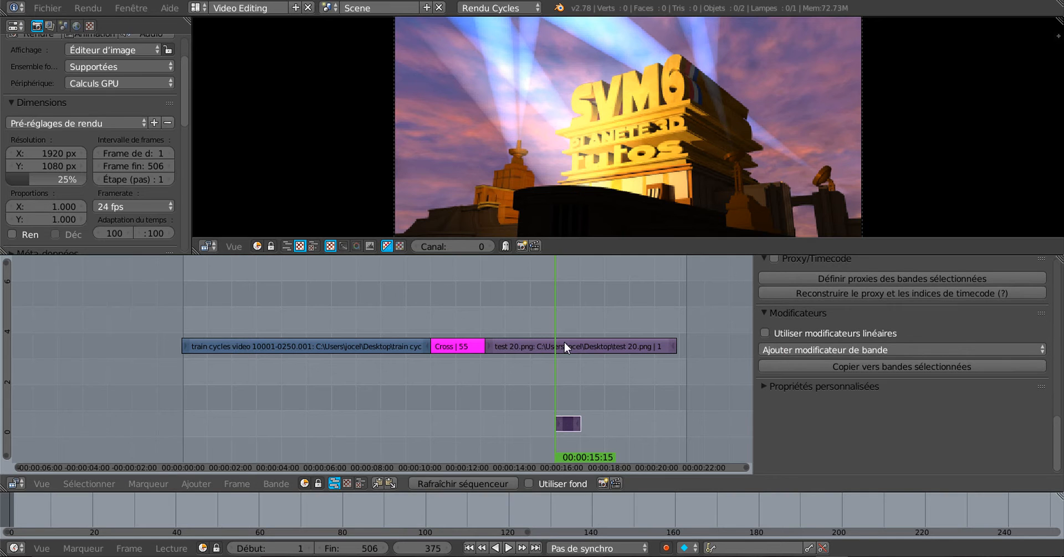
Step: Move the lightning image strip to channel 6 above the crossfade, starting at frame 267, and place the playhead at frame 264
key("g")
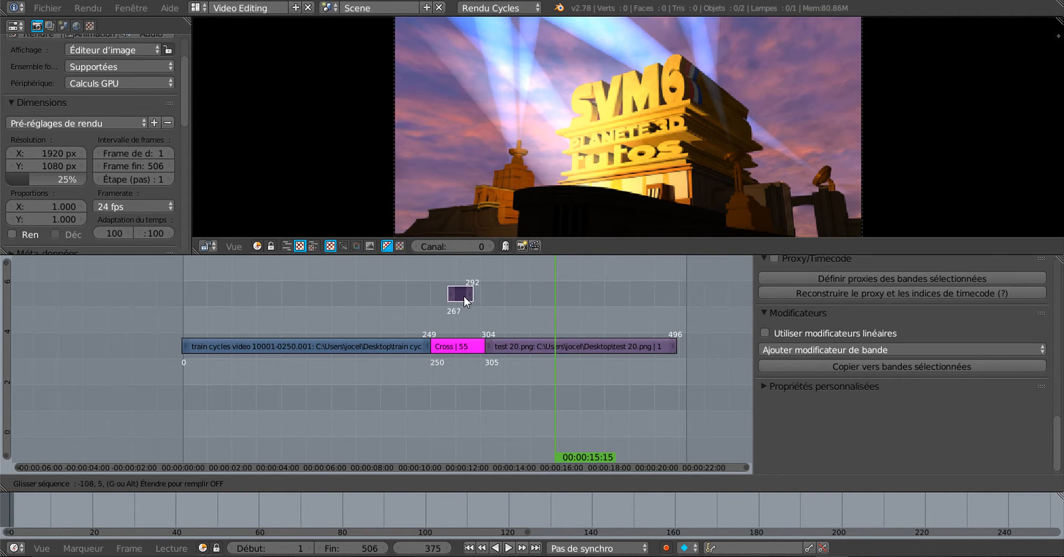
left_click(464, 296)
left_click_drag(555, 296, 444, 296)
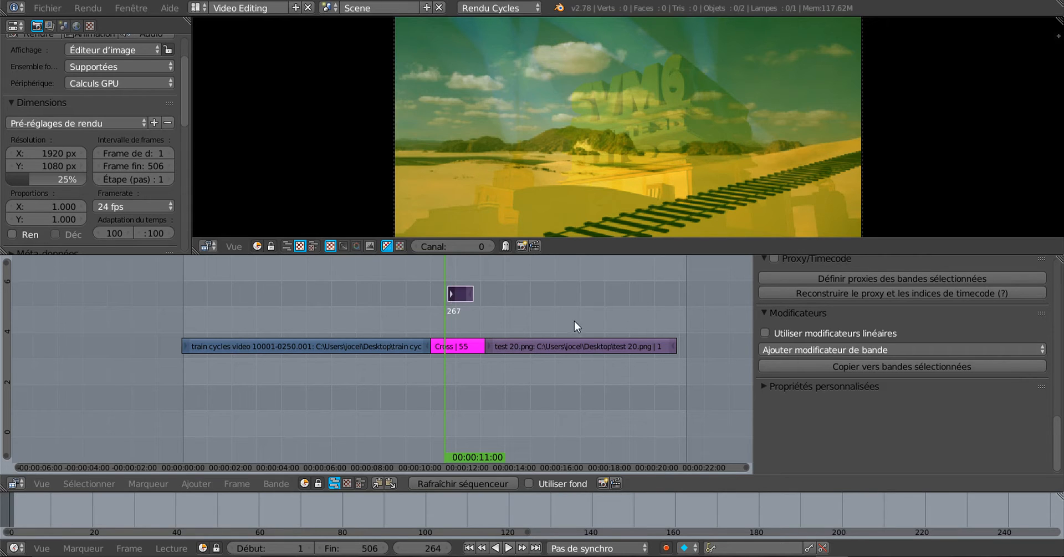
Step: Adjust the lightning strip's ends so it starts at frame 264 and ends at frame 280
right_click(467, 290)
key("g")
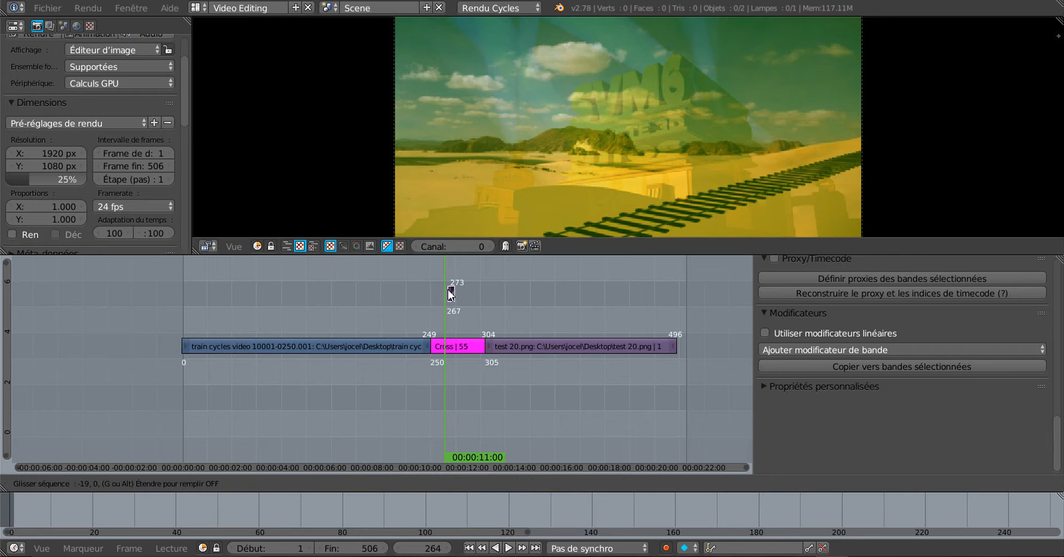
left_click(453, 290)
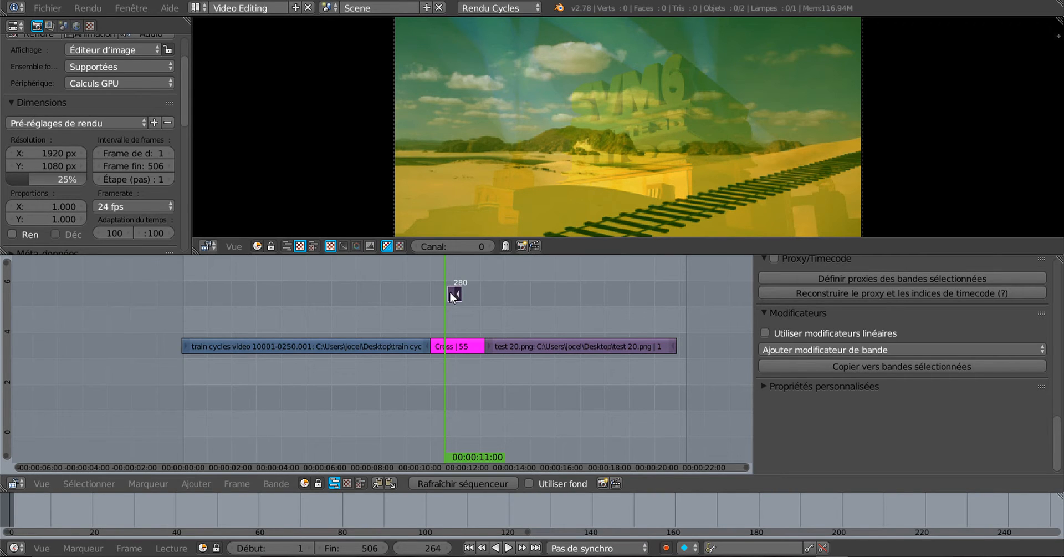
key("g")
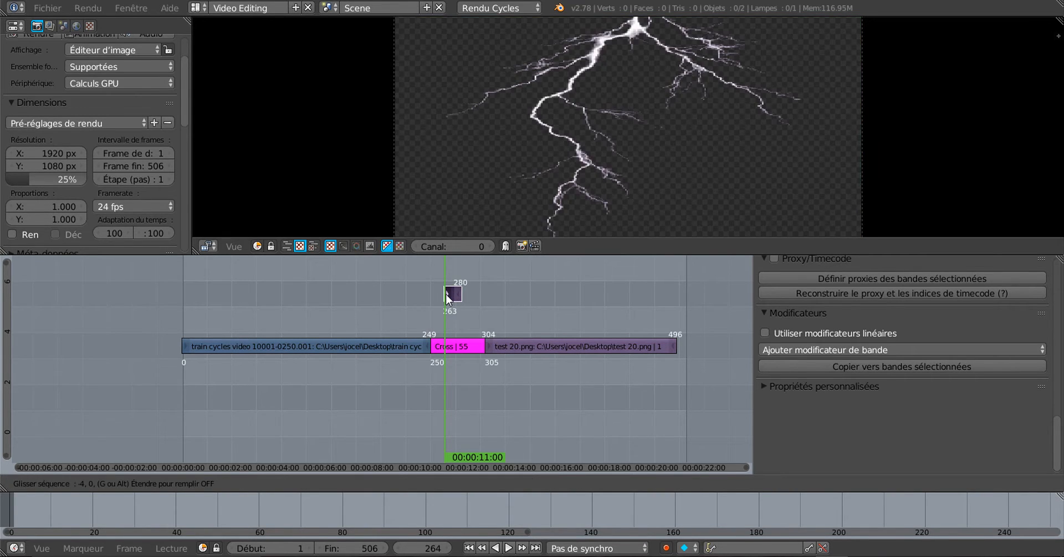
left_click(448, 292)
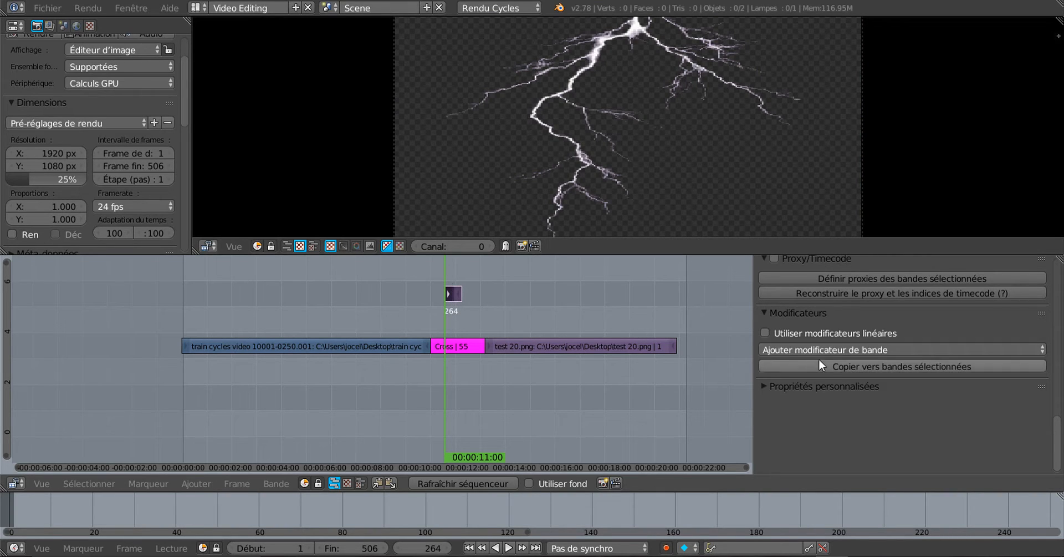
Step: Set the foudre 2.png strip's blend mode to Par dessus
scroll(527, 334, "up", 2)
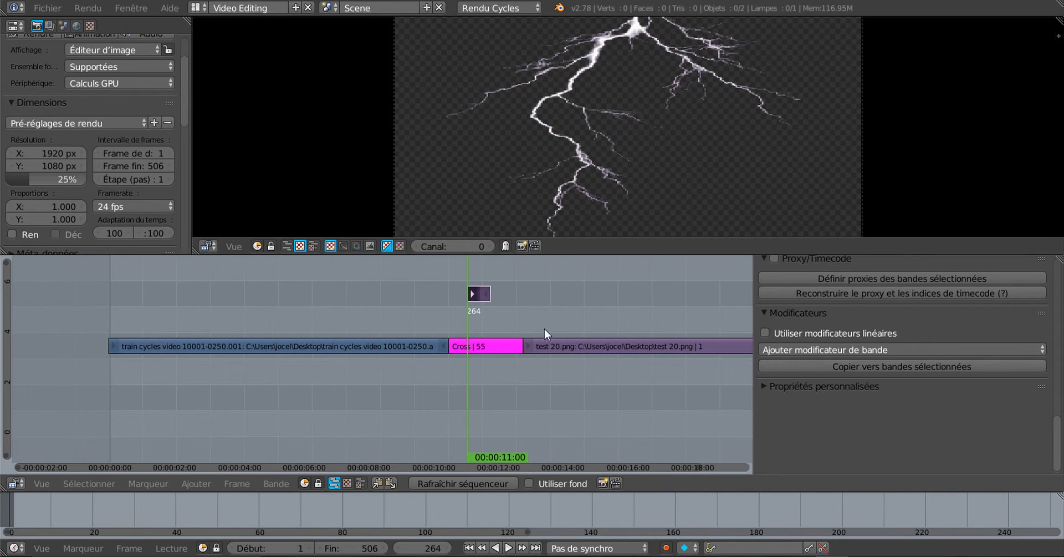
left_click_drag(754, 312, 713, 312)
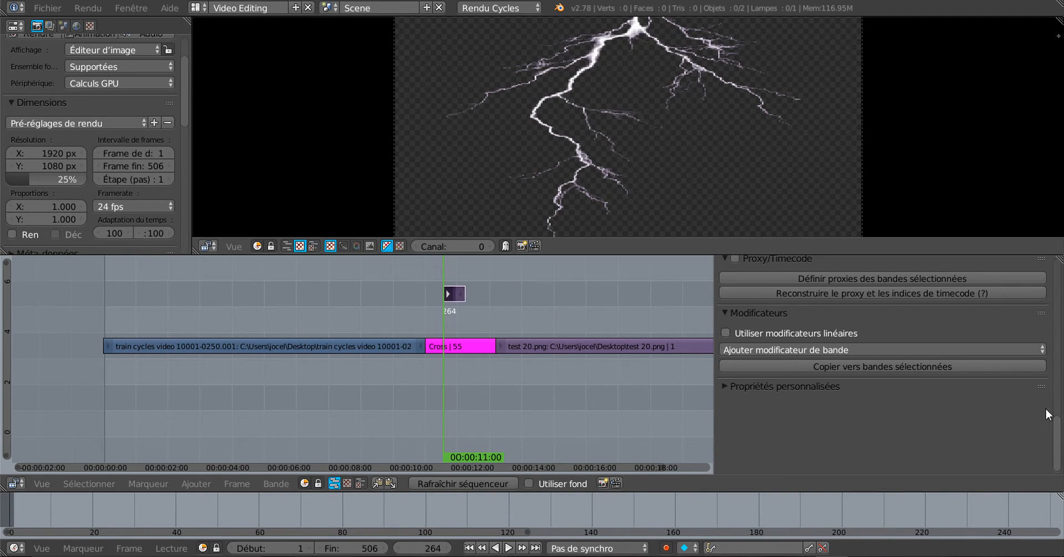
scroll(1056, 455, "up", 10)
scroll(986, 280, "up", 1)
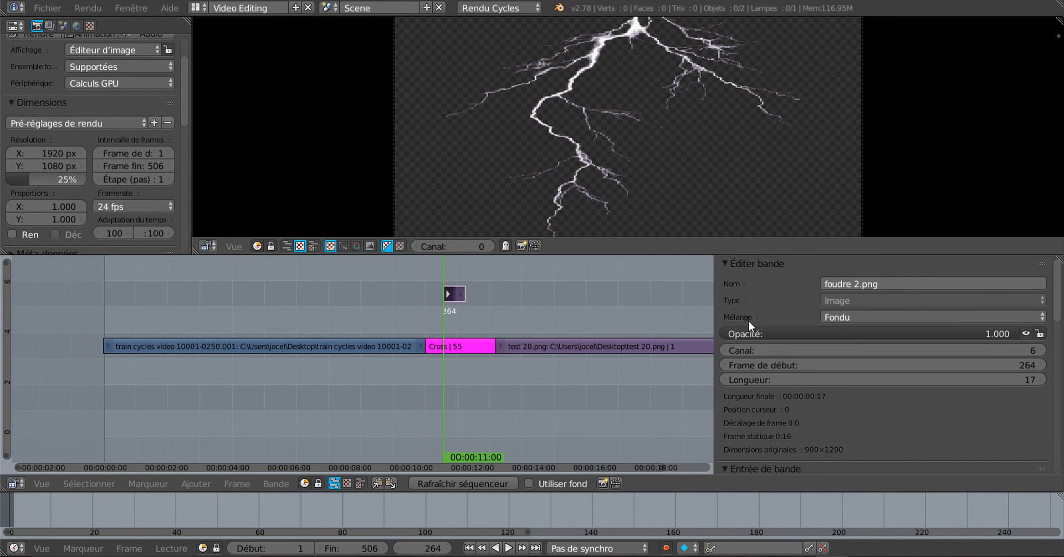
left_click(858, 319)
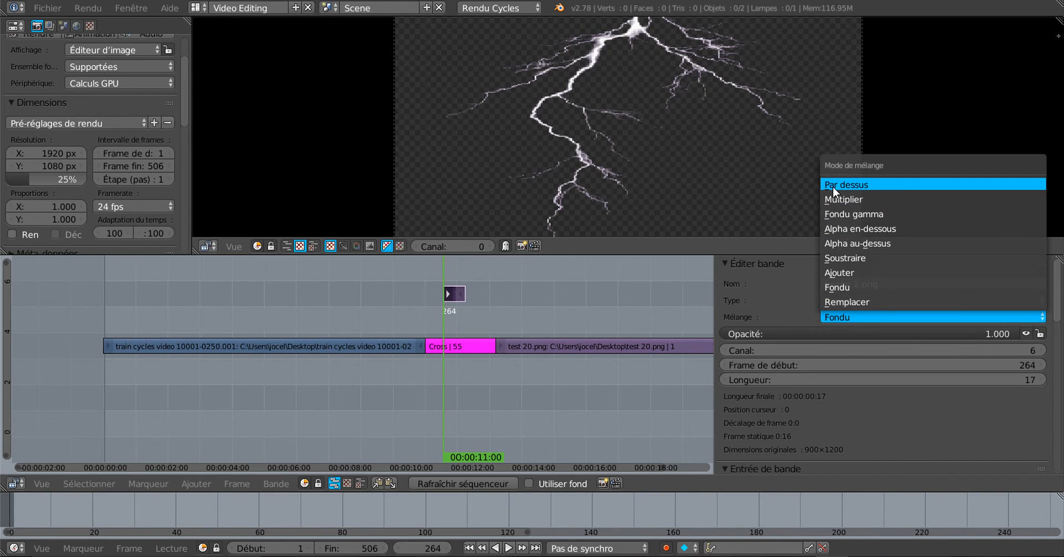
left_click(897, 186)
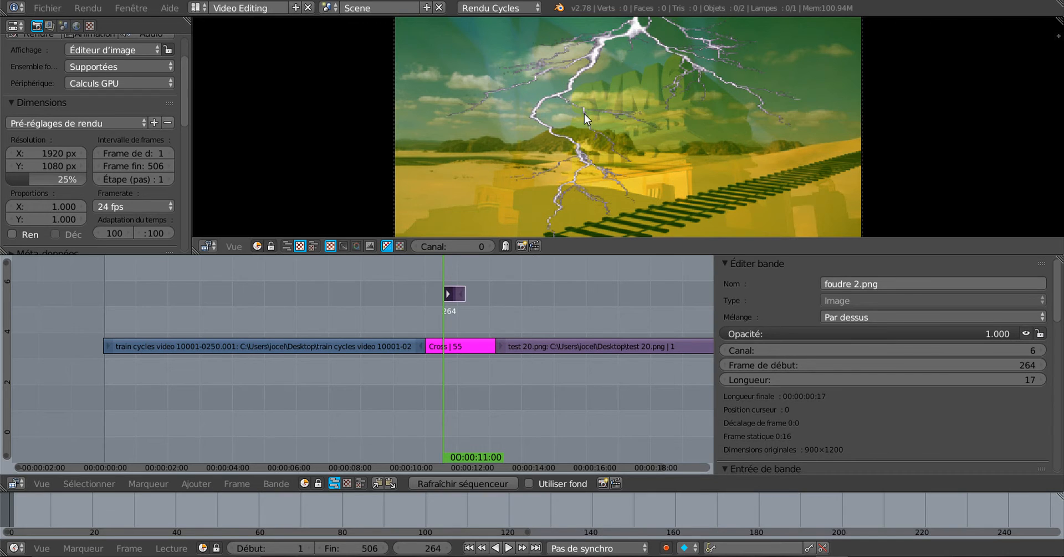
Step: Play the sequence from before the crossfade, around frame 230, to check how long the lightning stays on screen
key("alt+a")
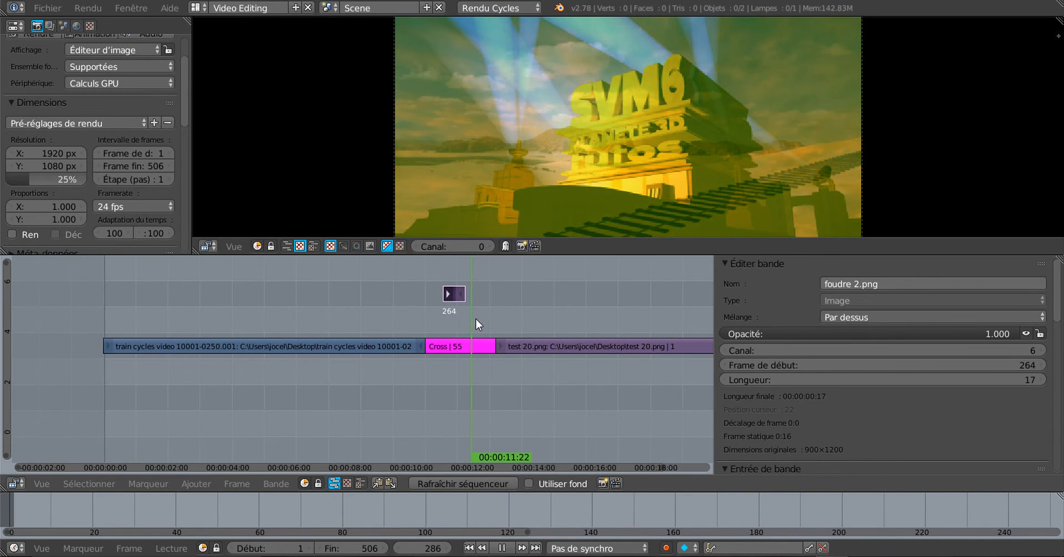
left_click_drag(475, 318, 399, 324)
key("alt+a")
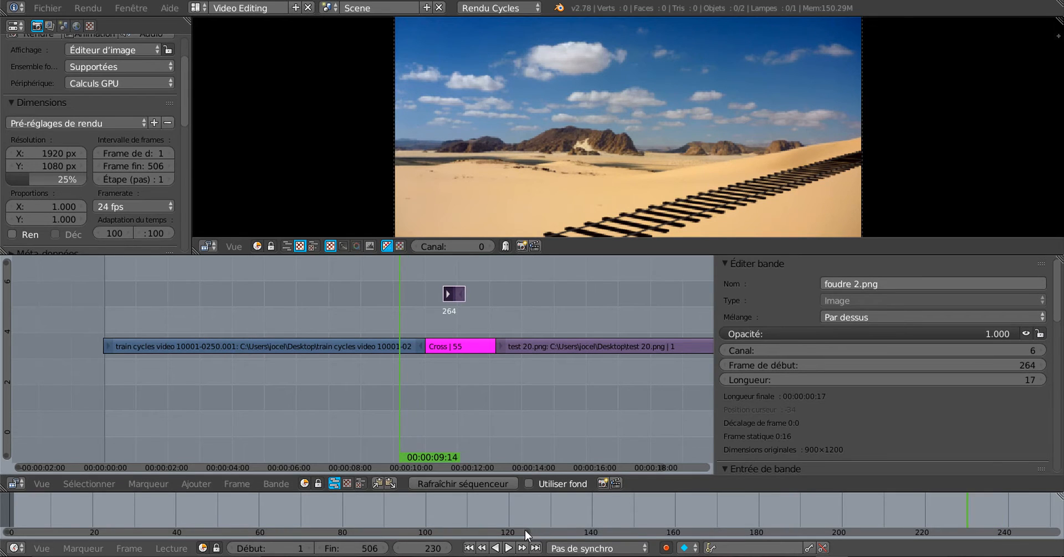
left_click(508, 548)
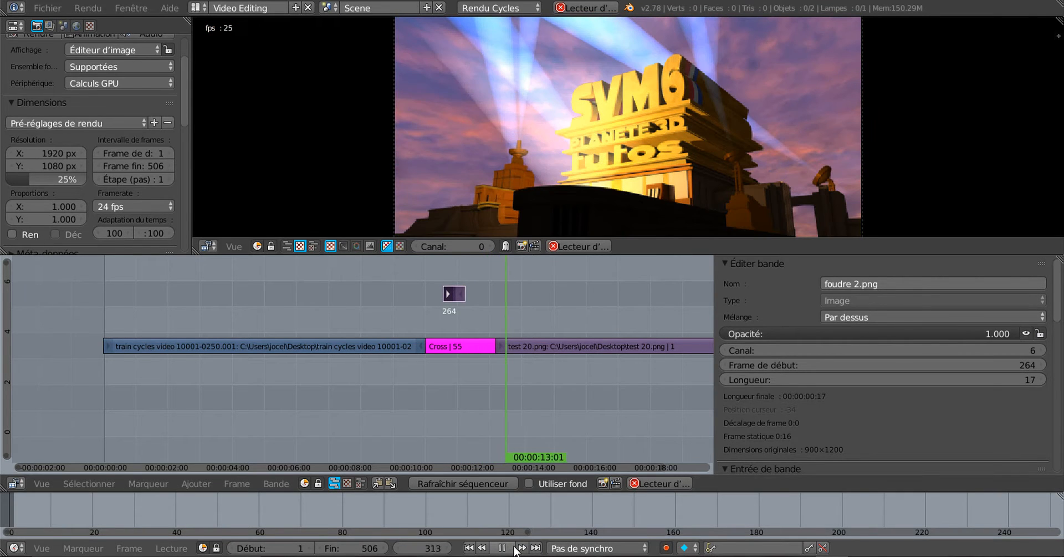
left_click(461, 294)
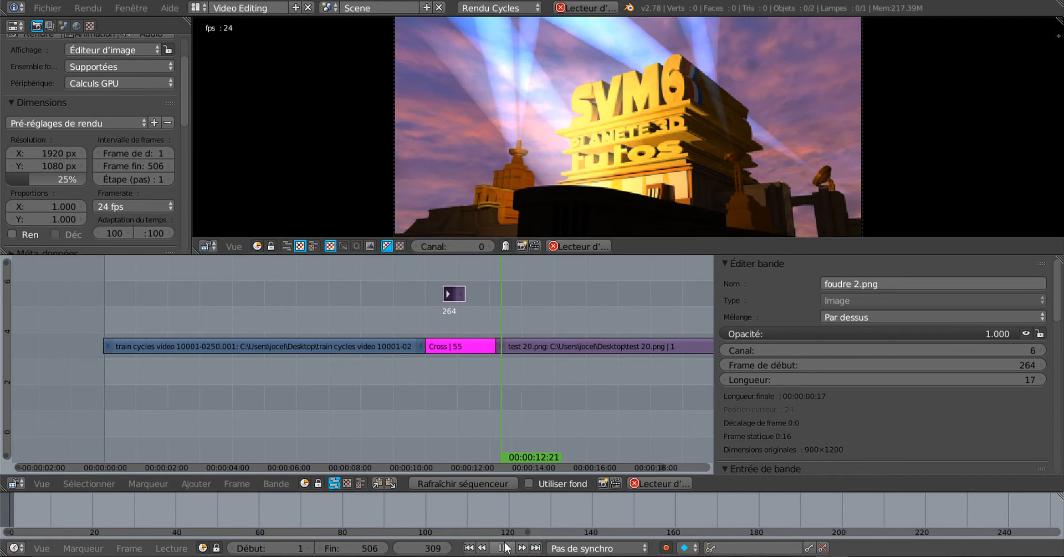
left_click(503, 548)
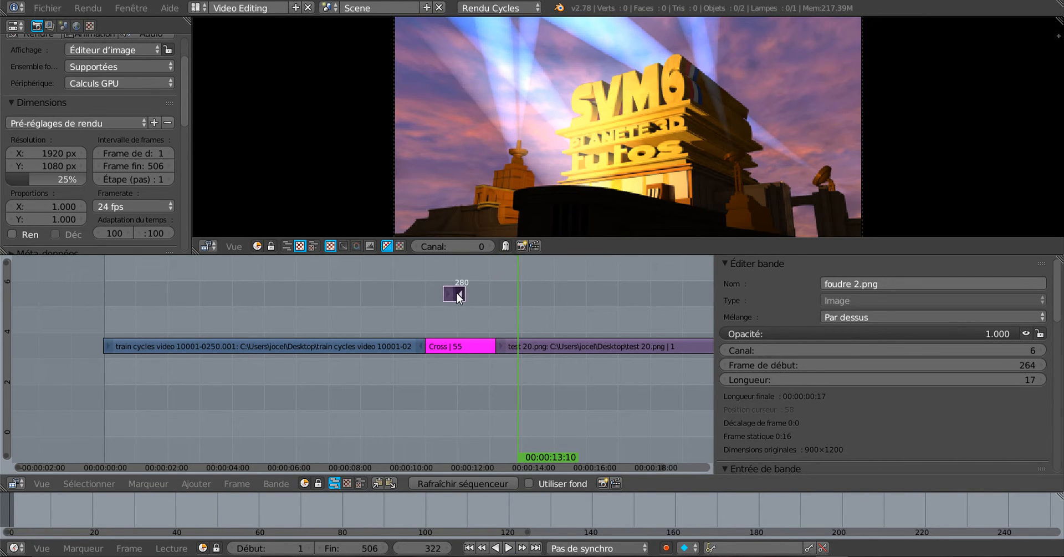
Step: Shorten the lightning strip to end at frame 268 and replay the crossfade
right_click_drag(462, 291, 447, 296)
left_click(405, 285)
left_click(505, 548)
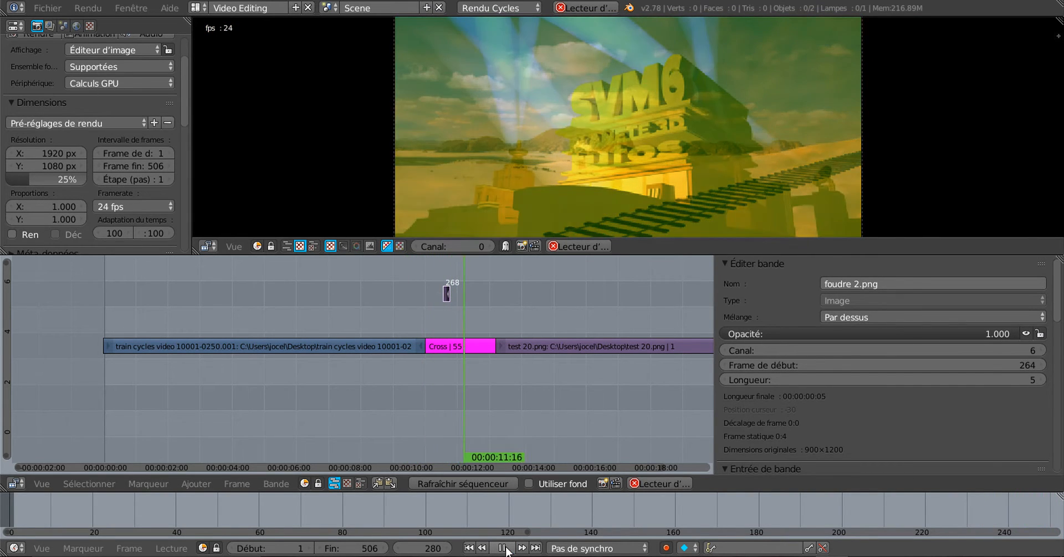
left_click(503, 548)
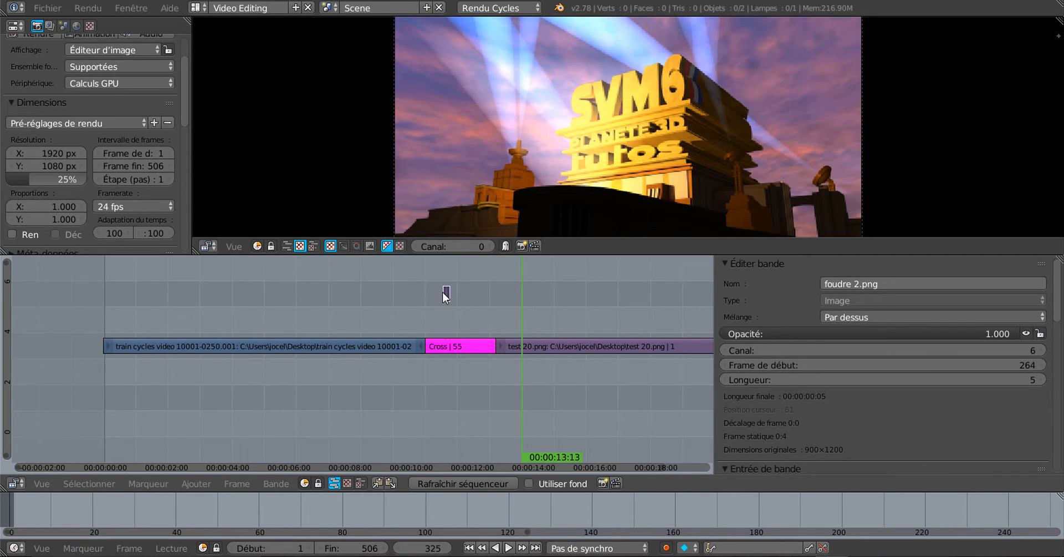
Step: Shift the lightning strip earlier to start at frame 258 and replay the crossfade
right_click_drag(442, 291, 437, 295)
left_click(411, 277)
left_click(509, 548)
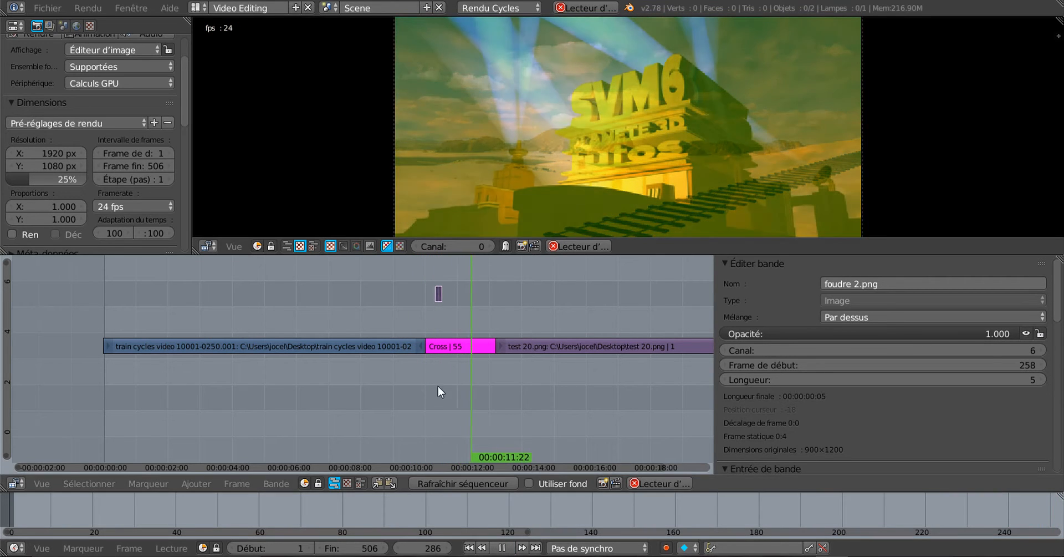
Step: Shorten the lightning strip to three frames, ending at frame 260
scroll(438, 293, "up", 8)
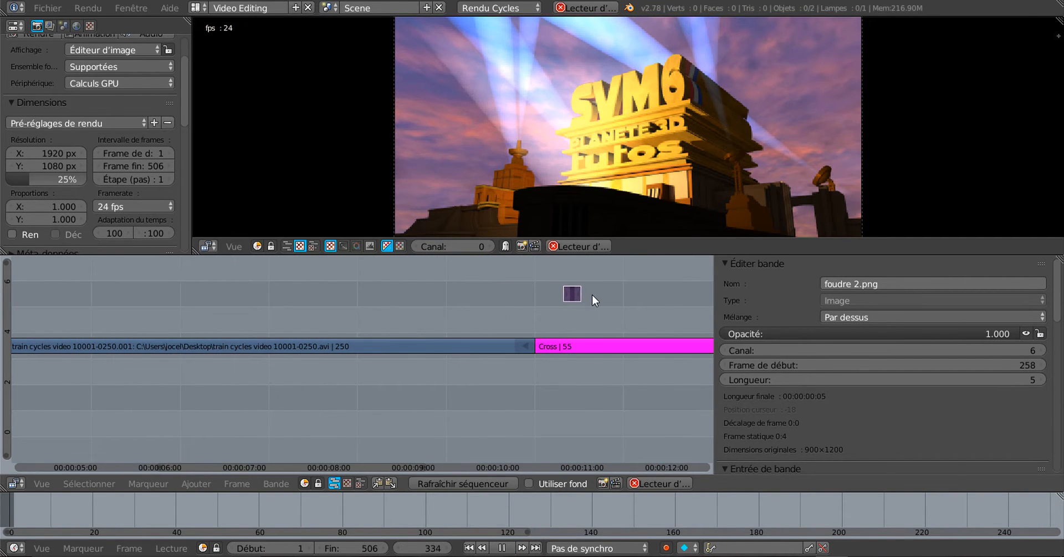
scroll(592, 293, "up", 2)
middle_click_drag(592, 294, 434, 284)
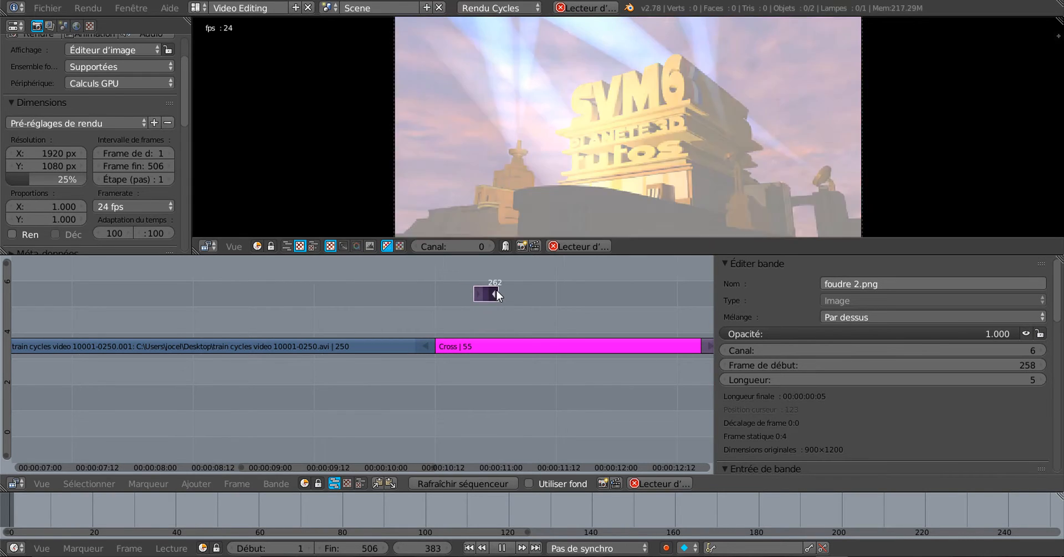
right_click_drag(496, 292, 491, 292)
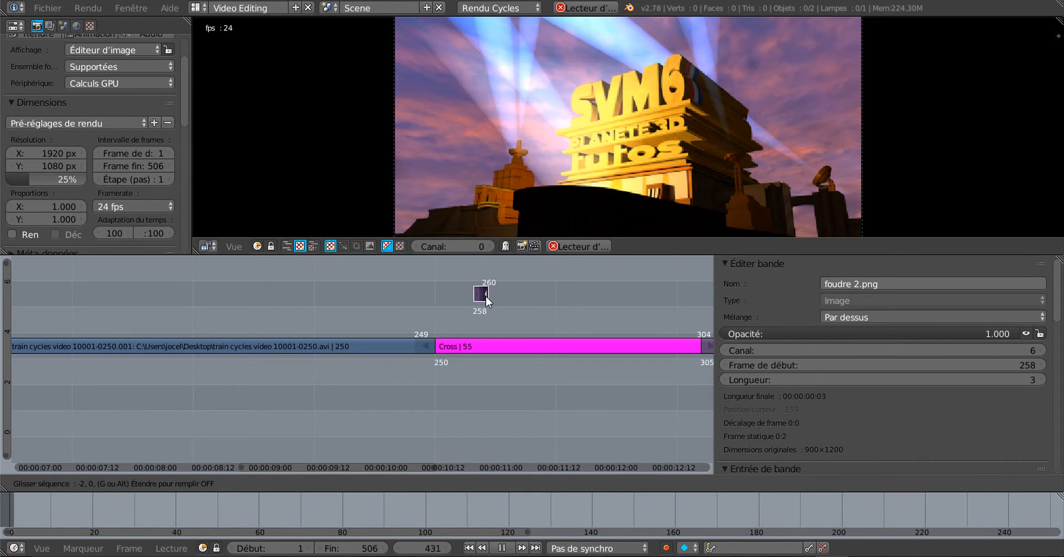
left_click(486, 295)
Step: Replay the start of the crossfade several times to check the shortened lightning flash
left_click(483, 445)
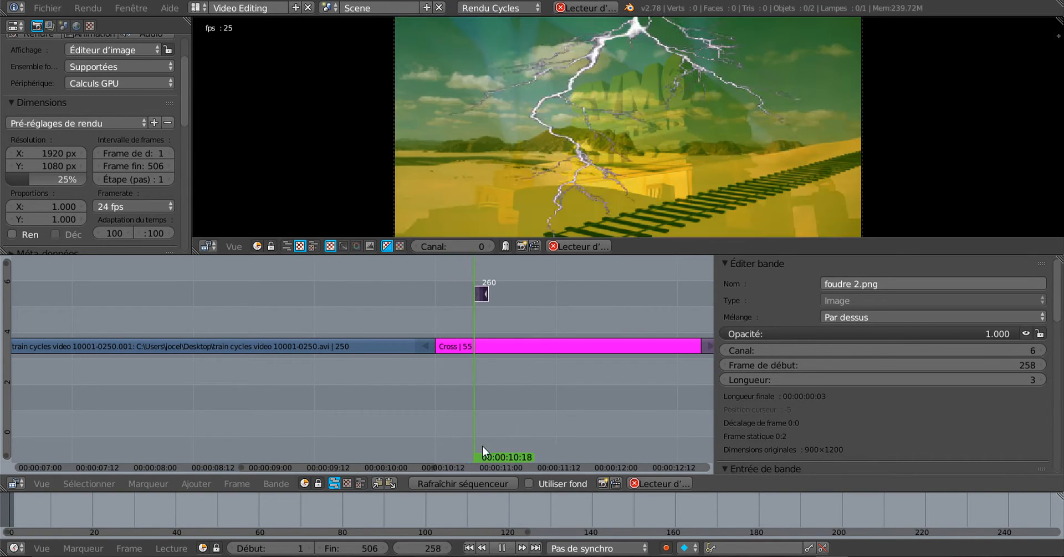
left_click(442, 302)
left_click(427, 274)
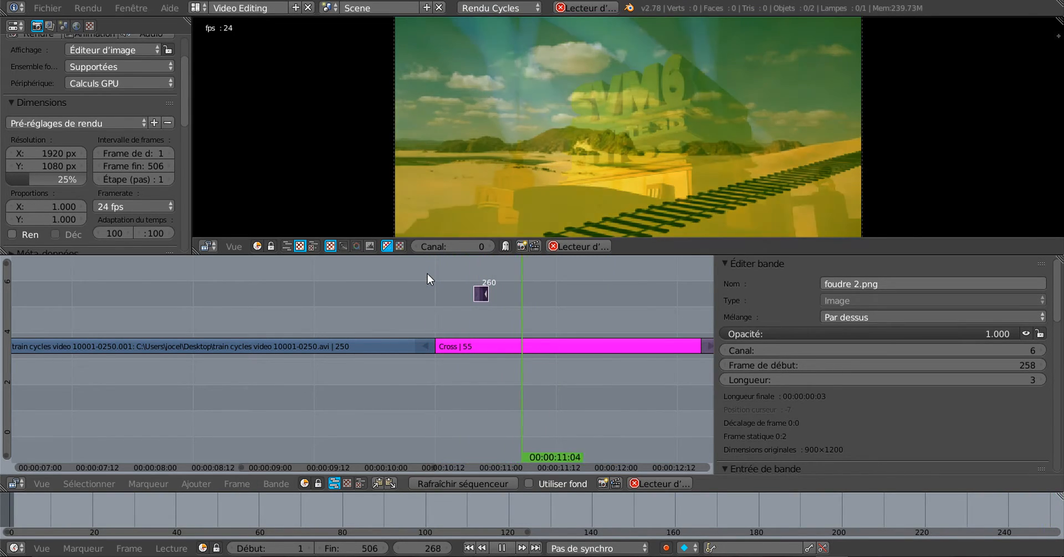
left_click(415, 270)
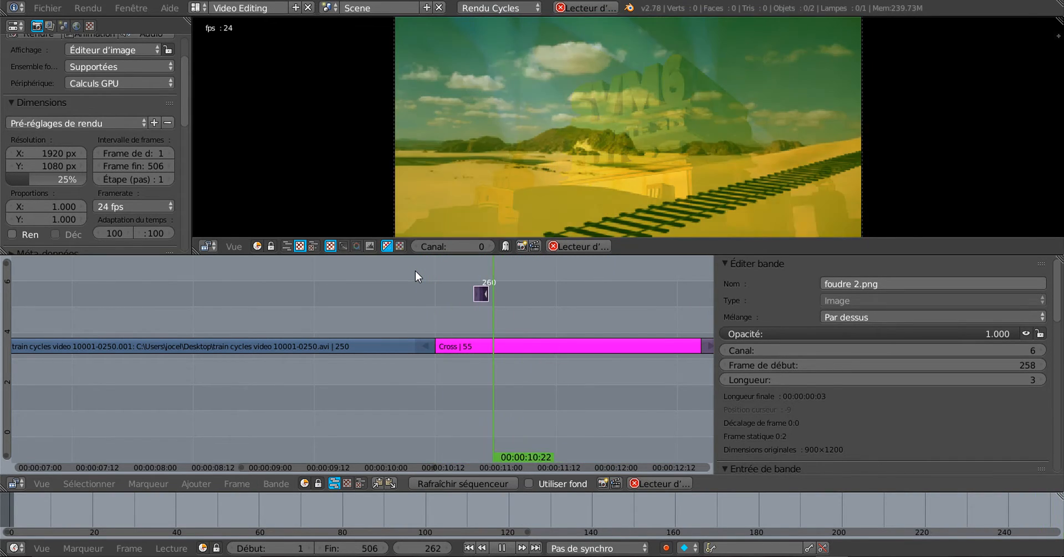
left_click(414, 270)
left_click(415, 271)
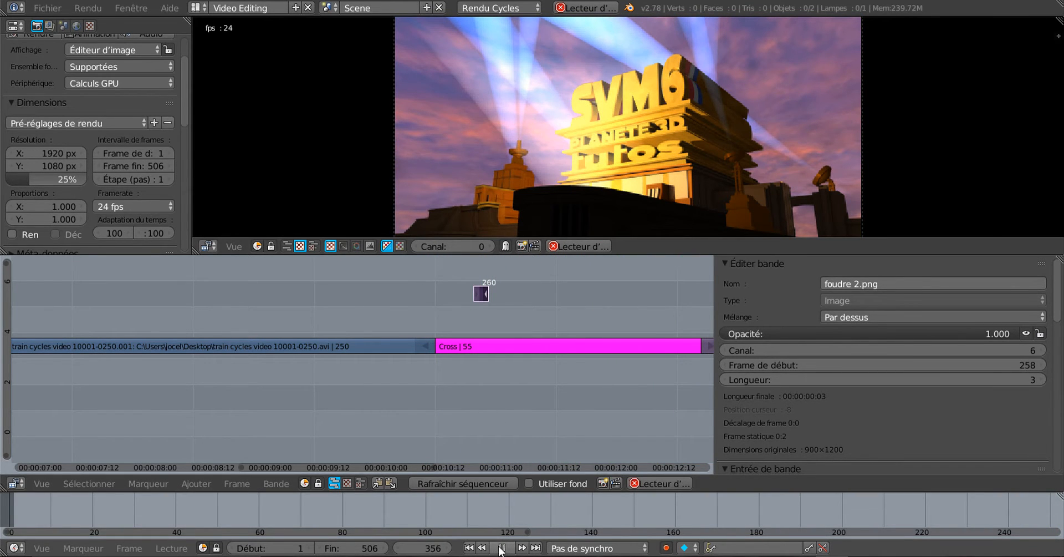
Step: Stop playback and shorten the lightning strip to two frames, ending at frame 259
left_click(502, 548)
scroll(456, 306, "up", 3)
middle_click_drag(550, 310, 410, 311)
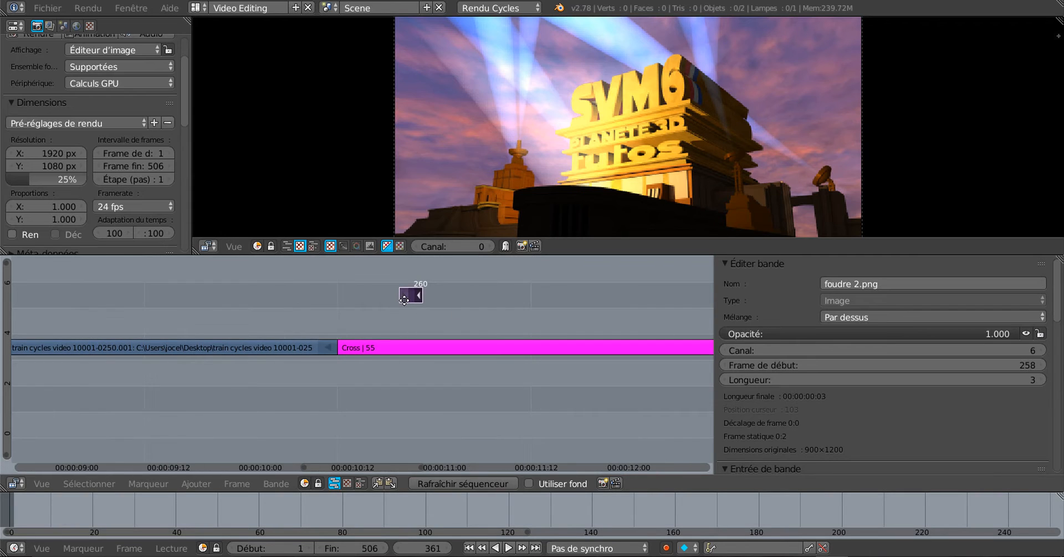
scroll(408, 299, "up", 8)
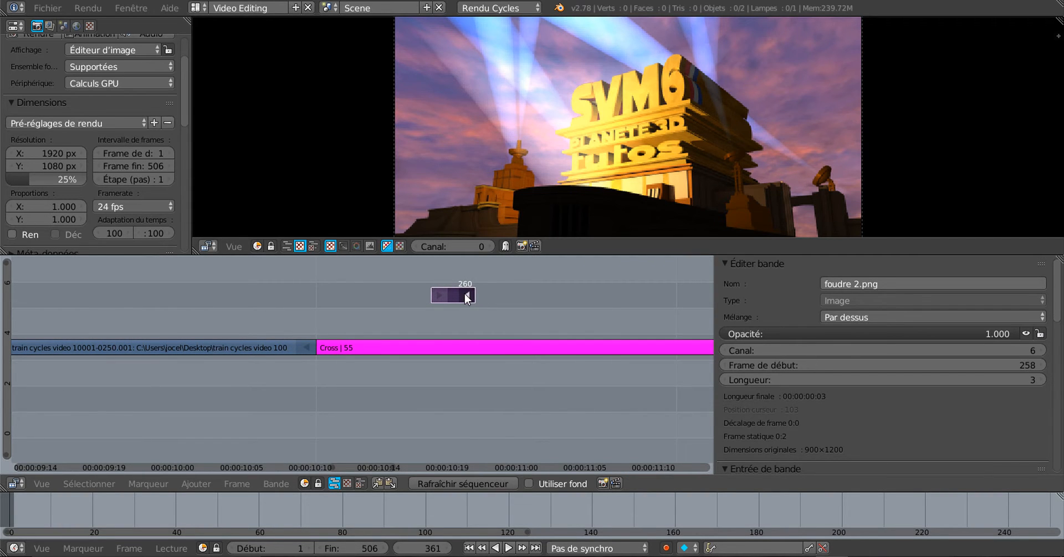
right_click_drag(458, 295, 454, 297)
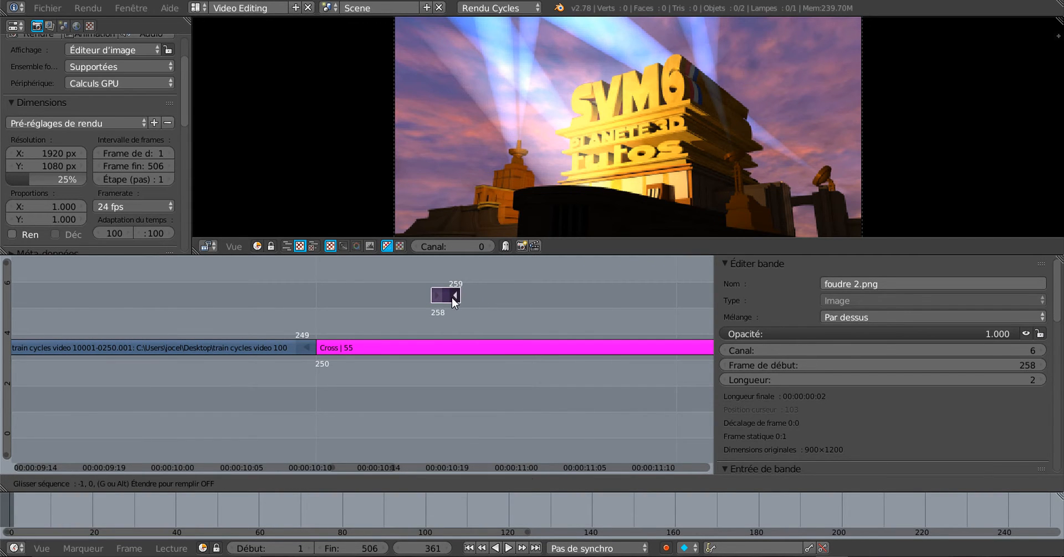
left_click(447, 299)
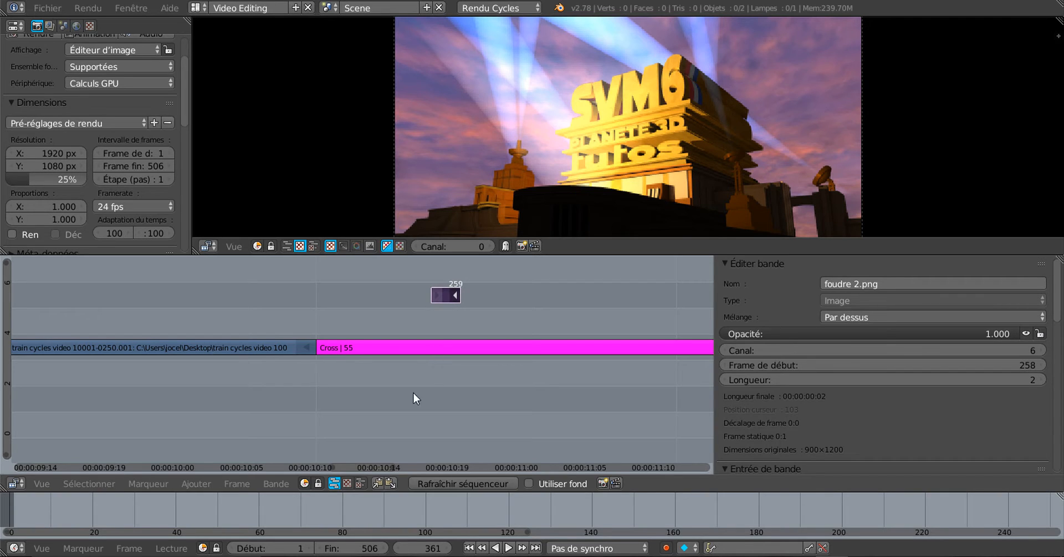
Step: Replay the crossfade from frame 255 to check the shortened lightning flash
left_click(389, 310)
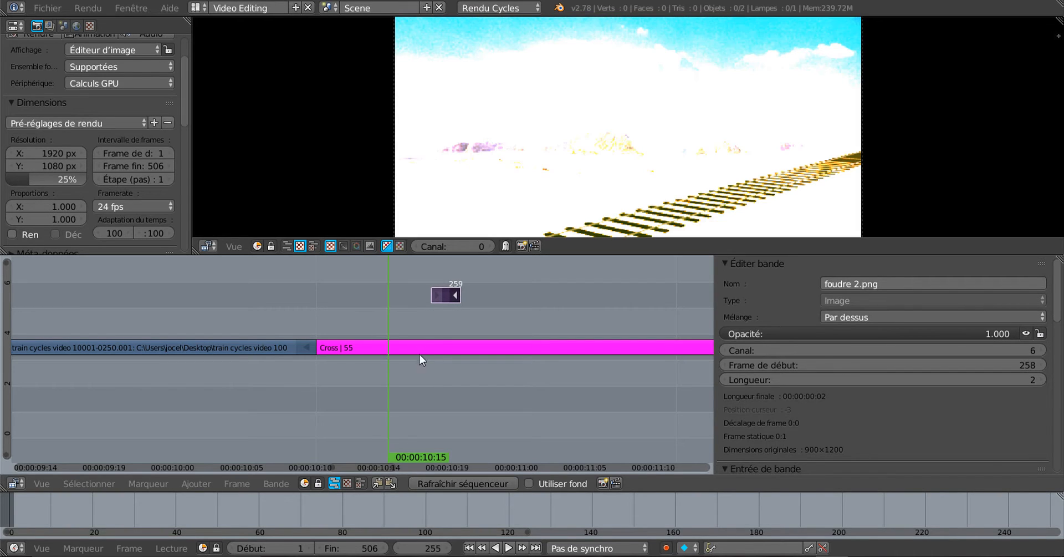
left_click(509, 547)
left_click(502, 547)
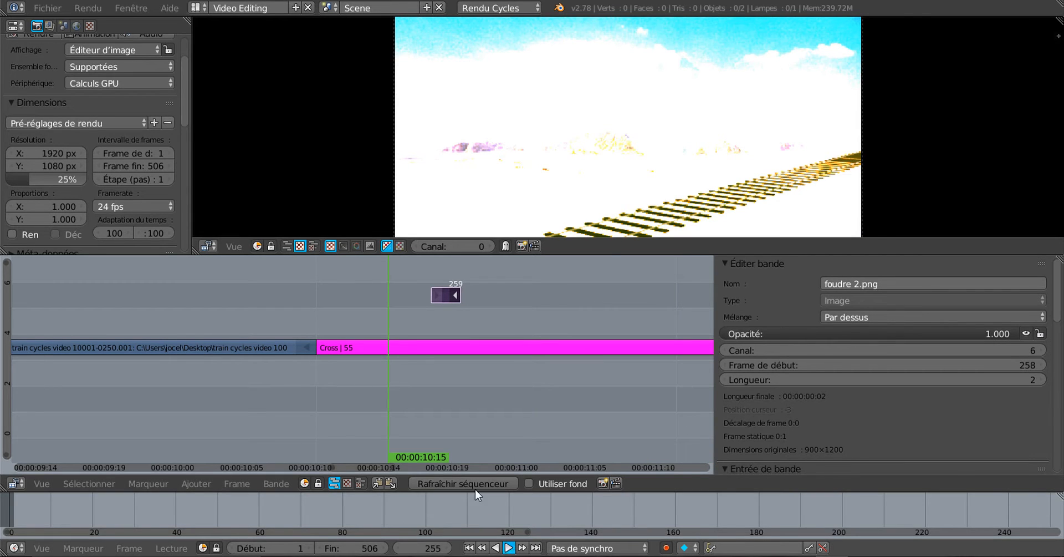
key("alt+a")
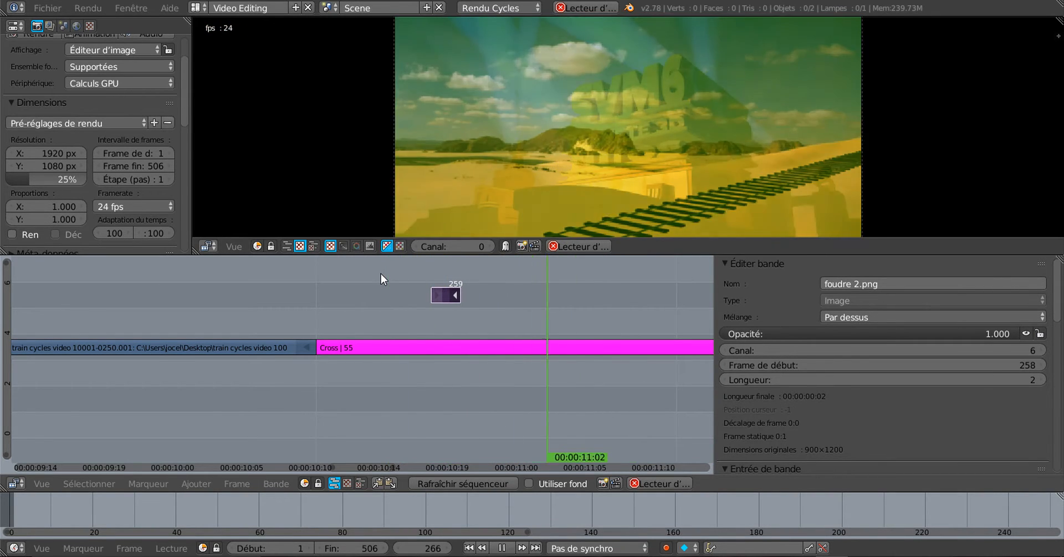
Step: Enable linear modifiers (Utiliser modificateurs linéaires) for the lightning strip
scroll(863, 433, "down", 5)
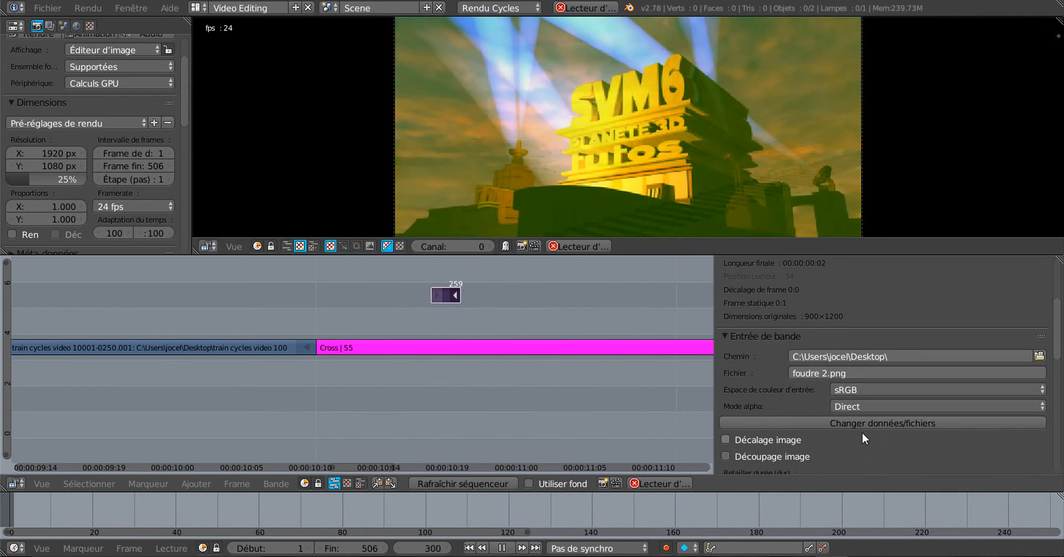
scroll(862, 431, "down", 8)
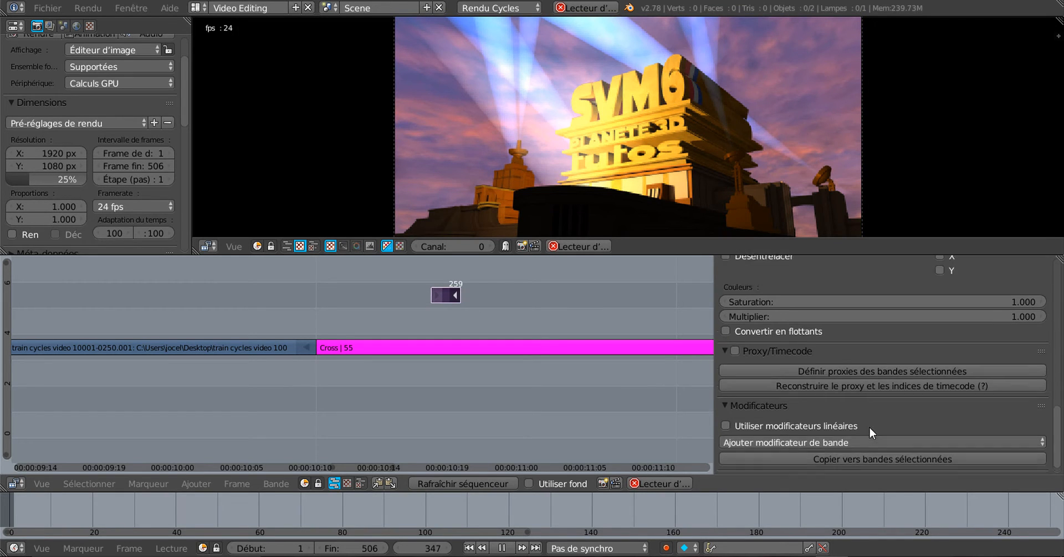
scroll(870, 428, "down", 2)
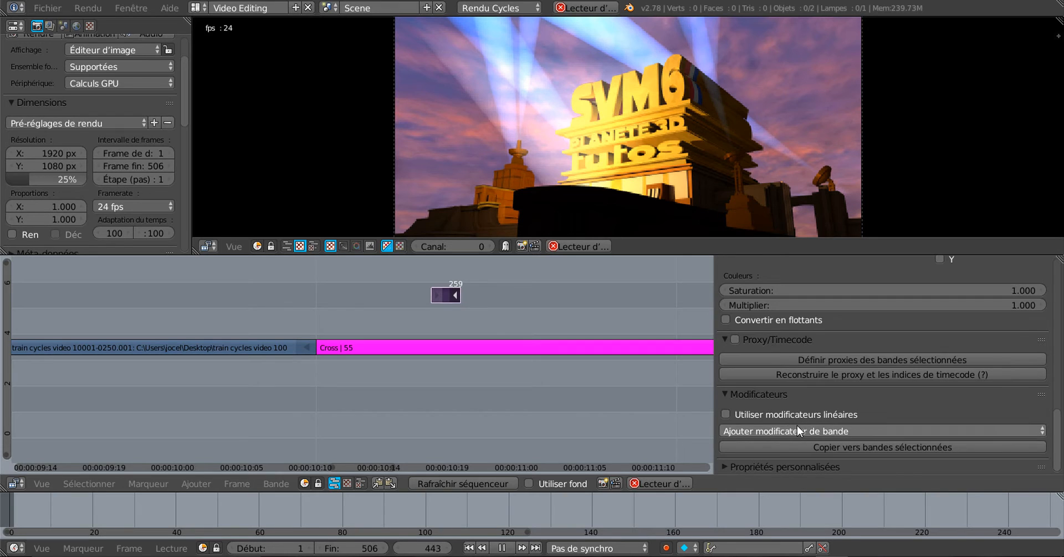
scroll(797, 425, "up", 2)
scroll(797, 424, "down", 2)
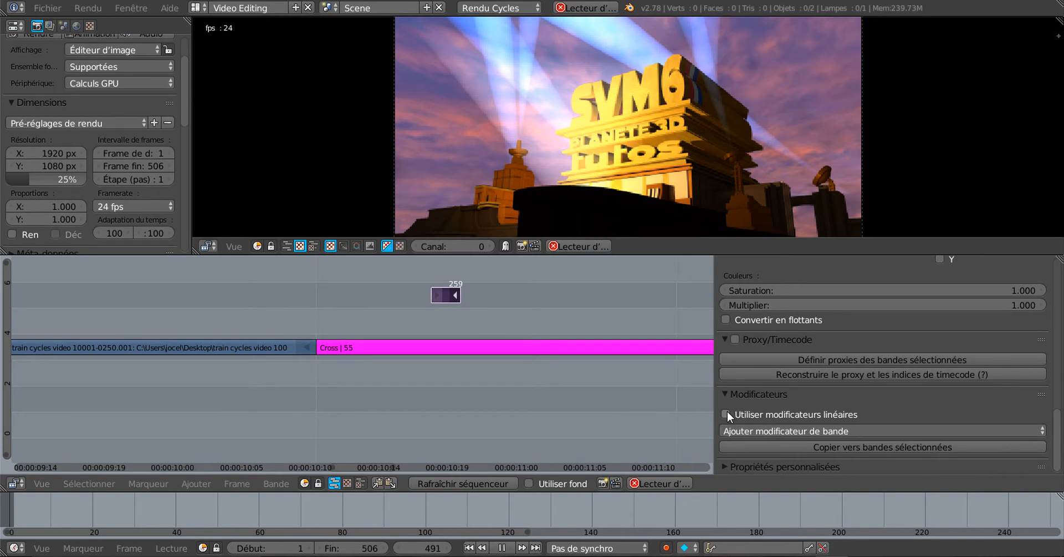
left_click(726, 413)
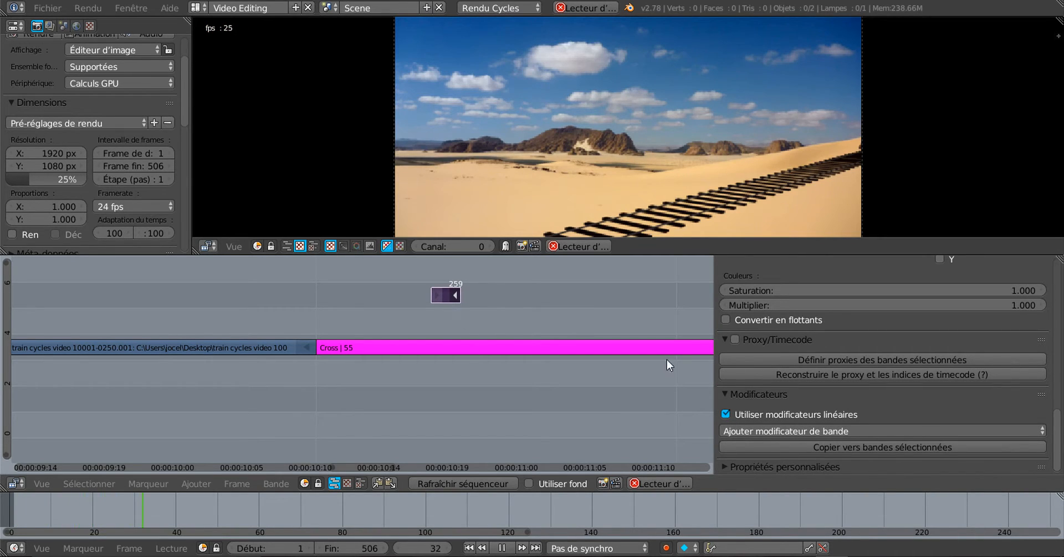
Step: Stop playback, place the playhead on frame 259 and add a Color Balance modifier (Balance de couleurs) to the lightning strip
left_click(458, 451)
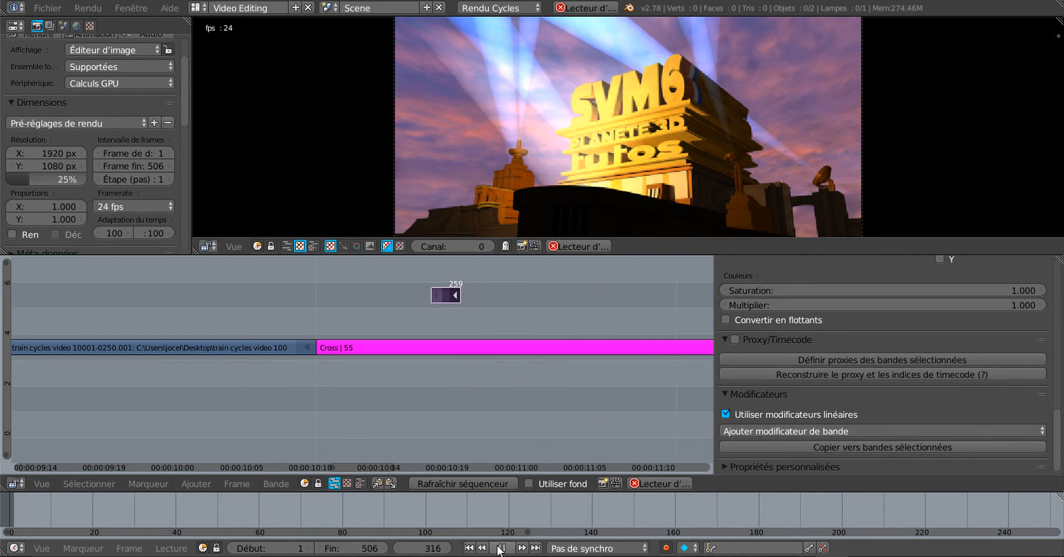
left_click(500, 548)
left_click(445, 285)
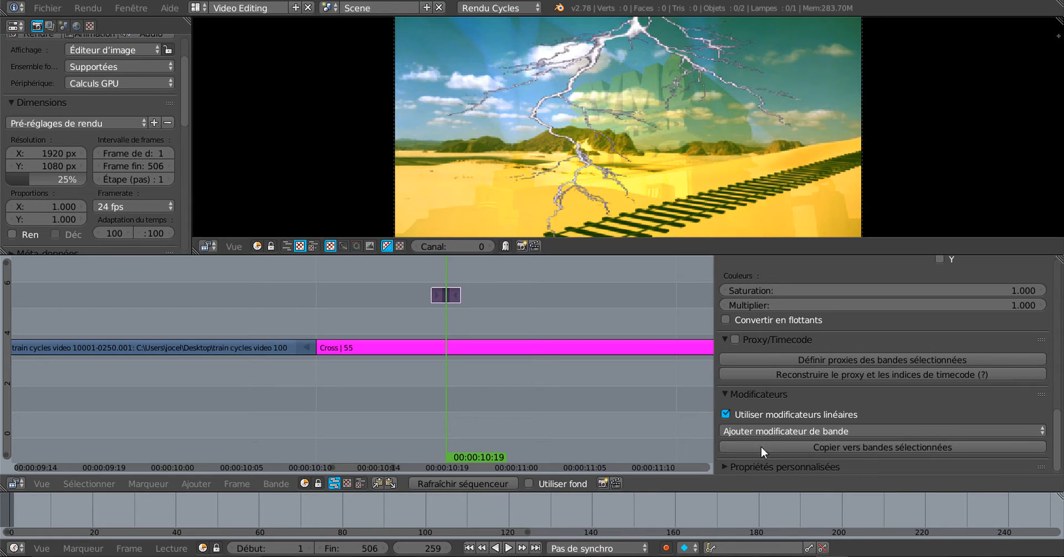
left_click(861, 431)
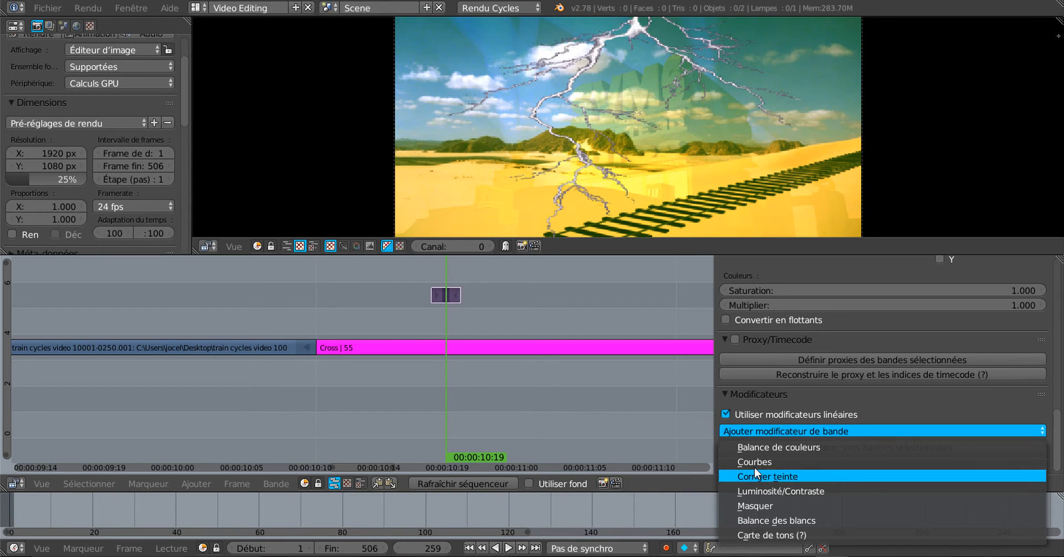
left_click(810, 446)
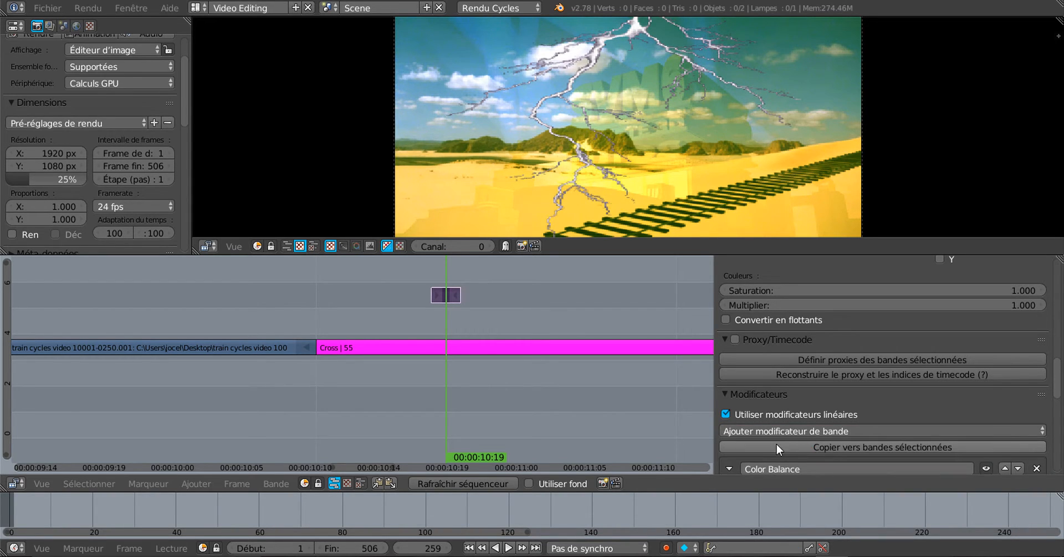
Step: Tint the lightning with the Color Balance modifier, using blue for Lift and Gamma and a pale salmon pink for Gain
scroll(1057, 410, "down", 10)
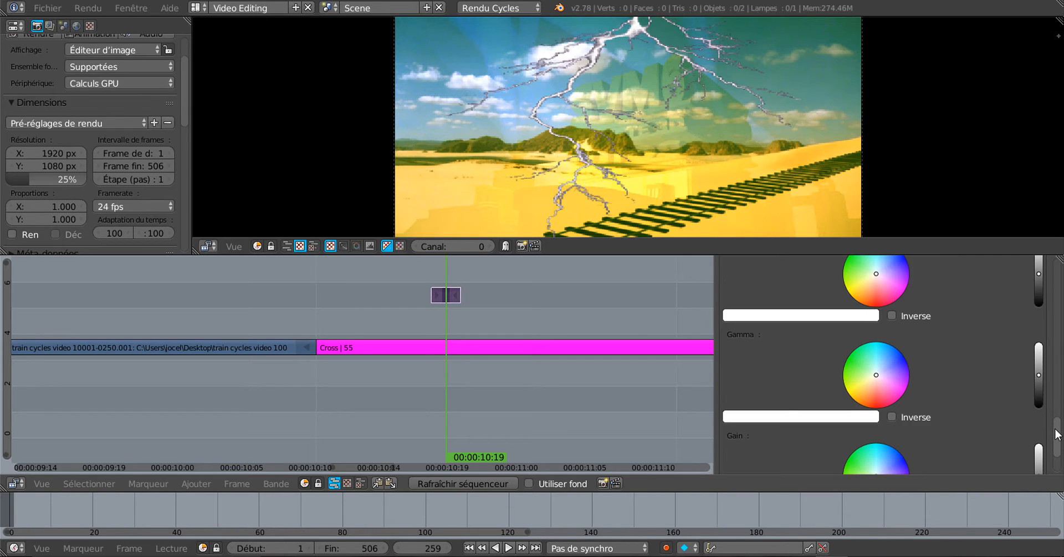
left_click_drag(887, 332, 901, 325)
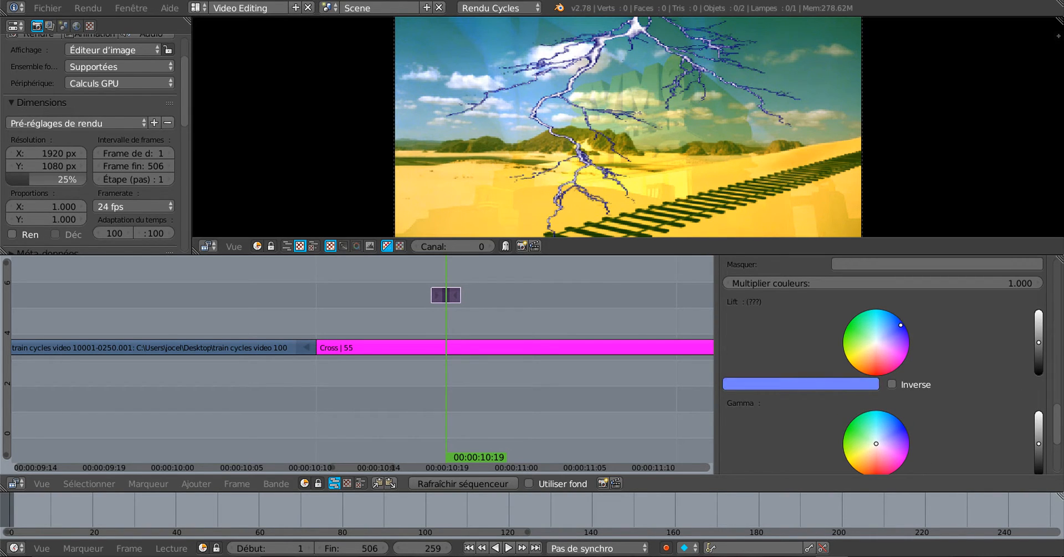
left_click_drag(893, 428, 900, 425)
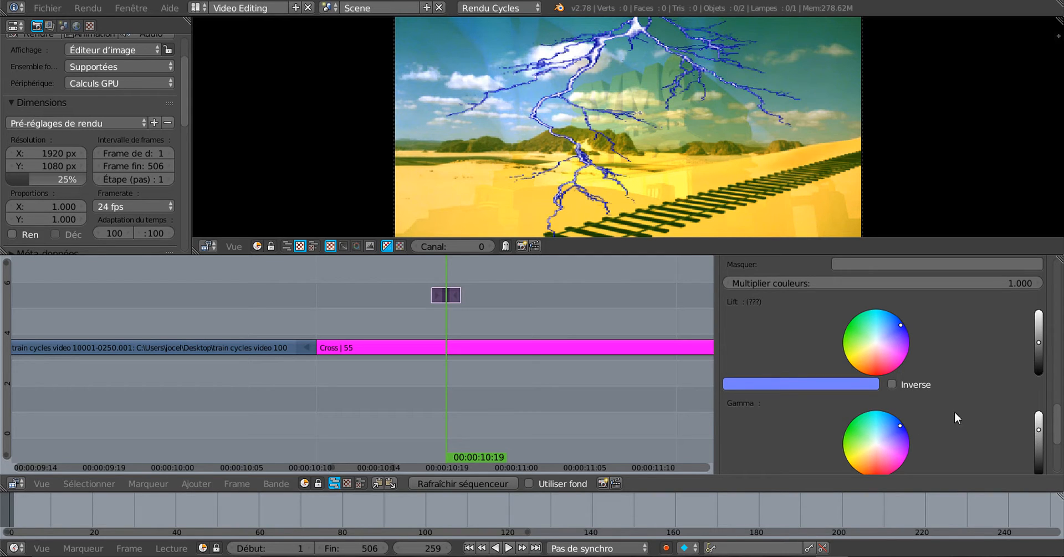
left_click_drag(1039, 425, 1060, 454)
left_click_drag(875, 427, 874, 428)
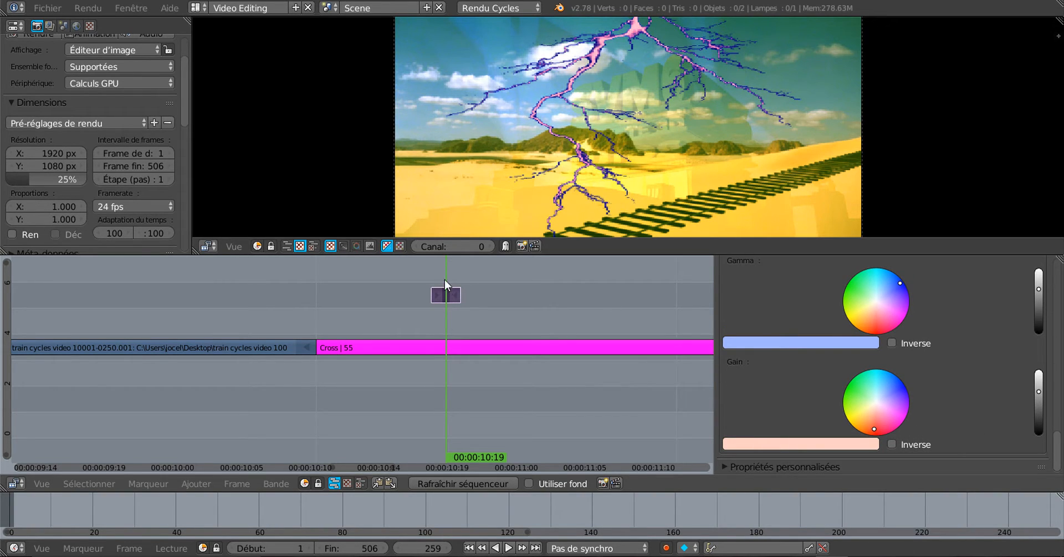
Step: Replay the crossfade from frame 257 to check the tinted lightning flash
left_click(416, 279)
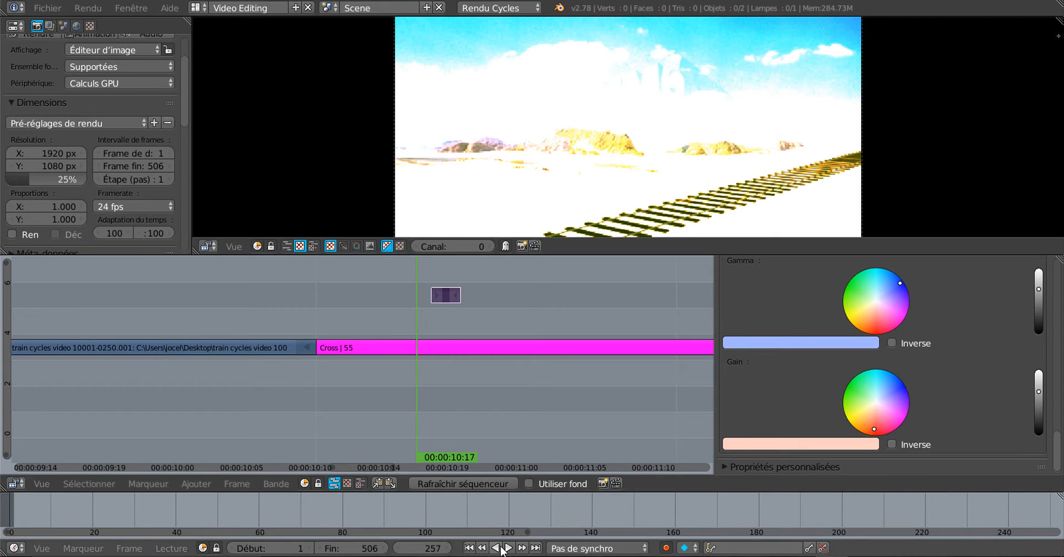
left_click(504, 547)
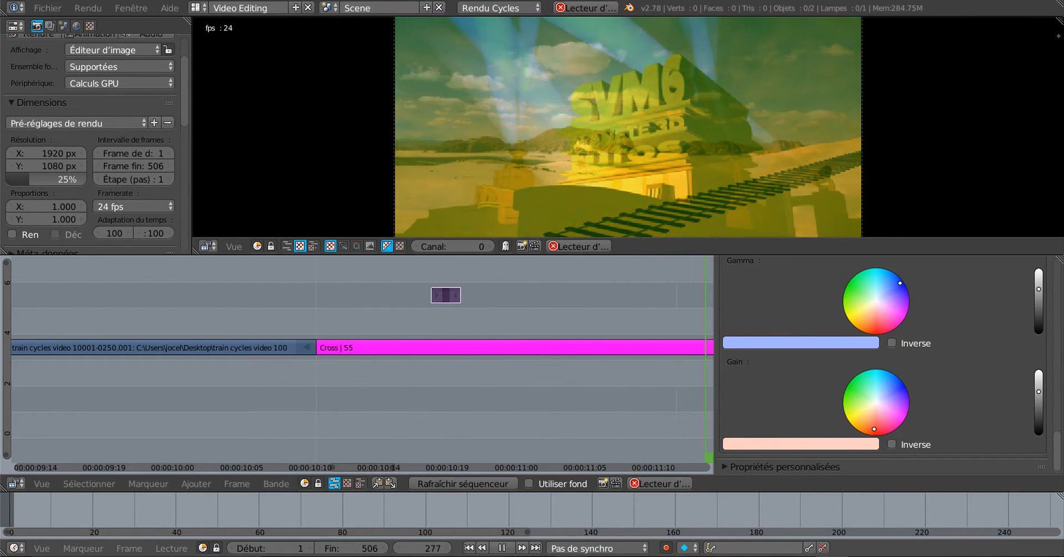
left_click(502, 548)
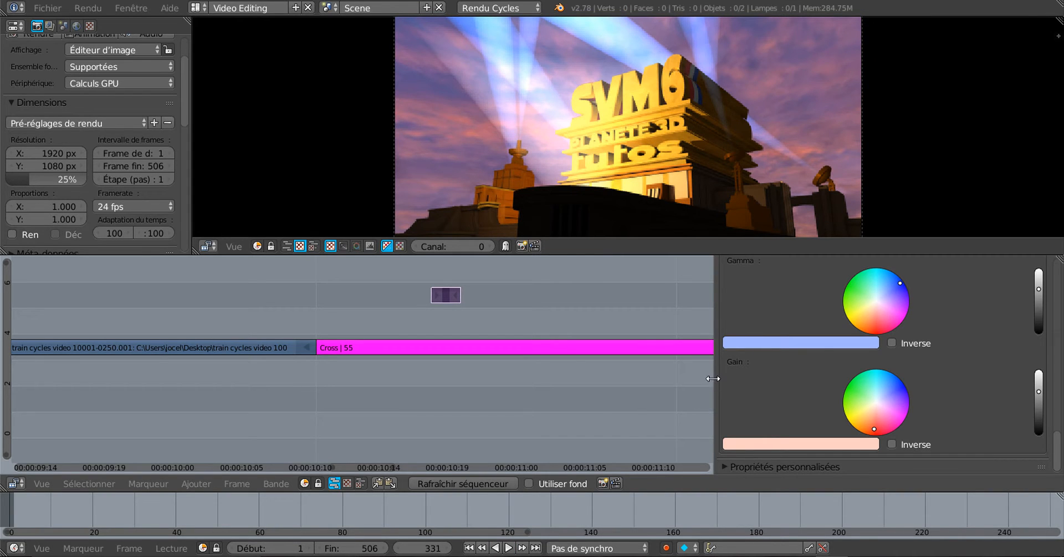
Step: Extend the start of the test 20.png strip back to frame 264, shortening the crossfade to 14 frames
left_click_drag(718, 377, 944, 377)
scroll(797, 370, "down", 5)
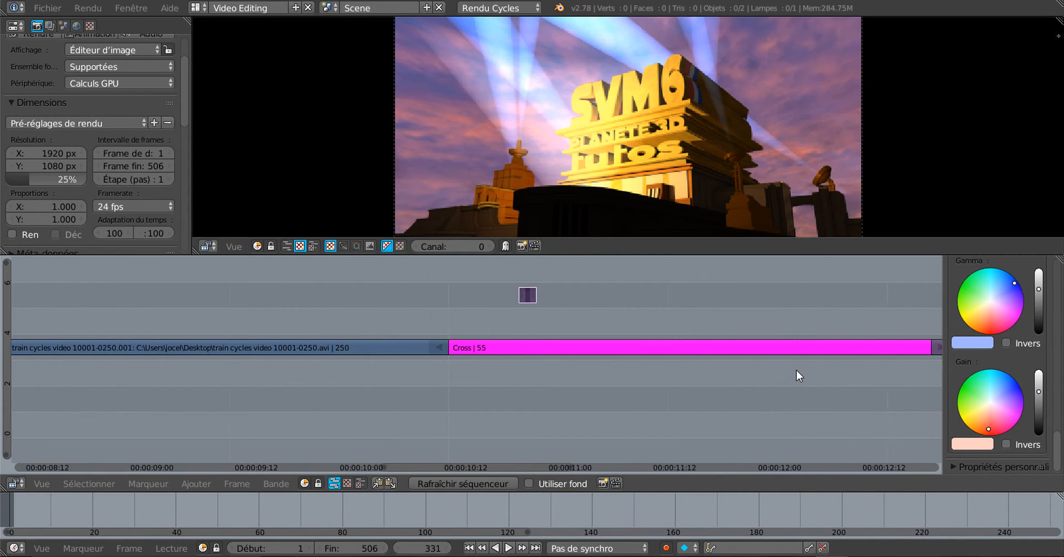
right_click_drag(733, 347, 541, 347)
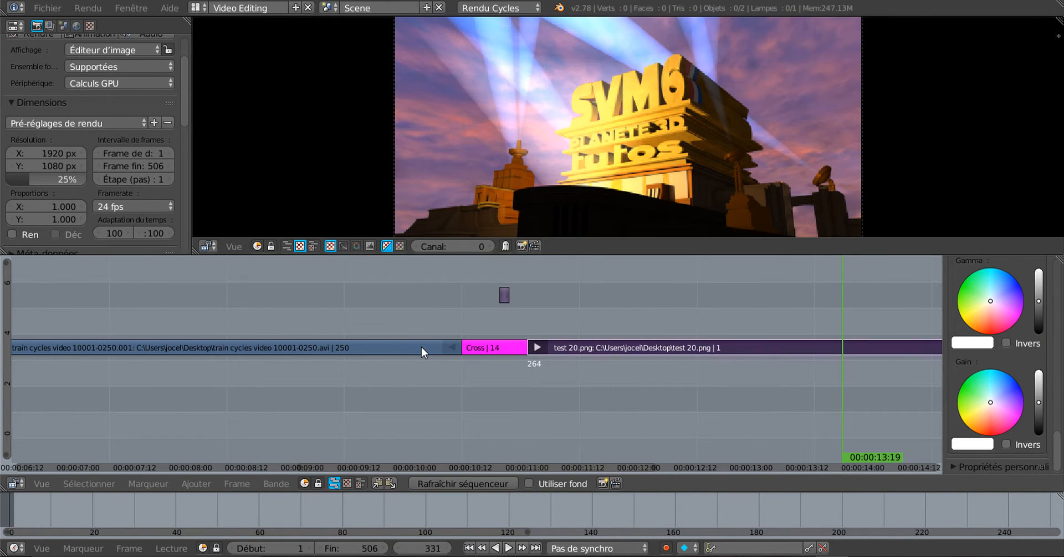
scroll(422, 347, "down", 2)
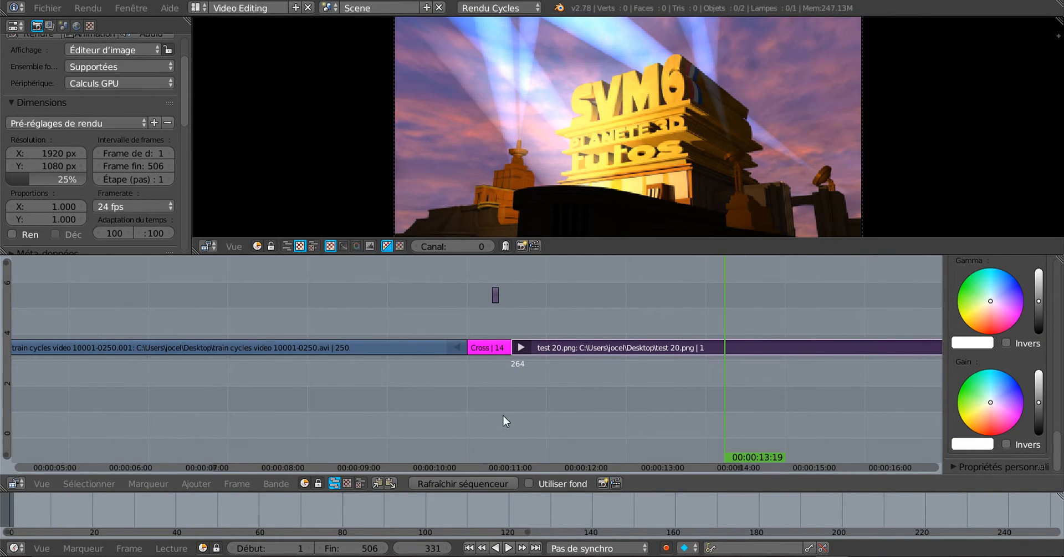
left_click_drag(719, 359, 566, 361)
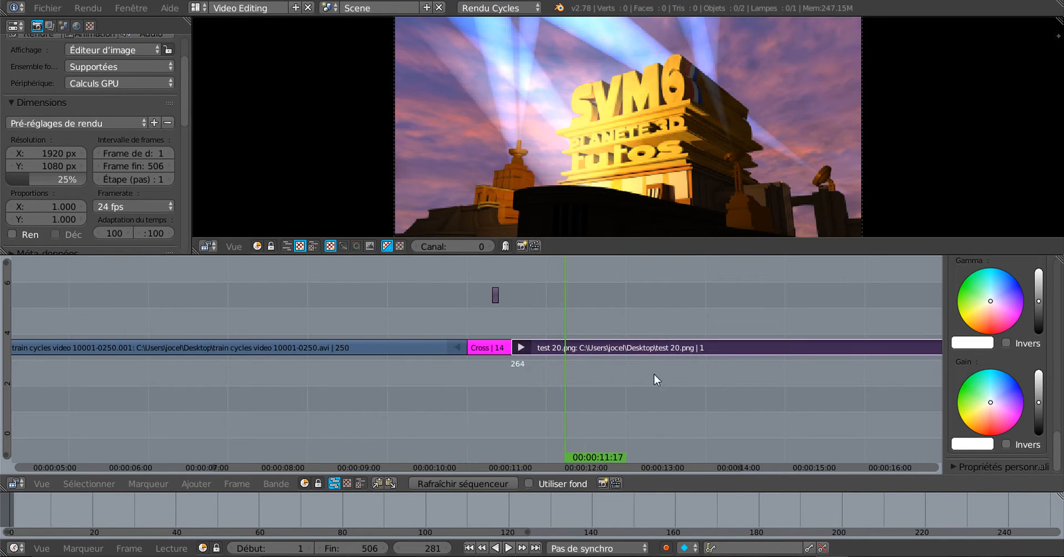
Step: Try to add a Wipe effect strip (Volet) with only the test 20.png strip selected
scroll(682, 382, "up", 1)
middle_click_drag(731, 389, 565, 387)
scroll(565, 387, "down", 3)
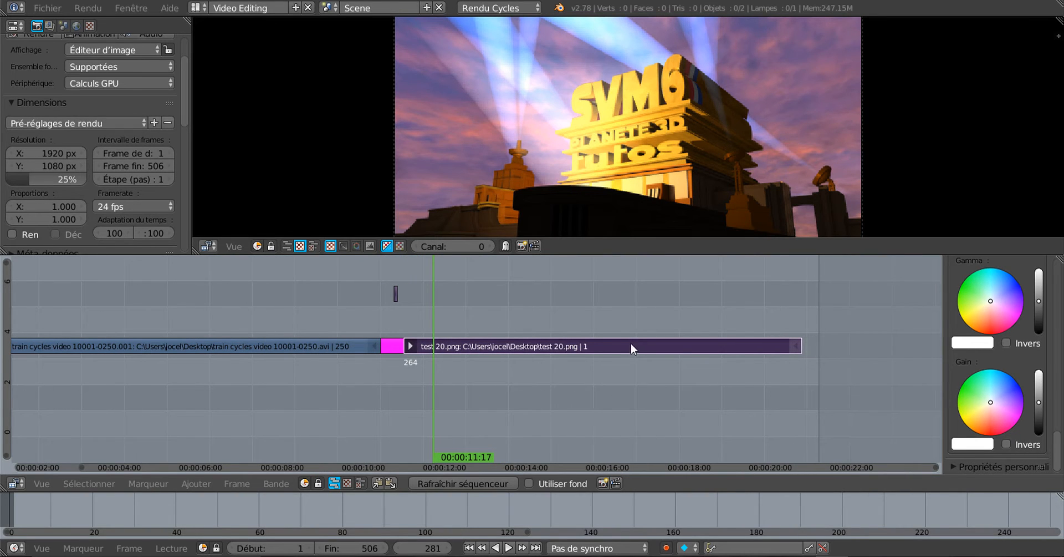
left_click(589, 347)
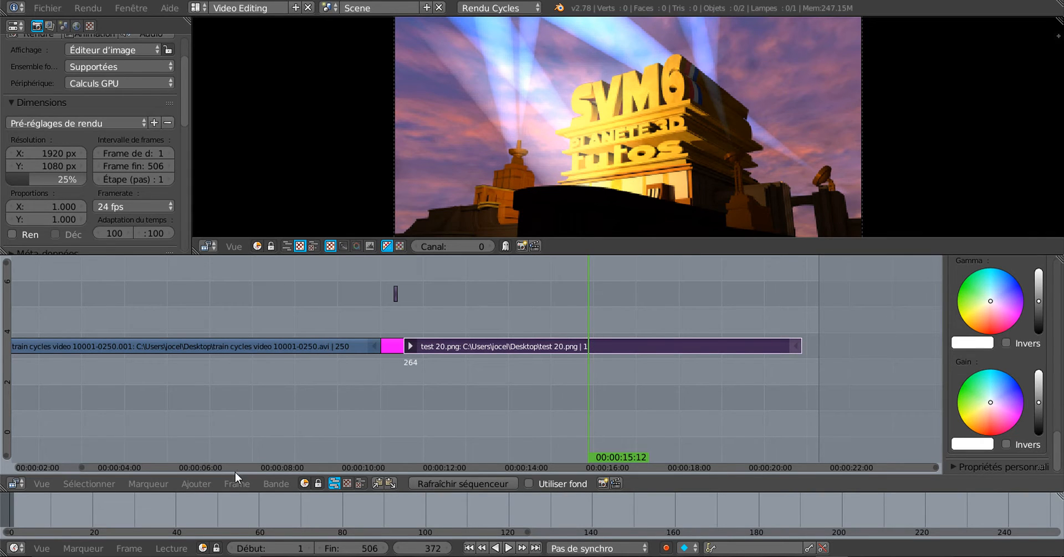
left_click(221, 488)
mouse_move(202, 387)
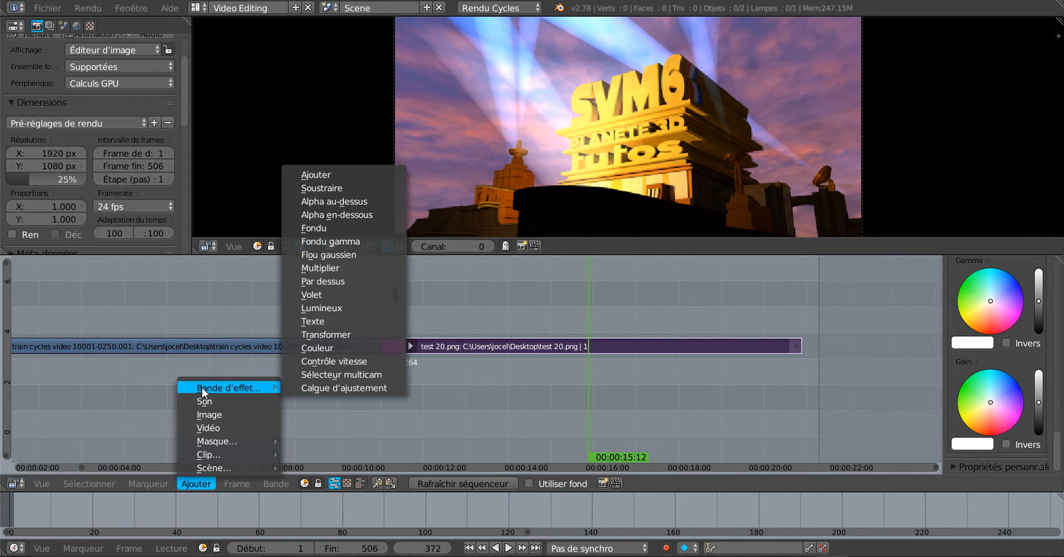
left_click(327, 294)
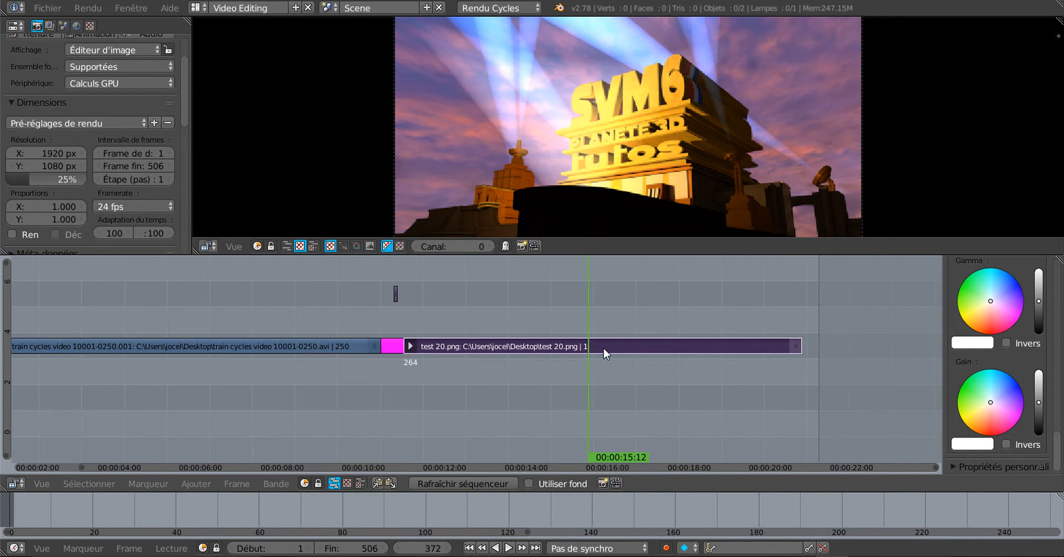
Step: Delete the Cross effect strip and the lightning image strip
right_click(391, 351)
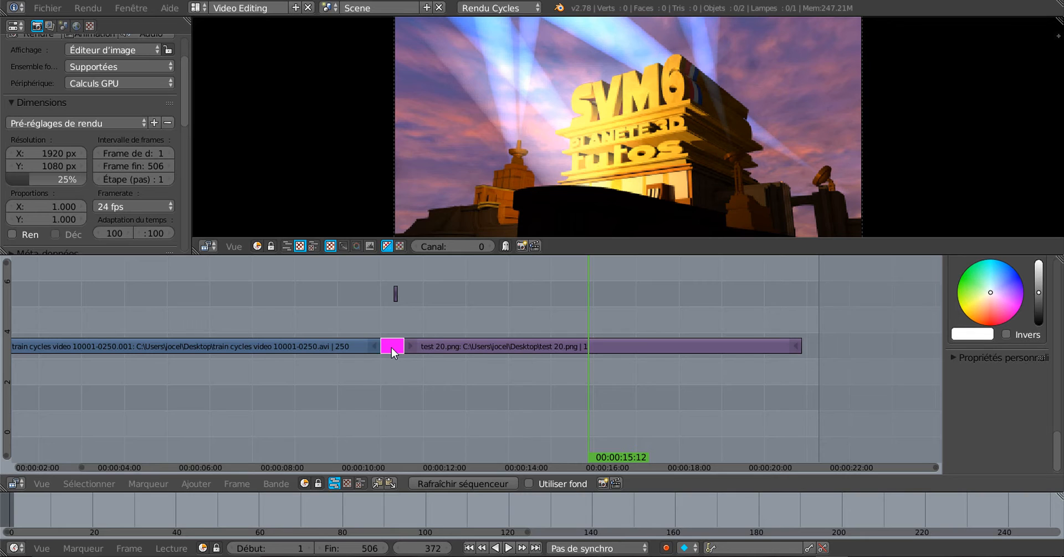
key("x")
left_click(391, 347)
right_click(395, 297)
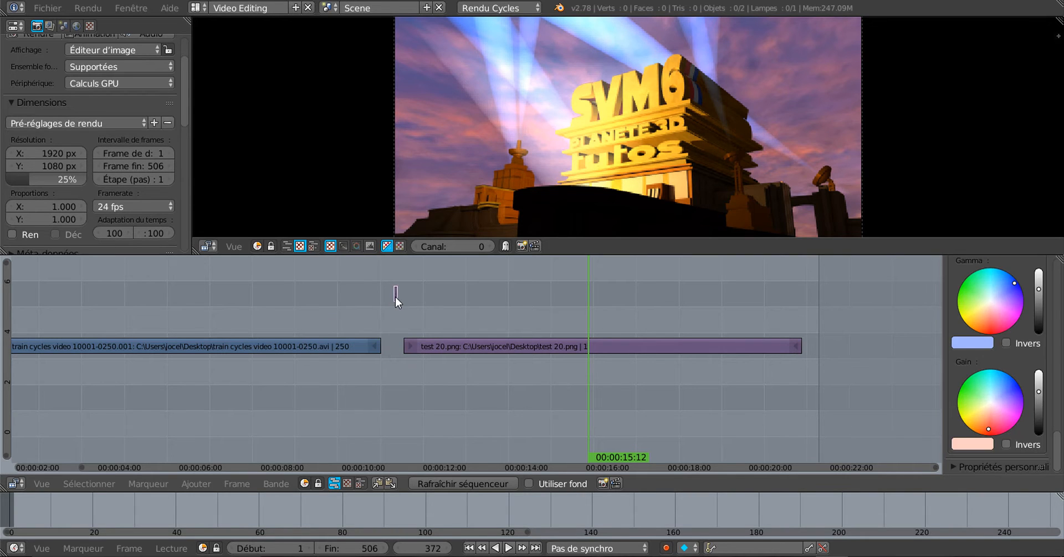
key("x")
left_click(395, 297)
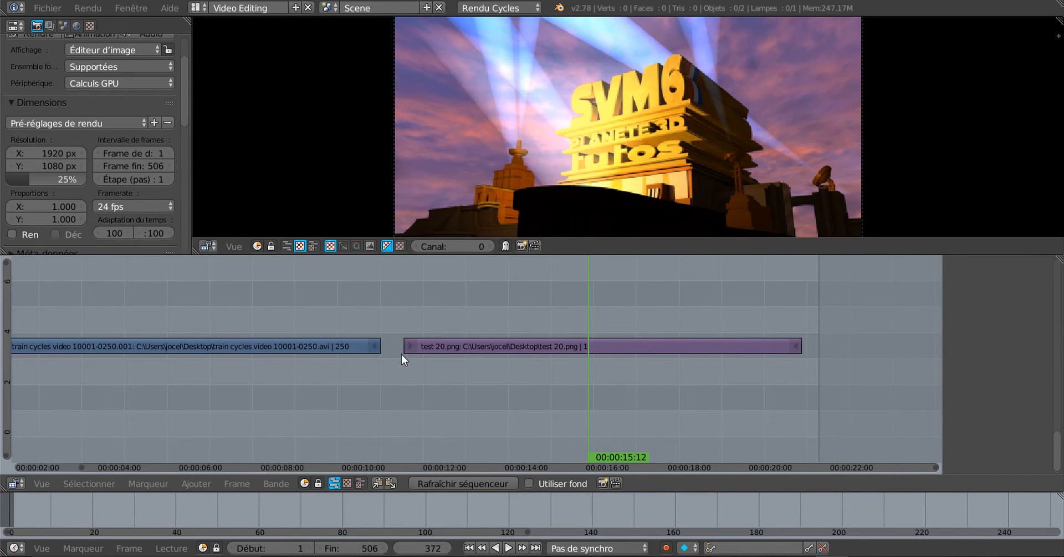
Step: Add a Wipe effect strip (Volet) between the train video and test 20.png strips and preview the transition at frame 256
right_click(335, 351)
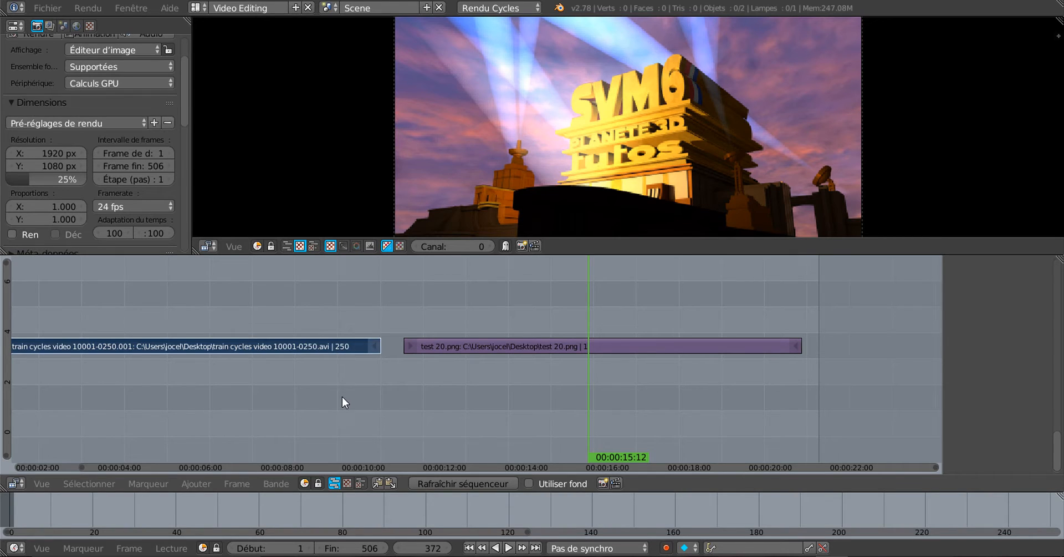
right_click(453, 342)
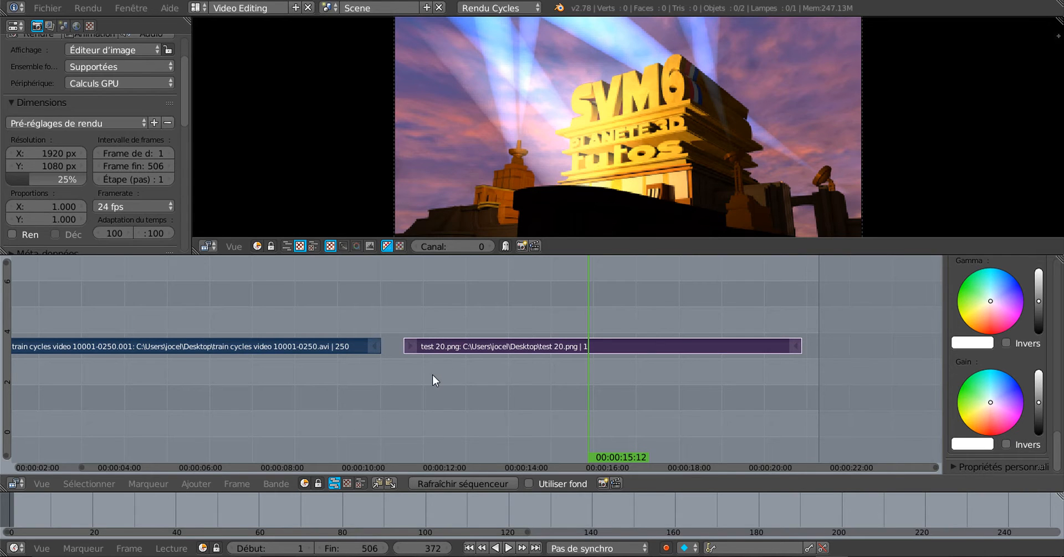
left_click(195, 486)
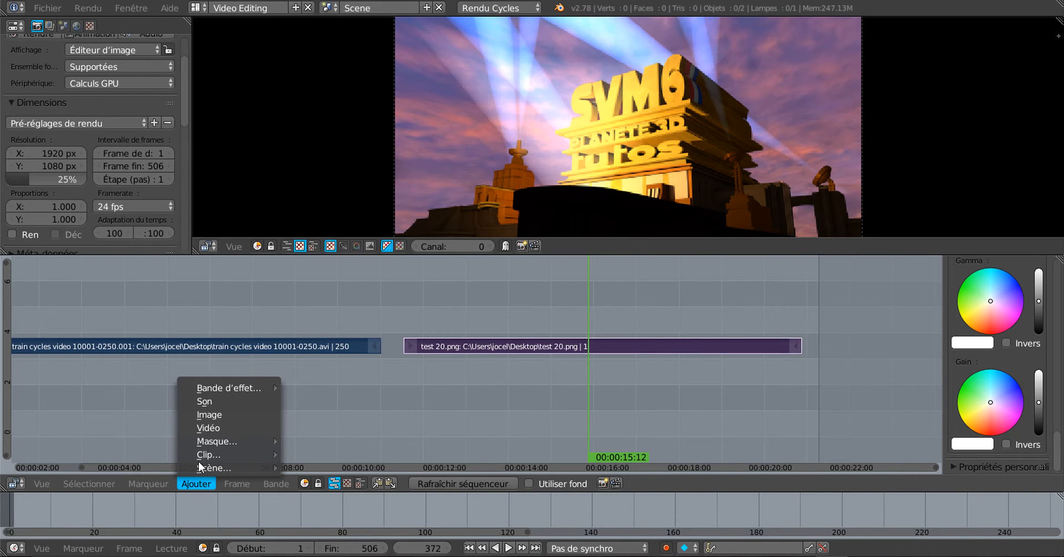
mouse_move(214, 387)
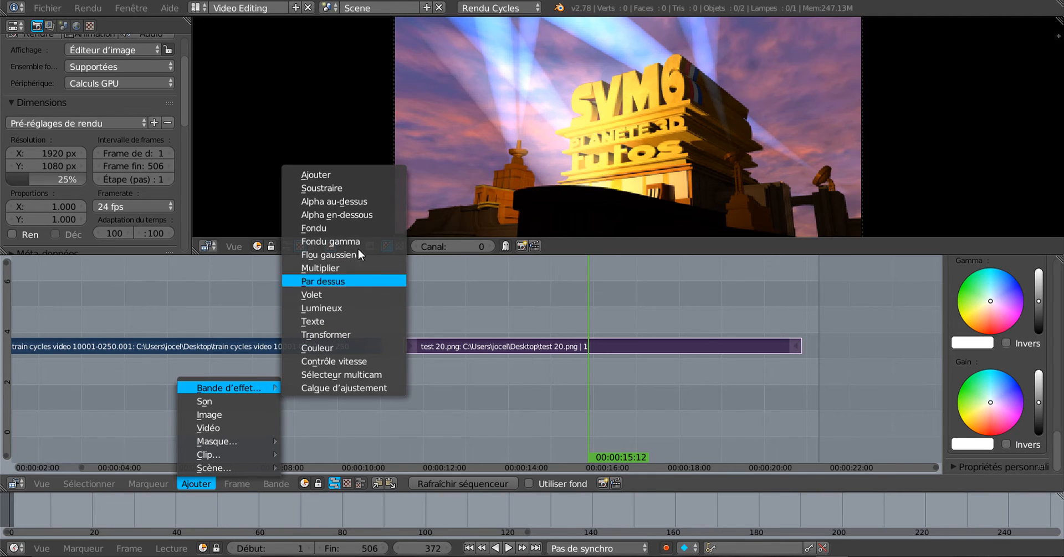
left_click(337, 294)
left_click_drag(571, 312, 391, 334)
key("alt+a")
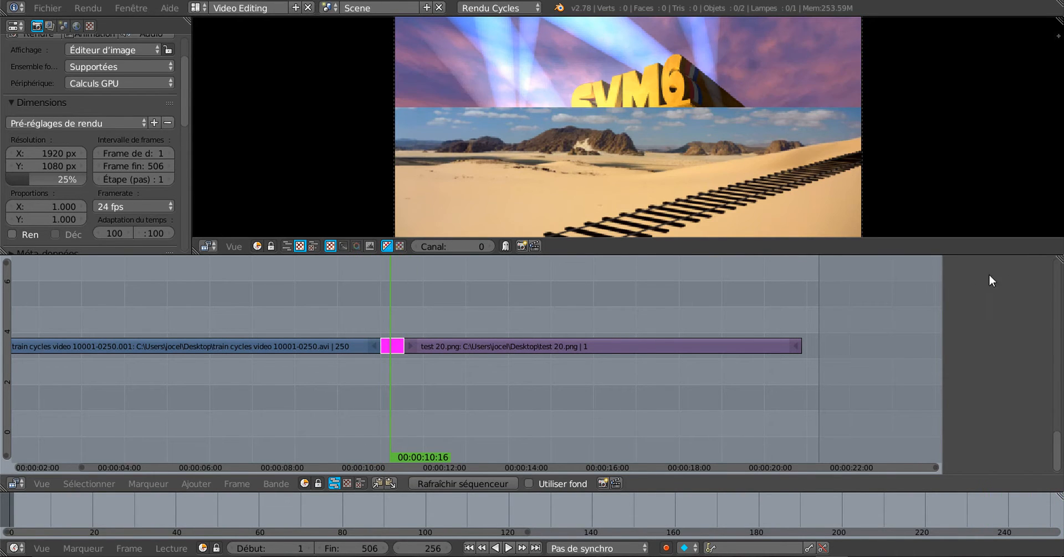
Step: Widen the sequencer sidebar and bring up the Wipe strip's transition type, direction, blur and angle settings
left_click_drag(1063, 377, 778, 290)
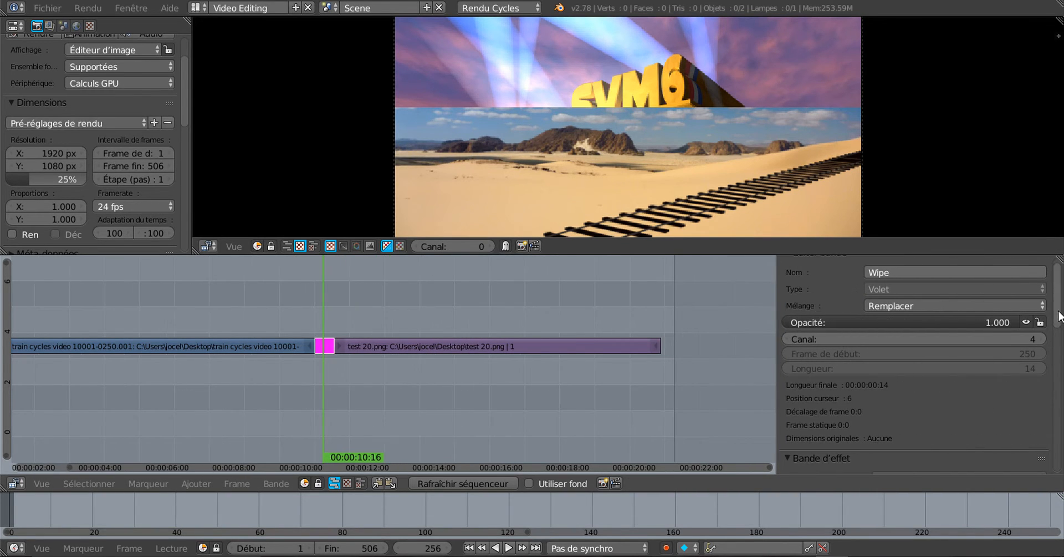
left_click_drag(1056, 321, 1055, 276)
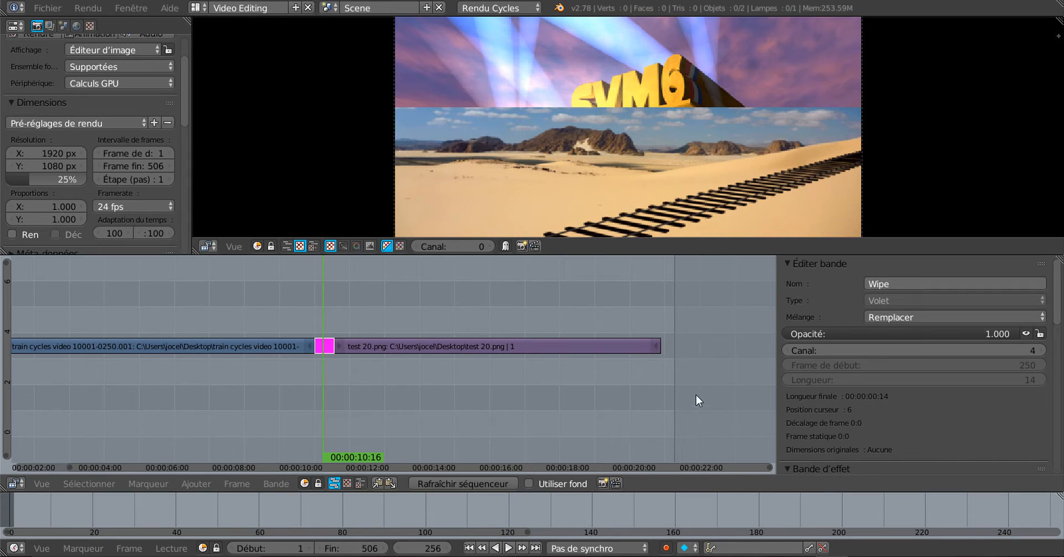
scroll(847, 411, "down", 8)
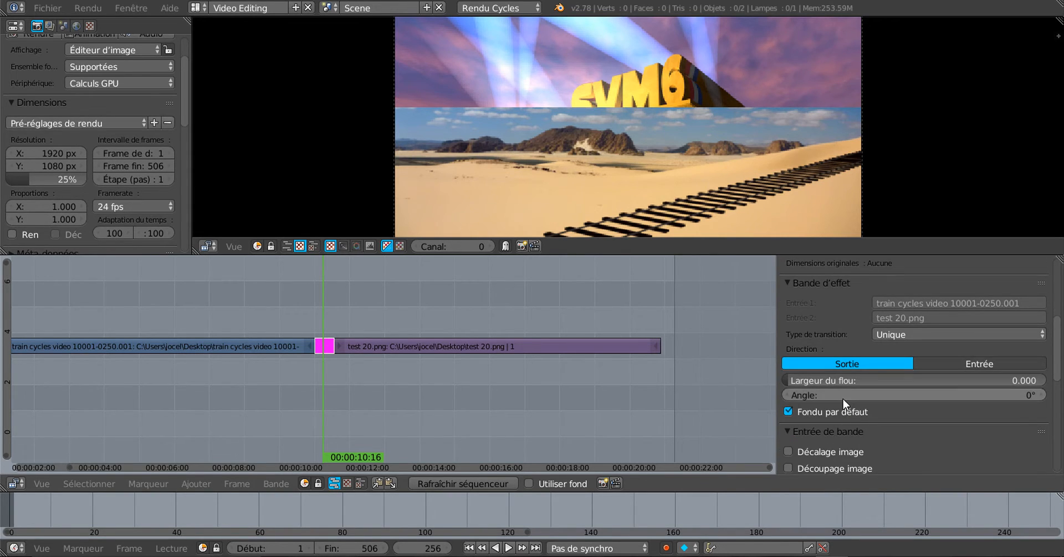
scroll(843, 398, "up", 2)
scroll(637, 350, "down", 1)
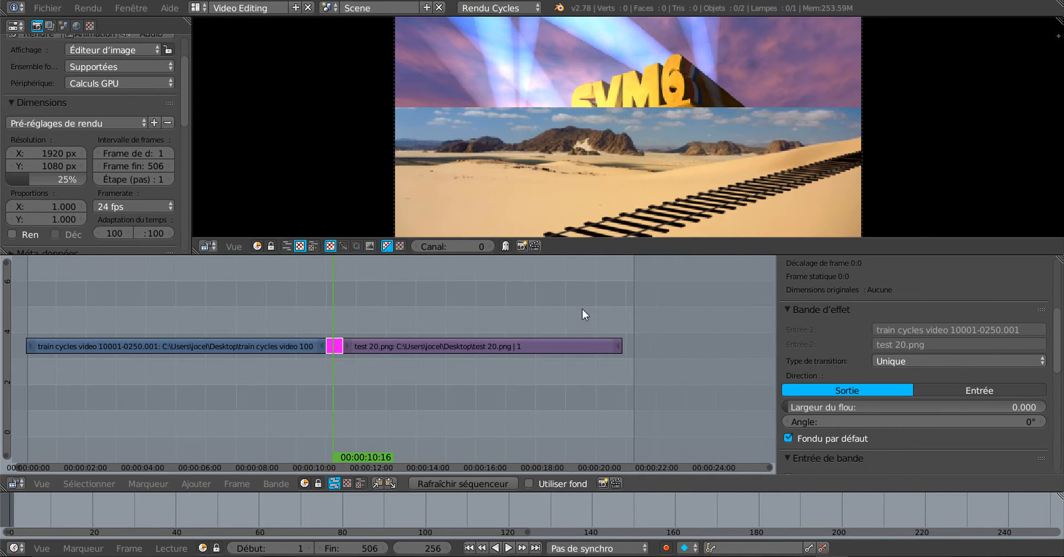
middle_click_drag(596, 299, 637, 321)
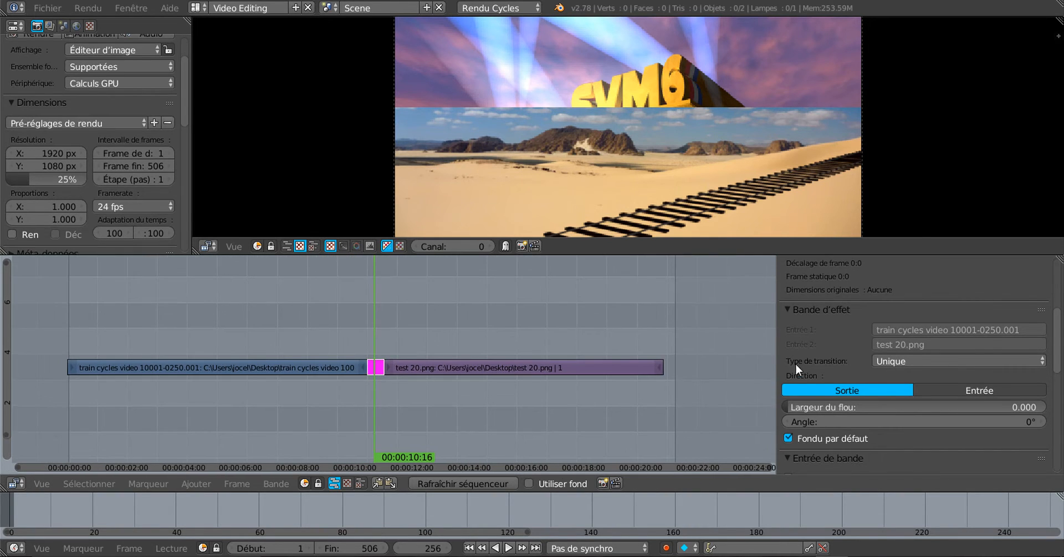
Step: Try the wipe direction Entrée, return it to Sortie and replay the transition from frame 242
left_click(960, 391)
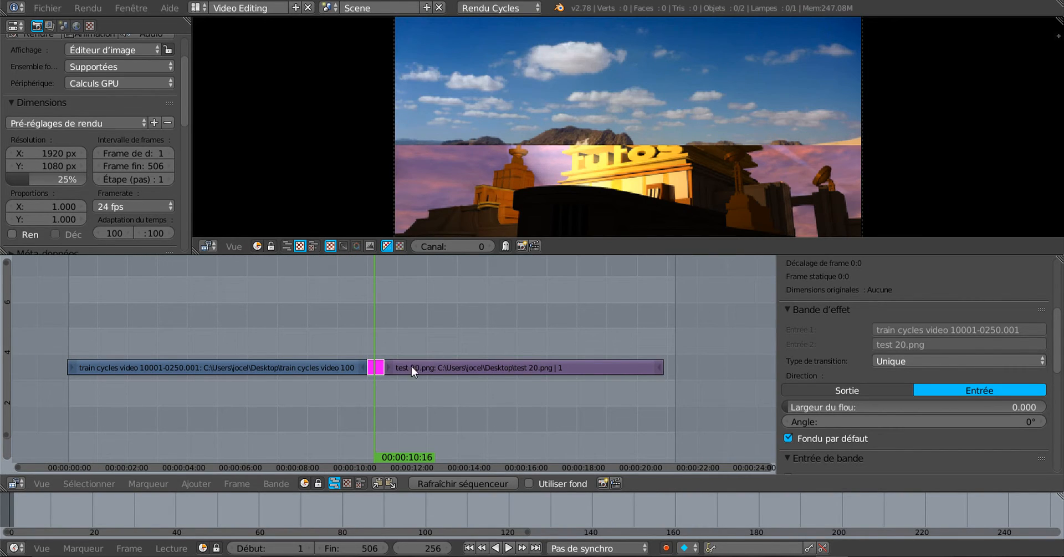
mouse_move(374, 331)
left_mouse_down()
mouse_move(362, 329)
mouse_move(419, 322)
mouse_move(345, 323)
mouse_move(390, 320)
mouse_move(358, 321)
left_mouse_up()
left_click(881, 391)
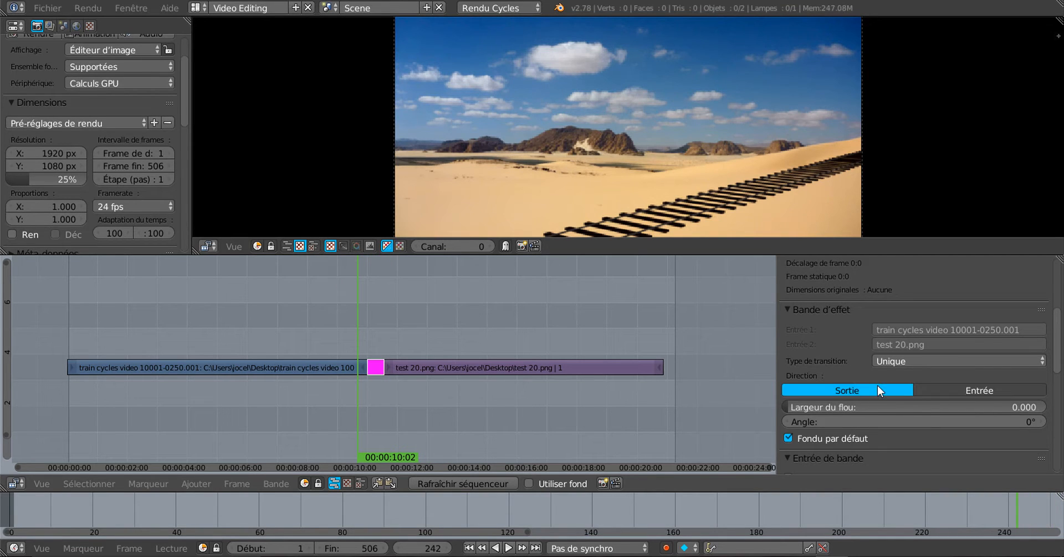
key("alt+a")
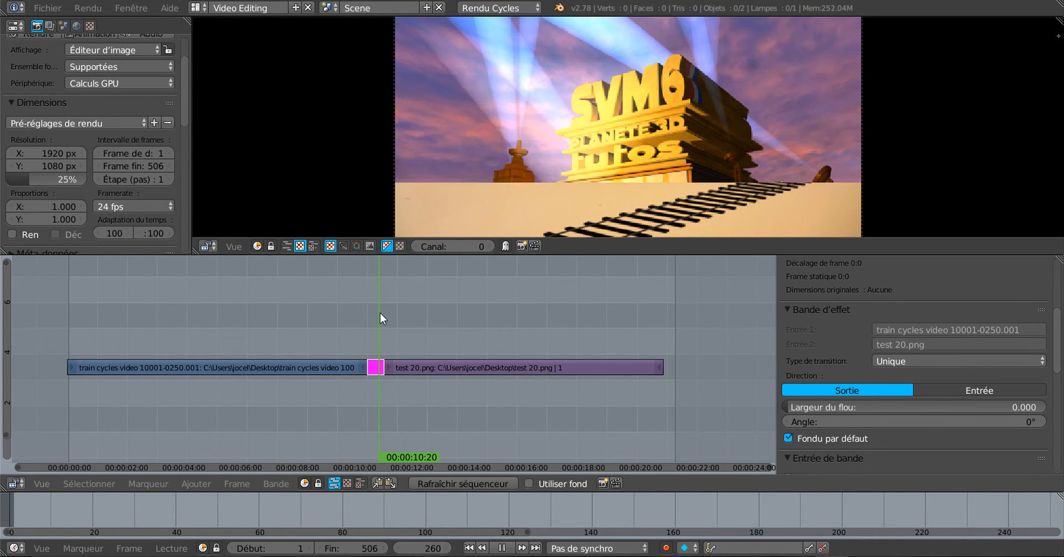
left_click_drag(393, 311, 333, 316)
key("alt+a")
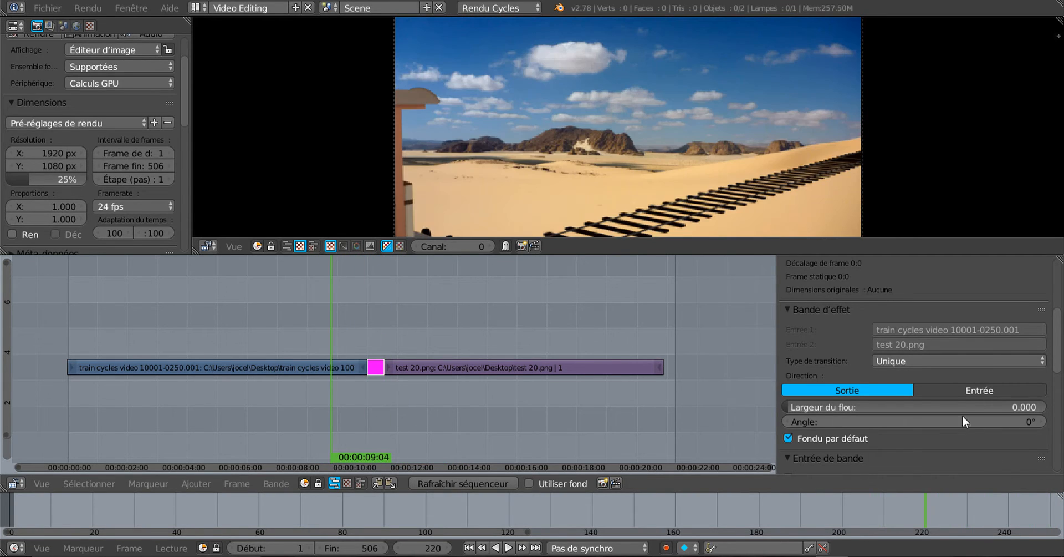
Step: Replay the transition with the wipe direction on Entrée, then restore Sortie and play it from frame 242 to 257
left_click(970, 390)
key("alt+a")
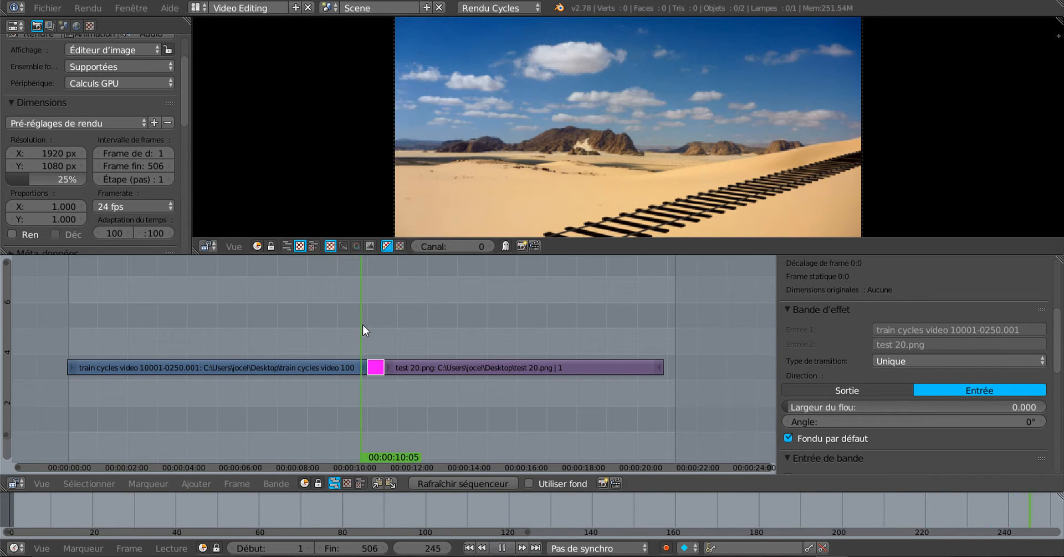
left_click(358, 328)
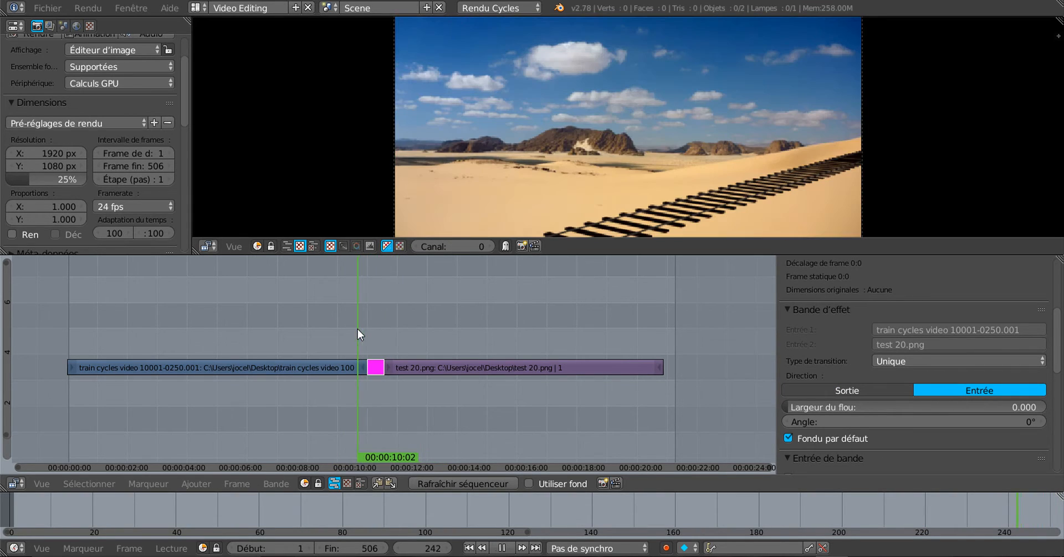
key("alt+a")
left_click(857, 391)
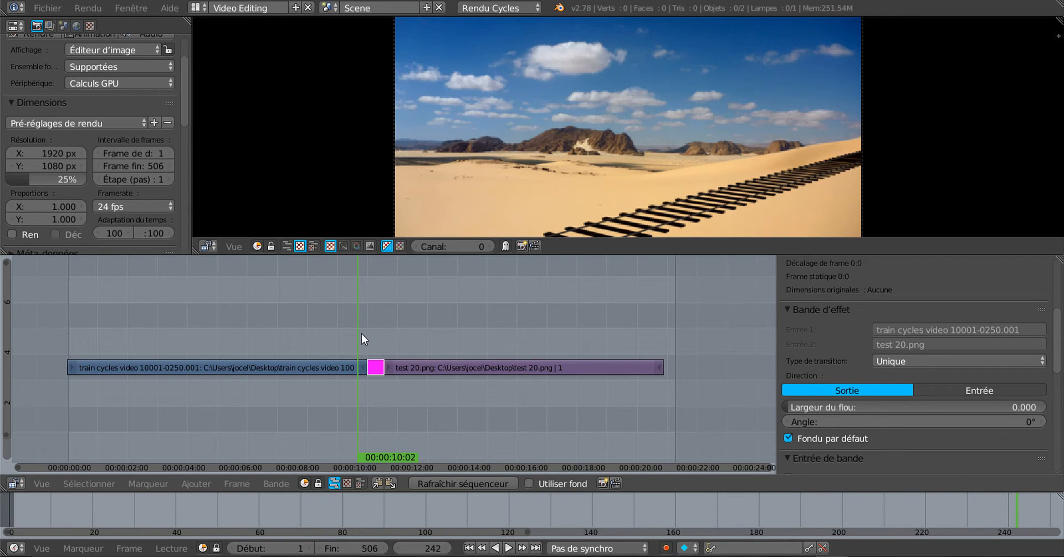
key("alt+a")
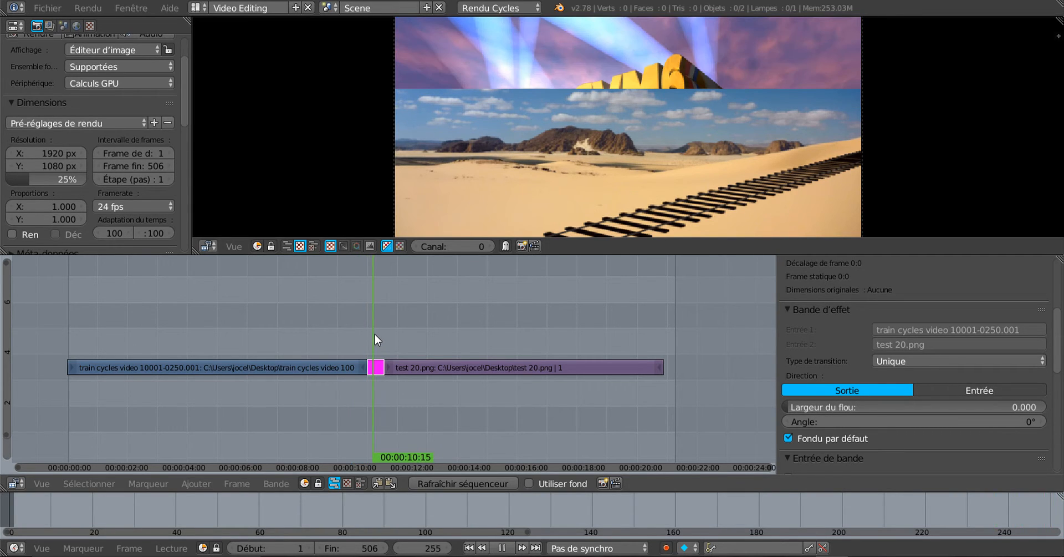
key("alt+a")
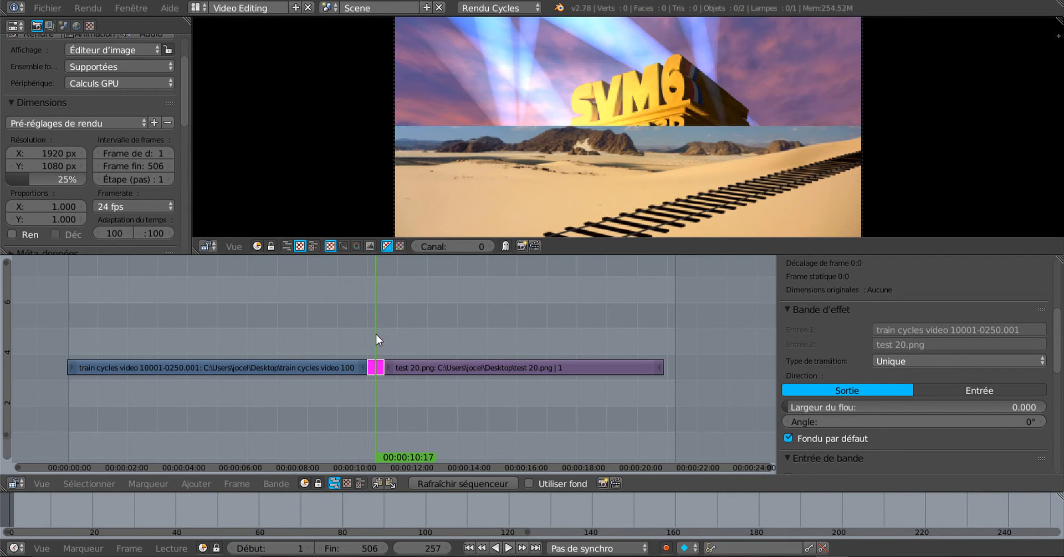
Step: Set the wipe's blur width to 0.328 and check the softened transition around frame 257
scroll(667, 154, "down", 2)
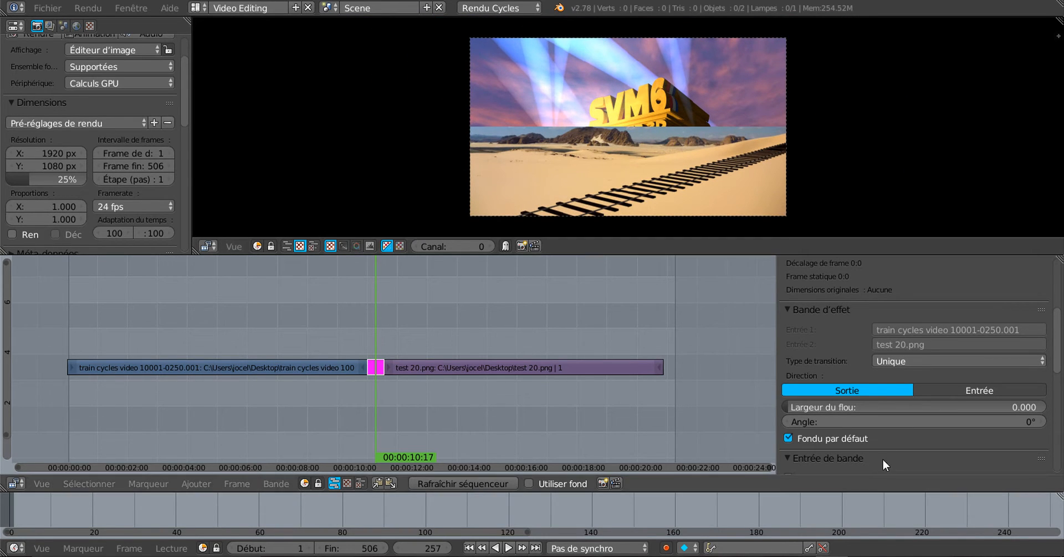
left_click_drag(967, 406, 1054, 406)
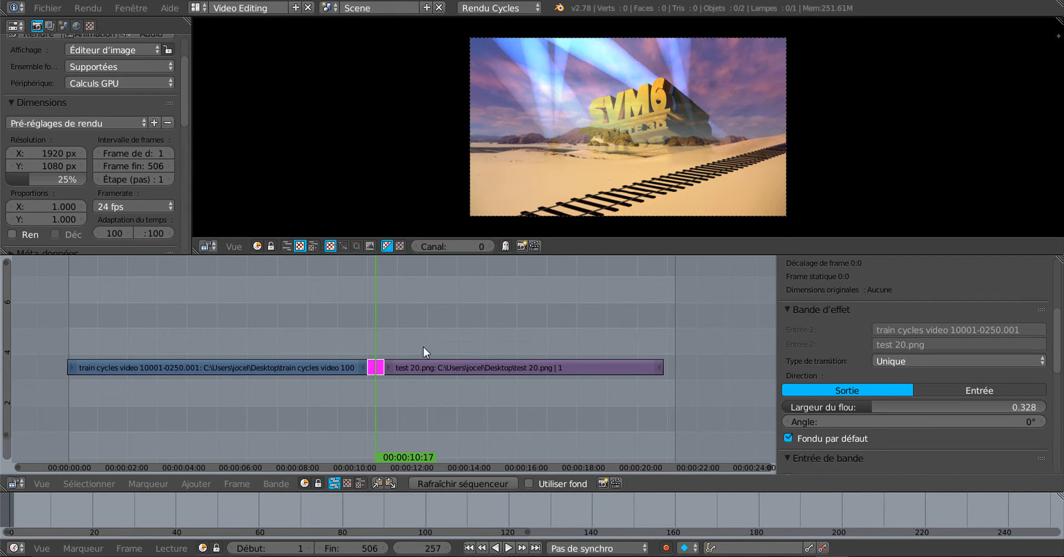
key("alt+a")
left_click(366, 337)
mouse_move(366, 337)
left_mouse_down()
mouse_move(385, 338)
mouse_move(365, 340)
mouse_move(375, 341)
left_mouse_up()
Step: Try a wipe angle of -90°, then set it to -1.6°, scrubbing through the transition to compare
scroll(854, 375, "down", 3)
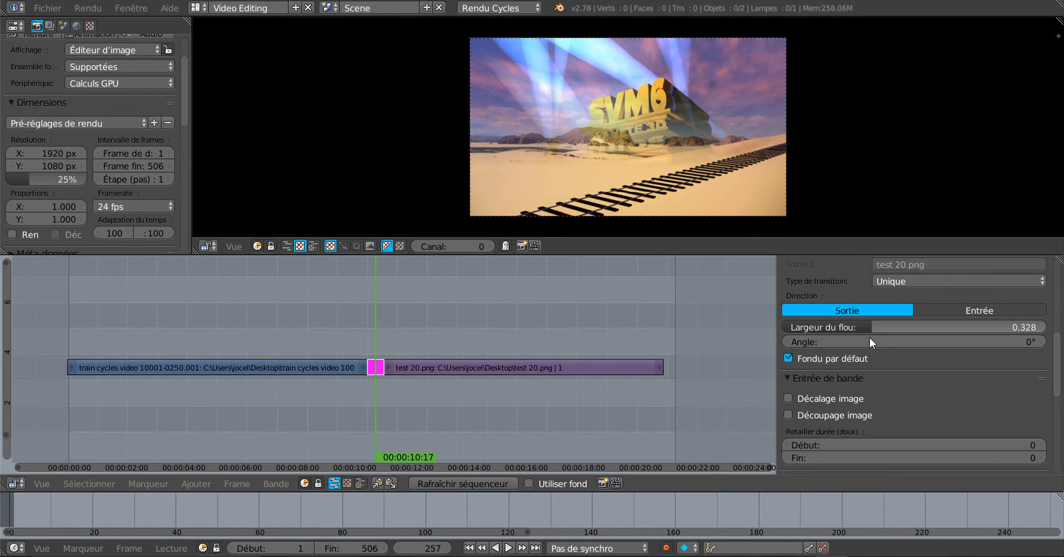
left_click_drag(1020, 340, 941, 341)
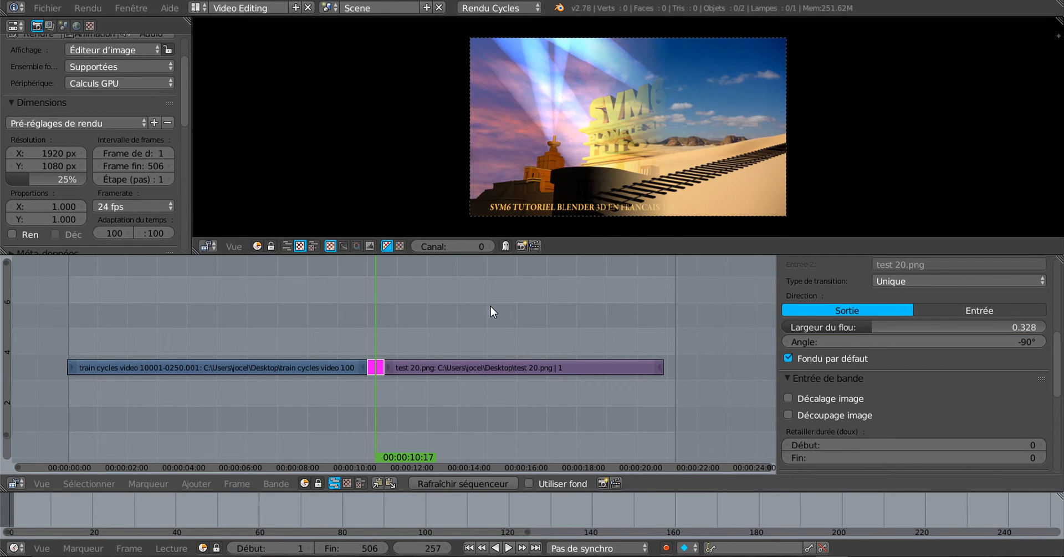
mouse_move(371, 319)
left_mouse_down()
mouse_move(351, 324)
mouse_move(384, 318)
mouse_move(354, 320)
mouse_move(375, 317)
left_mouse_up()
left_click_drag(1017, 345, 1006, 345)
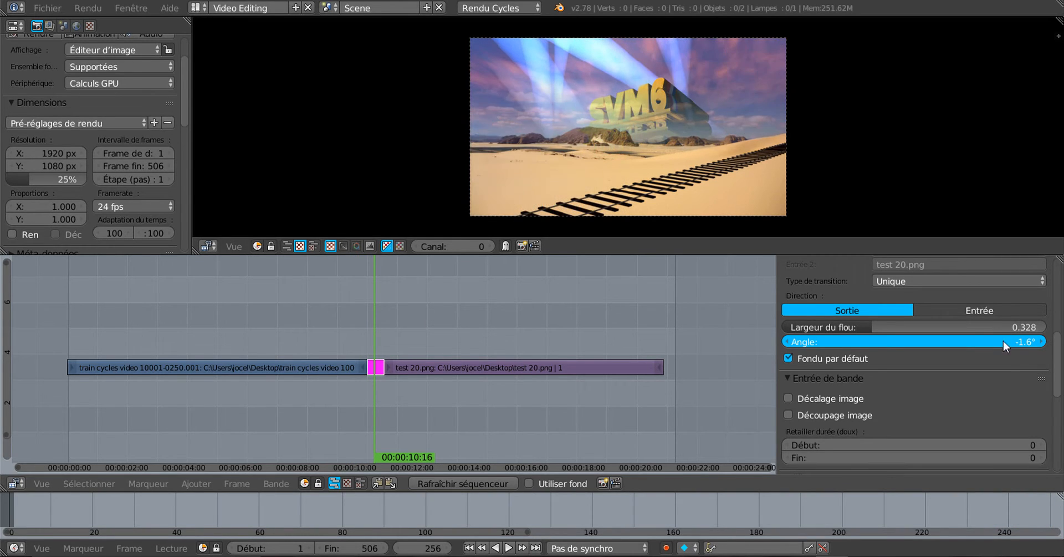
left_click_drag(371, 338, 347, 351)
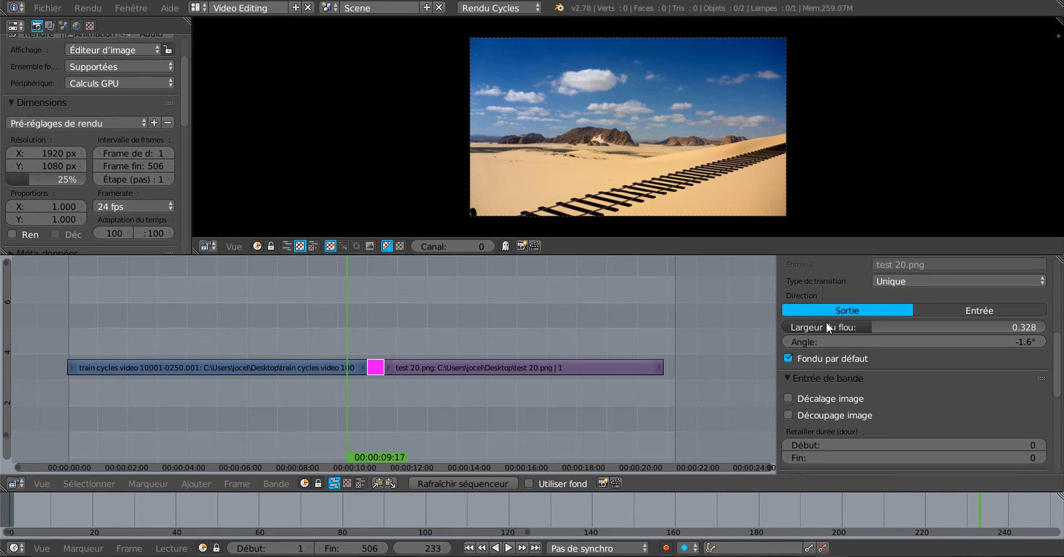
Step: Look over the filter settings of the Wipe and train video strips and scrub back to frame 117
scroll(876, 373, "down", 7)
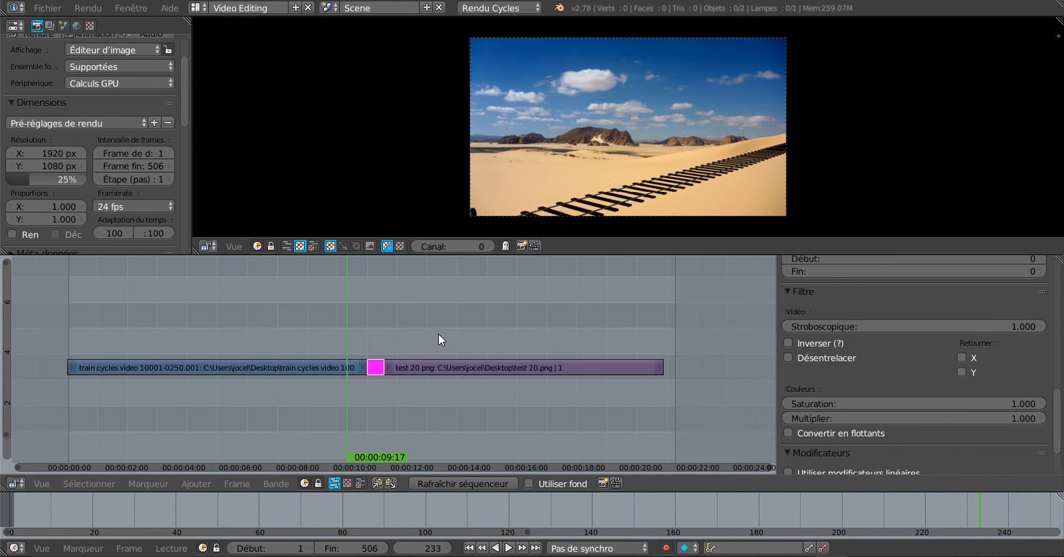
right_click(285, 367)
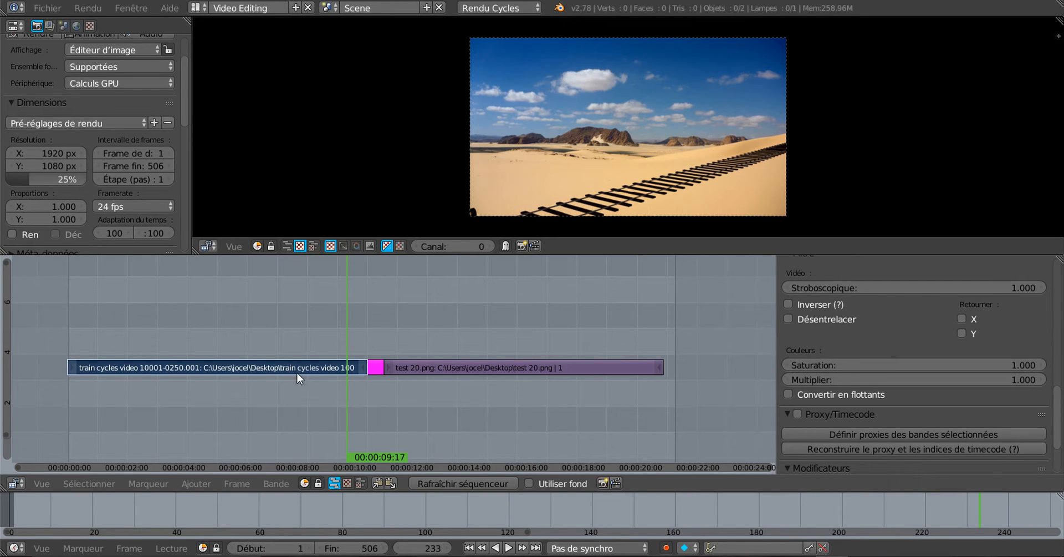
left_click_drag(348, 311, 209, 309)
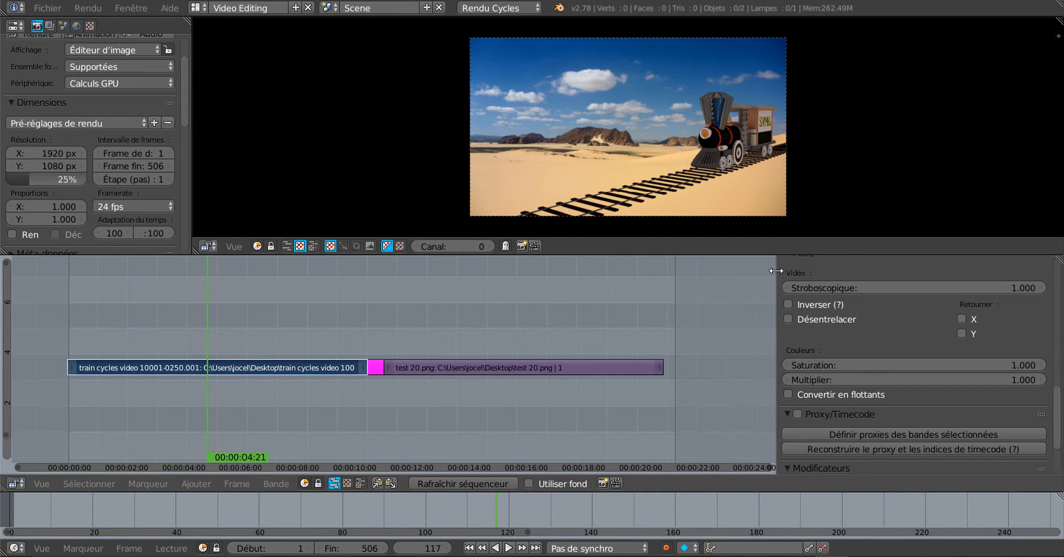
Step: Narrow the sequencer sidebar and enlarge the preview area and its image
left_click_drag(810, 267, 959, 267)
scroll(630, 131, "up", 1)
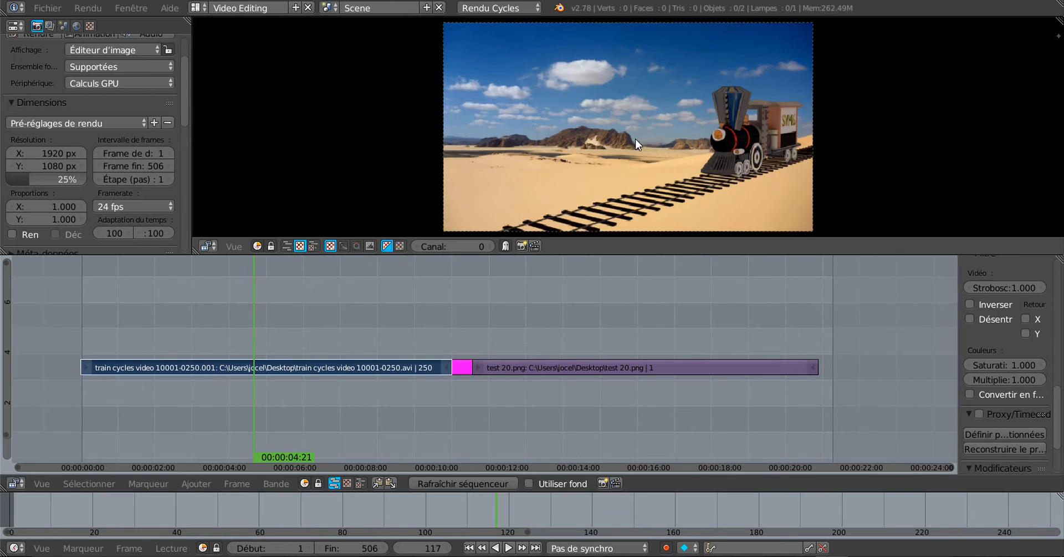
left_click_drag(879, 253, 891, 303)
scroll(645, 211, "up", 2)
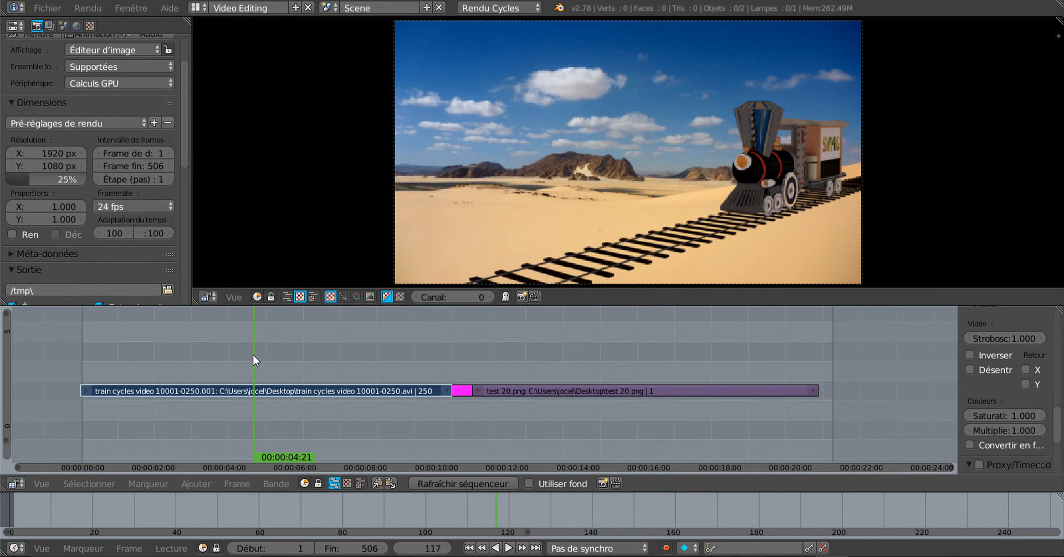
Step: Play the train video backwards from frame 117, then scrub forward to frame 118
key("shift+alt+a")
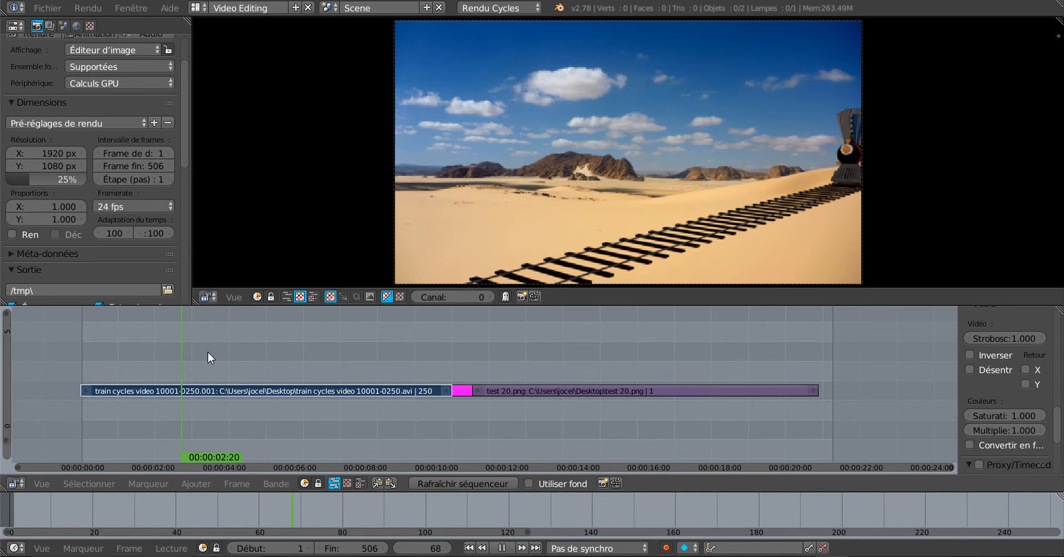
left_click_drag(208, 351, 256, 348)
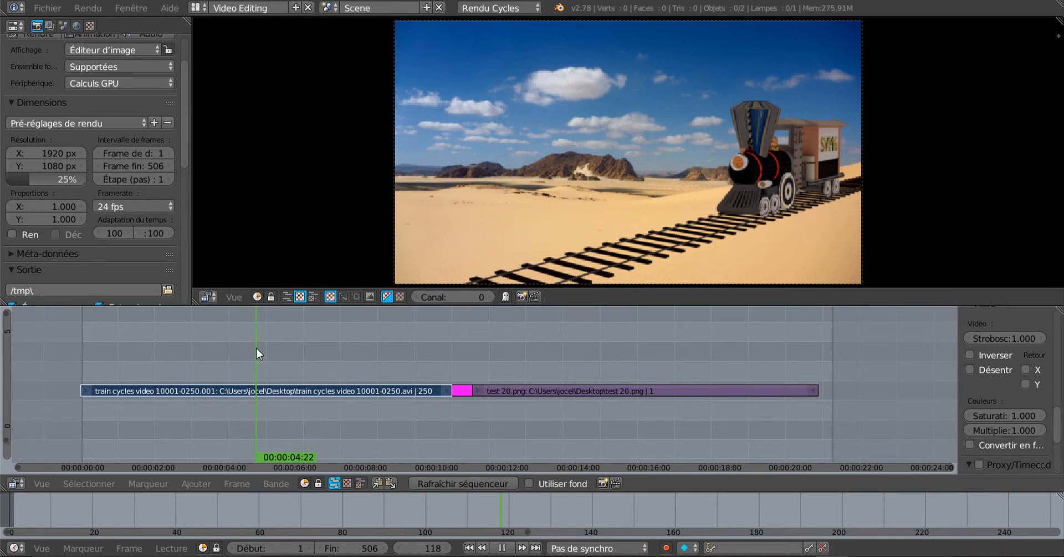
Step: Select the test 20.png strip, play the sequence forwards through the train video and scrub back to frame 137
right_click(522, 387)
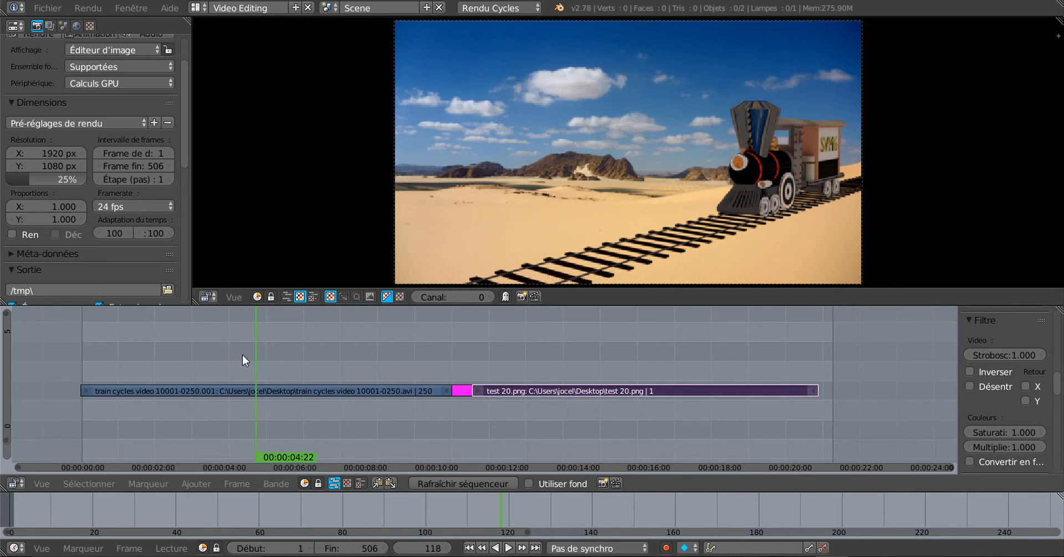
mouse_move(241, 354)
left_mouse_down()
mouse_move(94, 362)
mouse_move(235, 352)
left_mouse_up()
key("alt+a")
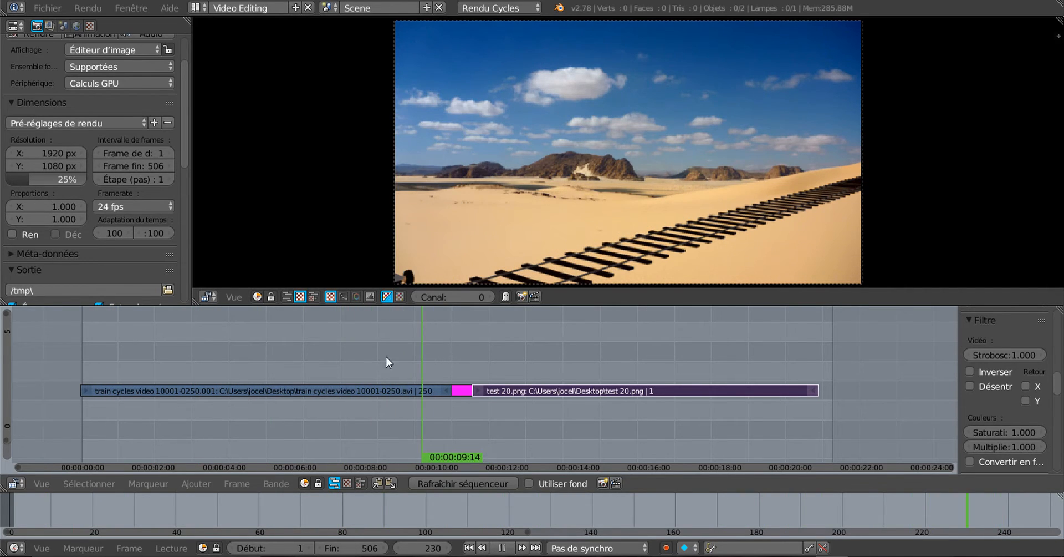
key("alt+a")
left_click_drag(386, 356, 285, 350)
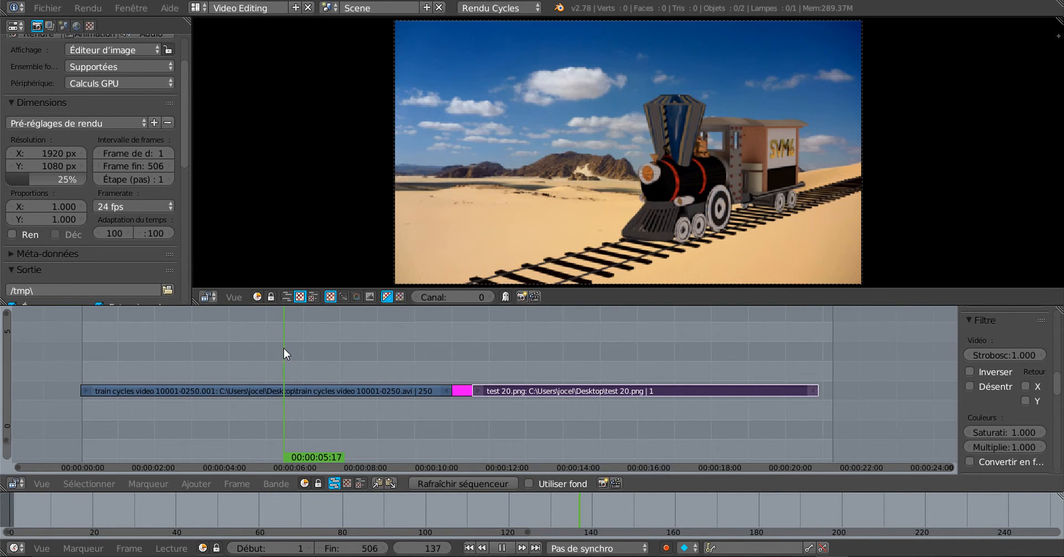
Step: Play and scrub through the train video, stopping playback at frame 128
left_click_drag(283, 348, 185, 352)
key("alt+a")
left_click_drag(261, 348, 271, 347)
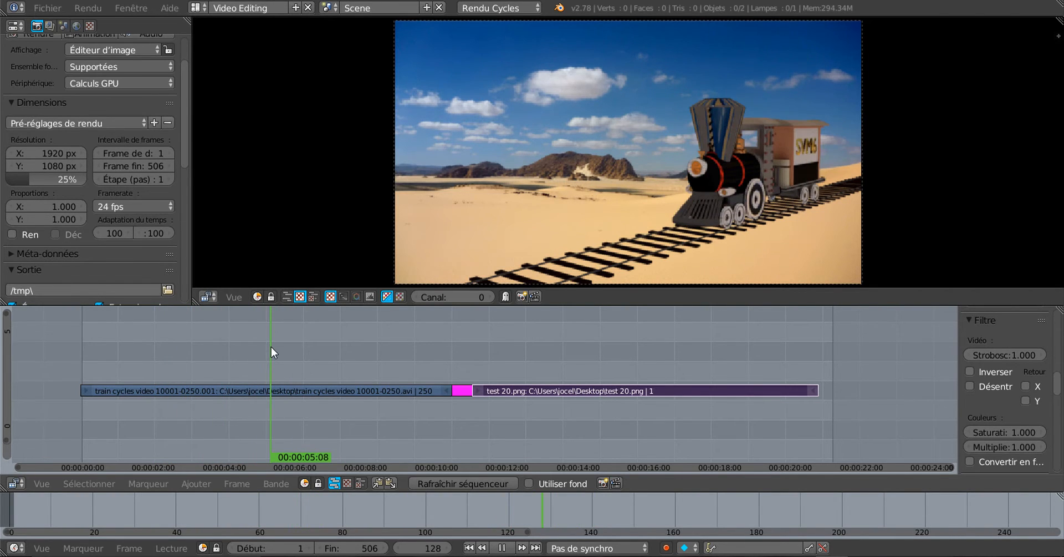
key("alt+a")
Step: Delete the test 20.png strip and return the playhead to frame 128
key("x")
left_click(540, 388)
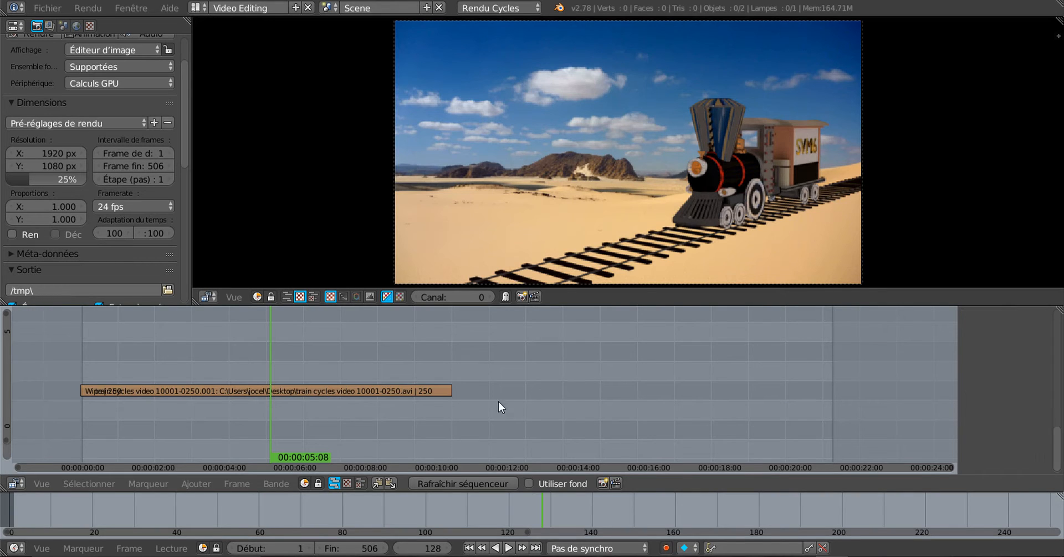
mouse_move(265, 361)
left_mouse_down()
mouse_move(395, 352)
mouse_move(269, 360)
left_mouse_up()
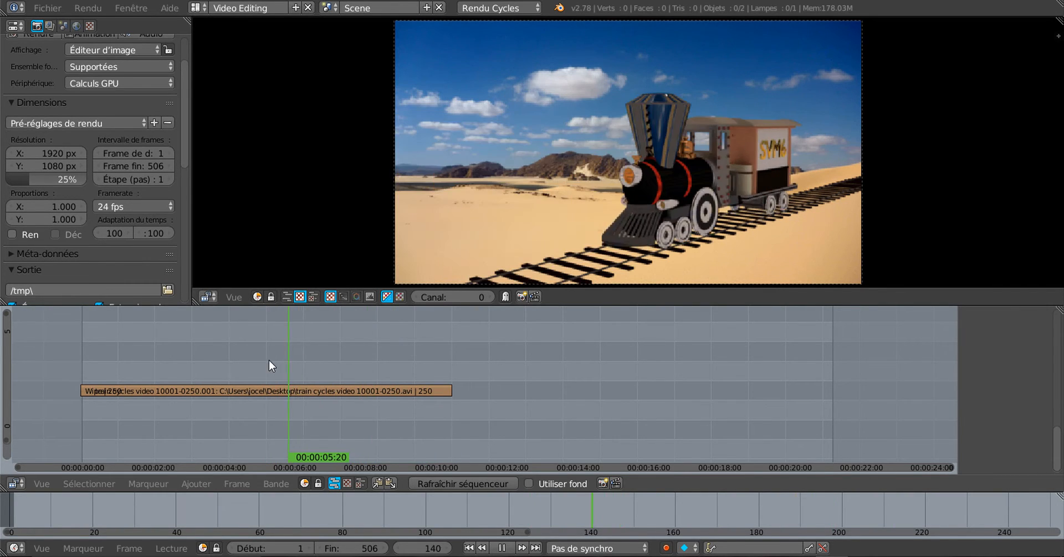
Step: Duplicate the train video strip and place the copy directly behind the original, starting at frame 251
right_click(331, 390)
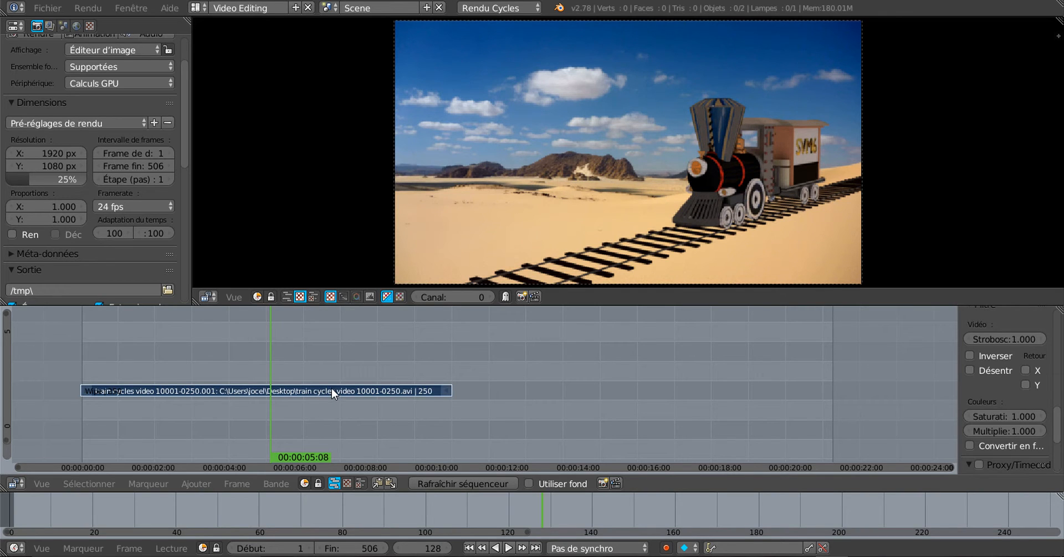
key("shift+d")
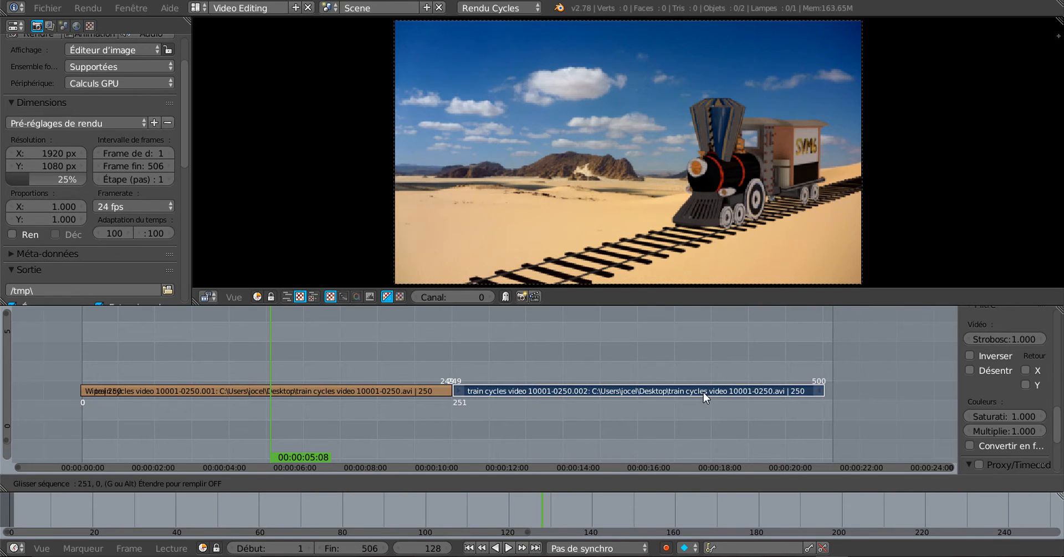
left_click(703, 391)
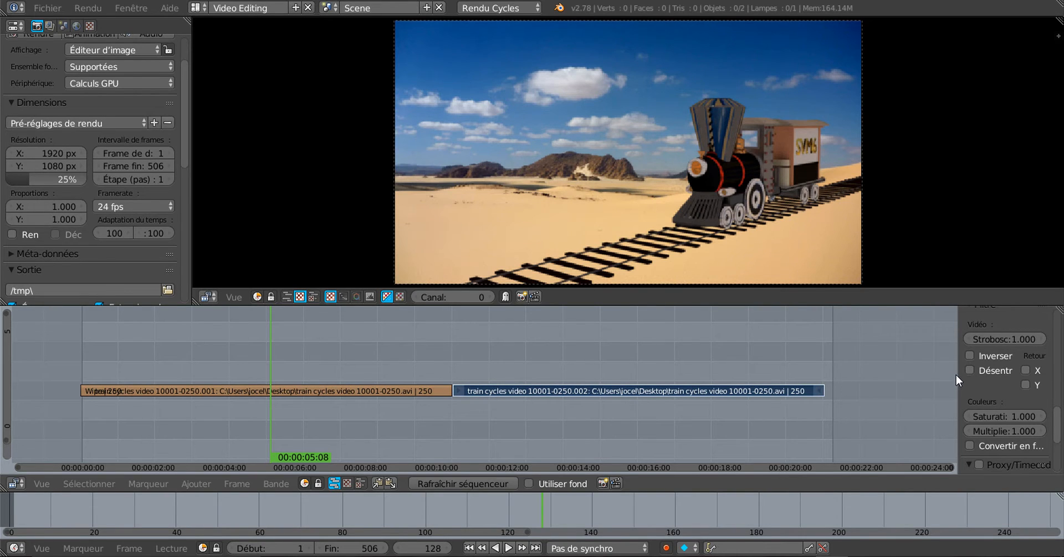
Step: Widen the sequencer sidebar, enlarge the sequencer area and enable Inverser on the duplicated train video strip
left_click_drag(957, 375, 811, 374)
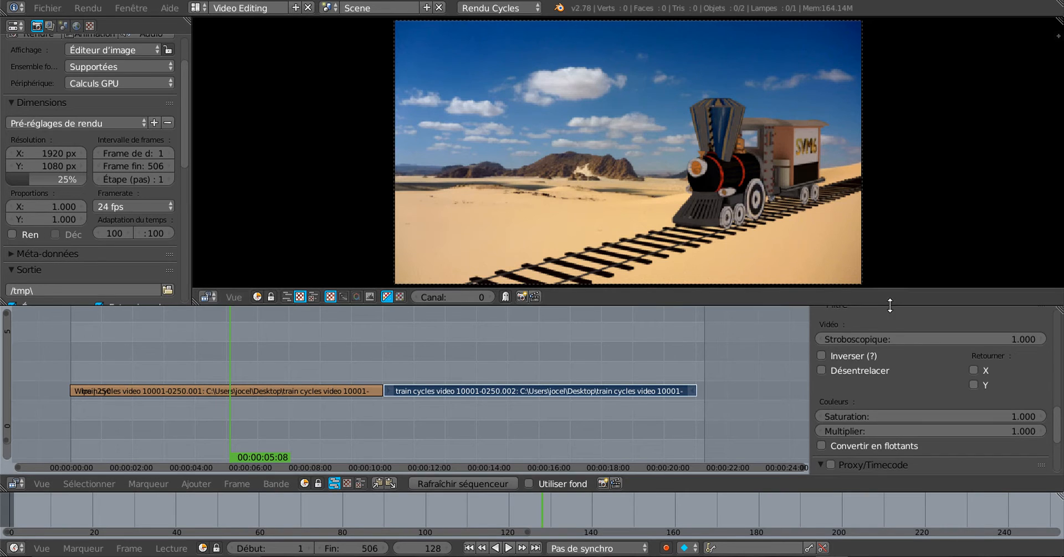
left_click_drag(891, 305, 891, 249)
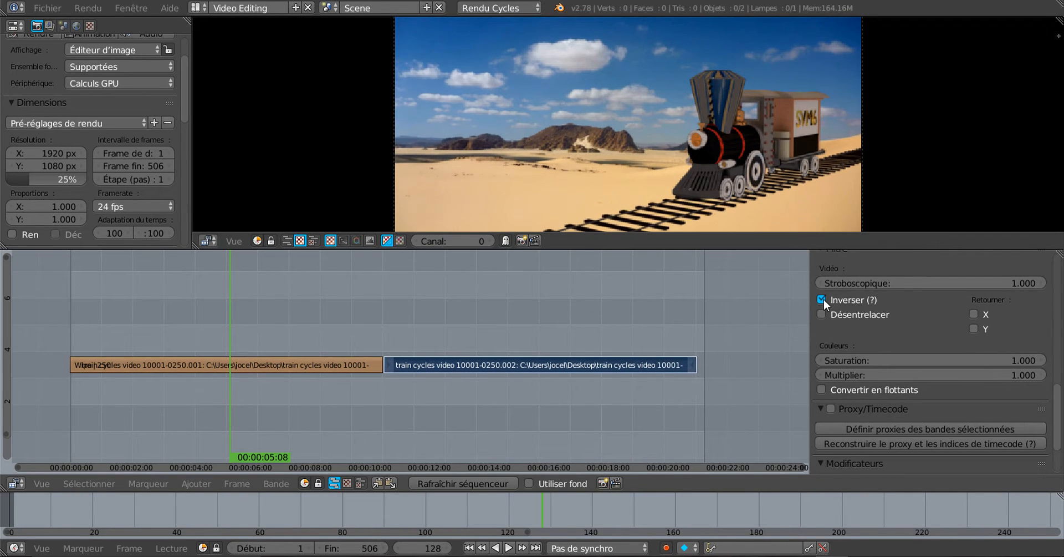
Step: Play and scrub through both train videos, including the reversed copy, and return to frame 228
left_click_drag(229, 317, 396, 315)
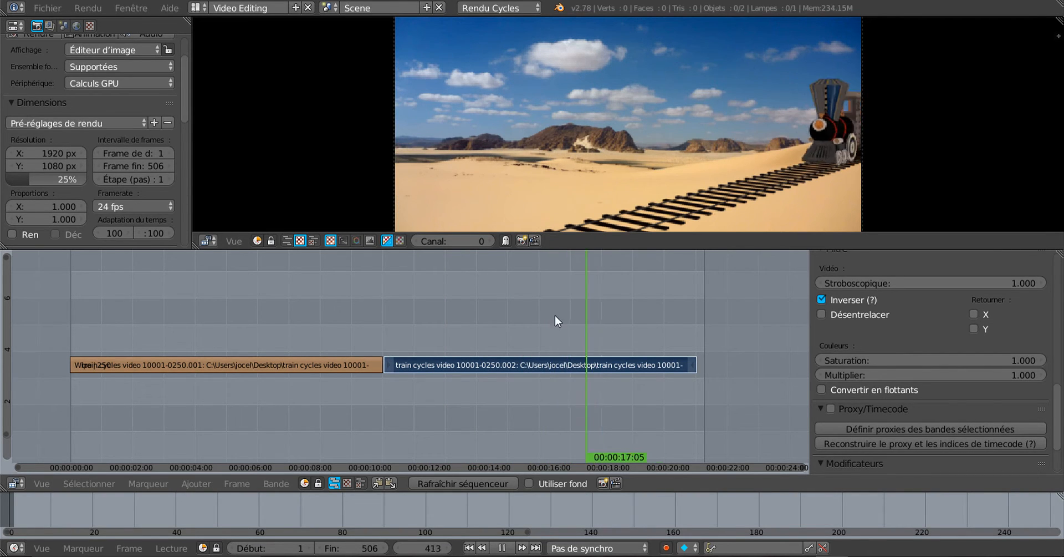
left_click(514, 319)
left_click_drag(521, 321, 354, 341)
Step: Move the reversed train video strip along its channel to start at frame 271, leaving a gap behind the first strip
right_click(366, 367)
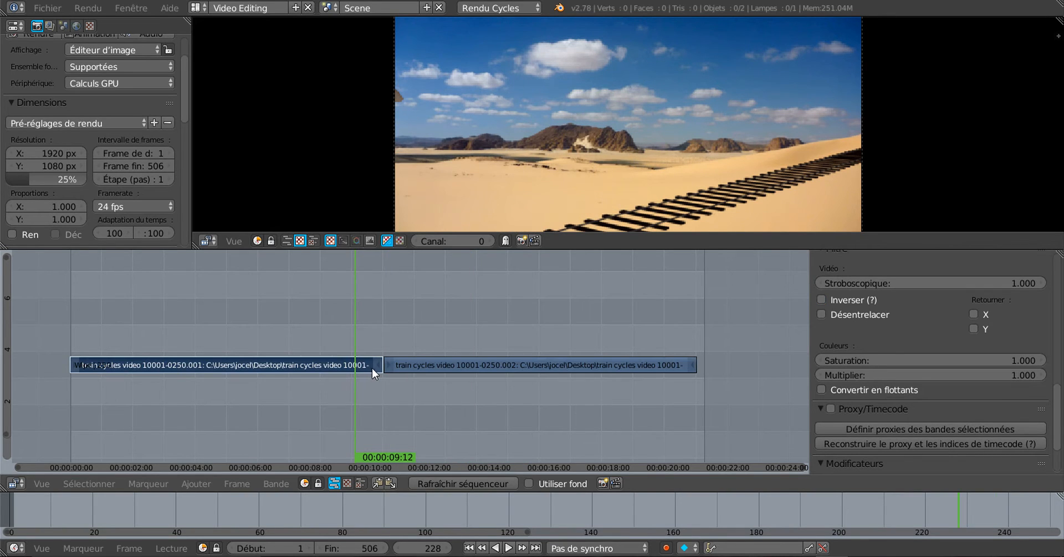
right_click(412, 364)
right_click_drag(412, 363, 437, 362)
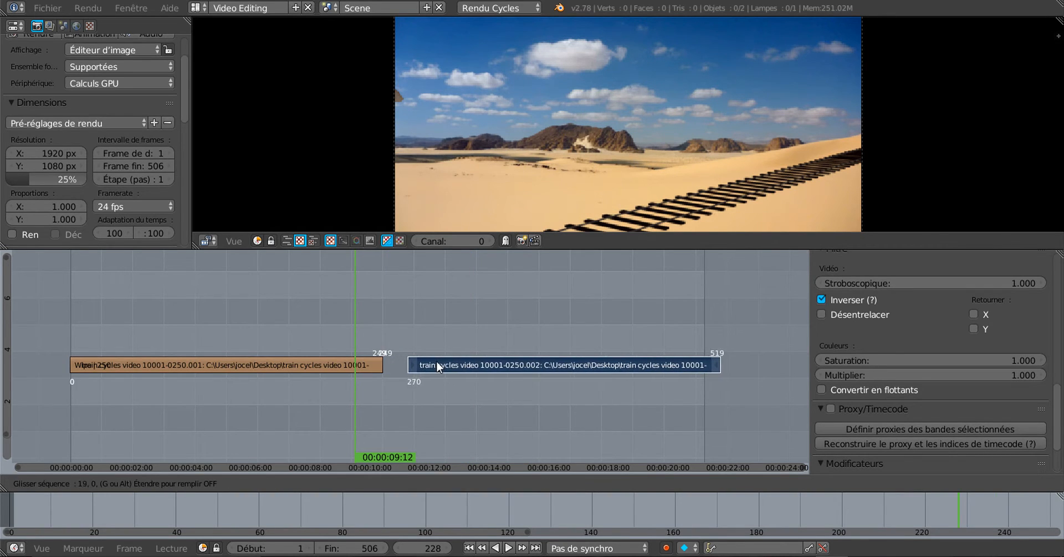
Step: Add a Volet effect strip between the first train video and its reversed copy
right_click(306, 368)
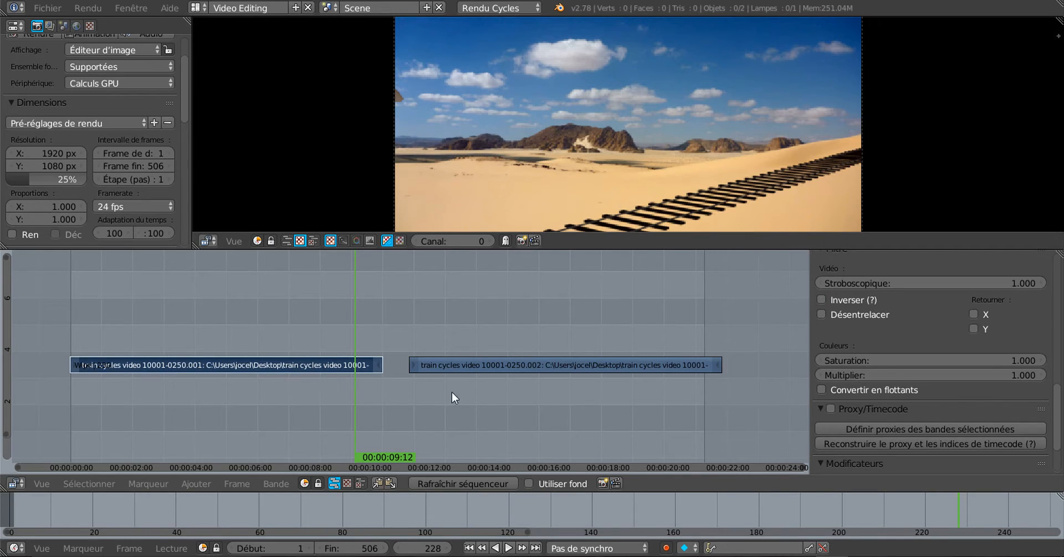
right_click(492, 366)
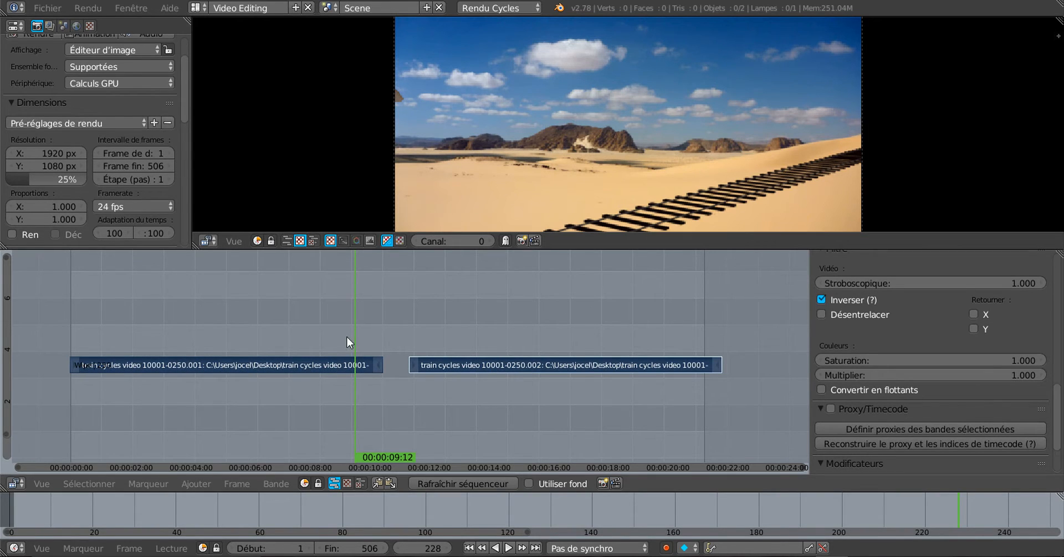
left_click(195, 484)
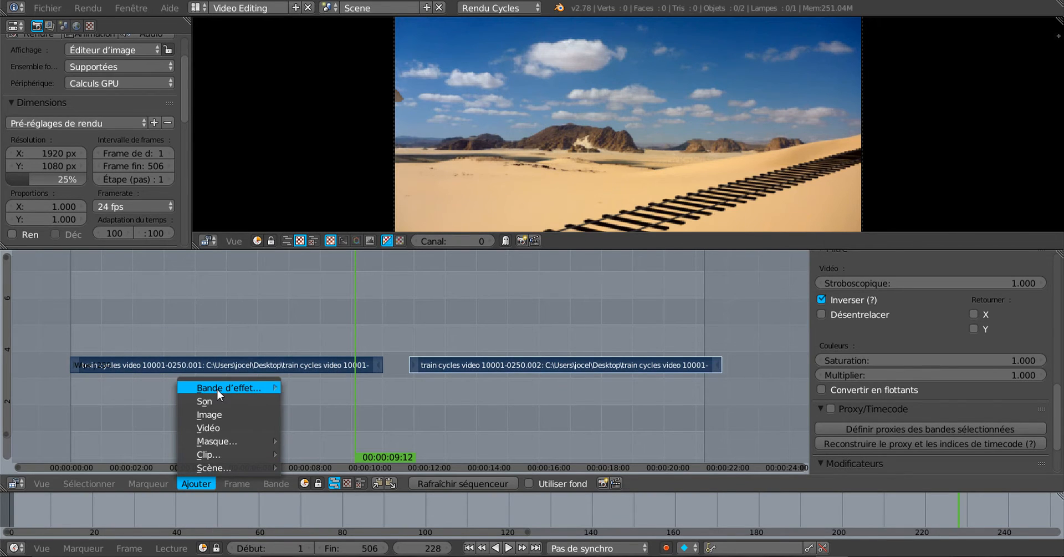
mouse_move(223, 388)
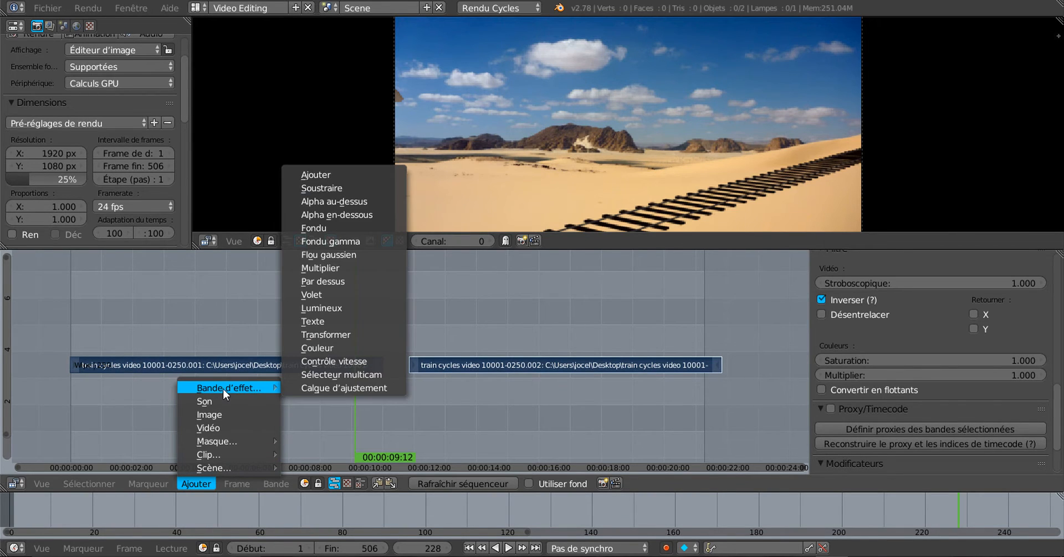
left_click(321, 295)
Step: Play the sequence across the Volet transition and scrub back to frame 263
key("alt+a")
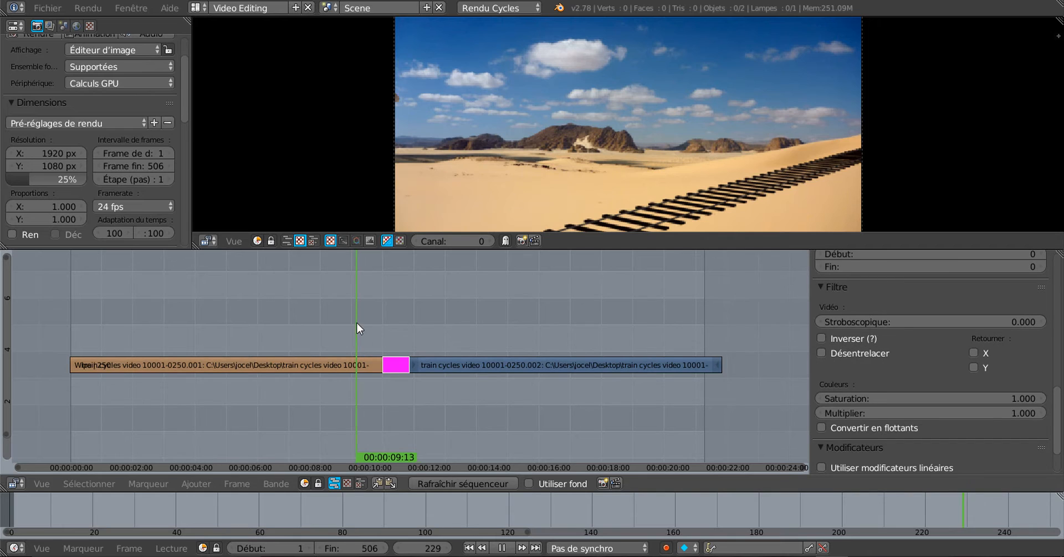
key("alt+a")
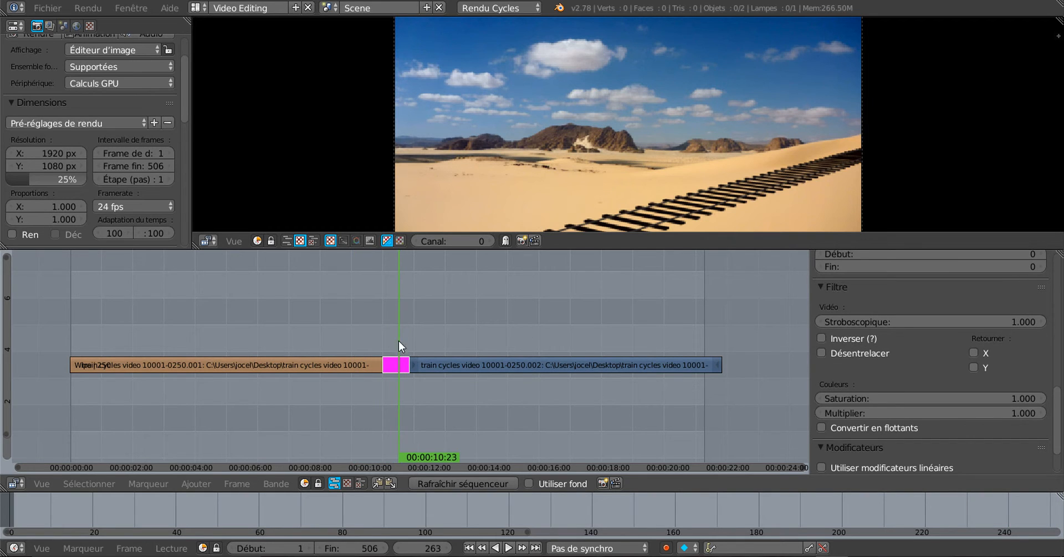
key("alt+a")
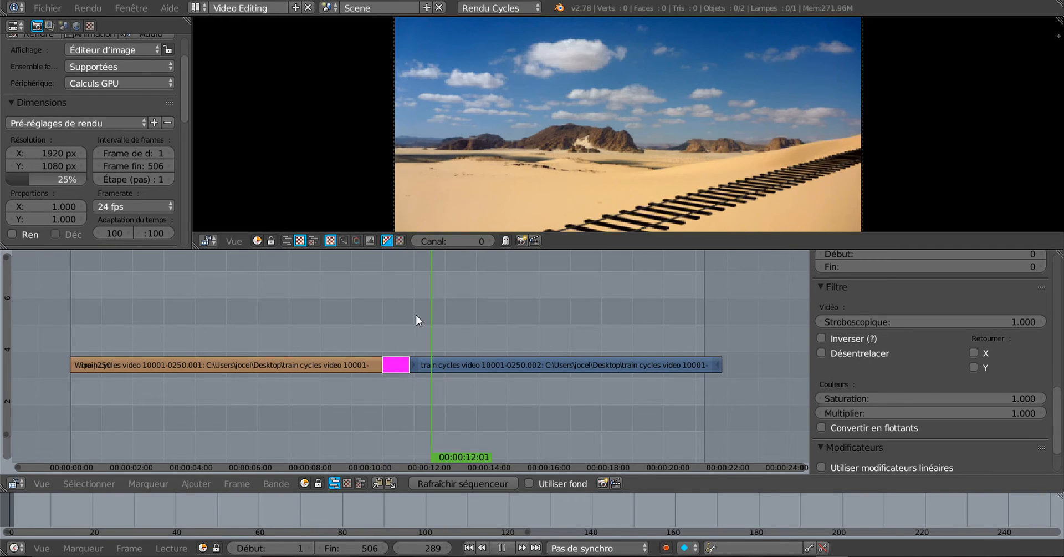
mouse_move(389, 317)
left_mouse_down()
mouse_move(435, 312)
mouse_move(398, 317)
left_mouse_up()
key("alt+a")
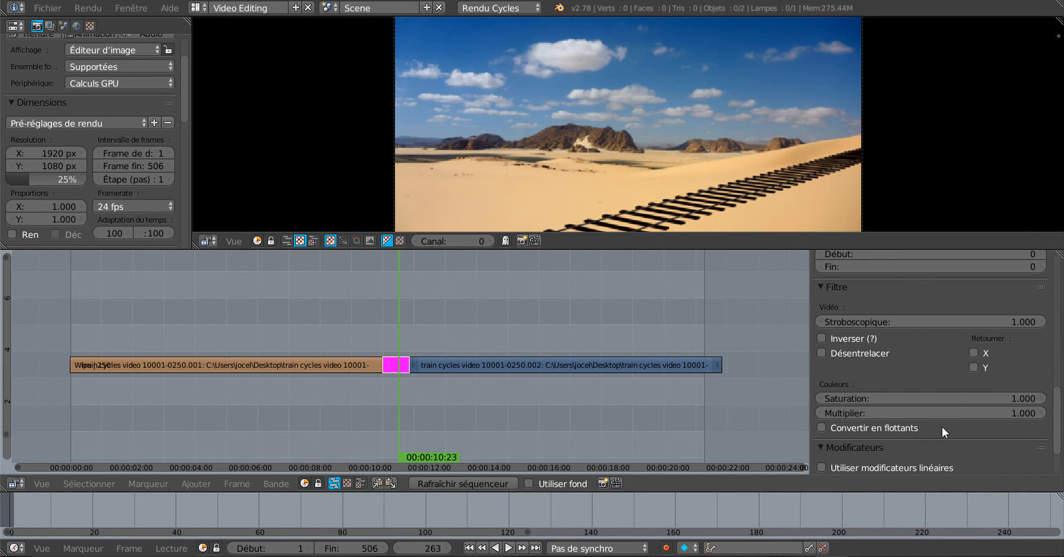
Step: Set the Volet effect's direction to Entrée and scrub over the transition to frame 264
scroll(955, 378, "up", 8)
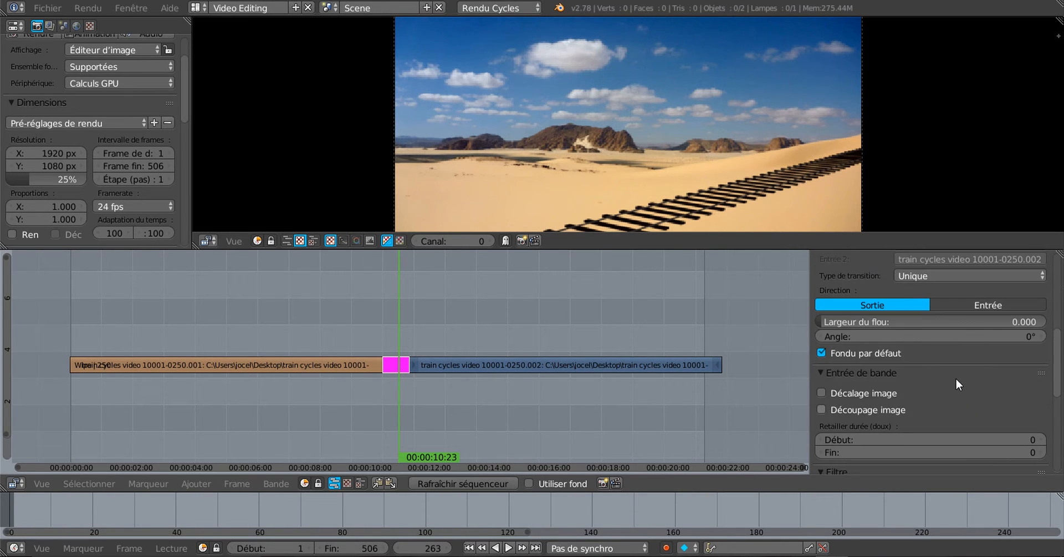
scroll(956, 377, "up", 4)
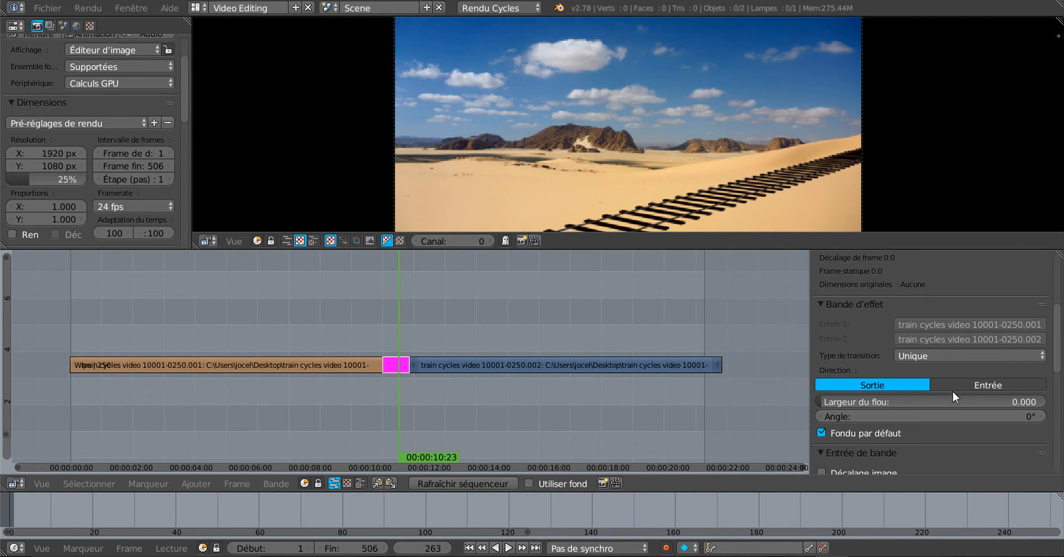
left_click(954, 386)
left_click_drag(408, 326, 400, 347)
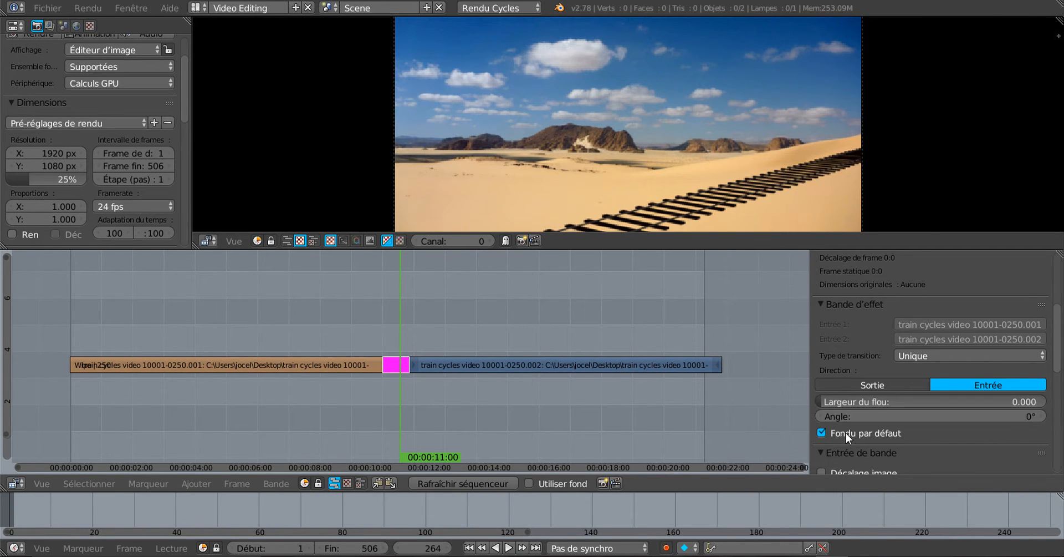
Step: Play through the transition into the reversed train video, then scrub back and stop at frame 233
key("alt+a")
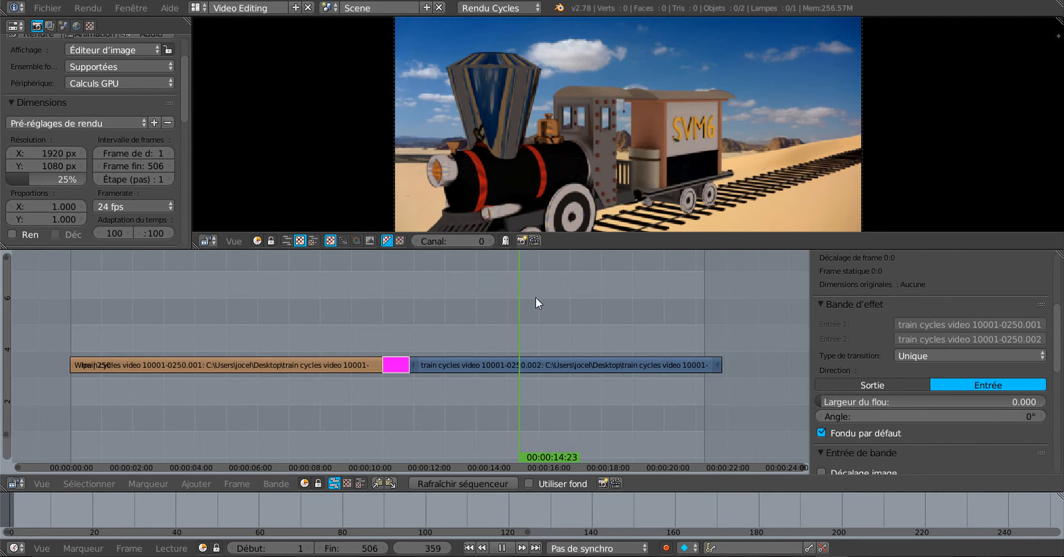
left_click_drag(547, 300, 360, 329)
key("alt+a")
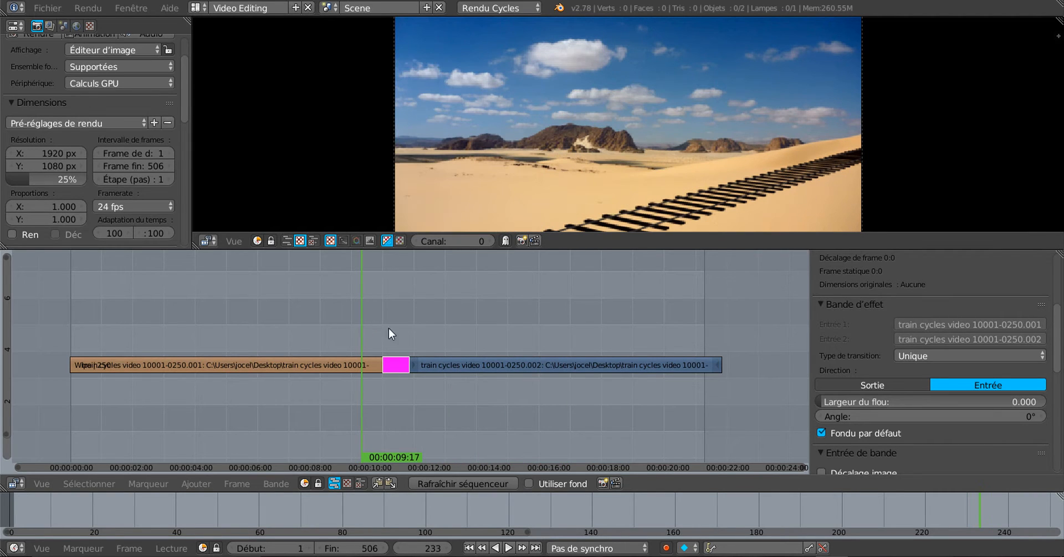
right_click(534, 363)
key("g")
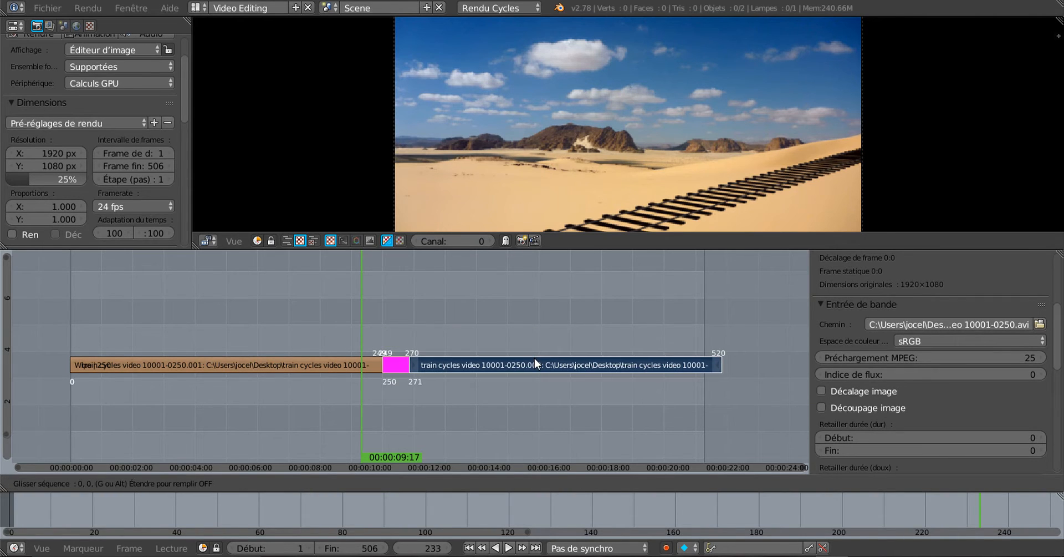
left_click(534, 358)
Step: Delete the Volet effect strip between the two train videos
right_click(397, 367)
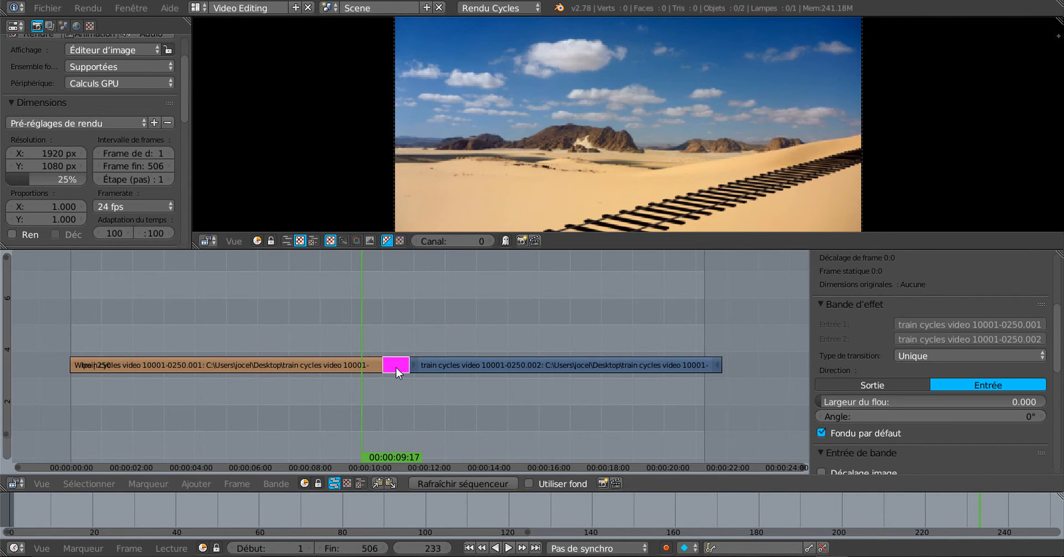
key("x")
left_click(396, 367)
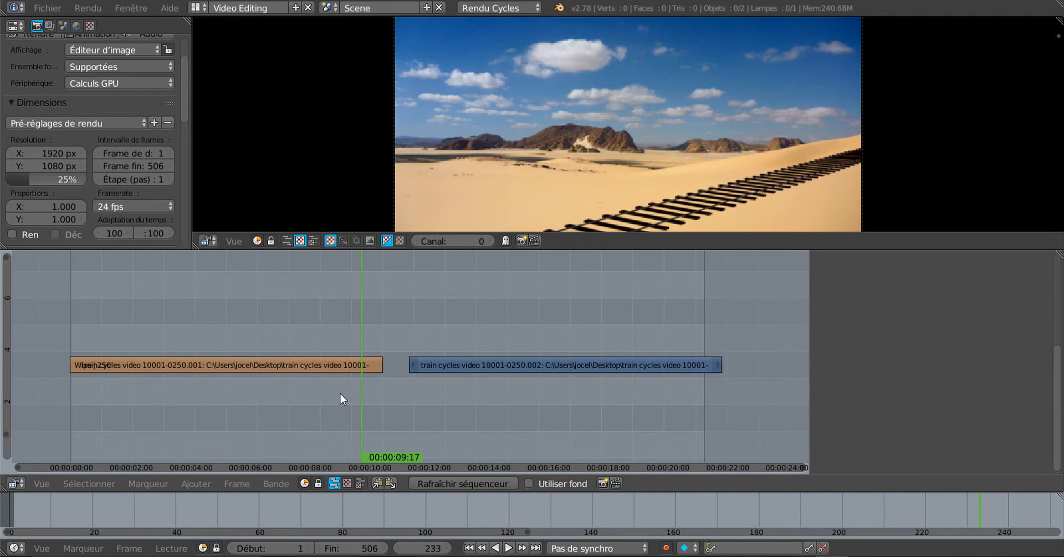
Step: Select both train video strips and add a Fondu effect between them
right_click(319, 364)
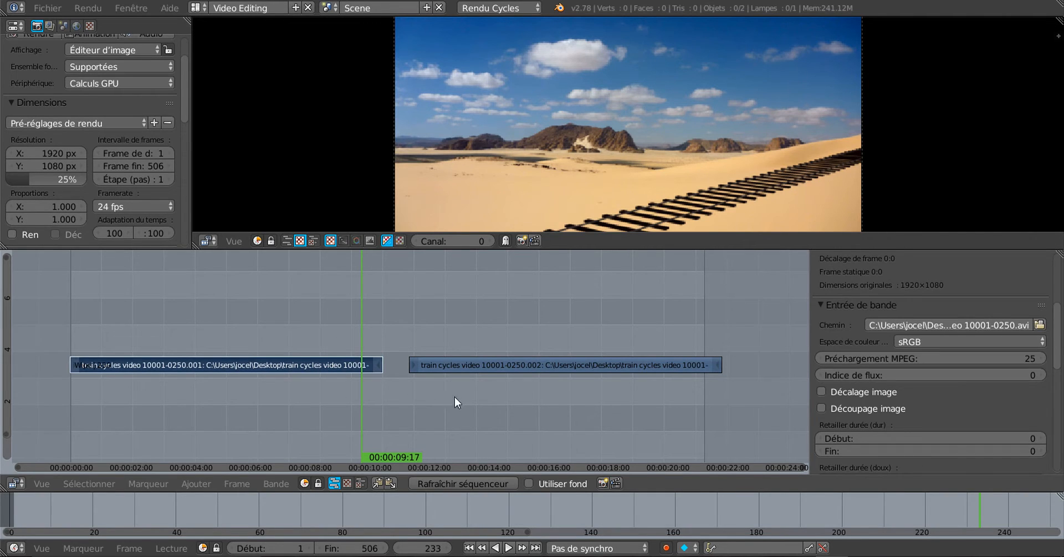
right_click(480, 370)
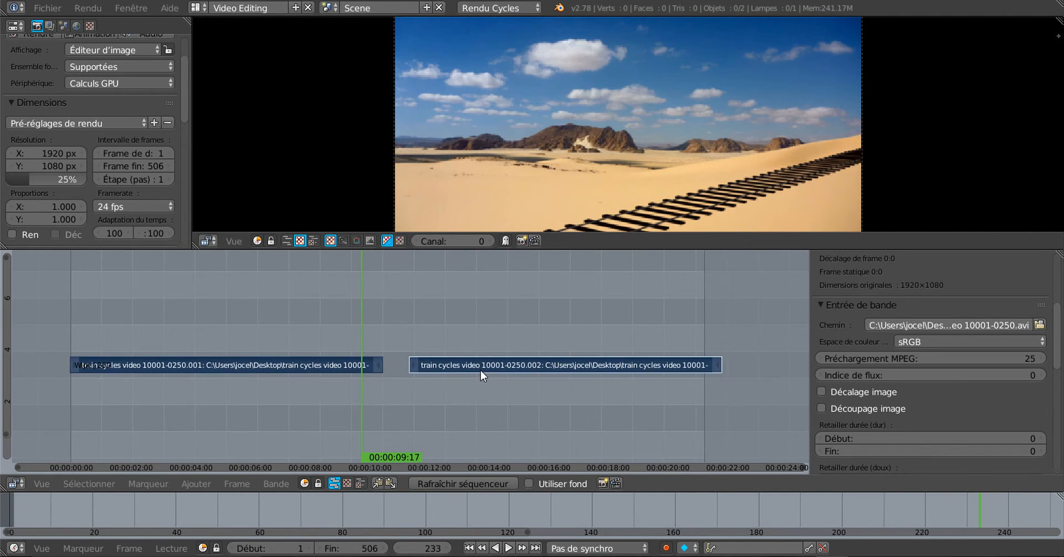
left_click(199, 482)
mouse_move(207, 391)
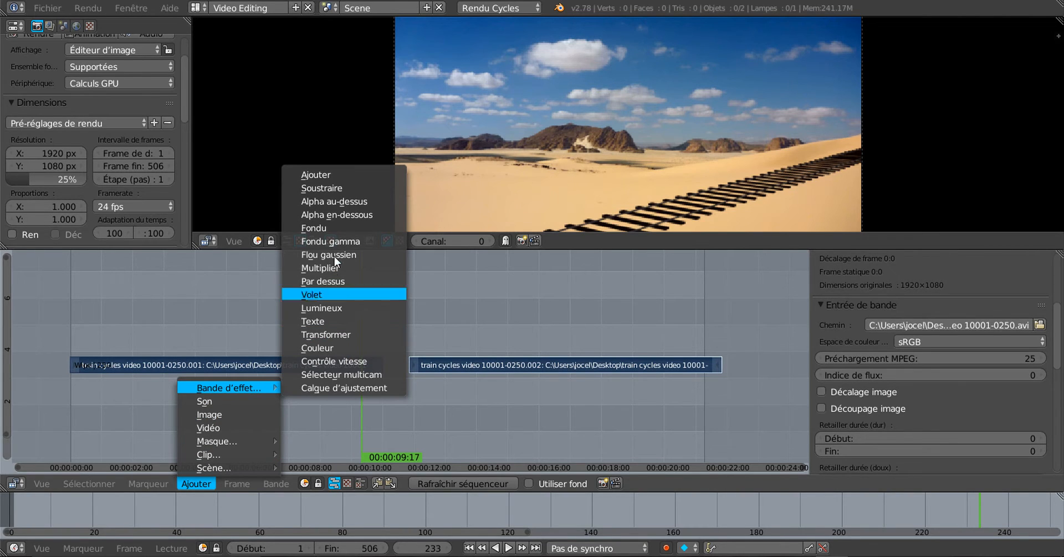
left_click(318, 227)
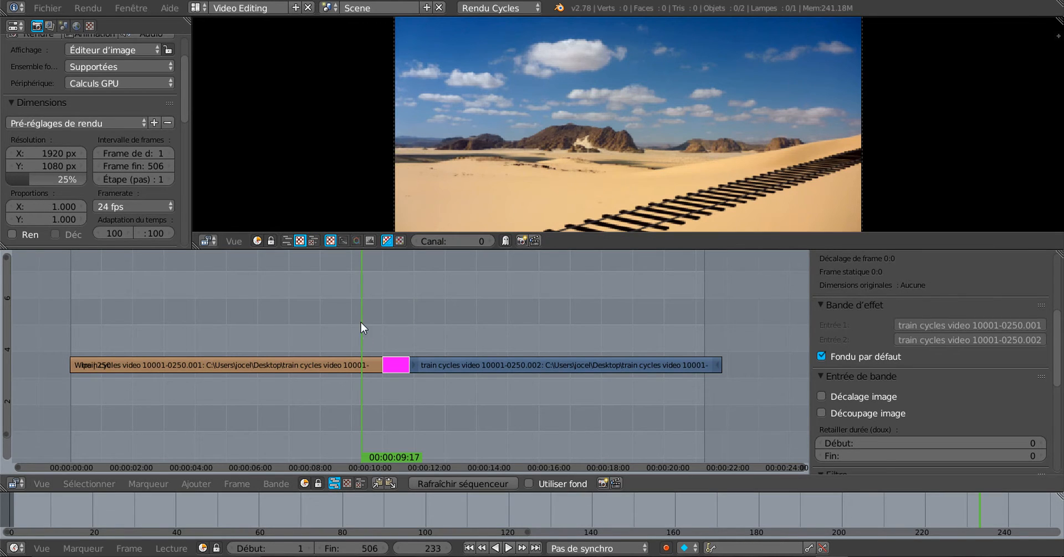
Step: Play and scrub across the Fondu transition to frame 257 and look over its filter settings
key("alt+a")
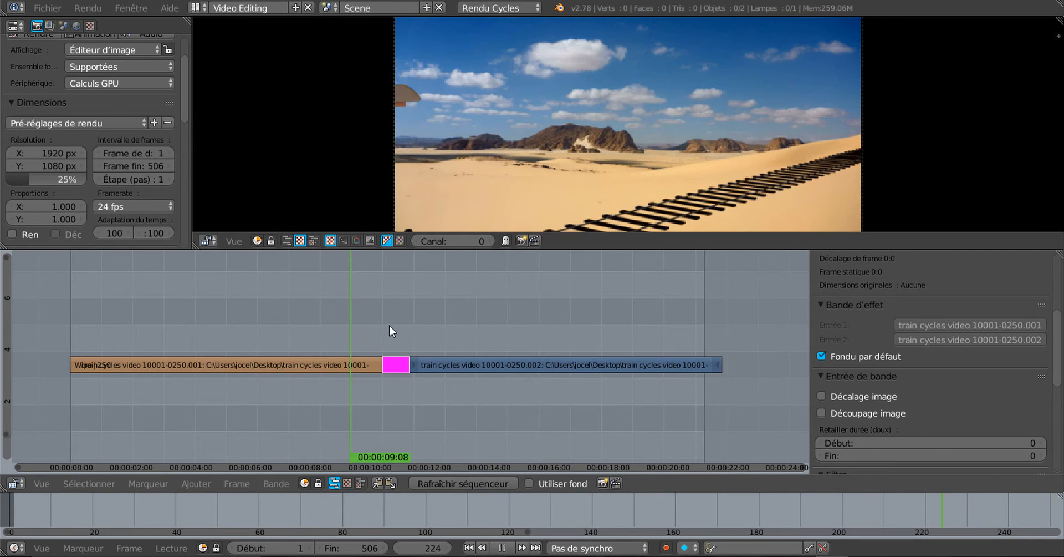
left_click_drag(480, 320, 377, 338)
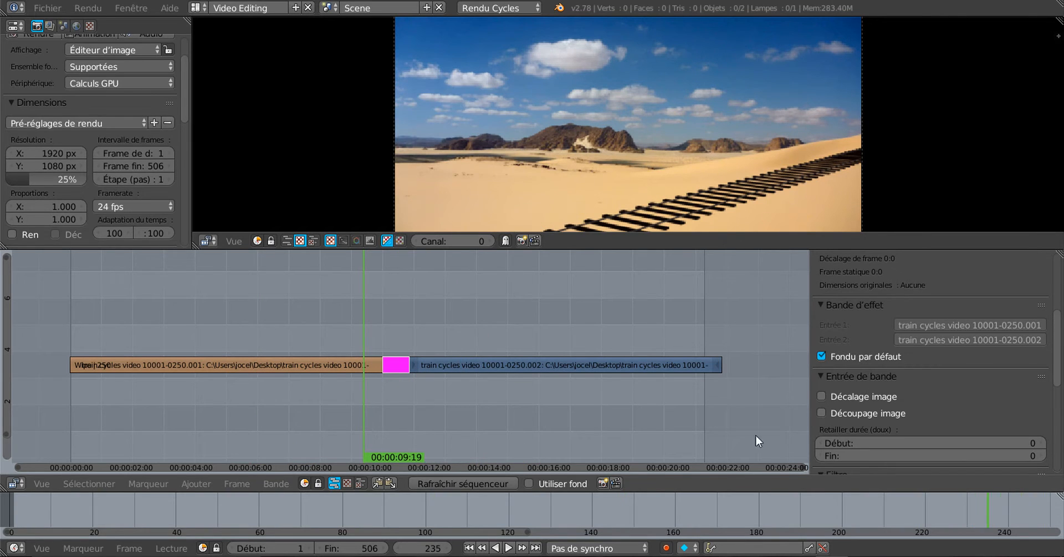
scroll(877, 400, "down", 5)
scroll(877, 400, "down", 3)
scroll(877, 400, "up", 2)
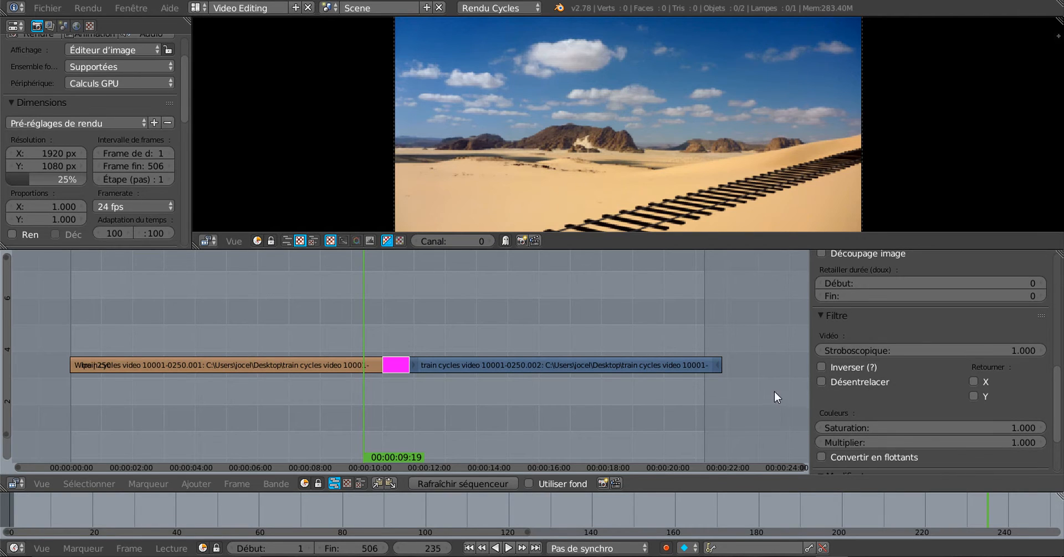
mouse_move(380, 341)
left_mouse_down()
mouse_move(376, 330)
mouse_move(391, 328)
left_mouse_up()
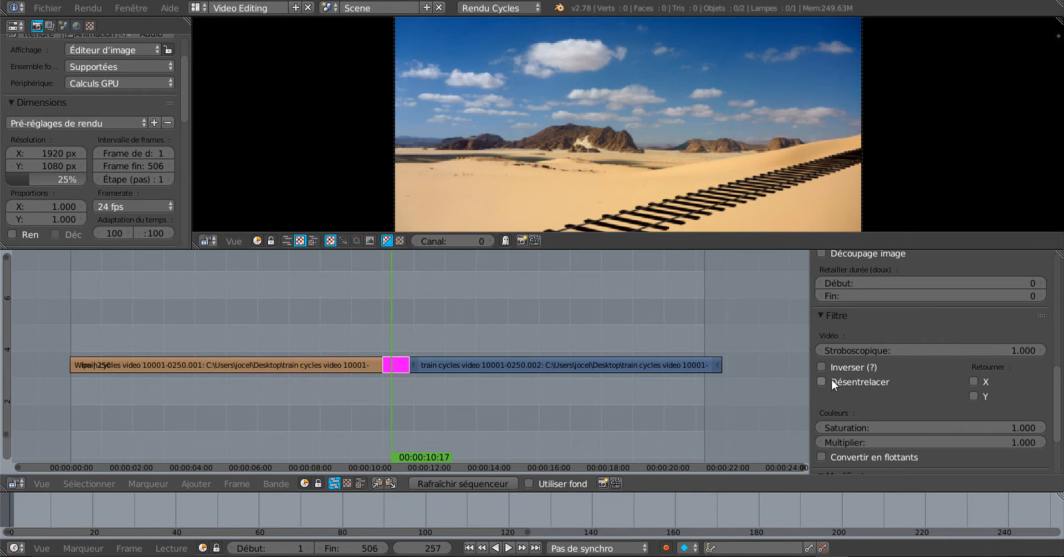
Step: Delete the reversed train video strip together with the Fondu transition attached to it
scroll(898, 411, "down", 3)
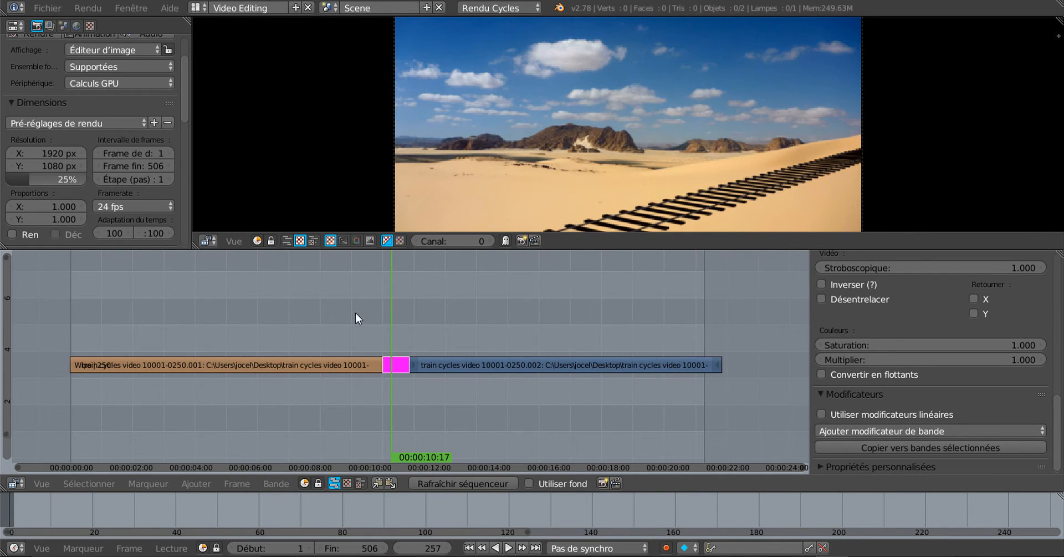
right_click(507, 364)
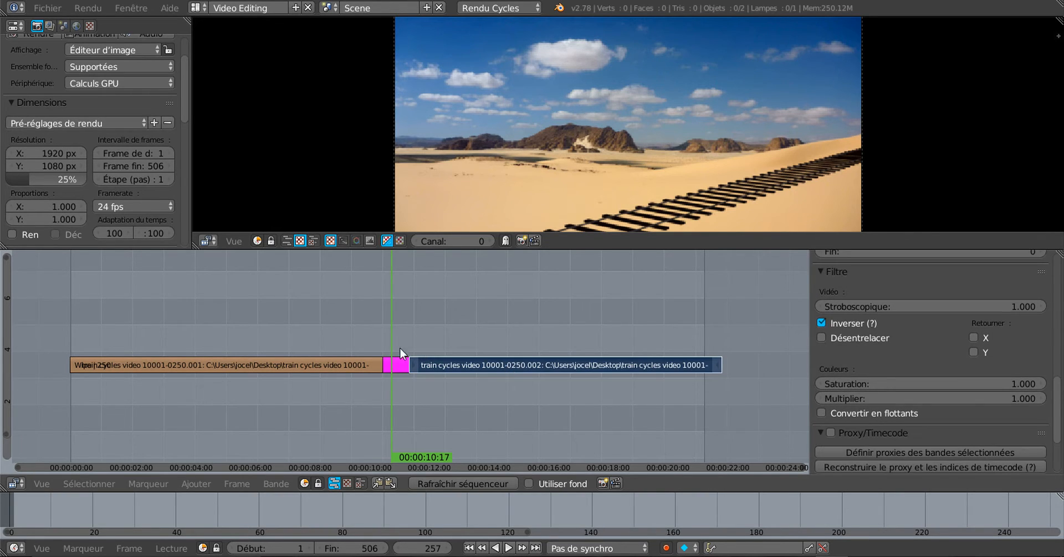
key("x")
left_click(514, 356)
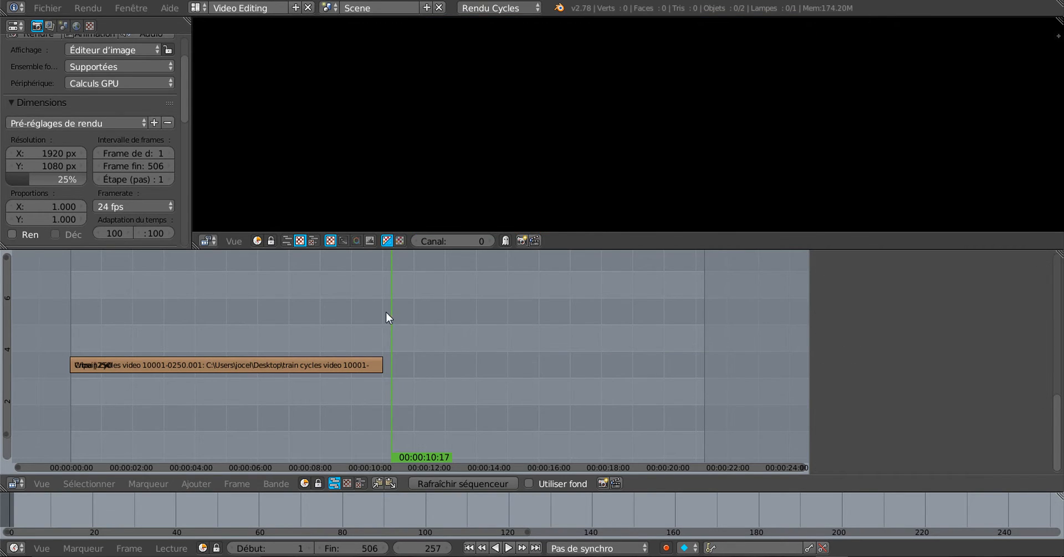
Step: Add the desktop image test 20.png to the sequencer as a strip starting at frame 222
left_click_drag(386, 311, 347, 325)
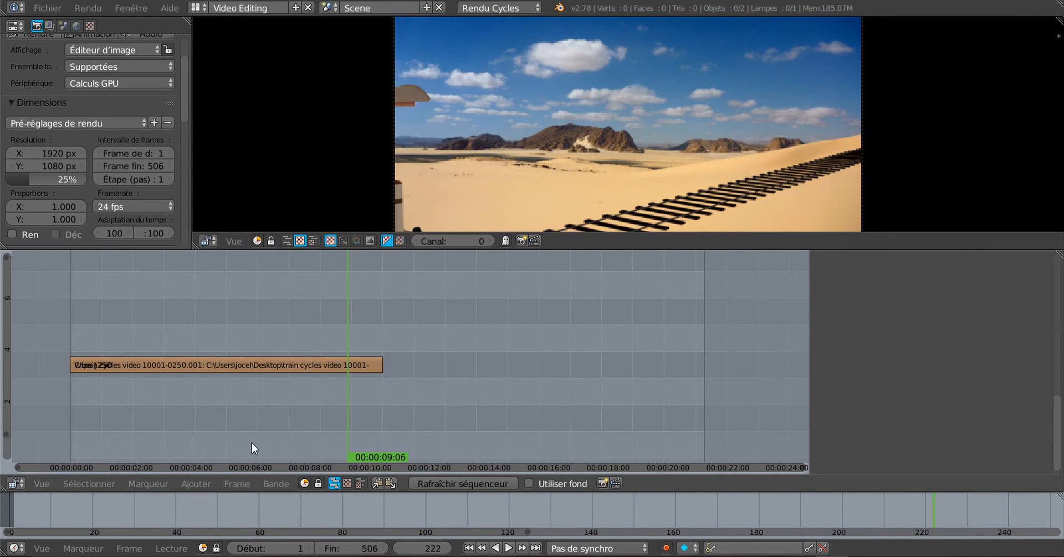
left_click(193, 485)
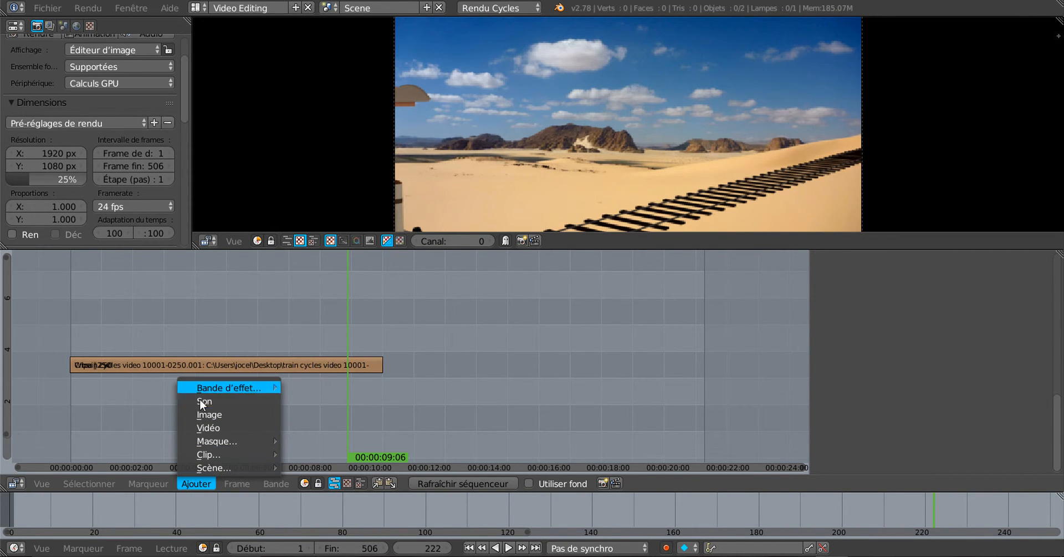
left_click(202, 415)
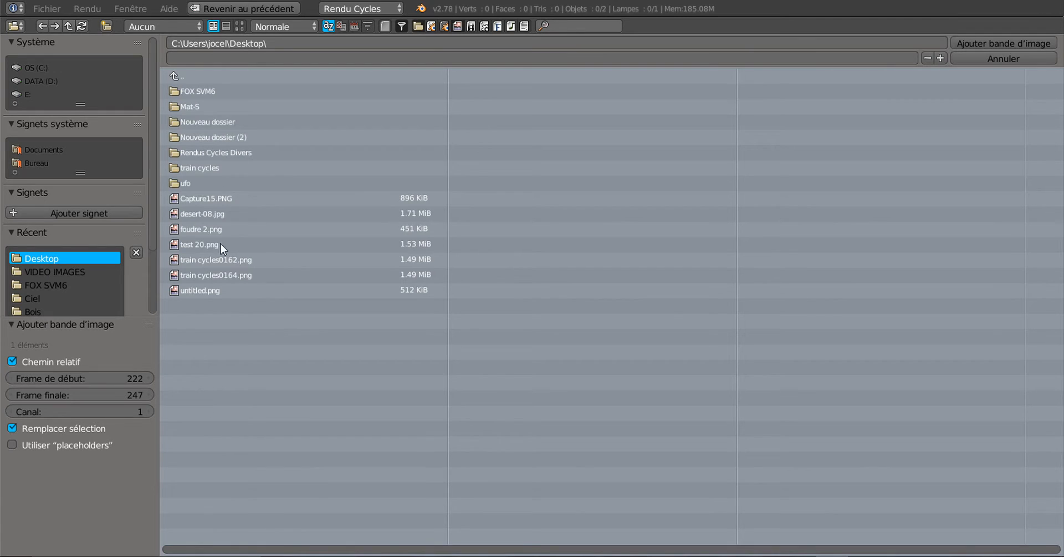
left_click(240, 26)
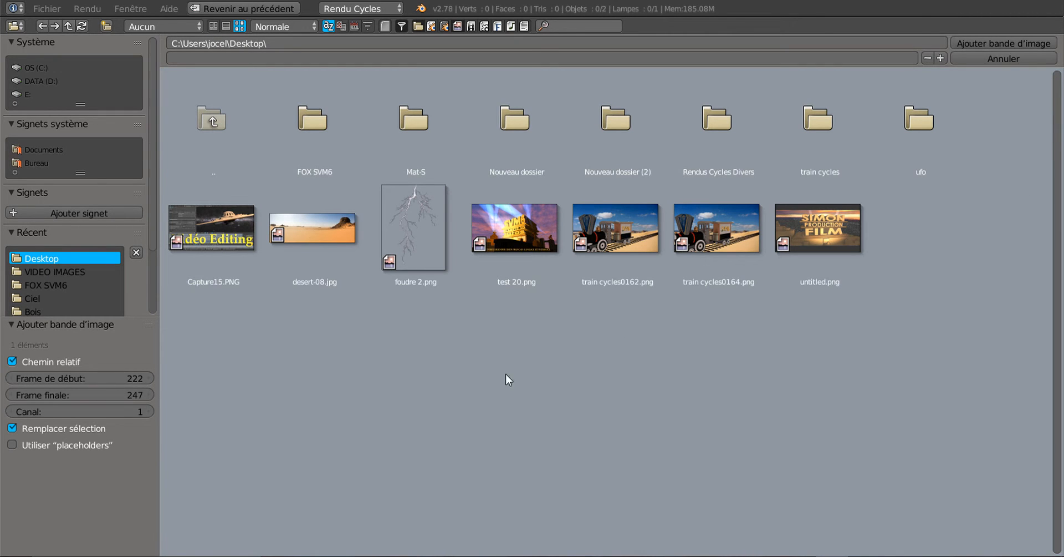
left_click(515, 258)
left_click(989, 44)
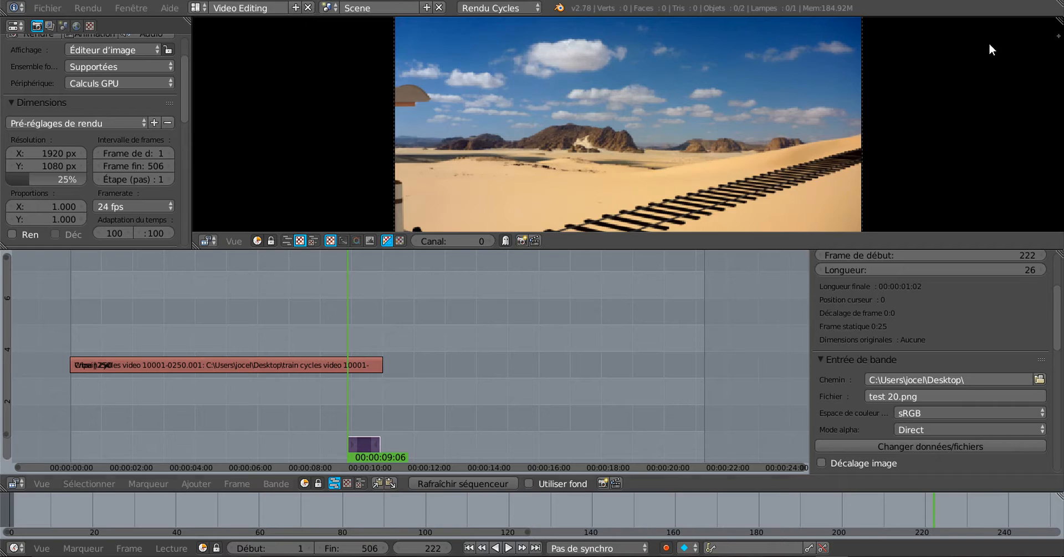
Step: Move the test 20.png strip onto the train video's channel and stretch it to run from frame 265 to 500
key("g")
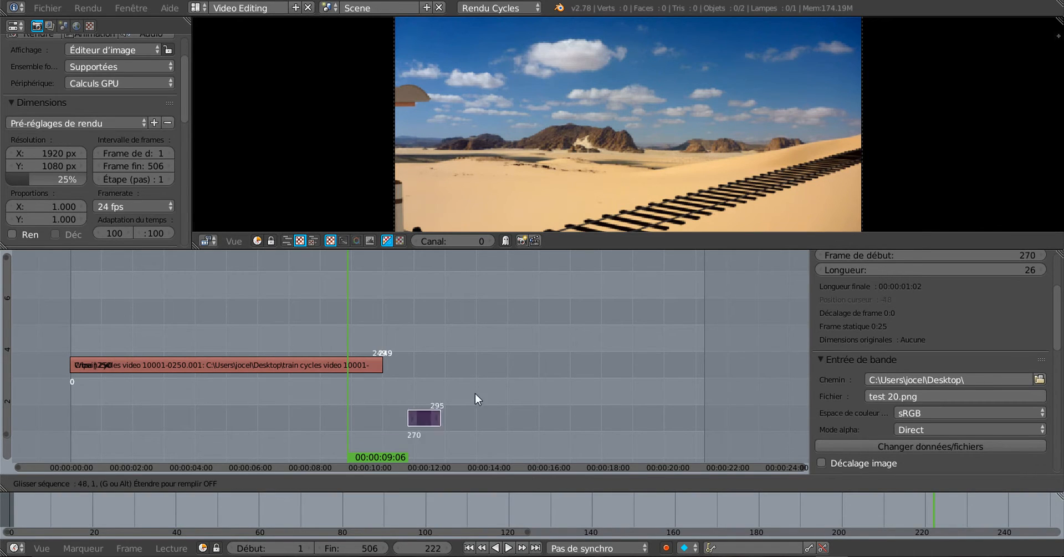
left_click(408, 359)
right_click_drag(419, 360, 690, 348)
left_click(690, 348)
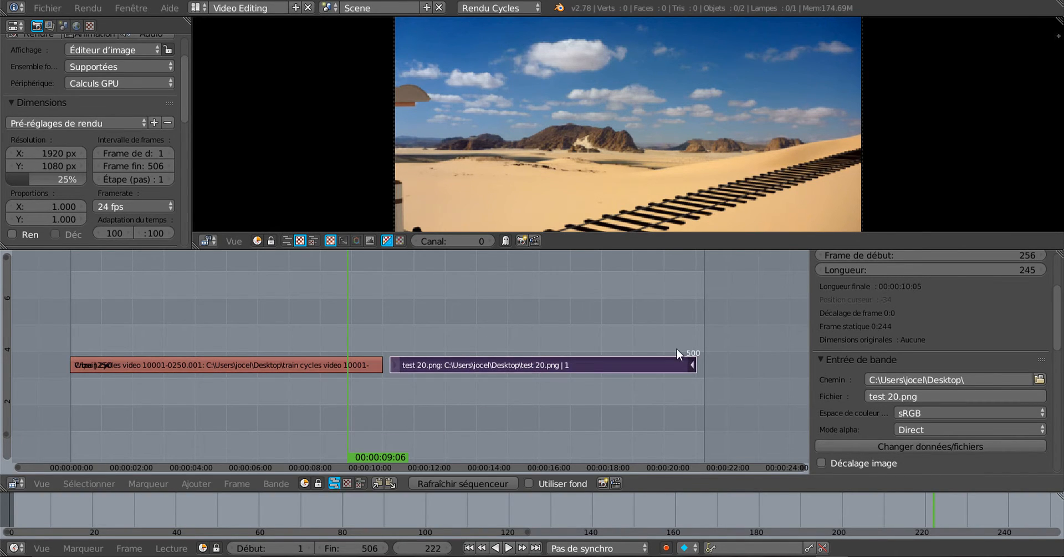
mouse_move(394, 367)
right_mouse_down()
mouse_move(450, 364)
mouse_move(405, 367)
right_mouse_up()
left_click(405, 367)
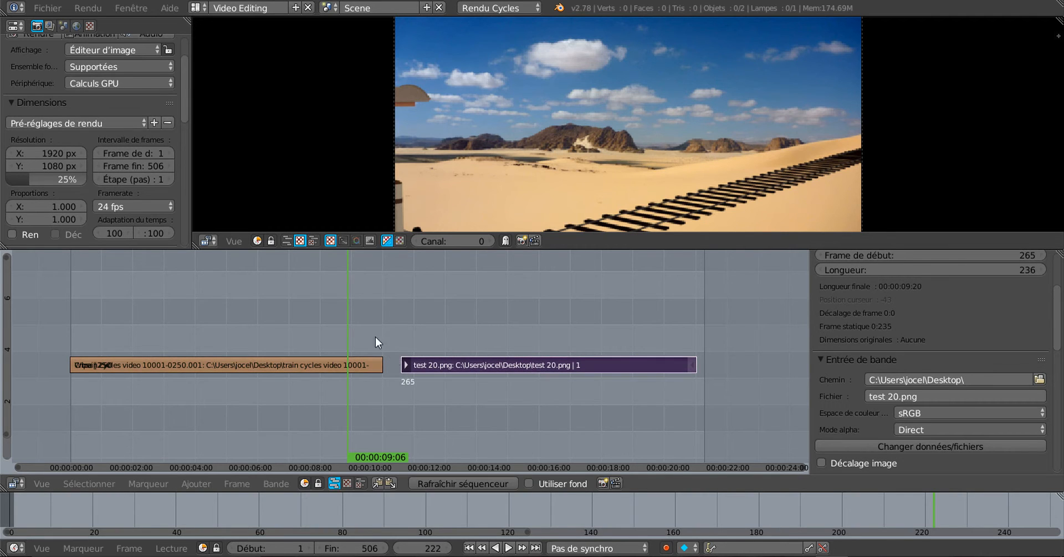
Step: Check playback near the end of the train video and look over the image strip's filter settings
key("alt+a")
key("alt+a")
left_click(341, 318)
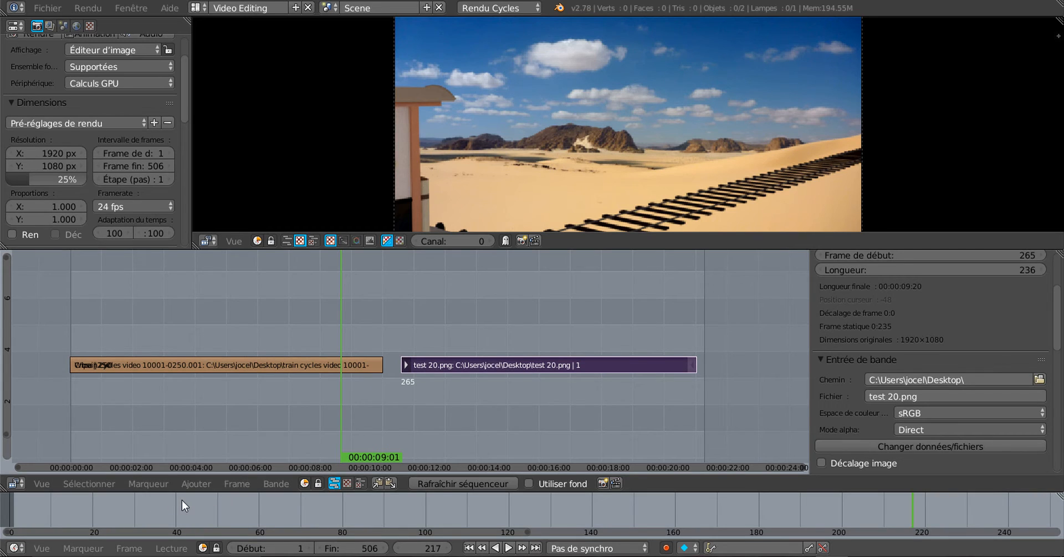
scroll(951, 396, "down", 1)
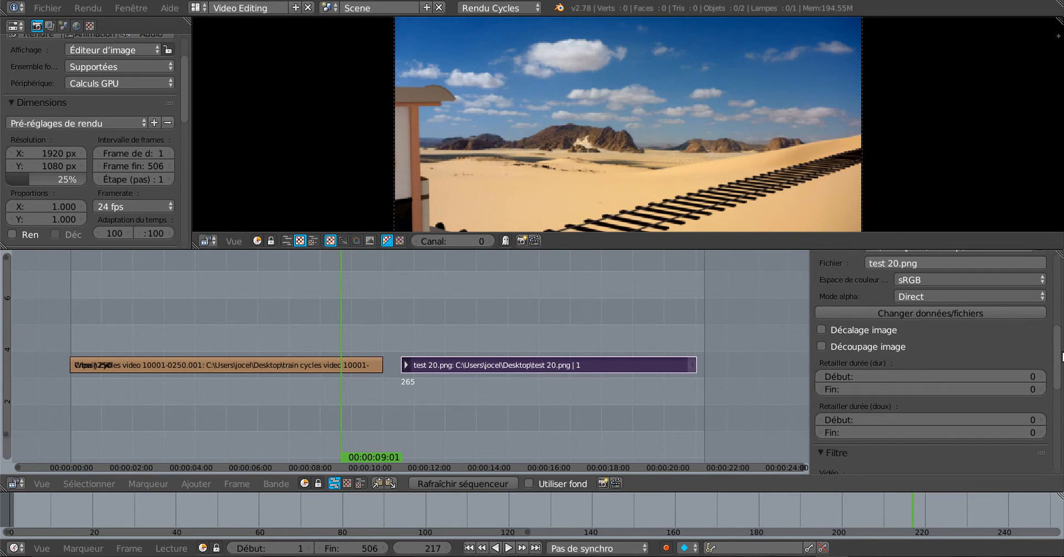
left_click_drag(1058, 358, 1059, 400)
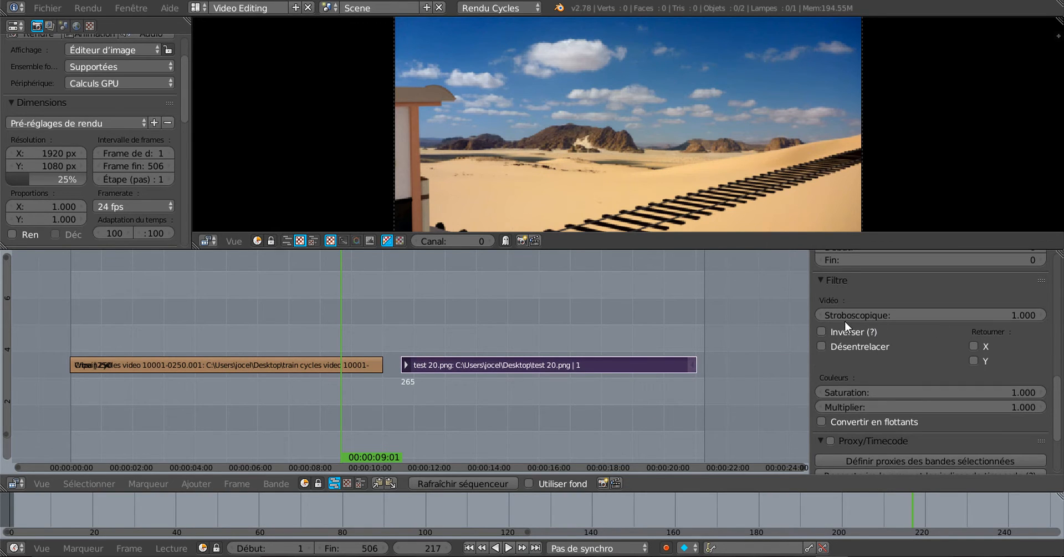
Step: Set the image strip's Stroboscopique filter to 5 and play the sequence from frame 0
left_click_drag(338, 315, 127, 321)
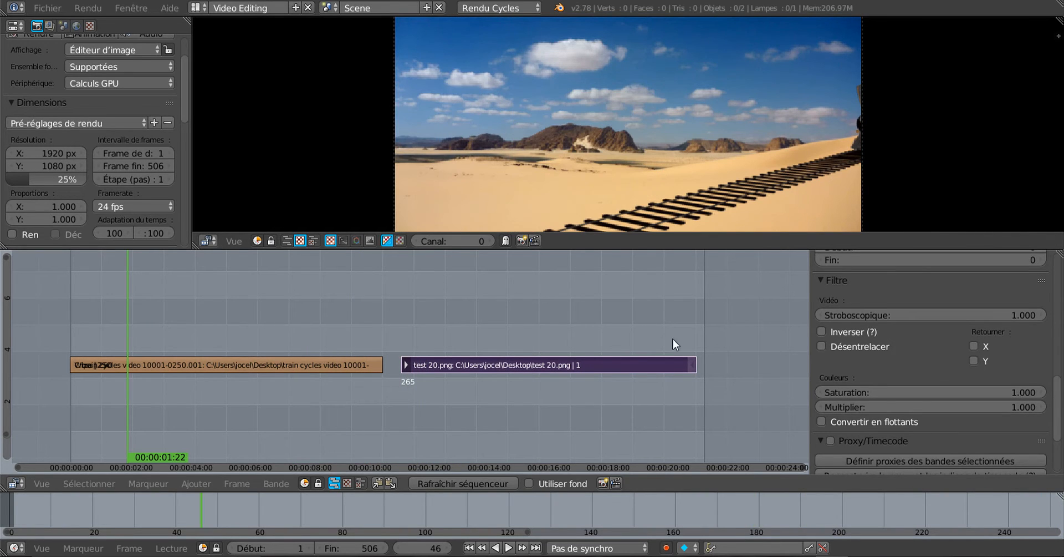
left_click(1016, 313)
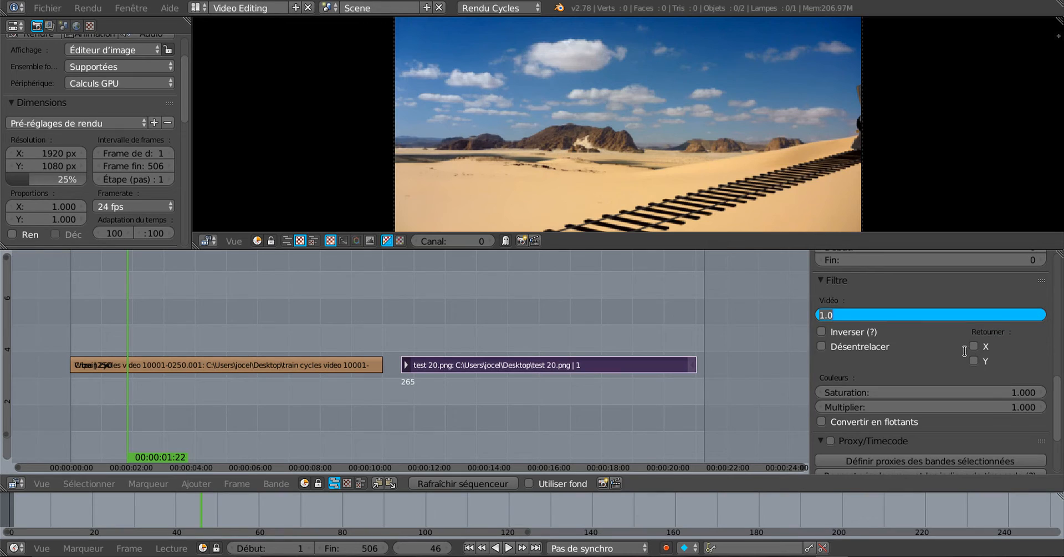
type("5")
key("Return")
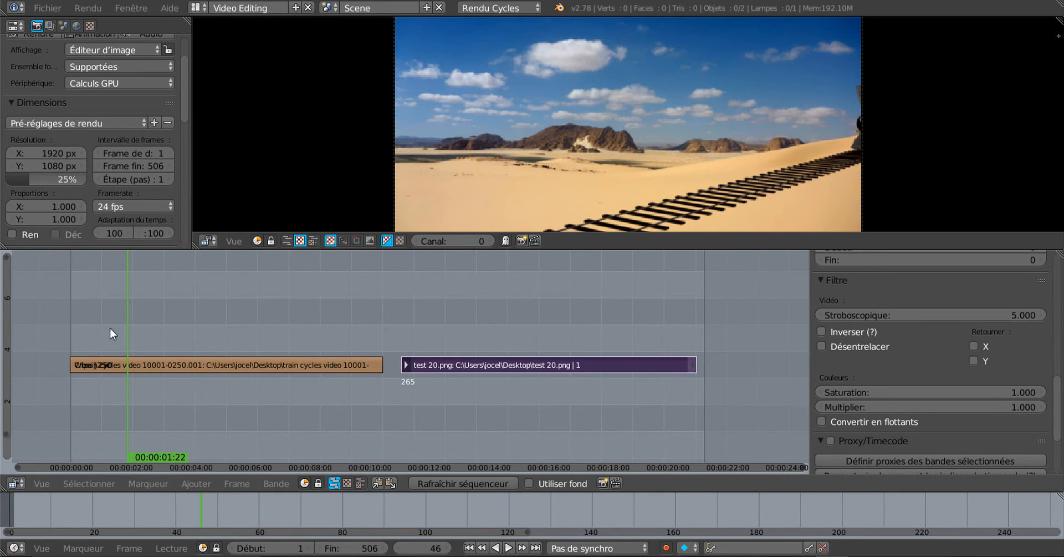
left_click_drag(119, 320, 71, 324)
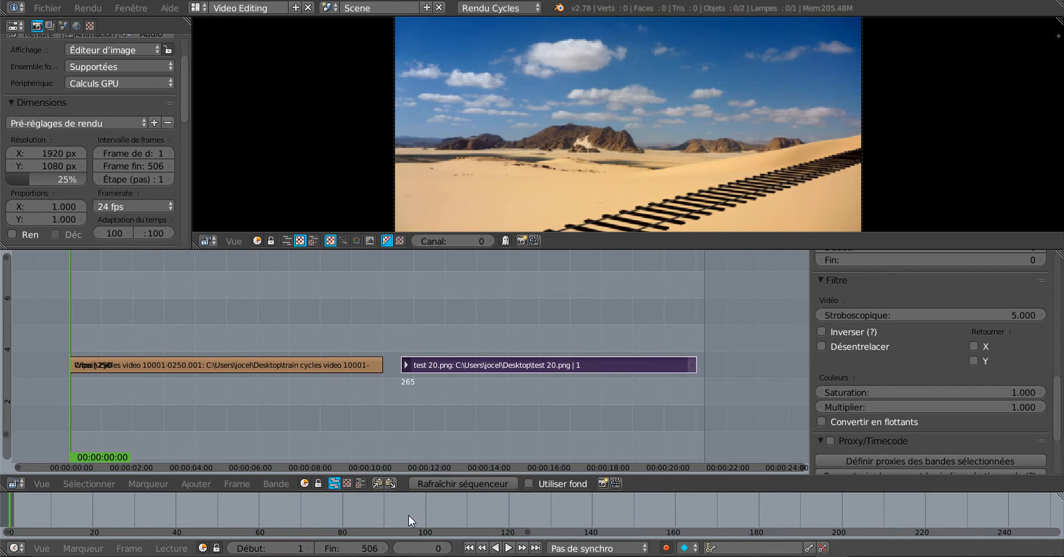
left_click(508, 548)
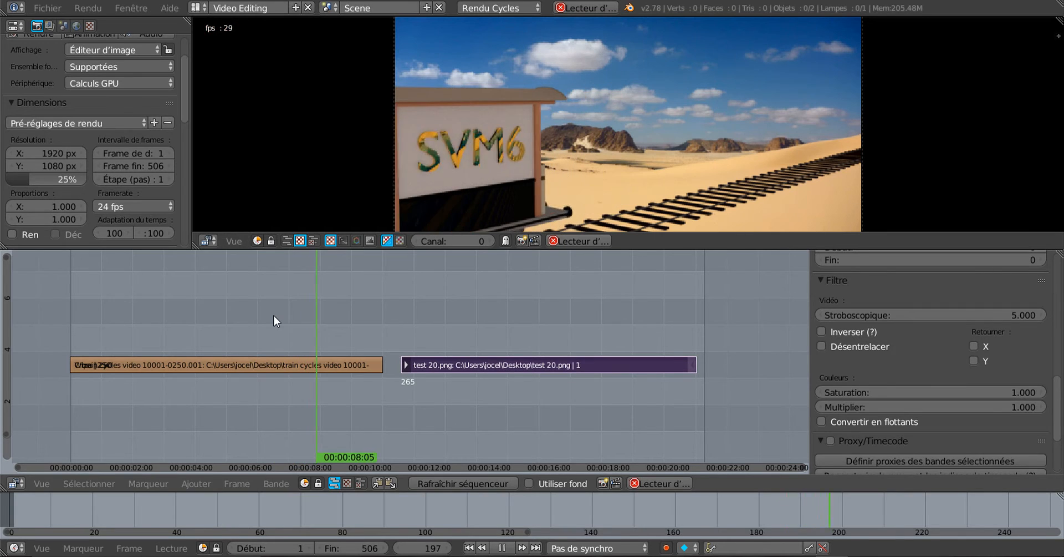
left_click_drag(342, 311, 181, 319)
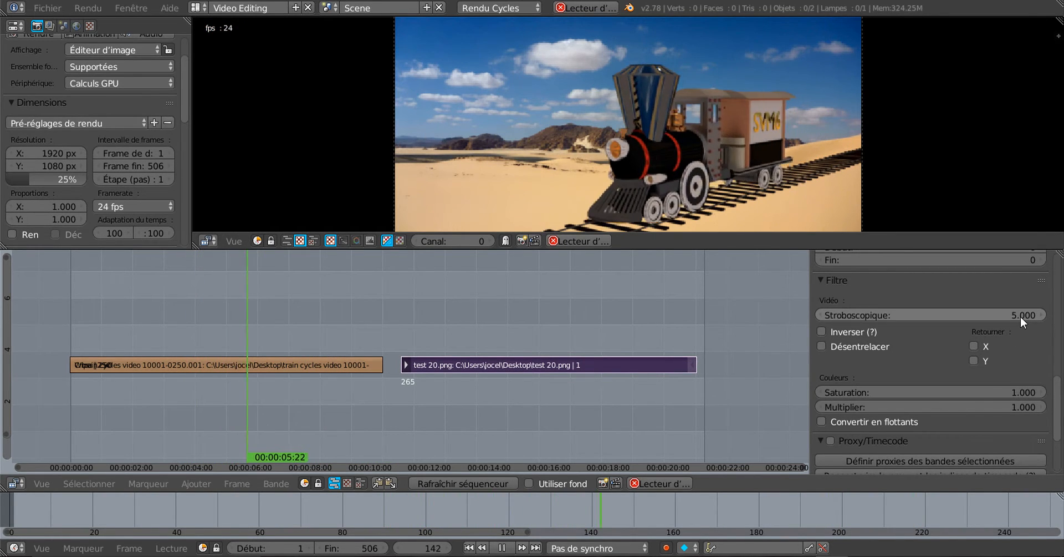
Step: Set the image strip's Stroboscopique filter to 10.8, replay the train section, and return to frame 0
left_click_drag(1020, 316, 1054, 316)
left_click(98, 314)
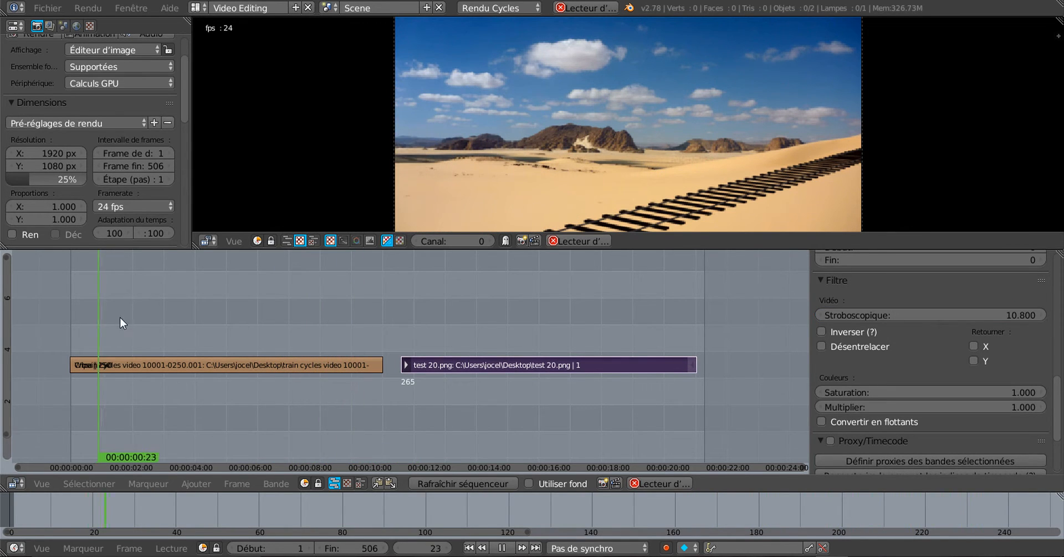
scroll(872, 318, "up", 2)
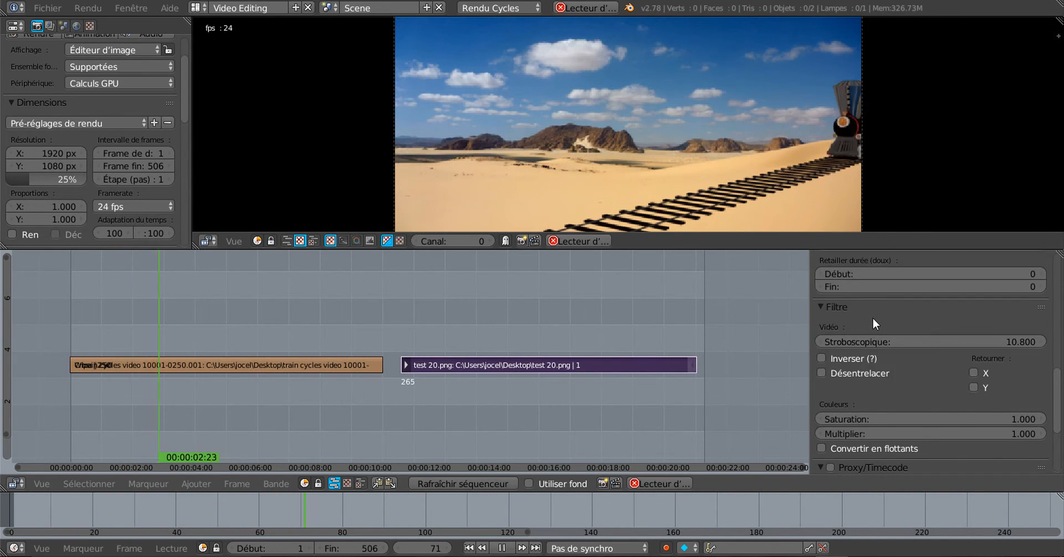
scroll(873, 317, "up", 2)
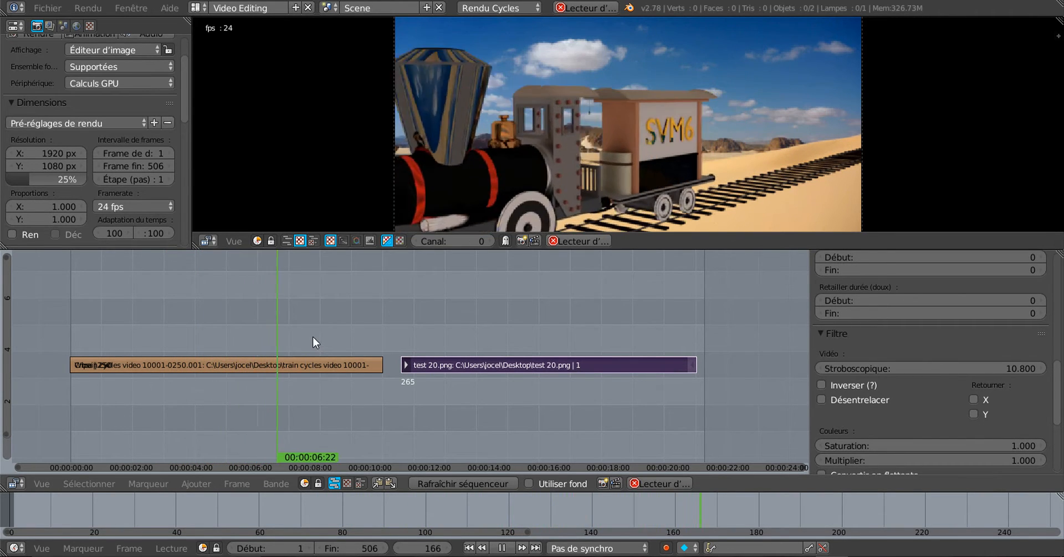
left_click(503, 547)
left_click_drag(350, 324, 144, 315)
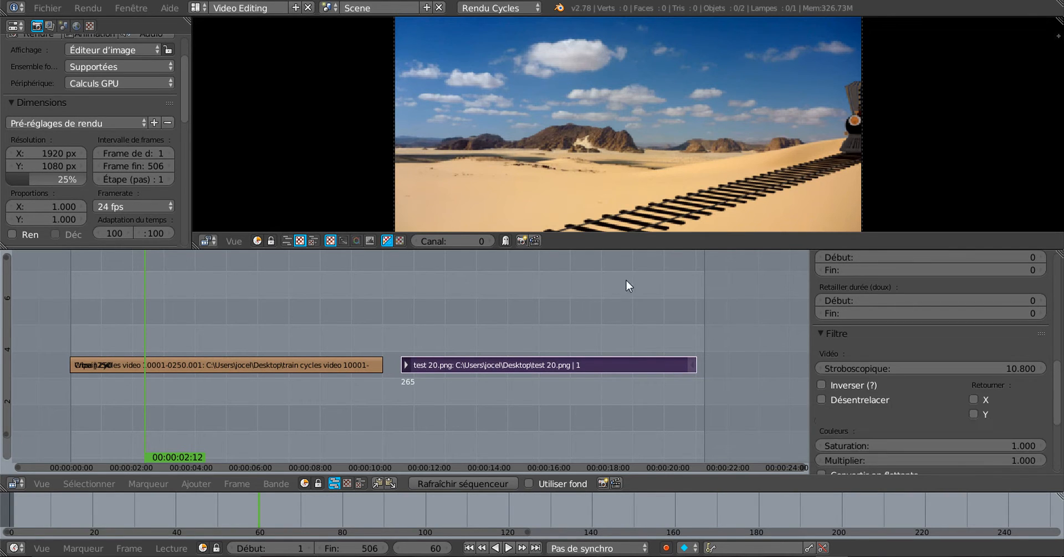
left_click_drag(166, 324, 69, 325)
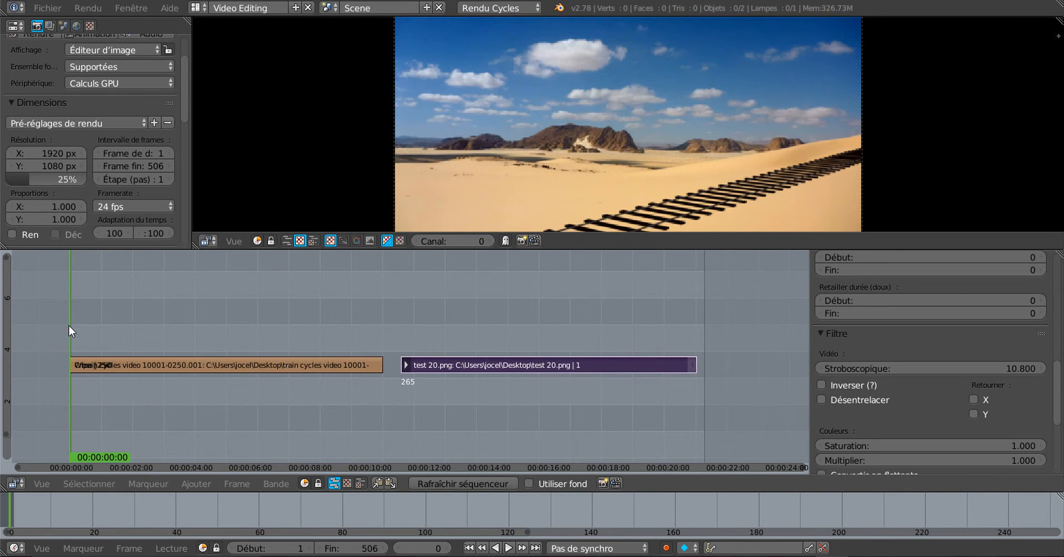
Step: Set the train video strip's Stroboscopique filter to 7.8, play it from frame 0, and scrub back to frame 10
left_click(129, 365)
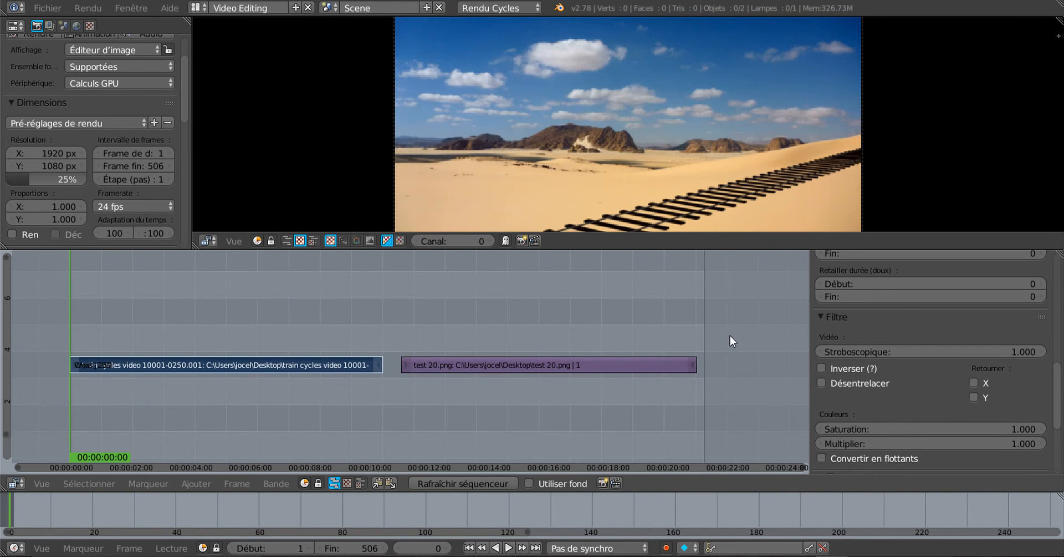
mouse_move(1022, 352)
left_mouse_down()
mouse_move(1059, 351)
mouse_move(1004, 351)
left_mouse_up()
left_click_drag(71, 304, 55, 318)
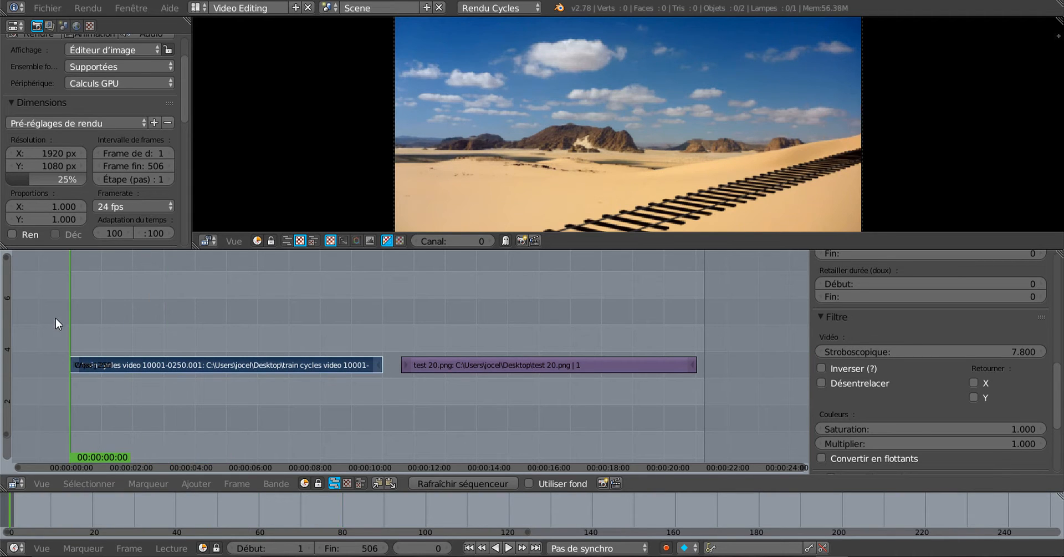
left_click(508, 547)
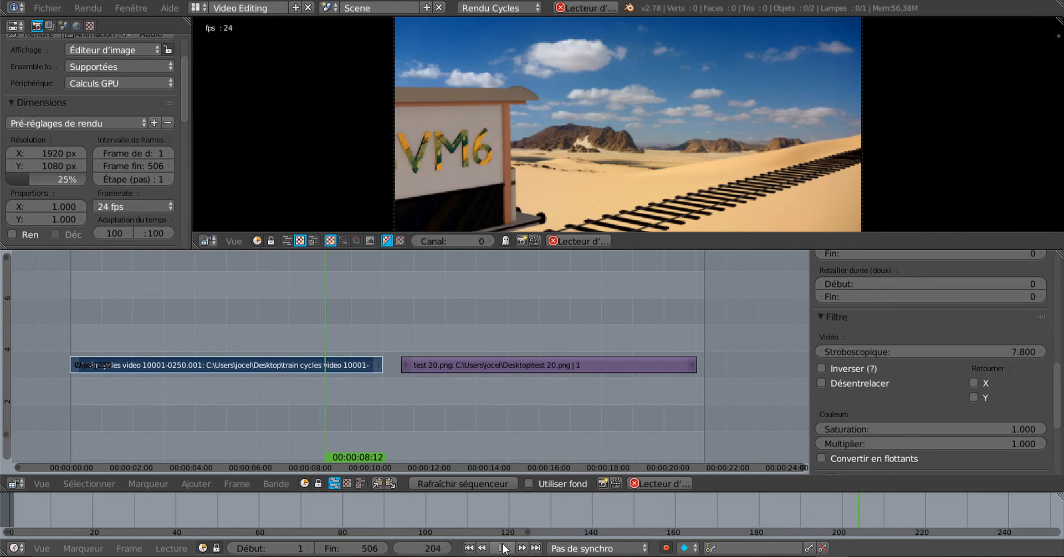
key("alt+a")
left_click_drag(341, 311, 82, 318)
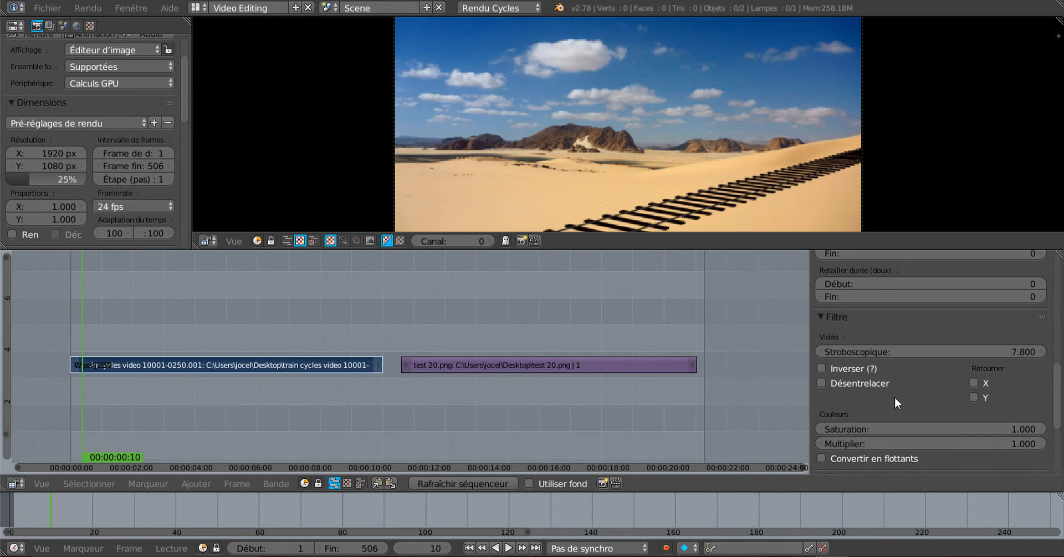
Step: Flip the train video strip along X, play it, and scrub back to frame 51
left_click(974, 382)
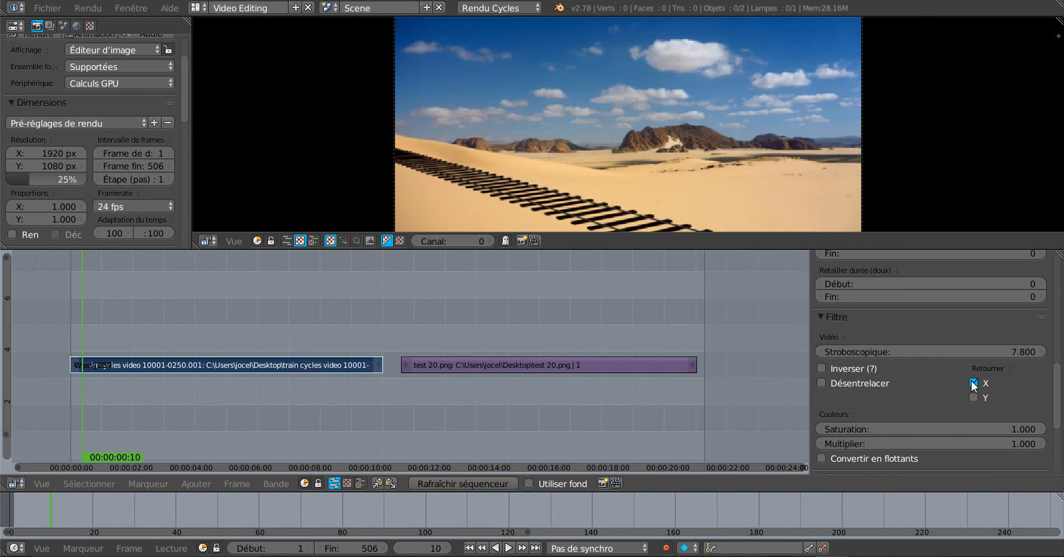
key("alt+a")
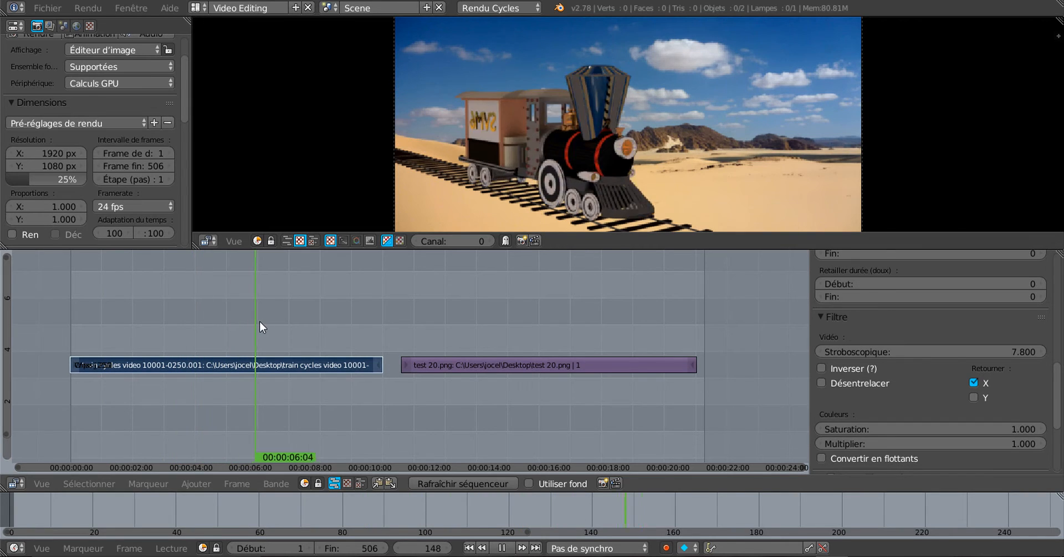
left_click_drag(266, 326, 134, 335)
key("alt+a")
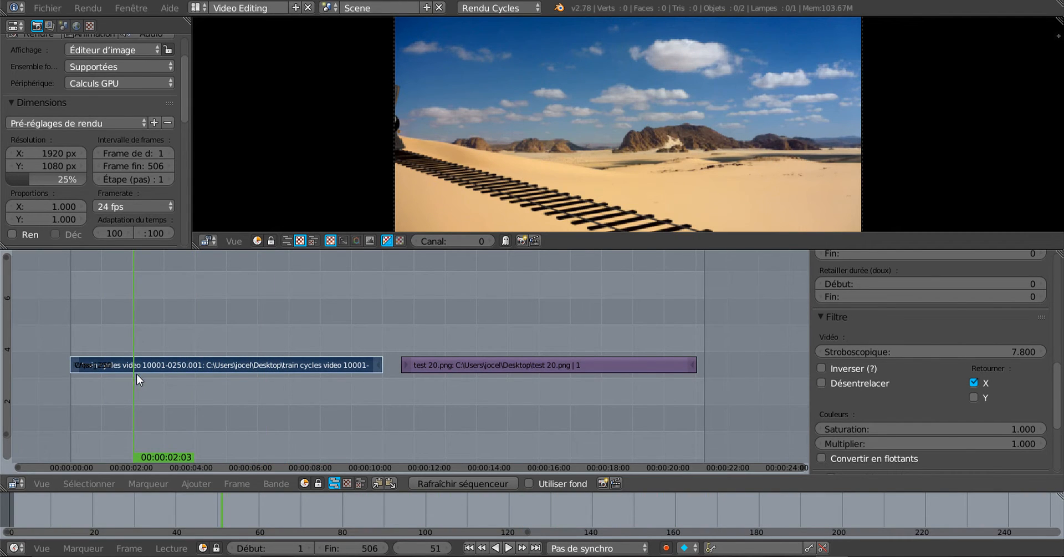
Step: Delete the test 20.png image strip and select the train video strip
right_click(437, 365)
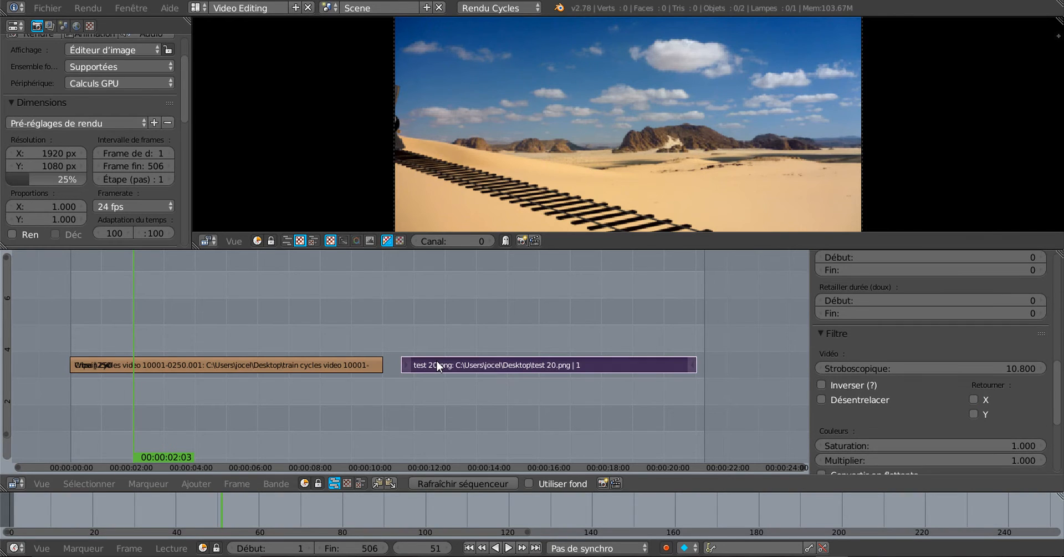
key("x")
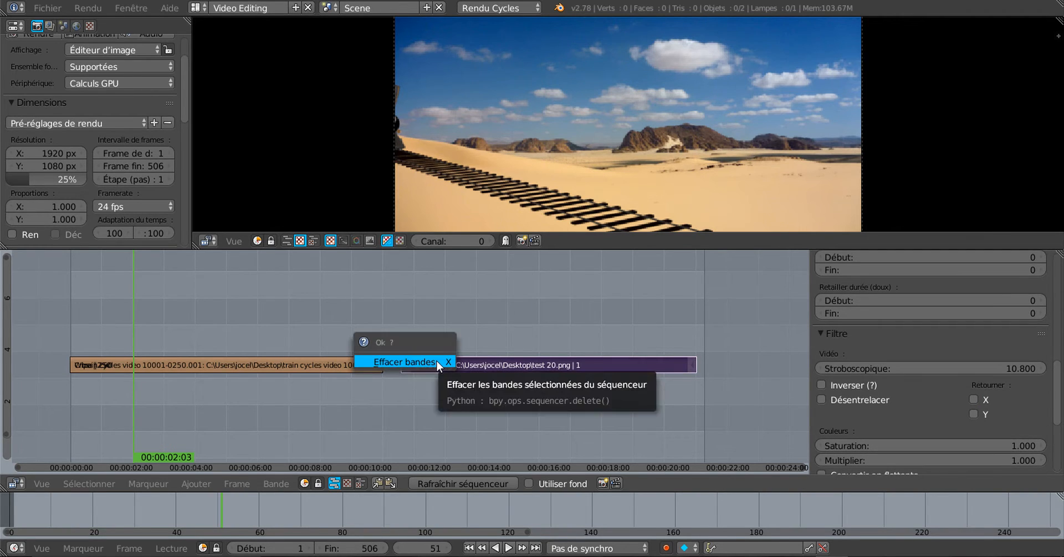
left_click(437, 361)
right_click(218, 370)
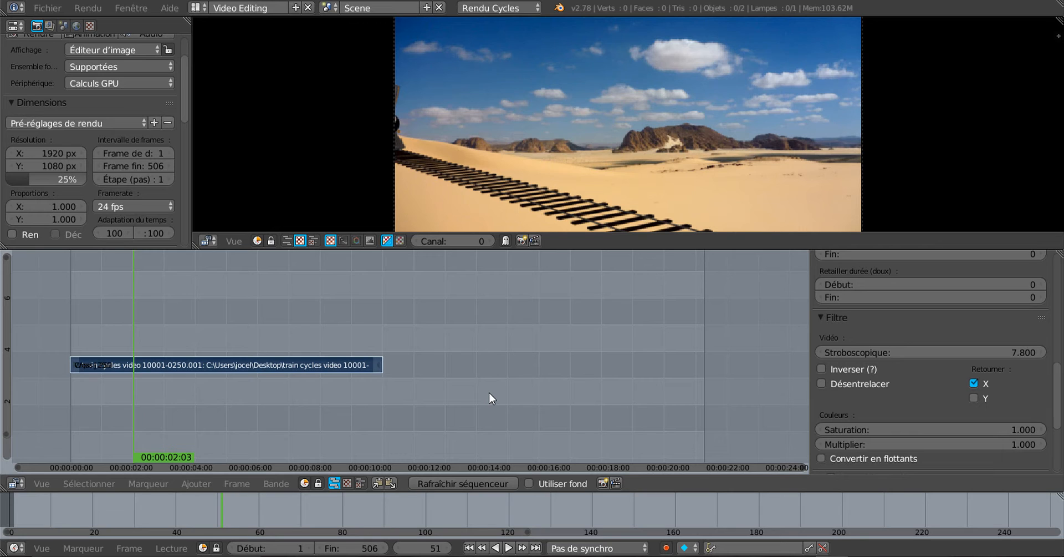
Step: Duplicate the train video strip onto channel 6 just after the original, and play across both strips
key("shift+d")
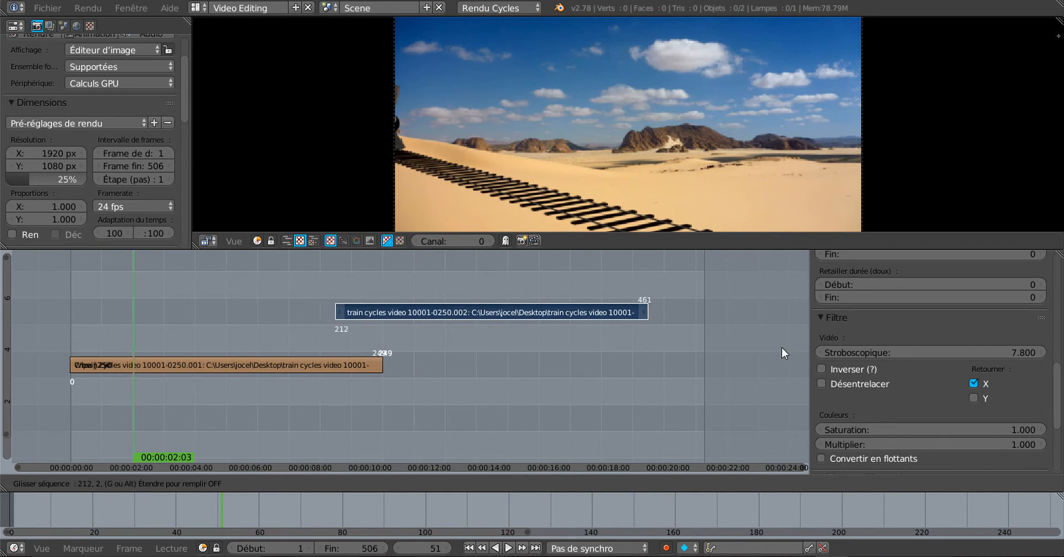
left_click(803, 352)
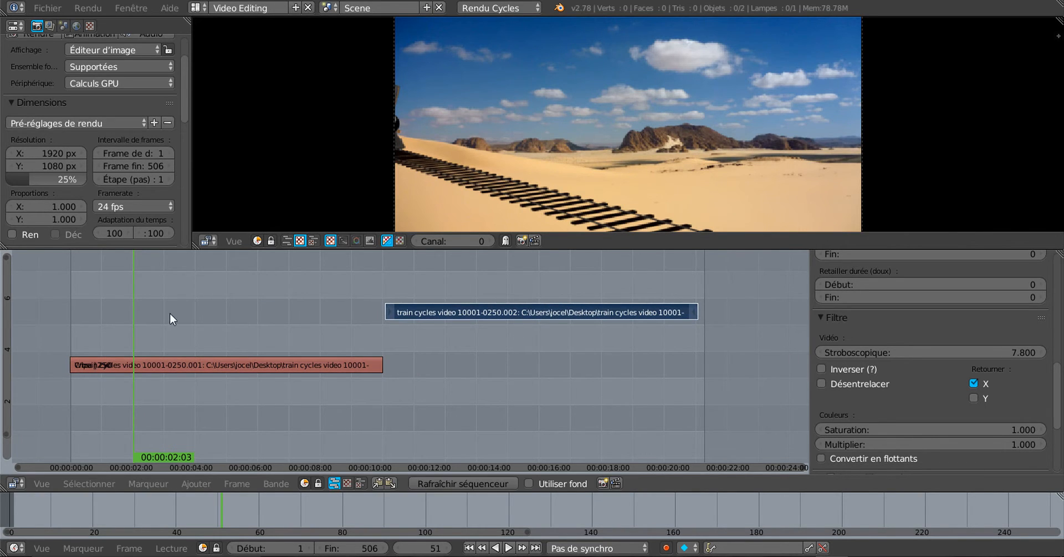
key("alt+a")
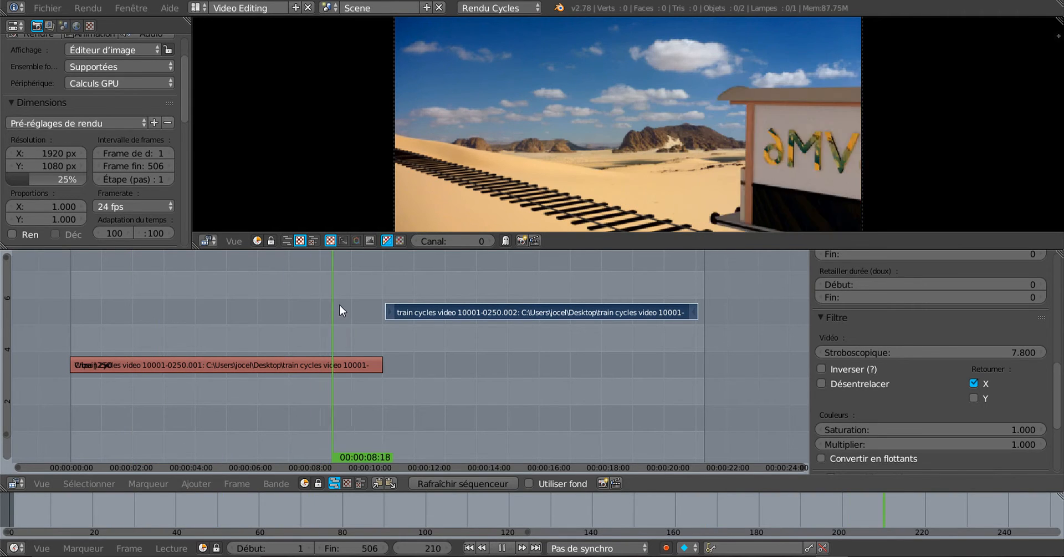
key("alt+a")
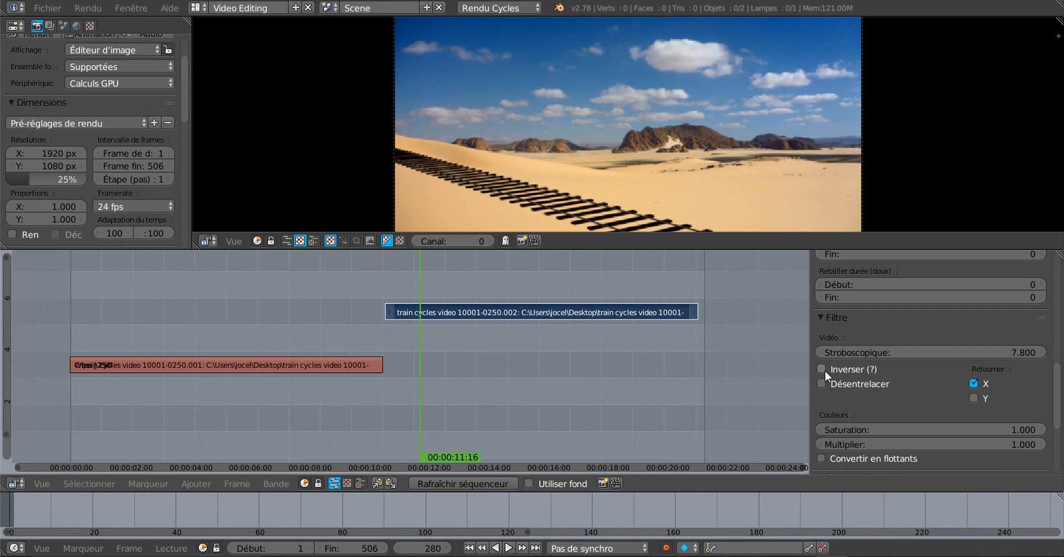
Step: Turn off the duplicate strip's X flip, scrub through it to frame 332, and delete the duplicate
left_click(974, 384)
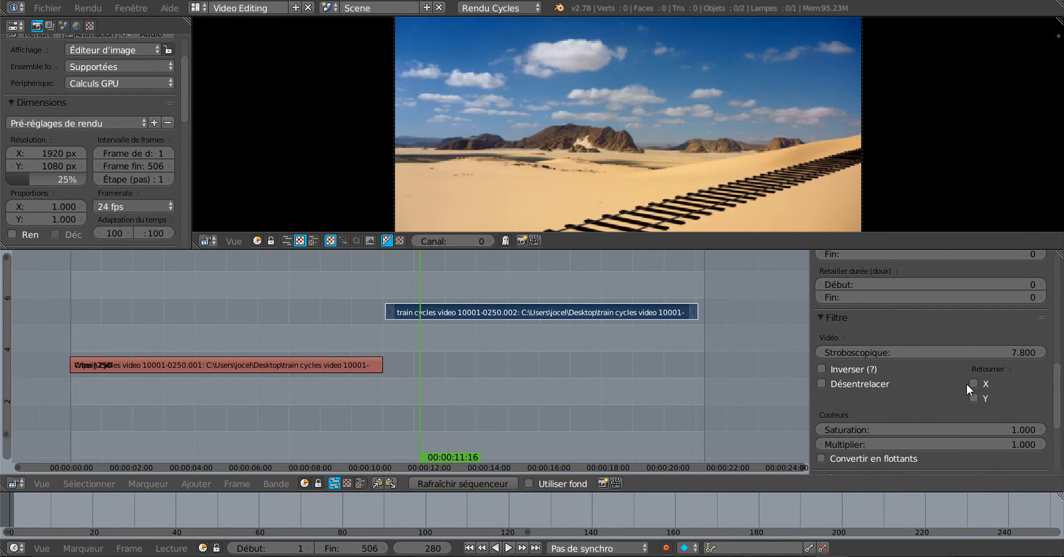
left_click_drag(410, 285, 484, 301)
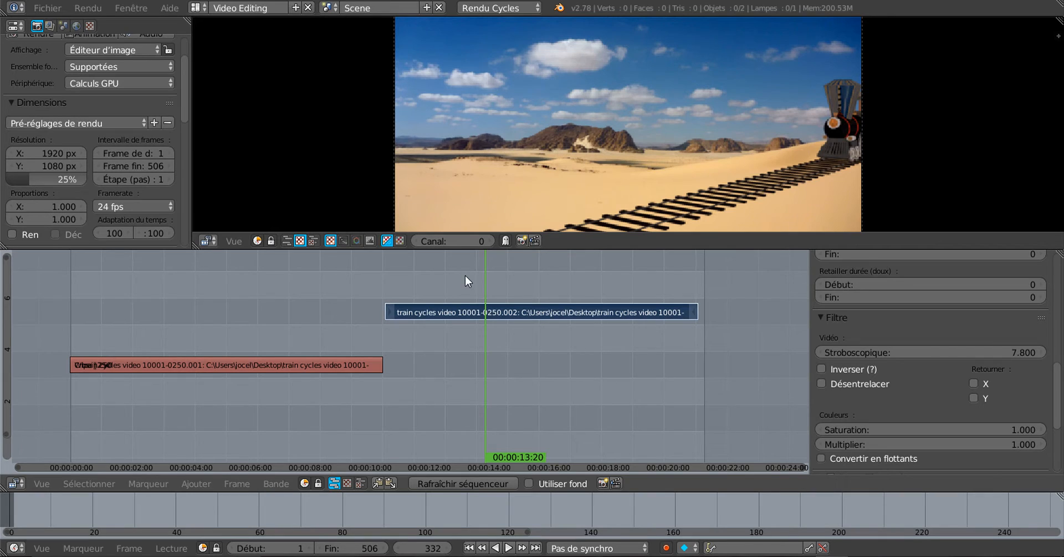
key("x")
left_click(501, 314)
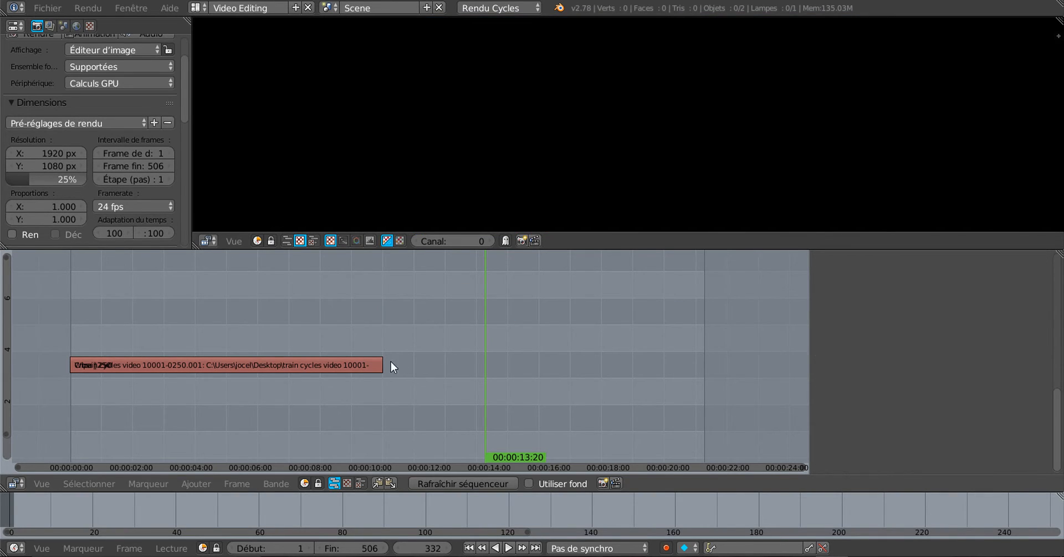
Step: Scrub back over the train strip to frame 105 and try to add a Lumineux effect with no strip selected
left_click(334, 312)
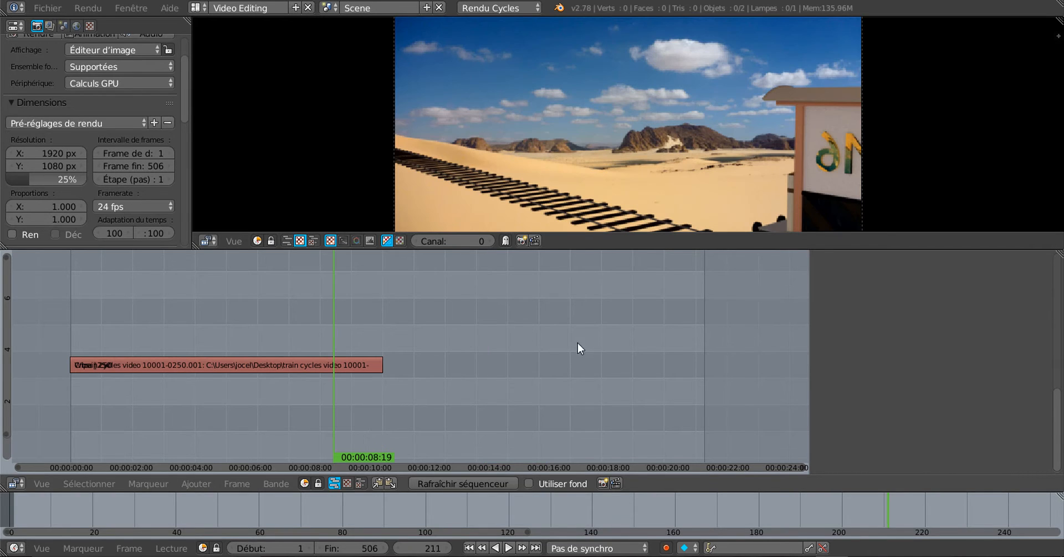
left_click(202, 338)
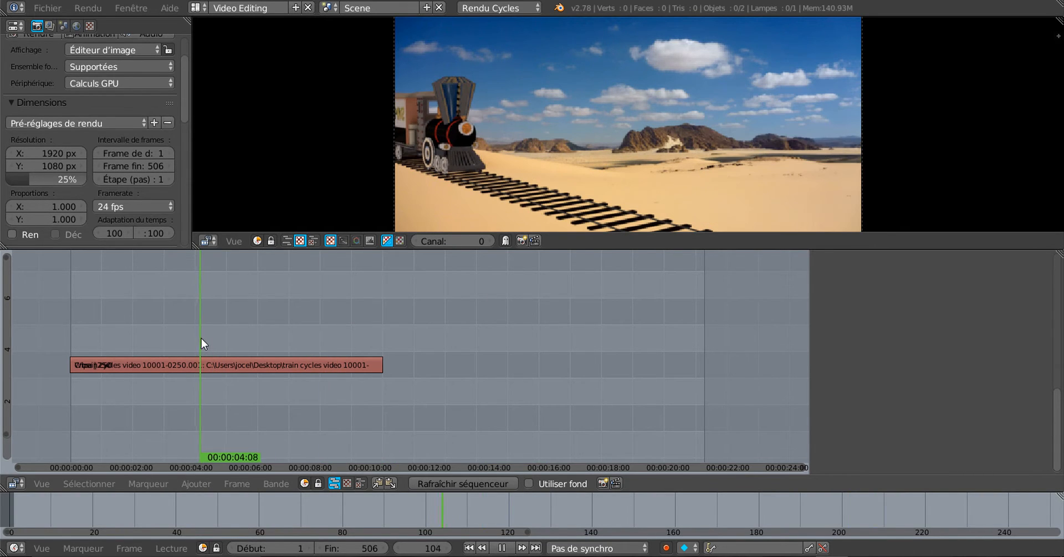
left_click(192, 483)
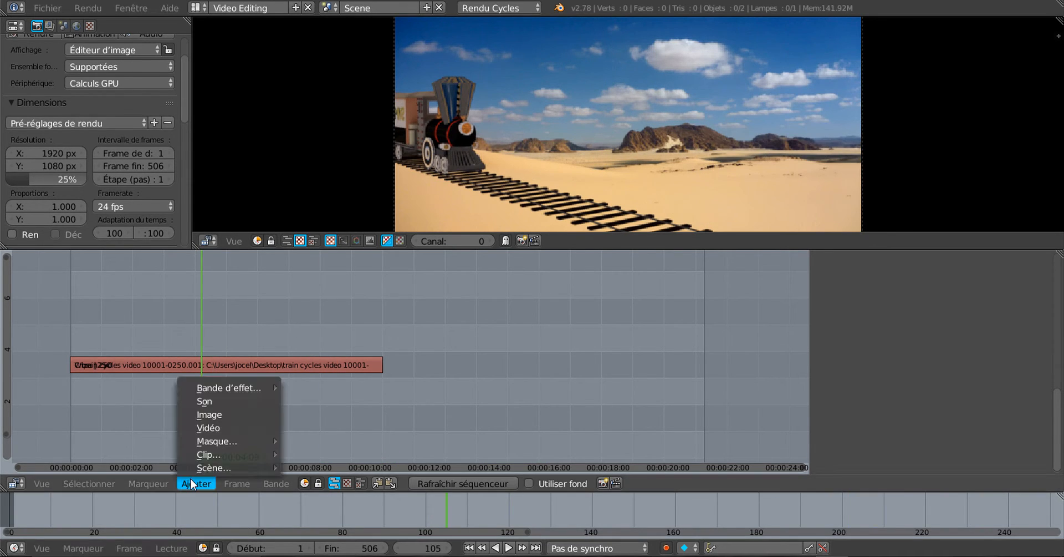
mouse_move(234, 388)
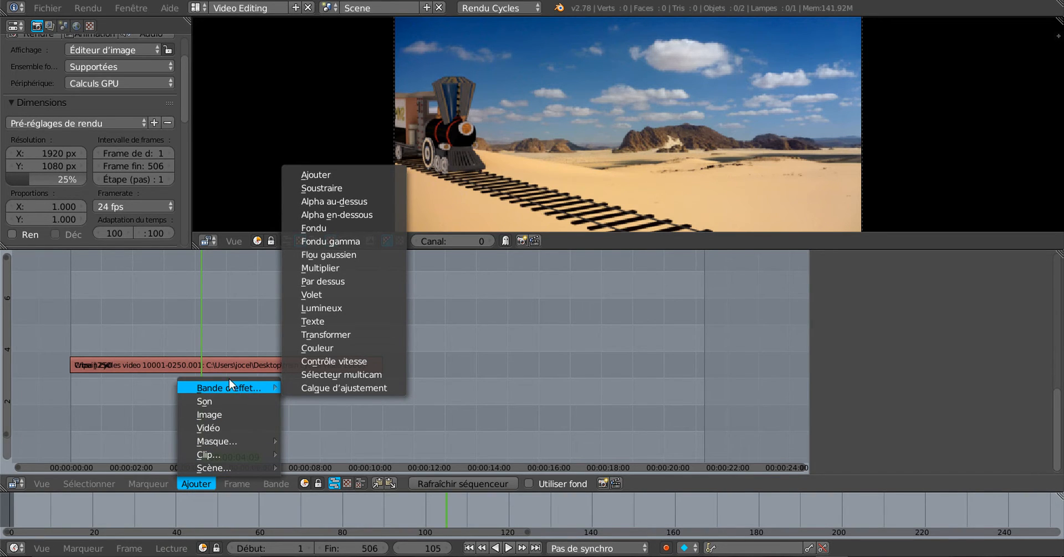
left_click(327, 308)
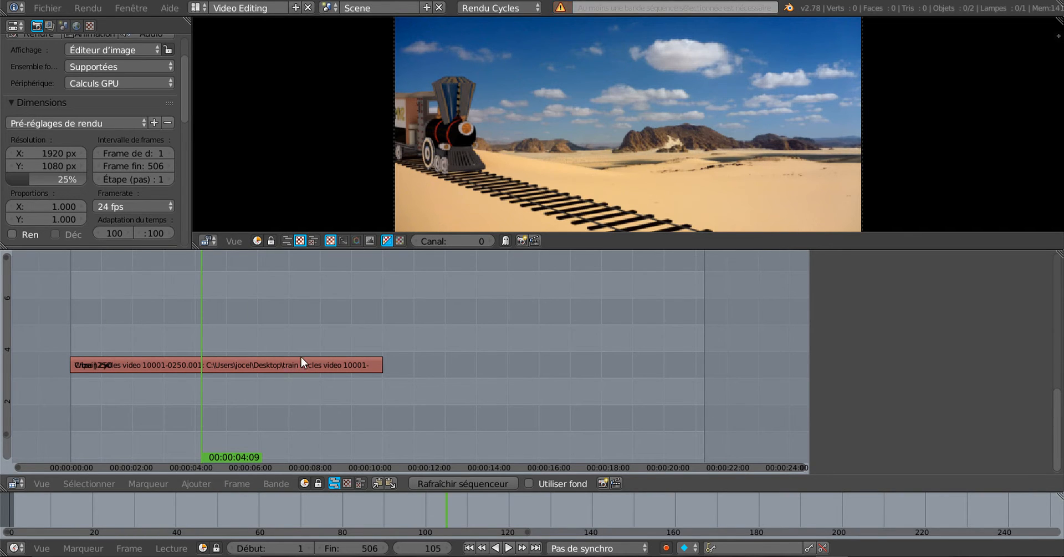
Step: Select the train video strip, add a Lumineux effect strip to it, and slightly widen the strip properties area
right_click(262, 366)
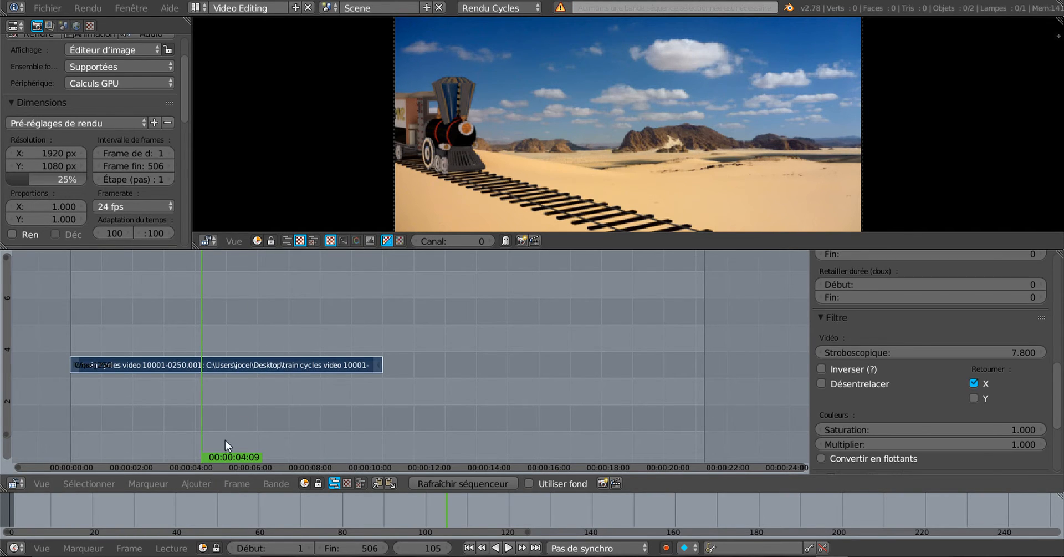
left_click(192, 483)
mouse_move(218, 386)
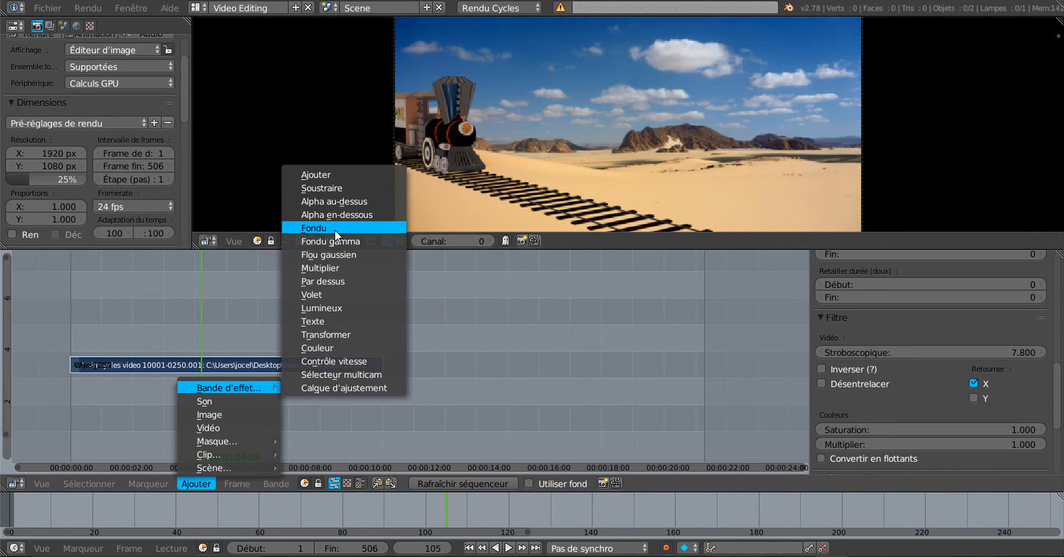
left_click(322, 307)
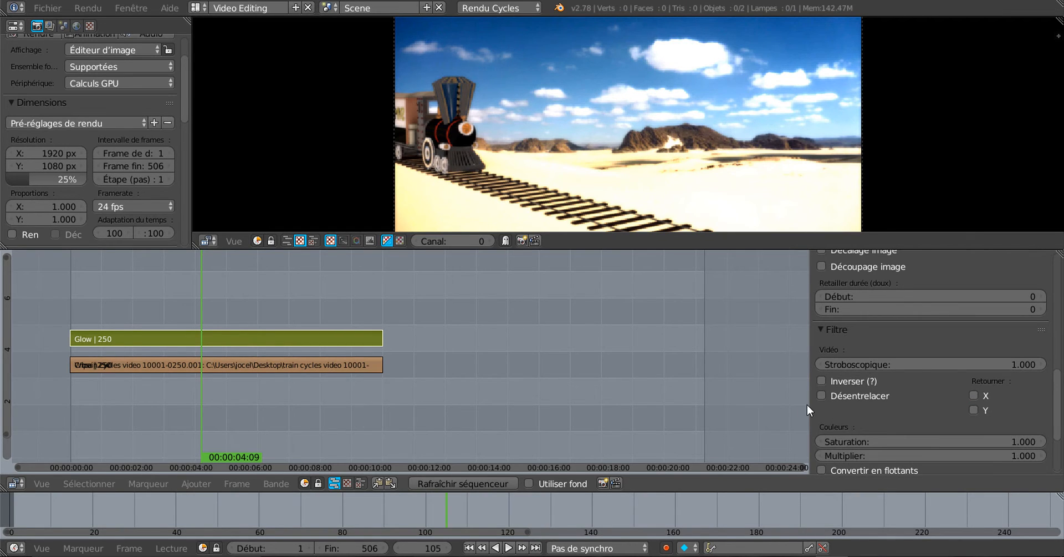
left_click_drag(808, 404, 784, 404)
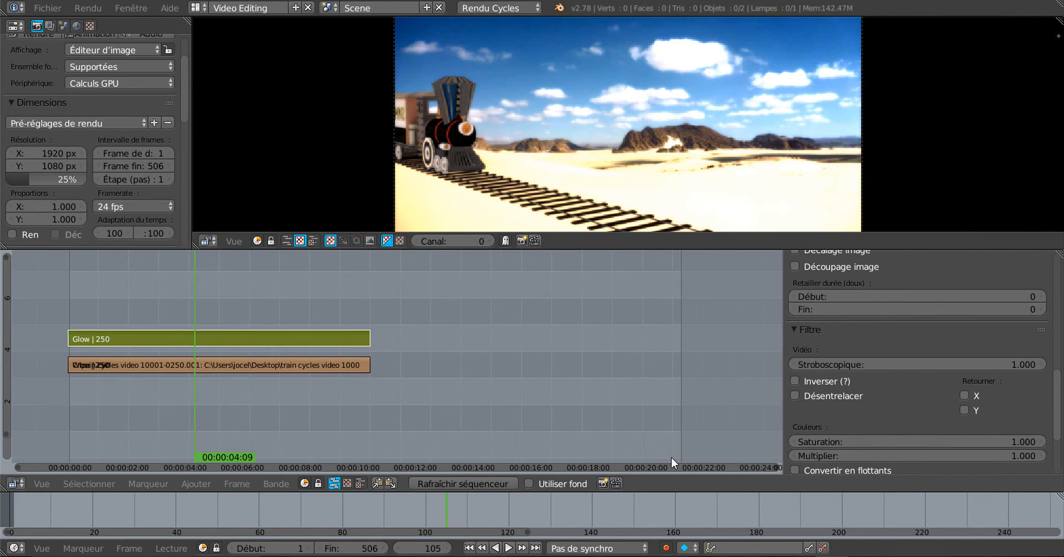
Step: Play and scrub the train section with the glow effect, ending at frame 143, and review the Glow strip's properties
key("alt+a")
key("alt+a")
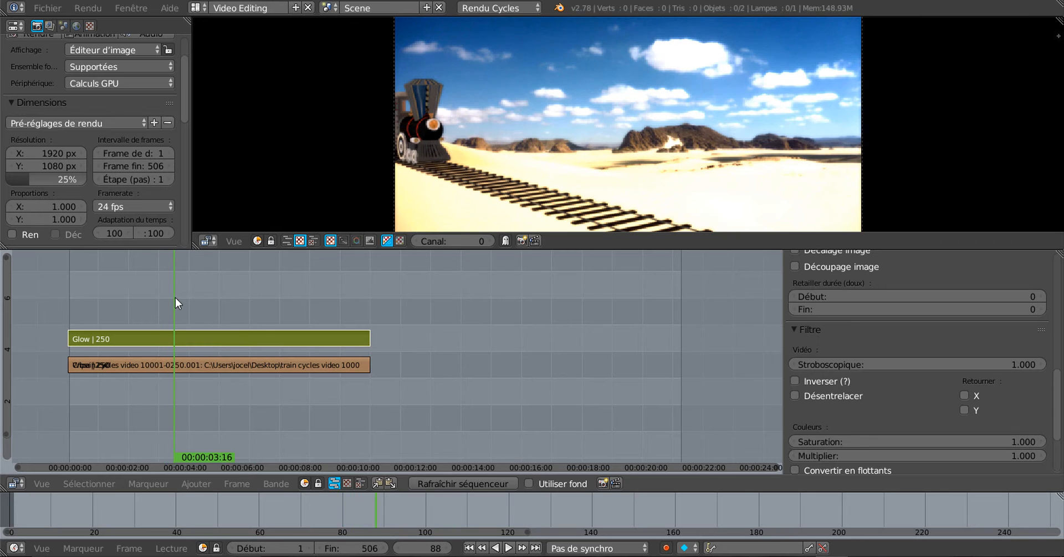
scroll(590, 166, "up", 1)
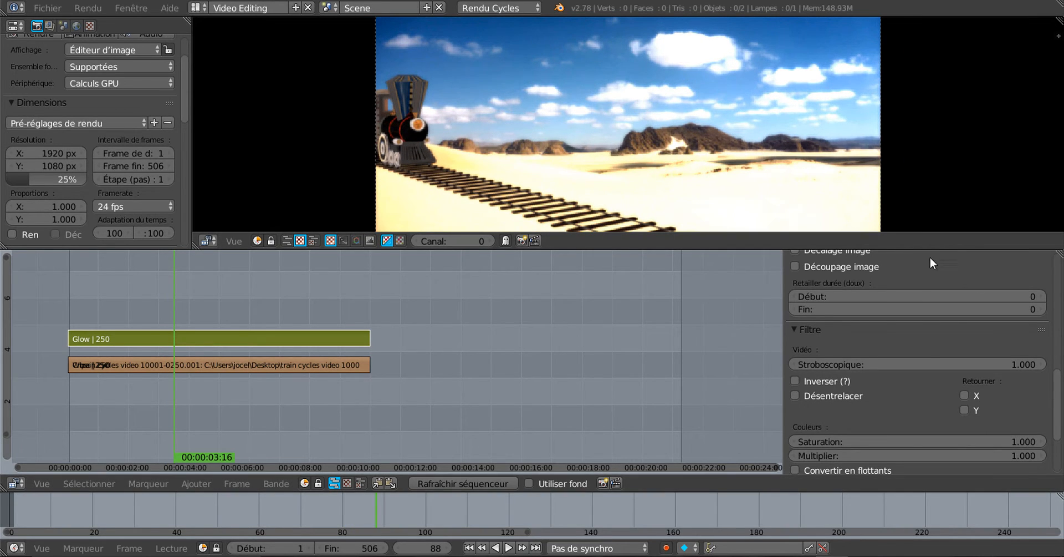
scroll(1059, 393, "up", 15)
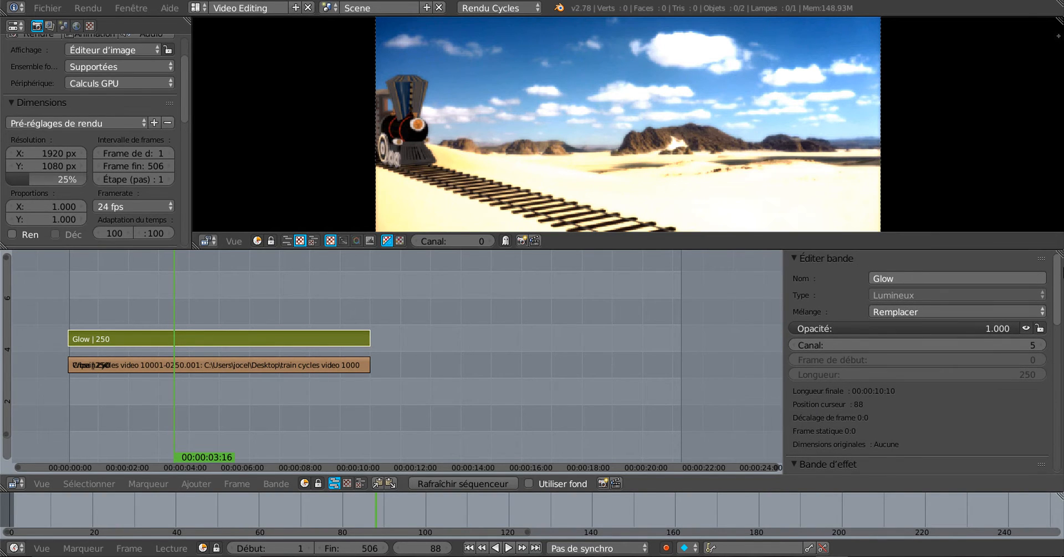
scroll(1048, 268, "down", 2)
scroll(1048, 269, "up", 2)
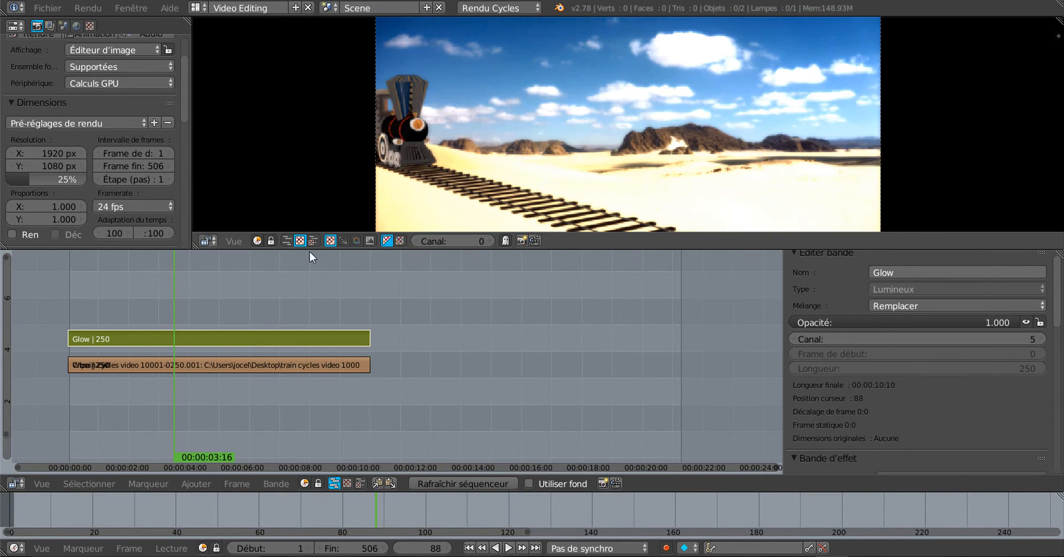
key("alt+a")
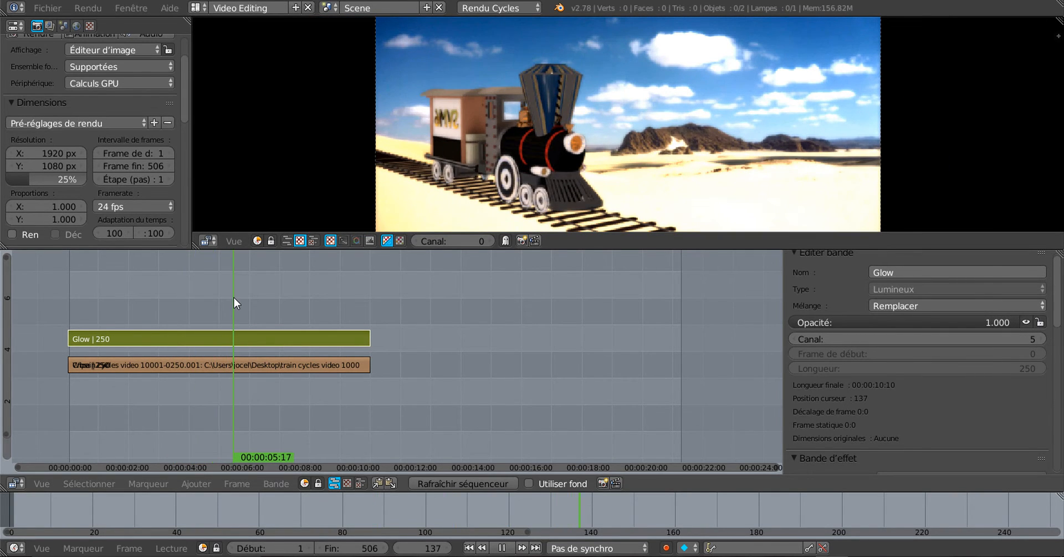
left_click_drag(234, 298, 189, 291)
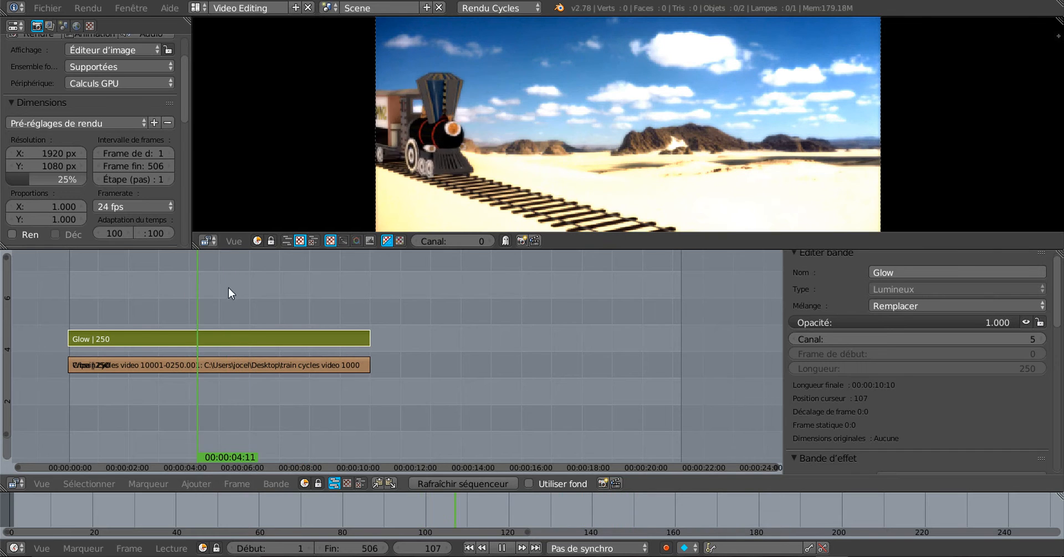
left_click(241, 285)
key("alt+a")
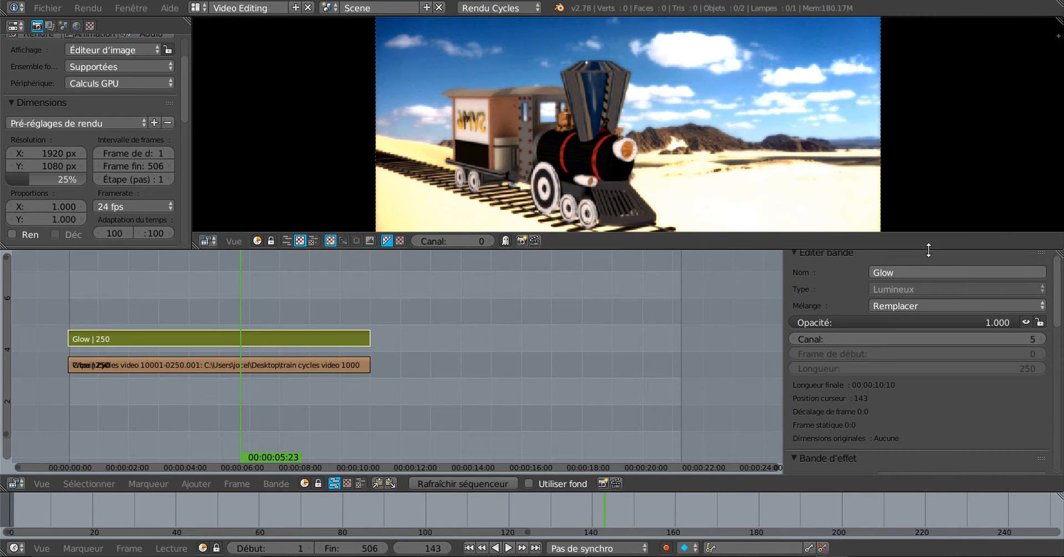
Step: Enlarge the preview area vertically and scrub to frame 133 to fit the glowing train image in view
left_click_drag(928, 255, 921, 339)
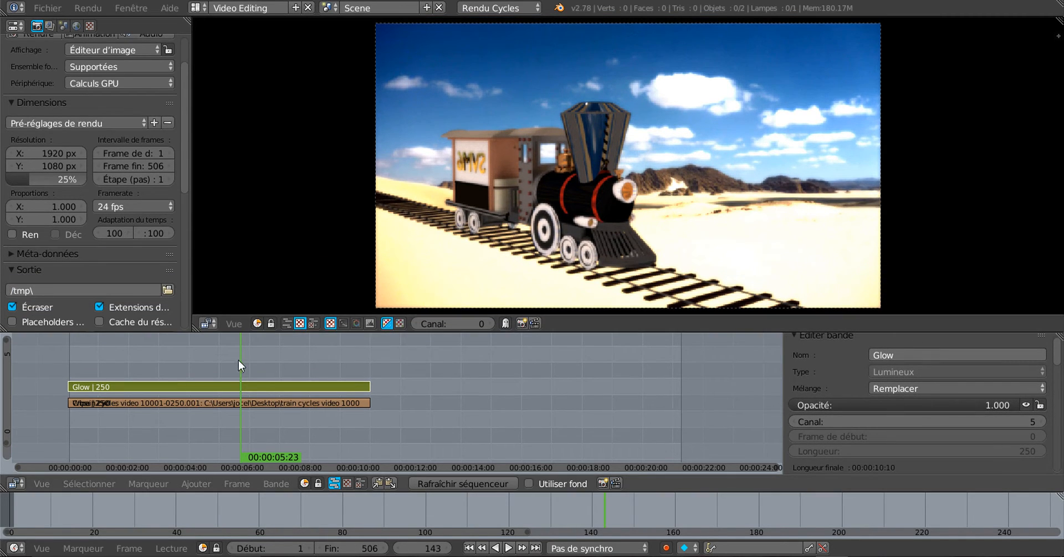
mouse_move(238, 361)
left_mouse_down()
mouse_move(145, 356)
mouse_move(228, 349)
left_mouse_up()
scroll(474, 174, "up", 1)
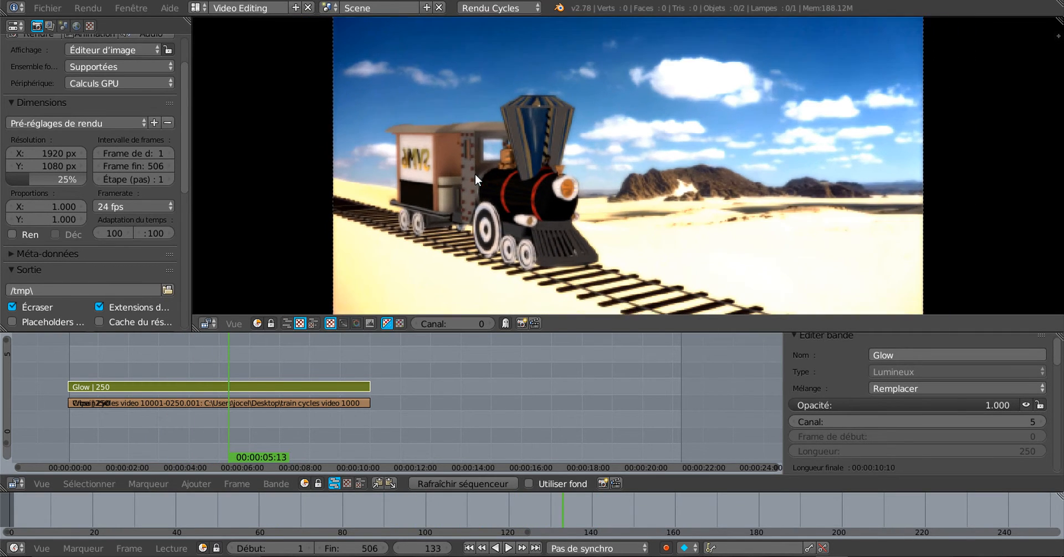
scroll(474, 174, "down", 2)
scroll(482, 160, "up", 1)
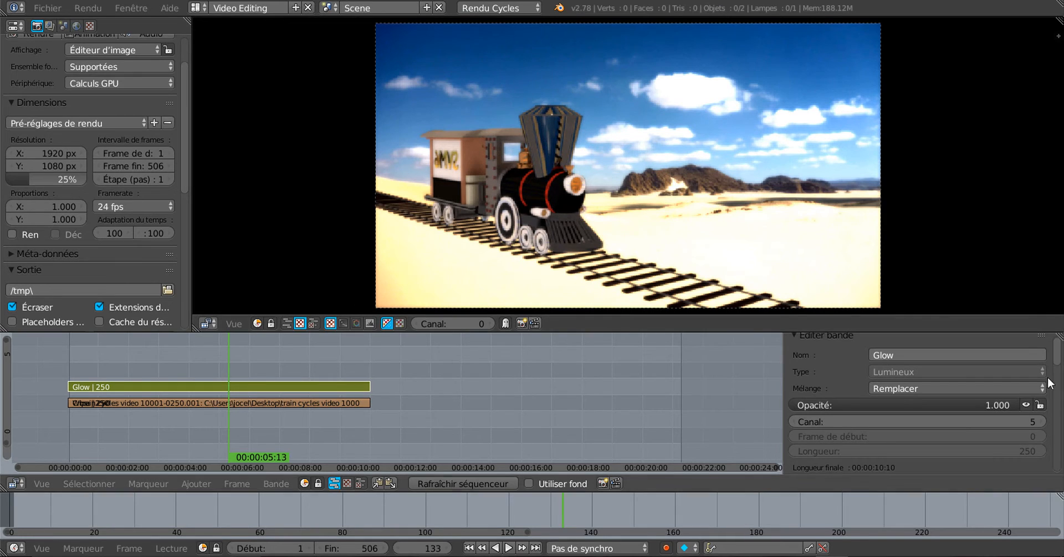
Step: Set the Glow strip's Limite to 0.279, Tronquer to 0.600 and Facteur de boost to 5.800, and replay the train section
scroll(869, 411, "down", 7)
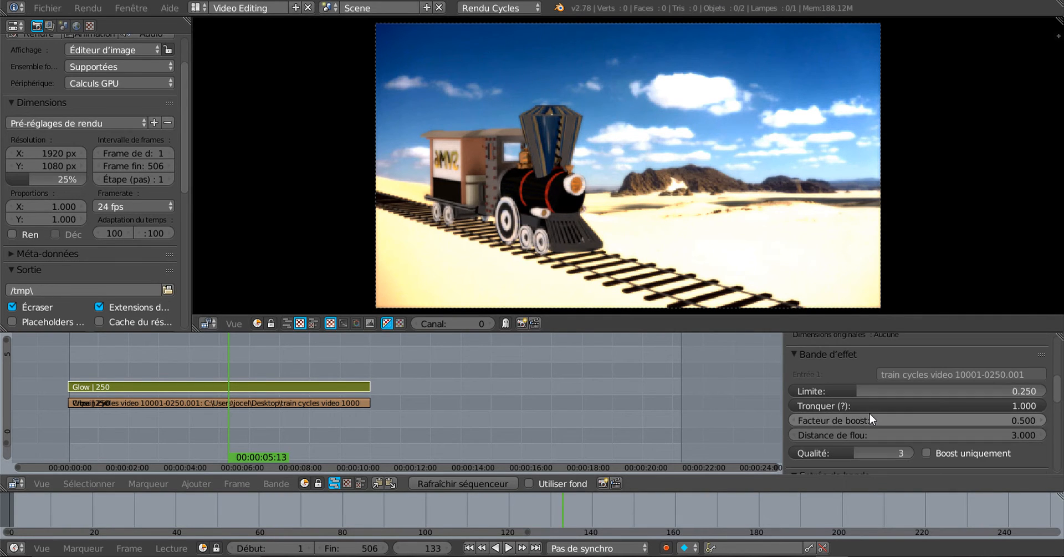
left_click_drag(853, 391, 829, 391)
left_click_drag(927, 411, 963, 405)
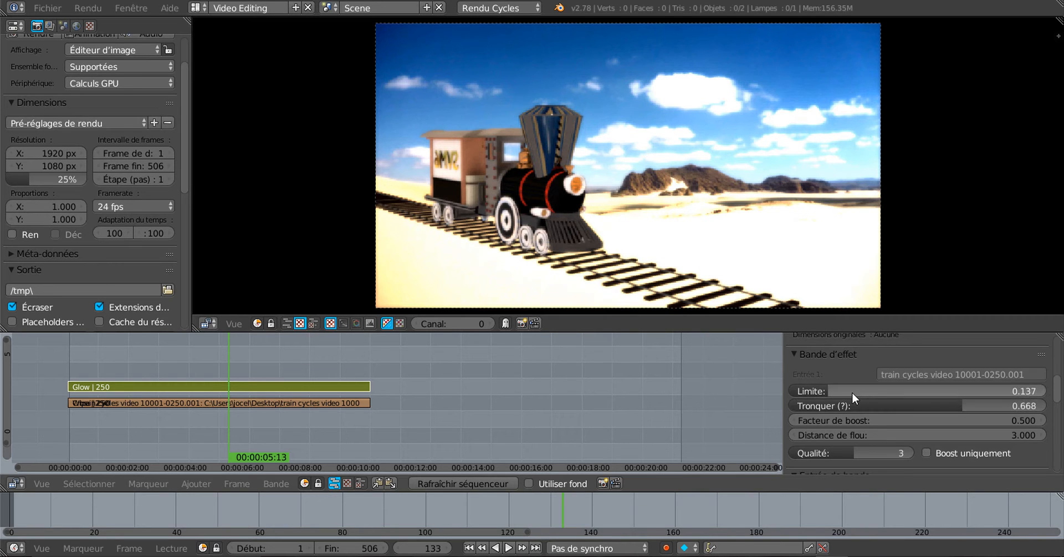
left_click_drag(851, 392, 874, 394)
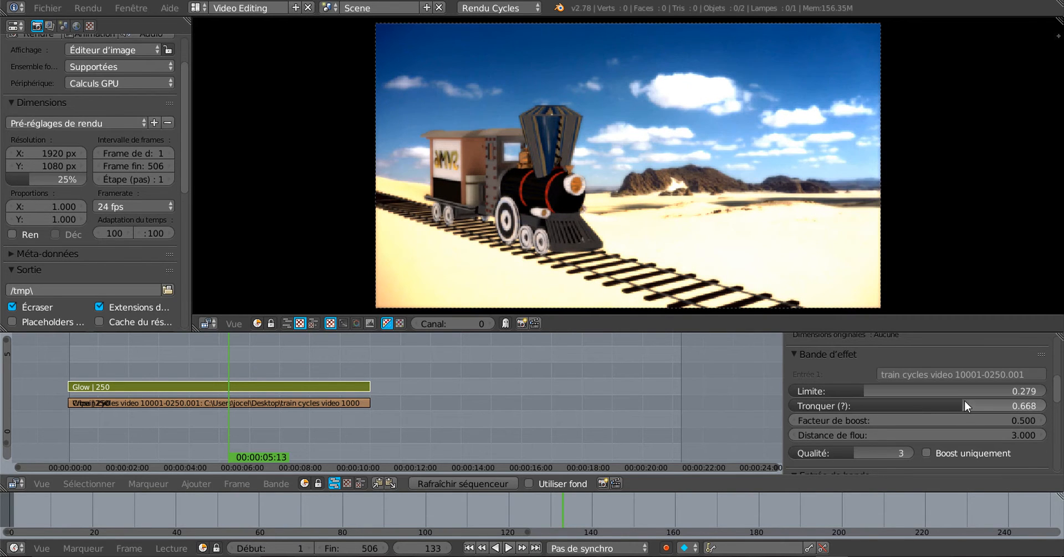
left_click_drag(948, 405, 770, 439)
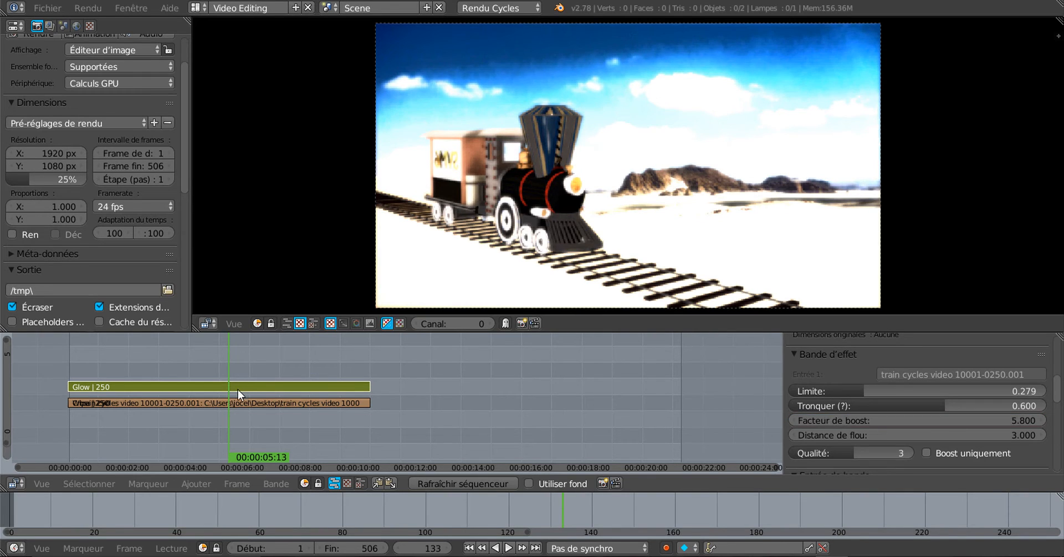
left_click_drag(227, 365, 187, 352)
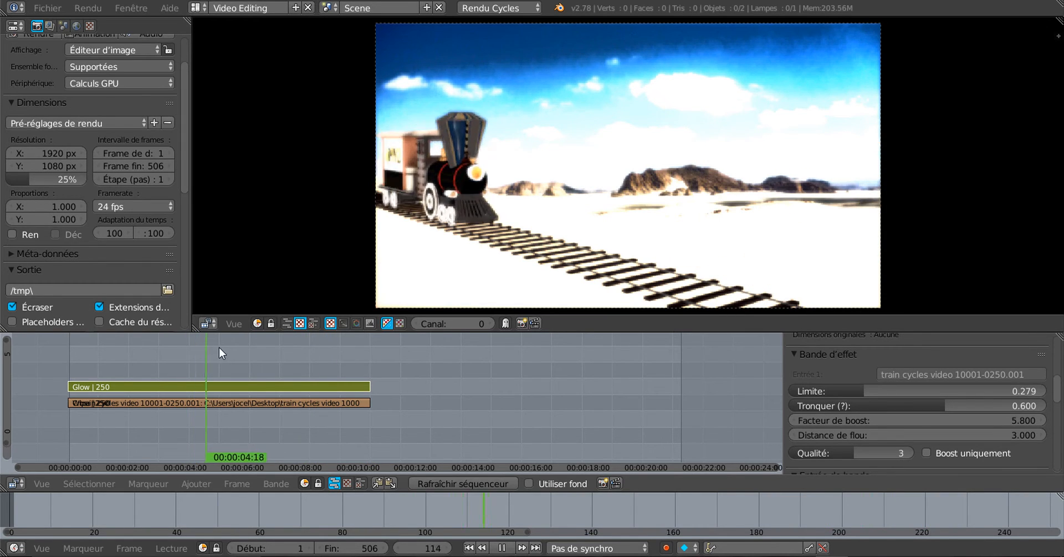
key("alt+a")
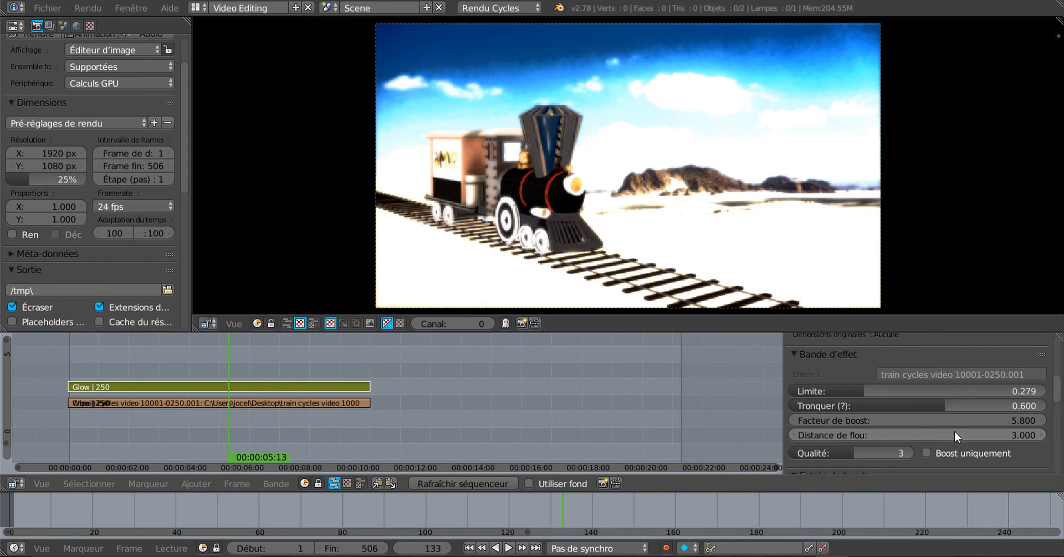
Step: Set the Glow strip's Distance de flou to 11.800 and Qualité to 4, and enable Boost uniquement
left_click_drag(935, 435, 909, 434)
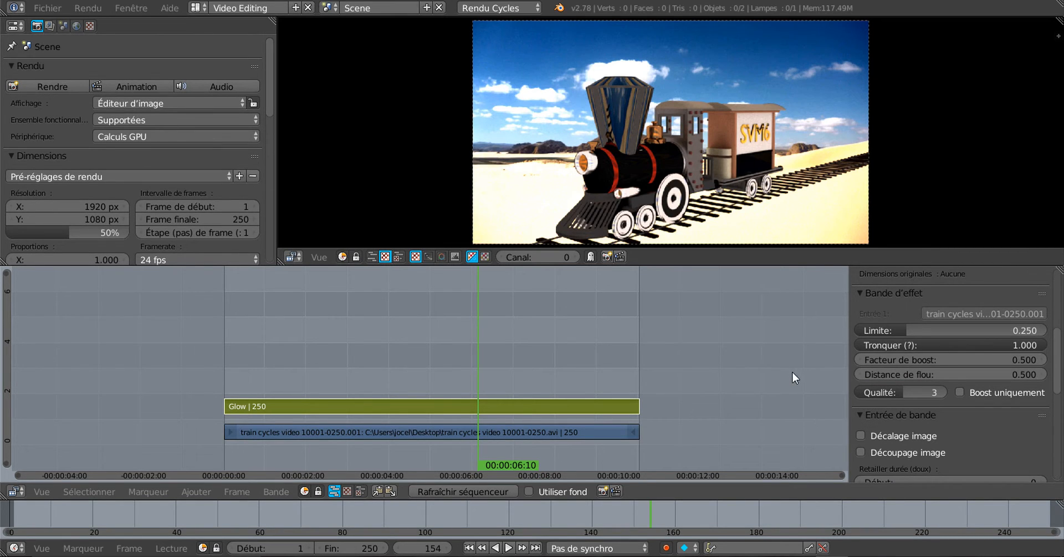
left_click_drag(941, 374, 998, 374)
left_click_drag(900, 393, 906, 393)
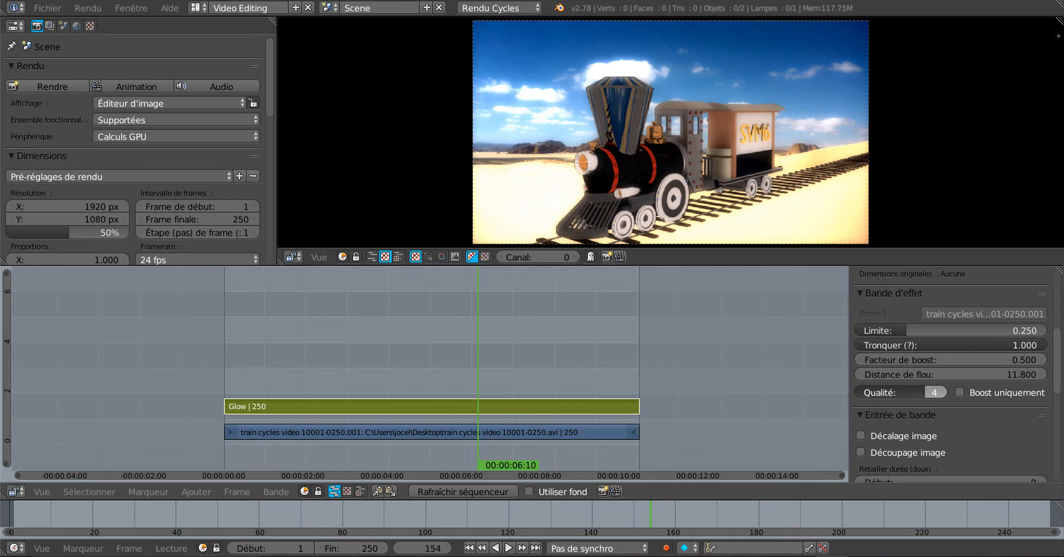
left_click(960, 392)
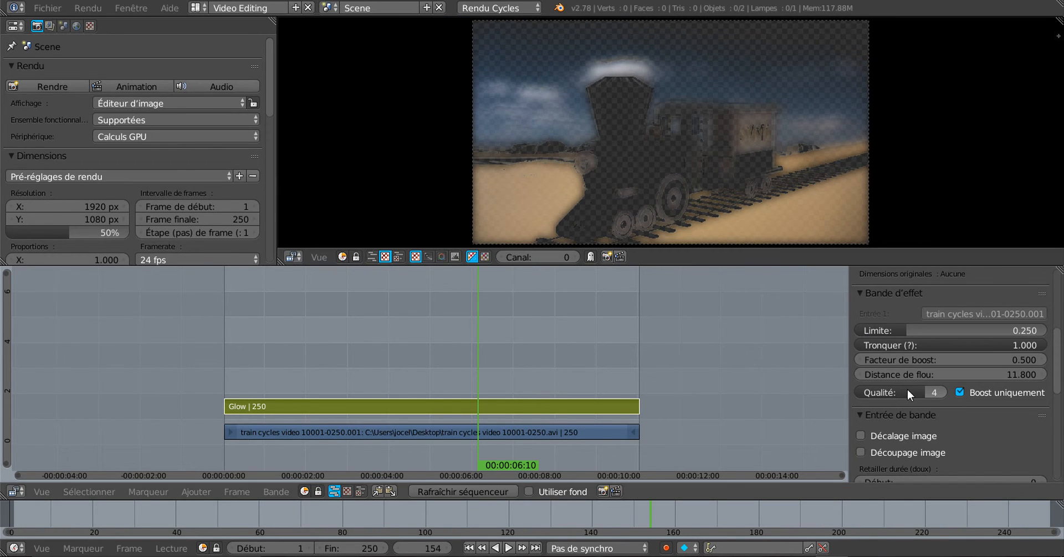
Step: Set the Glow strip's Qualité to 3 and inspect the blurred train image up close in the preview
mouse_move(907, 388)
left_mouse_down()
mouse_move(886, 388)
mouse_move(903, 389)
left_mouse_up()
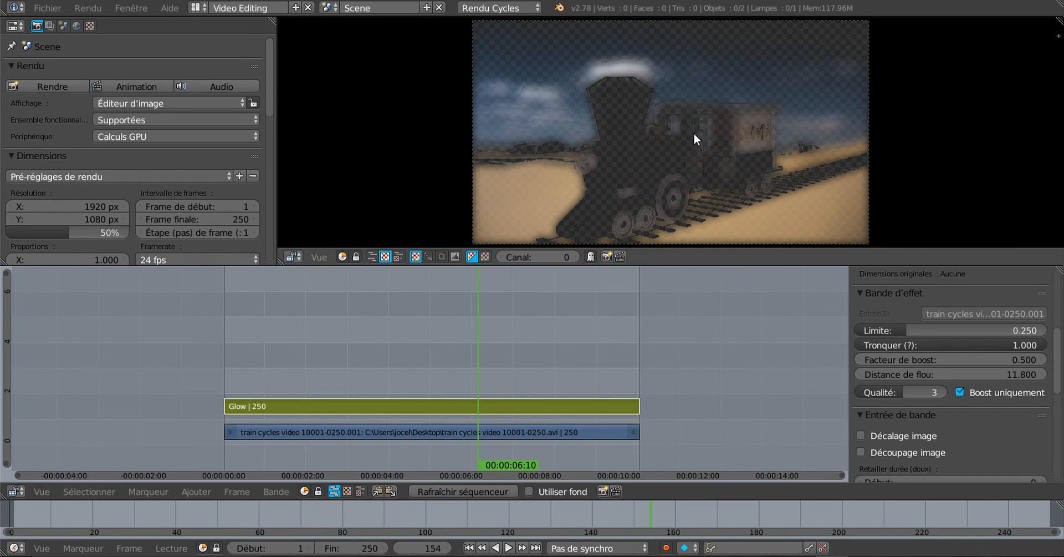
scroll(666, 86, "up", 6)
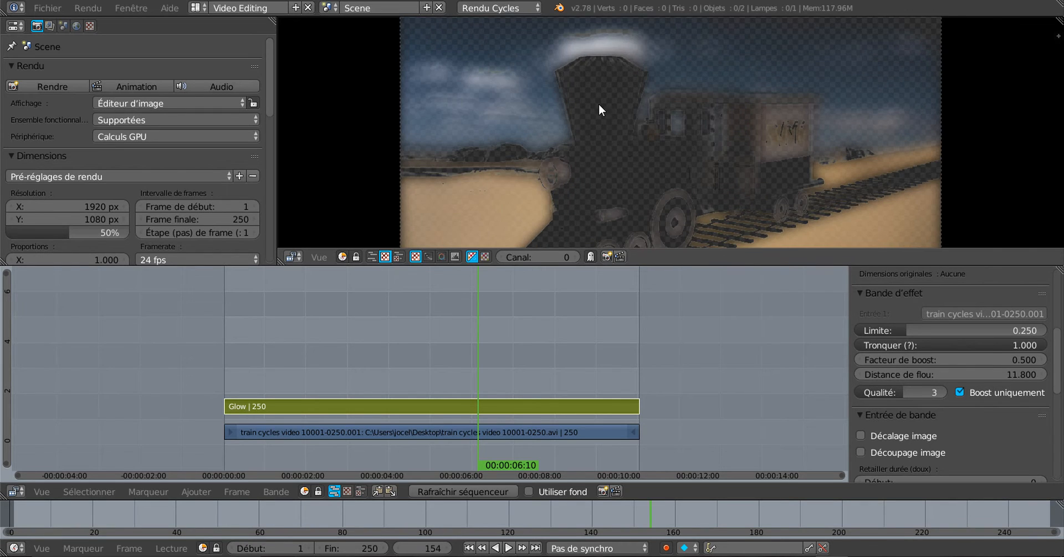
scroll(488, 76, "down", 5)
scroll(495, 72, "down", 2)
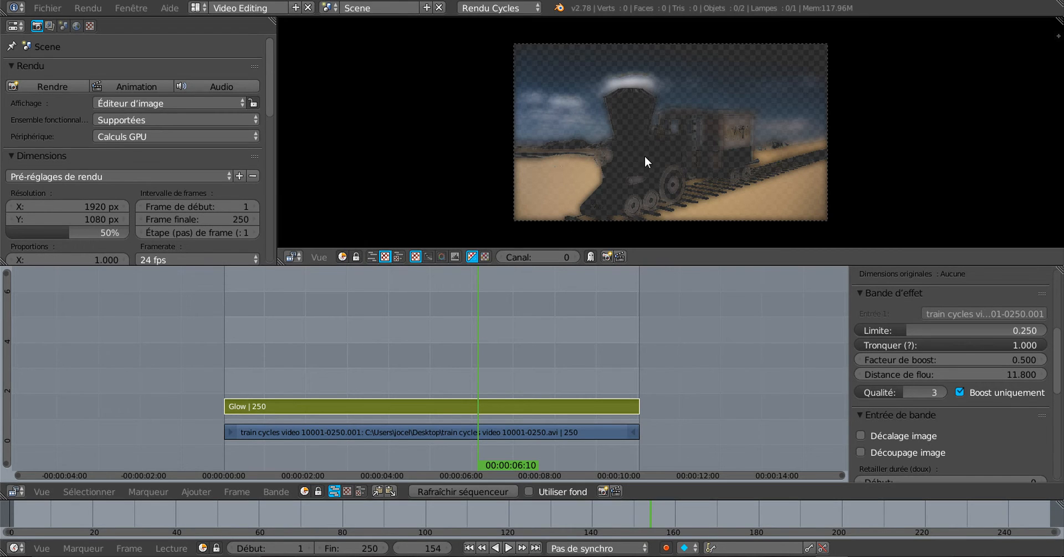
Step: Add a Couleur effect strip and move the train video with its Glow strip up four channels, above the colour strip
left_click(196, 491)
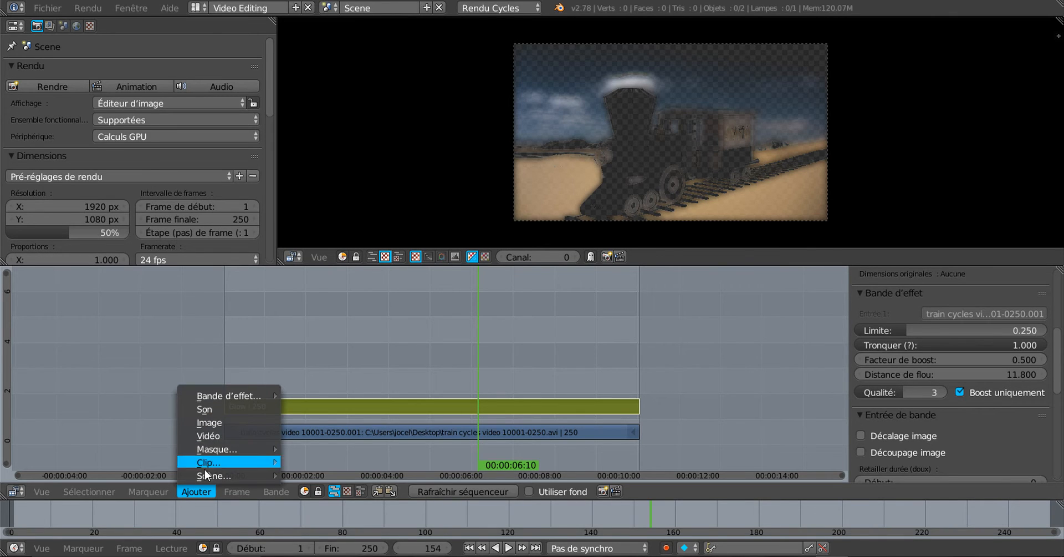
mouse_move(202, 400)
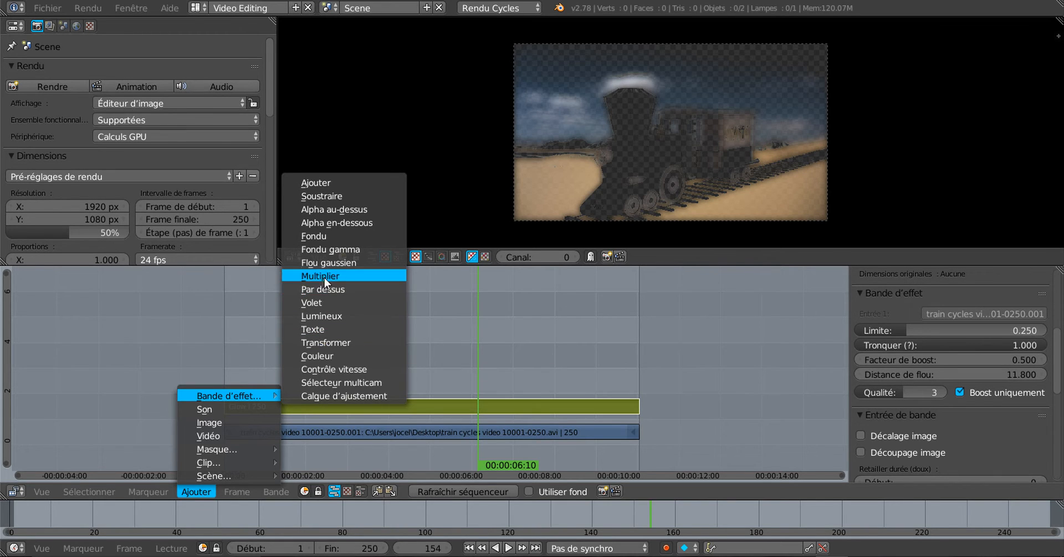
left_click(324, 355)
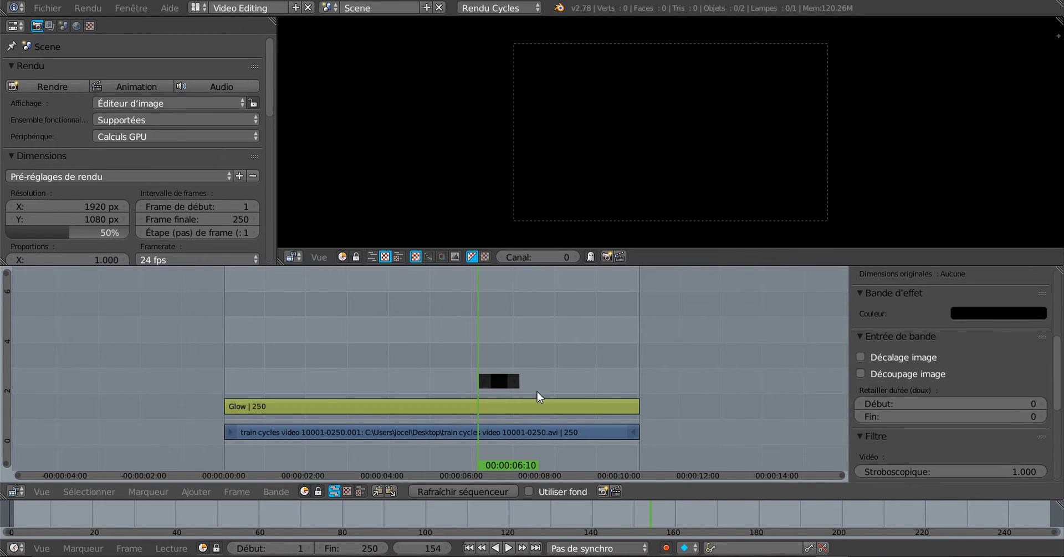
right_click(392, 431)
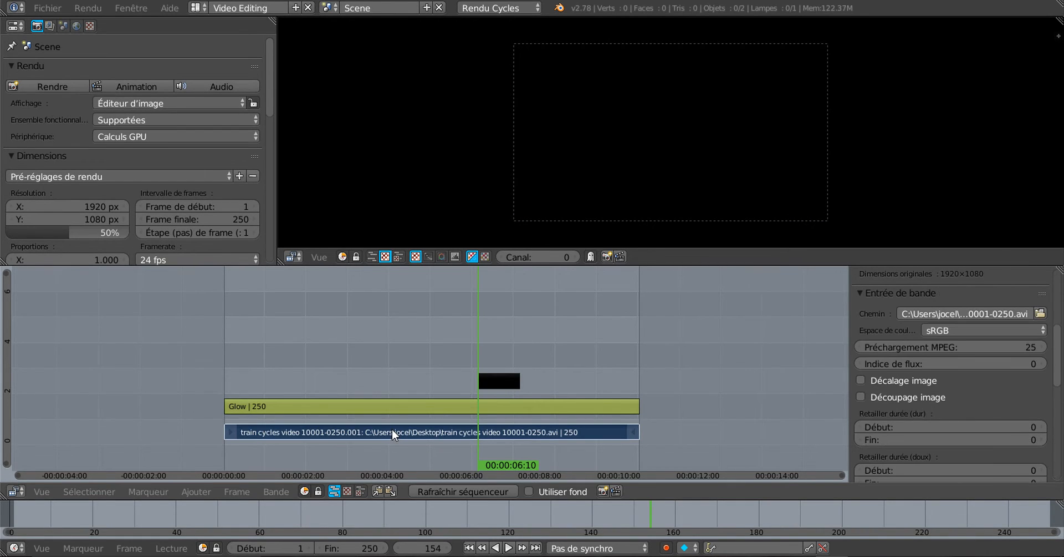
key("g")
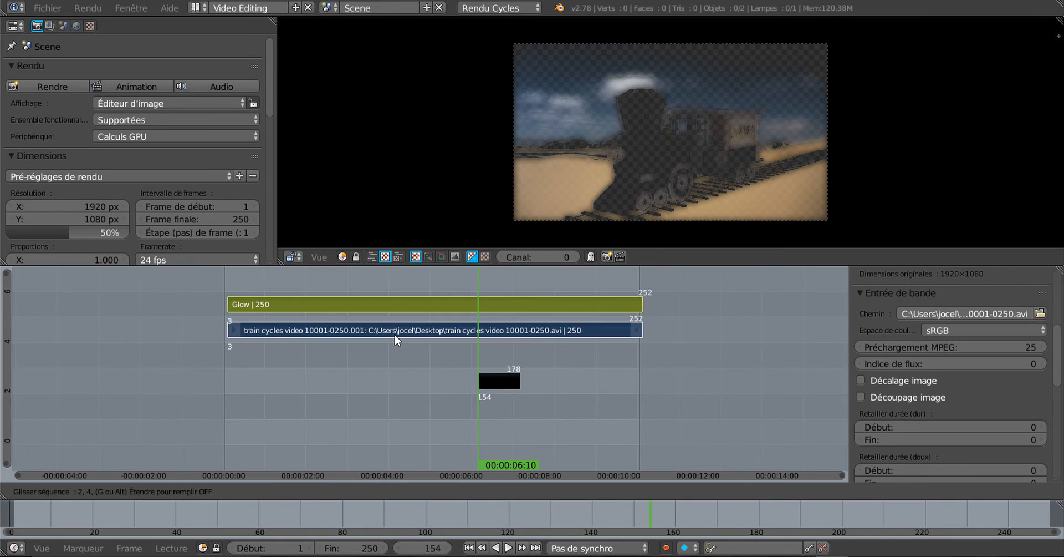
left_click(391, 337)
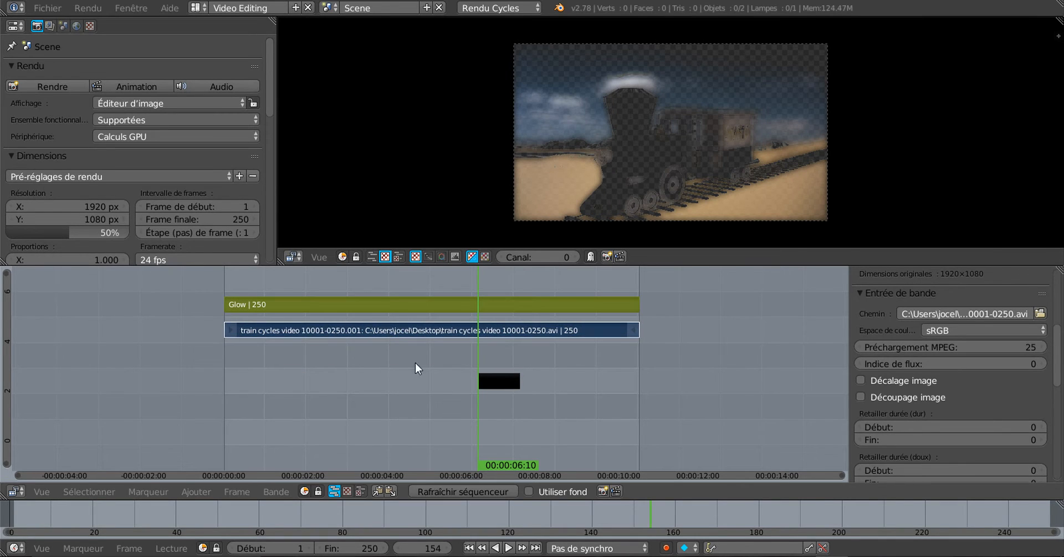
Step: Stretch the Color strip at both ends to start at frame 9 with a length of 248 frames
right_click(499, 380)
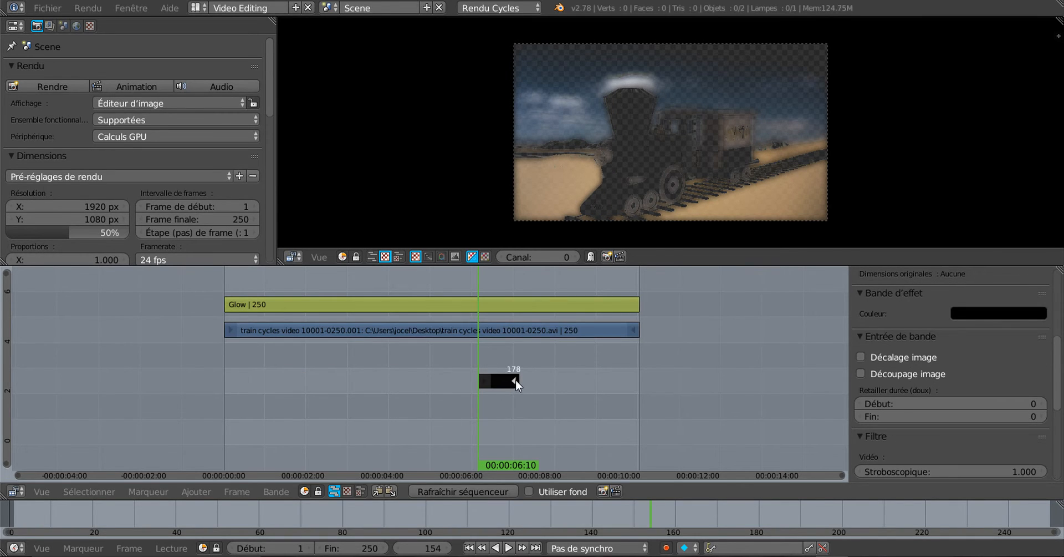
right_click_drag(516, 379, 644, 367)
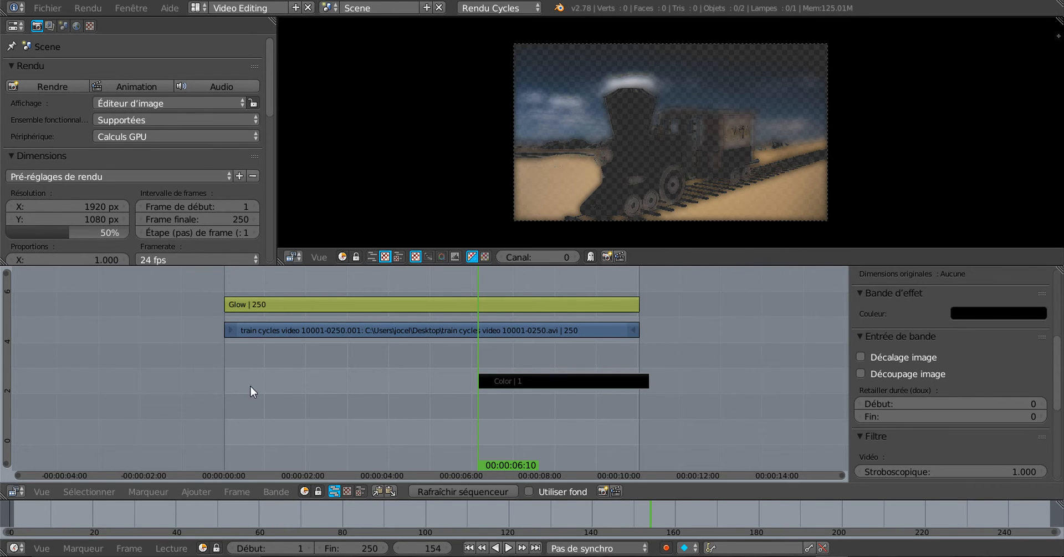
right_click_drag(481, 381, 245, 397)
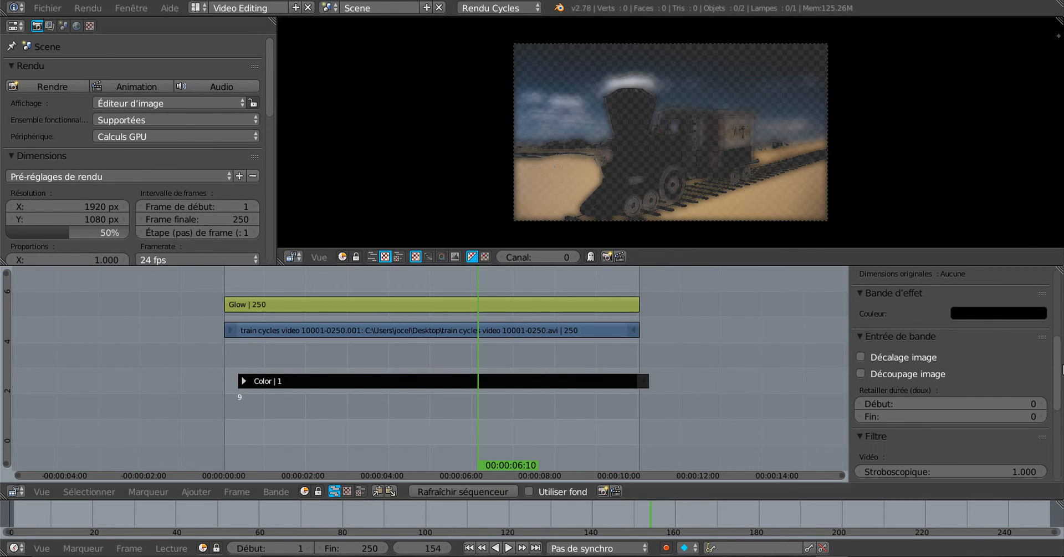
Step: Try the Alpha en-dessous, Par dessus, Soustraire and Remplacer blend modes on the Color strip
left_click_drag(1059, 380, 1059, 301)
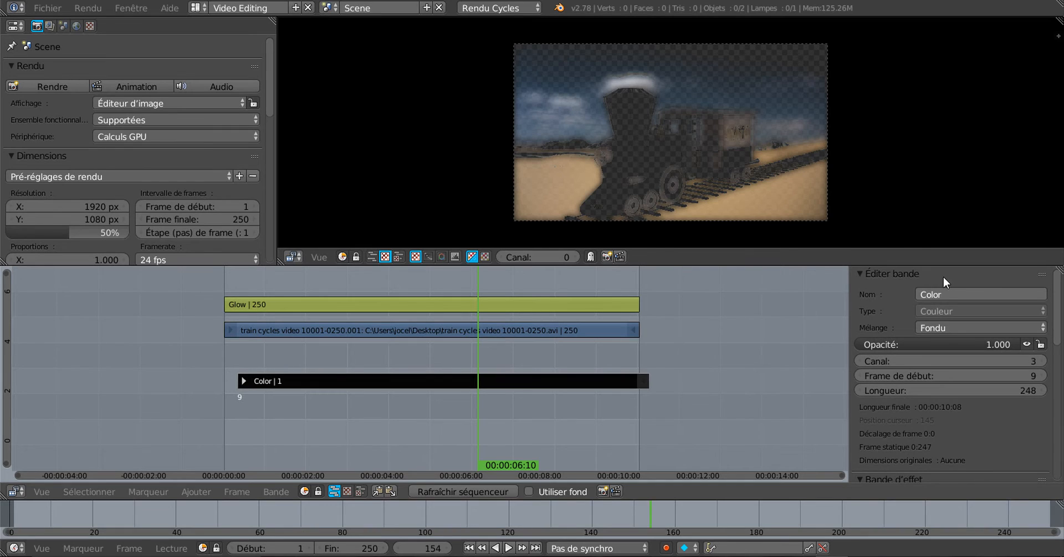
left_click(949, 327)
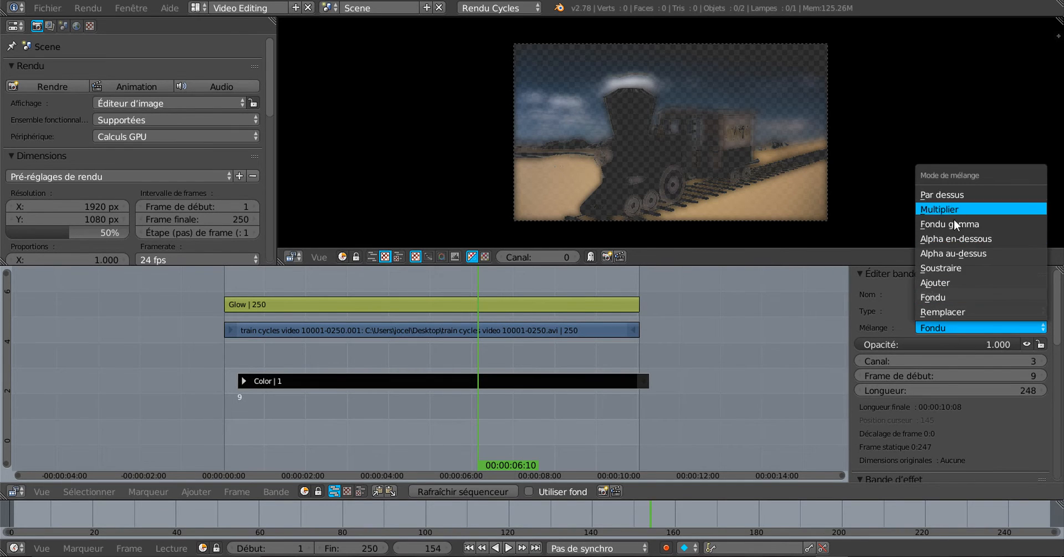
left_click(930, 238)
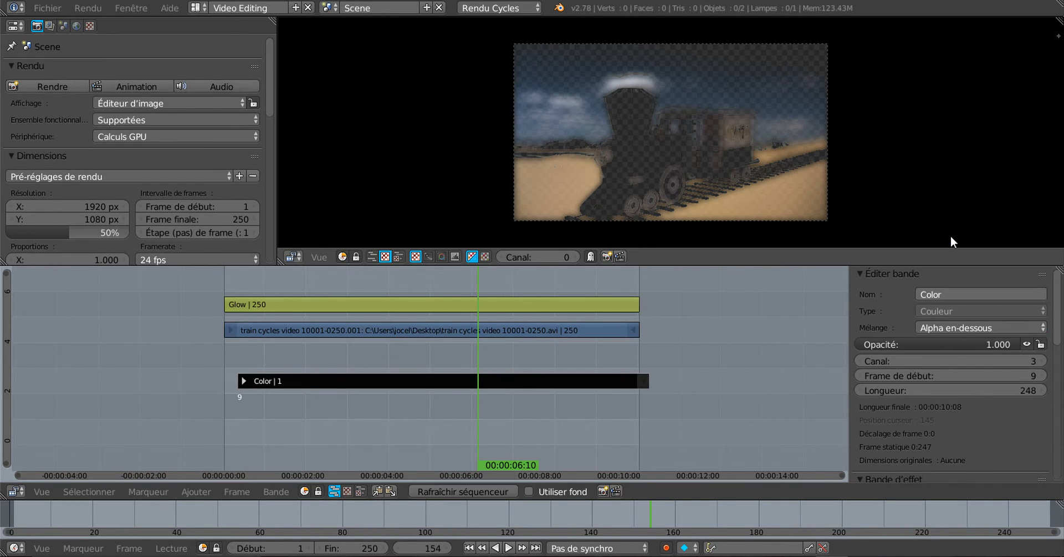
scroll(691, 298, "up", 1)
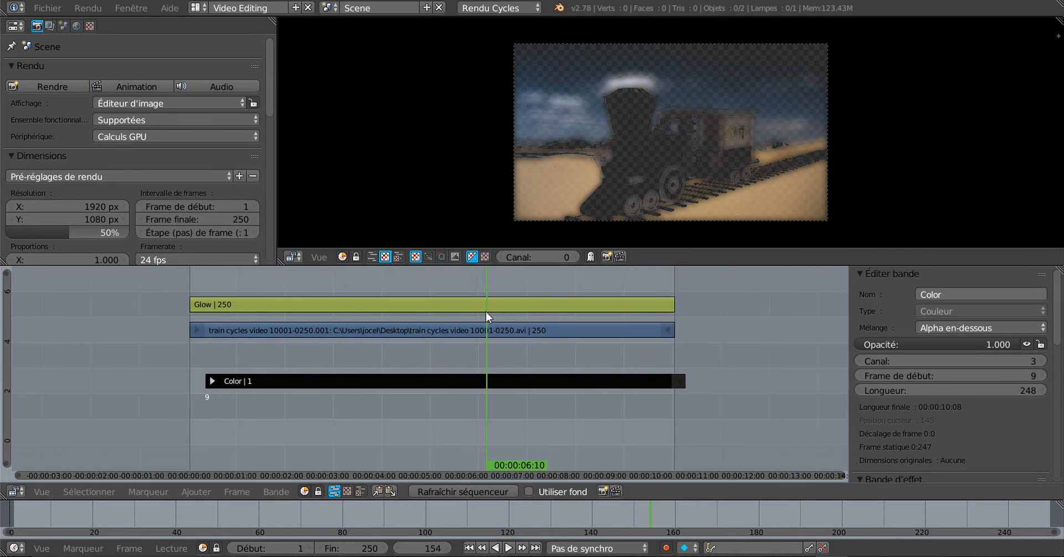
left_click(984, 328)
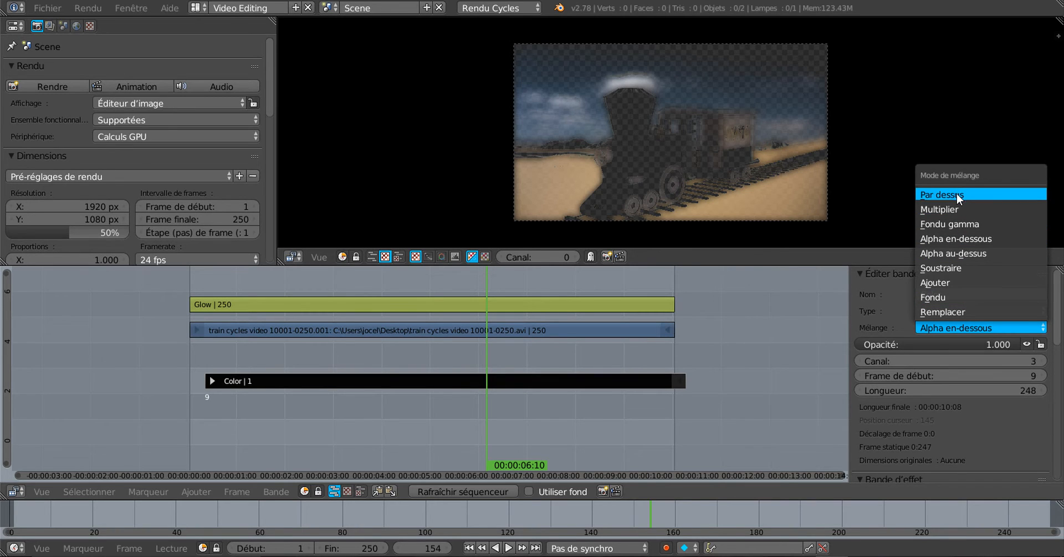
left_click(957, 194)
left_click(971, 327)
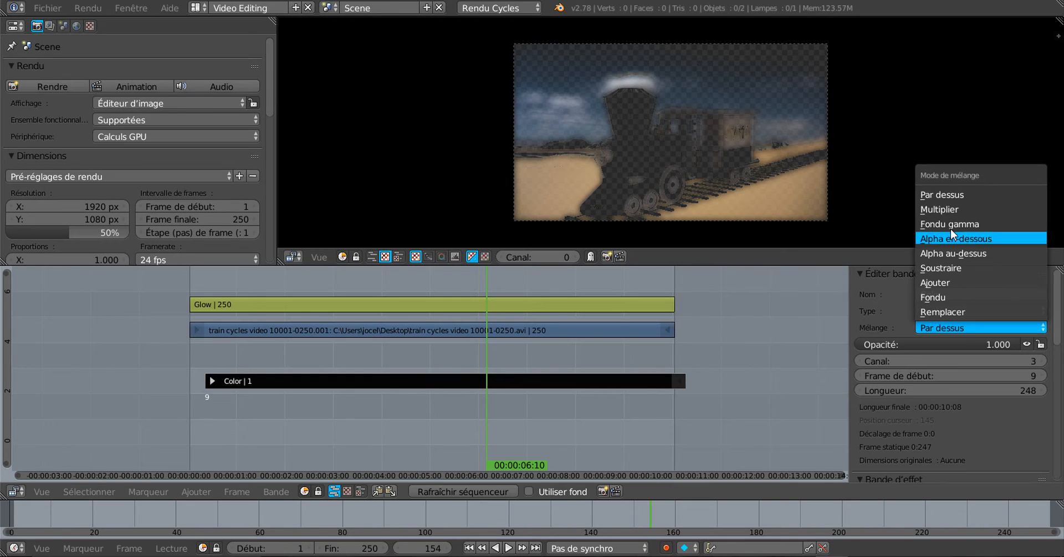
left_click(955, 268)
left_click(958, 328)
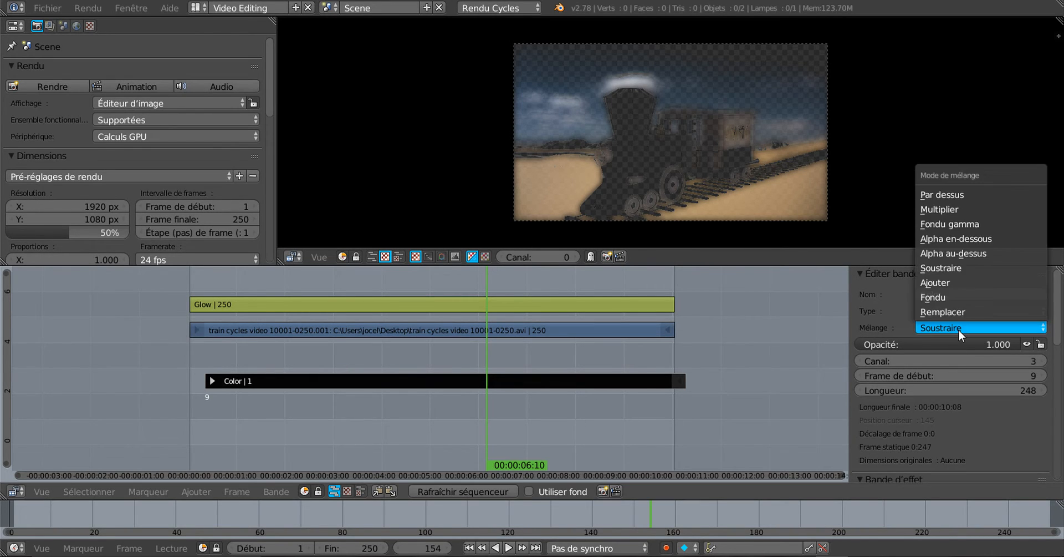
left_click(955, 313)
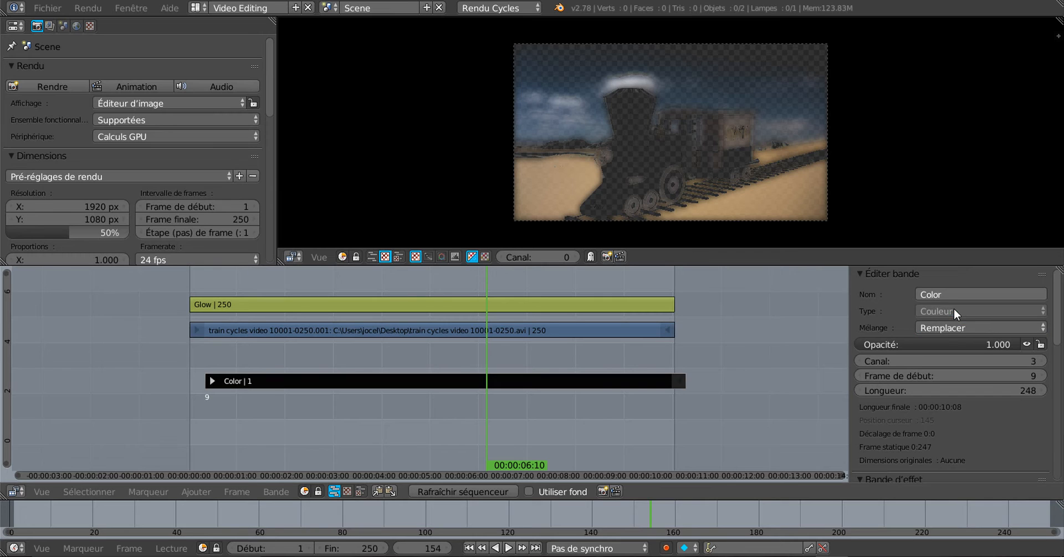
Step: Compare the Fondu and Soustraire blend modes on the Color strip and set its Mélange to Alpha au-dessus
left_click(955, 323)
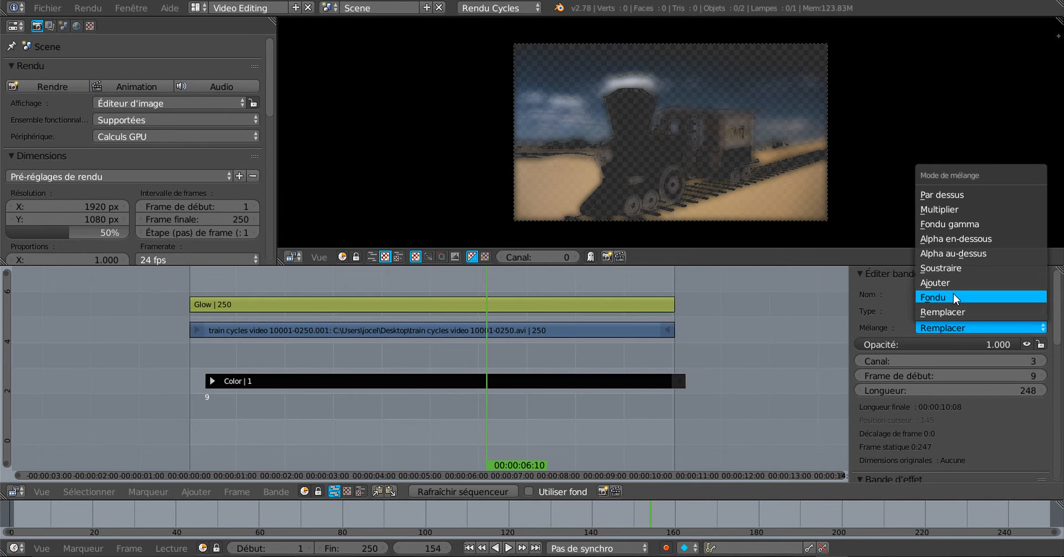
left_click(953, 295)
left_click(954, 323)
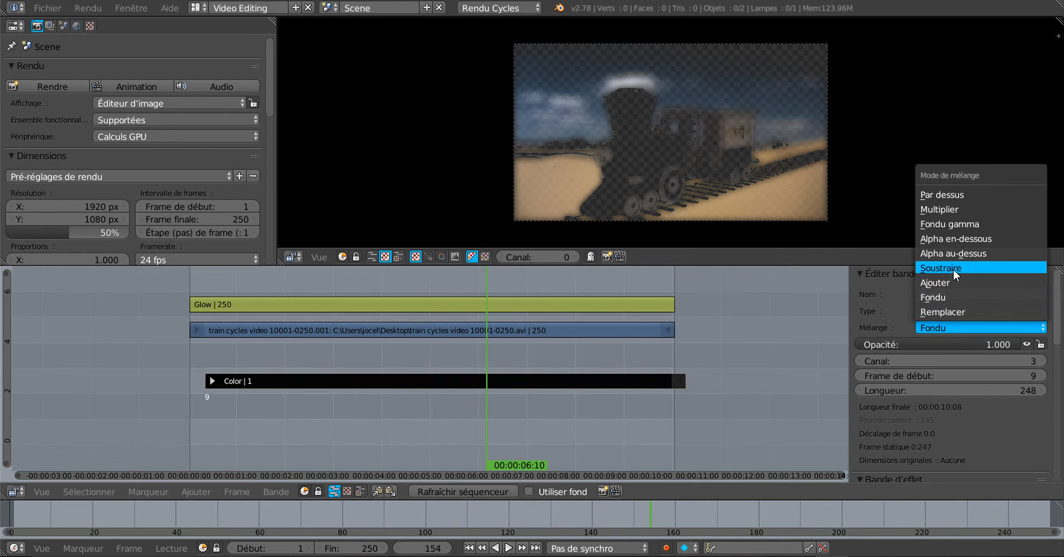
left_click(953, 271)
left_click(953, 328)
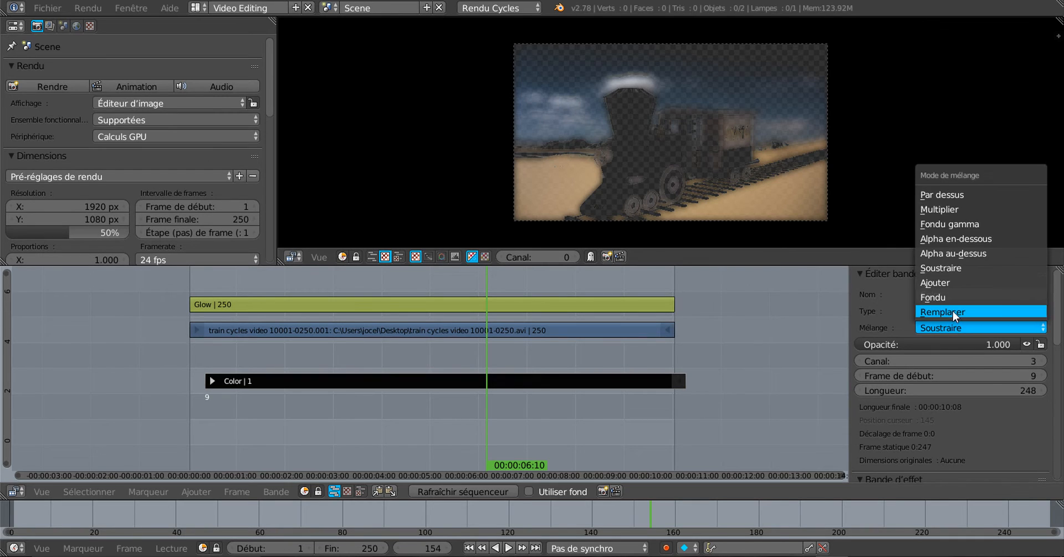
left_click(955, 252)
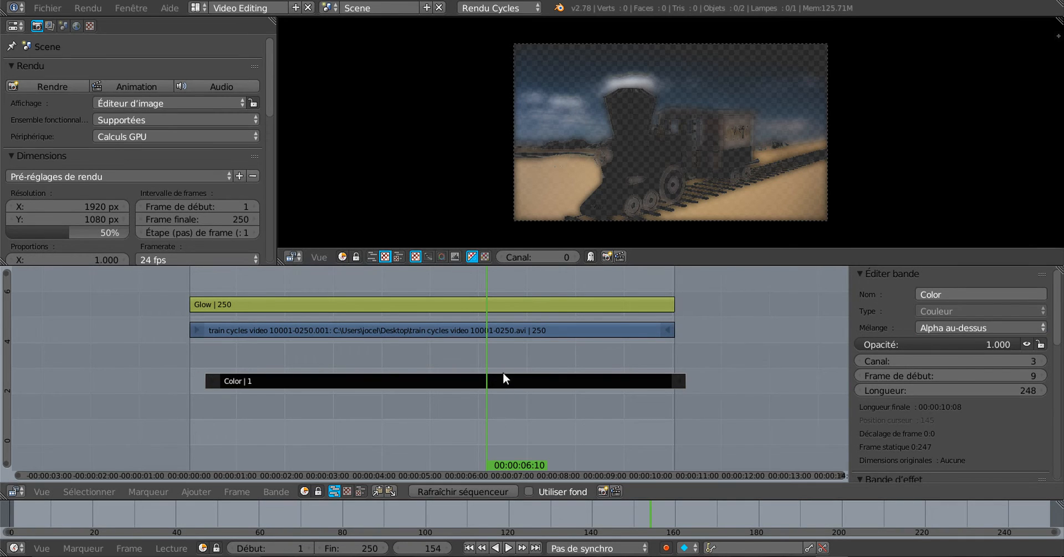
right_click(487, 356)
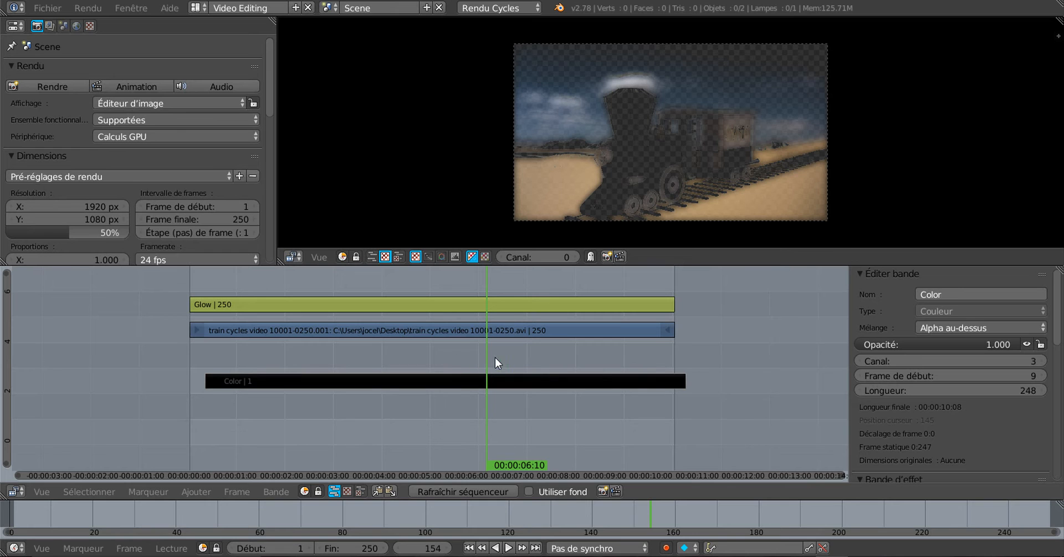
Step: Play the train section backwards and scrub to frame 80 to check the glow image over the Color strip
scroll(516, 311, "up", 1)
scroll(663, 178, "up", 4)
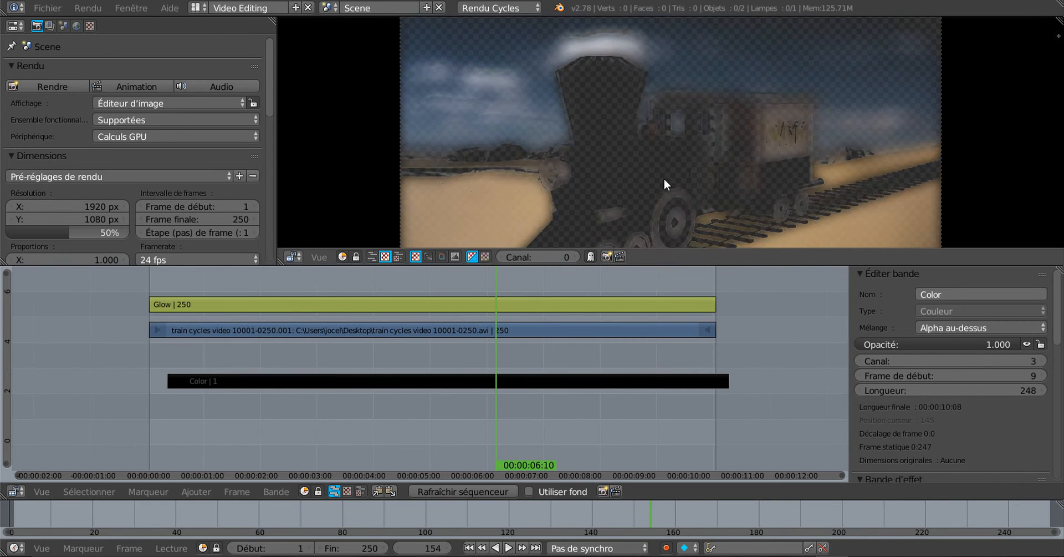
scroll(663, 178, "down", 2)
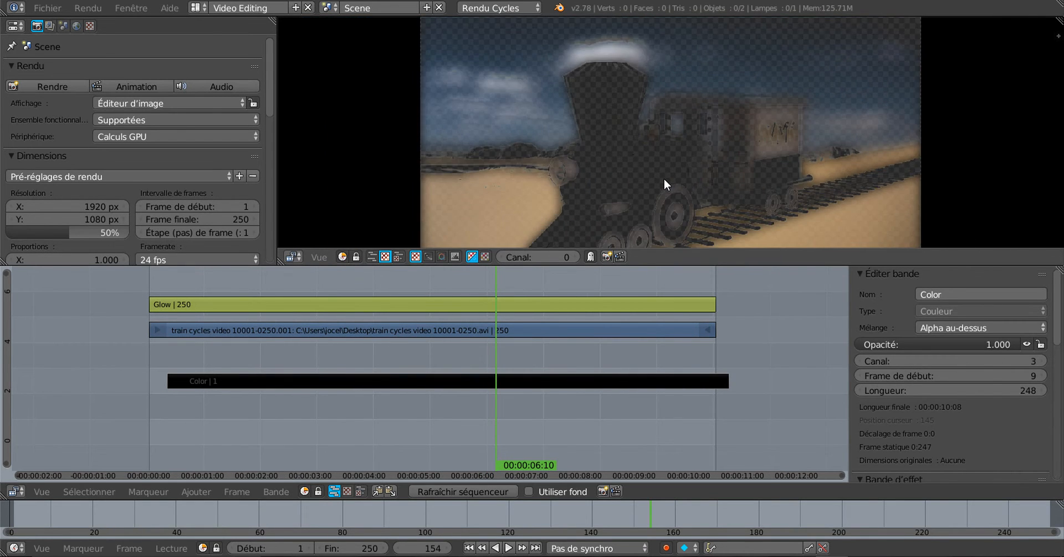
key("shift+alt+a")
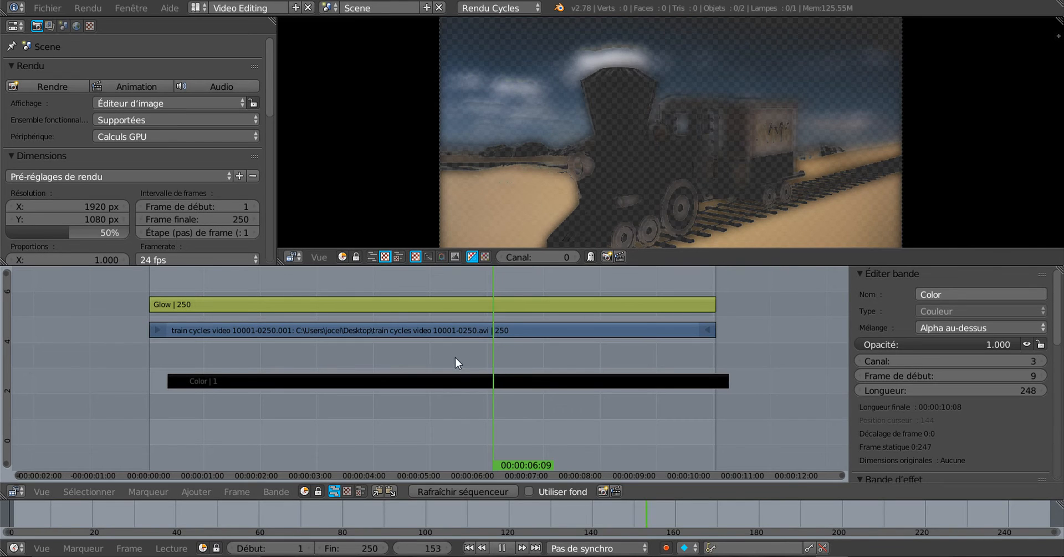
mouse_move(344, 361)
left_mouse_down()
mouse_move(418, 348)
mouse_move(328, 357)
left_mouse_up()
scroll(704, 164, "up", 4)
scroll(704, 165, "down", 1)
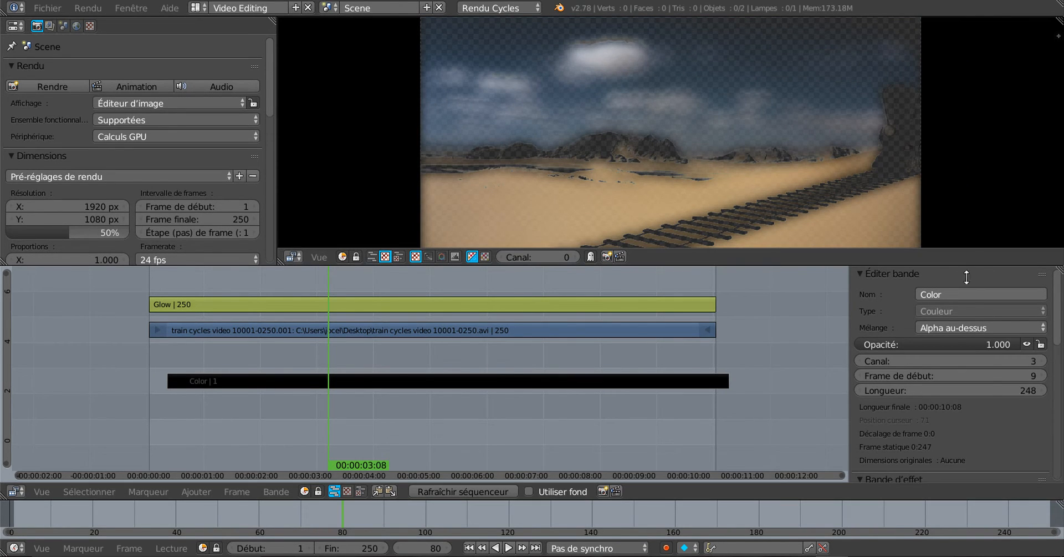
Step: Enlarge the preview area vertically to fit the whole desert and railway image in view
left_click_drag(966, 276, 966, 362)
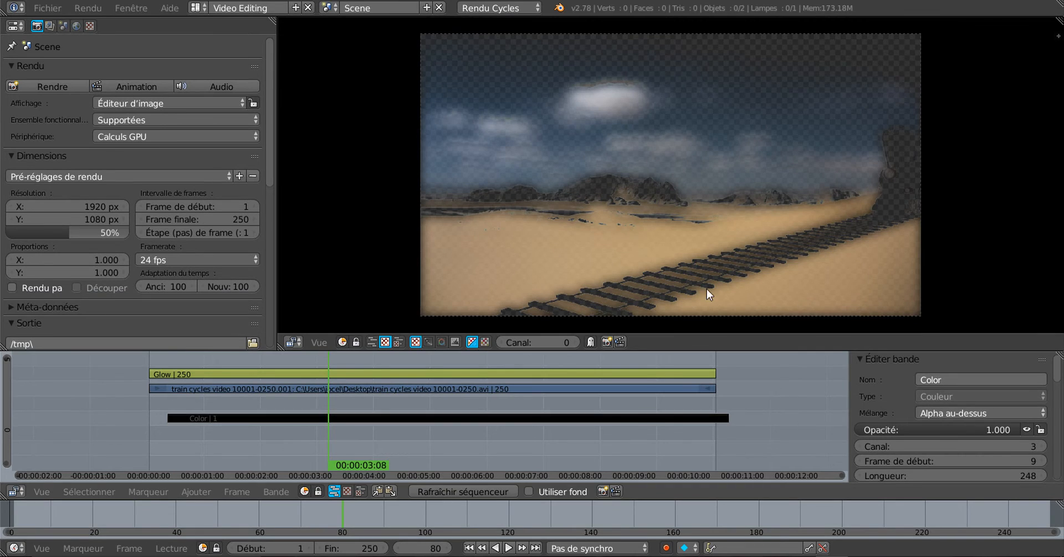
scroll(688, 247, "up", 2)
scroll(688, 248, "down", 1)
scroll(688, 248, "down", 1)
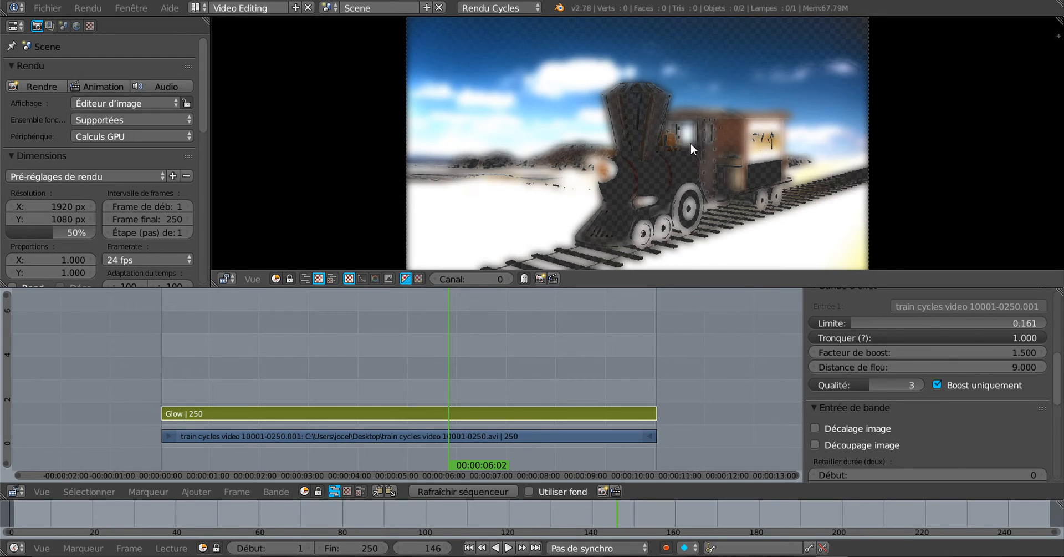
Step: Examine the boost-only glow on the train up close at frame 146 and play the train section
scroll(691, 147, "up", 2)
scroll(688, 166, "up", 3)
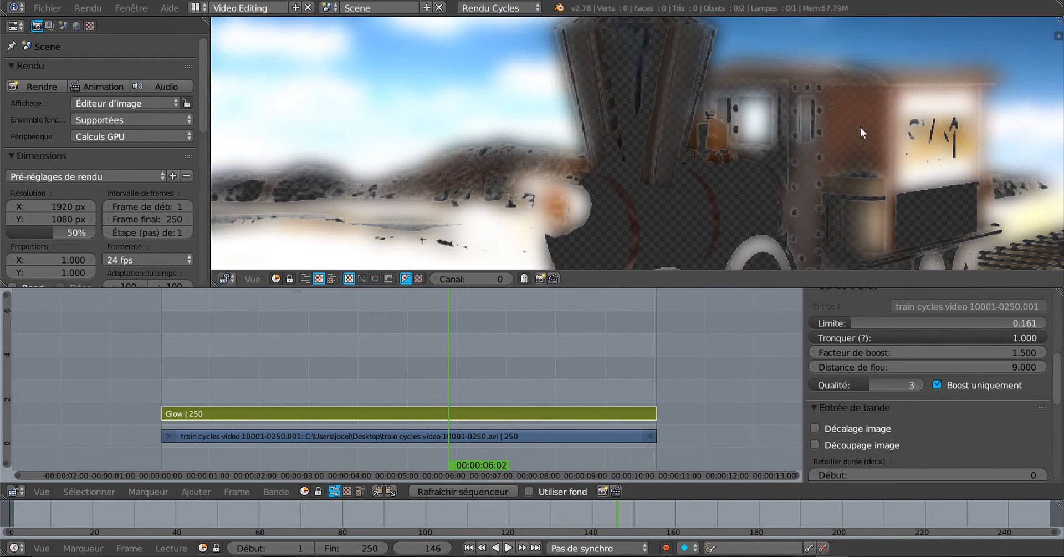
scroll(484, 196, "down", 4)
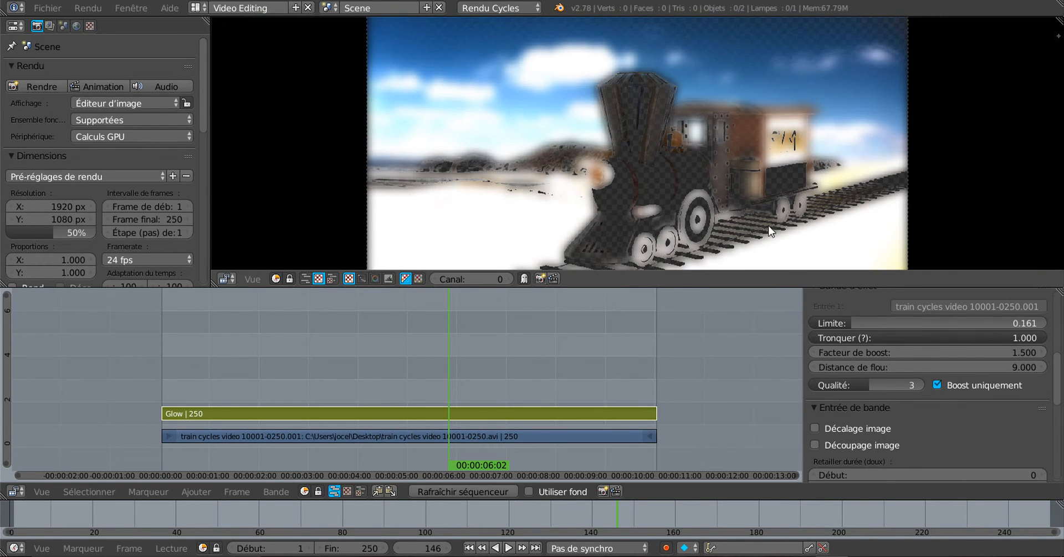
scroll(658, 203, "down", 2)
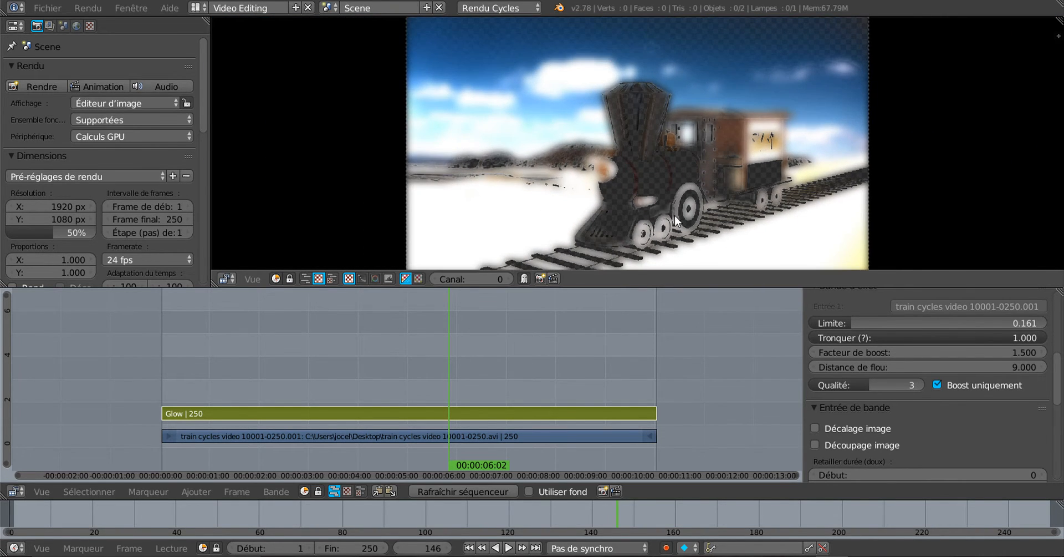
key("alt+a")
left_click(364, 361)
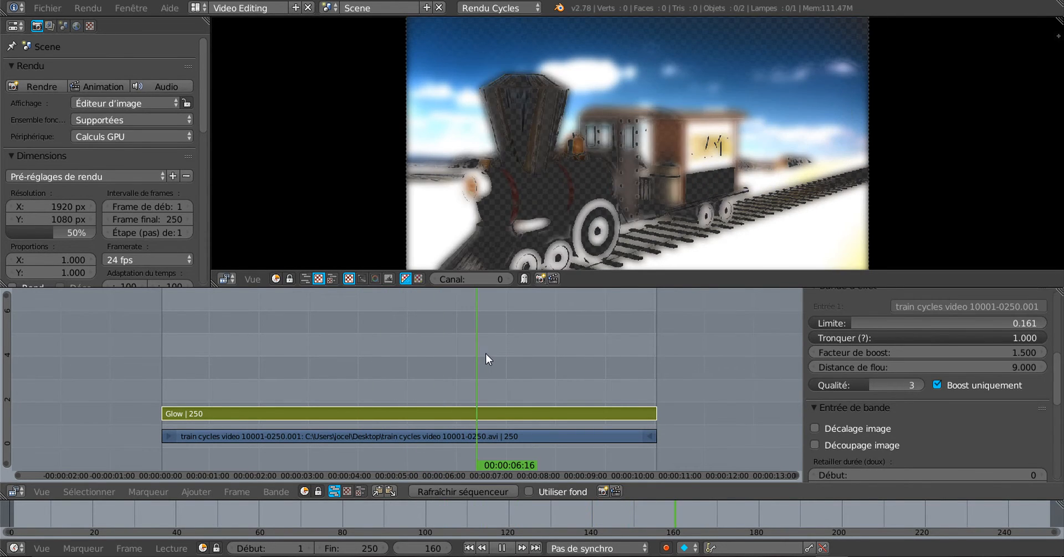
Step: Stop playback at frame 147 and delete the Glow effect strip above the train video
left_click(372, 361)
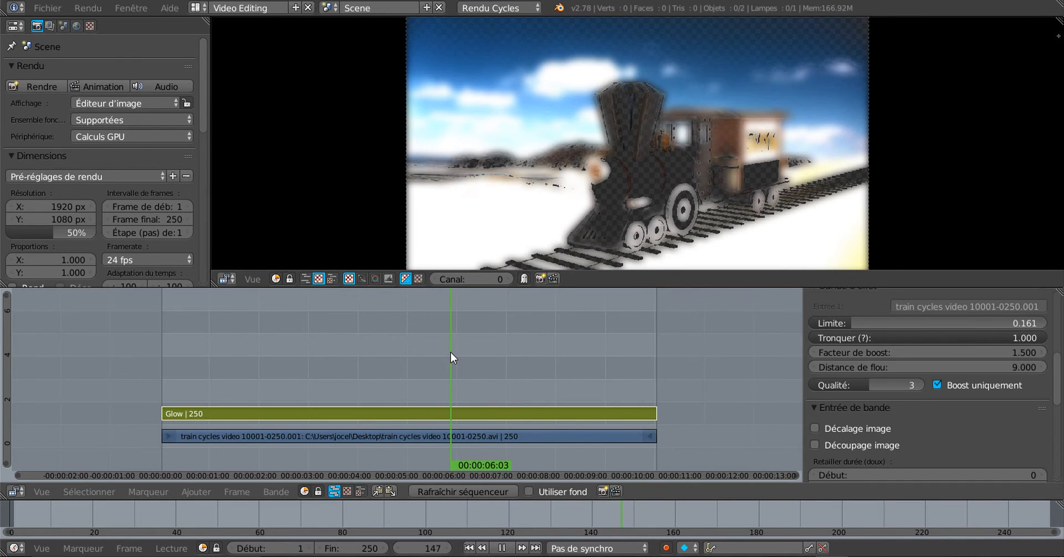
key("alt+a")
left_click(46, 8)
scroll(1000, 431, "up", 1)
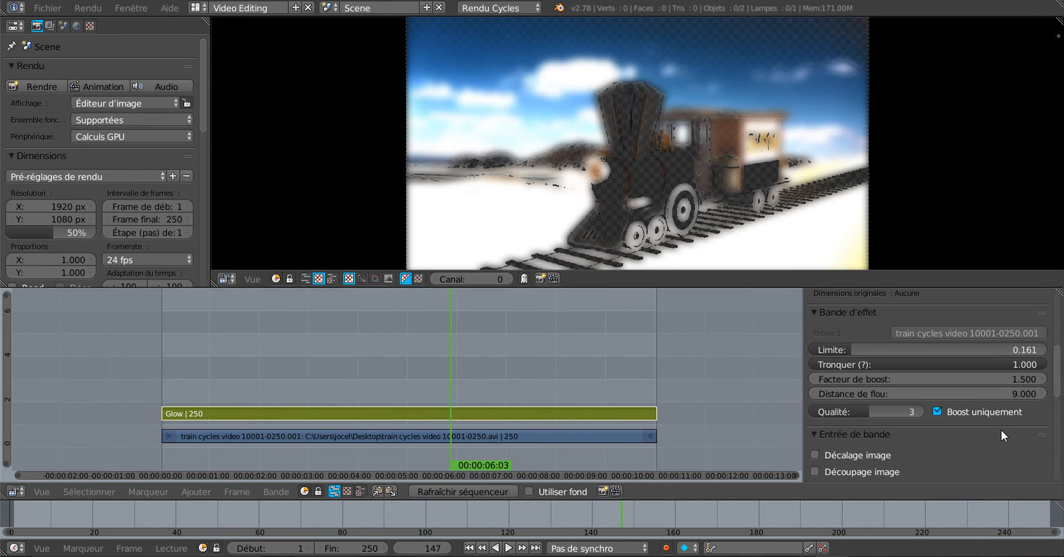
scroll(1001, 429, "down", 1)
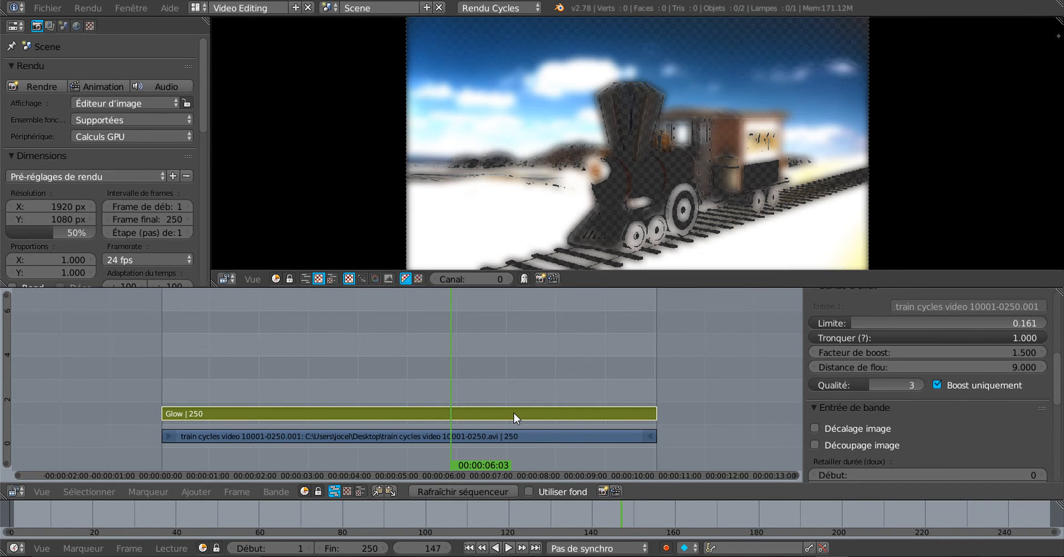
key("x")
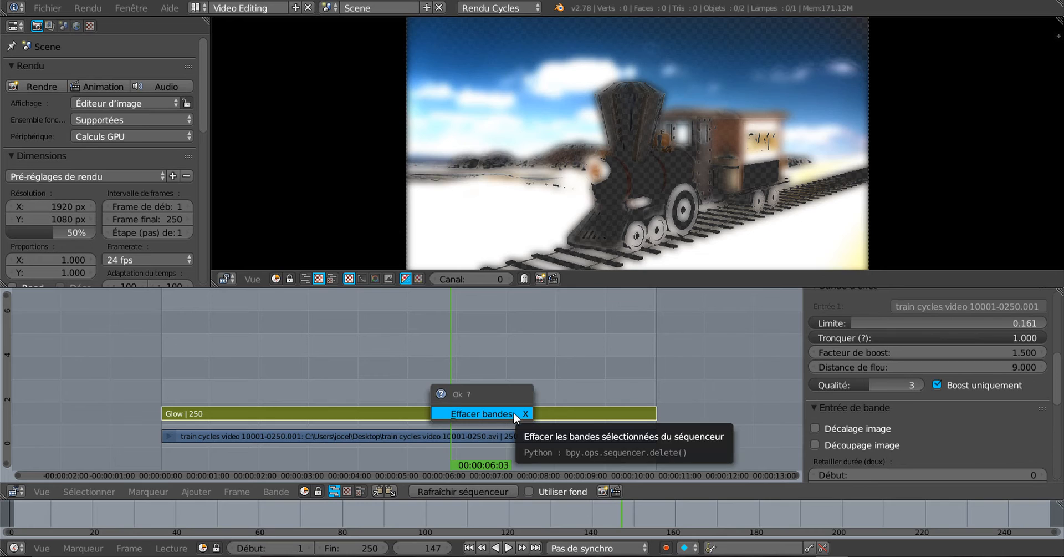
left_click(514, 412)
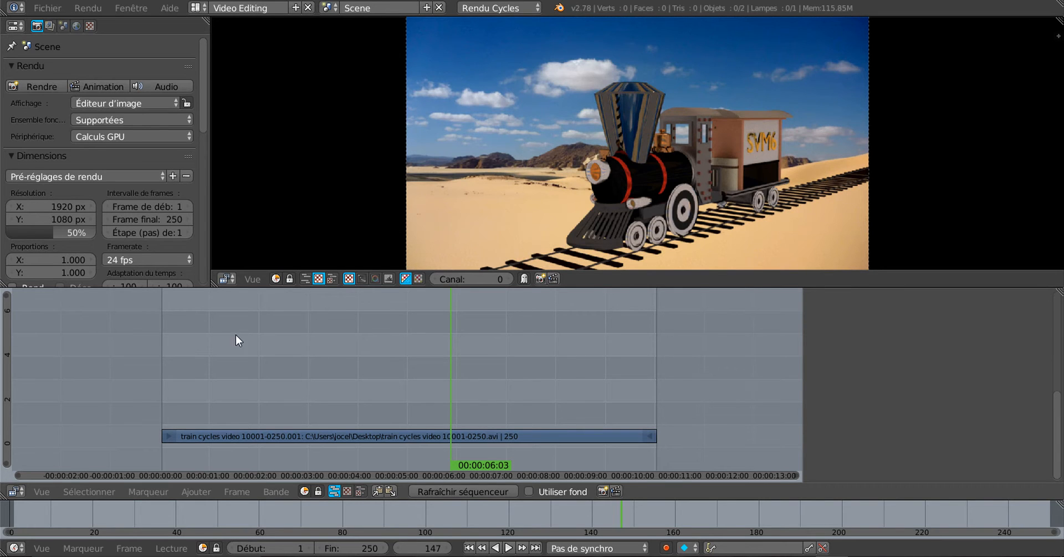
Step: Look over the strip types that can be added, the whole preview image and the Sortie render output settings
left_click(196, 491)
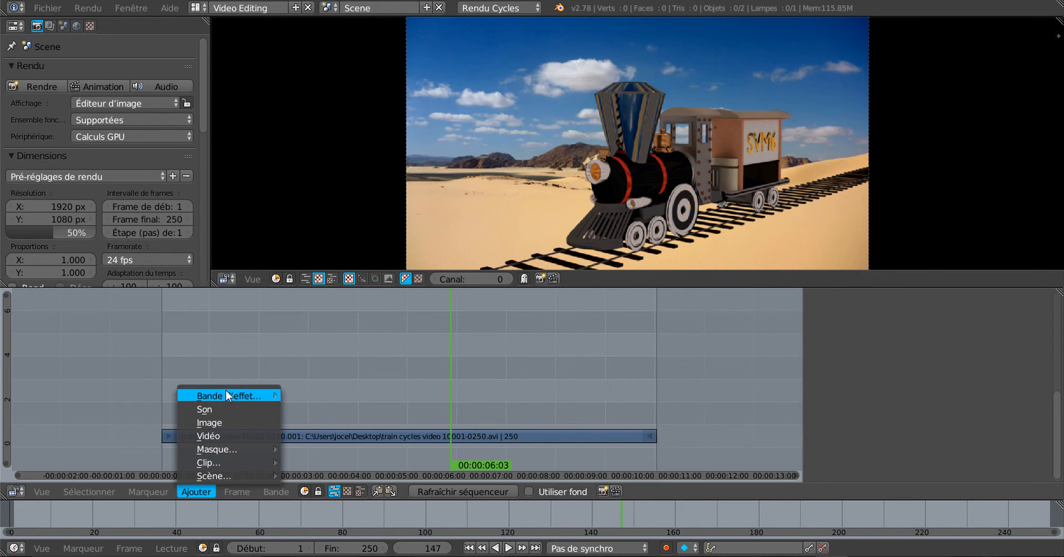
mouse_move(222, 398)
scroll(745, 147, "down", 2)
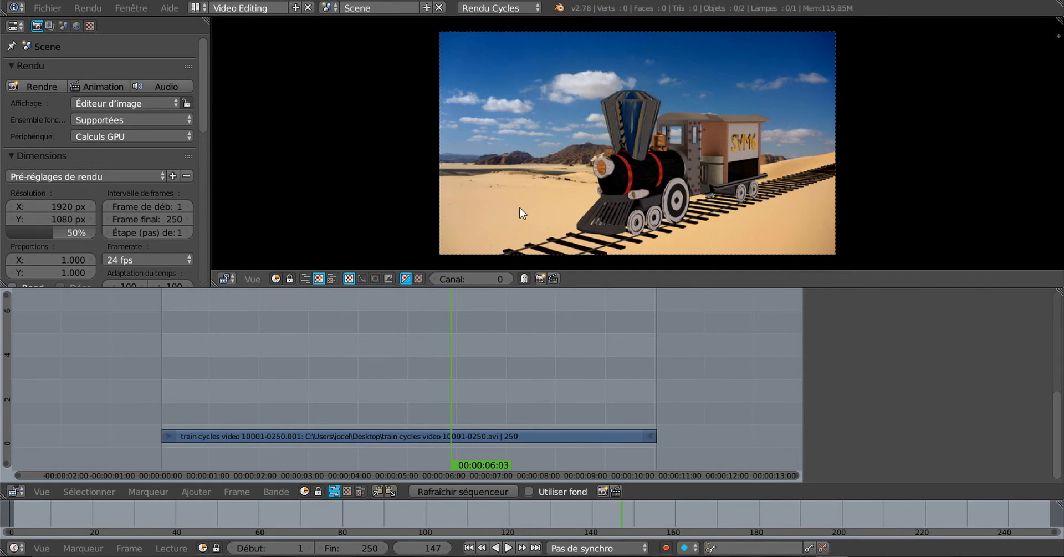
left_click(47, 8)
scroll(199, 222, "down", 4)
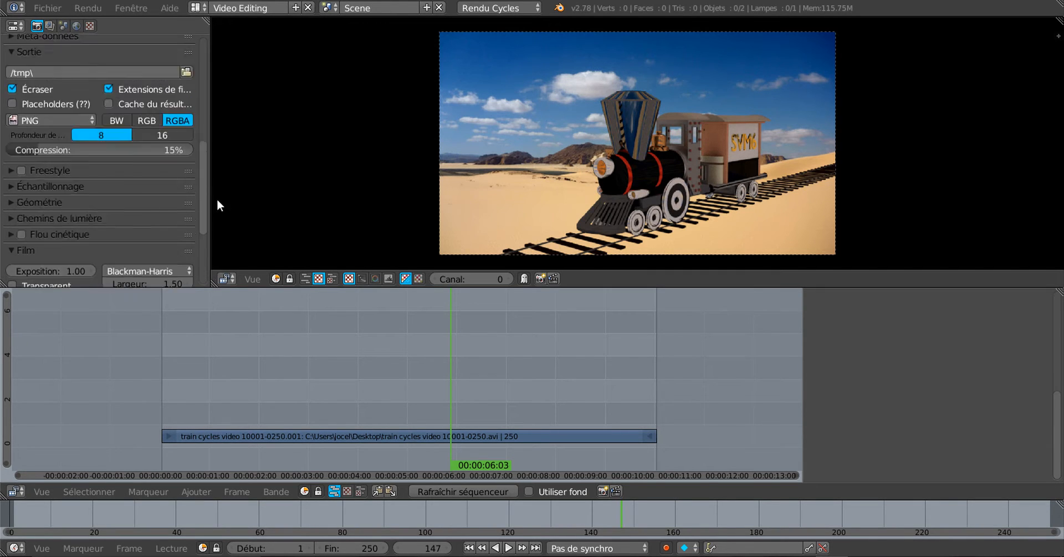
left_click(14, 7)
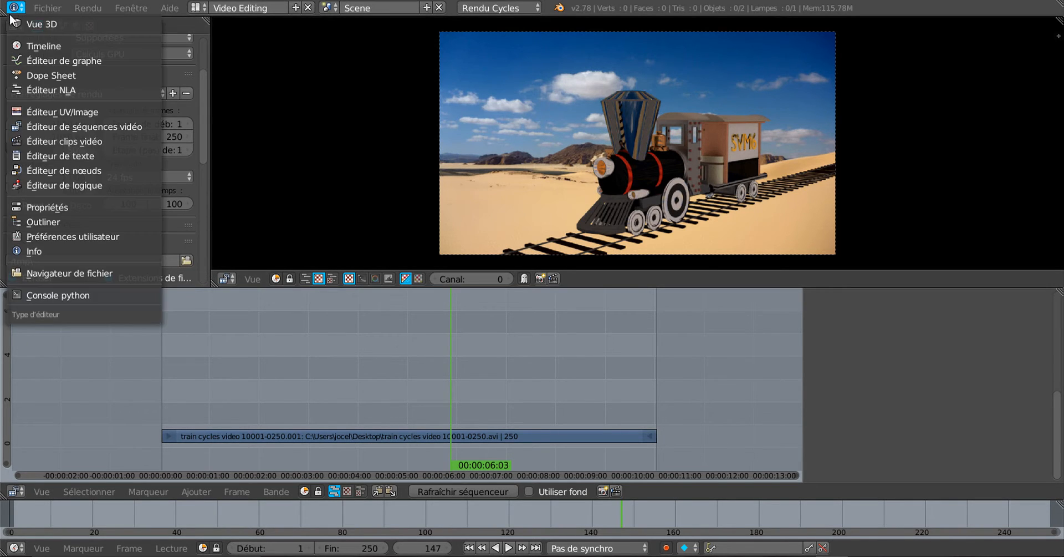
left_click_drag(203, 138, 205, 190)
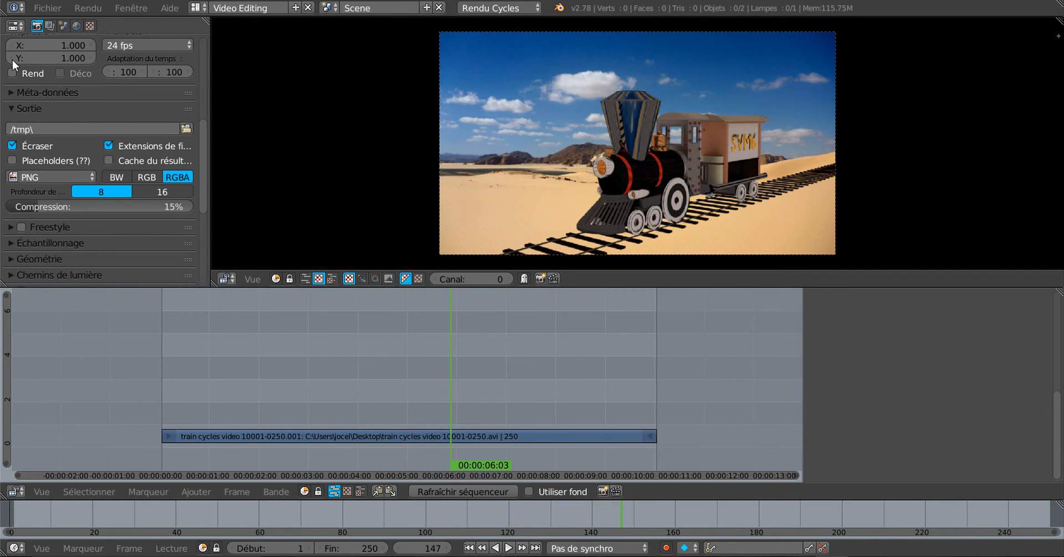
Step: Change the render properties area to an Éditeur de texte, adjust its width and create a new text block in it
left_click(15, 25)
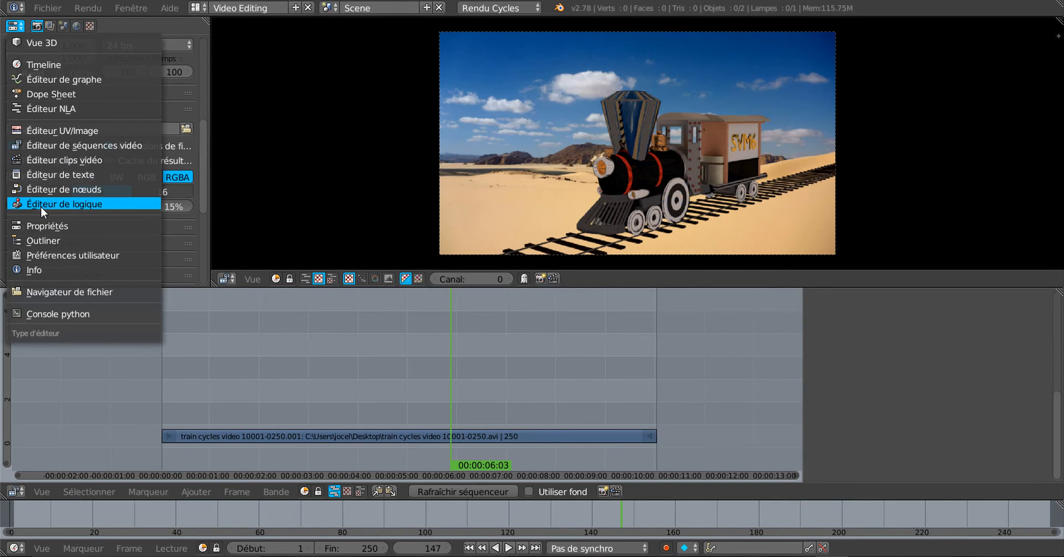
left_click(38, 173)
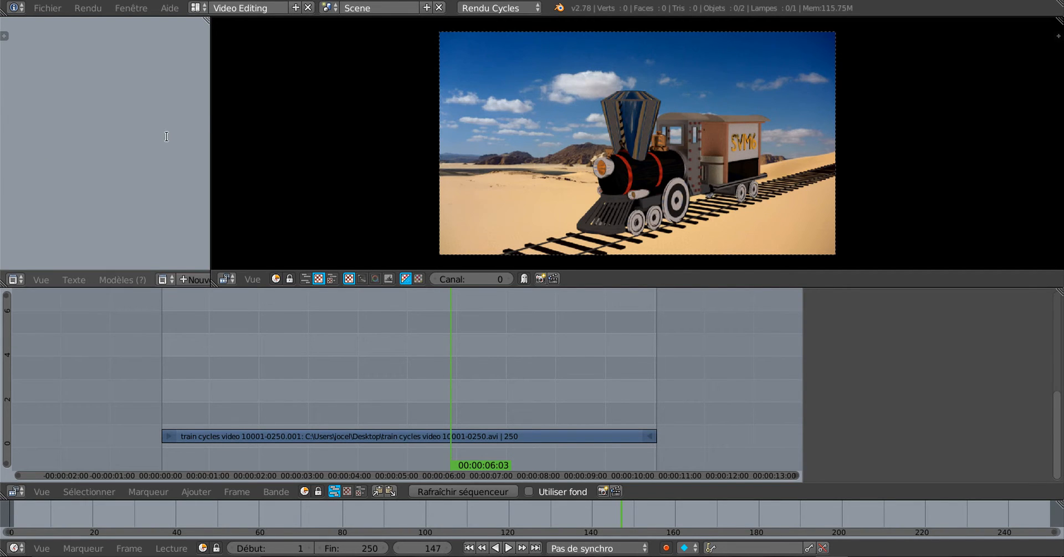
left_click_drag(211, 112, 439, 108)
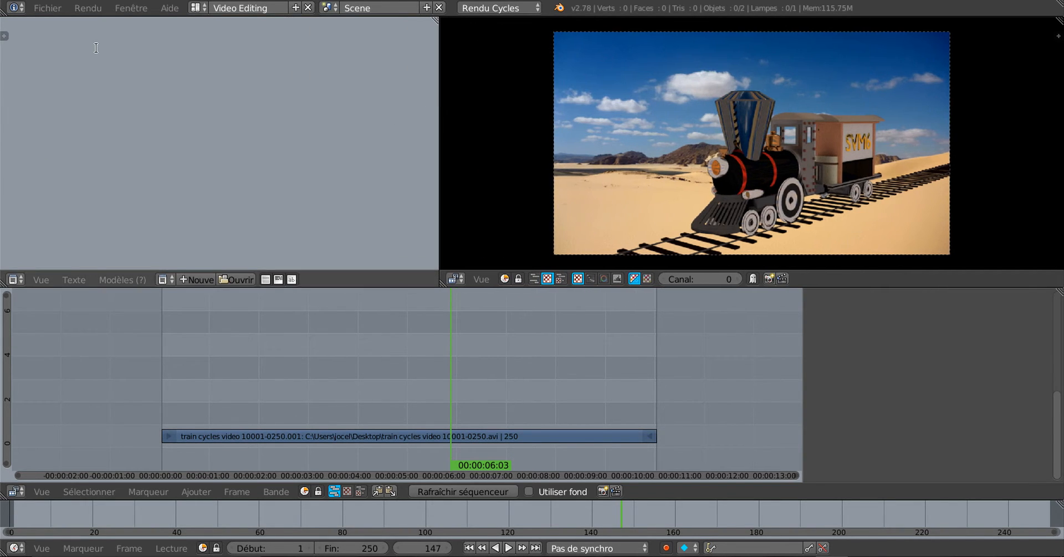
left_click(128, 277)
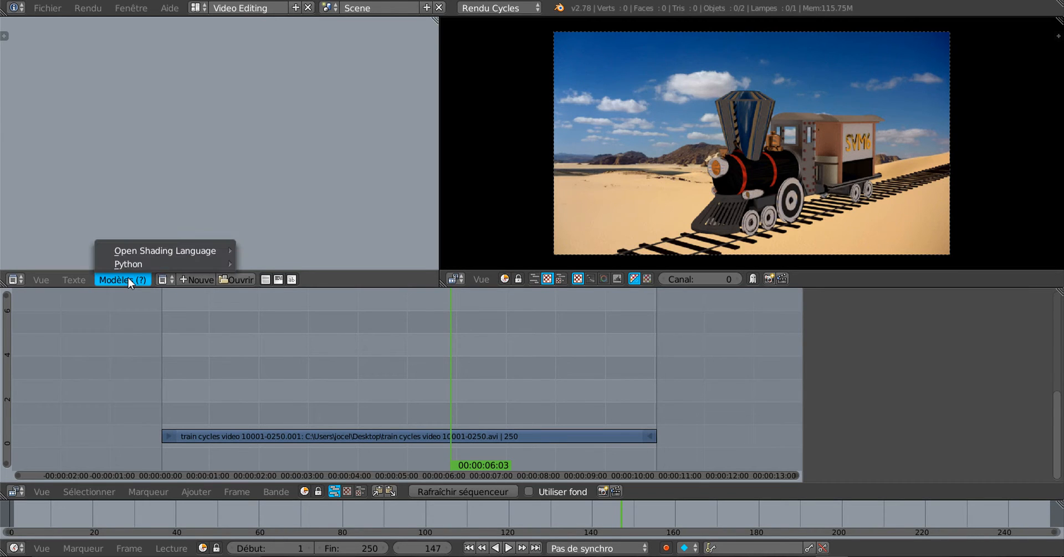
mouse_move(73, 277)
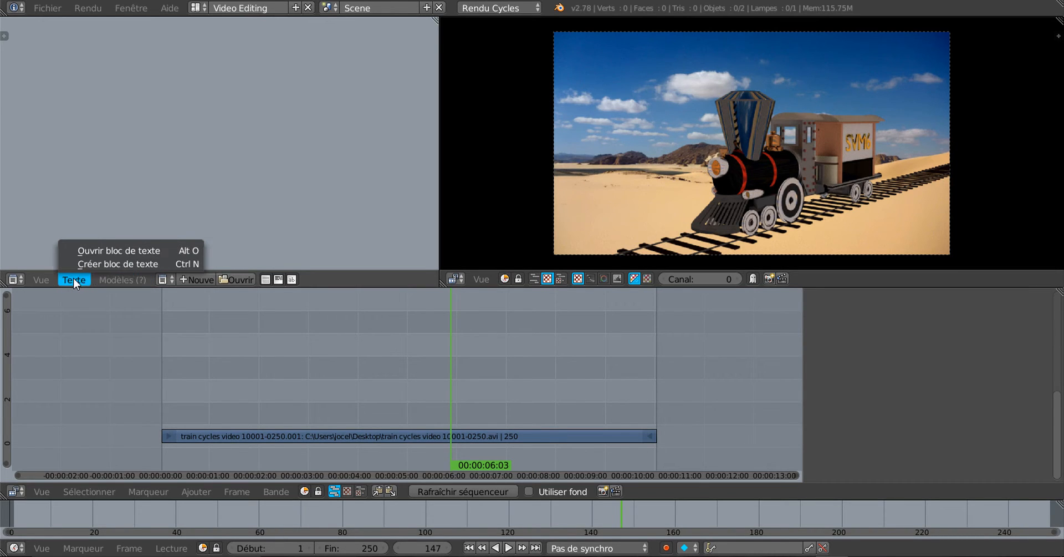
left_click(99, 264)
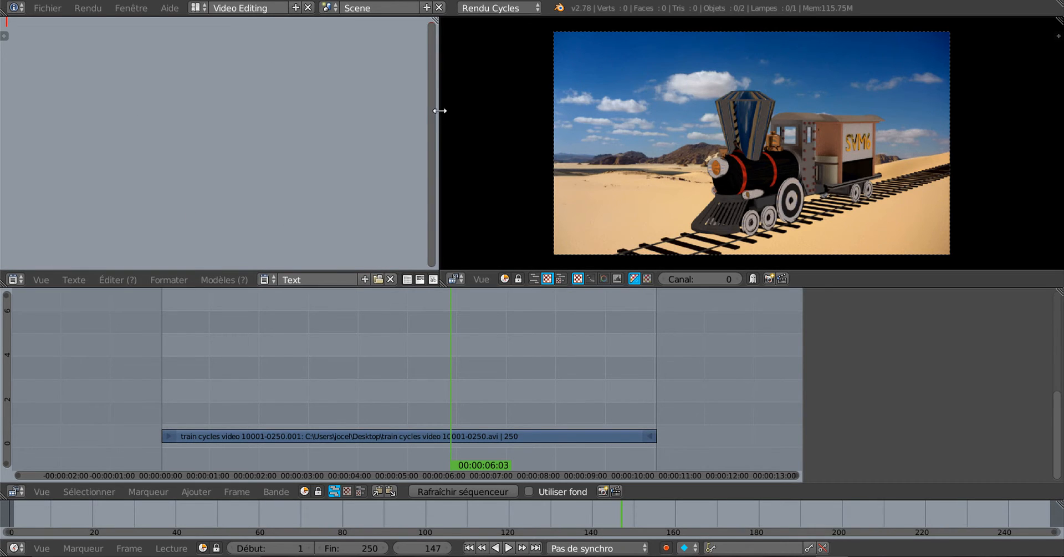
left_click_drag(439, 105, 280, 117)
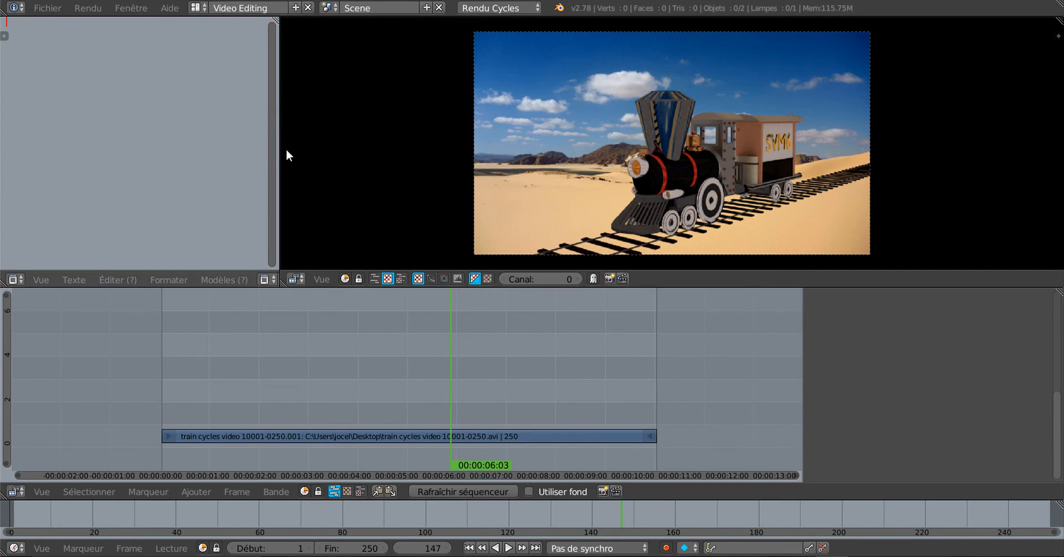
Step: Switch the text editor area back to Propriétés and narrow it slightly to give the preview more room
left_click(14, 280)
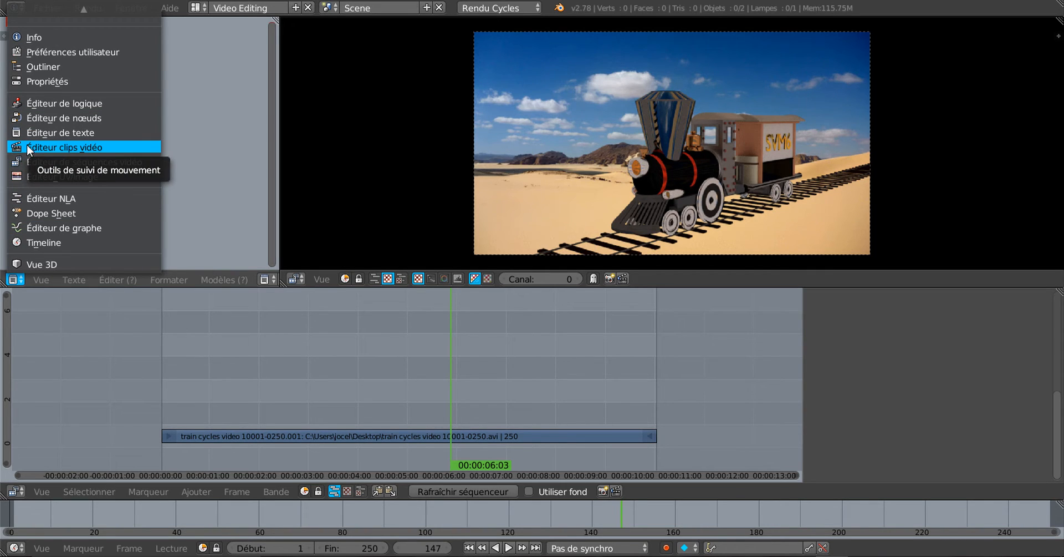
left_click(35, 81)
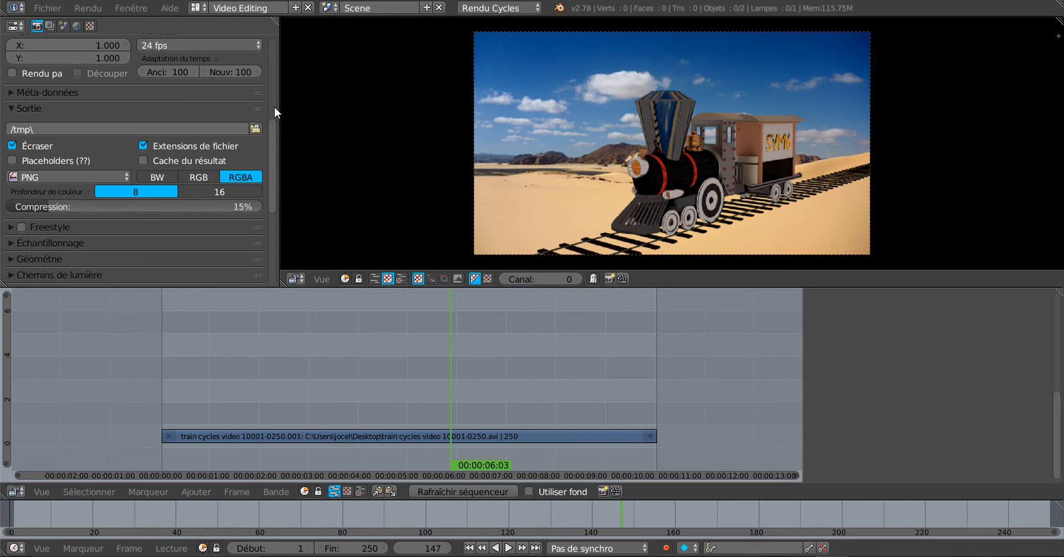
left_click_drag(278, 93, 245, 95)
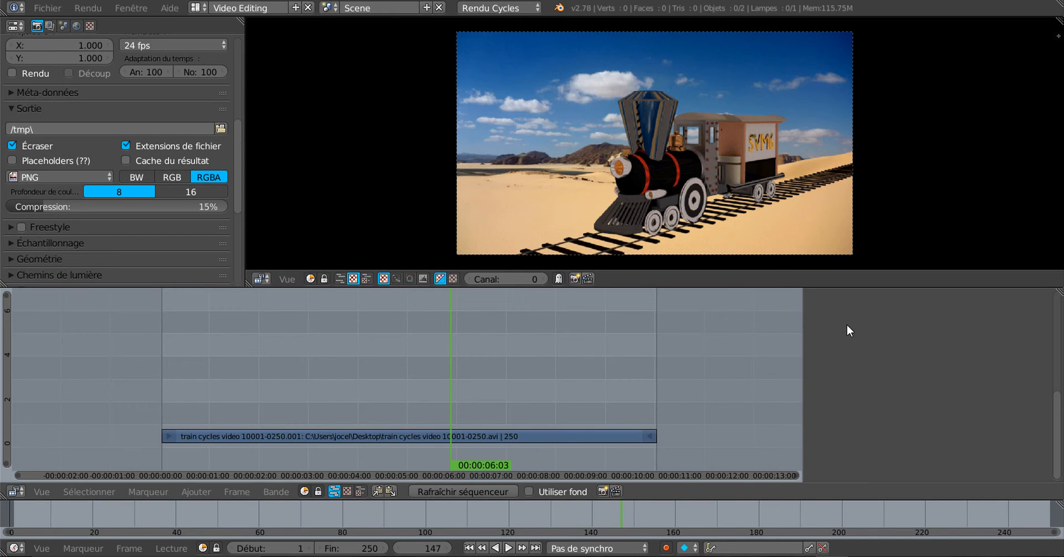
Step: Switch to the Default screen layout for a brief look and return to the Video Editing layout
left_click(196, 10)
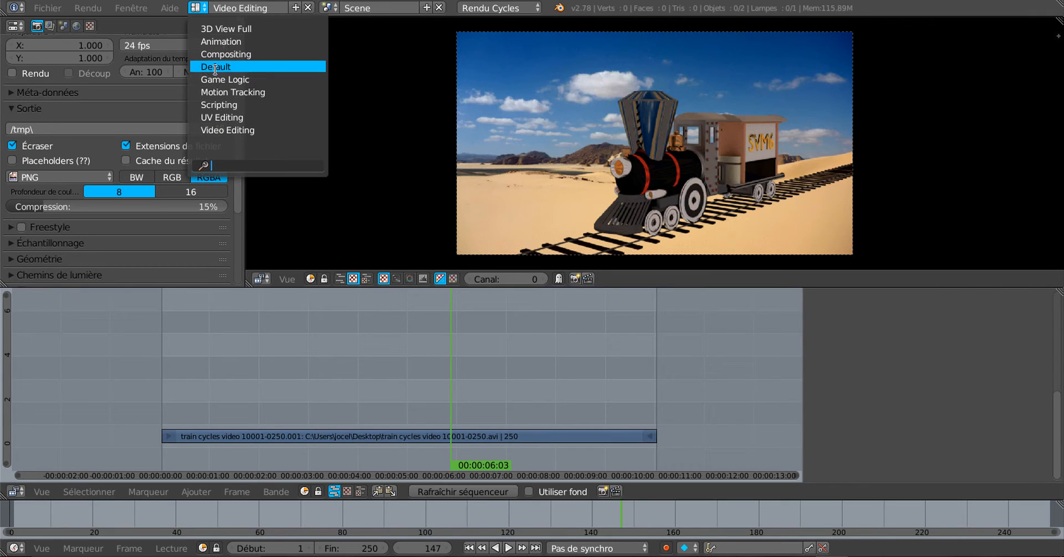
left_click(233, 68)
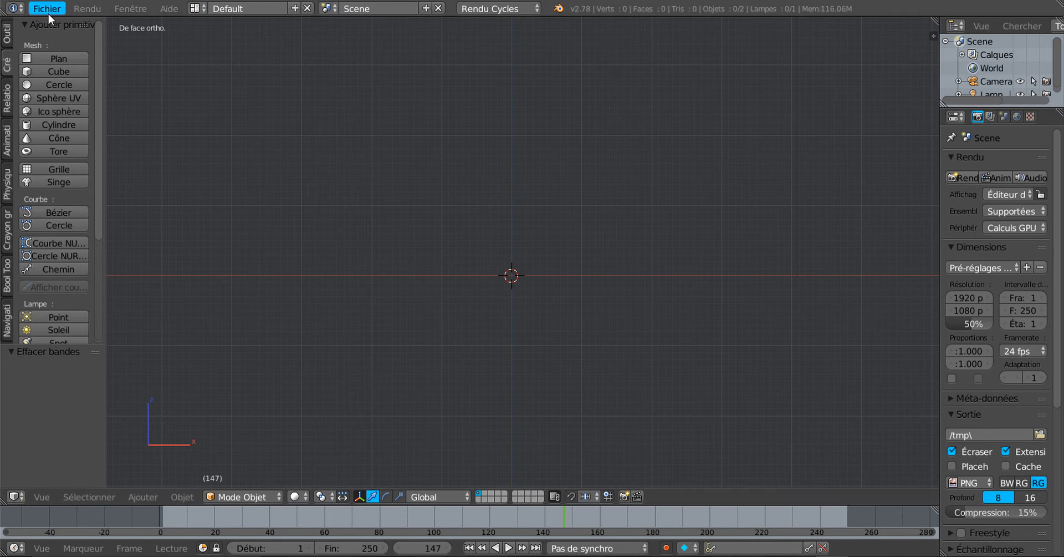
left_click(87, 8)
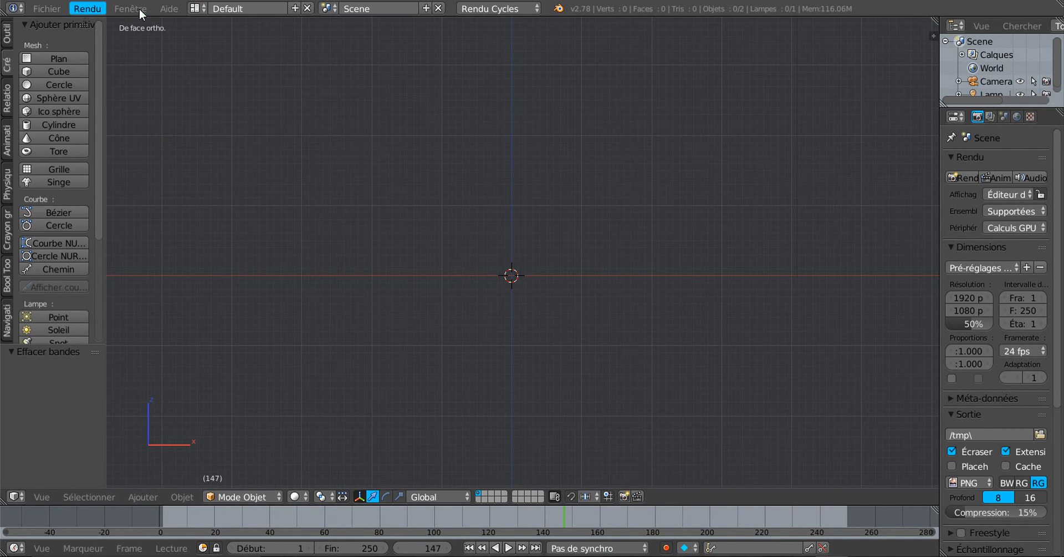
left_click(196, 11)
left_click(197, 9)
left_click(196, 9)
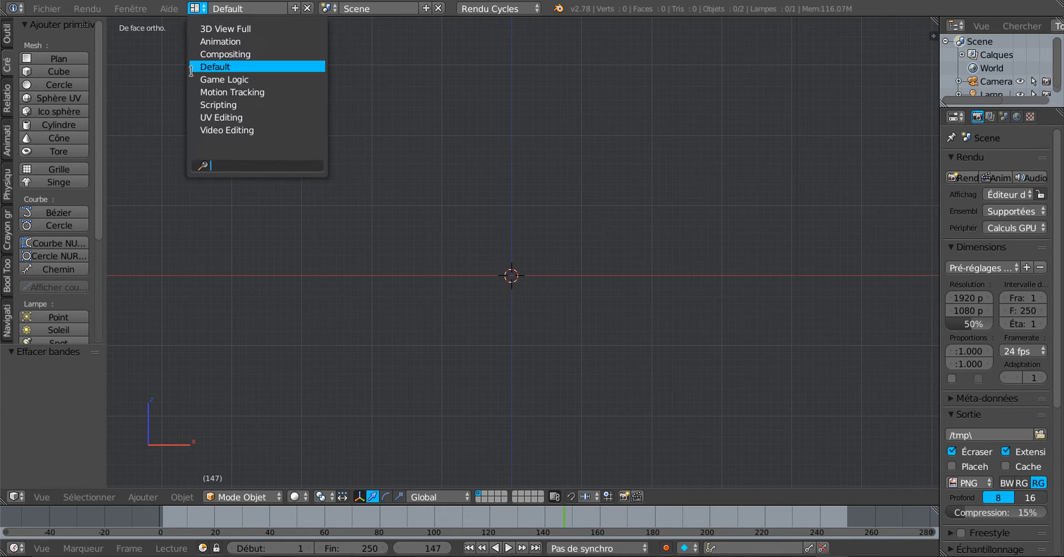
left_click(224, 129)
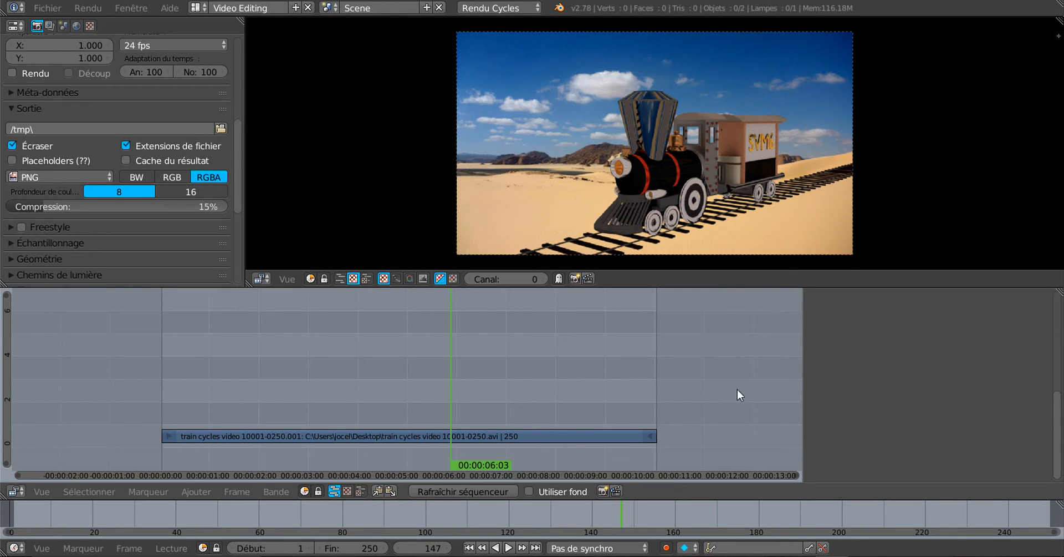
left_click(37, 9)
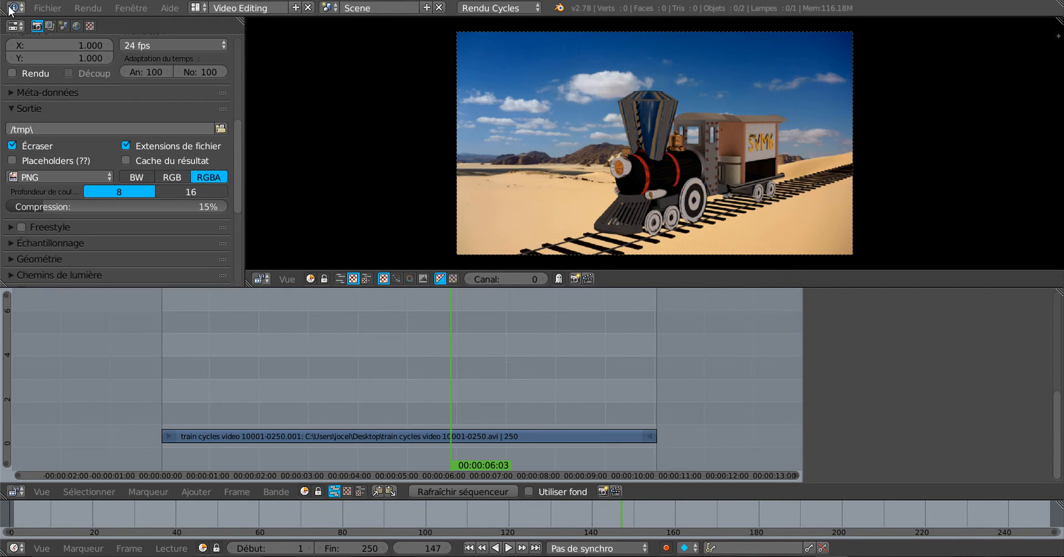
left_click(14, 8)
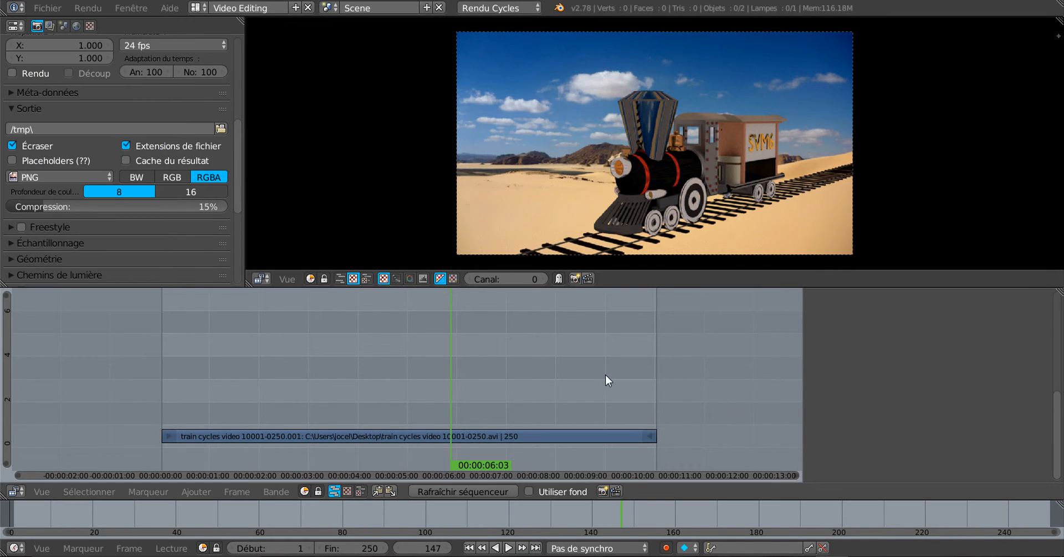
Step: Add a Texte effect strip at frame 147, above the train video strip in the sequencer
right_click(375, 438)
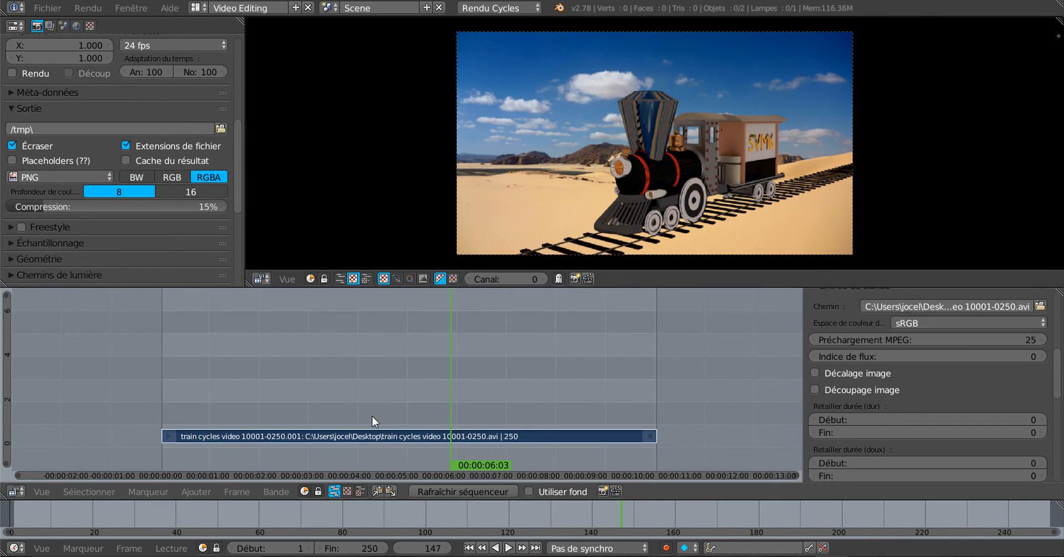
left_click(205, 495)
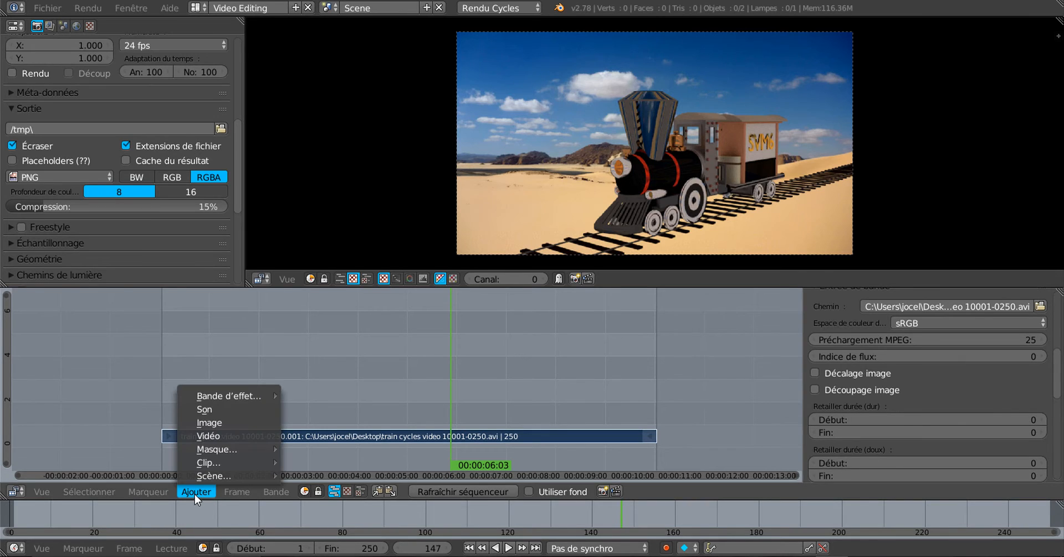
mouse_move(214, 394)
left_click(196, 490)
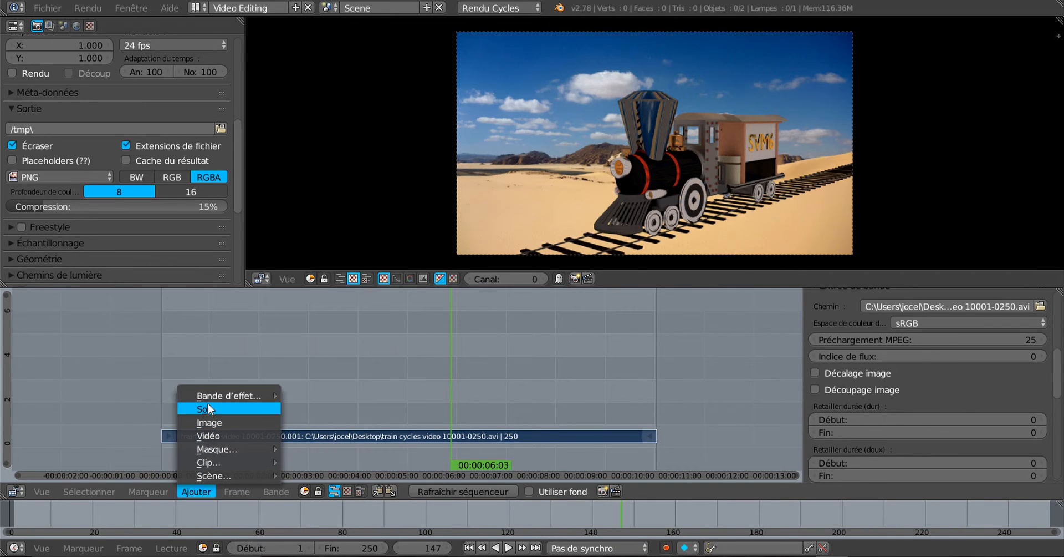
mouse_move(215, 395)
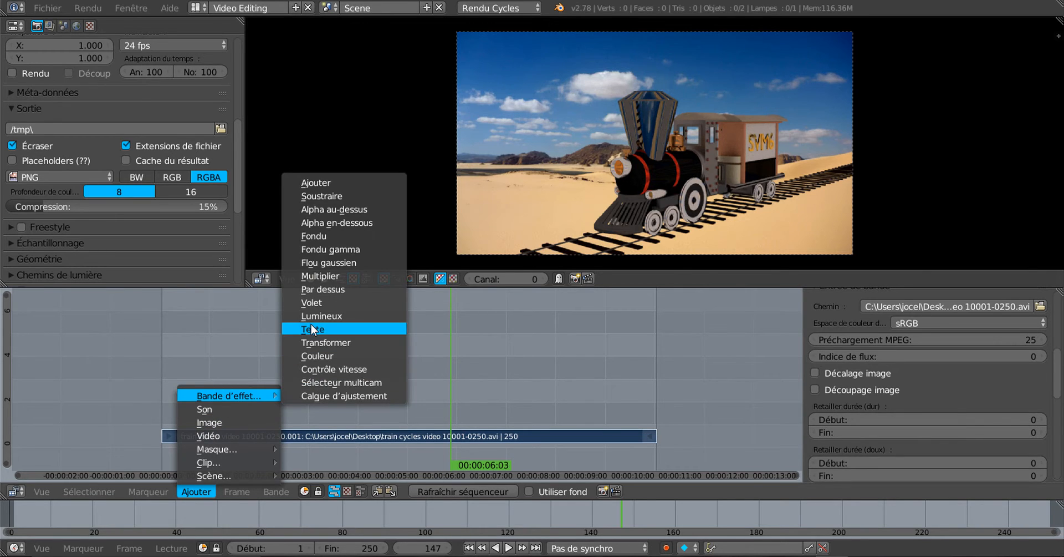
left_click(312, 329)
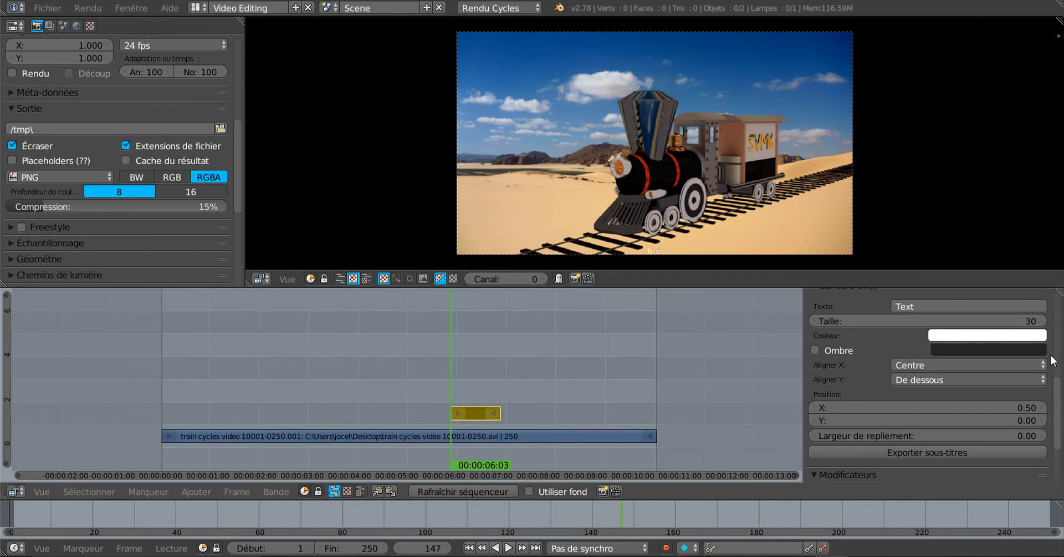
Step: Widen the strip properties sidebar and move the playhead to frame 159, within the text strip
left_click_drag(1057, 408, 1059, 309)
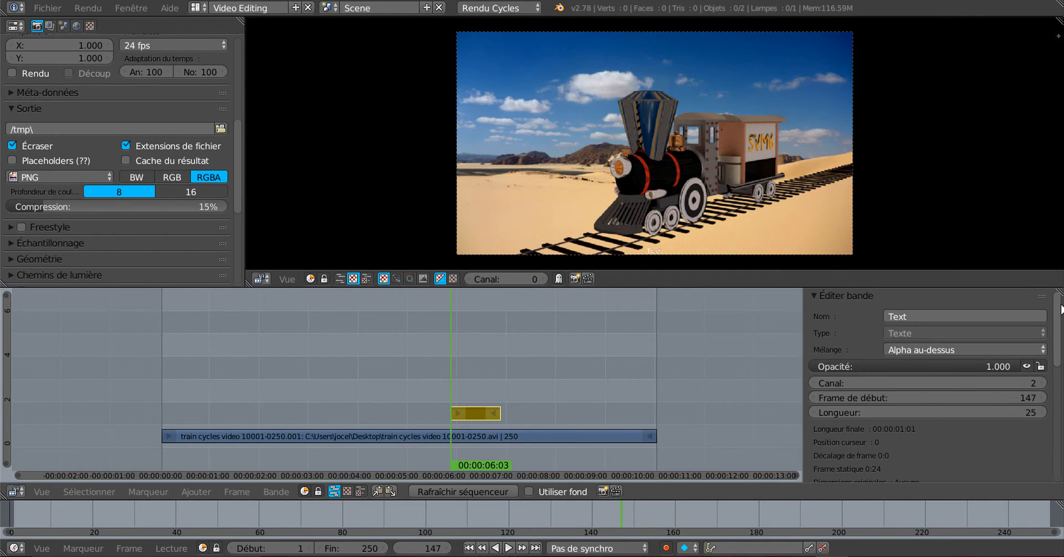
left_click_drag(803, 328, 721, 331)
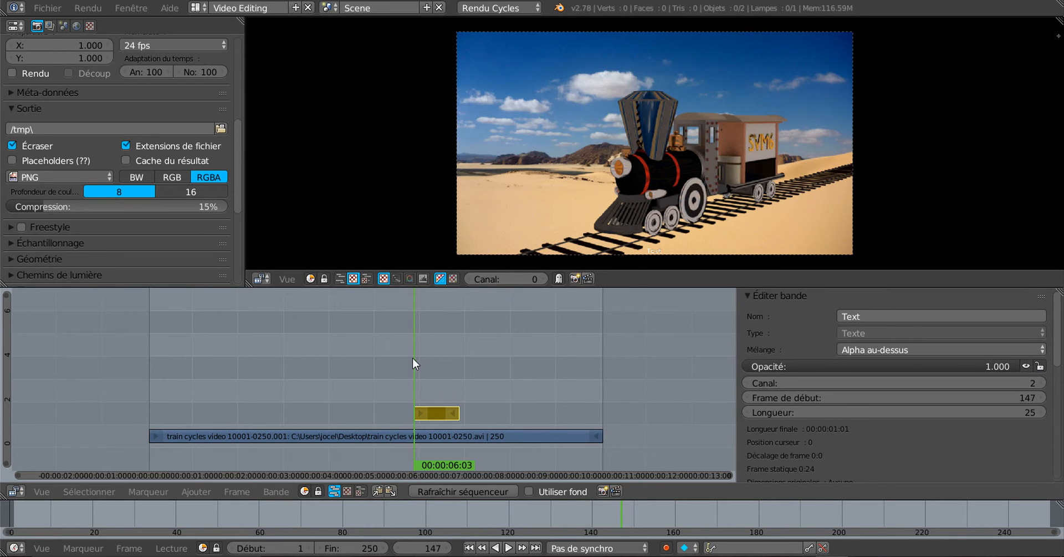
left_click_drag(414, 354, 437, 411)
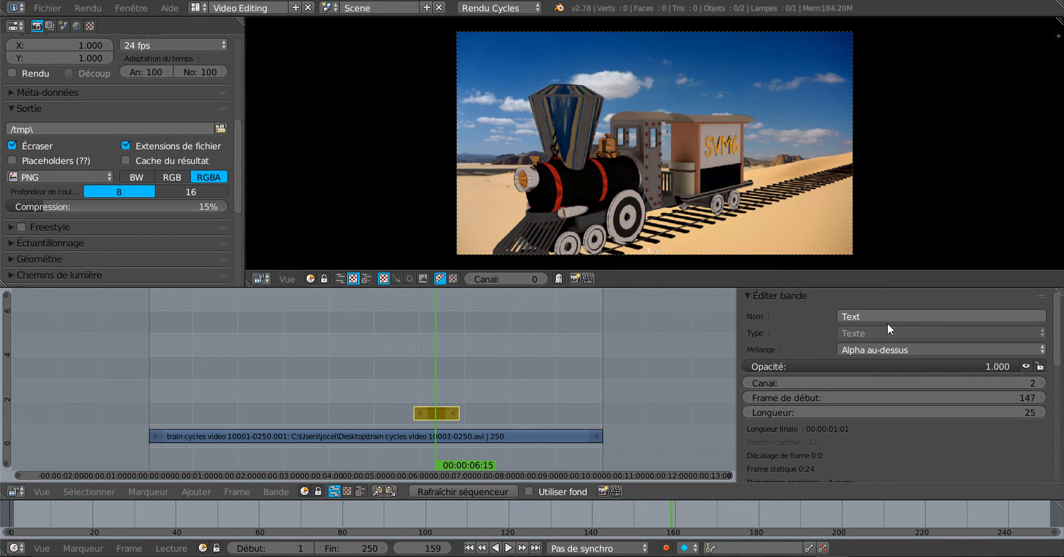
Step: Enlarge the text strip's font by setting its Taille to 229
scroll(931, 381, "down", 3)
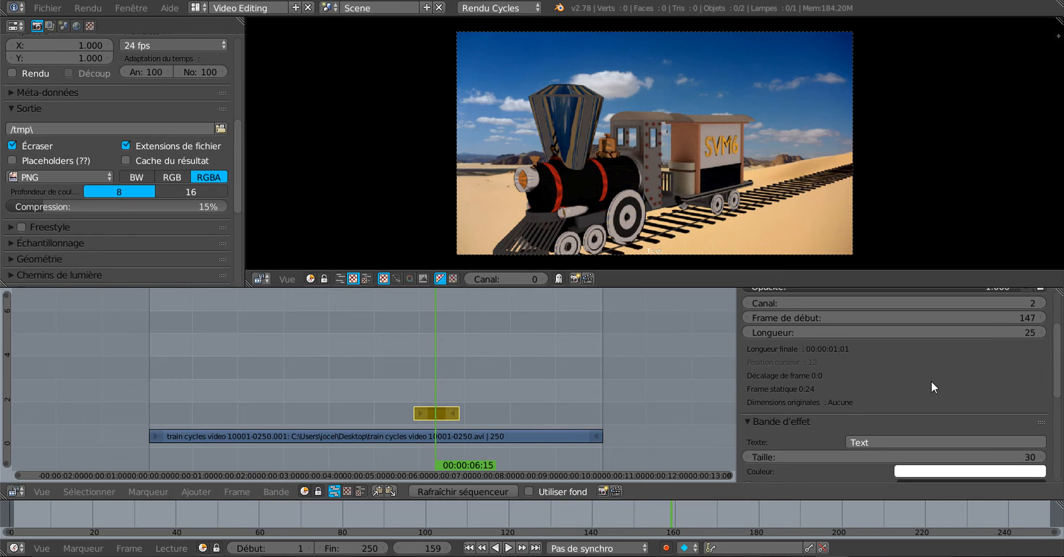
scroll(932, 382, "down", 3)
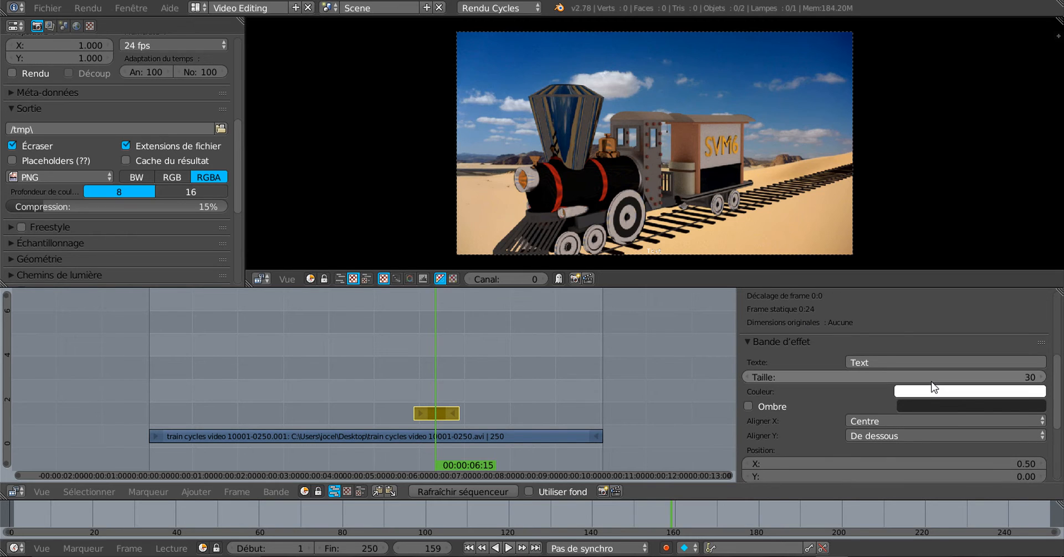
scroll(931, 380, "up", 1)
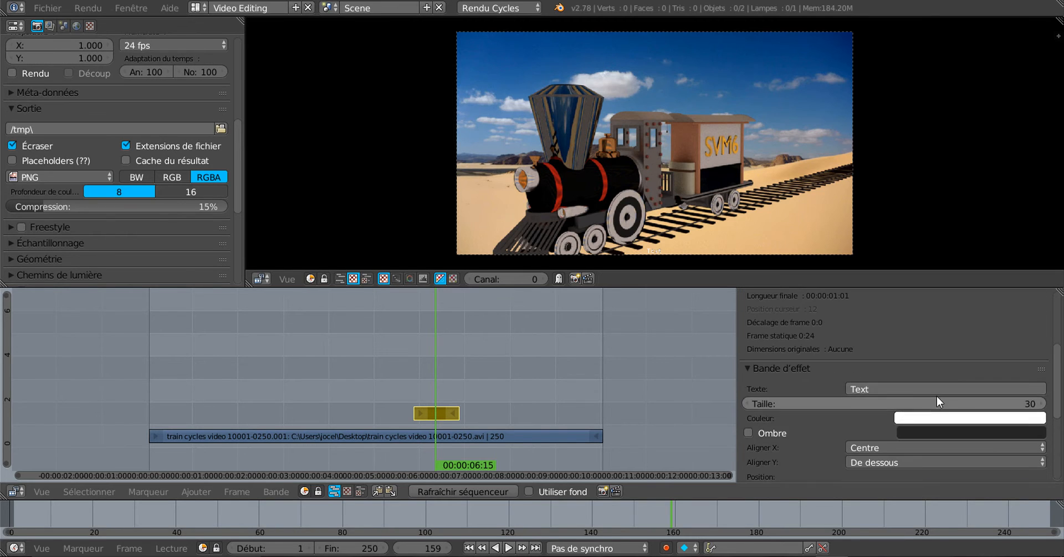
left_click(934, 401)
type("125")
key("Return")
left_click_drag(933, 403, 1003, 403)
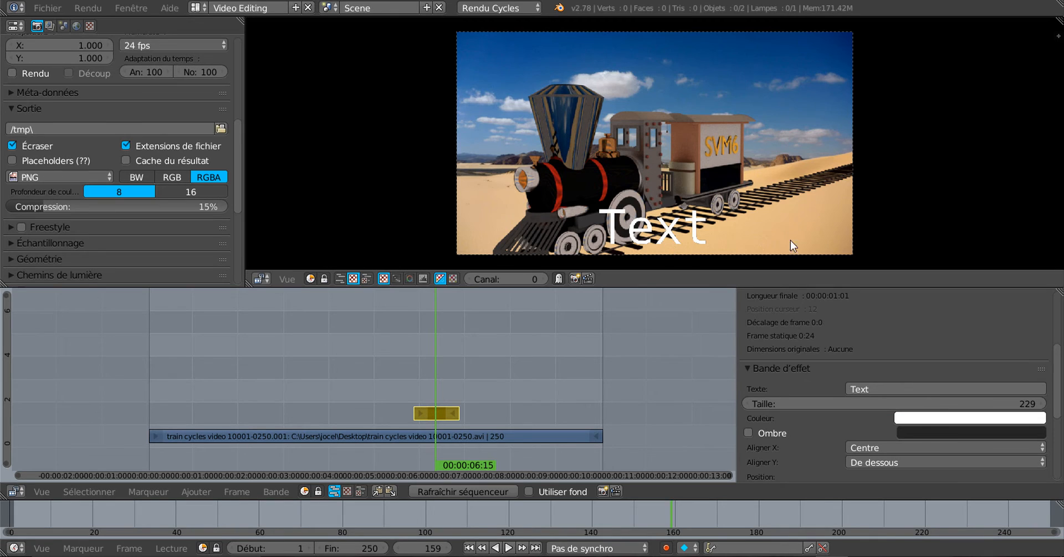
Step: Play the sequence from frame 159 to check how long the text overlay shows on the video, and stop playback
scroll(721, 238, "up", 1)
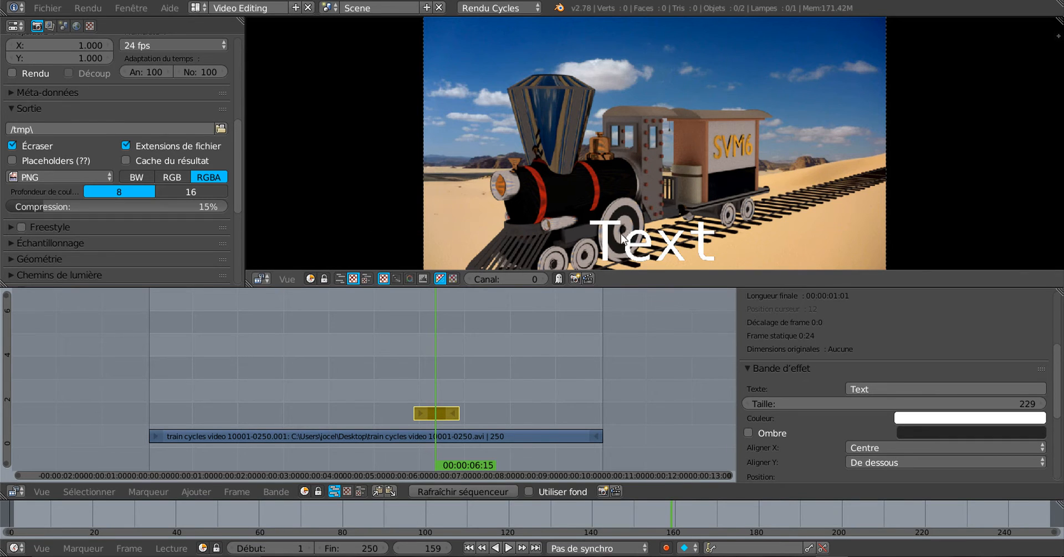
scroll(698, 253, "up", 1)
scroll(699, 253, "down", 2)
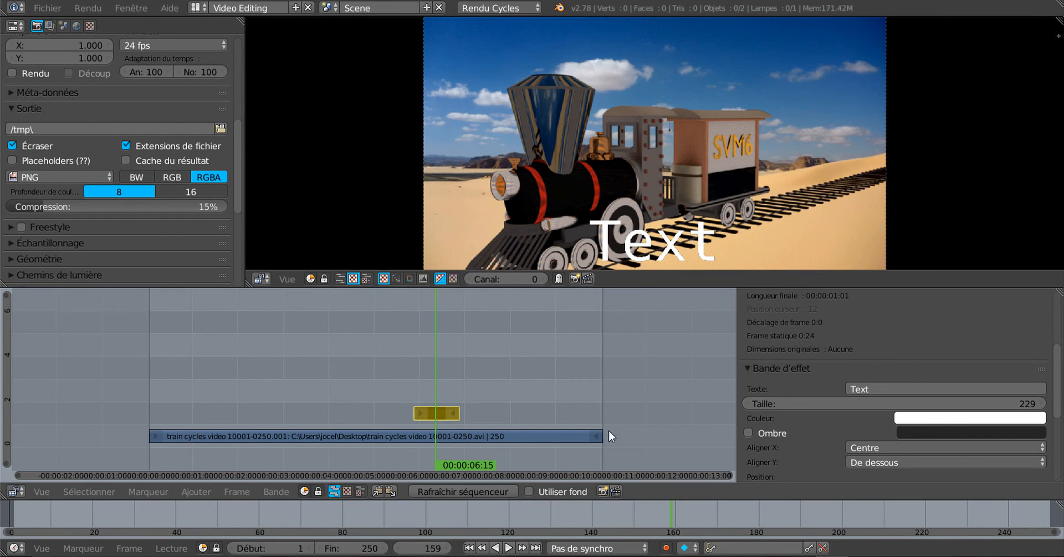
key("alt+a")
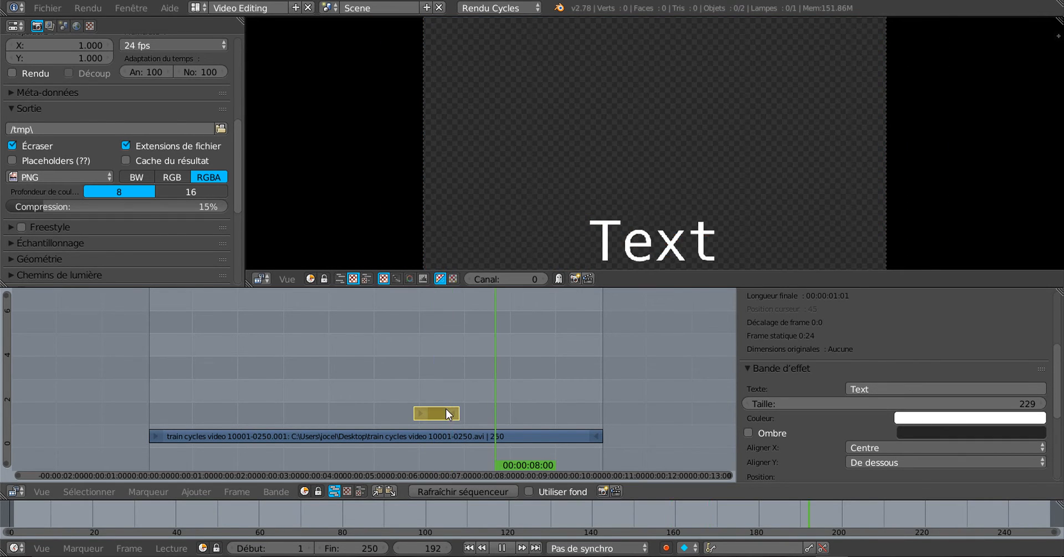
key("alt+a")
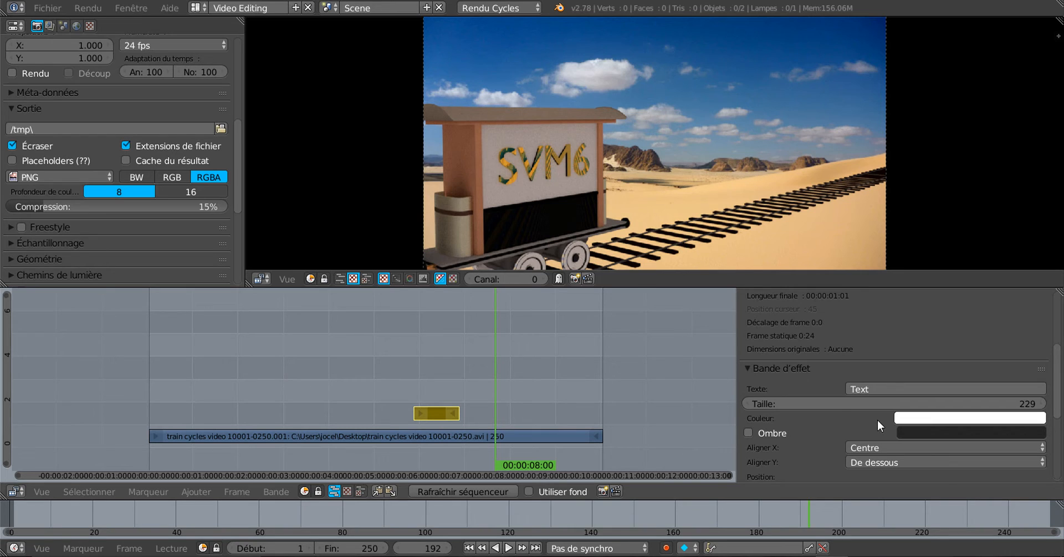
Step: Return the playhead to frame 158 and set the text colour to light red, RGB 1.000, 0.267, 0.267
scroll(842, 343, "down", 5)
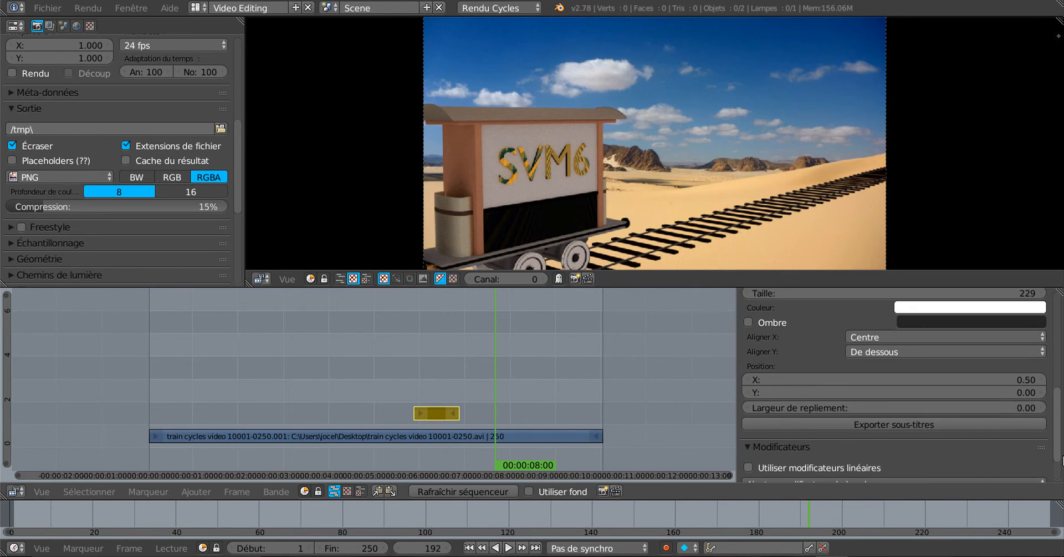
left_click(434, 358)
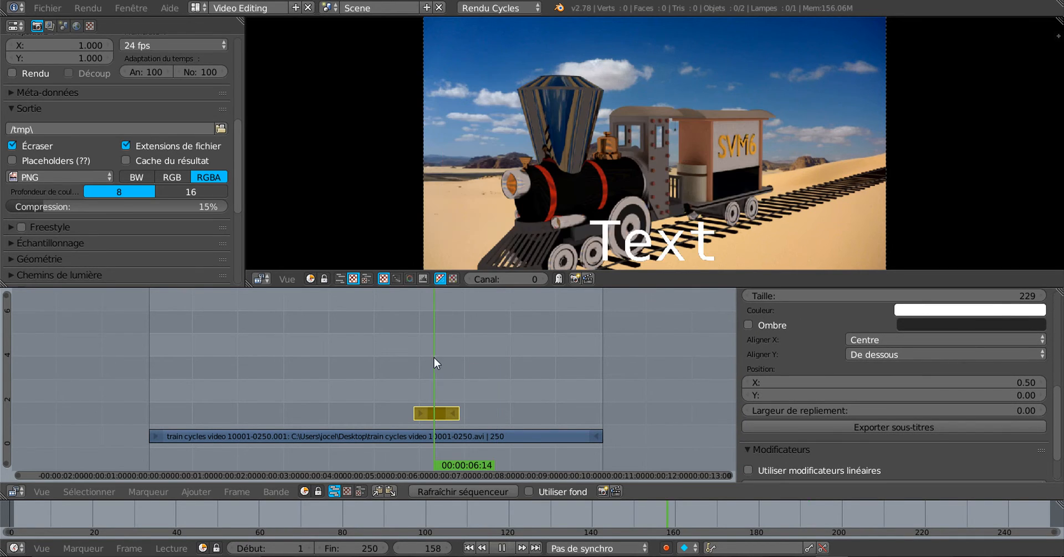
left_click(940, 309)
left_click(974, 210)
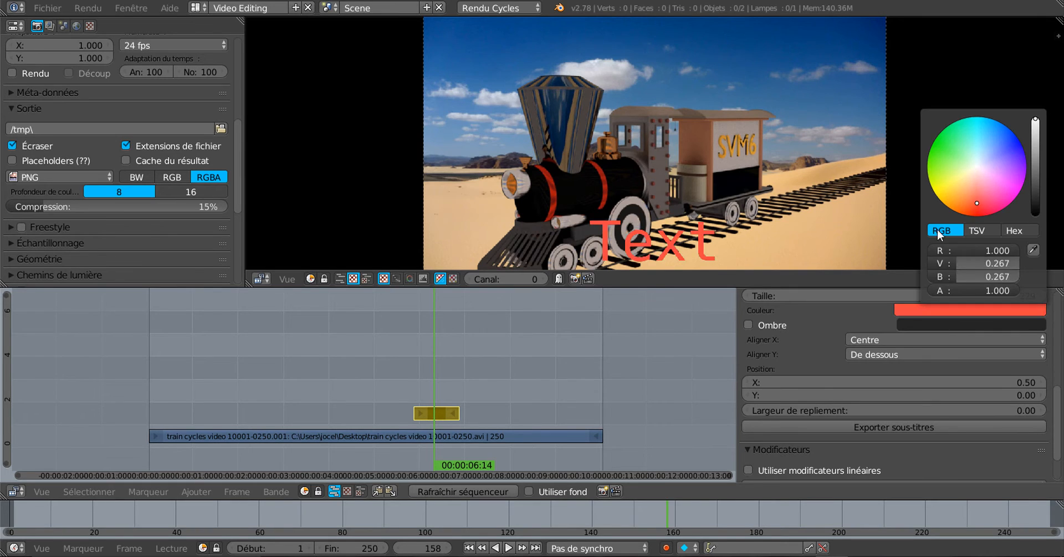
Step: Set the text's shadow colour to dark blue and enable the Ombre option
left_click(944, 325)
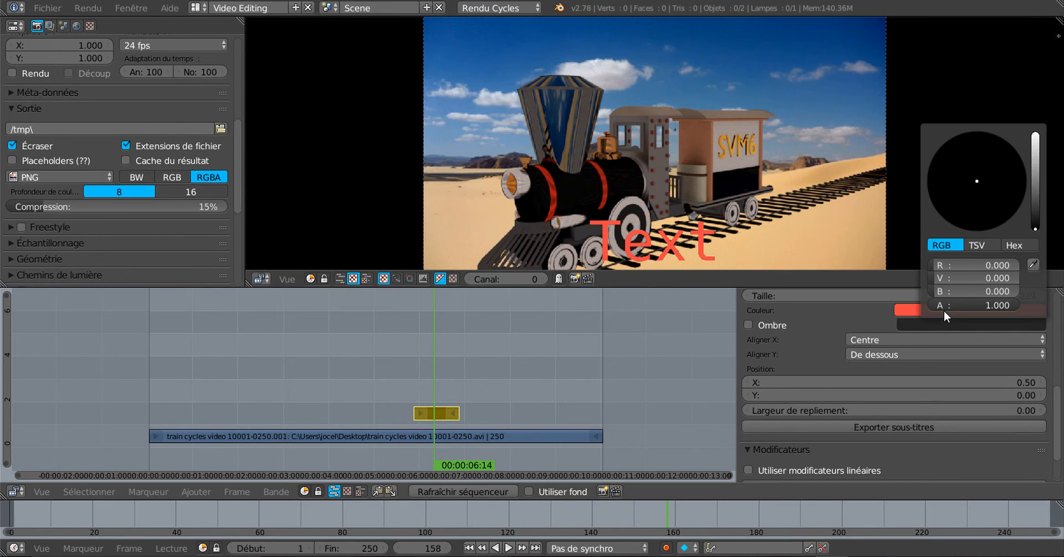
left_click_drag(1036, 228, 1036, 178)
left_click(1018, 169)
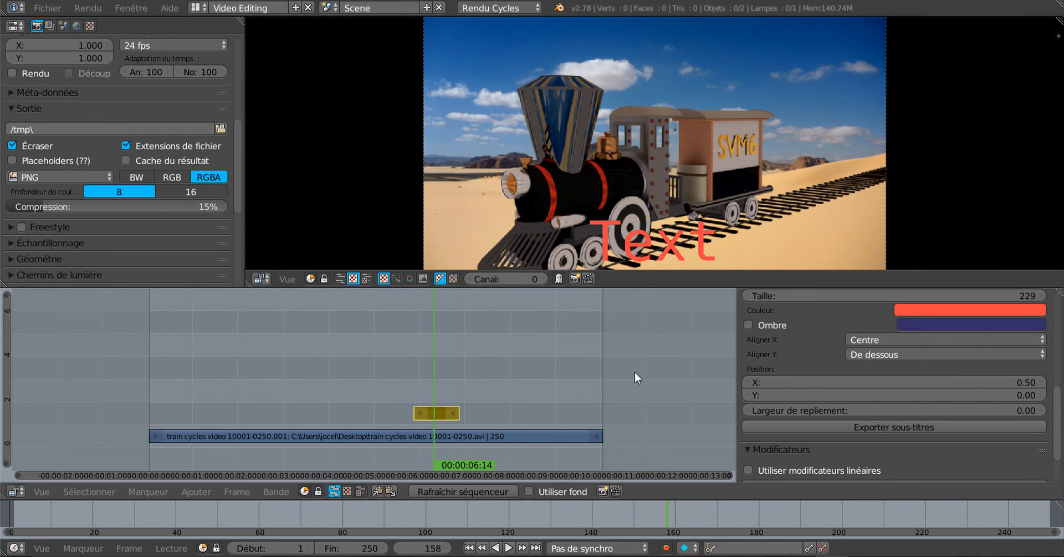
scroll(616, 327, "up", 1)
scroll(657, 267, "up", 1)
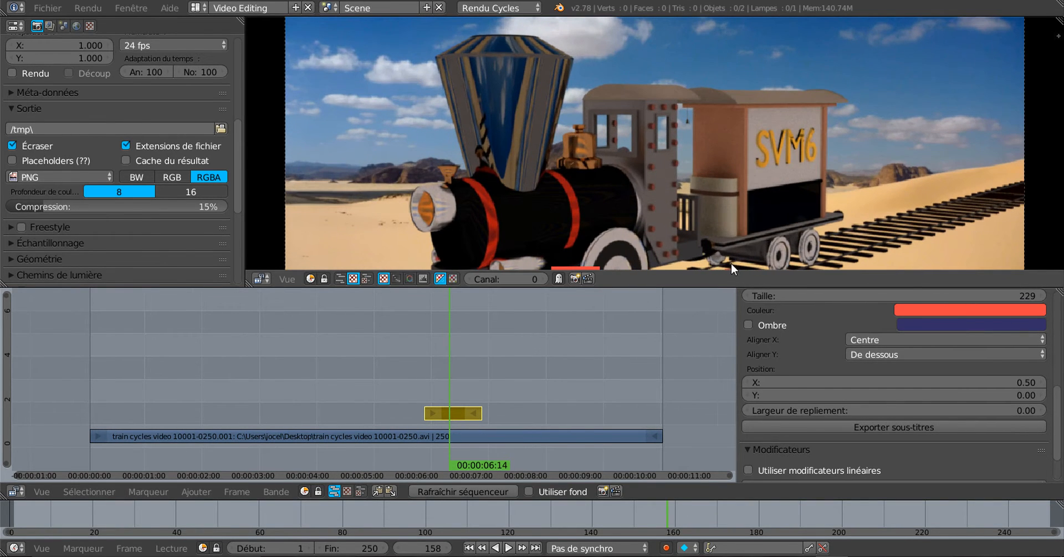
scroll(731, 262, "down", 2)
scroll(740, 254, "down", 1)
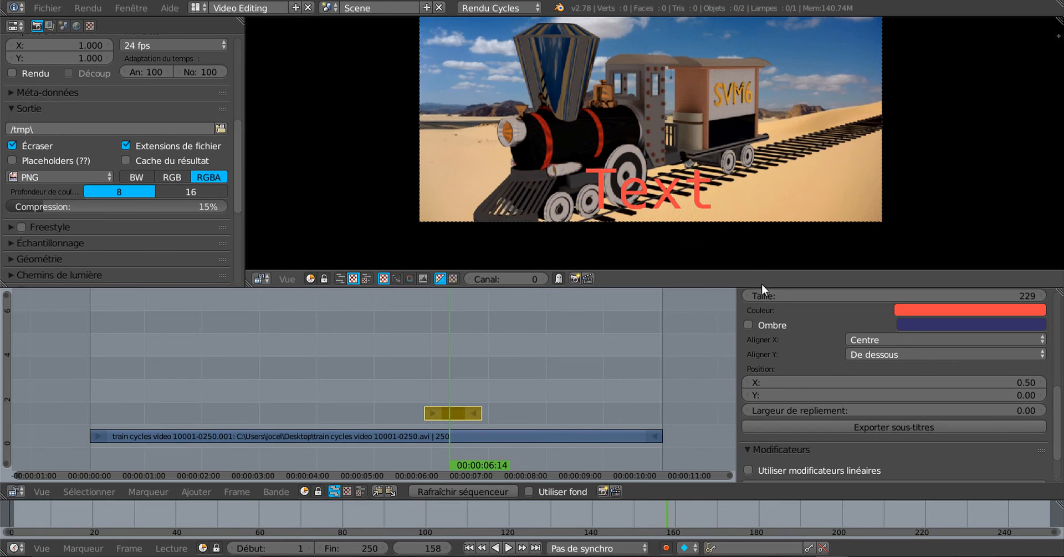
left_click(749, 324)
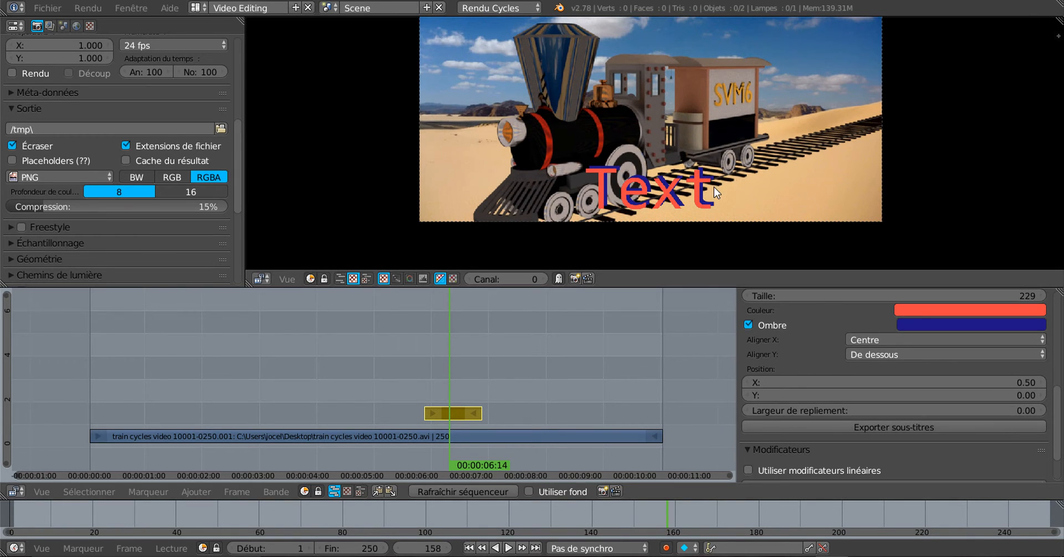
Step: Set the text's horizontal alignment (Aligner X) to Droite
scroll(902, 371, "down", 1)
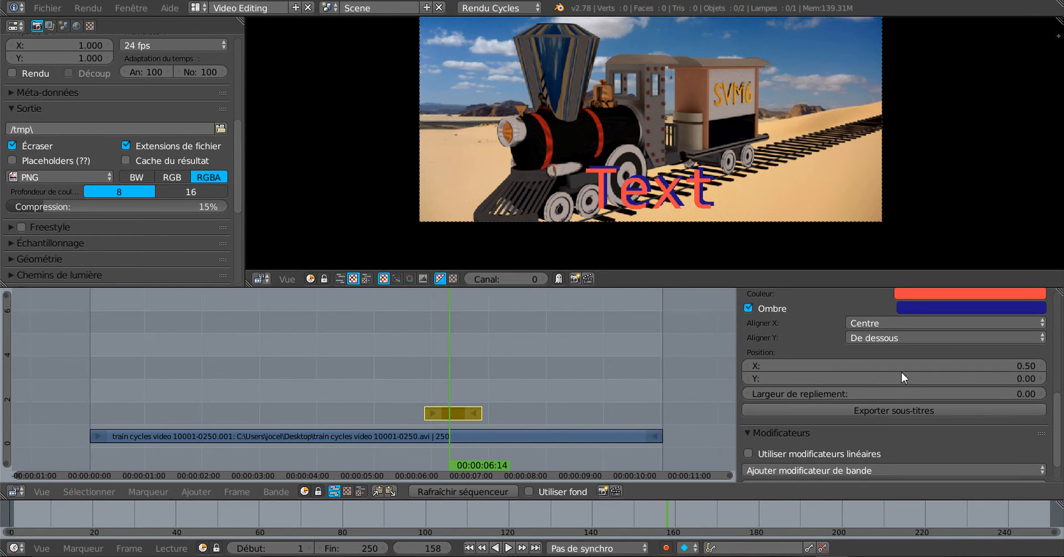
left_click(915, 324)
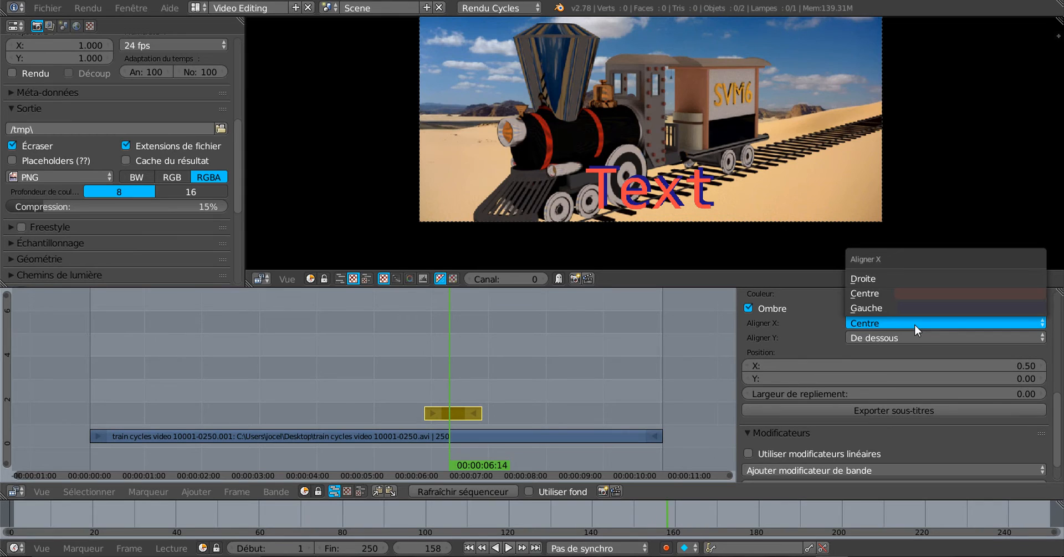
left_click(899, 277)
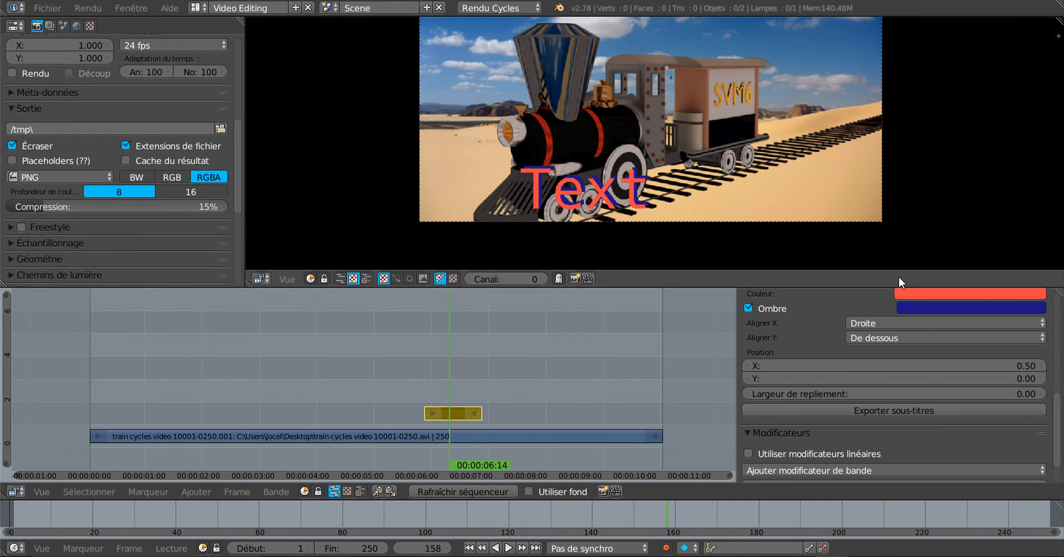
Step: Try the Centre vertical alignment (Aligner Y) on the text and set it back to De dessous
left_click(932, 338)
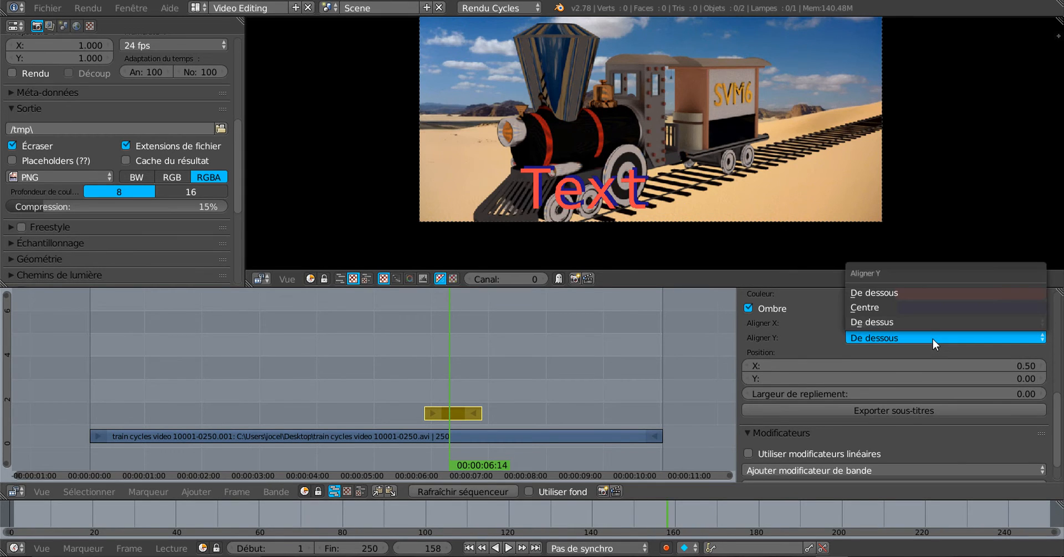
left_click(909, 308)
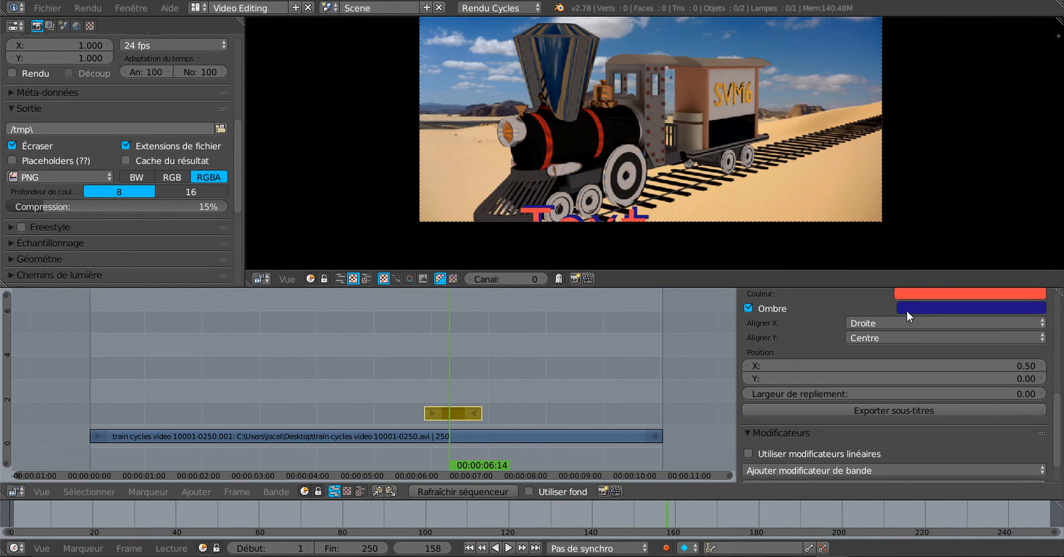
scroll(696, 205, "down", 1)
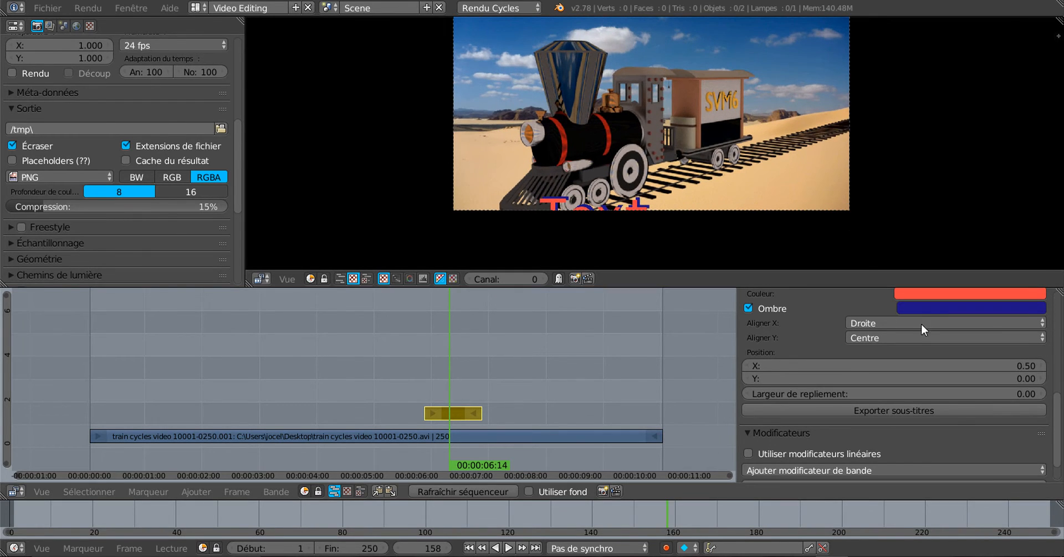
left_click(912, 337)
left_click(902, 292)
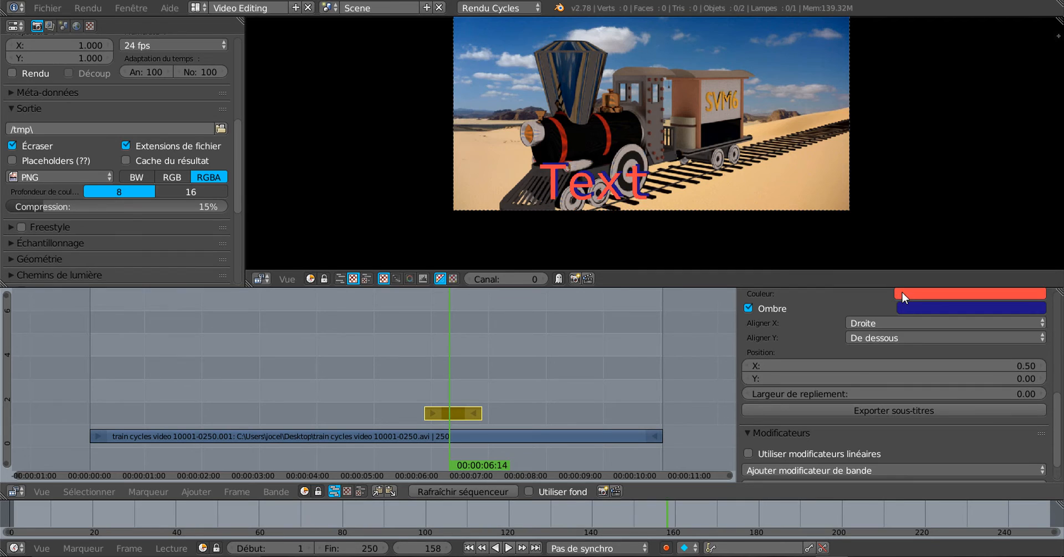
Step: Try the Centre and Gauche horizontal alignments on the text and set Aligner X back to Droite
left_click(888, 322)
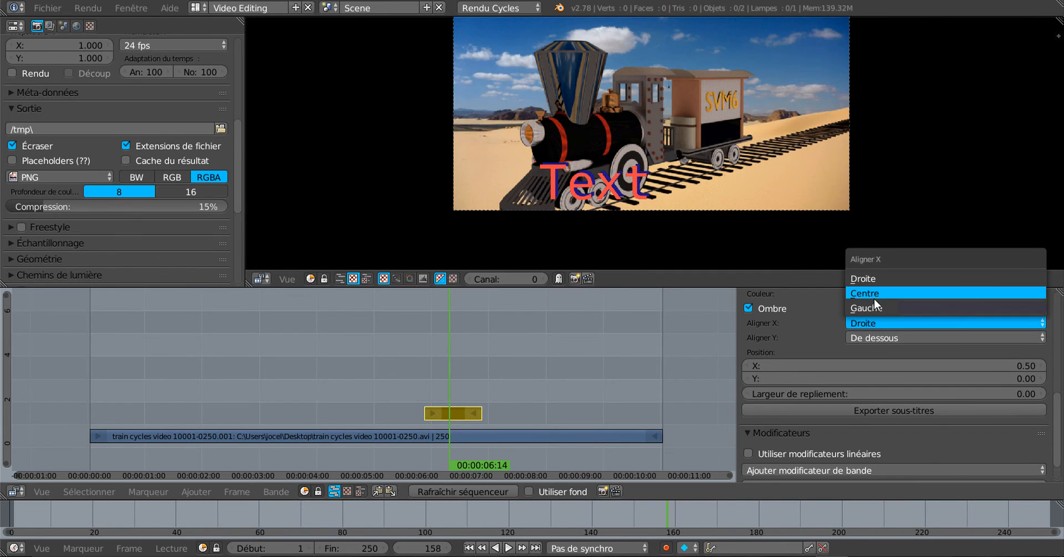
left_click(877, 292)
left_click(874, 323)
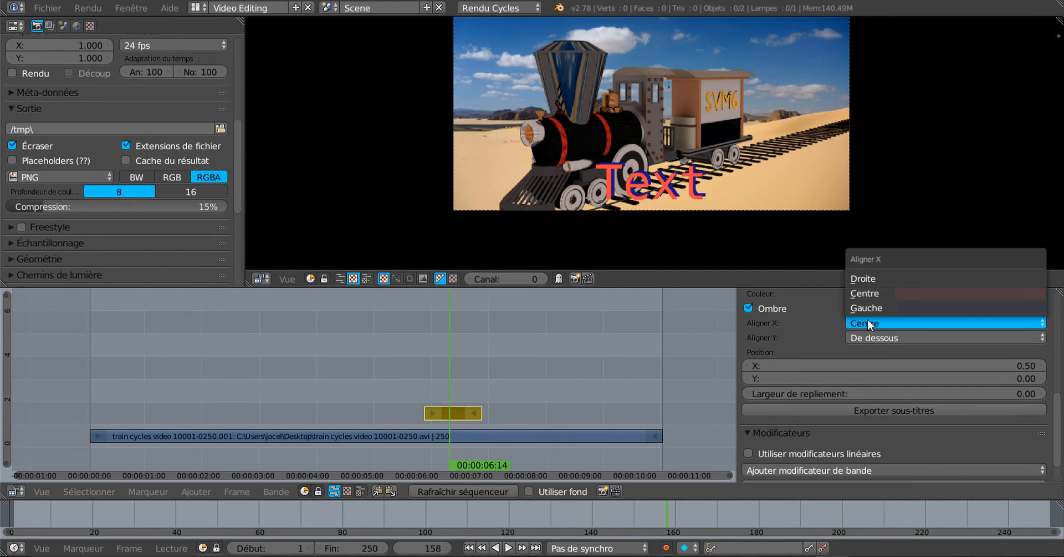
left_click(864, 308)
left_click(874, 323)
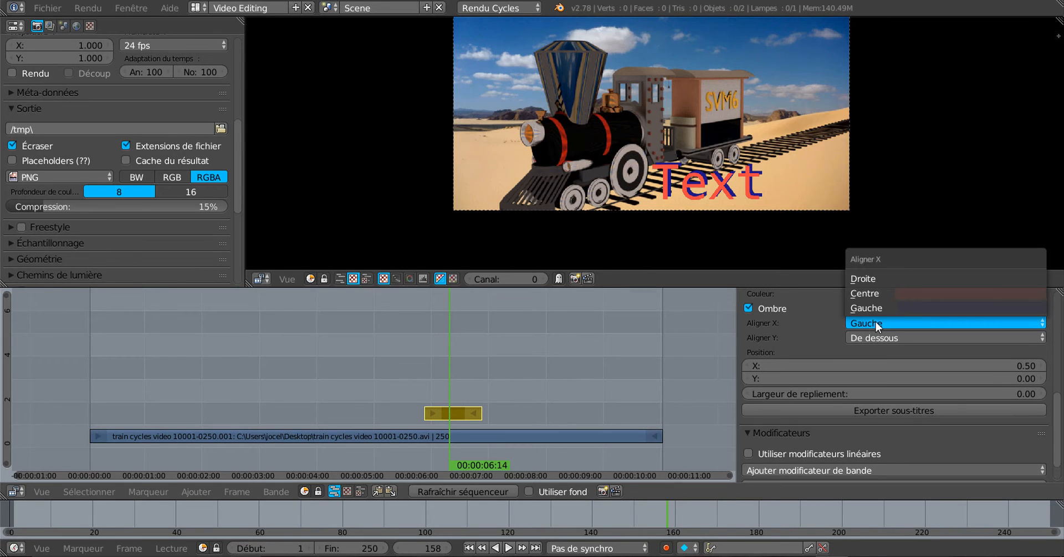
left_click(858, 276)
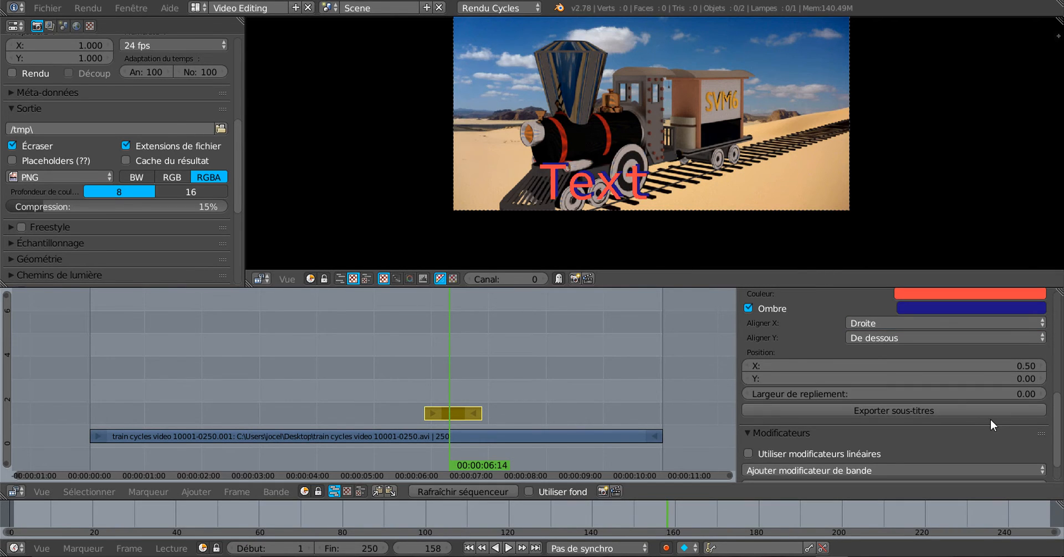
Step: Keyframe the text's position with X at 0.00 on frame 158 and extend the text strip's end to frame 187
scroll(990, 418, "down", 1)
left_click_drag(944, 361, 864, 361)
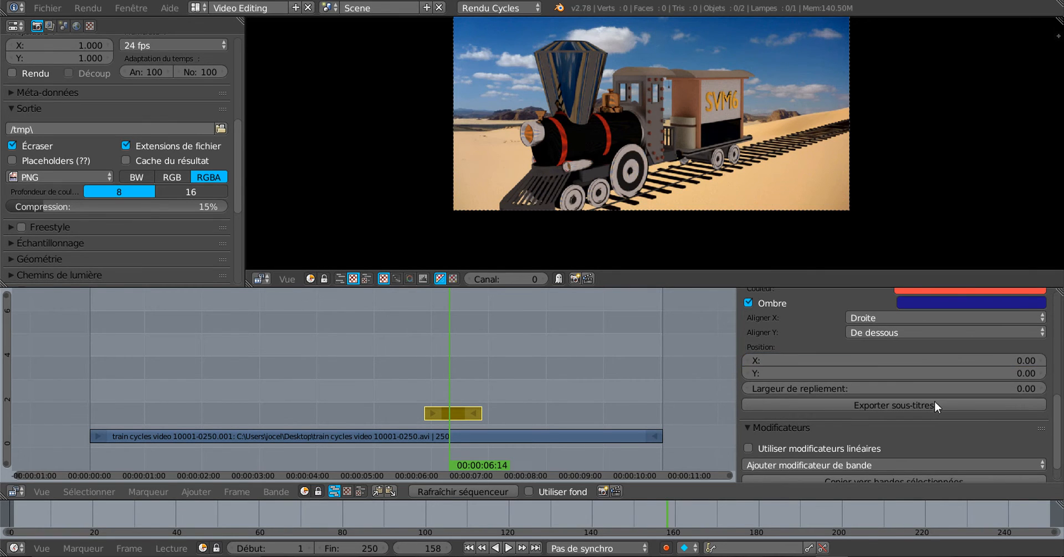
right_click(910, 357)
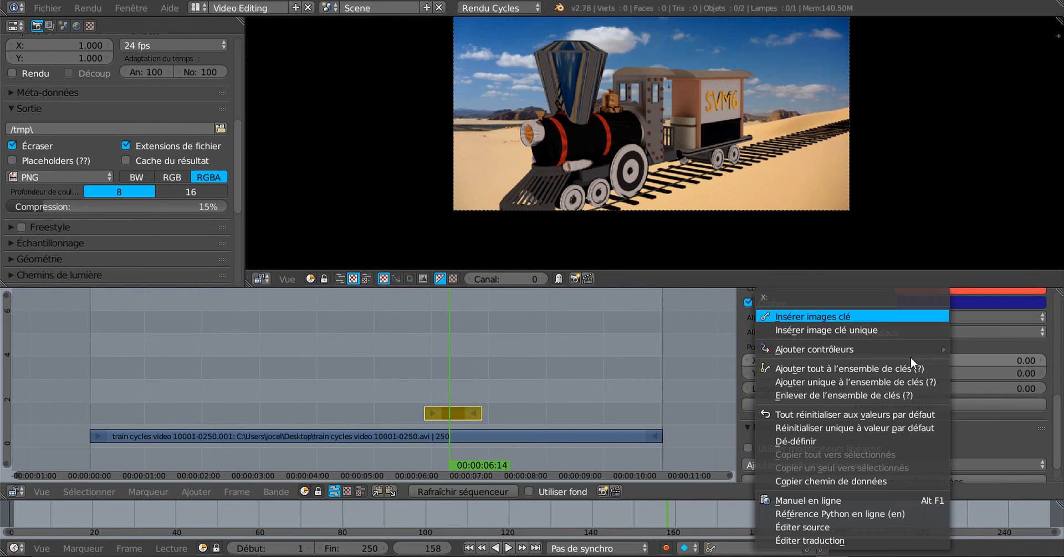
left_click(835, 317)
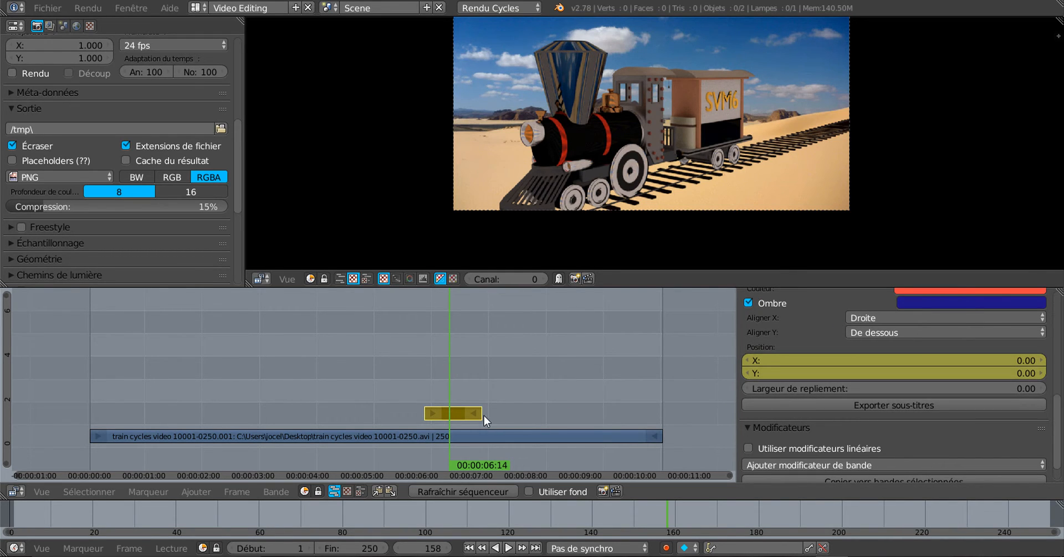
left_click_drag(477, 414, 518, 414)
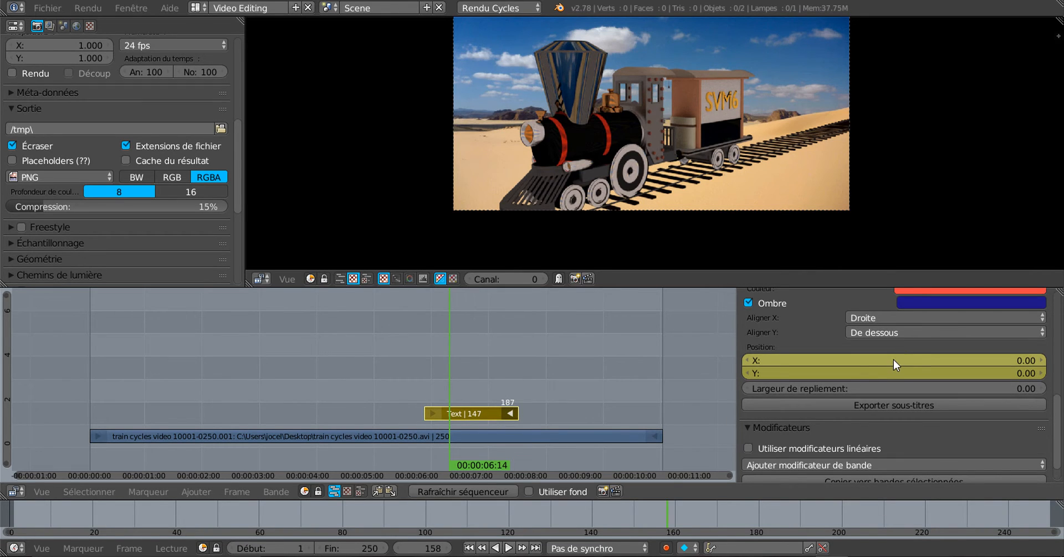
Step: Try an X position of 0.62 for the text on frame 158
left_click_drag(893, 359, 865, 367)
right_click(867, 361)
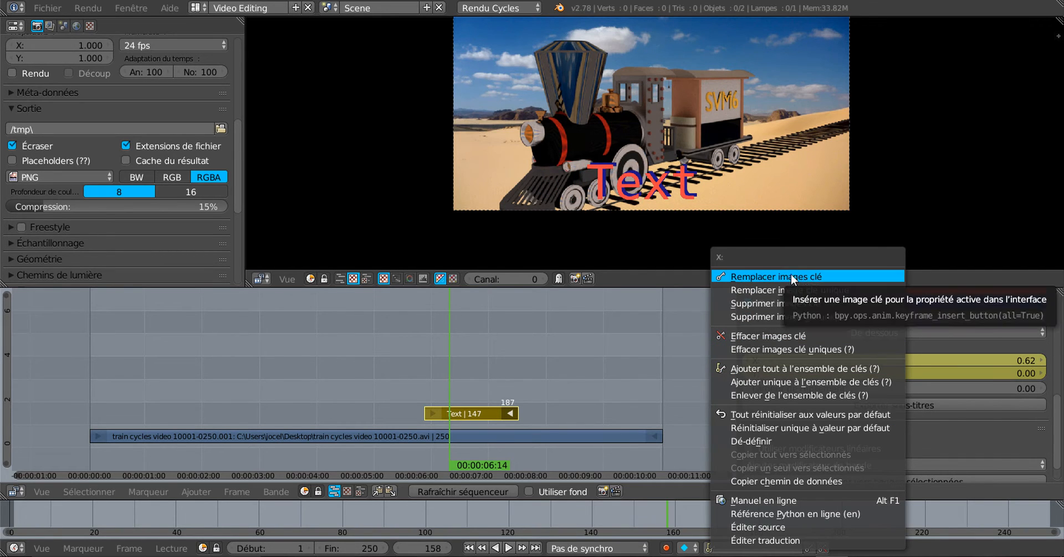
left_click(925, 362)
right_click(925, 359)
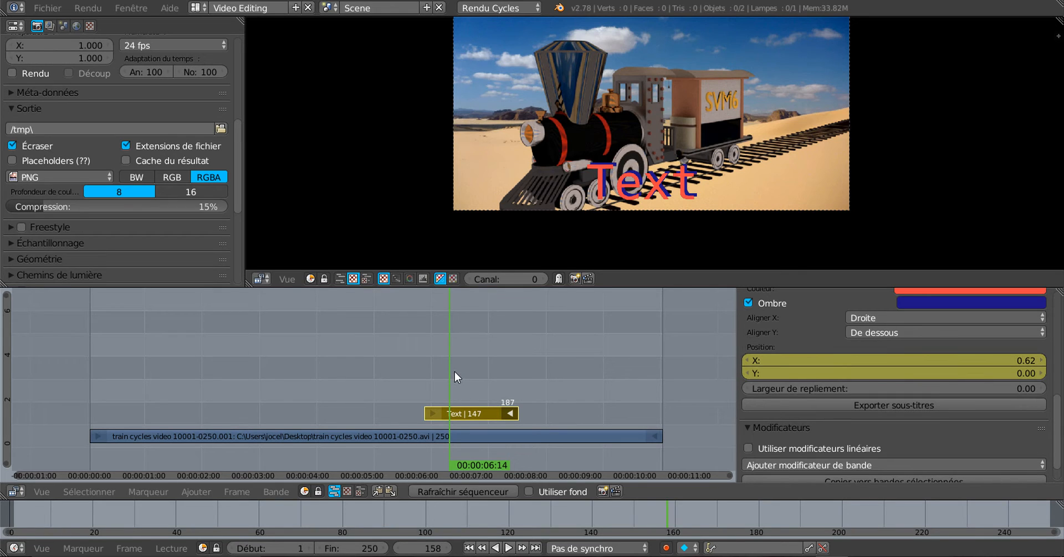
key("shift+alt+a")
Step: Go to frame 163, set the text's X position to 0.59 and insert position keyframes
left_click_drag(439, 378, 461, 380)
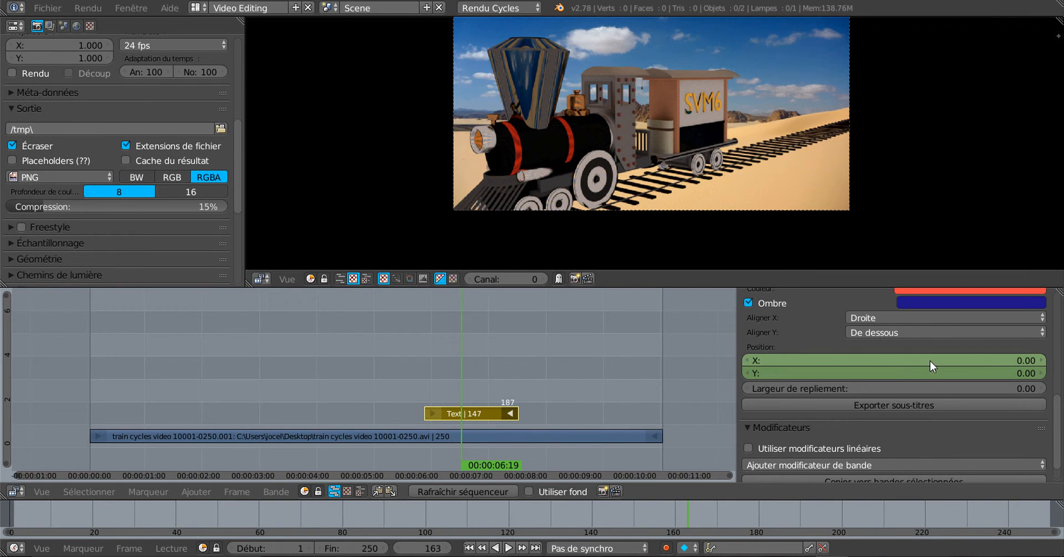
left_click_drag(930, 360, 970, 360)
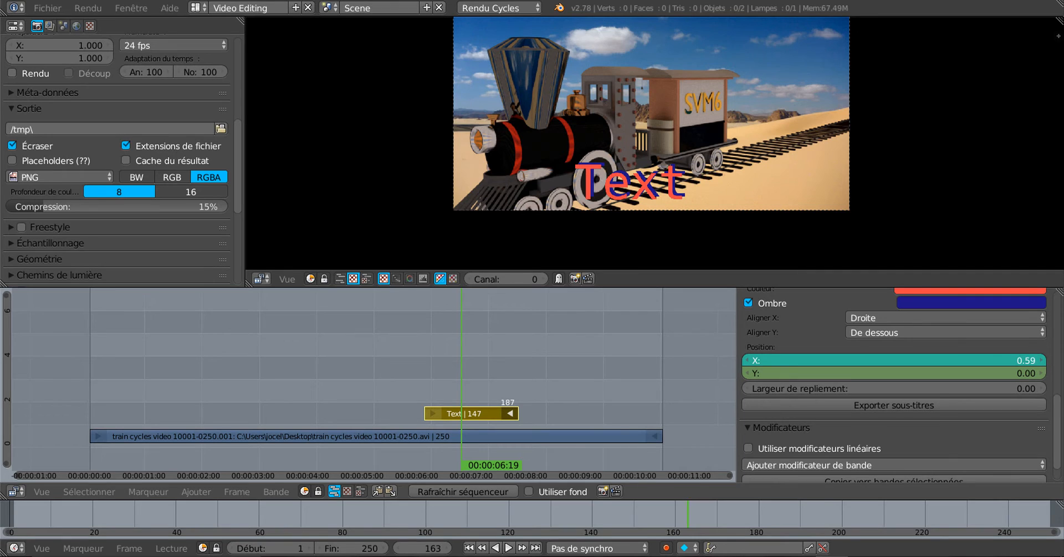
right_click(913, 362)
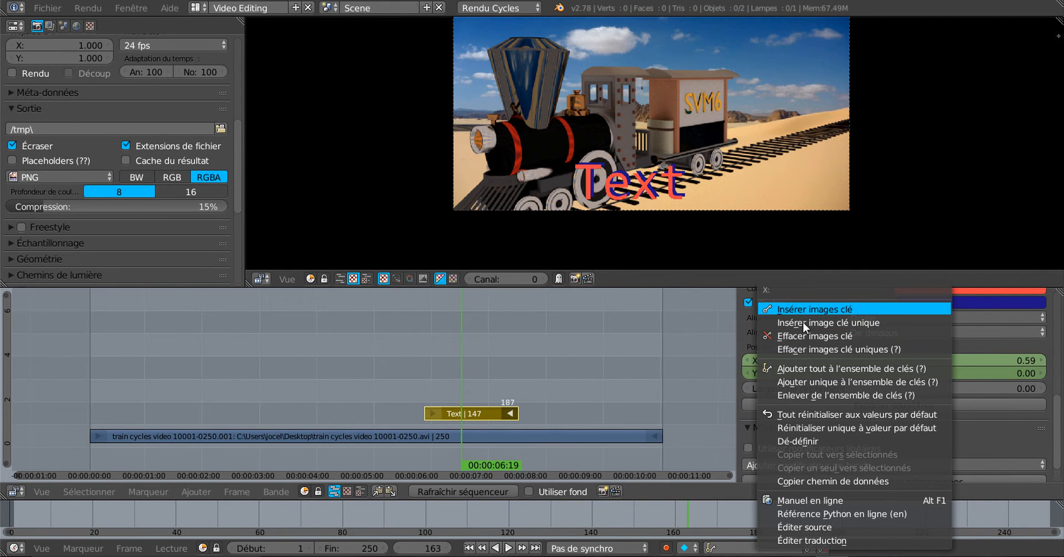
left_click(809, 309)
Step: Insert position keyframes for the text at frame 172 and try an X value of 0.00 there
mouse_move(462, 355)
left_mouse_down()
mouse_move(414, 367)
mouse_move(482, 360)
left_mouse_up()
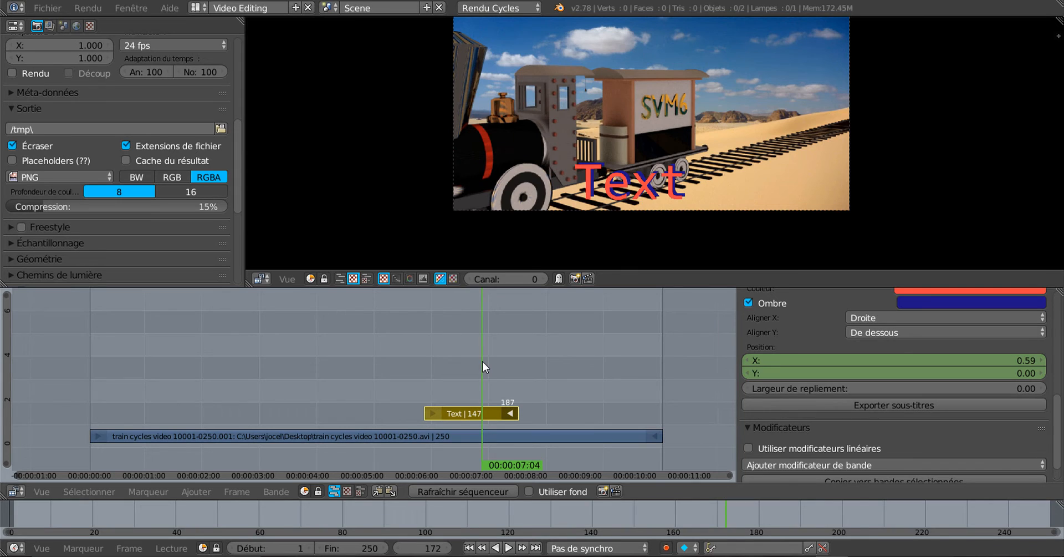
right_click(874, 363)
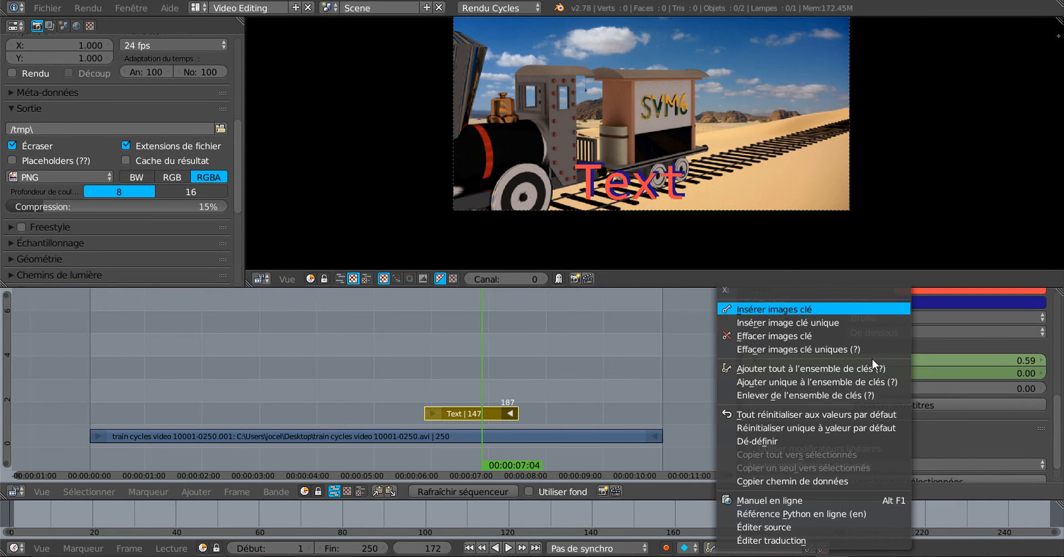
left_click(856, 308)
left_click_drag(881, 361, 720, 361)
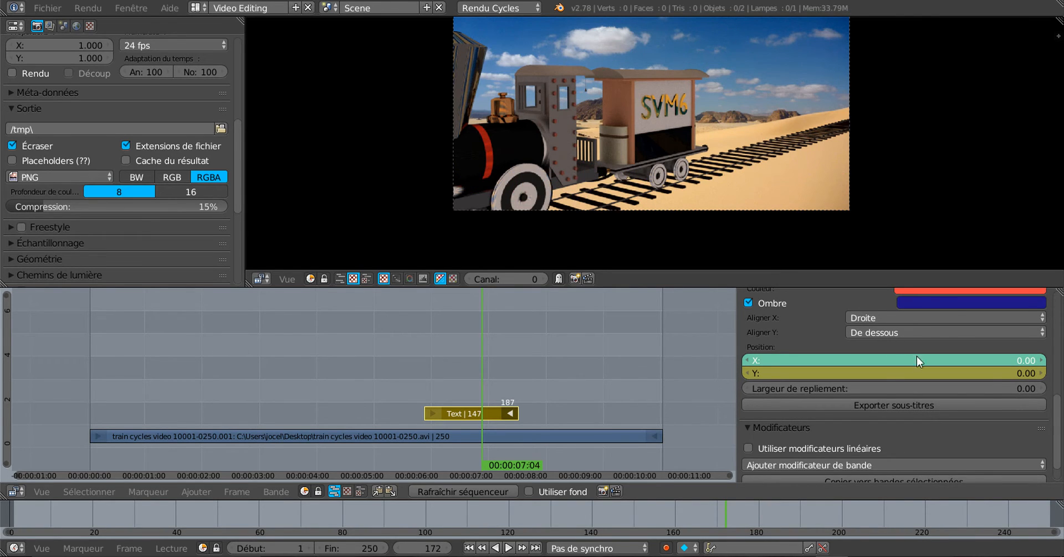
key("i")
Step: Play the sequence from frame 142 to preview the text animation, and return the playhead to frame 164
left_click_drag(484, 351, 414, 378)
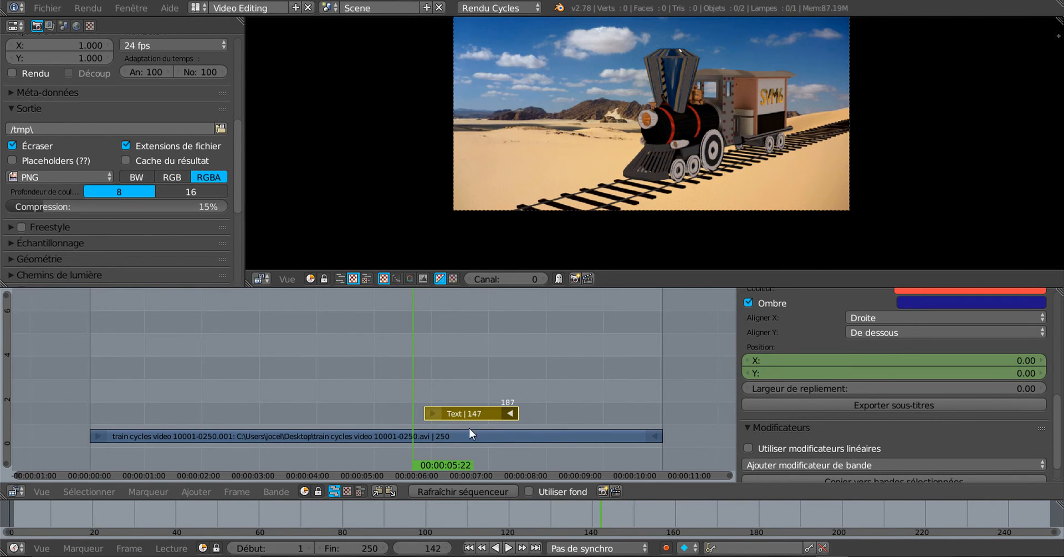
left_click(508, 547)
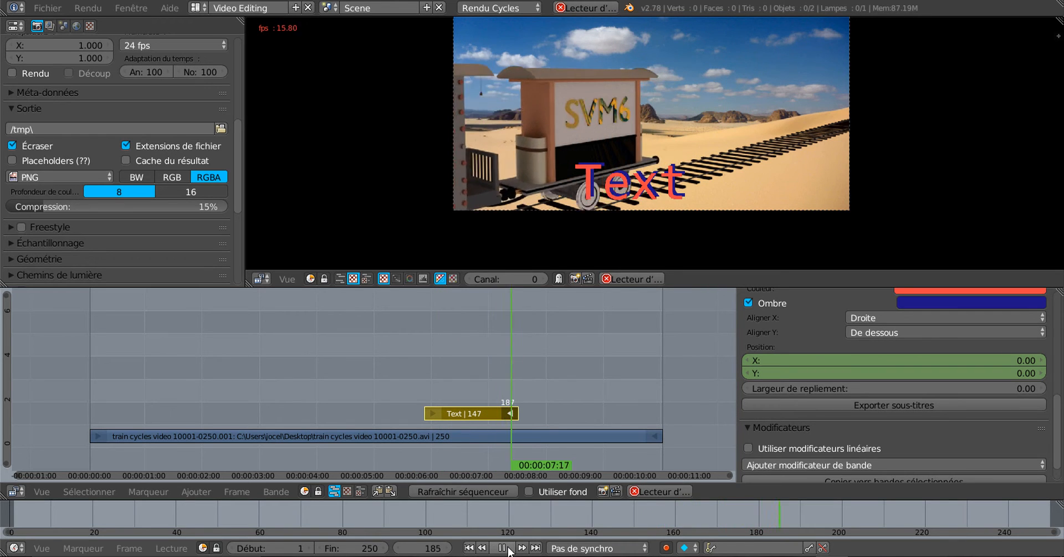
left_click(508, 548)
left_click_drag(561, 371, 464, 359)
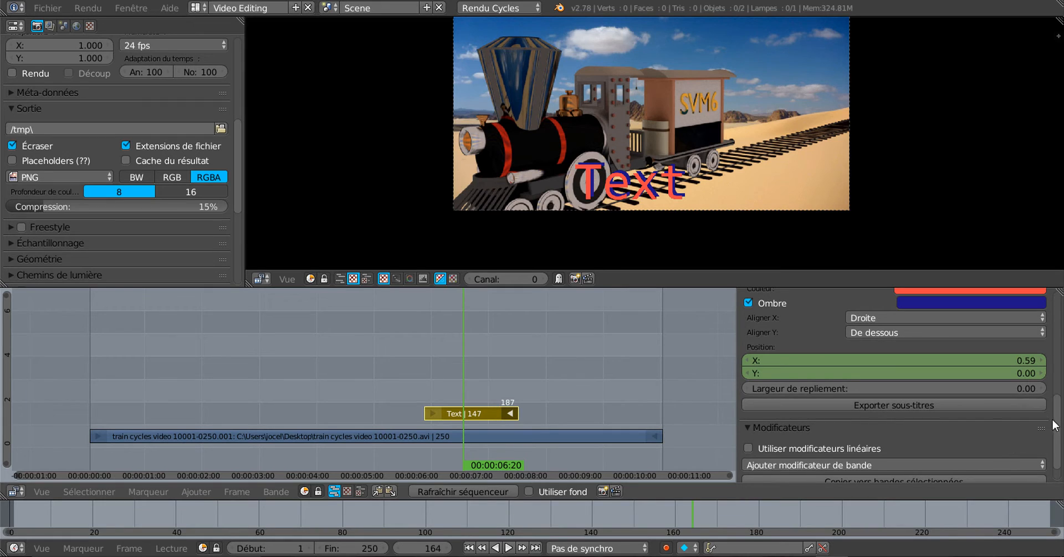
Step: Enable Utiliser modificateurs linéaires for the text strip and add a Balance de couleurs modifier
scroll(1053, 432, "up", 2)
scroll(1048, 474, "down", 3)
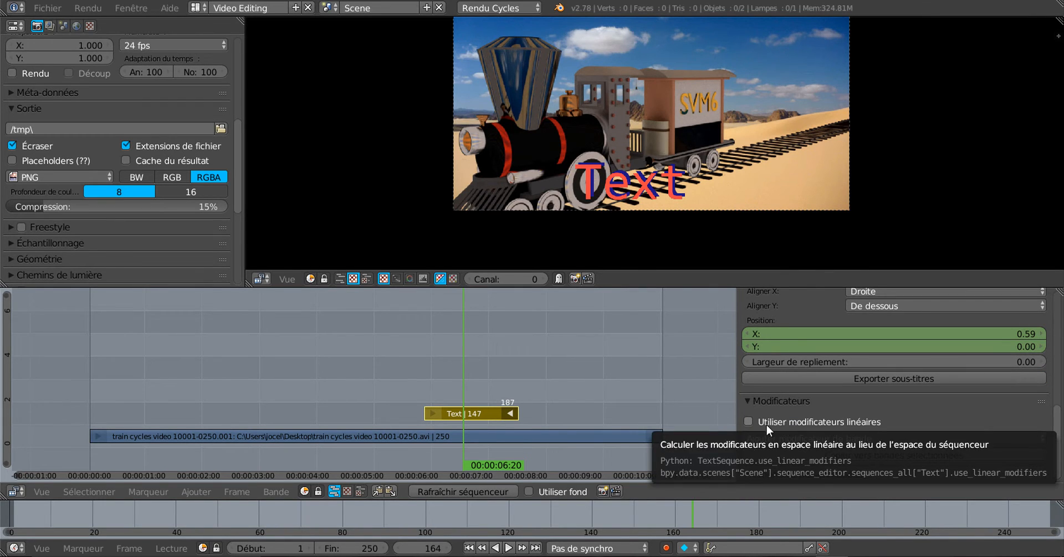
left_click(748, 421)
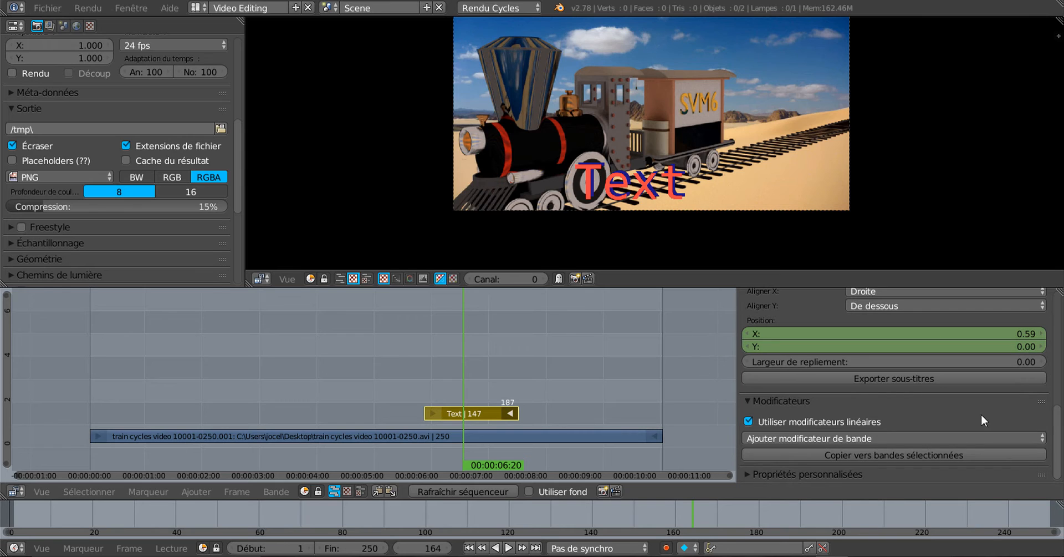
scroll(1062, 438, "up", 1)
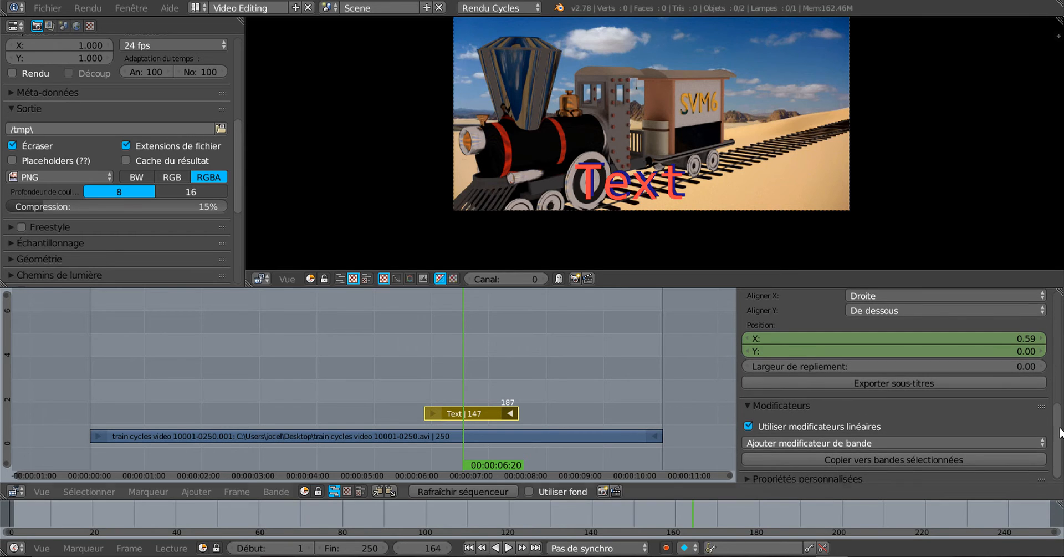
left_click(890, 442)
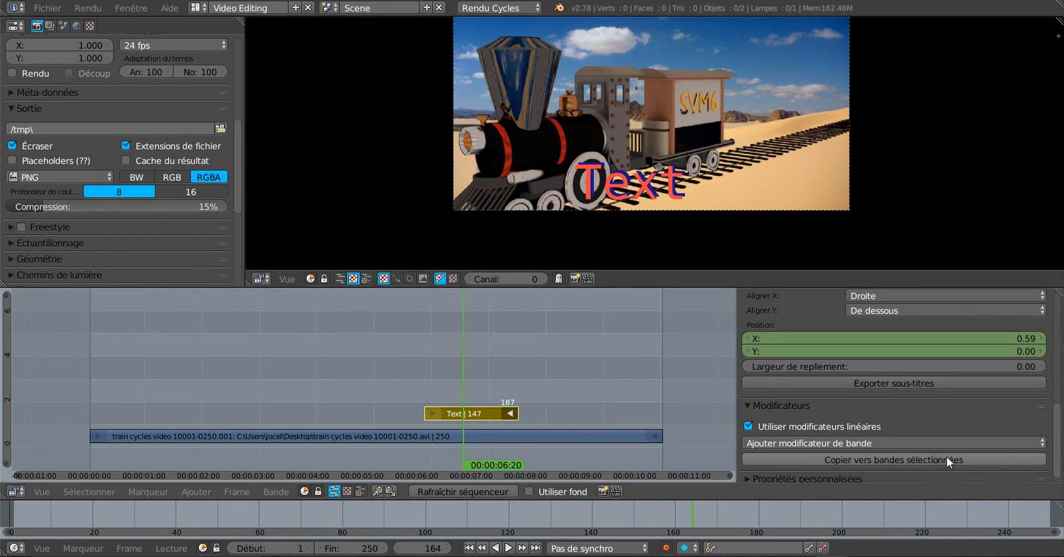
left_click(839, 441)
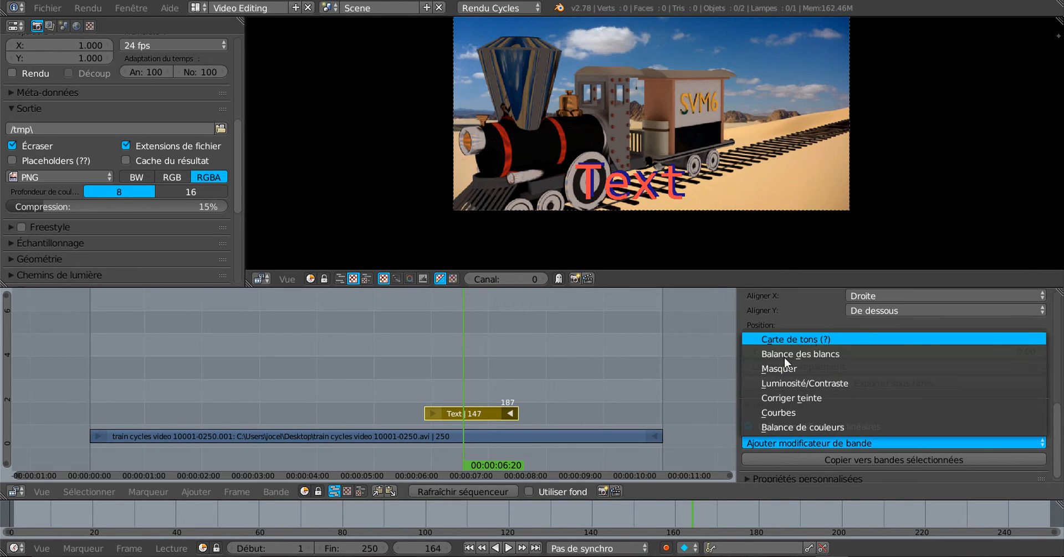
left_click(803, 427)
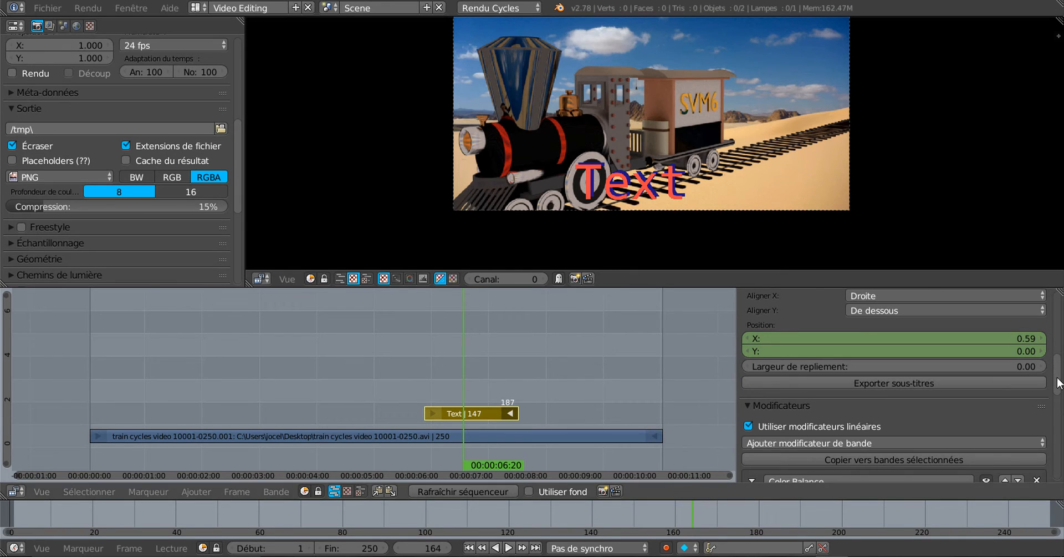
Step: Tint the Color Balance modifier's Gamma pale yellow and the colour wheel above it pale pink
scroll(1059, 383, "down", 9)
scroll(897, 413, "up", 1)
mouse_move(889, 408)
left_mouse_down()
mouse_move(911, 391)
mouse_move(867, 414)
mouse_move(898, 414)
mouse_move(887, 408)
mouse_move(899, 425)
mouse_move(878, 432)
mouse_move(920, 396)
mouse_move(877, 412)
left_mouse_up()
scroll(842, 459, "down", 4)
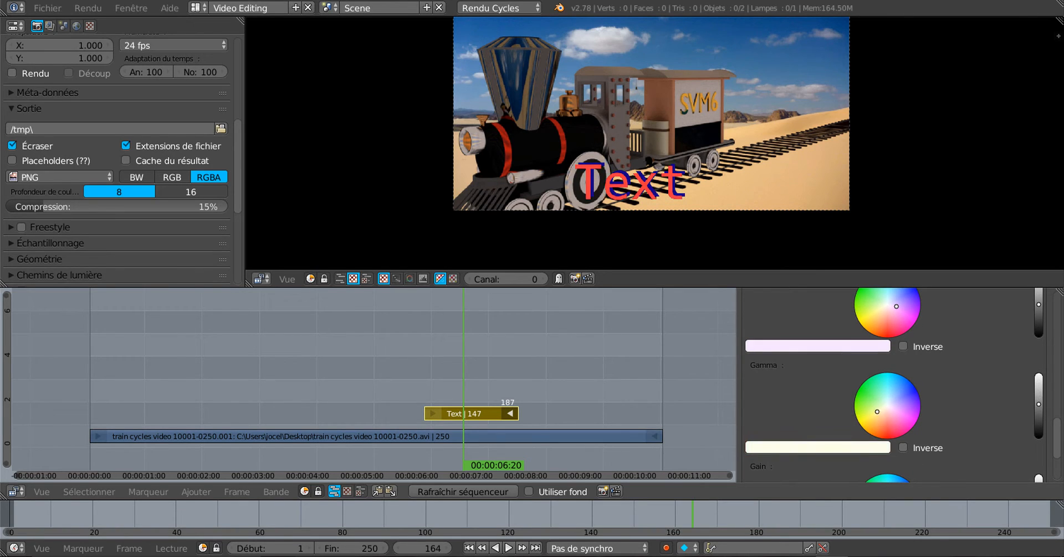
left_click_drag(1054, 438, 1060, 310)
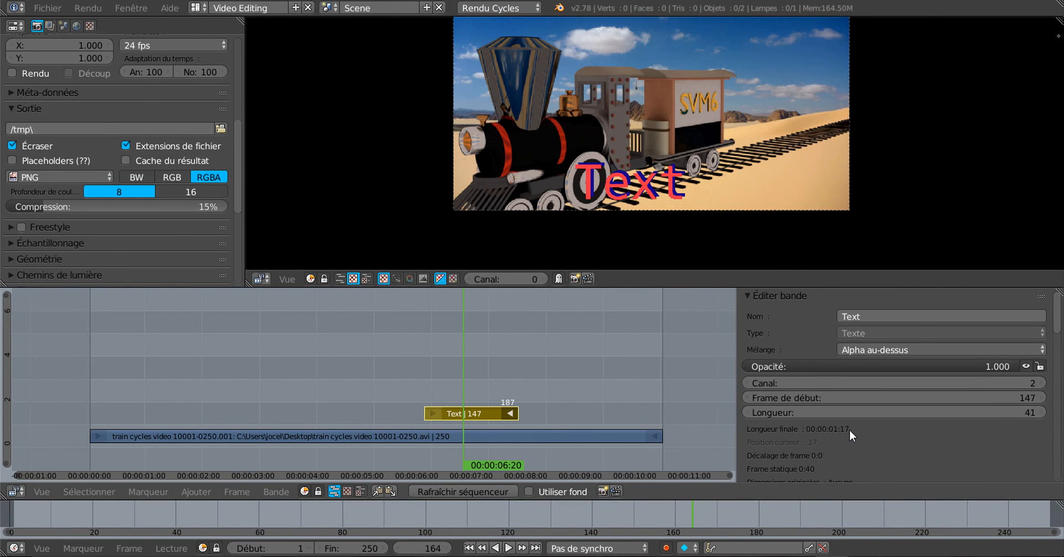
left_click(902, 314)
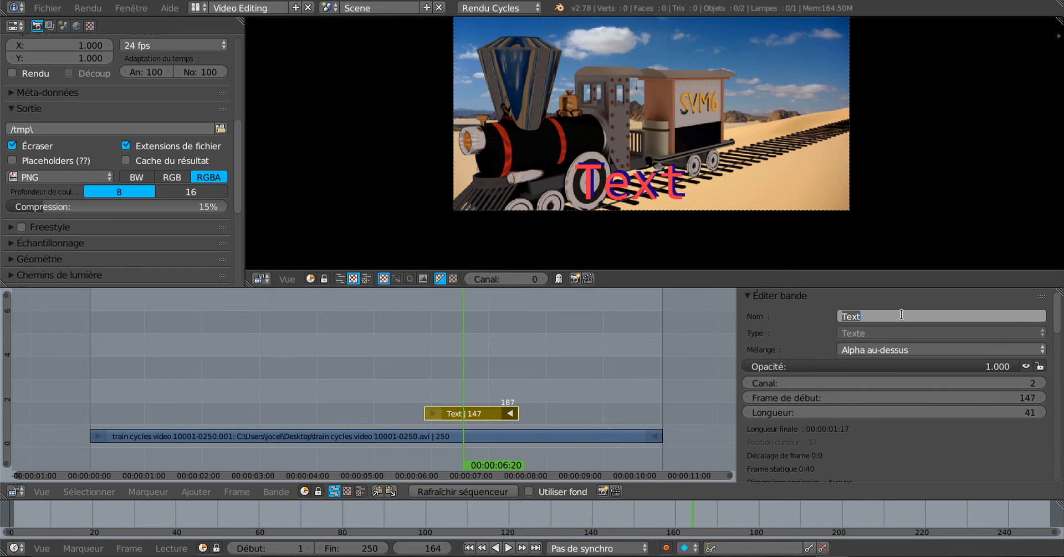
left_click(896, 330)
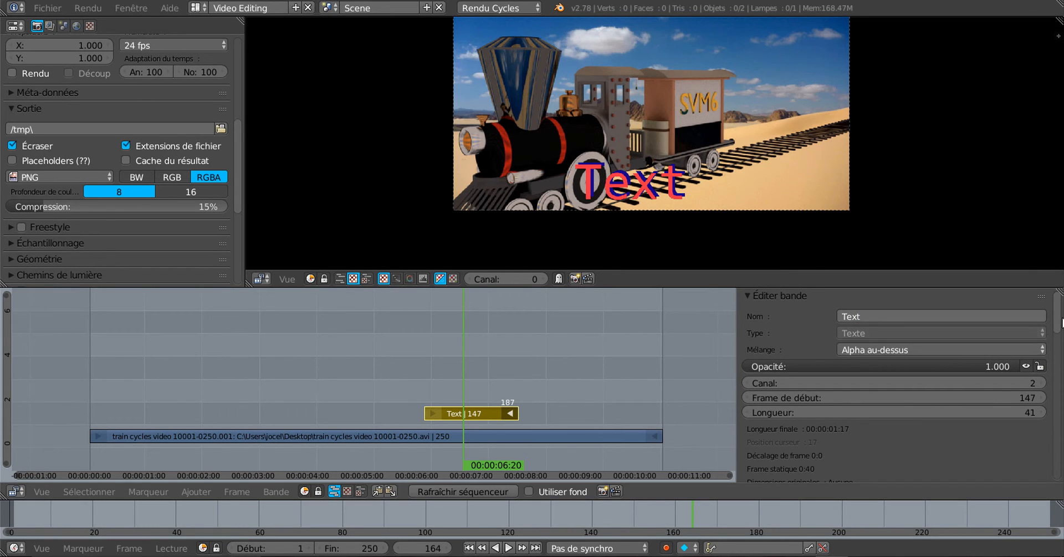
left_click_drag(1057, 334, 1061, 426)
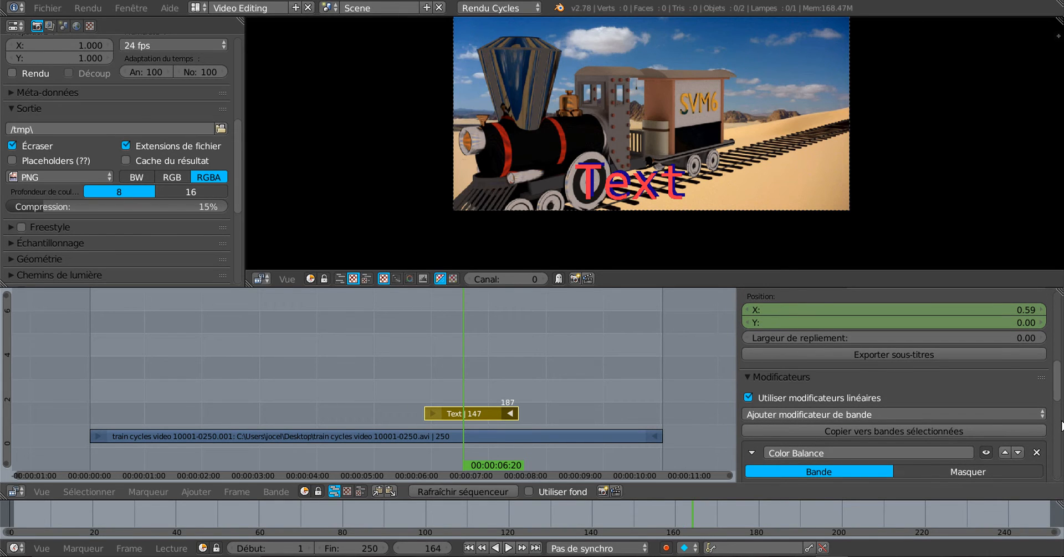
scroll(747, 348, "up", 10)
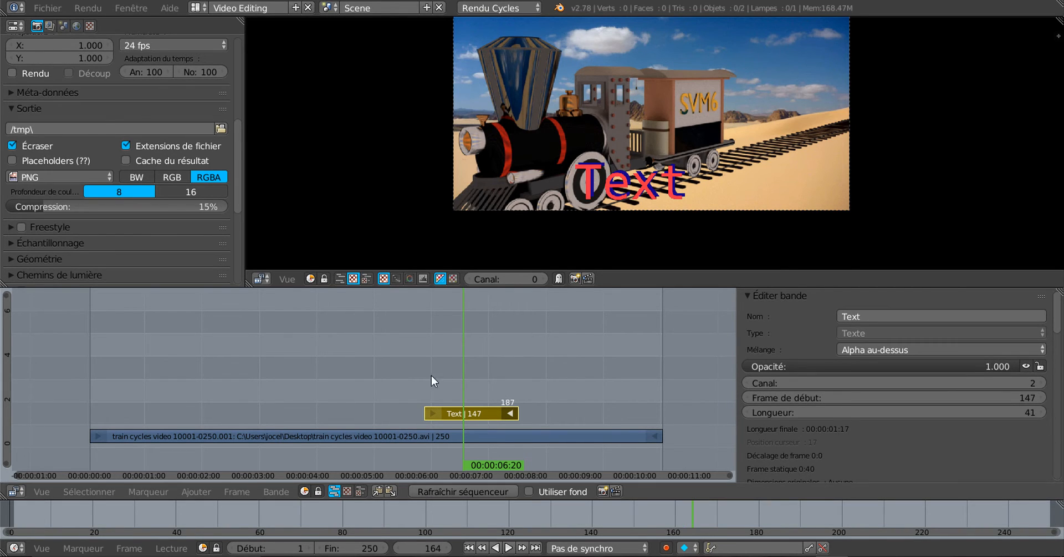
Step: Delete the text strip from the sequencer
key("x")
left_click(477, 406)
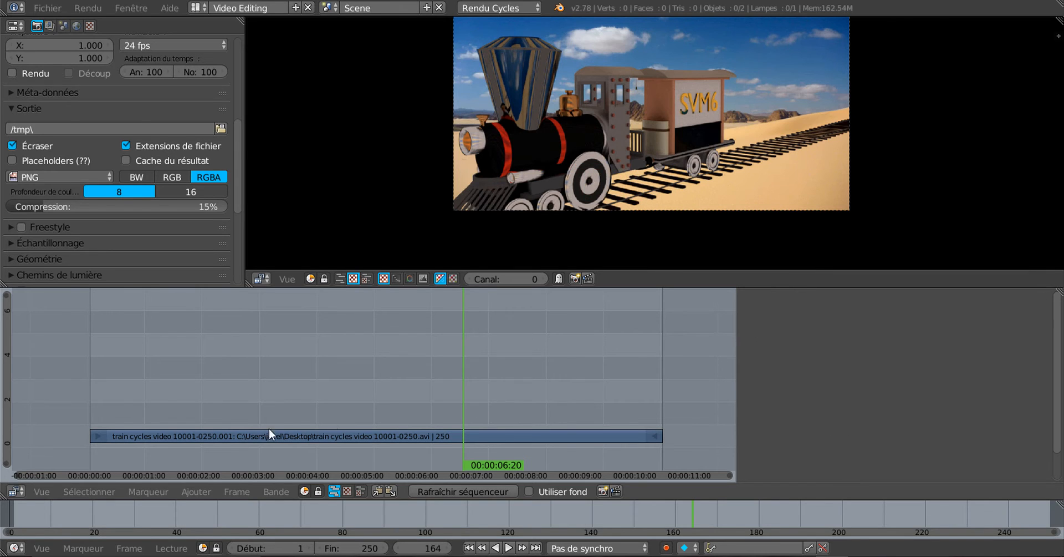
Step: Try to add a Transformer effect strip with no strip selected
left_click(183, 491)
mouse_move(229, 394)
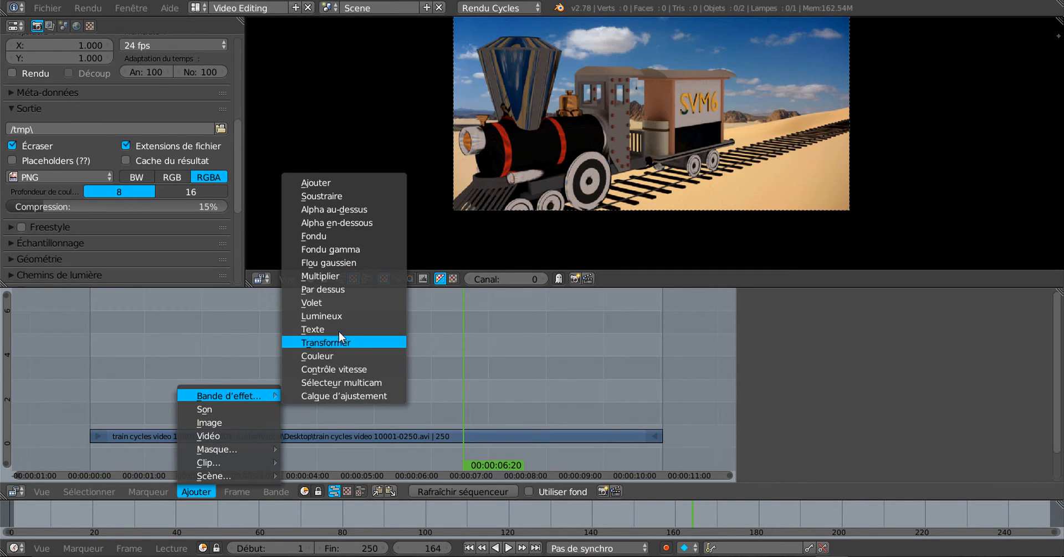
left_click(328, 342)
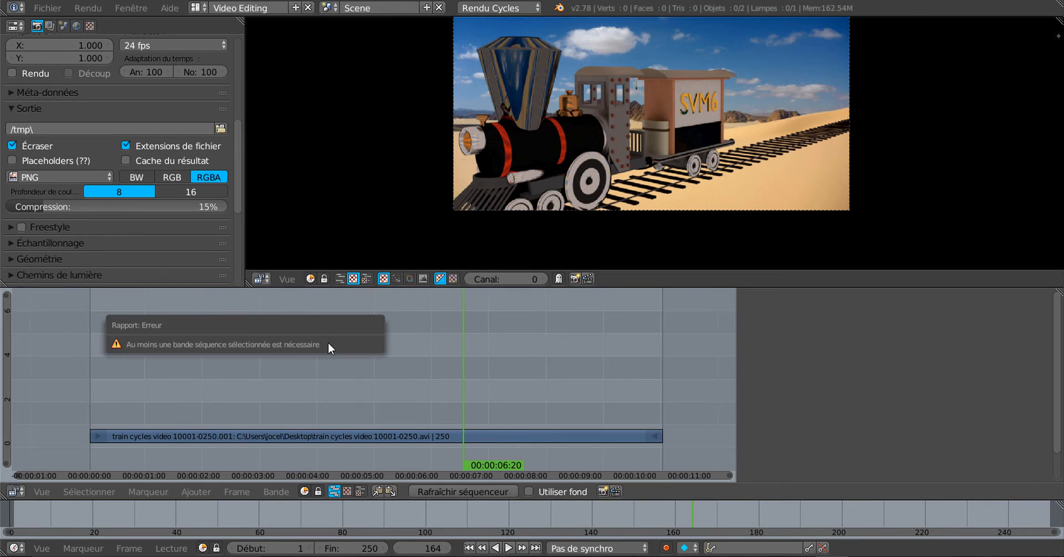
Step: Select the train video strip and add a Transformer effect strip to it
left_click(390, 436)
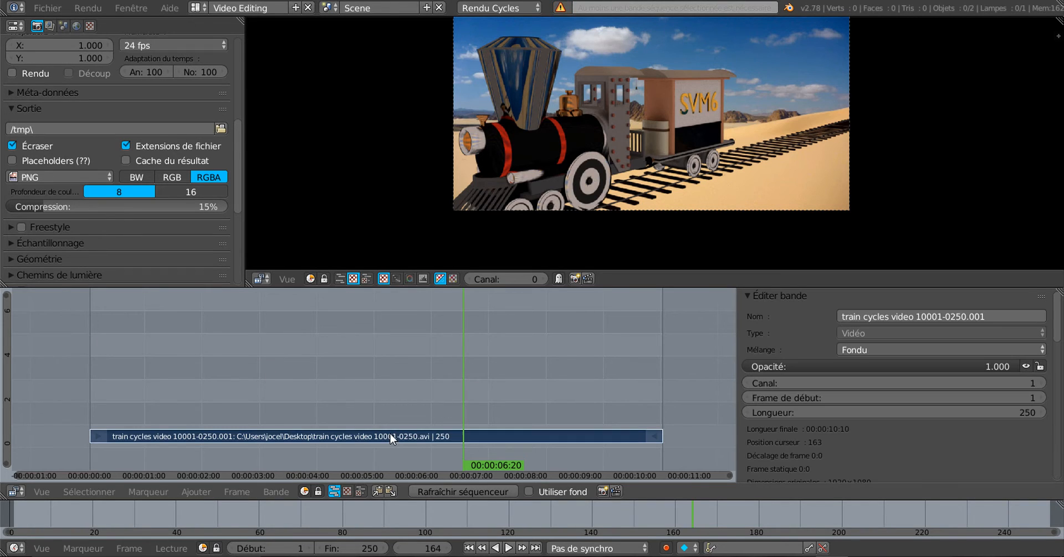
left_click(159, 488)
mouse_move(188, 492)
mouse_move(238, 393)
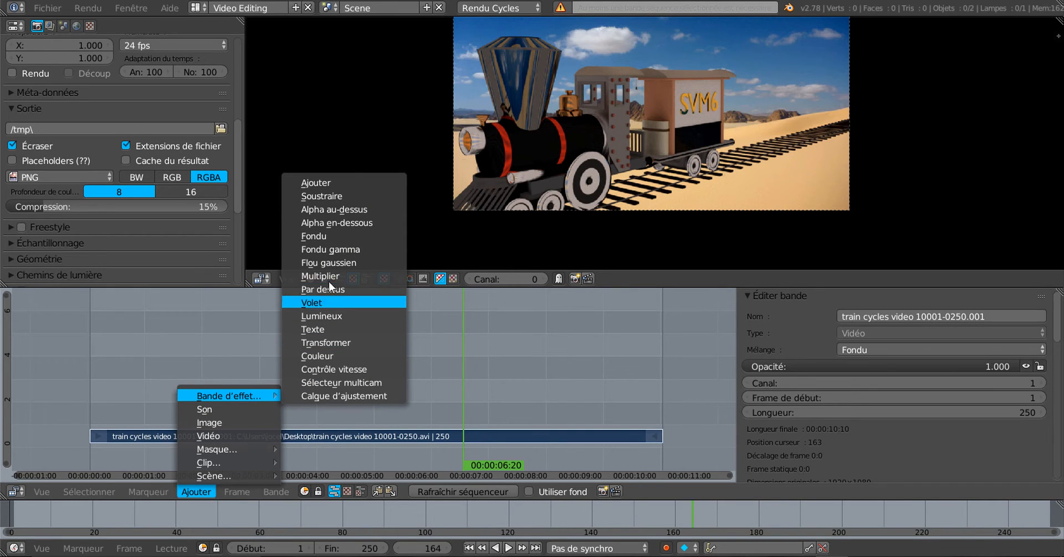
left_click(324, 342)
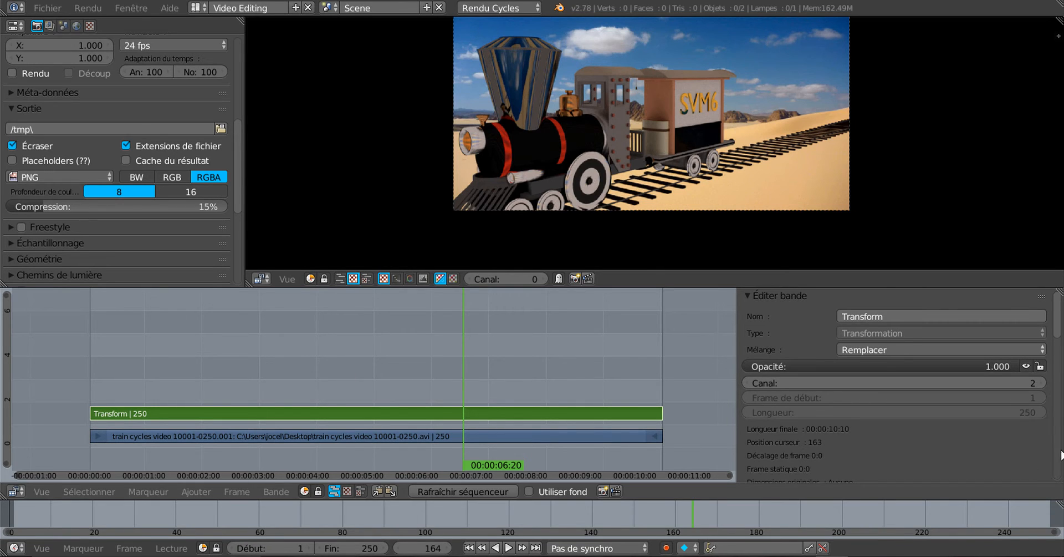
Step: Set the playhead to frame 132 and shift the Transform strip's X position to about -99.87 percent
left_click_drag(452, 339, 390, 352)
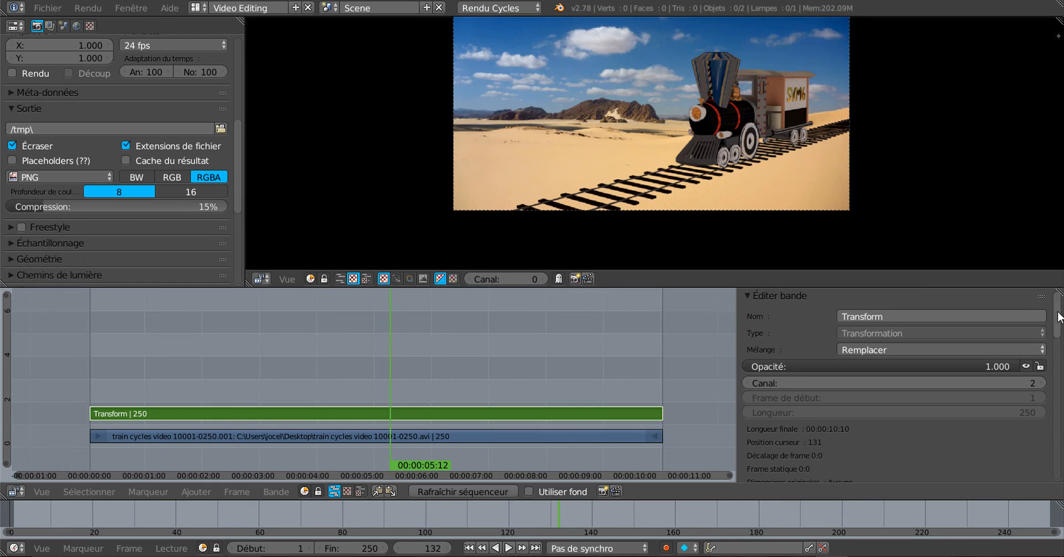
left_click_drag(1059, 314, 1060, 377)
scroll(930, 352, "up", 4)
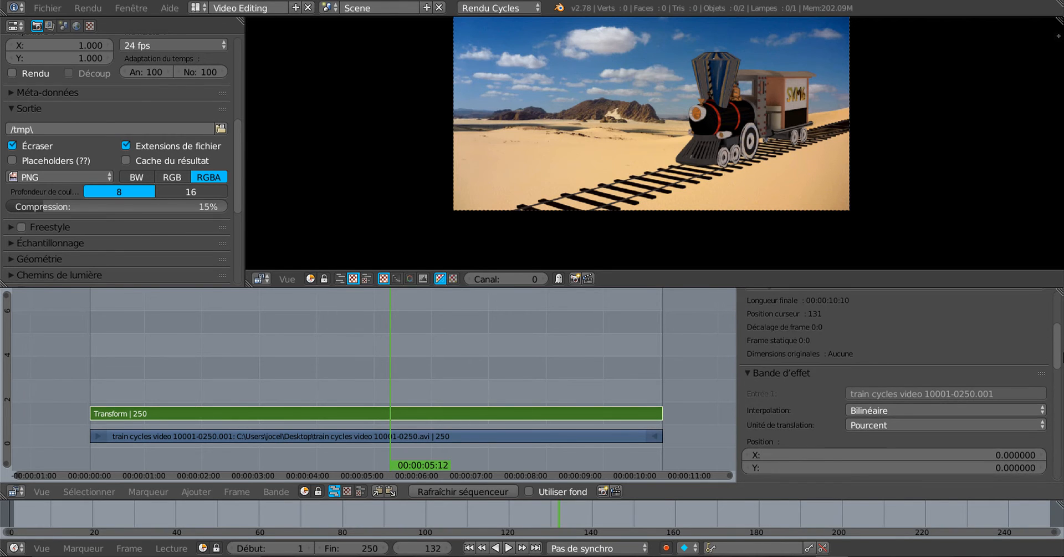
scroll(930, 353, "down", 7)
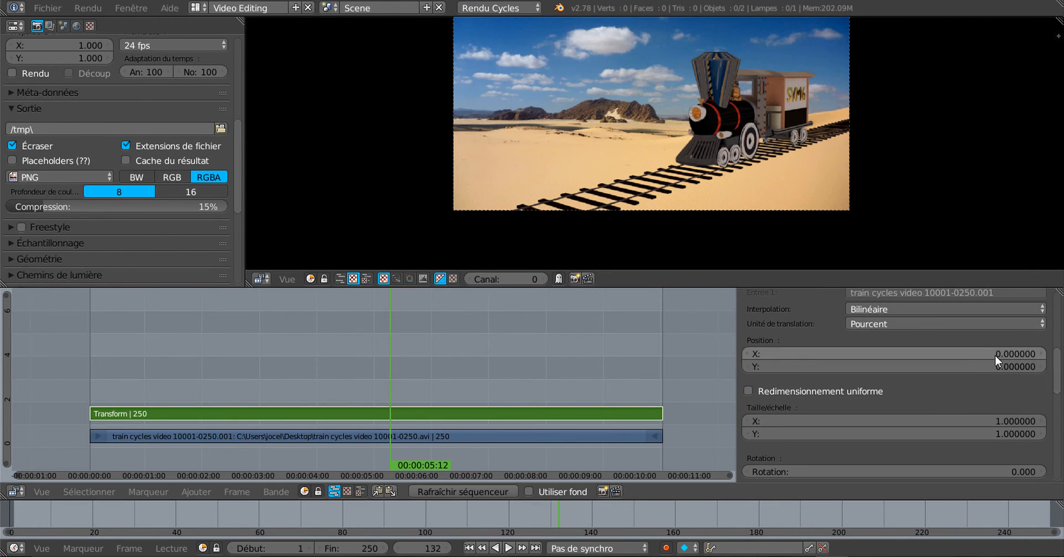
left_click_drag(996, 354, 954, 354)
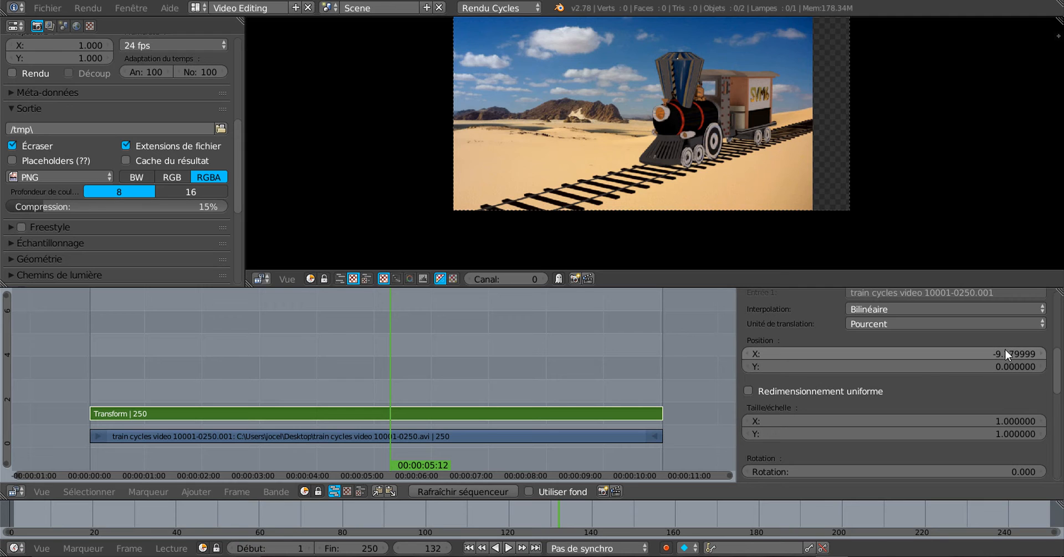
left_click_drag(1004, 351, 634, 354)
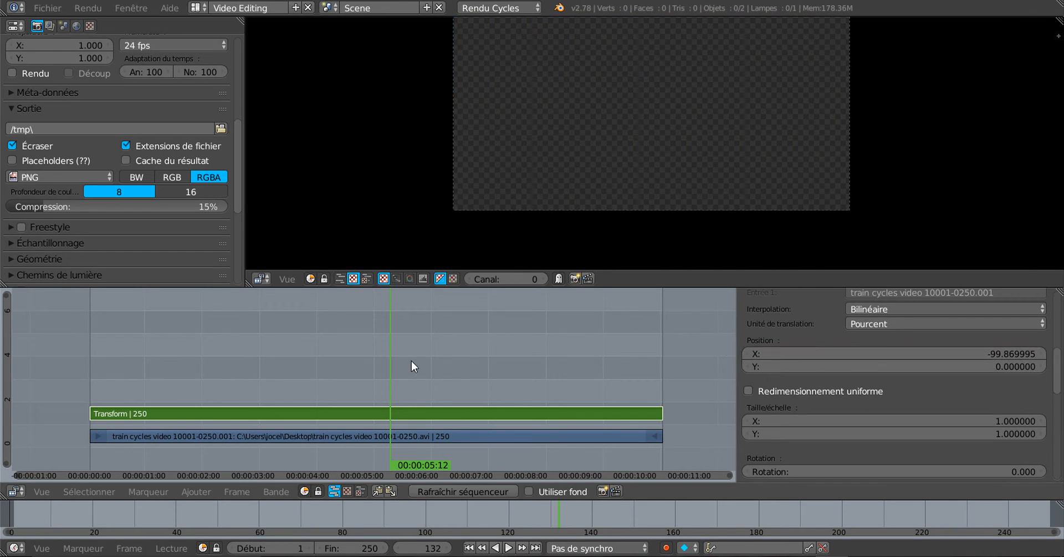
Step: Scrub and play the start of the sequence to preview the shifted train video, leaving the playhead at frame 42
scroll(412, 360, "down", 2)
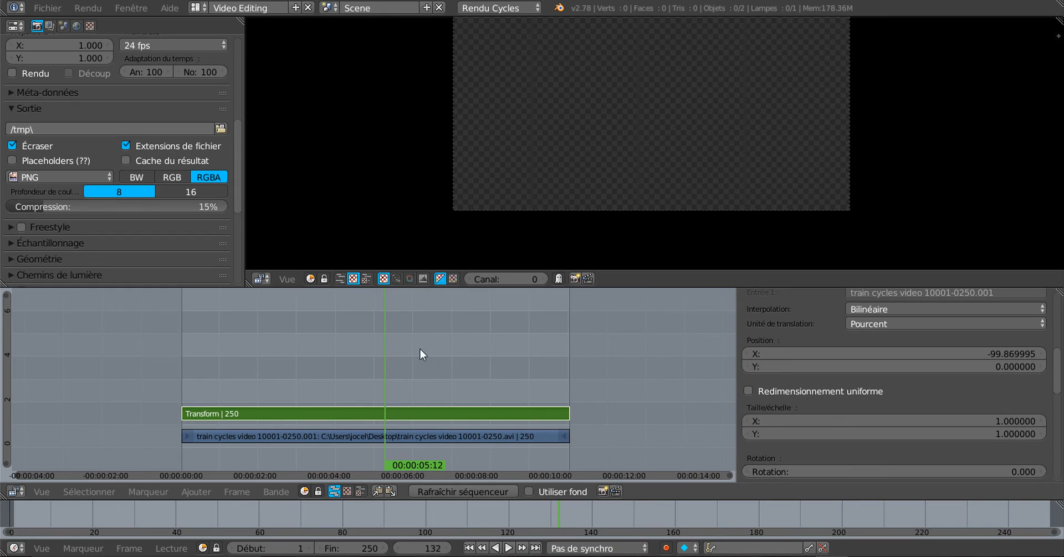
left_click_drag(388, 359, 219, 362)
key("alt+a")
left_click_drag(314, 364, 245, 368)
key("alt+a")
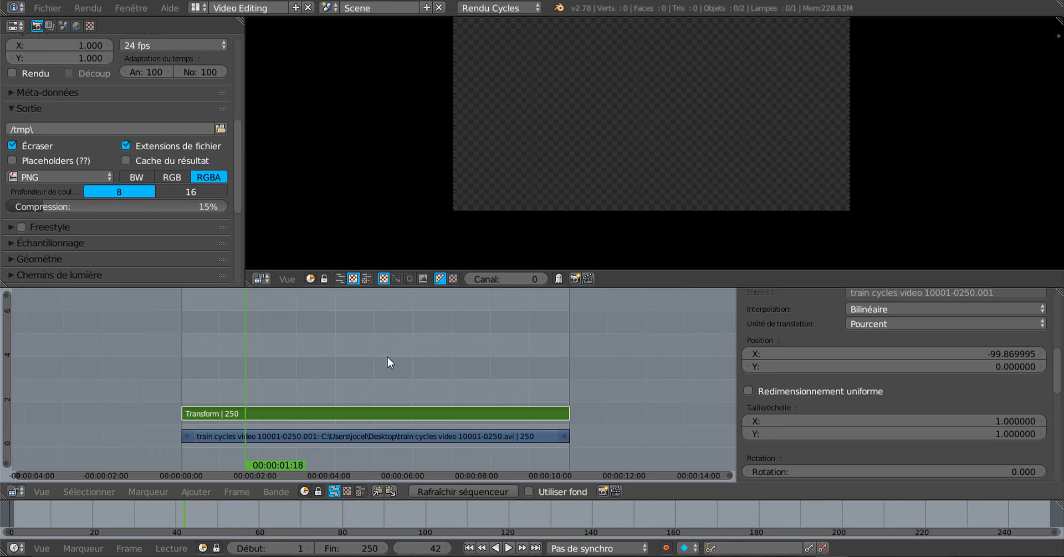
Step: Add the image test 20.png from the Desktop folder as an image strip at frame 42
left_click(195, 8)
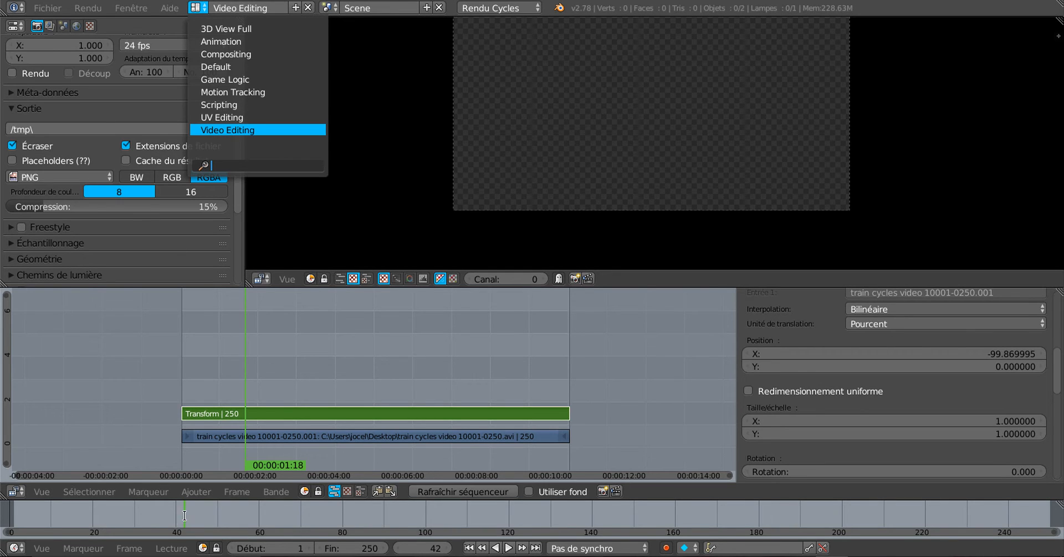
left_click(197, 491)
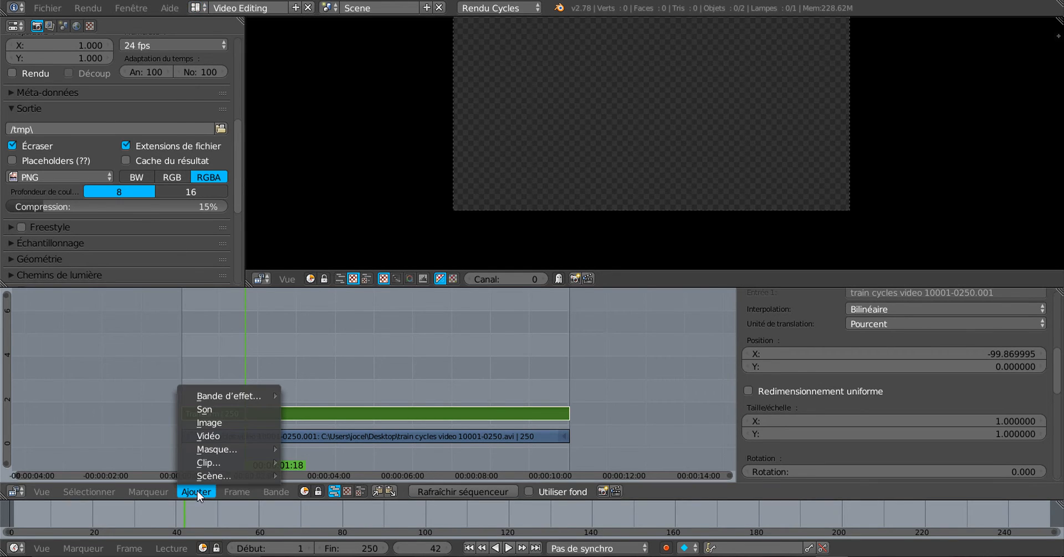
left_click(207, 423)
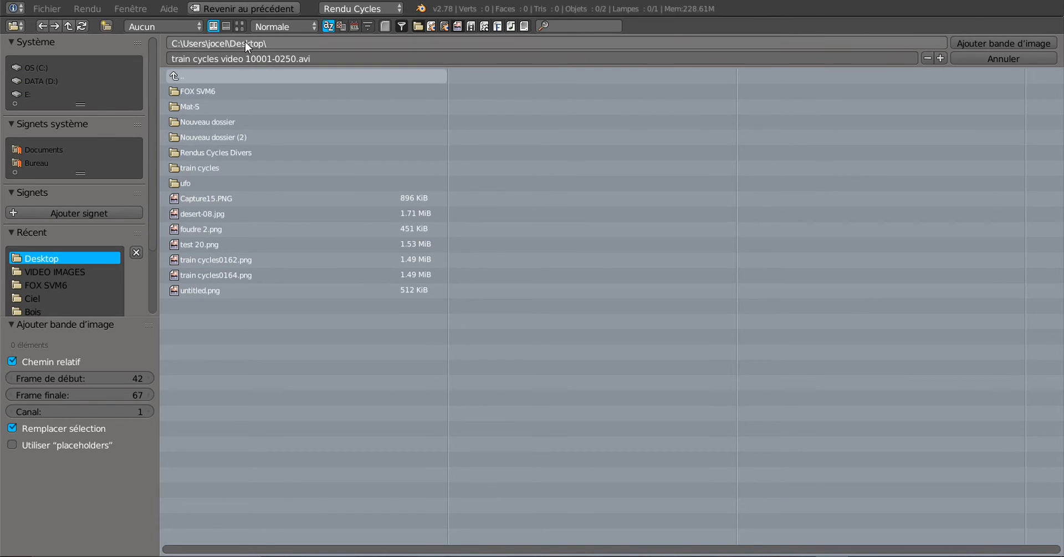
left_click(240, 26)
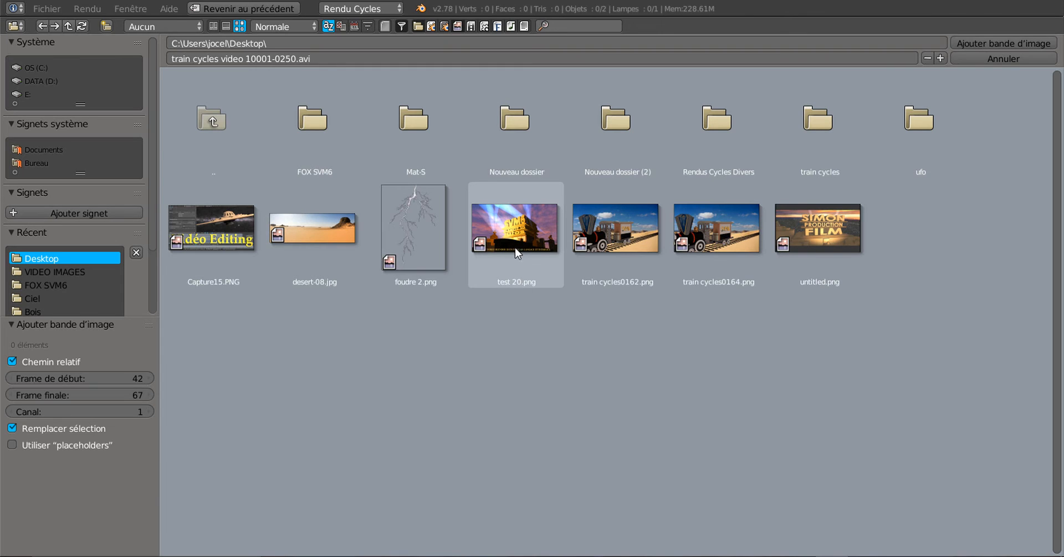
left_click(513, 266)
left_click(1004, 44)
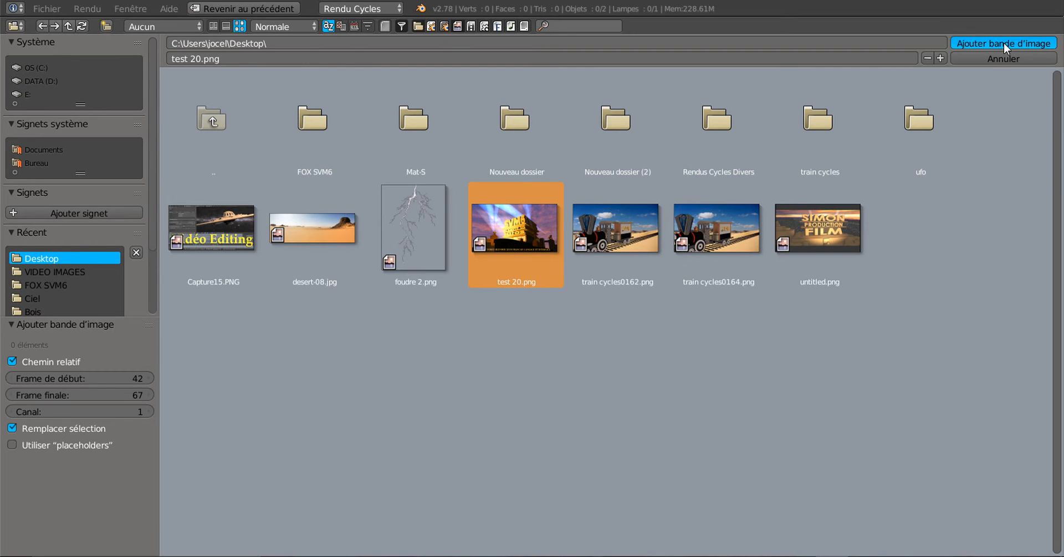
Step: Play through the image strip and move it on channel 3 so that it starts at frame 52
scroll(464, 387, "down", 2)
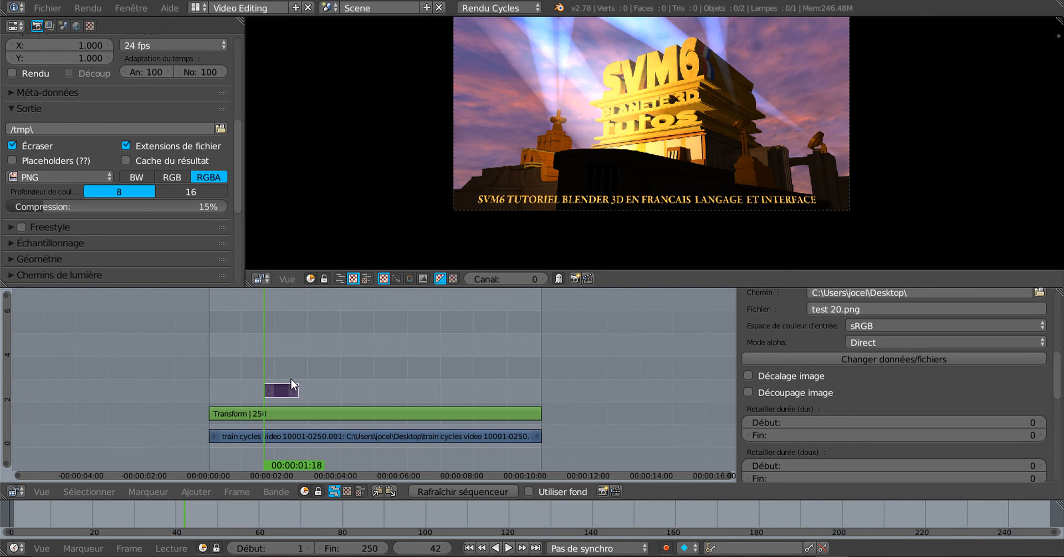
scroll(375, 385, "up", 2)
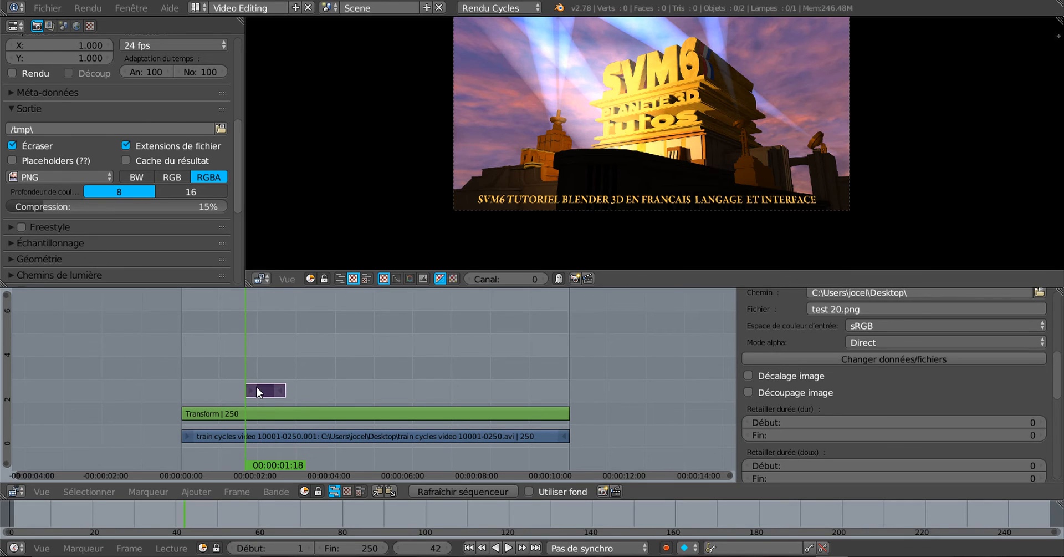
key("alt+a")
key("alt+a")
key("g")
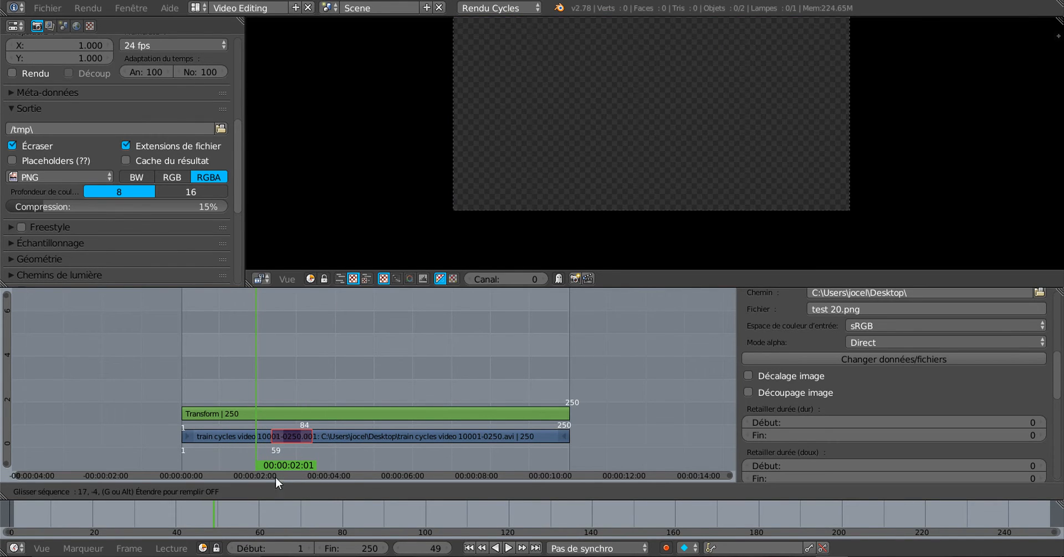
left_click(297, 389)
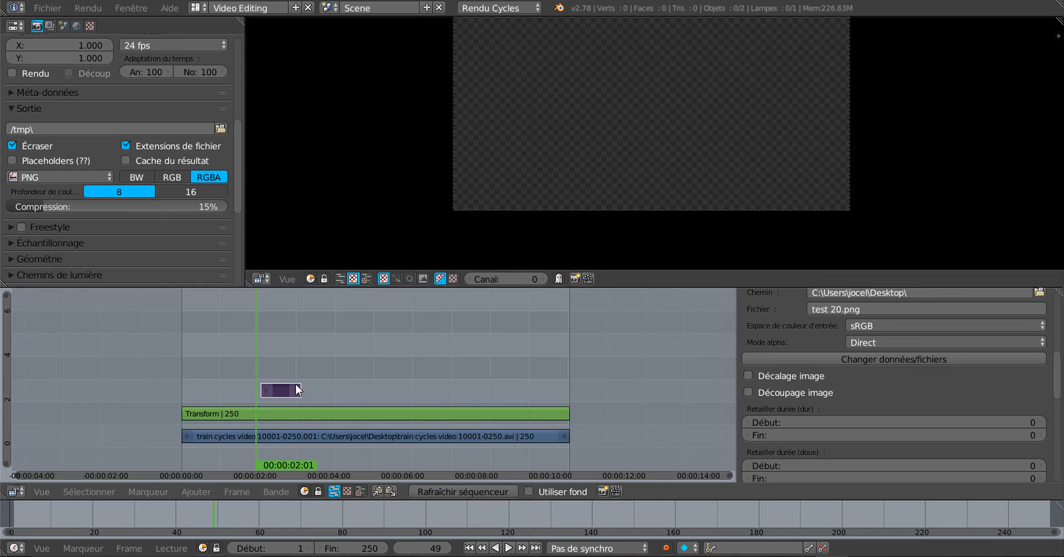
Step: Move the Transform strip up to free space and place the train video strip on channel 4, above the image strip
right_click(344, 415)
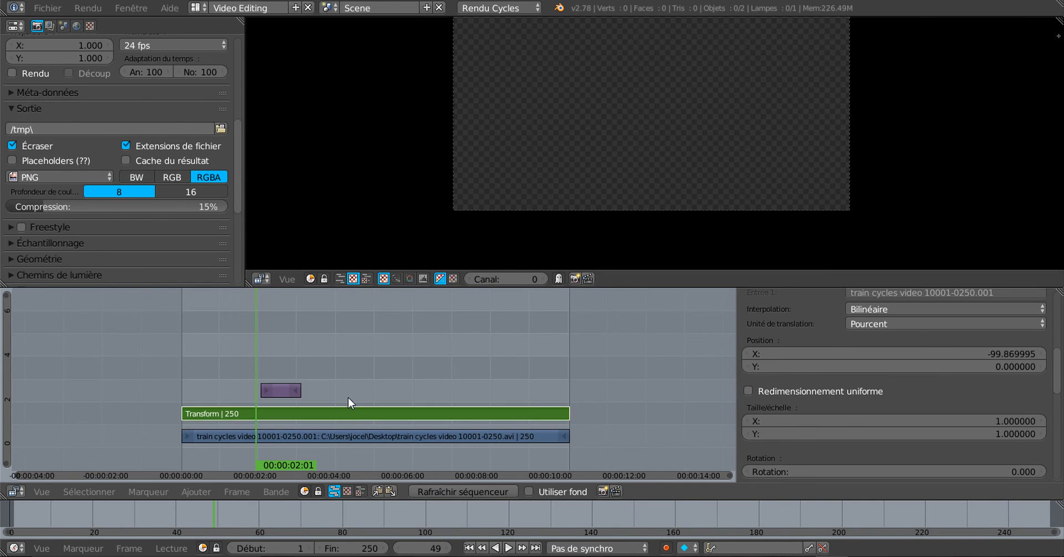
key("g")
left_click(353, 342)
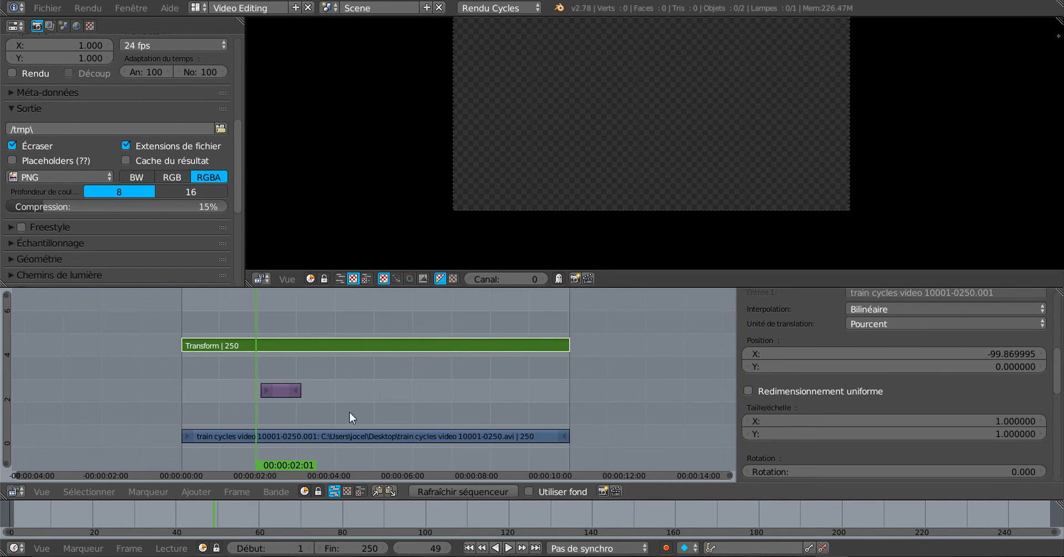
right_click(351, 434)
key("g")
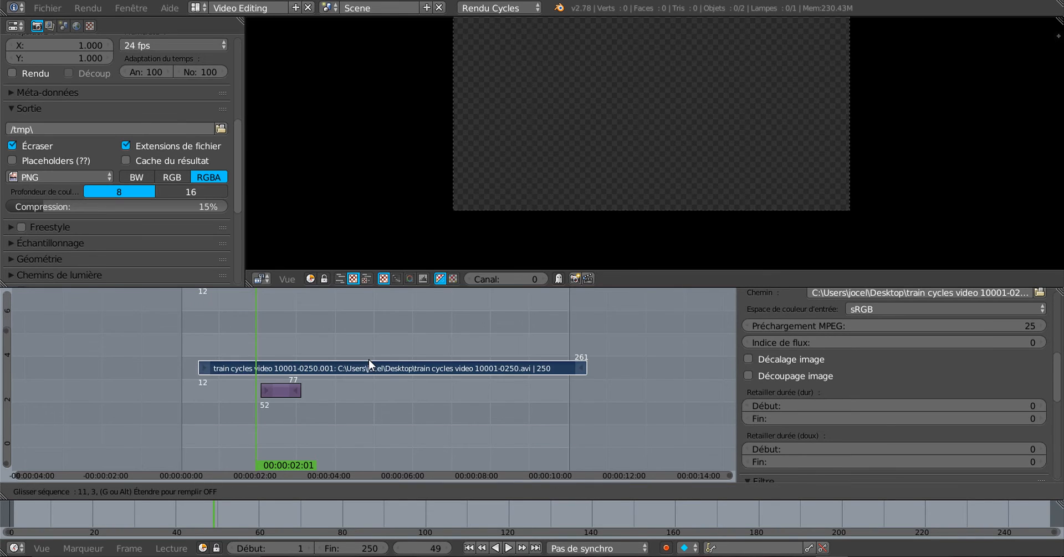
left_click(352, 369)
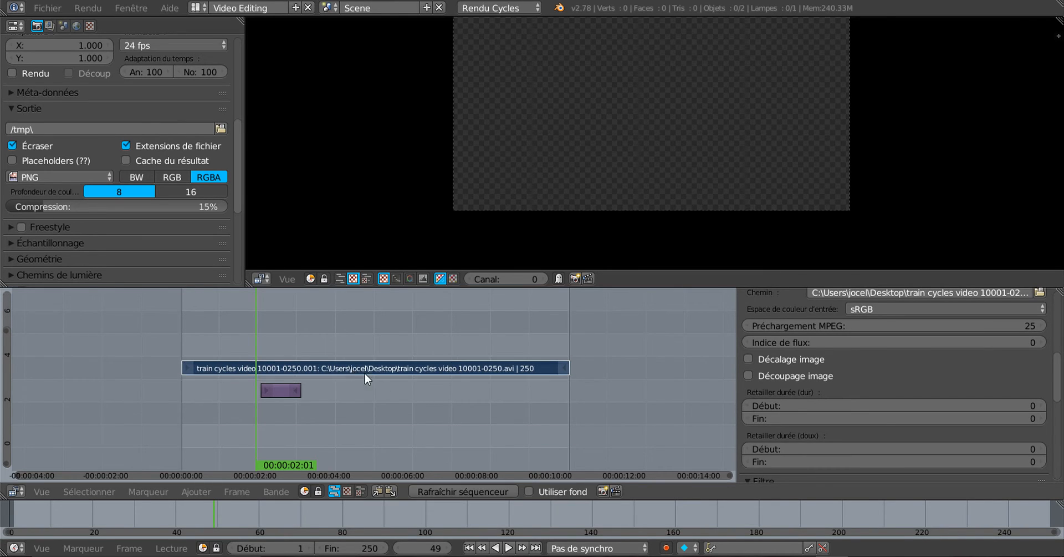
Step: Bring the Transform strip down to channel 5, directly above the train video strip
scroll(364, 374, "down", 7)
middle_click_drag(411, 351, 418, 395)
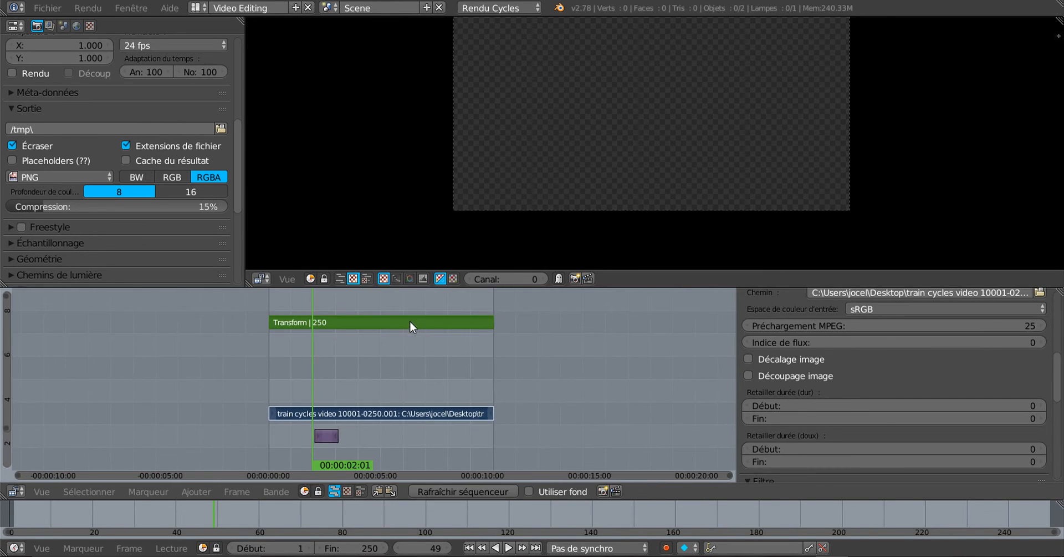
right_click(410, 320)
key("g")
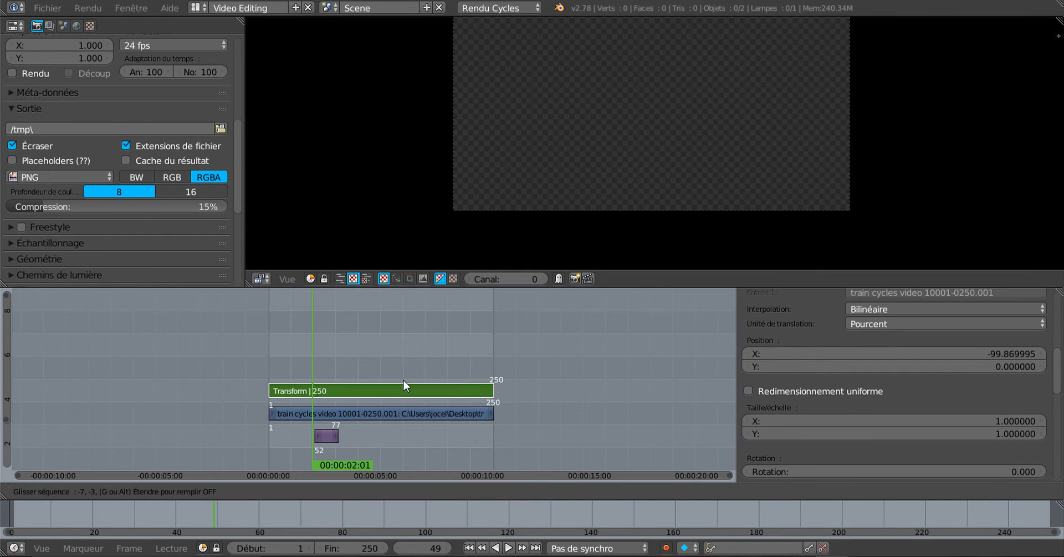
left_click(403, 379)
scroll(421, 405, "down", 2)
middle_click_drag(454, 397, 471, 360)
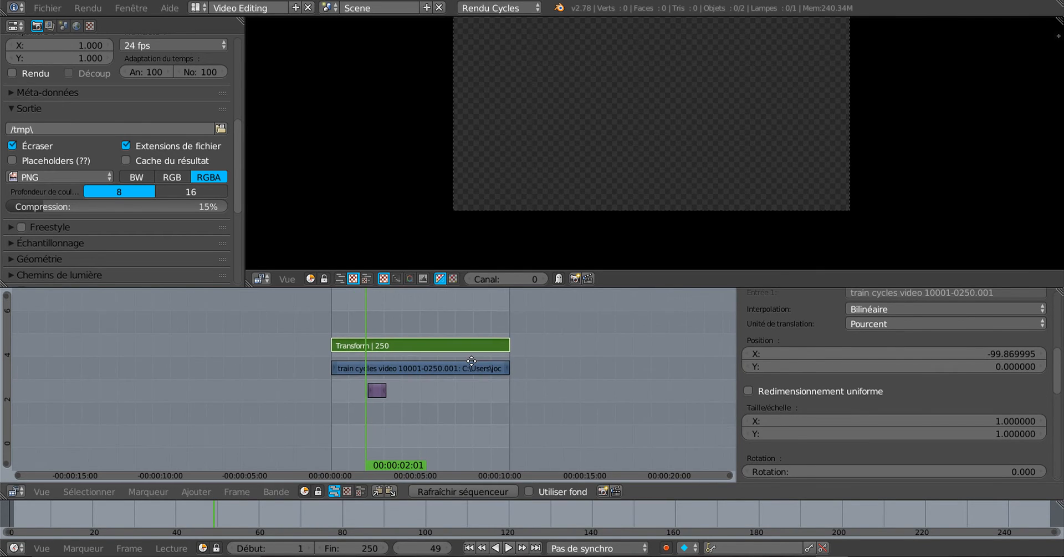
Step: Try the Alpha au-dessus and Alpha en-dessous blend modes on the image strip with the playhead at frame 59
right_click(380, 393)
mouse_move(361, 338)
left_mouse_down()
mouse_move(391, 323)
mouse_move(374, 328)
mouse_move(368, 355)
left_mouse_up()
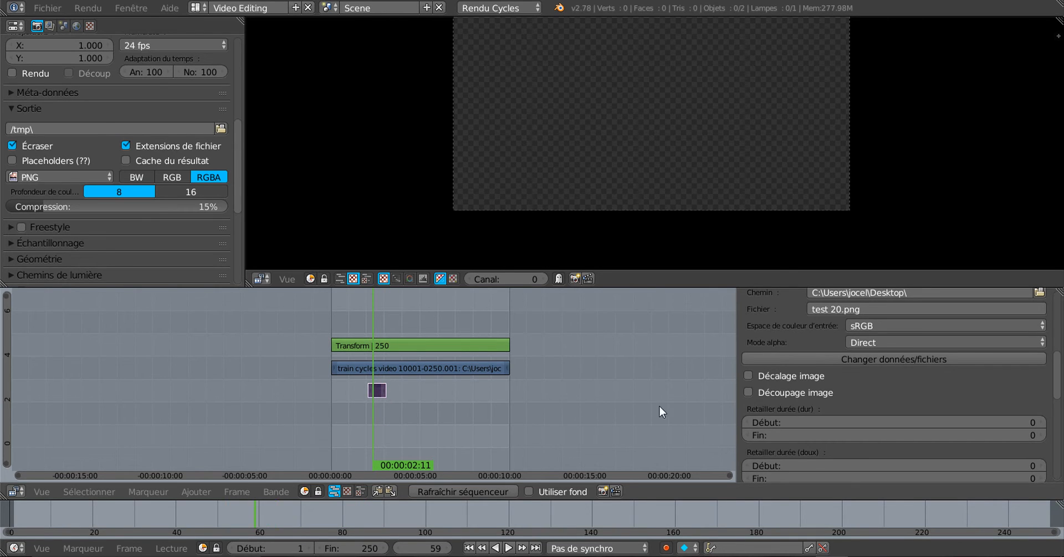
left_click_drag(1059, 402, 1060, 307)
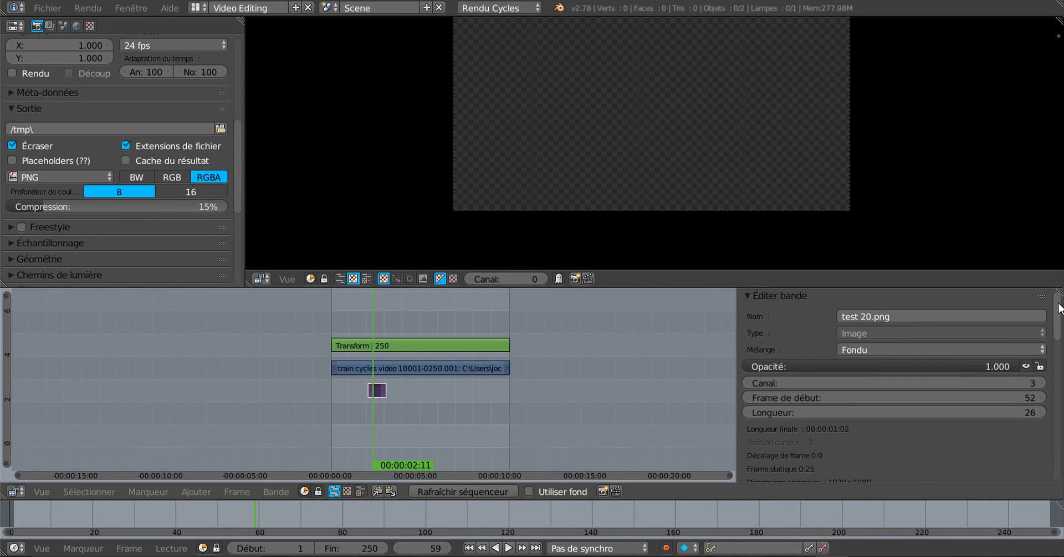
left_click(873, 348)
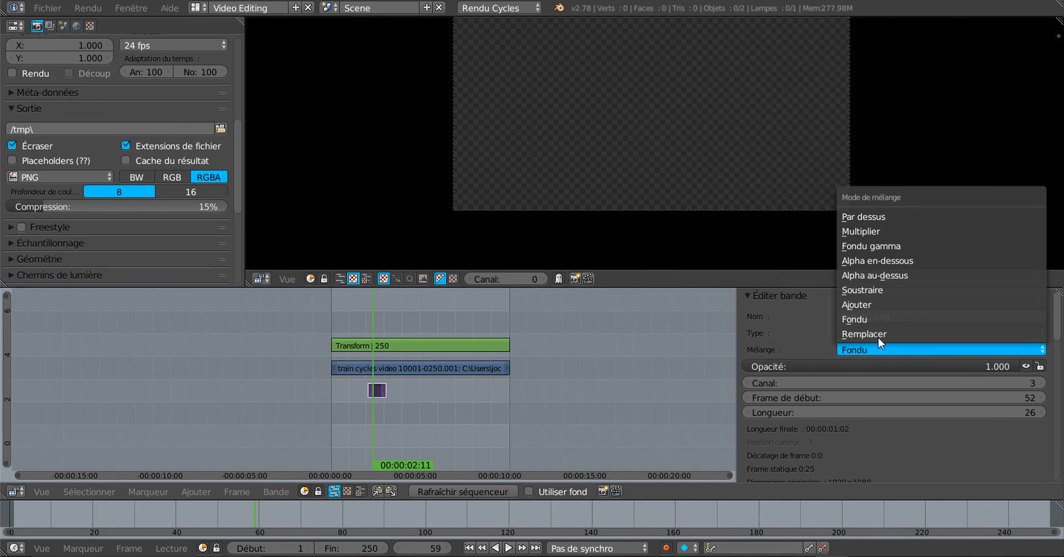
left_click(910, 273)
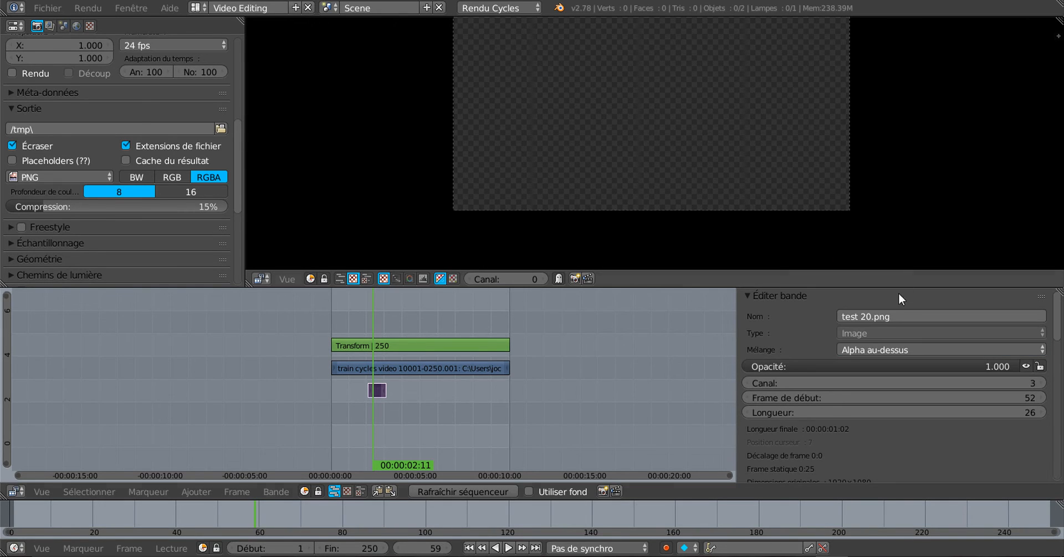
left_click(920, 348)
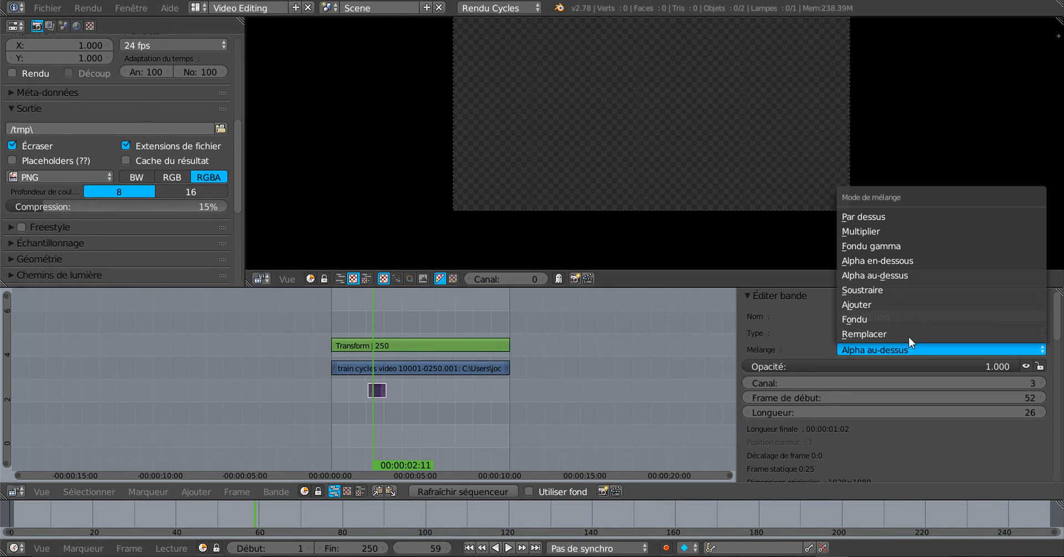
left_click(914, 260)
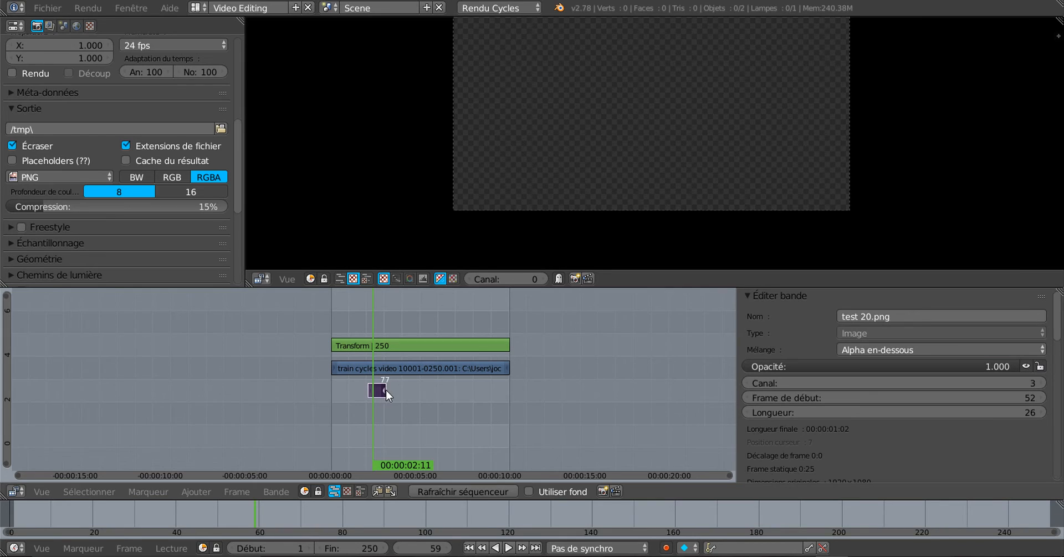
Step: Extend the end of the image strip to frame 145 and play the sequence up to frame 92
right_click_drag(386, 394, 433, 391)
key("alt+a")
key("alt+a")
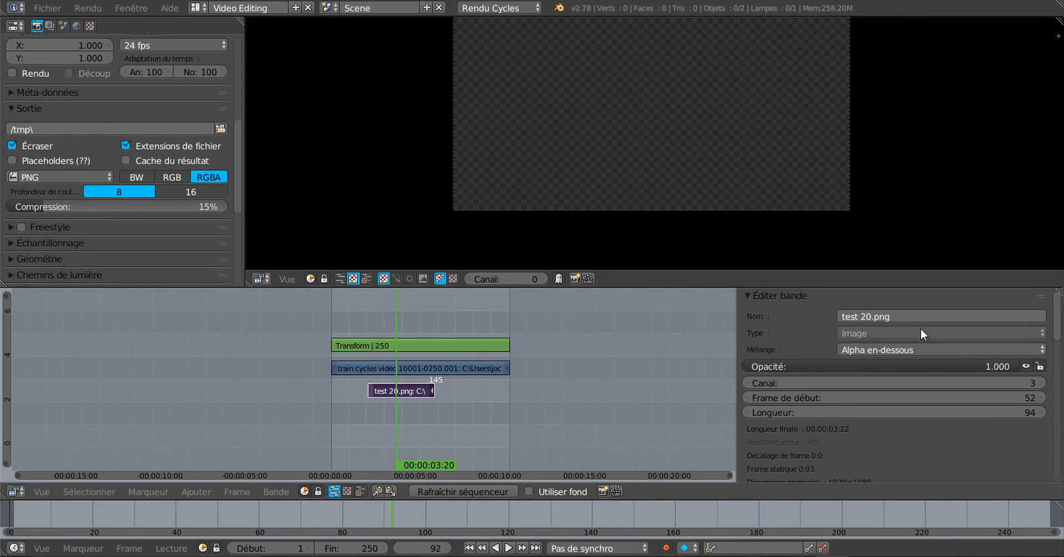
Step: Try the Par dessus, Multiplier, Ajouter, Fondu and Remplacer blend modes on the image strip, ending on Fondu gamma
left_click(913, 348)
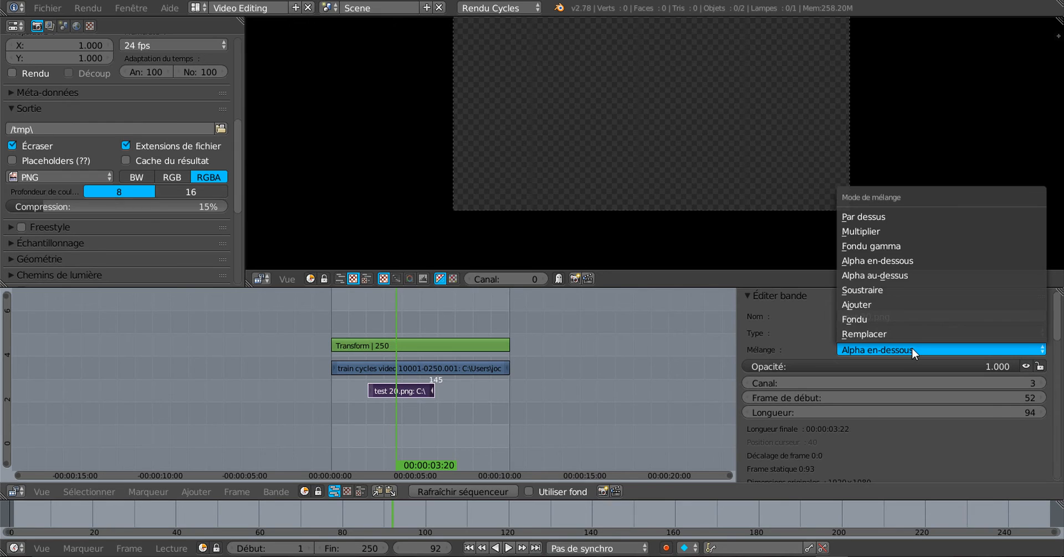
left_click(893, 217)
left_click(874, 349)
left_click(889, 231)
left_click(876, 348)
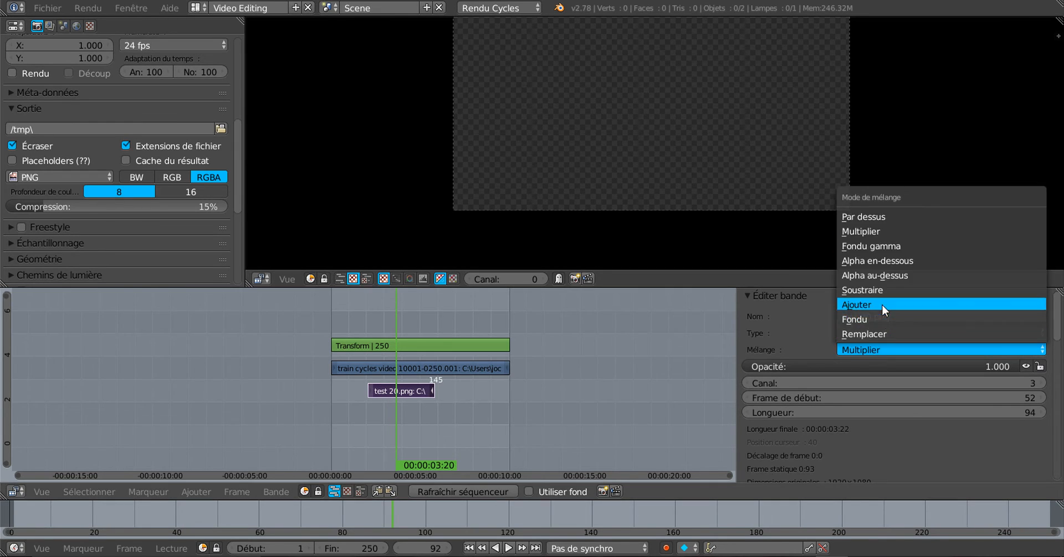
left_click(883, 304)
left_click(887, 354)
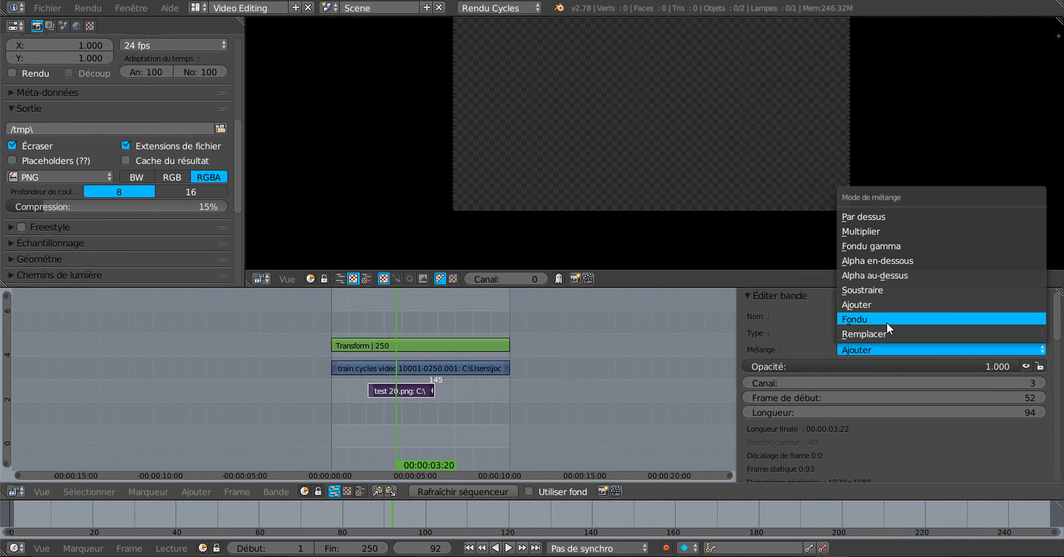
left_click(887, 323)
left_click(887, 351)
left_click(887, 333)
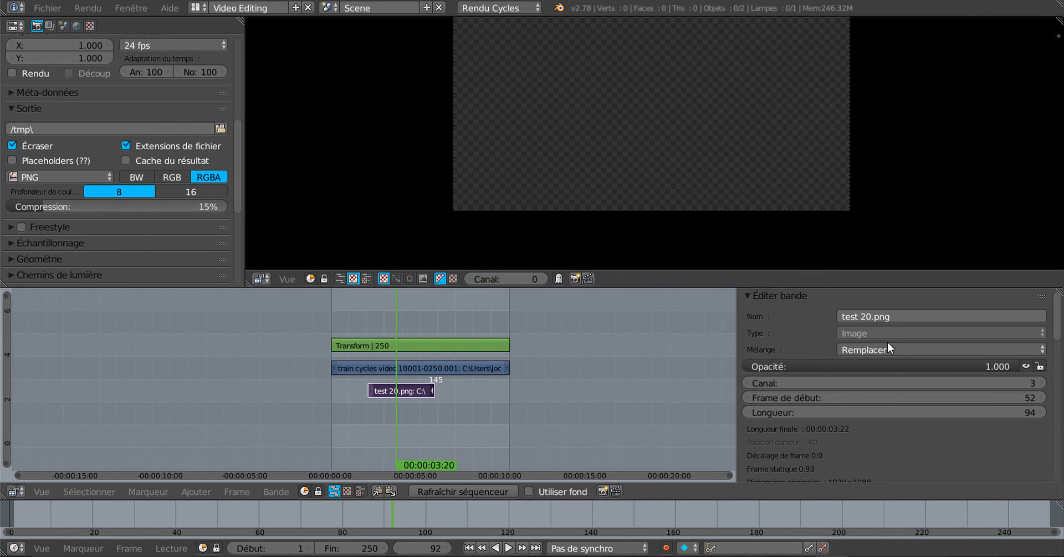
left_click(887, 347)
left_click(898, 246)
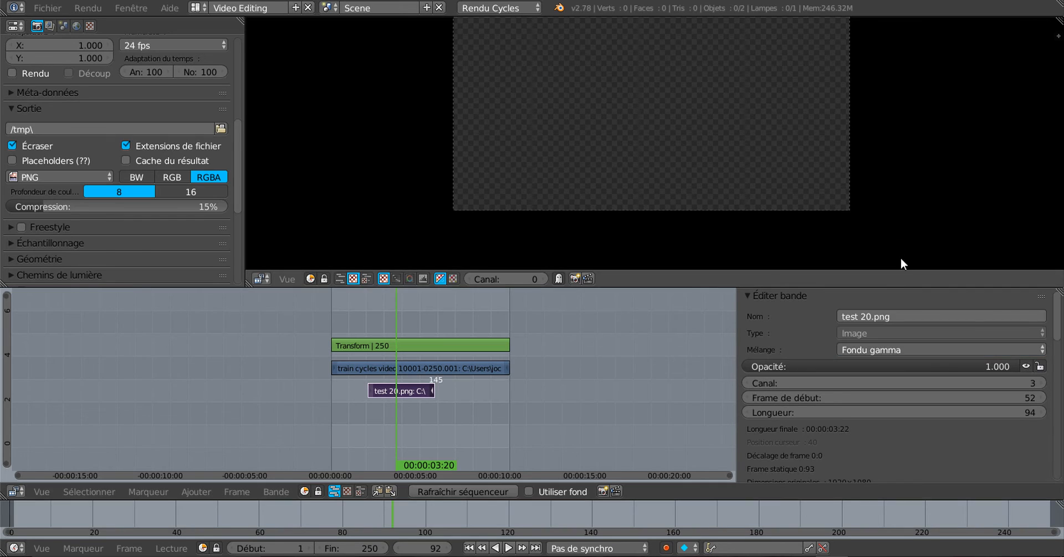
Step: Try the Multiplier blend mode on the image strip, settling on Alpha au-dessus
left_click(893, 346)
left_click(894, 230)
left_click(889, 346)
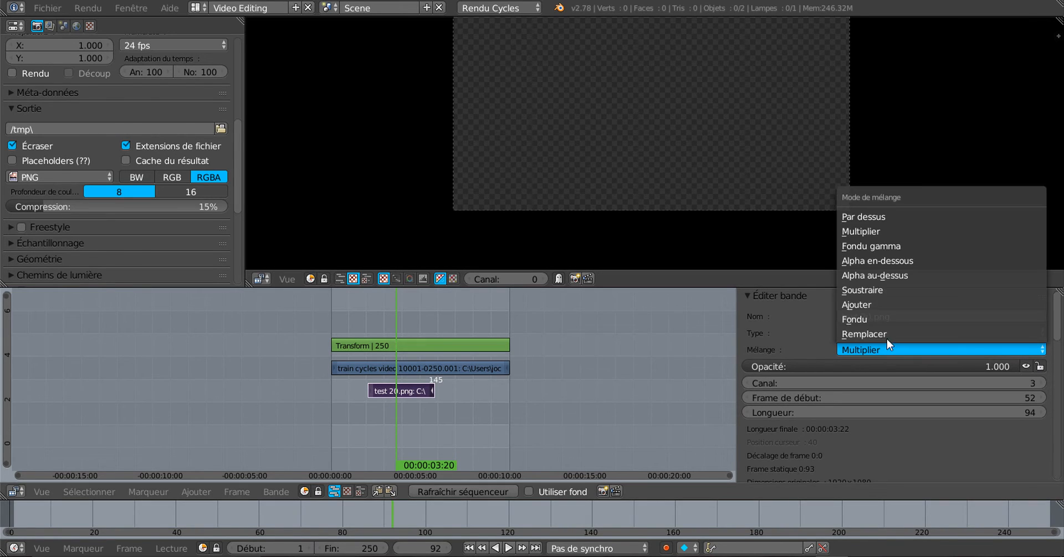
left_click(897, 276)
Step: Move the image strip up to channel 6 above the Transform strip and extend its start back to frame 2
key("g")
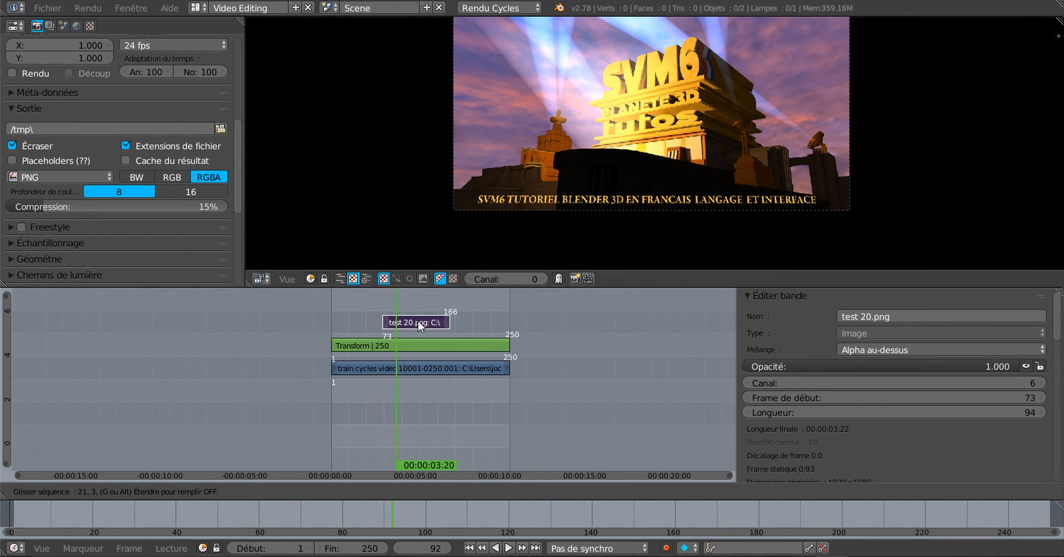
left_click(417, 321)
mouse_move(407, 327)
left_mouse_down()
mouse_move(364, 334)
mouse_move(411, 331)
left_mouse_up()
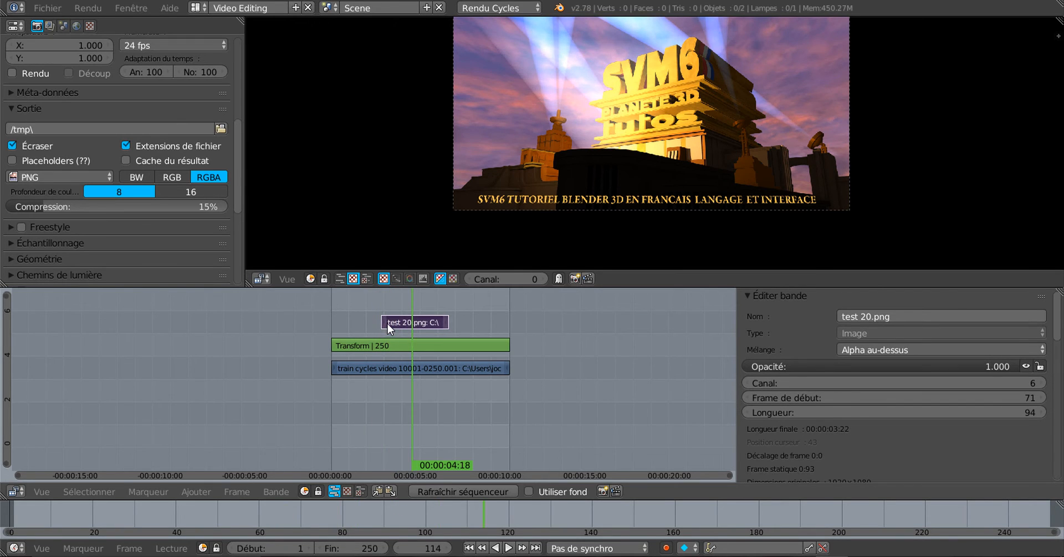
right_click_drag(385, 321, 337, 326)
right_click(396, 312)
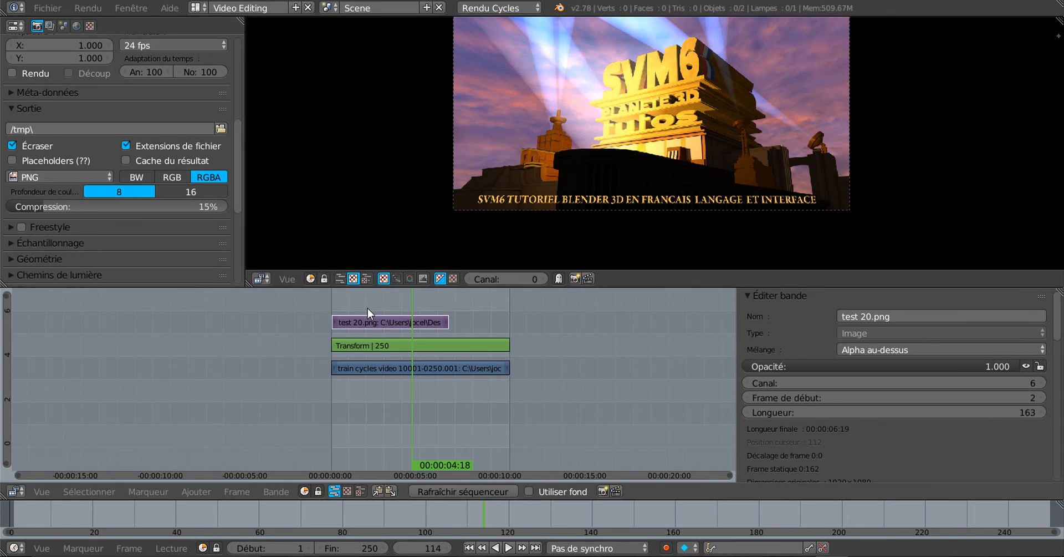
left_click_drag(410, 306, 400, 306)
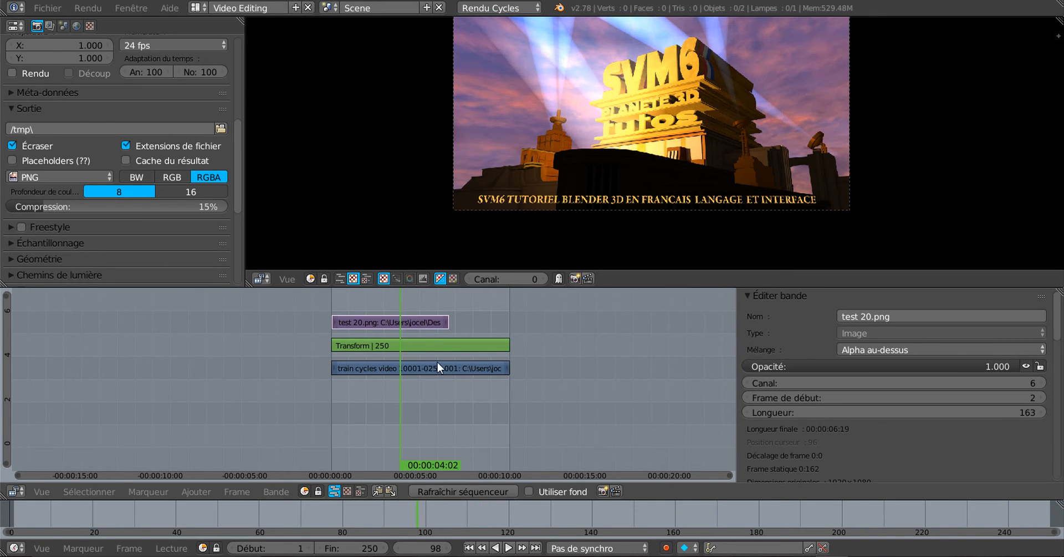
Step: Play the sequence past the end of the image strip and bring the playhead back to frame 140
right_click(443, 344)
key("alt+a")
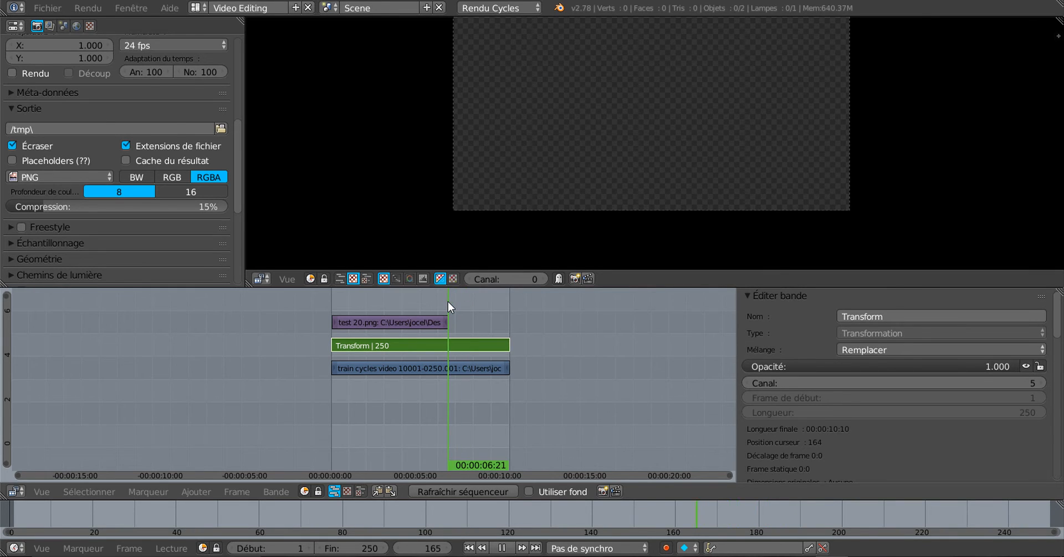
left_click_drag(448, 301, 431, 307)
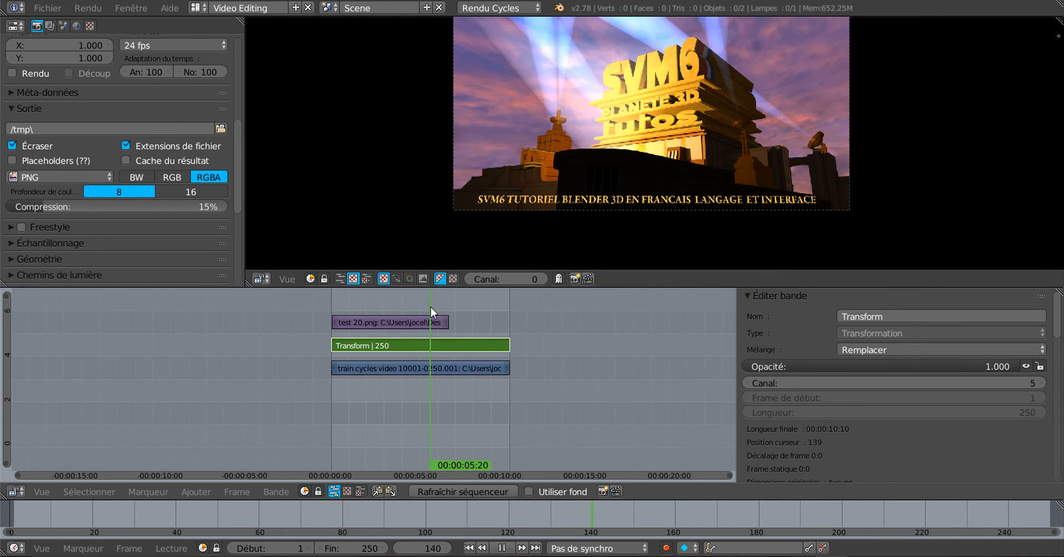
key("alt+a")
Step: At frame 165, set the Transform strip's X position to about -99.9 and insert a keyframe for it
right_click(443, 368)
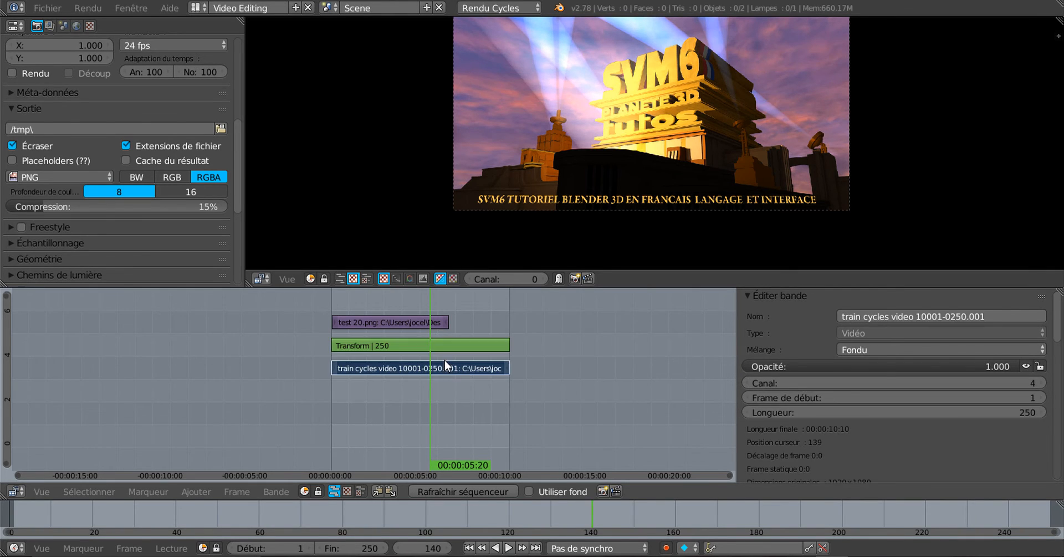
right_click(447, 345)
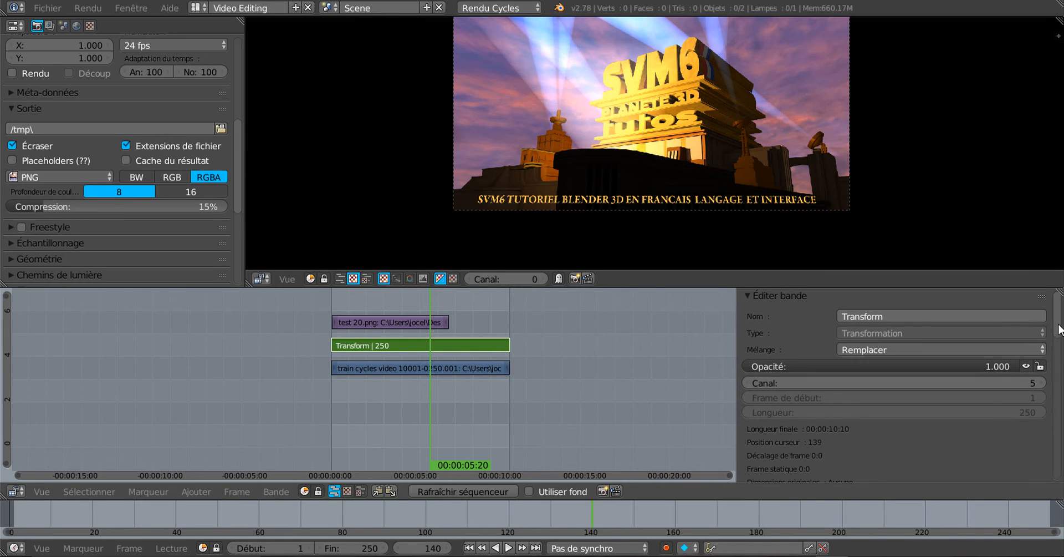
scroll(1020, 360, "down", 4)
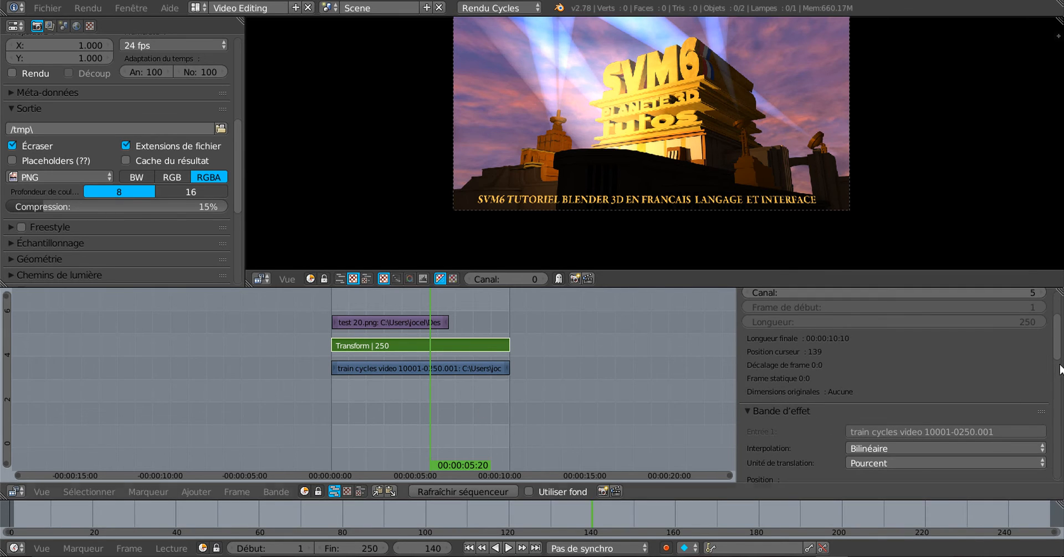
left_click_drag(1058, 364, 1059, 335)
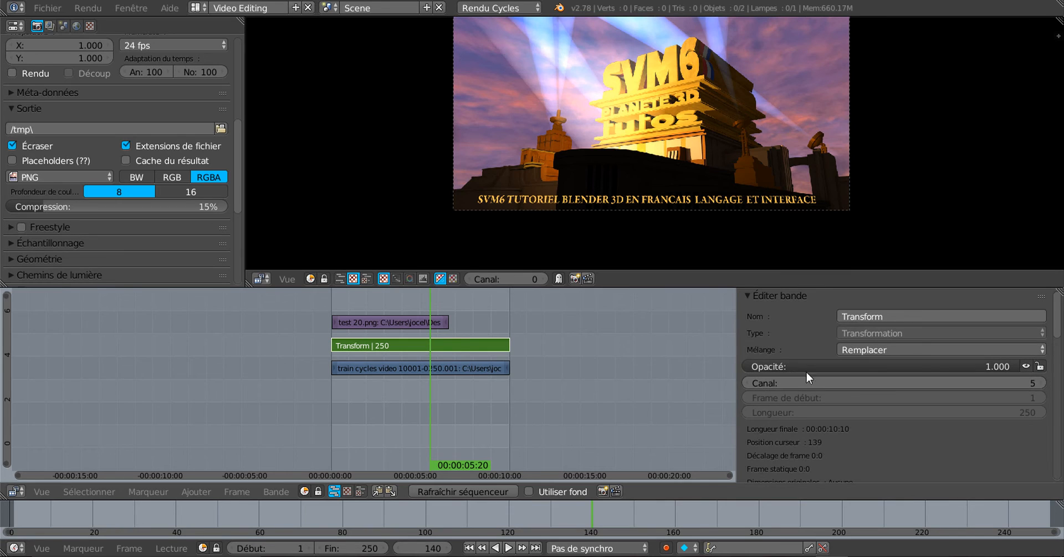
scroll(848, 388, "down", 5)
scroll(851, 394, "down", 3)
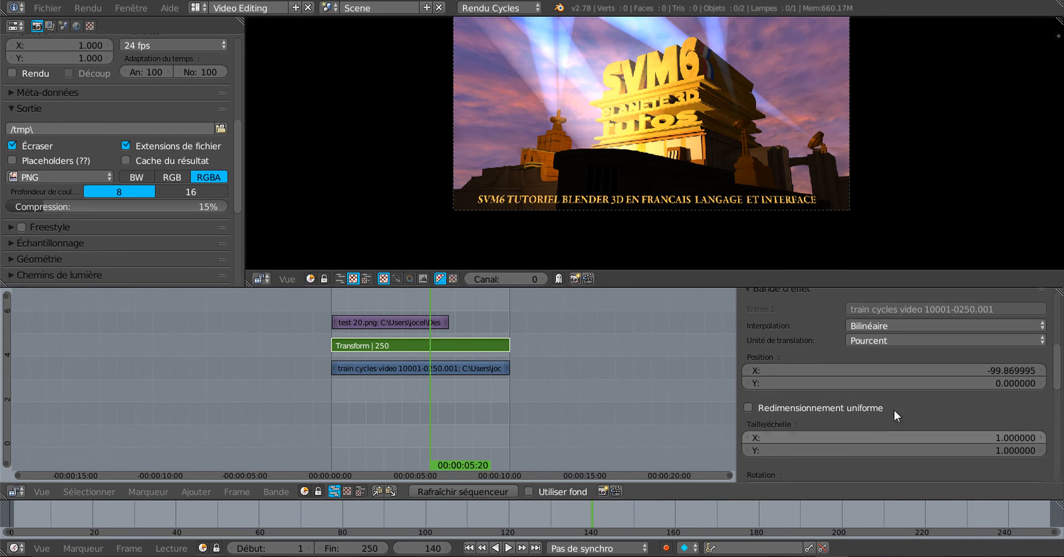
left_click(973, 371)
left_click_drag(973, 371, 947, 370)
left_click_drag(426, 306, 448, 305)
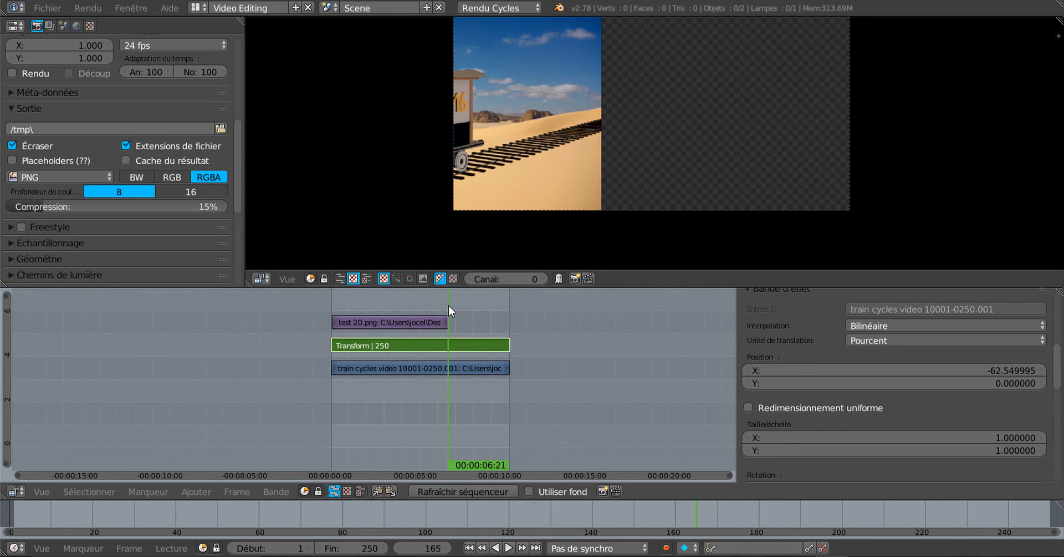
left_click_drag(913, 370, 844, 370)
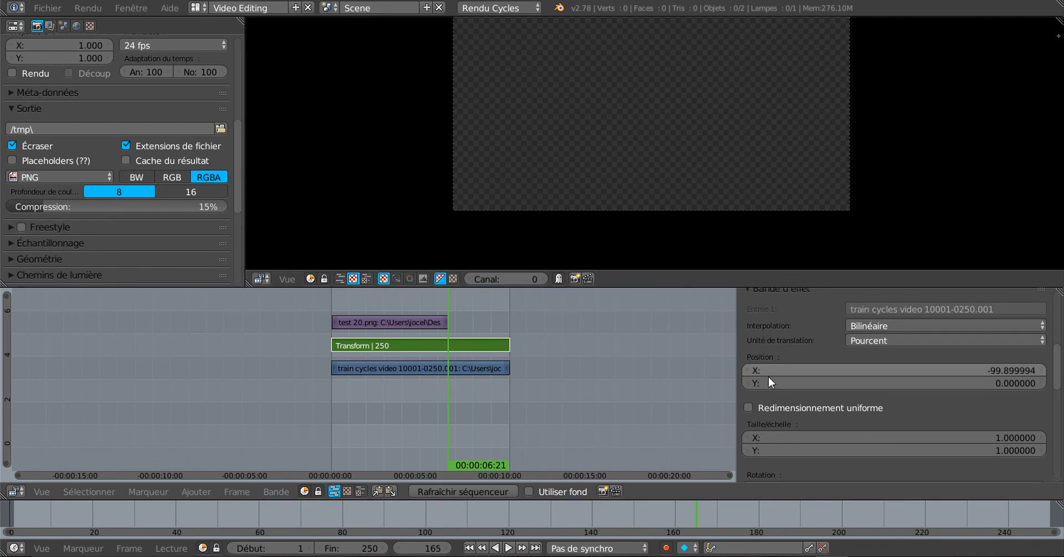
right_click(883, 369)
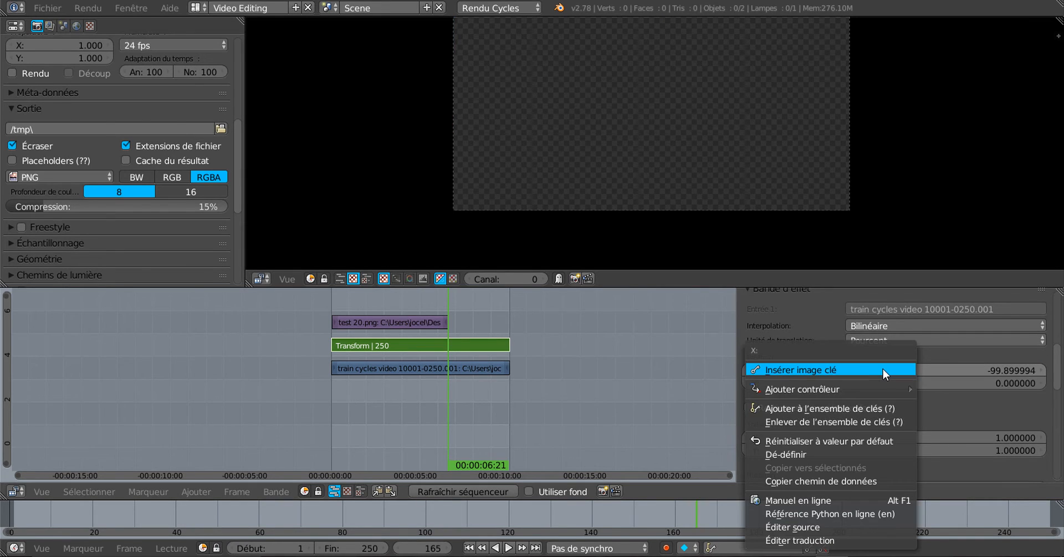
left_click(883, 369)
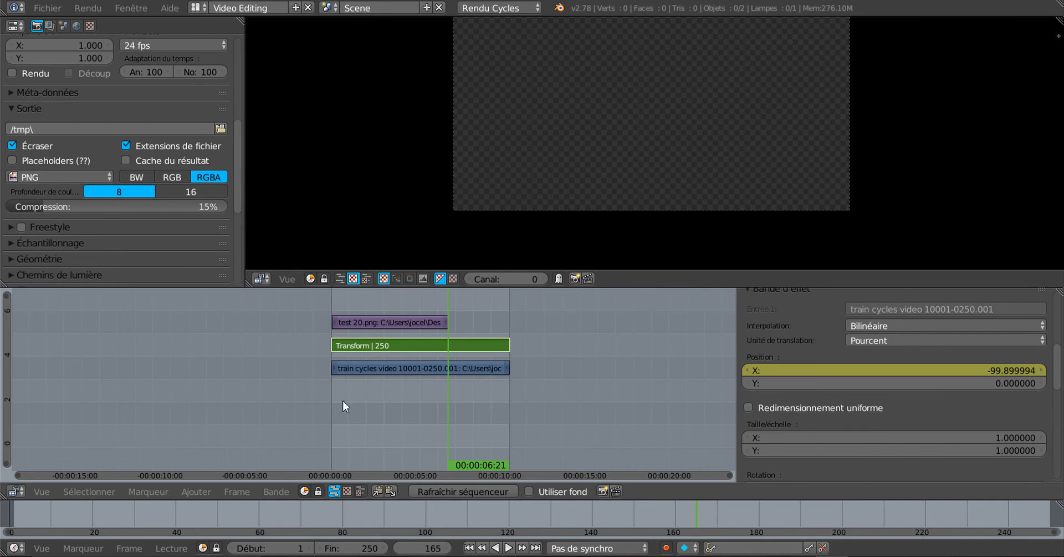
Step: At frame 173, set the Transform strip's X position to about 0.12 and insert a second keyframe
left_click(454, 314)
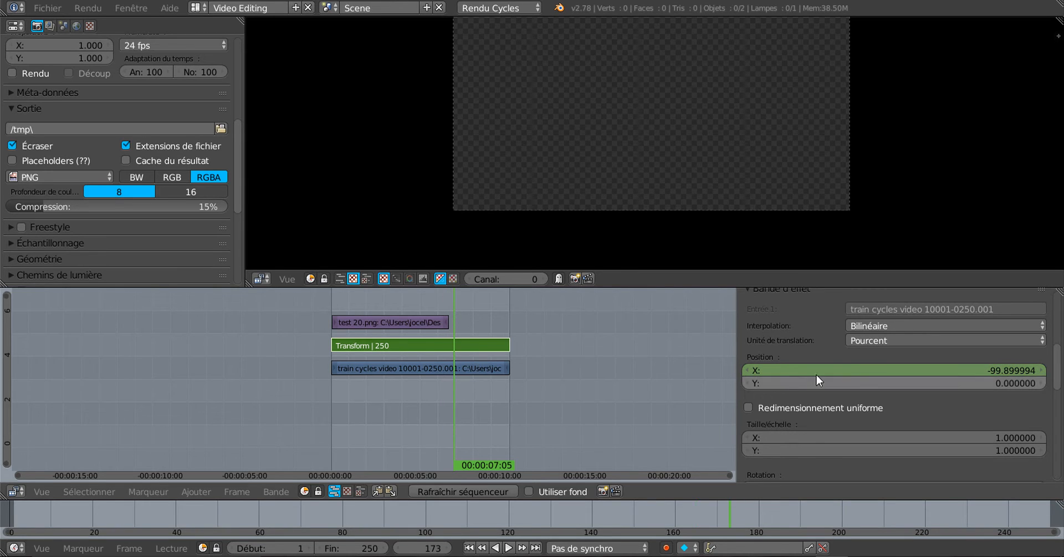
mouse_move(924, 368)
left_mouse_down()
mouse_move(990, 368)
mouse_move(920, 370)
left_mouse_up()
right_click(906, 369)
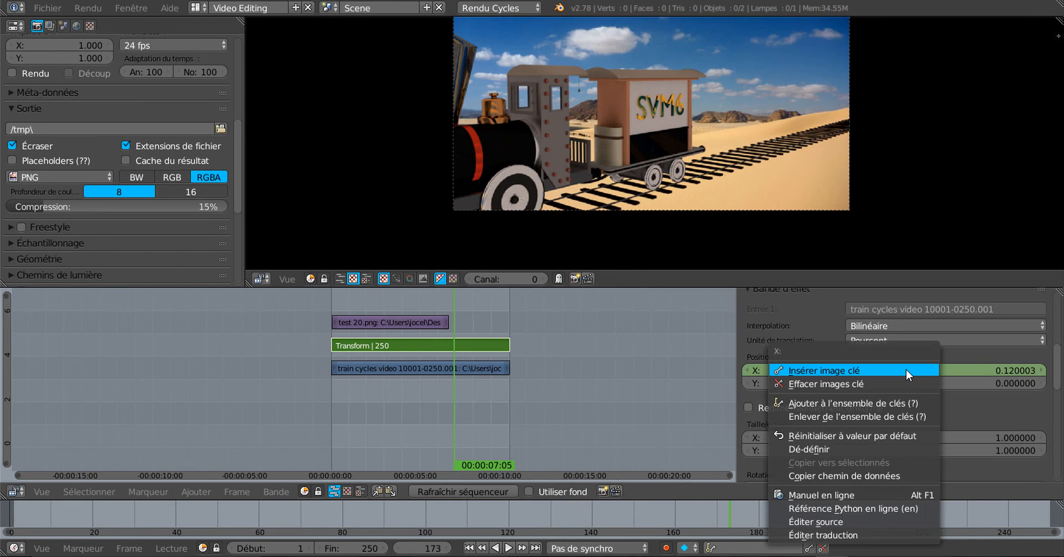
left_click(906, 370)
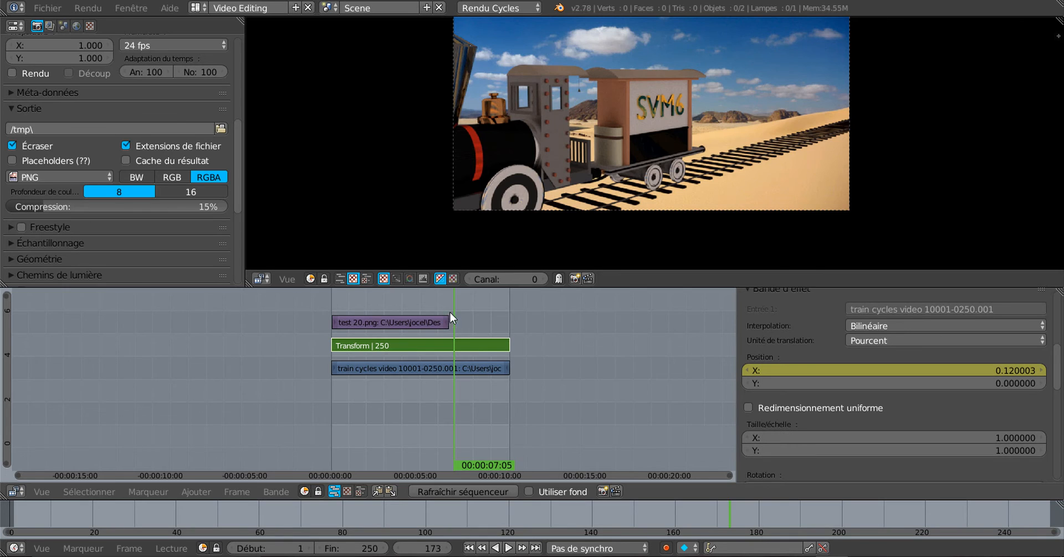
Step: Play the sequence from frame 131 to preview the keyframed movement, finishing with the playhead at frame 135
left_click_drag(419, 311, 424, 311)
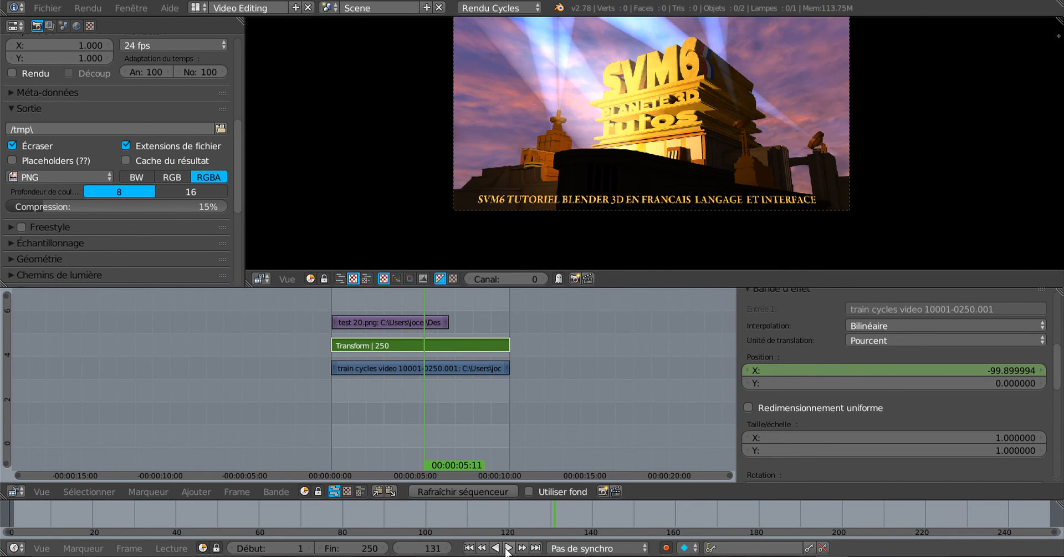
left_click(508, 548)
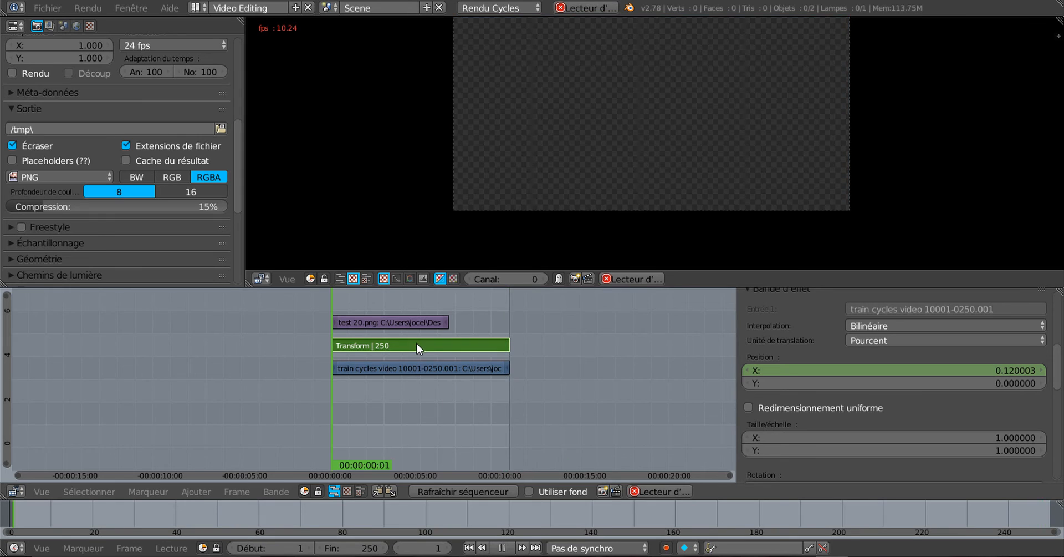
left_click(418, 471)
key("alt+a")
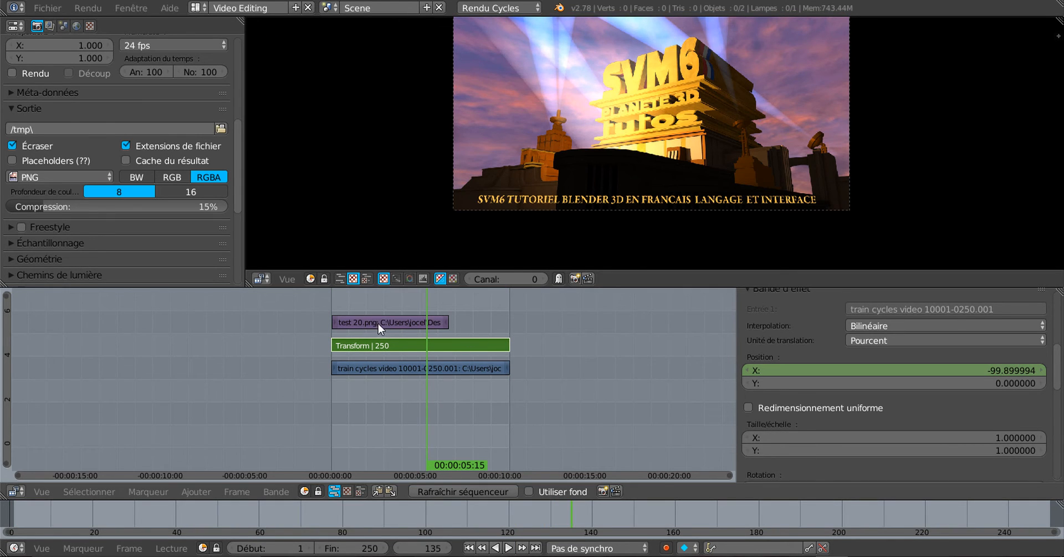
Step: Try shifting the Transform strip's Y position to about -1.11
scroll(971, 418, "down", 2)
scroll(959, 418, "up", 2)
scroll(1004, 397, "down", 4)
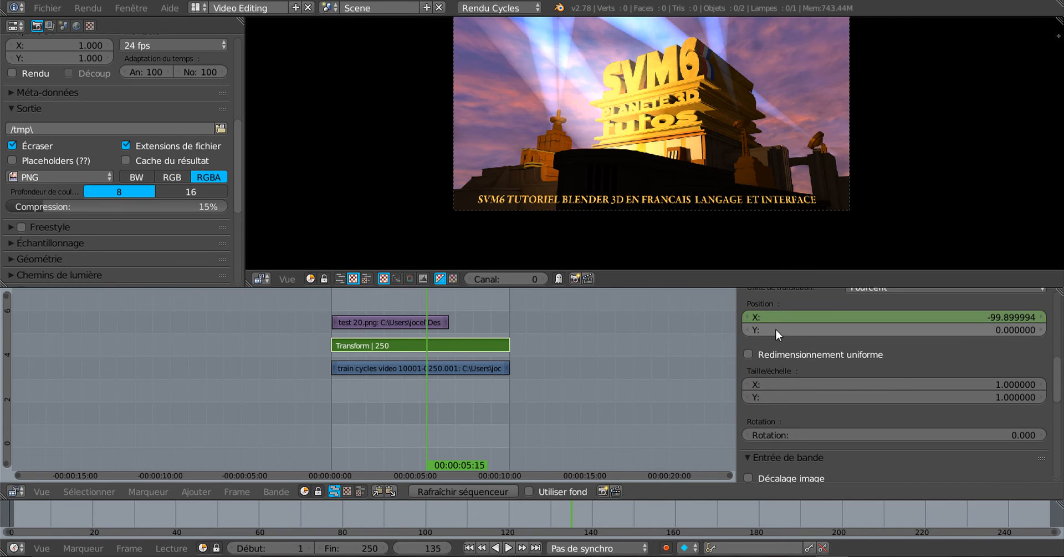
left_click_drag(833, 330, 837, 330)
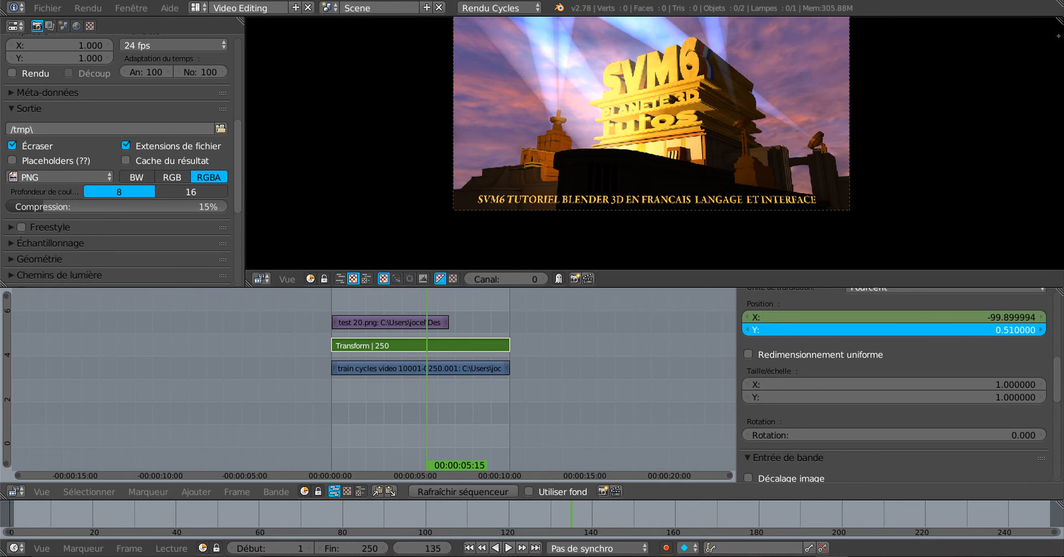
left_click_drag(624, 355, 406, 308)
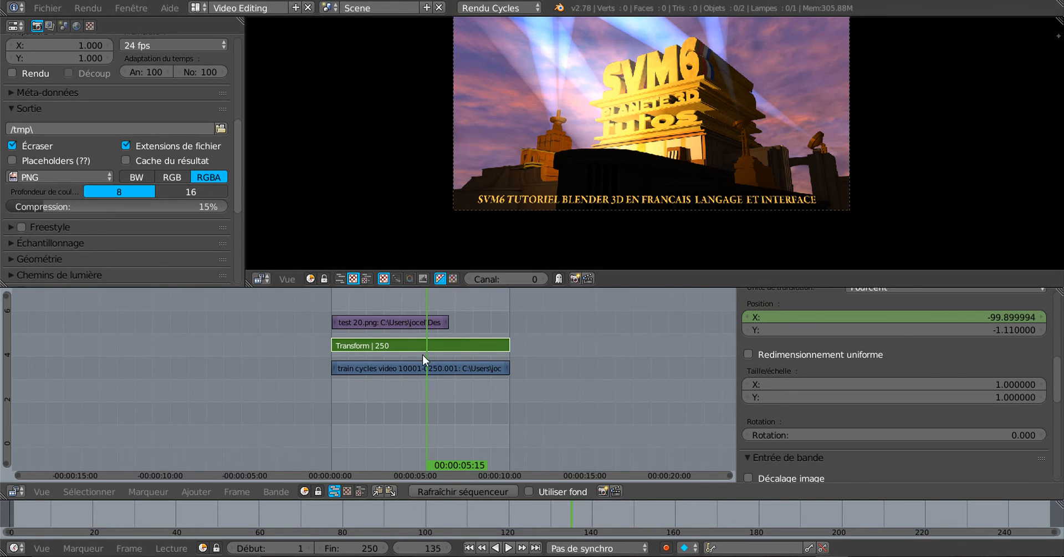
Step: Move the image strip down to channel 2 below the train video and set the Transform strip's Y position to about -1.47
right_click_drag(407, 326, 408, 415)
right_click(397, 344)
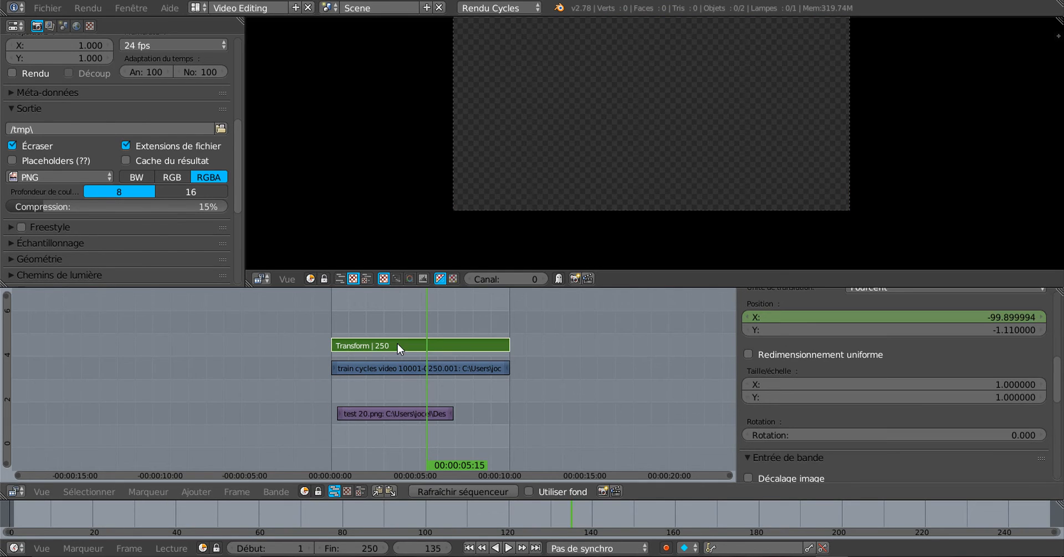
left_click(1000, 330)
Step: Move the playhead to frame 54 and set the train video strip's MPEG preload to 1
right_click(454, 368)
left_click_drag(422, 328, 369, 328)
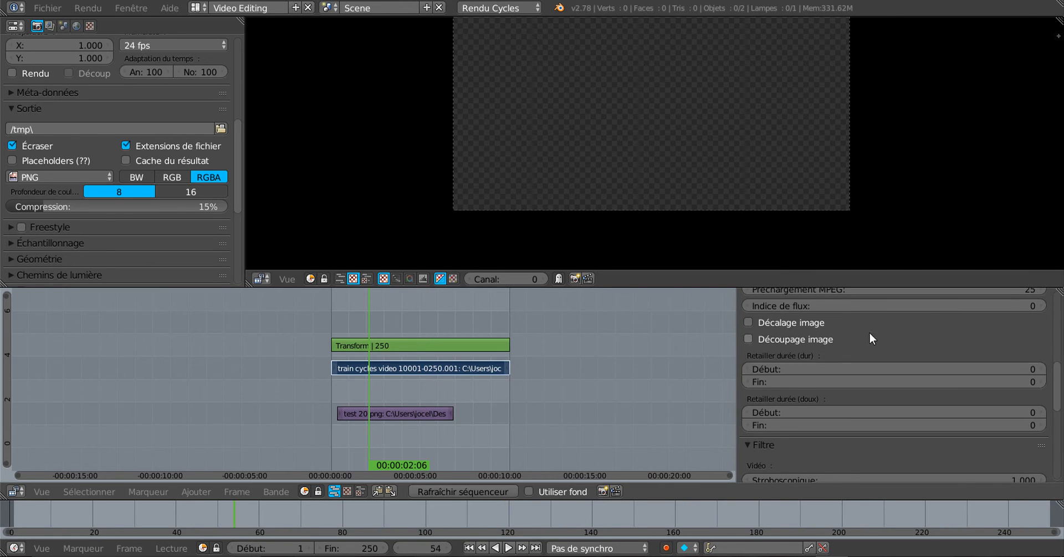
scroll(870, 335, "up", 4)
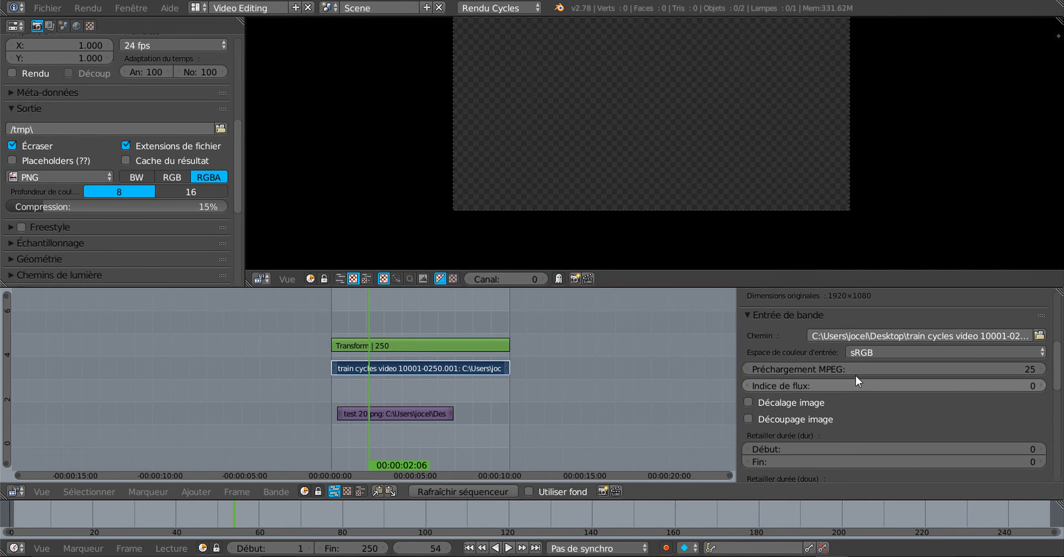
left_click(887, 370)
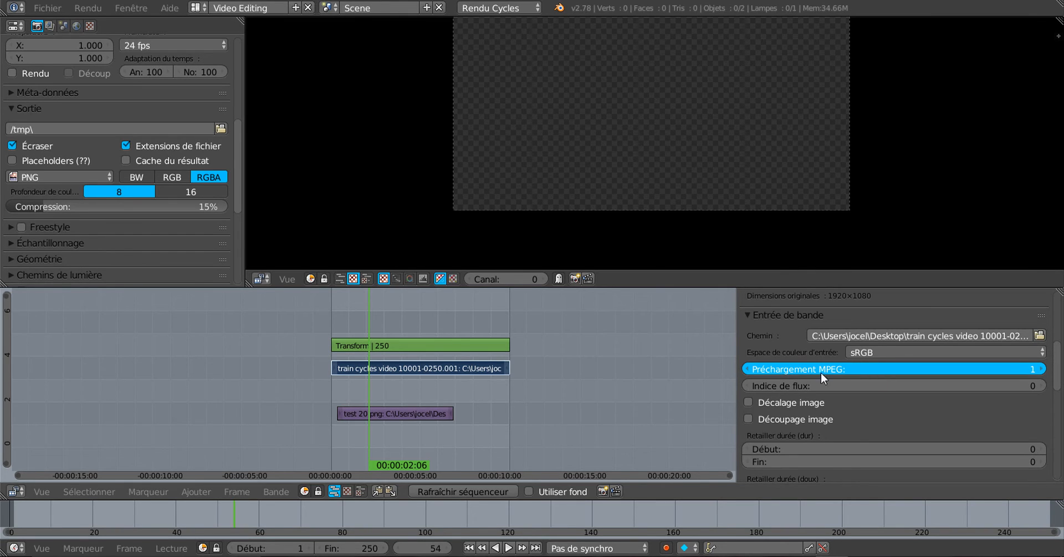
Step: Set the Transform strip's X position to about -0.42 and its Y position to about -3.87
right_click(434, 343)
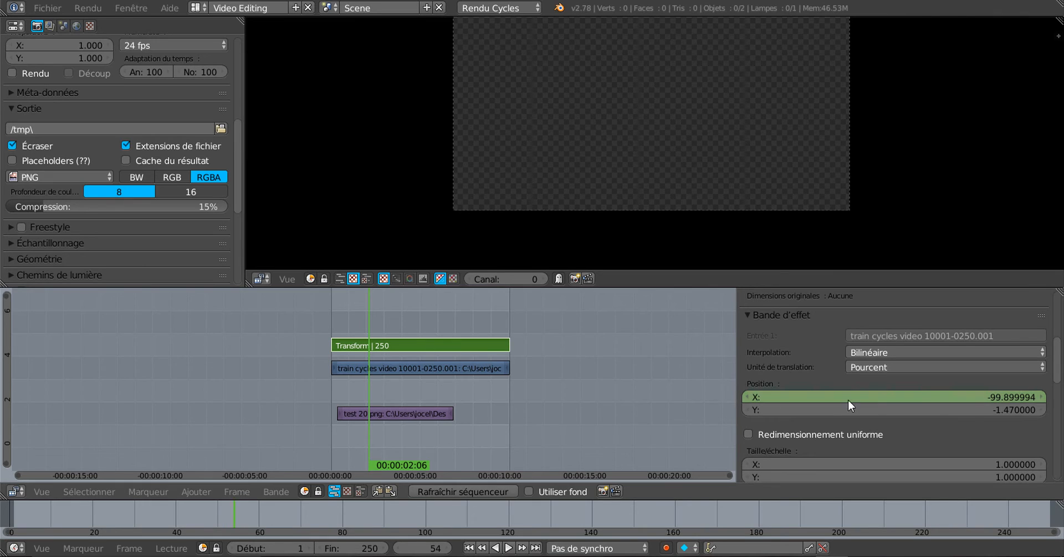
left_click_drag(893, 396, 1004, 396)
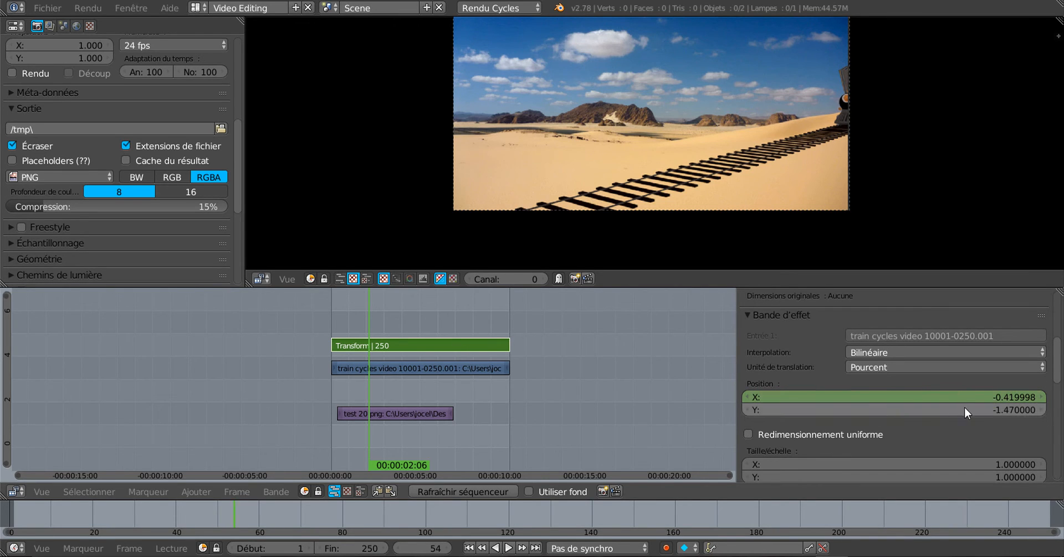
left_click(1006, 395)
key("Return")
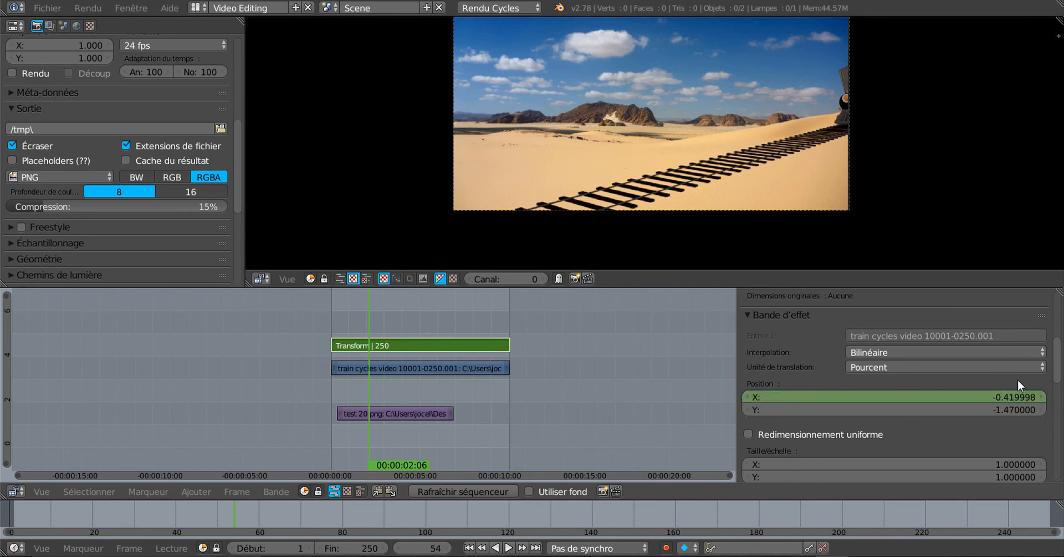
mouse_move(1001, 408)
left_mouse_down()
mouse_move(976, 408)
mouse_move(1042, 410)
mouse_move(989, 409)
mouse_move(1005, 409)
left_mouse_up()
Step: Enable uniform scaling on the Transform strip, set its scale to 1.24 and insert a scale keyframe at frame 54
scroll(888, 427, "down", 3)
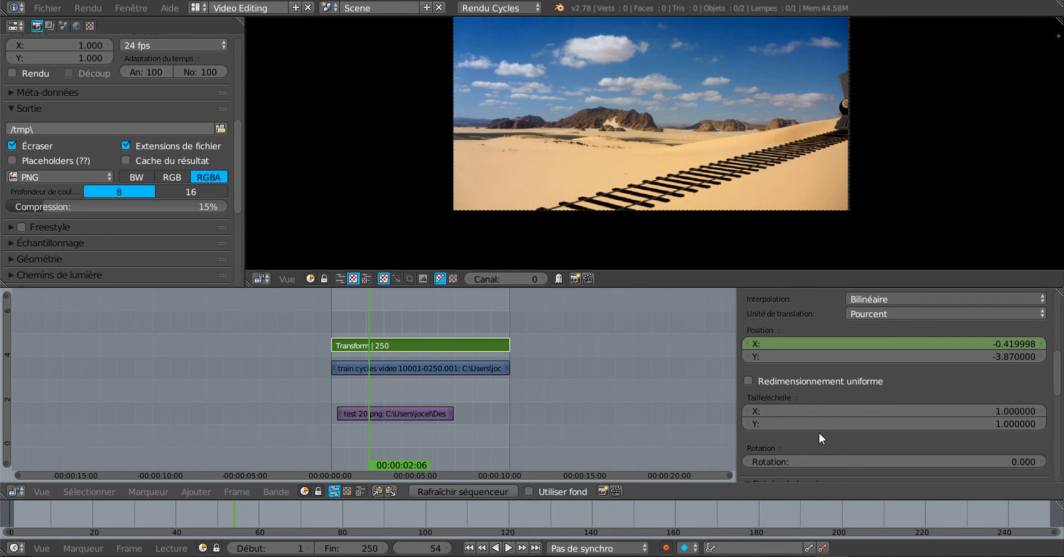
left_click(749, 381)
mouse_move(971, 398)
left_mouse_down()
mouse_move(998, 398)
mouse_move(973, 398)
left_mouse_up()
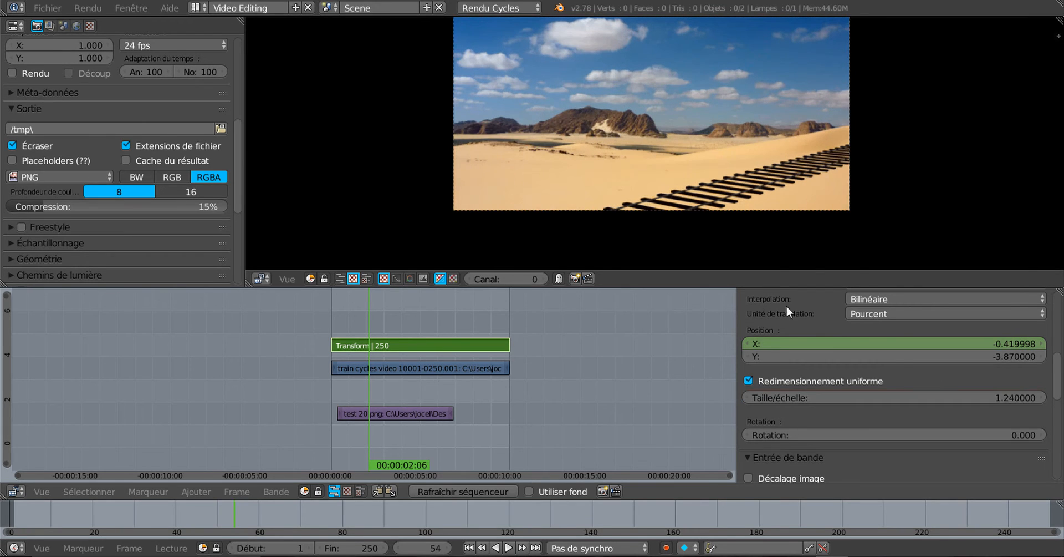
right_click(838, 397)
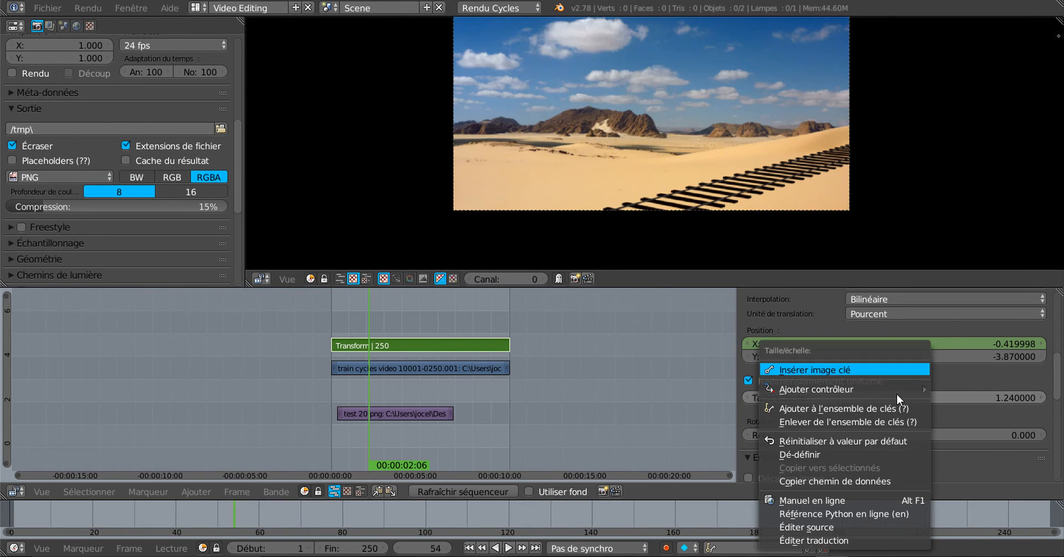
left_click(856, 369)
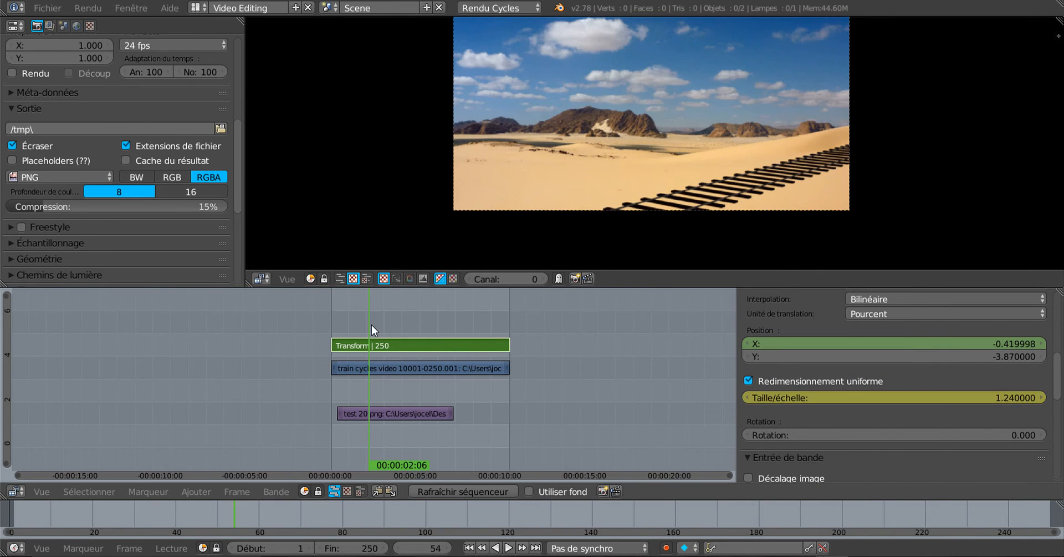
Step: Set the Transform strip's scale to 4.9 at frame 92 and insert a scale keyframe there
key("alt+a")
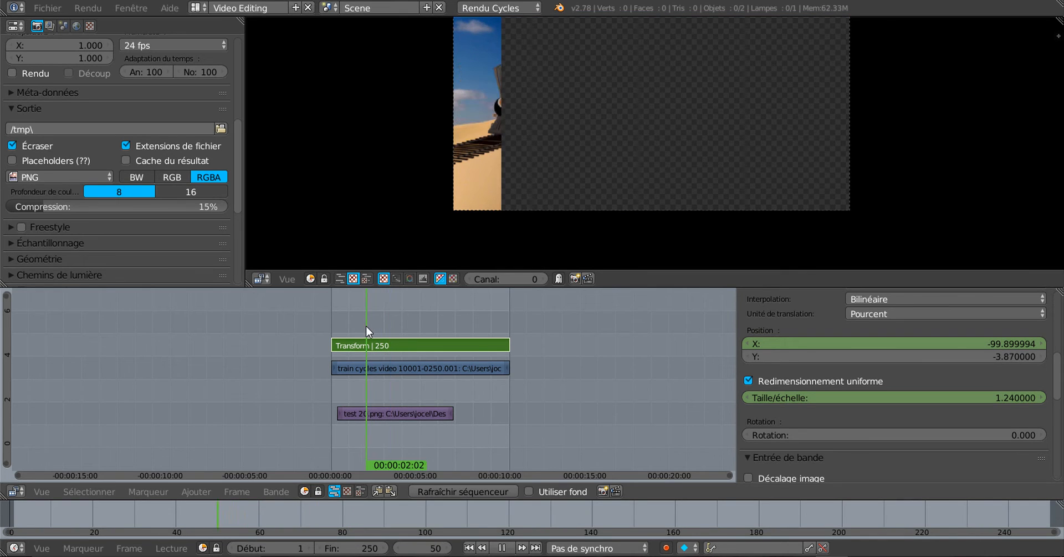
key("alt+a")
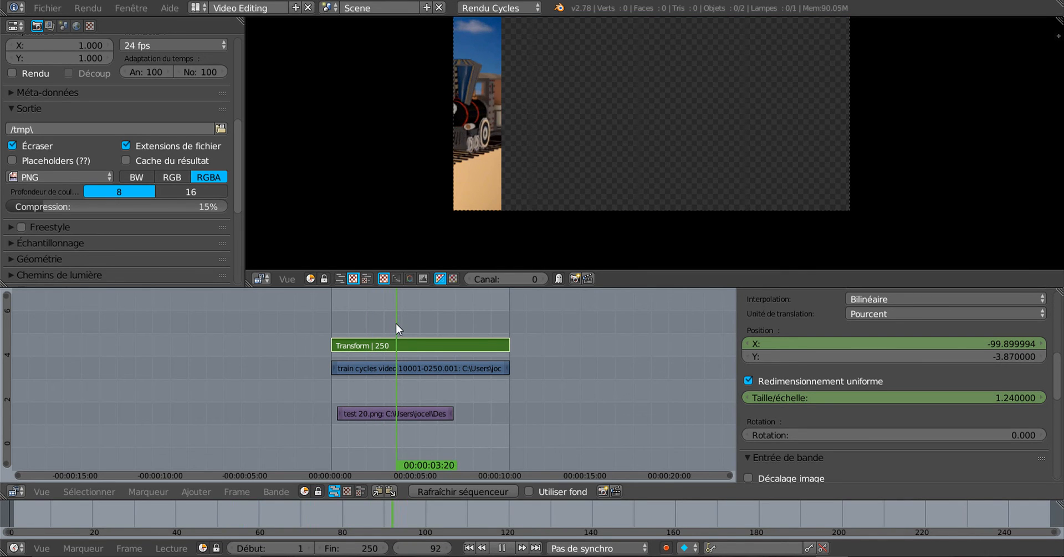
left_click_drag(883, 400, 1013, 399)
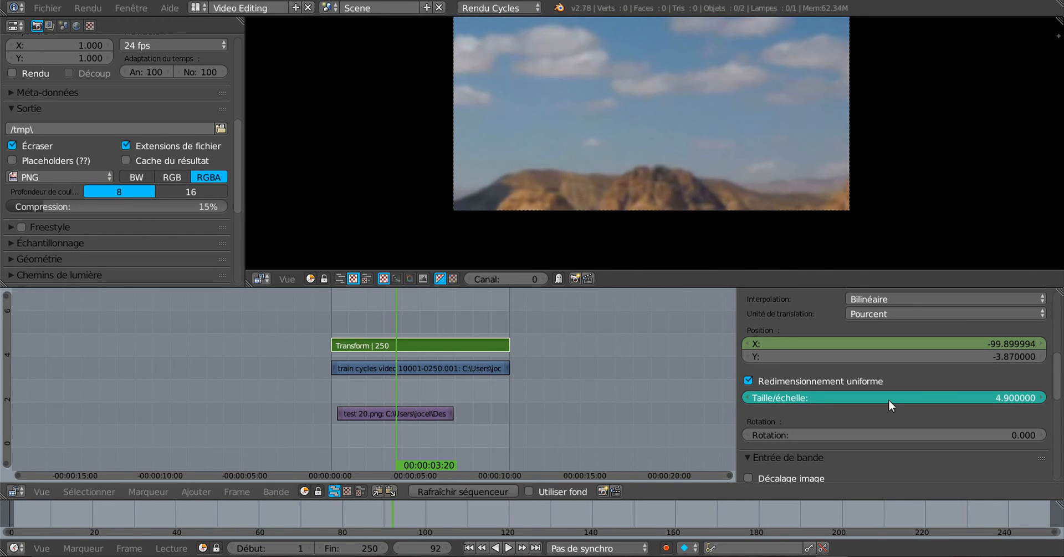
right_click(870, 397)
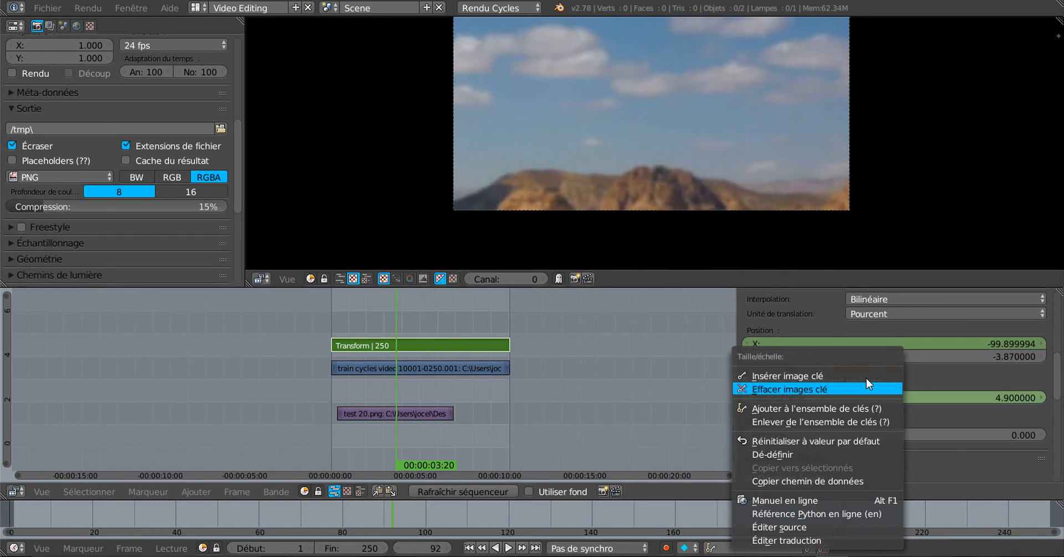
left_click(860, 374)
Step: Move the playhead to frame 156, set the Transform strip's scale to 1 and keyframe it
left_click_drag(397, 327, 441, 324)
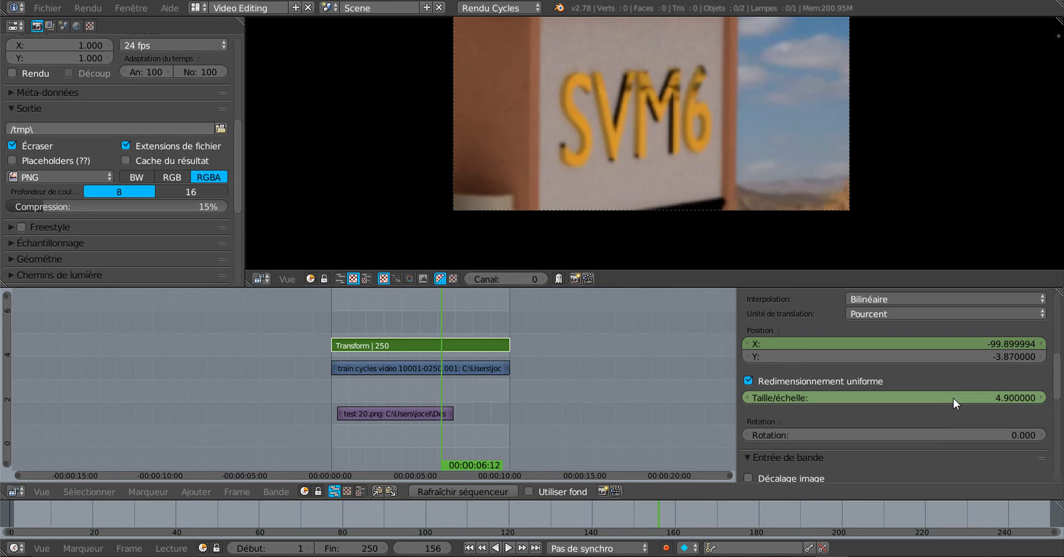
left_click_drag(954, 398, 870, 398)
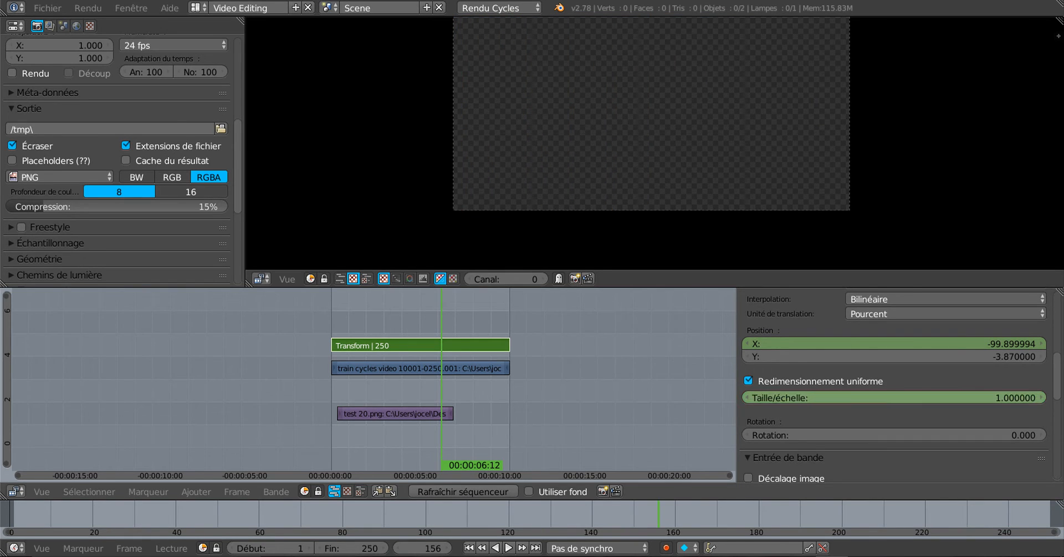
right_click(953, 398)
left_click(949, 377)
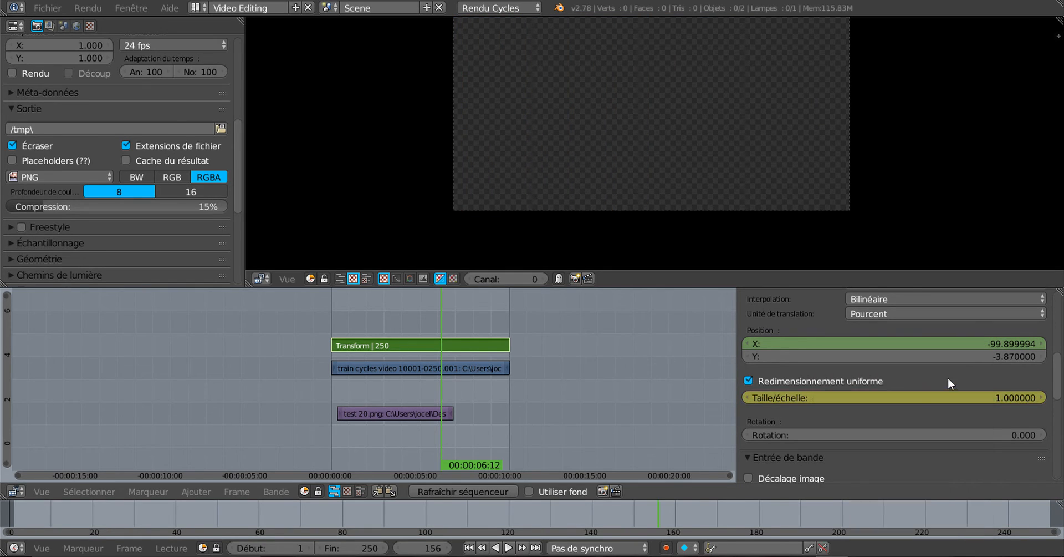
Step: Keyframe the Transform strip's X position at about 0.06 on frame 156 and preview the animation
left_click_drag(903, 344, 959, 344)
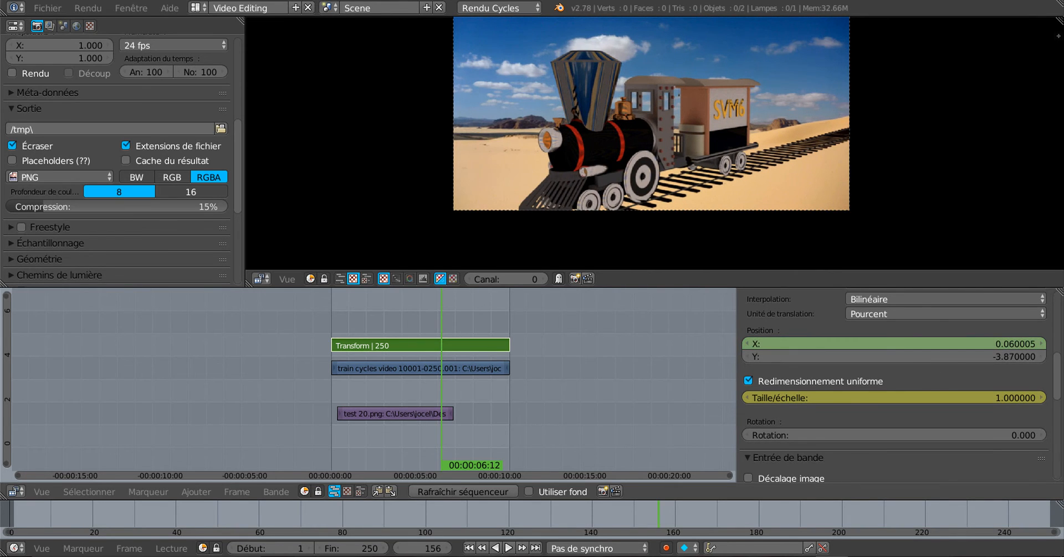
right_click(904, 343)
left_click(901, 344)
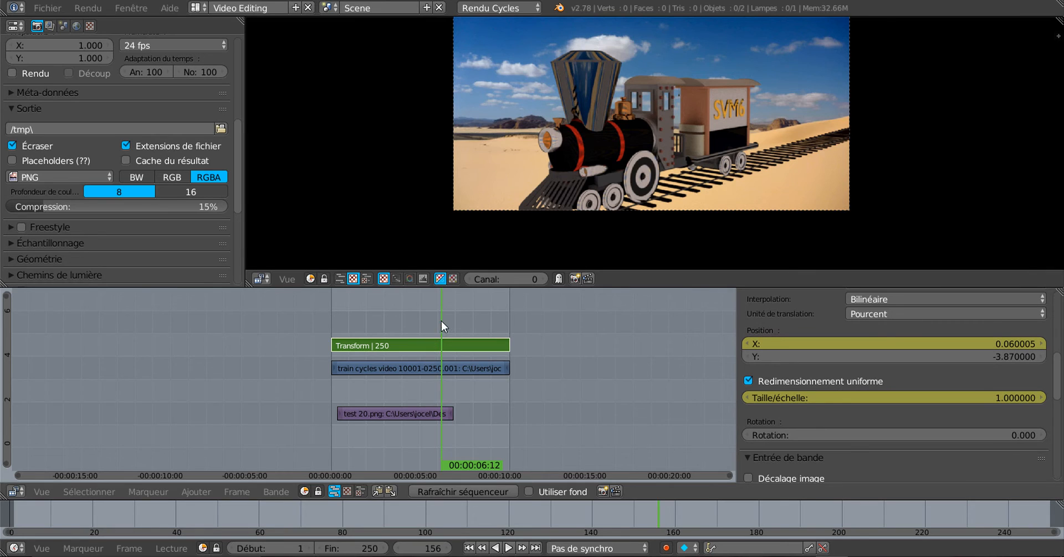
left_click_drag(366, 329, 409, 327)
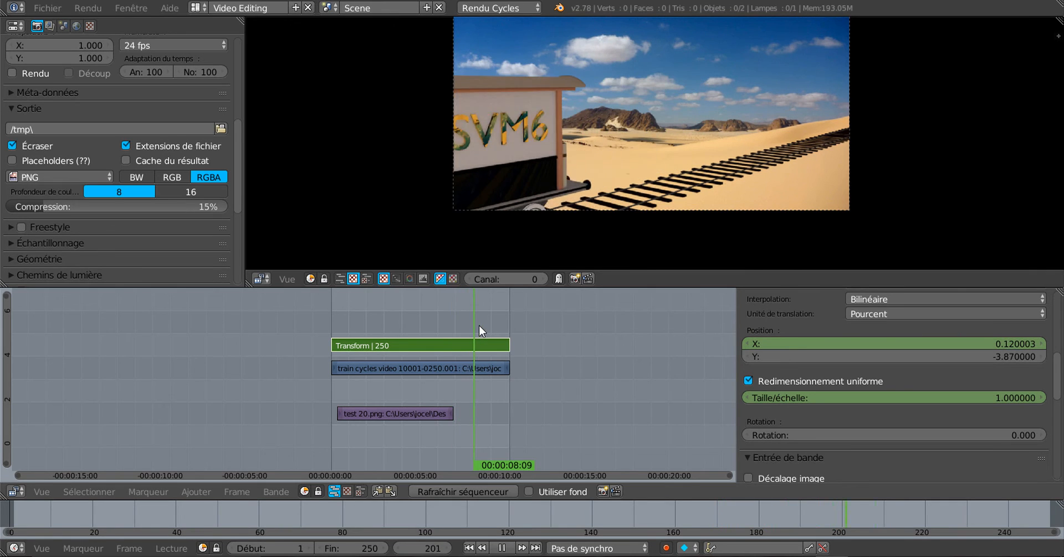
Step: Move the playhead to frame 190, set the Transform strip's rotation to 39.2 and dismiss the antivirus notification
mouse_move(459, 324)
left_mouse_down()
mouse_move(391, 325)
mouse_move(466, 322)
left_mouse_up()
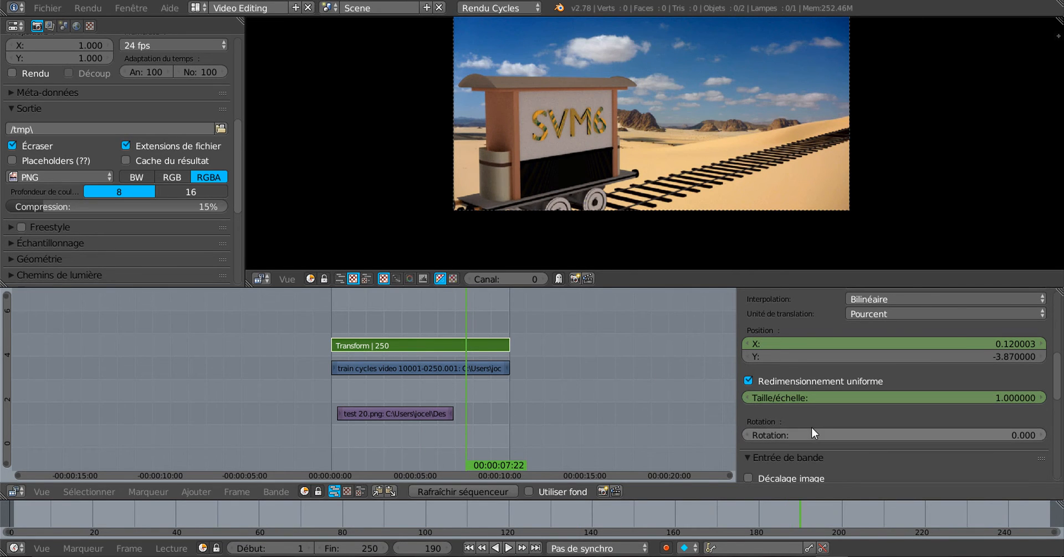
scroll(866, 417, "down", 1)
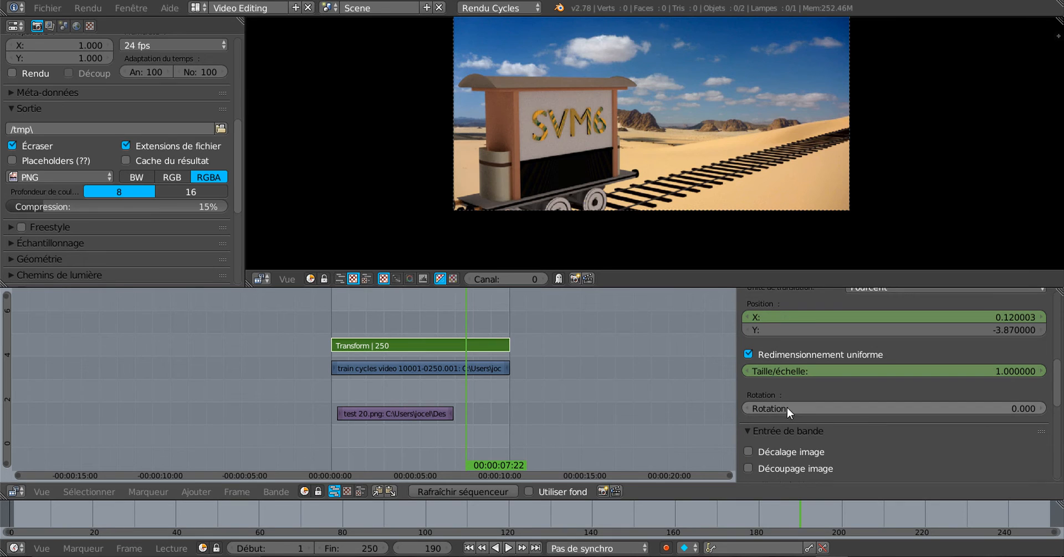
mouse_move(783, 407)
left_mouse_down()
mouse_move(870, 406)
mouse_move(816, 407)
mouse_move(776, 423)
left_mouse_up()
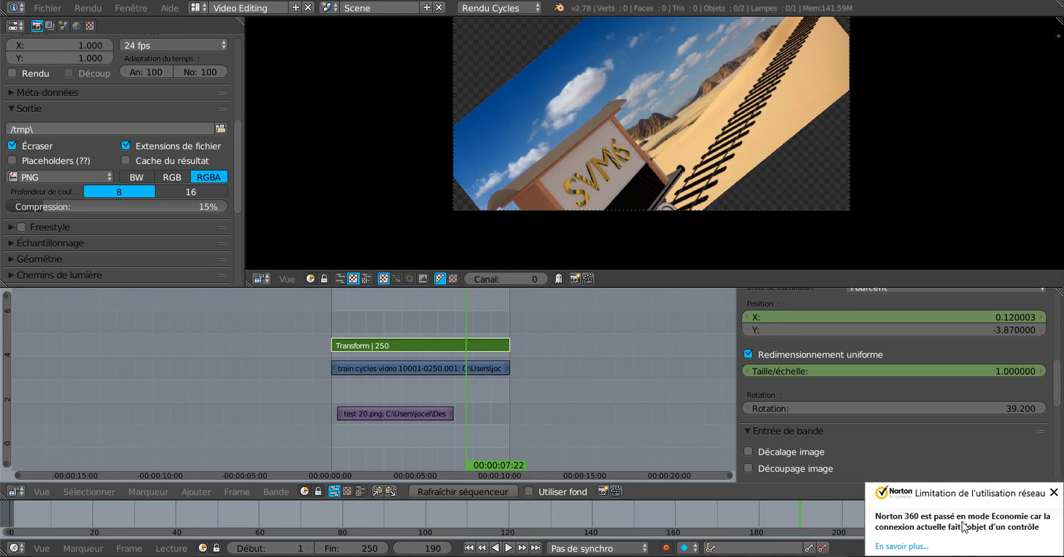
left_click(1055, 495)
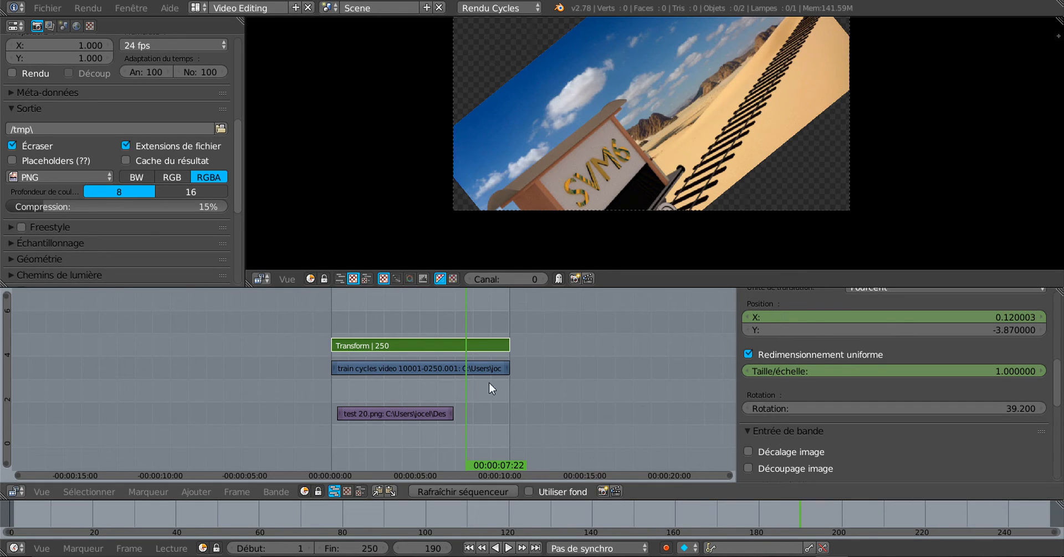
Step: Preview the rotated strip, set its scale to about 0.19 at frame 62 and insert a scale keyframe
key("alt+a")
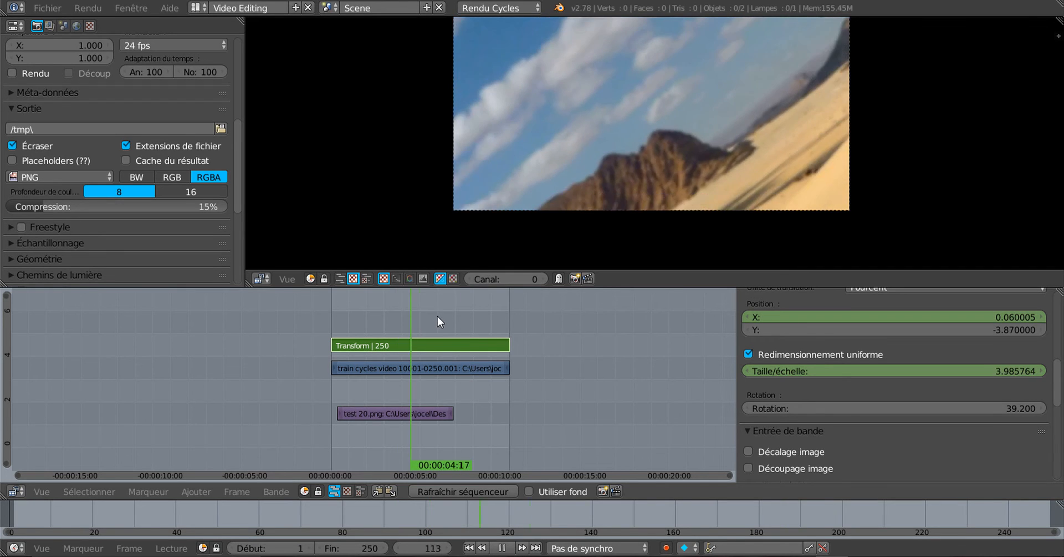
left_click_drag(402, 314, 374, 319)
key("alt+a")
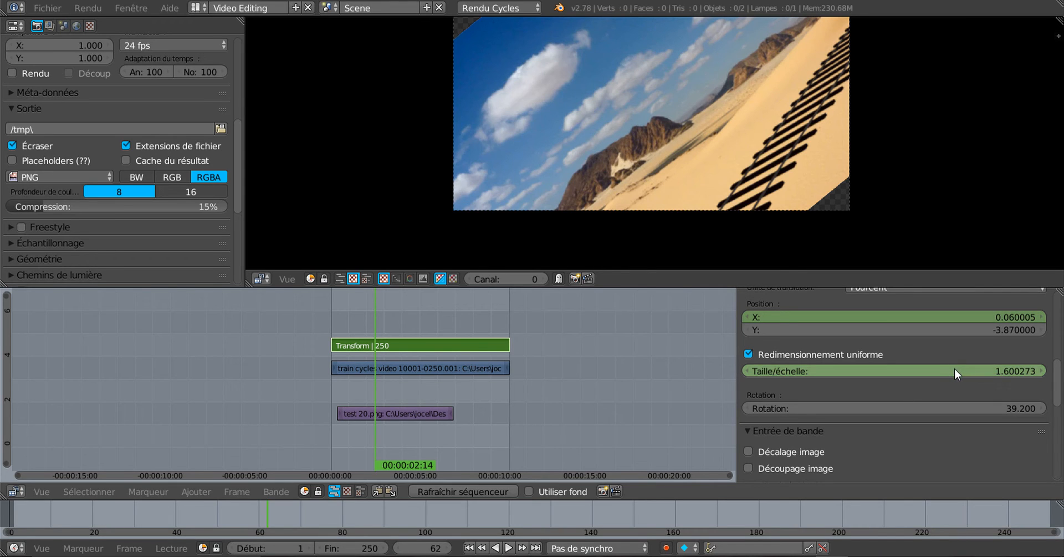
left_click_drag(954, 368, 737, 368)
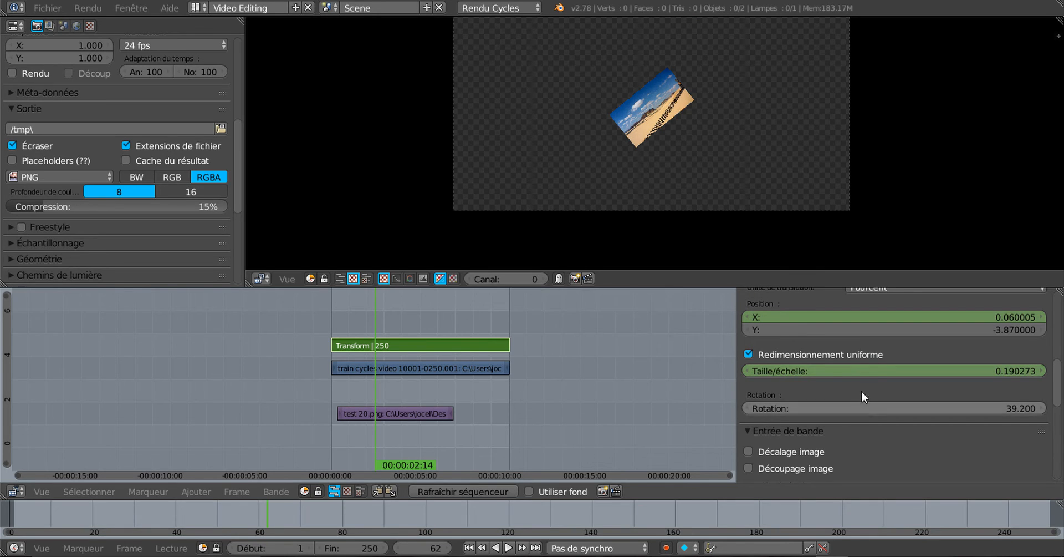
right_click(870, 371)
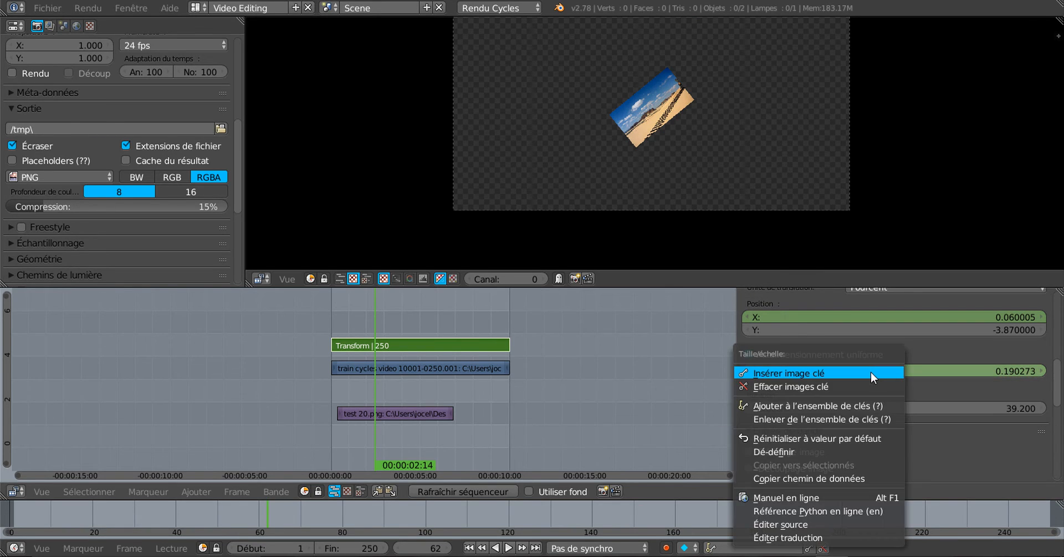
left_click(870, 372)
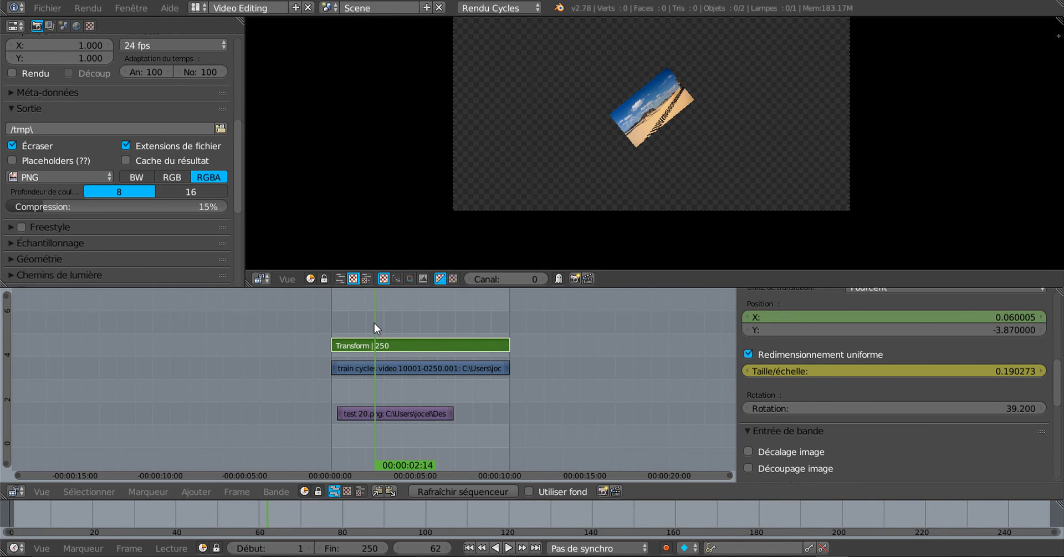
Step: Play to preview the scale change, stop at frame 71 and insert a scale keyframe of about 1.12
key("alt+a")
left_click_drag(391, 321, 382, 327)
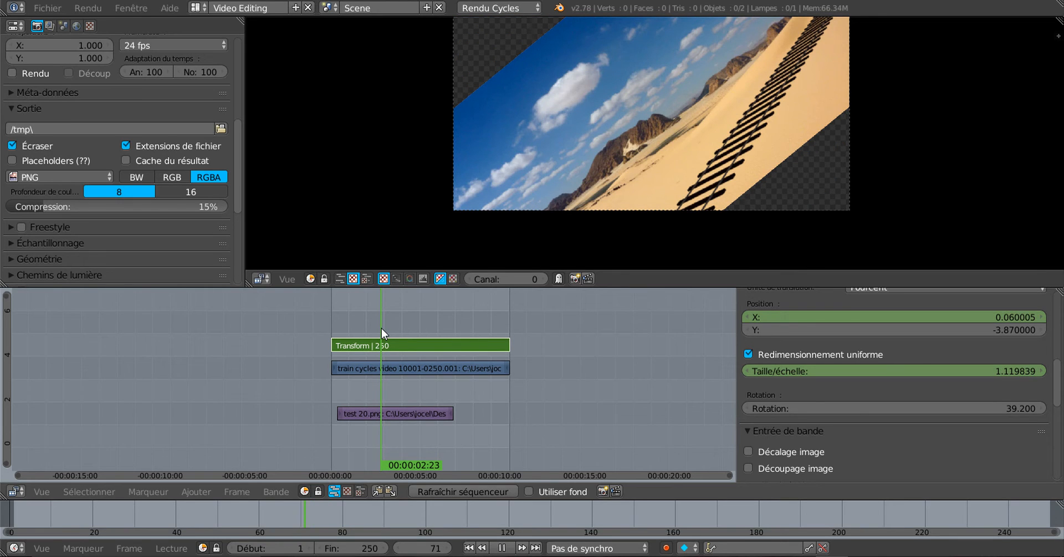
right_click(897, 363)
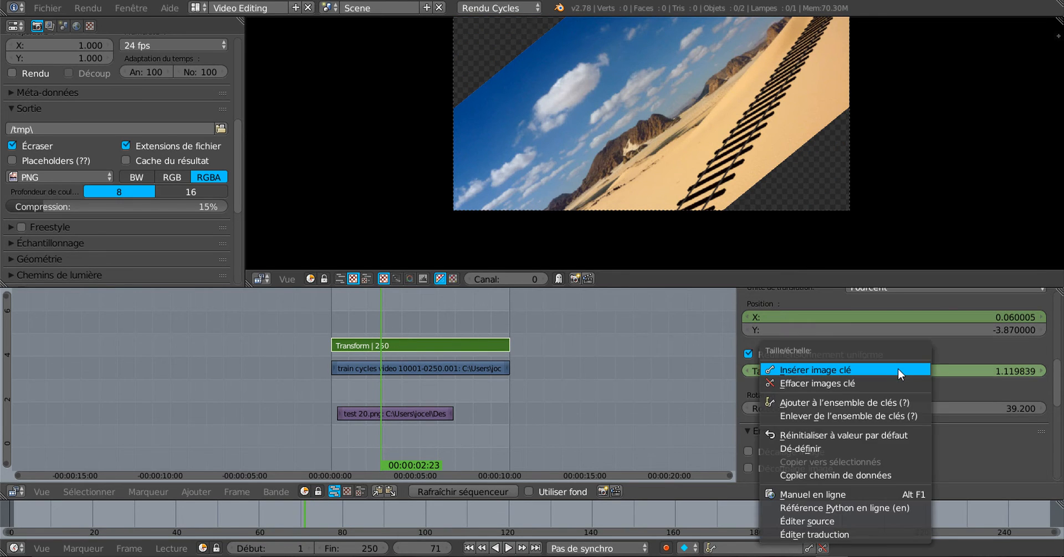
left_click(897, 365)
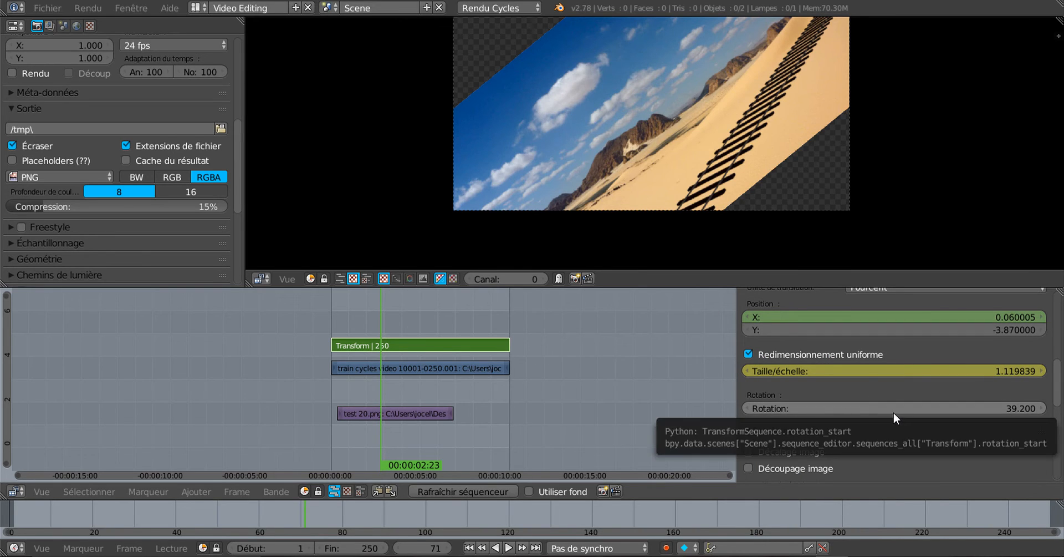
Step: Preview the animation, stop at frame 59 and insert a rotation keyframe of 39.2 on the Transform strip
key("alt+a")
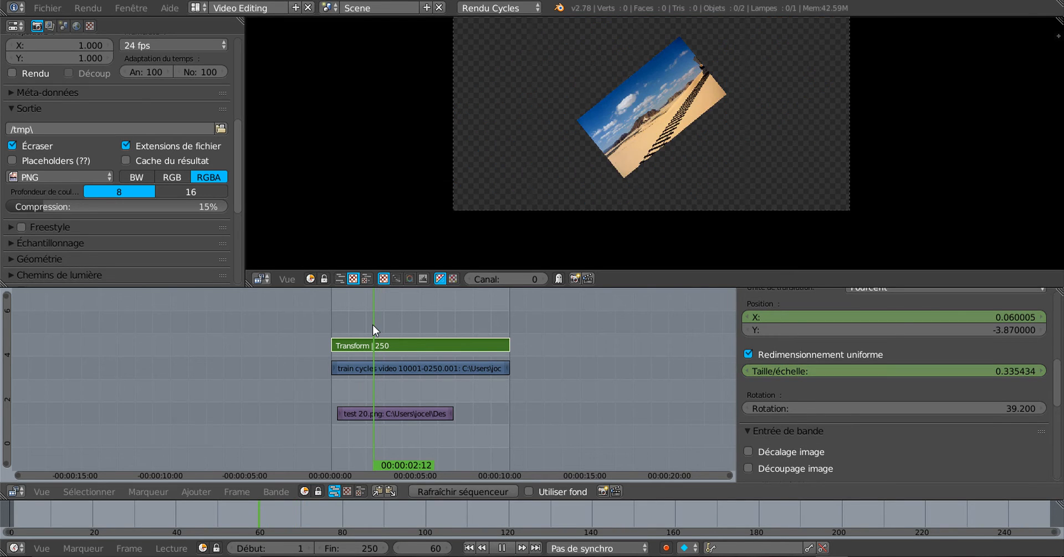
key("alt+a")
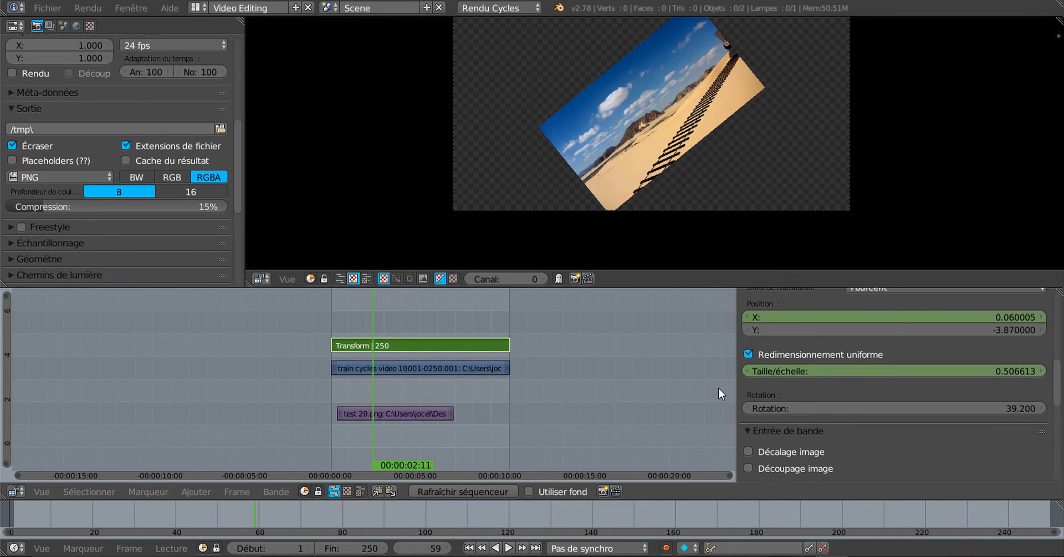
right_click(833, 407)
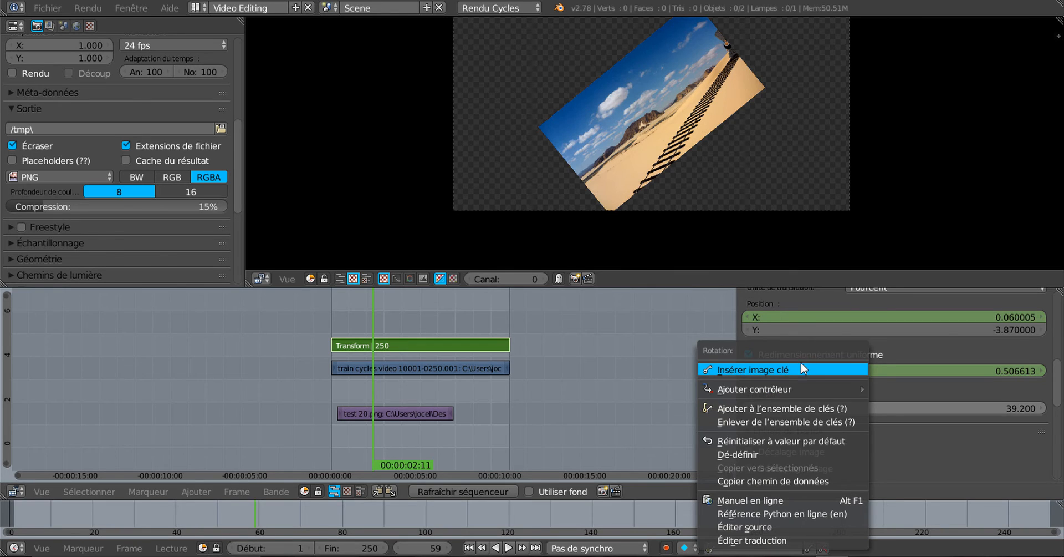
left_click(766, 368)
Step: Set the Transform strip's rotation to 3.5 at frame 71, keyframe it and preview the animated rotation
key("alt+a")
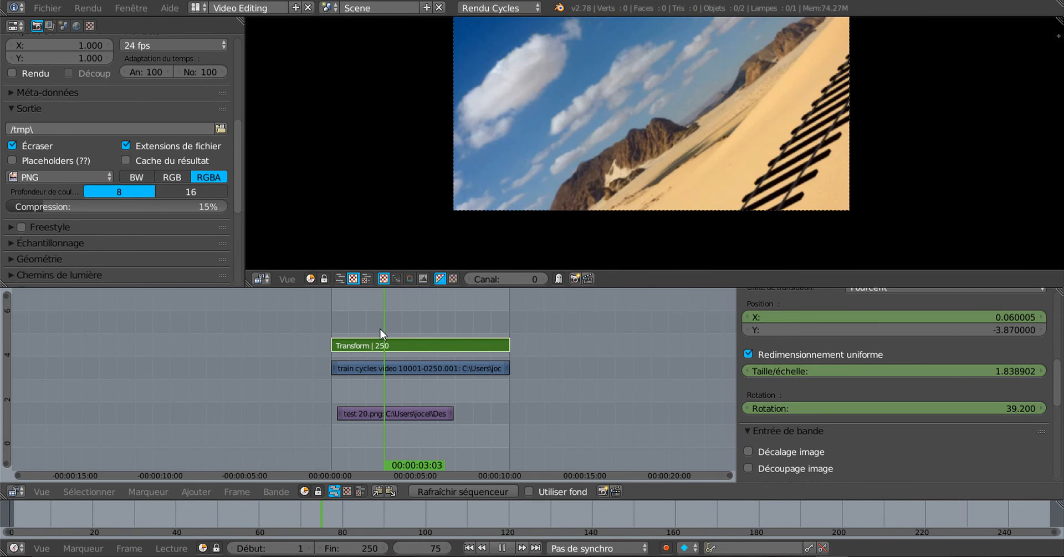
left_click_drag(380, 327, 379, 330)
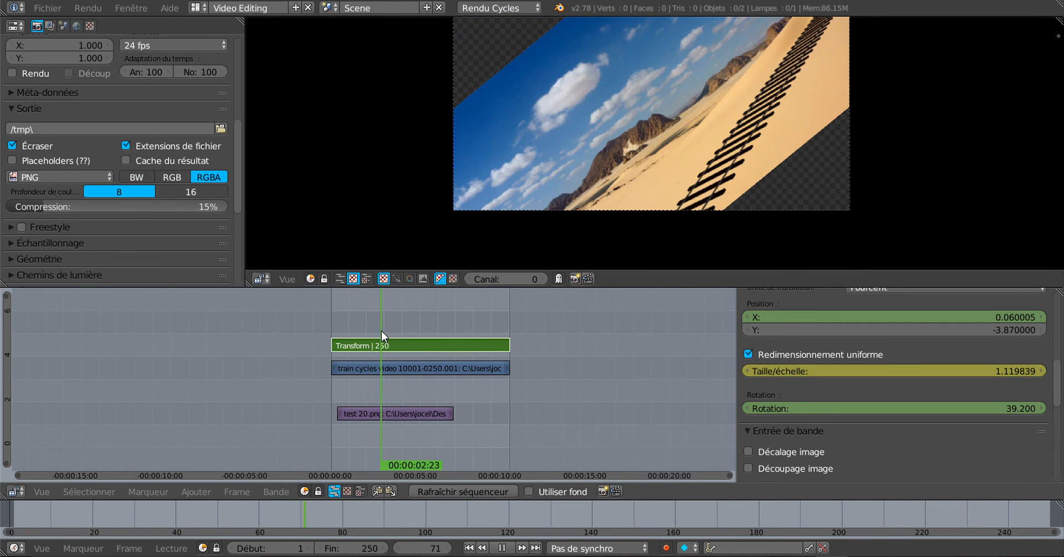
key("alt+a")
left_click_drag(980, 409, 917, 409)
right_click(931, 409)
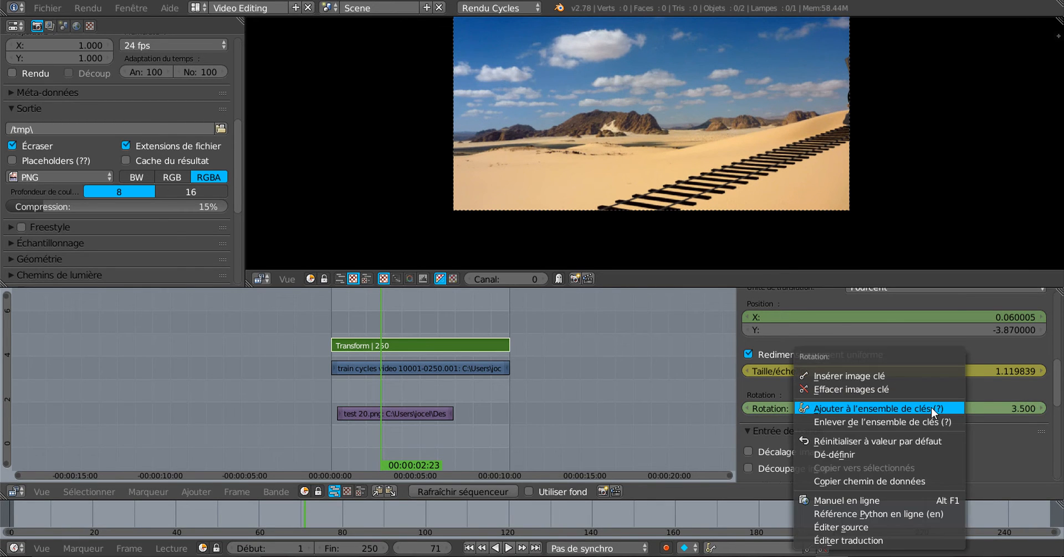
left_click(919, 377)
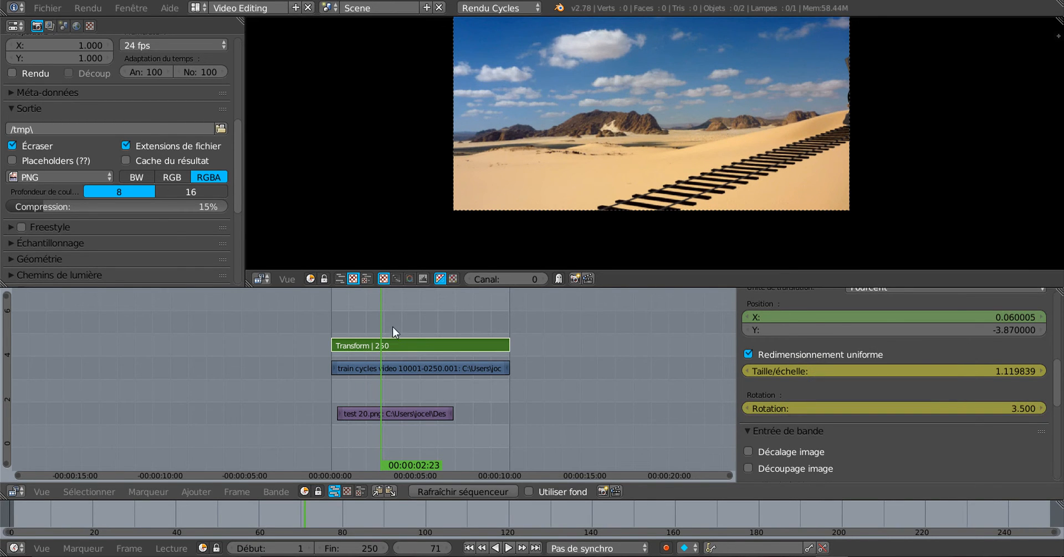
left_click_drag(382, 327, 341, 329)
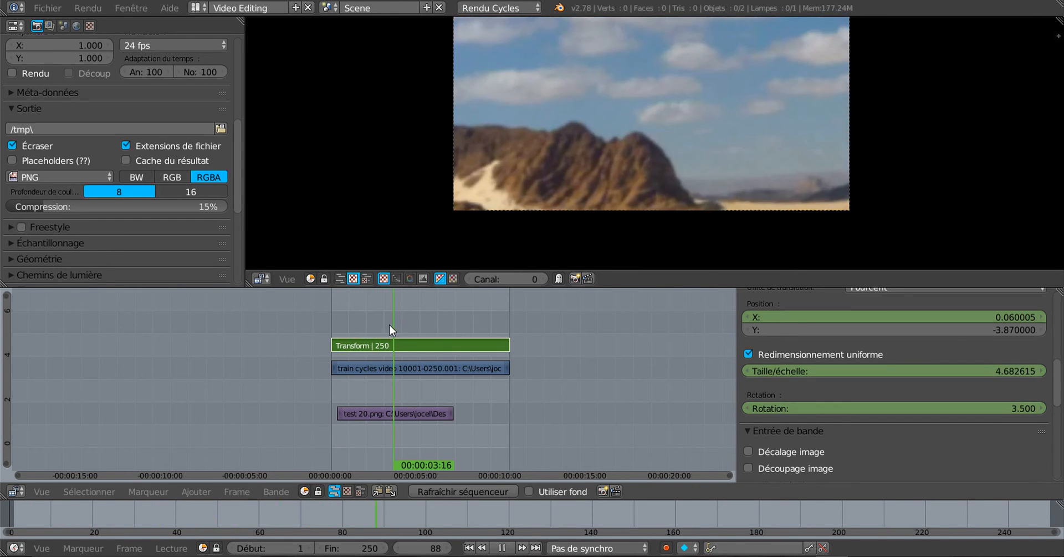
left_click(361, 326)
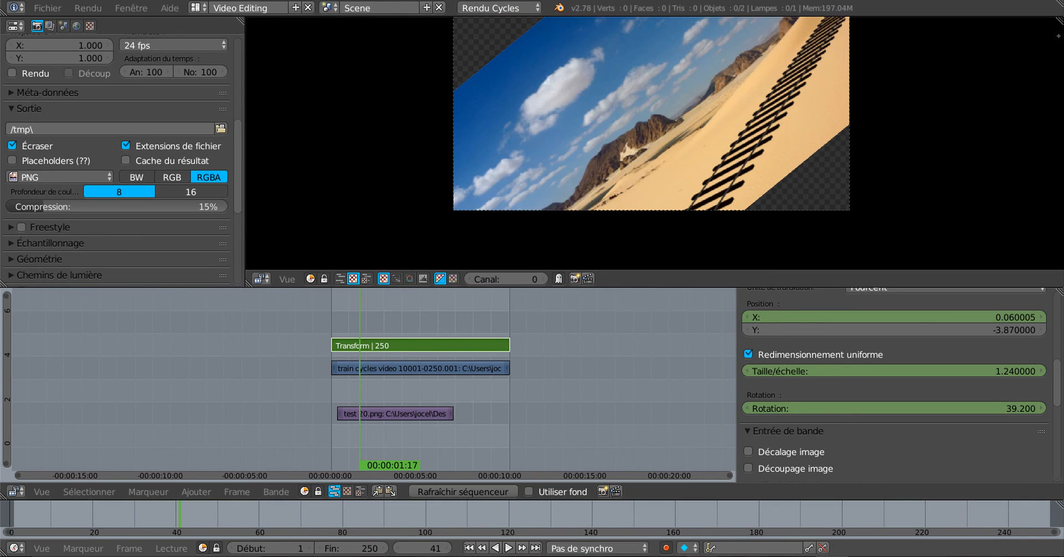
Step: Play back the Transform strip's animation from around frames 20 and 41, and scrub to frame 62
left_click(508, 548)
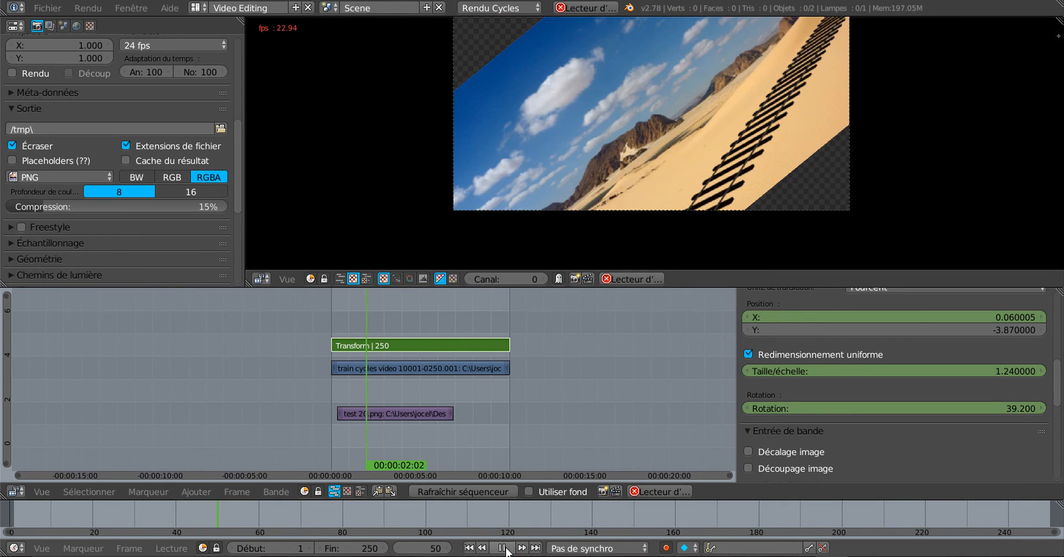
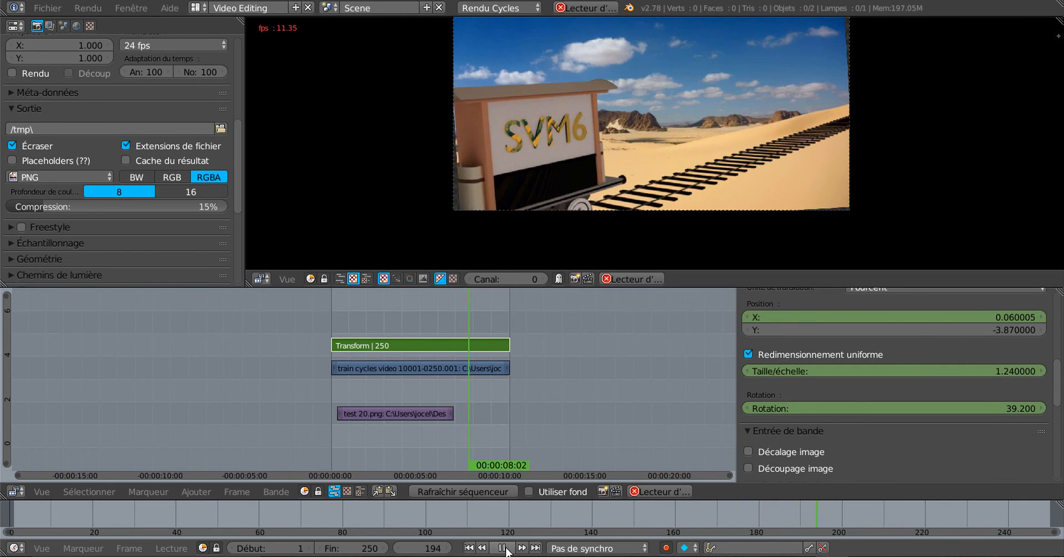
left_click(505, 549)
left_click_drag(395, 317, 345, 318)
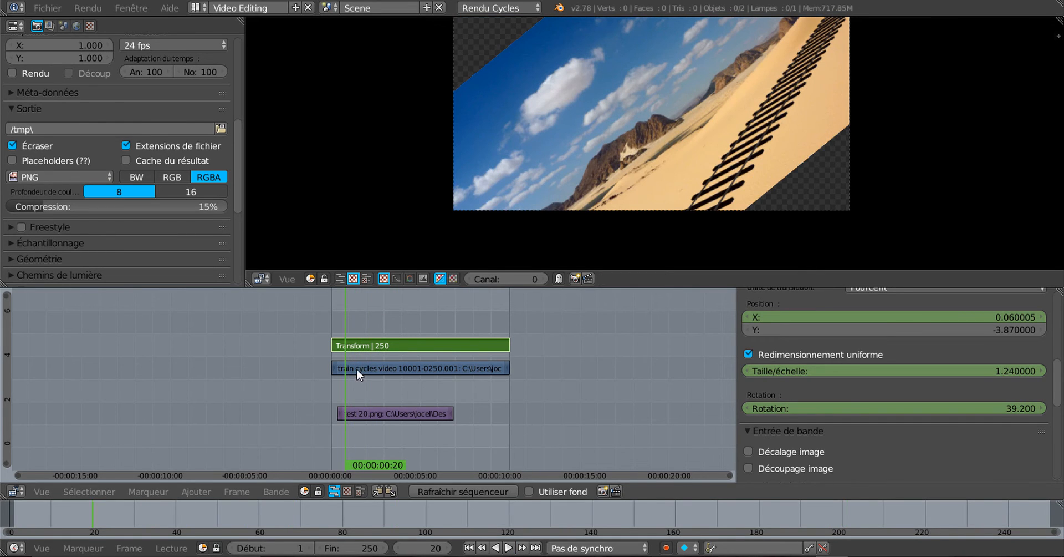
left_click(508, 548)
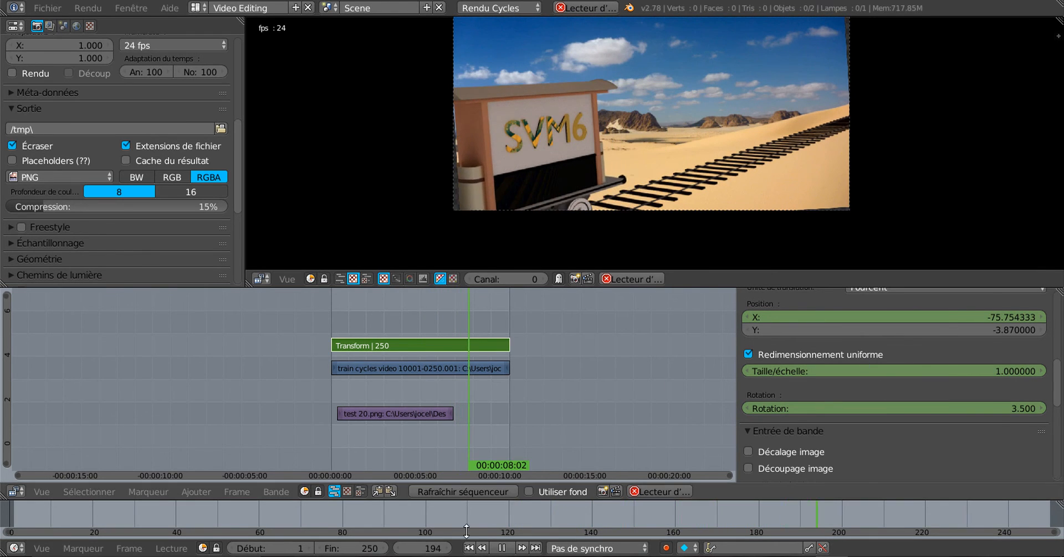
left_click(502, 548)
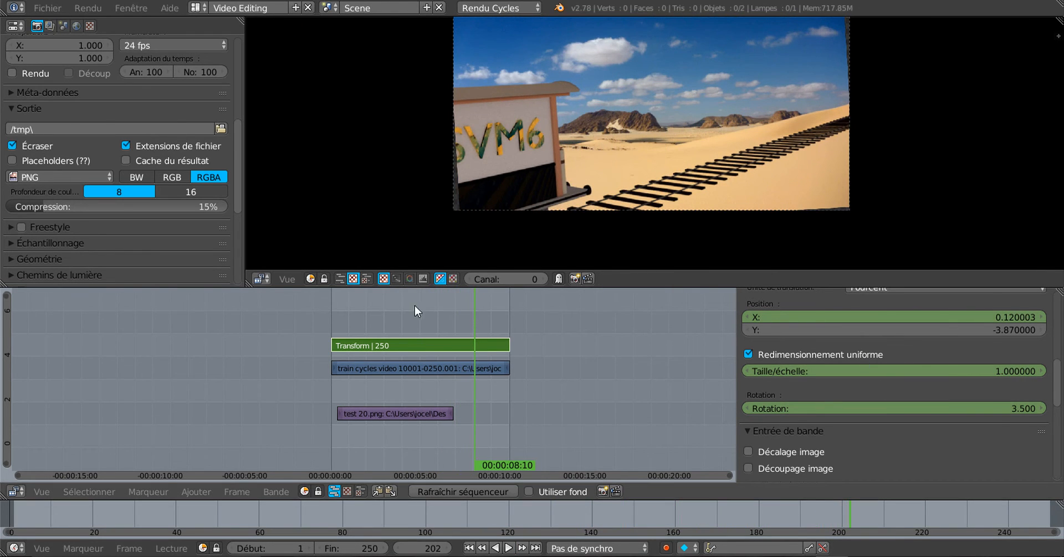
left_click_drag(414, 310, 375, 310)
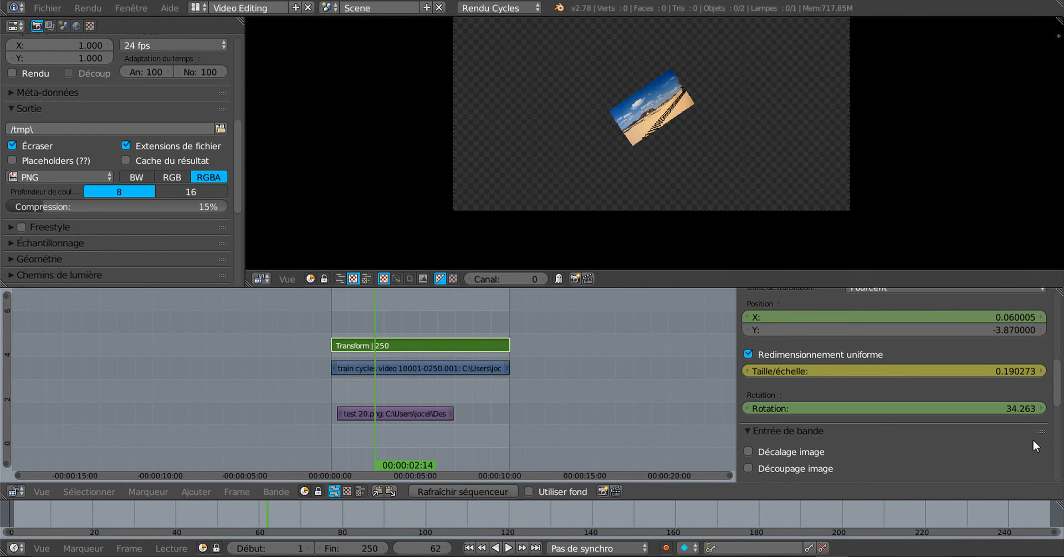
Step: Review the Transform strip's properties and delete the strip from above the train video
scroll(1060, 413, "down", 5)
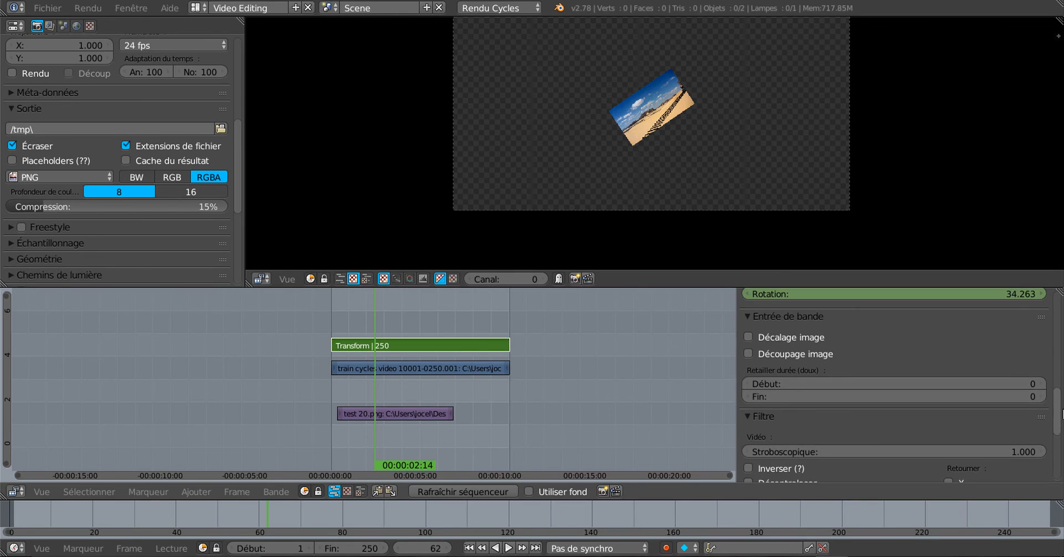
scroll(1061, 413, "down", 3)
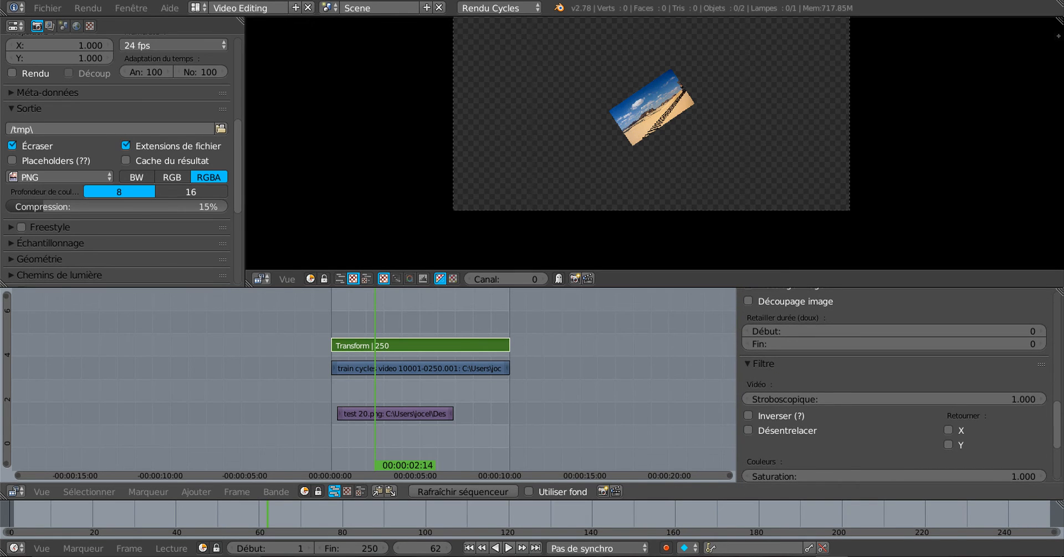
scroll(1060, 413, "up", 10)
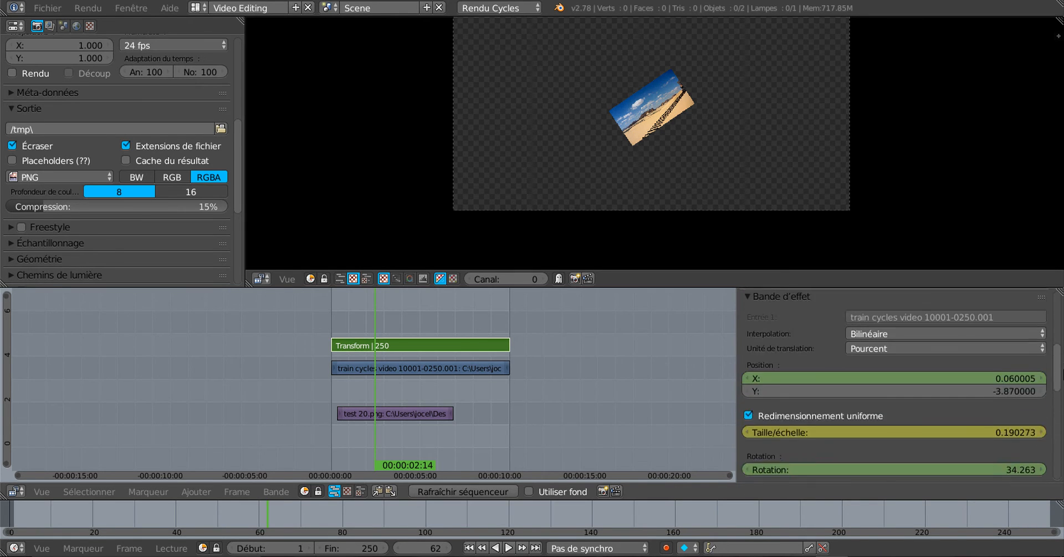
scroll(1060, 413, "up", 4)
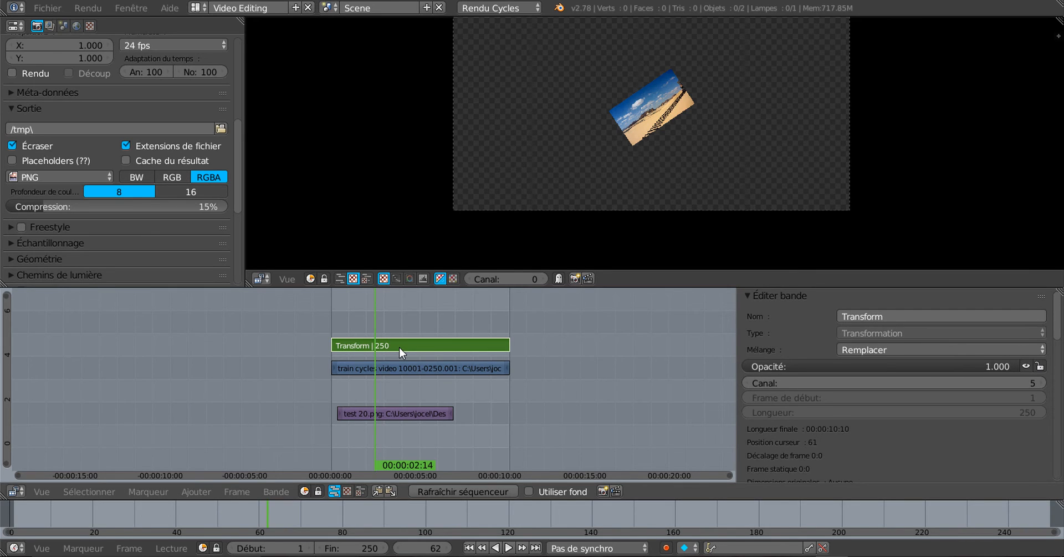
key("x")
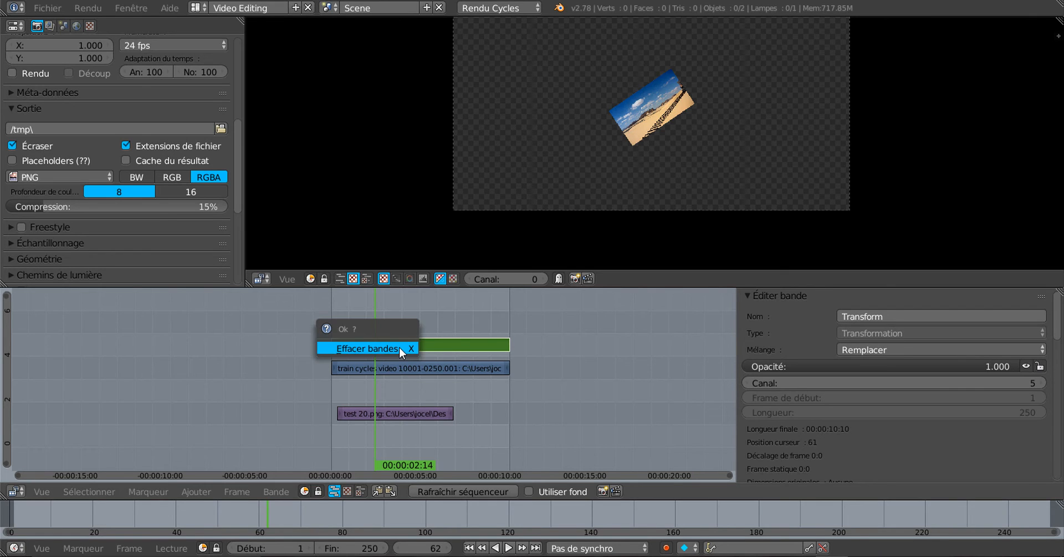
left_click(400, 347)
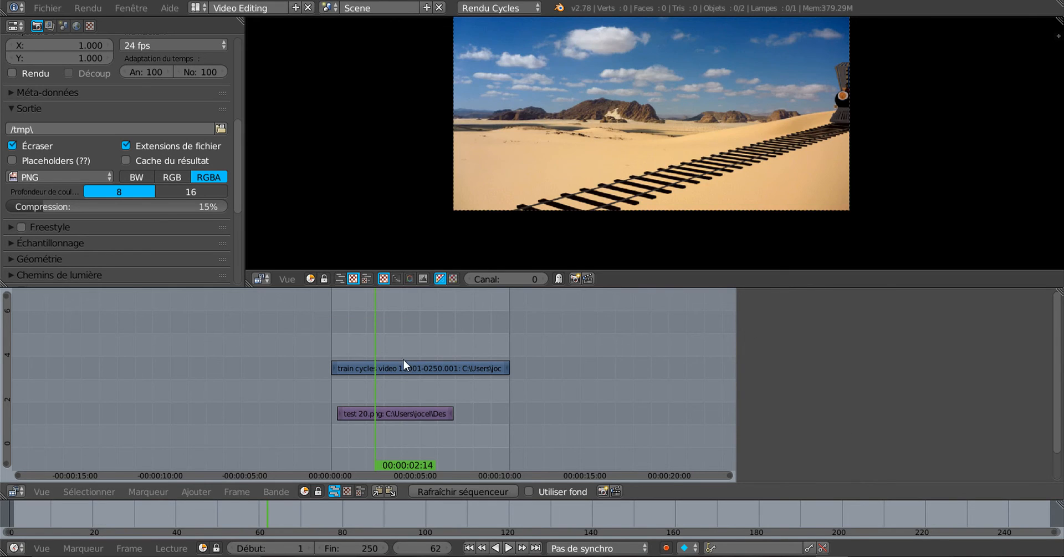
Step: Set the scene's end frame to 493 and move the test 20.png strip to channel 4, starting at frame 267
right_click(414, 410)
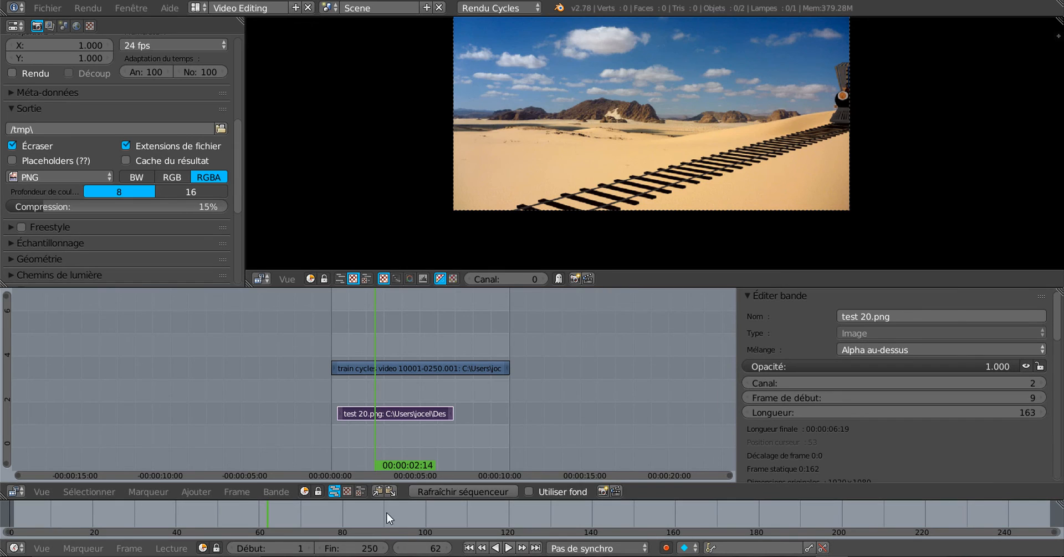
left_click_drag(377, 548, 457, 547)
right_click_drag(416, 407, 600, 360)
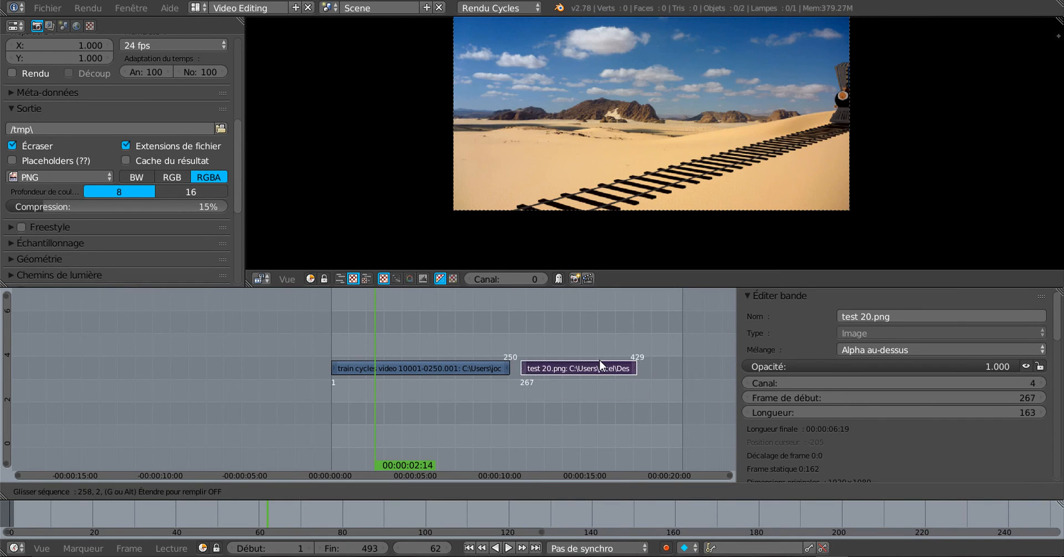
left_click(600, 360)
left_click_drag(470, 335, 471, 313)
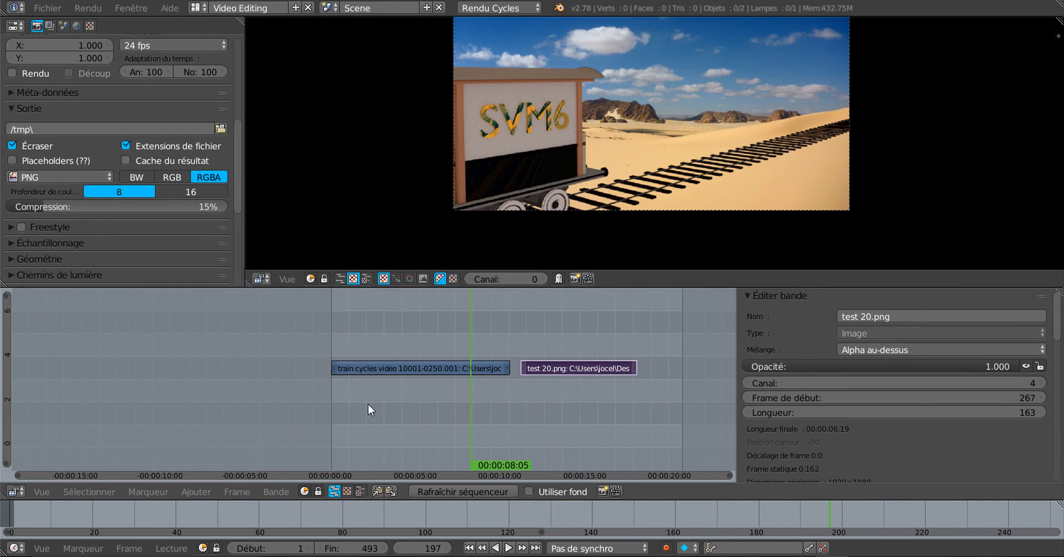
left_click(384, 391)
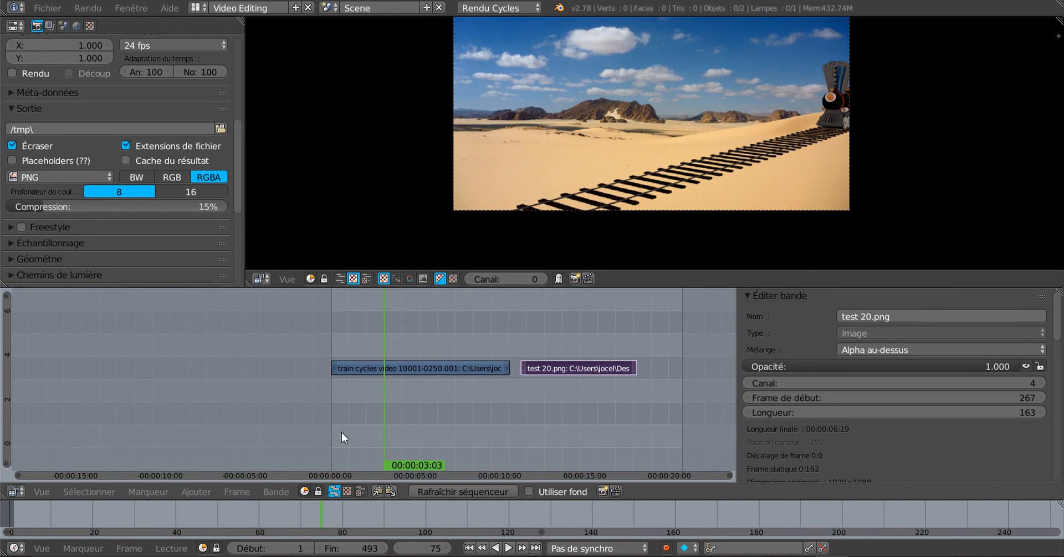
Step: Try a Speed Control effect strip on the test 20.png strip, scrubbing to frame 361, and delete it
left_click(196, 492)
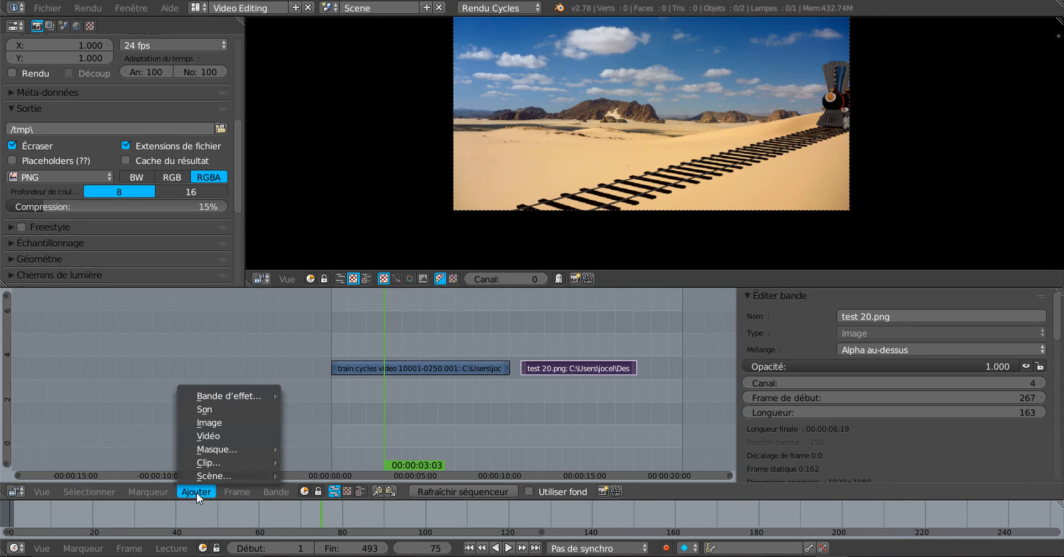
left_click(222, 393)
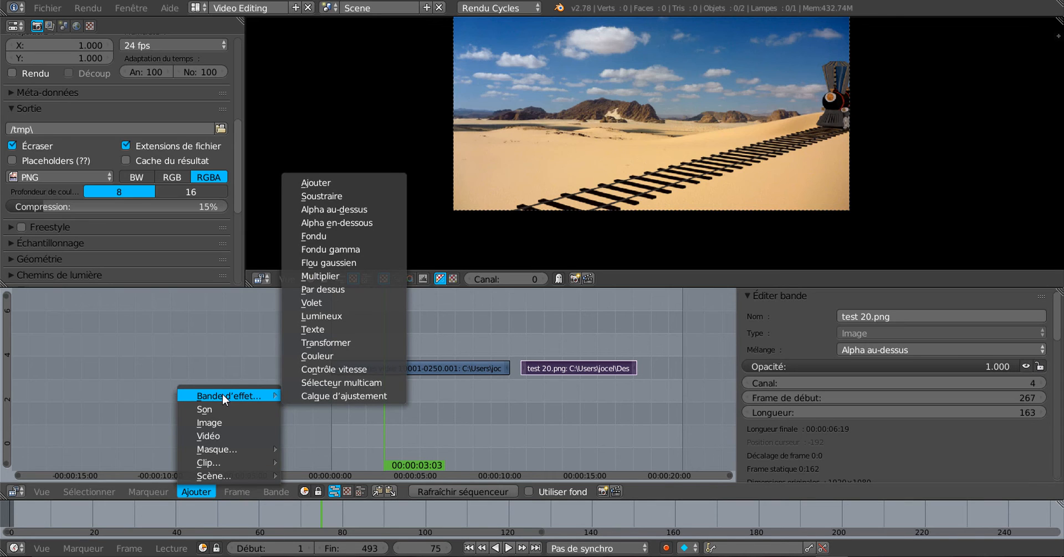
left_click(338, 370)
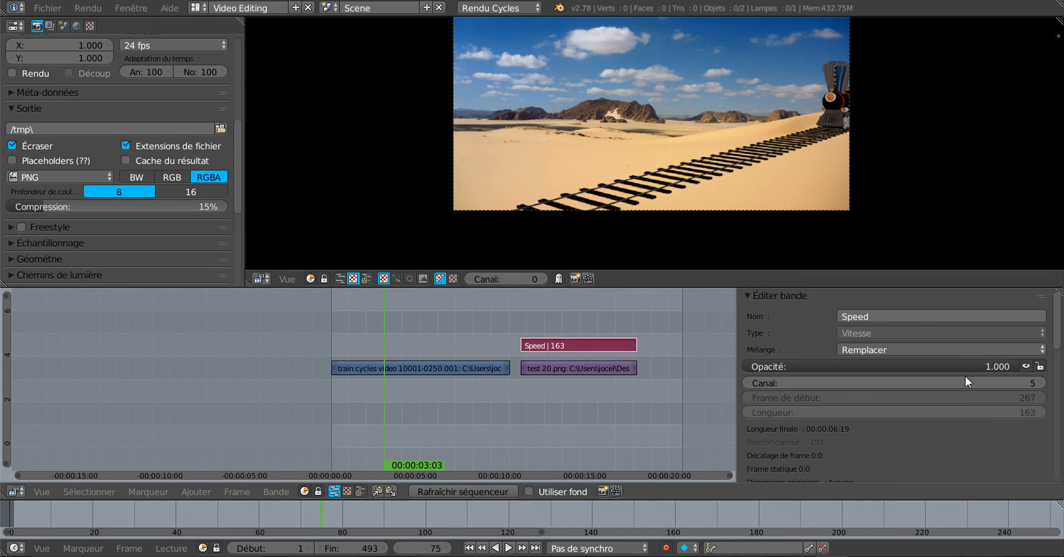
left_click(588, 369)
mouse_move(591, 328)
left_mouse_down()
mouse_move(538, 325)
mouse_move(587, 322)
left_mouse_up()
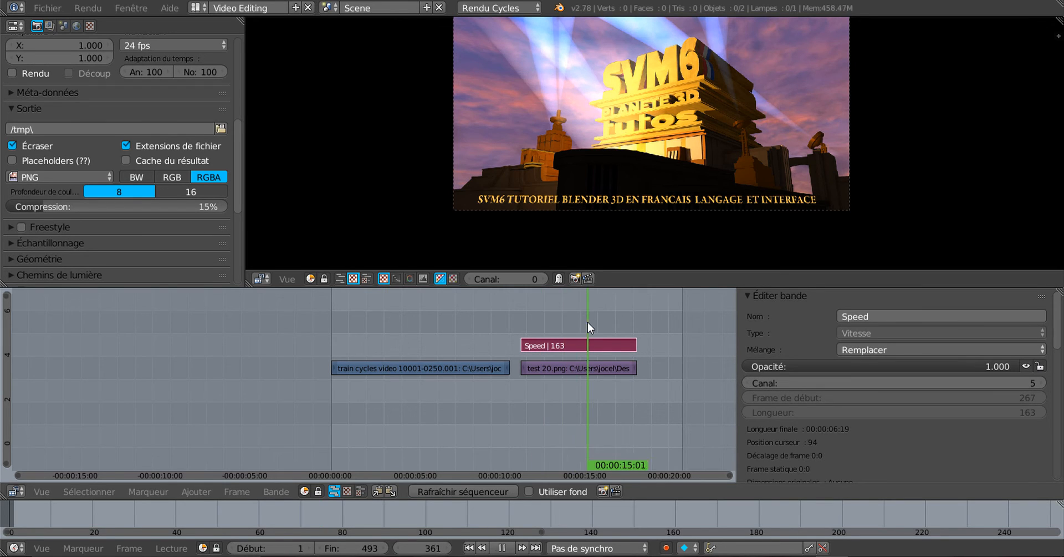
key("x")
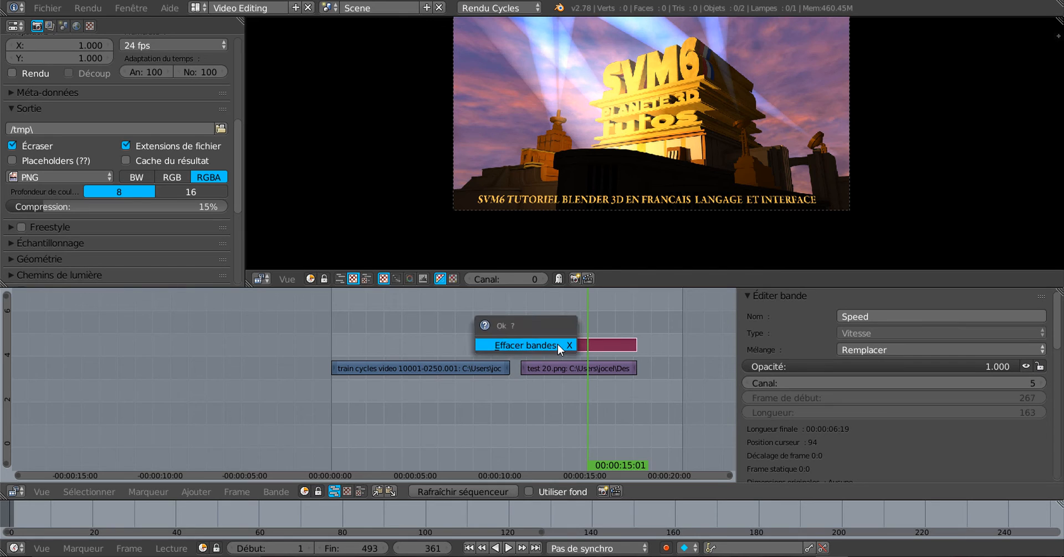
left_click(558, 344)
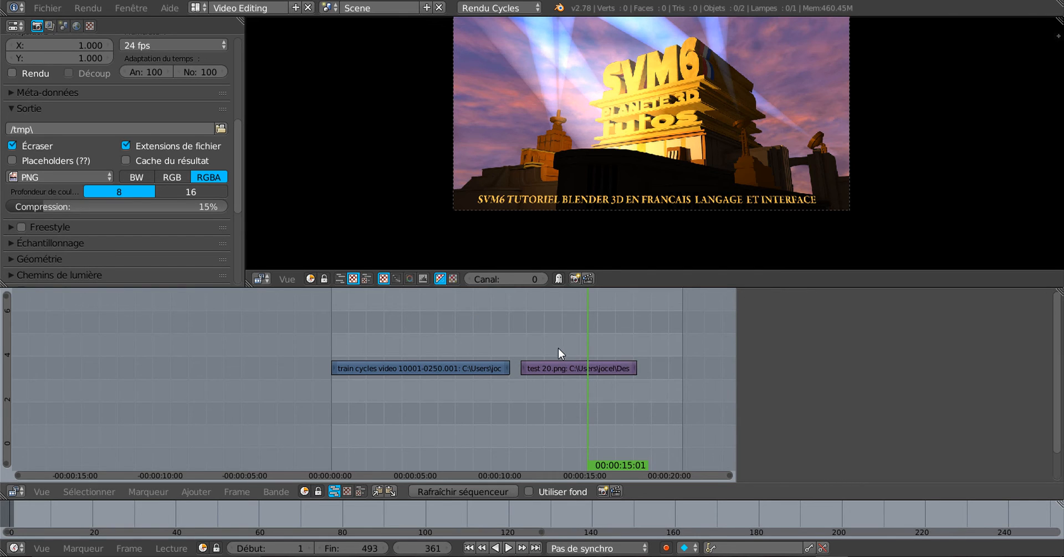
Step: Add a Gaussian Blur effect strip to the train cycles video and move the playhead to frame 131
right_click(427, 367)
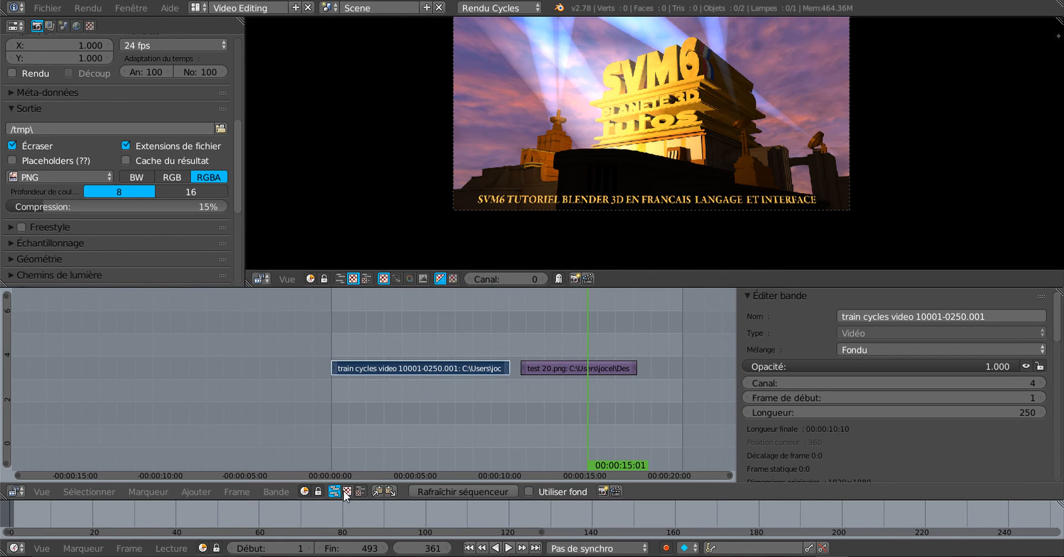
left_click(202, 490)
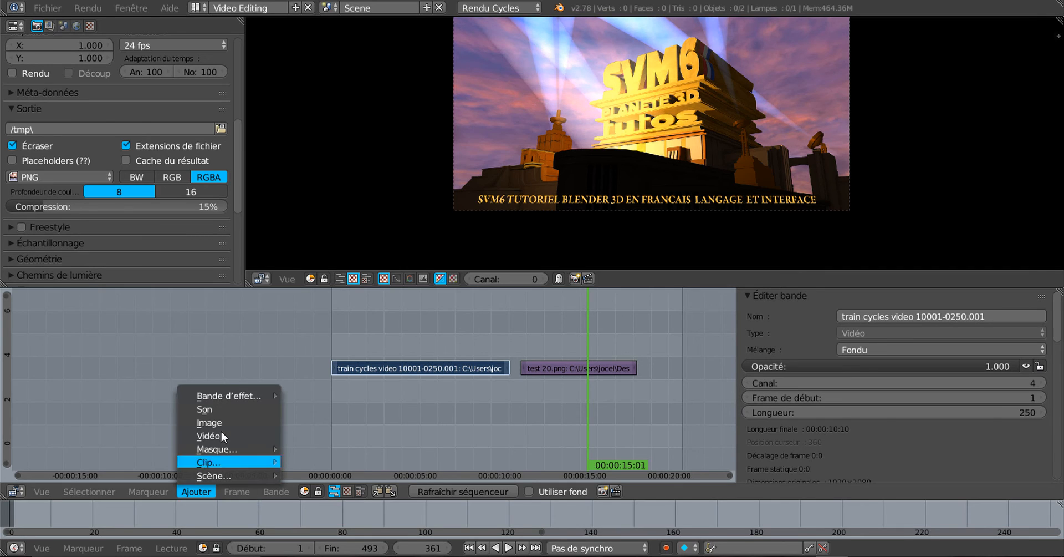
mouse_move(226, 396)
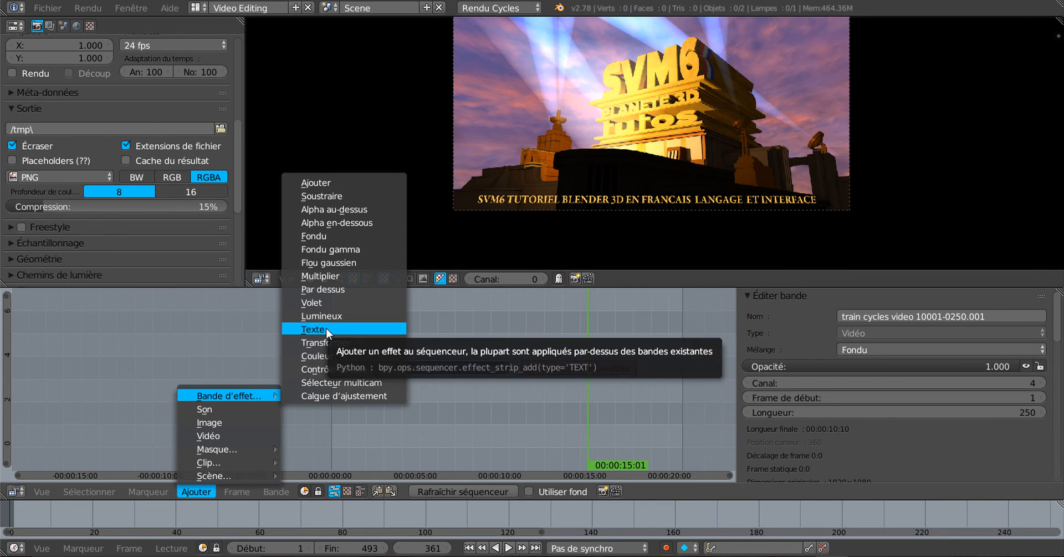
left_click(328, 261)
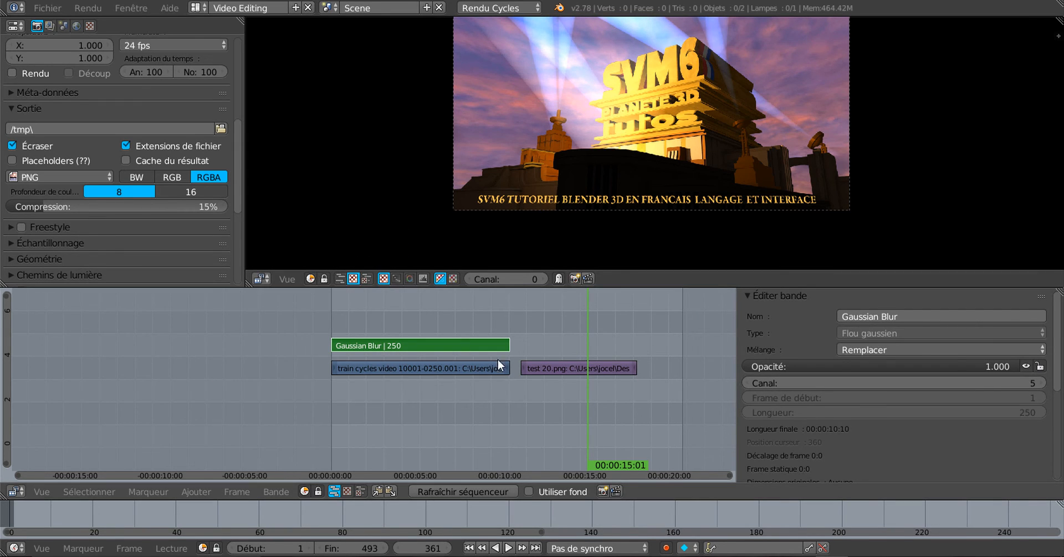
left_click_drag(560, 328, 424, 331)
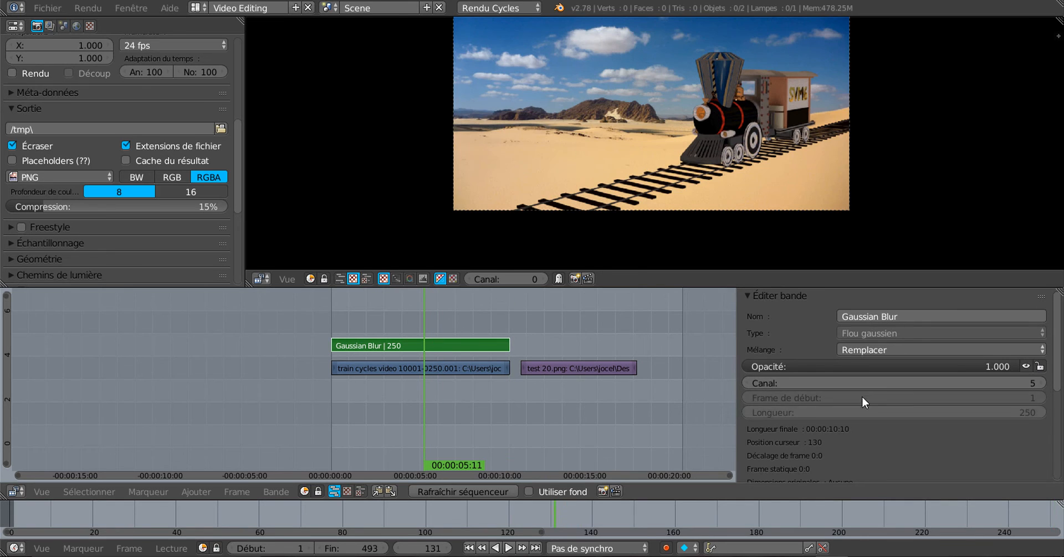
Step: Set the Gaussian Blur strip's X size to 31.91 and Y size to 1.02
scroll(865, 394, "down", 5)
scroll(953, 359, "up", 5)
scroll(853, 387, "down", 5)
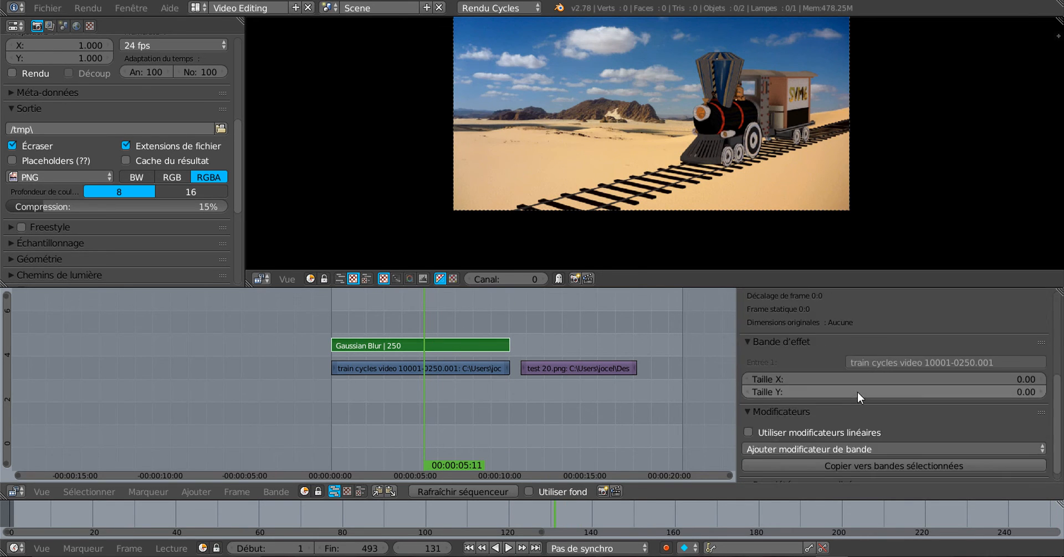
scroll(857, 390, "down", 1)
mouse_move(914, 367)
left_mouse_down()
mouse_move(942, 367)
mouse_move(913, 366)
mouse_move(909, 380)
left_mouse_up()
left_click(456, 367)
left_click(472, 346)
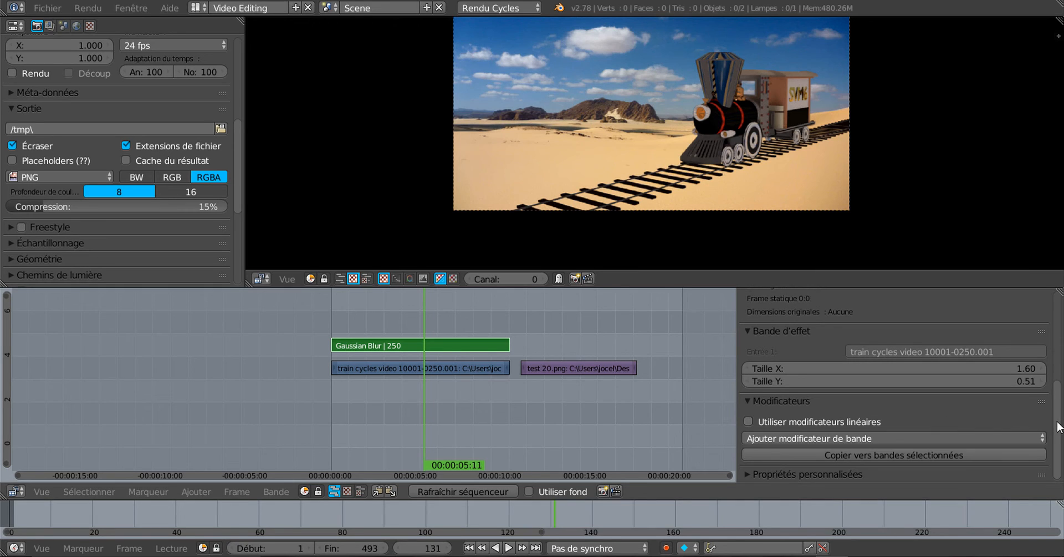
scroll(1059, 410, "up", 3)
scroll(1057, 421, "down", 3)
left_click_drag(806, 384, 976, 367)
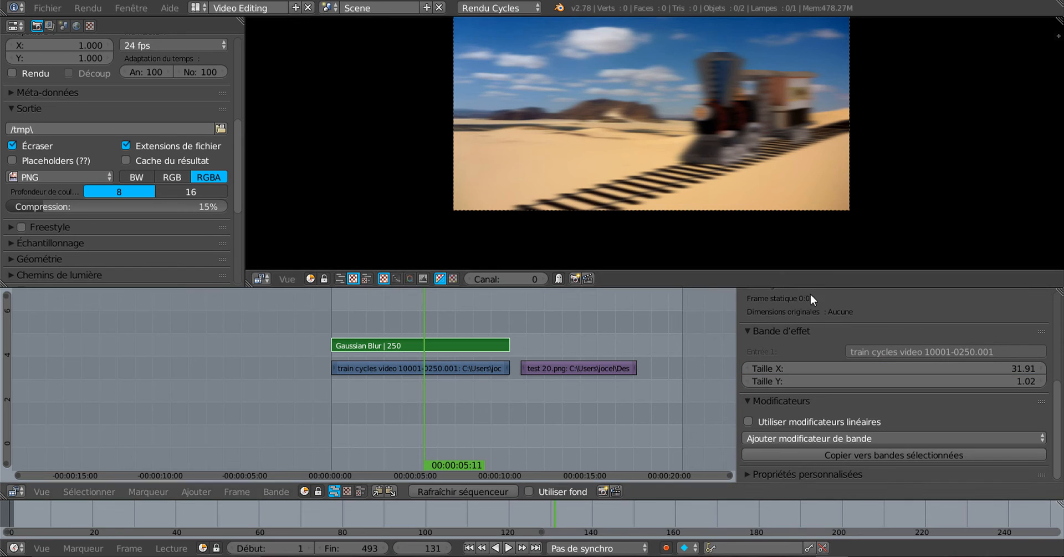
scroll(852, 436, "up", 6)
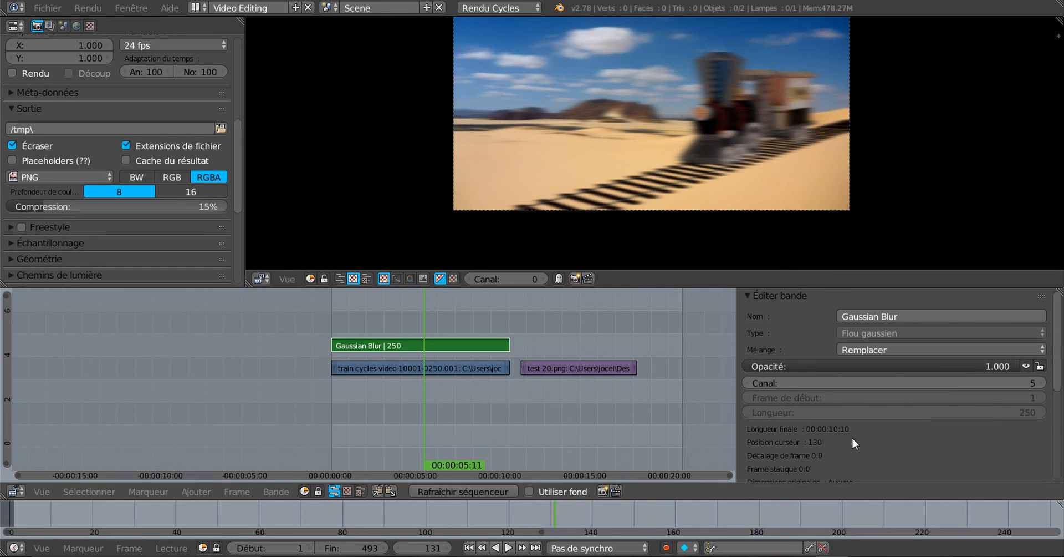
scroll(853, 437, "down", 3)
scroll(849, 418, "up", 2)
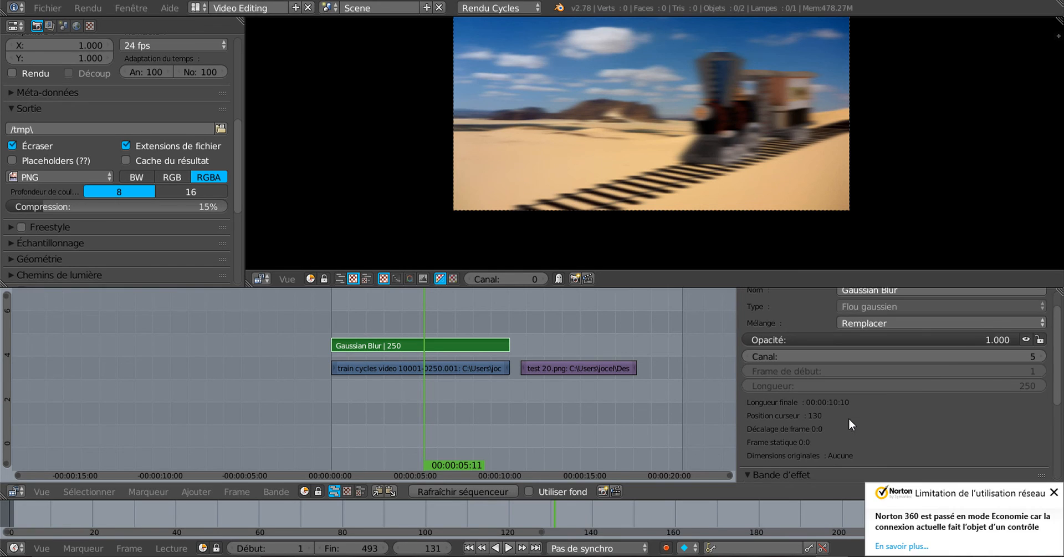
scroll(849, 417, "down", 4)
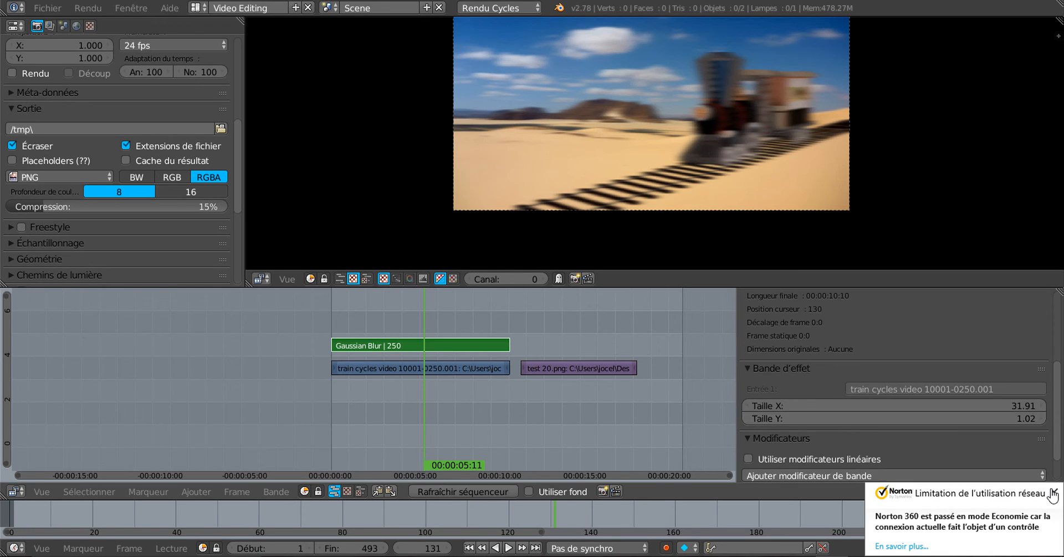
scroll(815, 444, "down", 2)
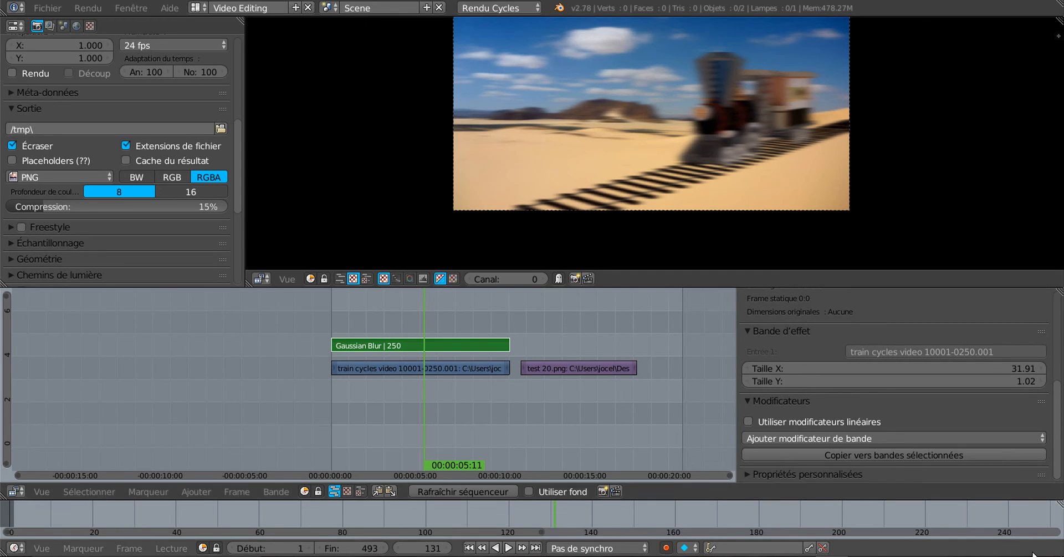
left_click_drag(1058, 455, 1060, 342)
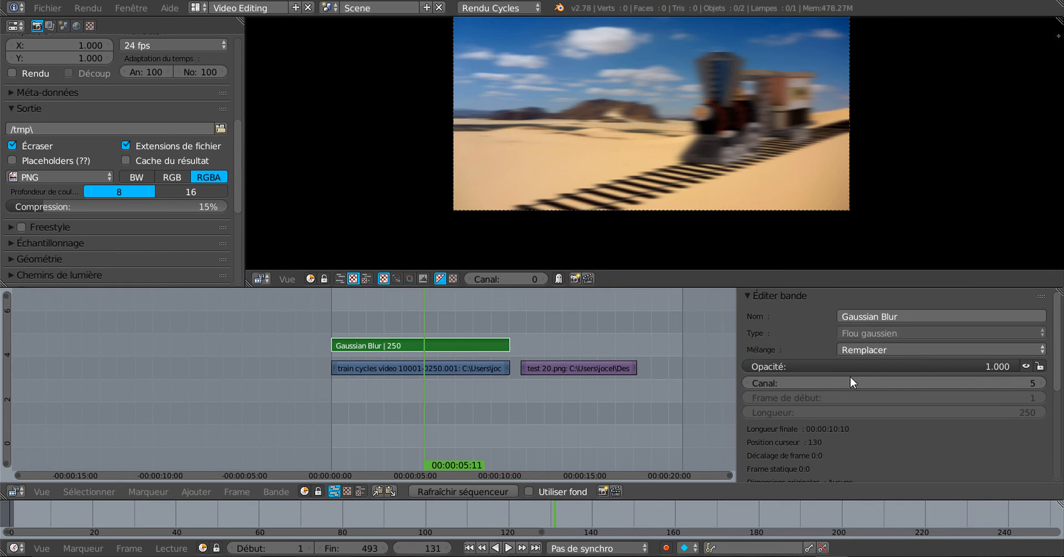
Step: Preview the Gaussian Blur on the train cycles video with playback and scrubbing, ending at frame 135
scroll(834, 437, "down", 4)
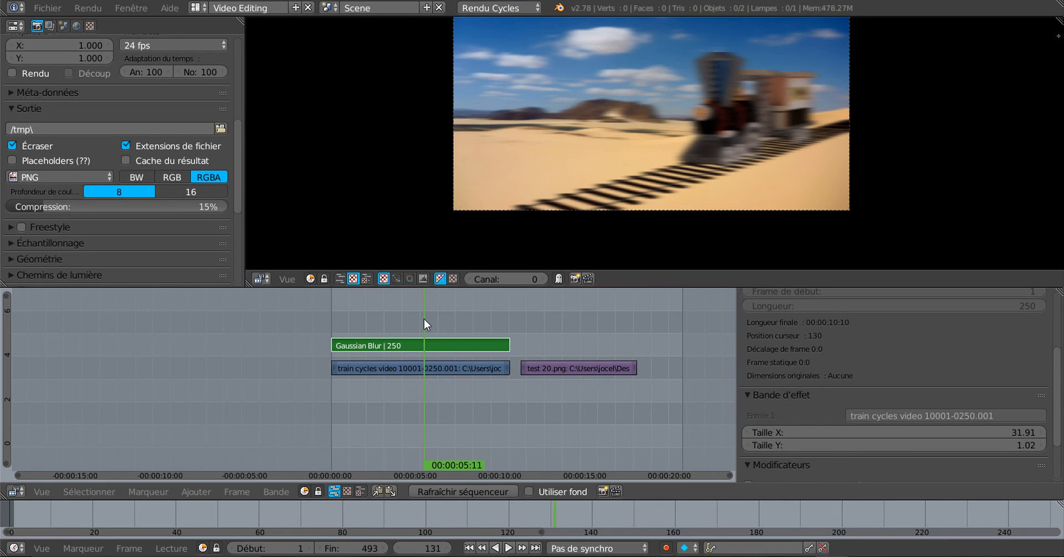
key("alt+a")
left_click_drag(507, 313, 387, 325)
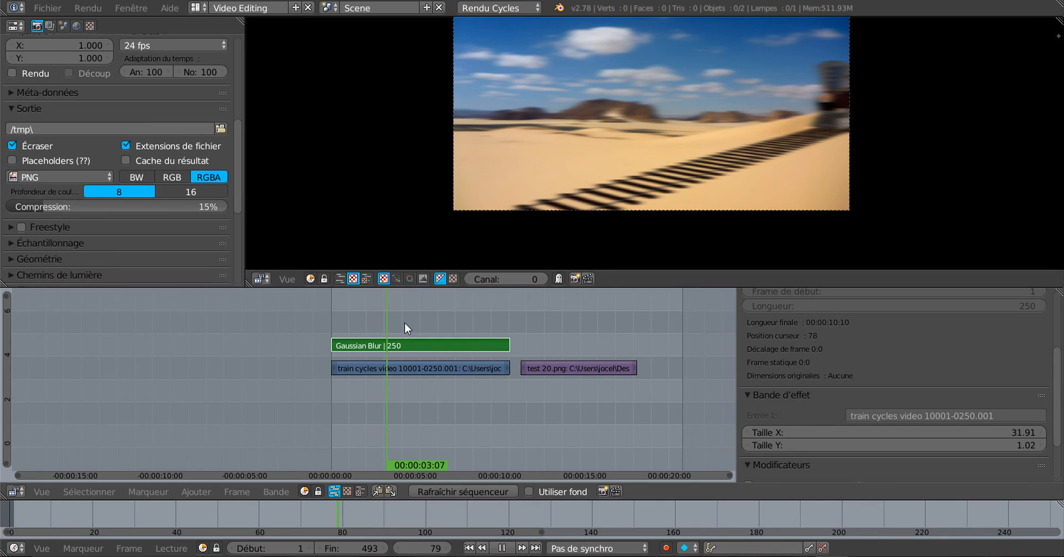
key("alt+a")
left_click_drag(737, 349, 700, 350)
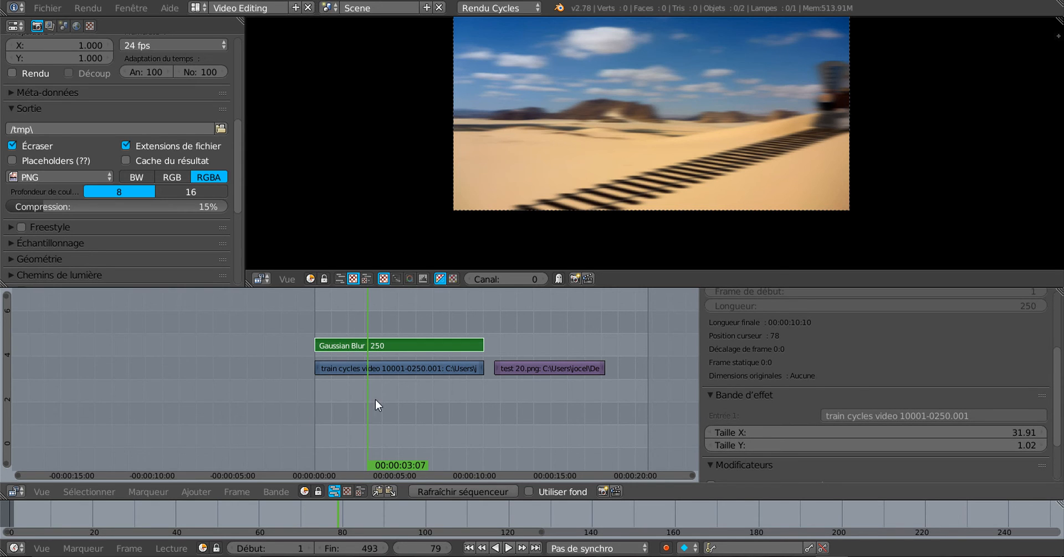
left_click_drag(368, 399, 407, 401)
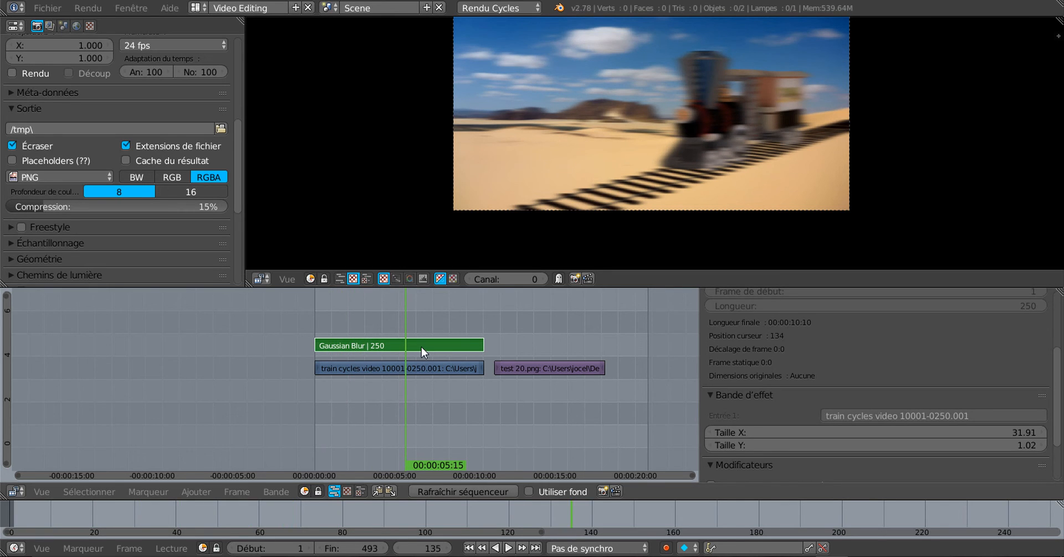
Step: Delete the Gaussian Blur strip and preview the train cycles video without it, stopping at frame 162
key("x")
left_click(255, 404)
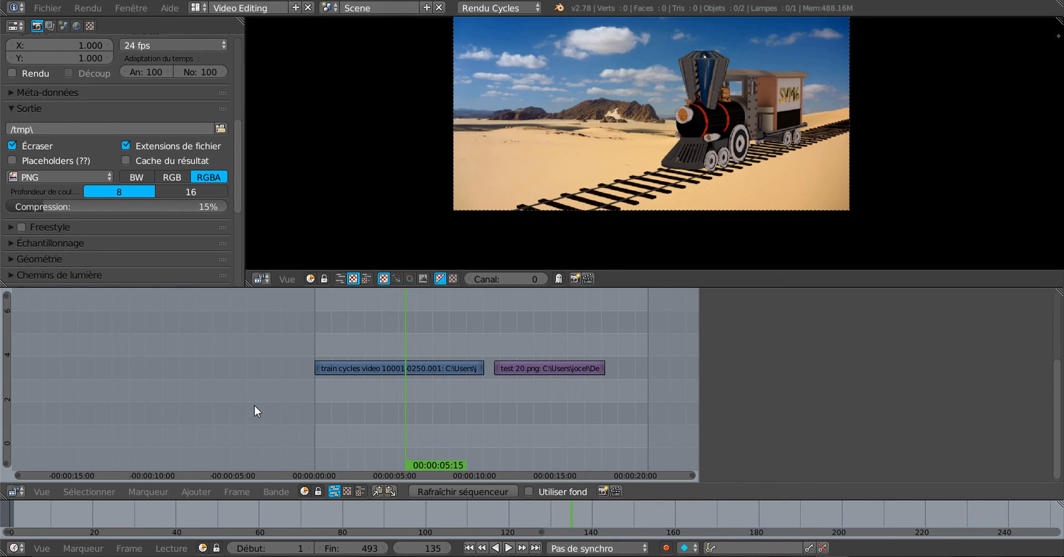
key("alt+a")
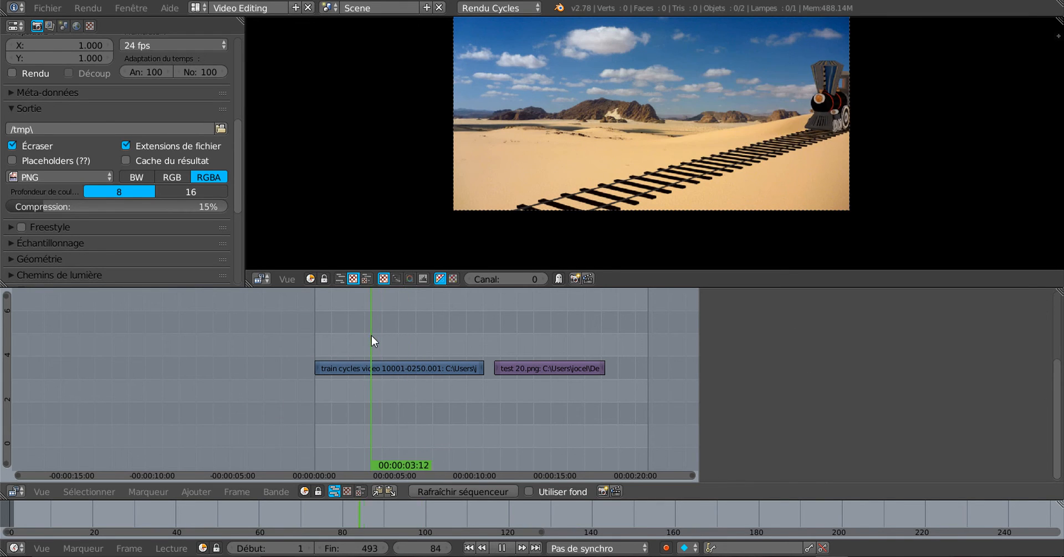
left_click(424, 338)
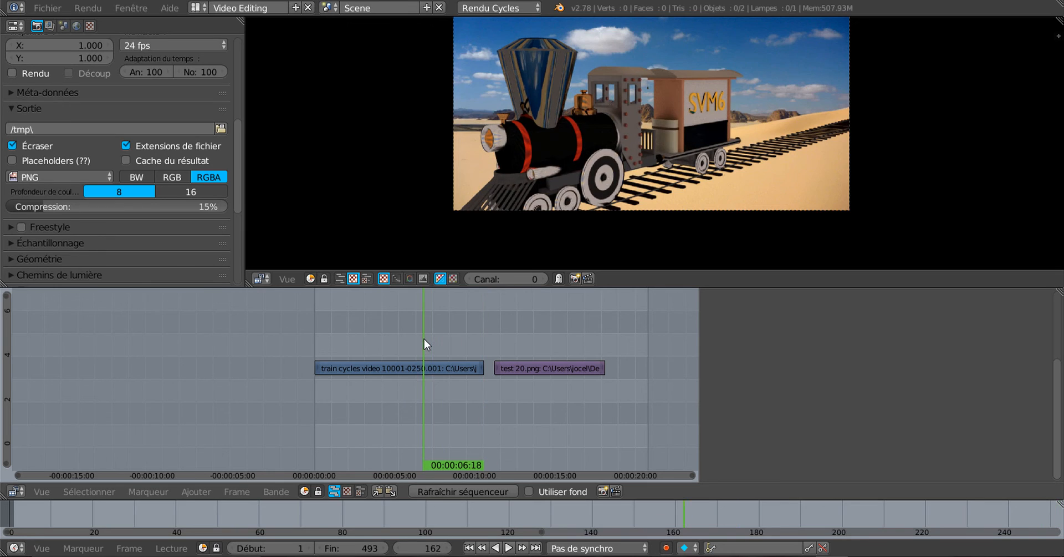
Step: Try to add a Multiply effect strip, first with no strip selected and again with only the train cycles video selected
left_click(236, 494)
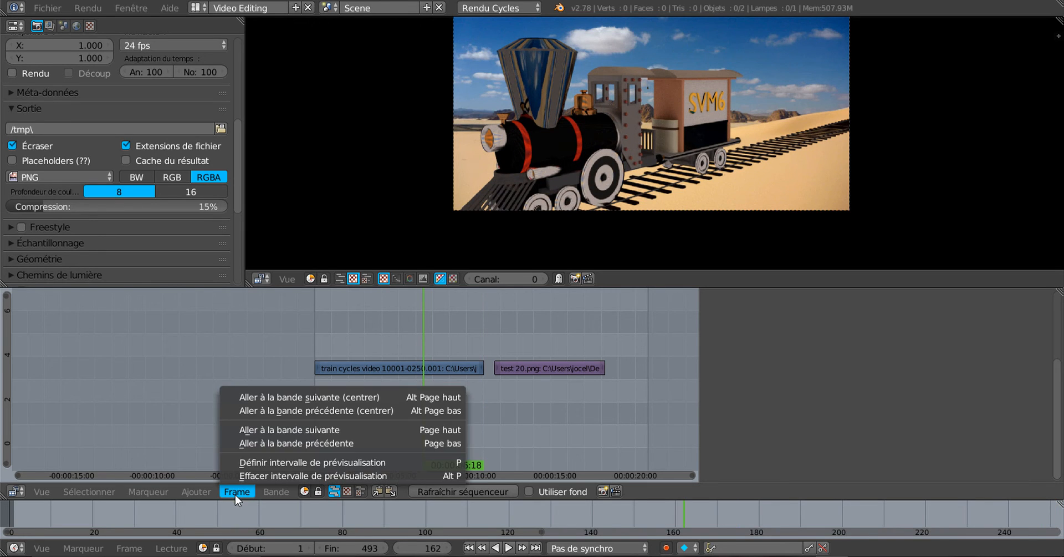
mouse_move(205, 488)
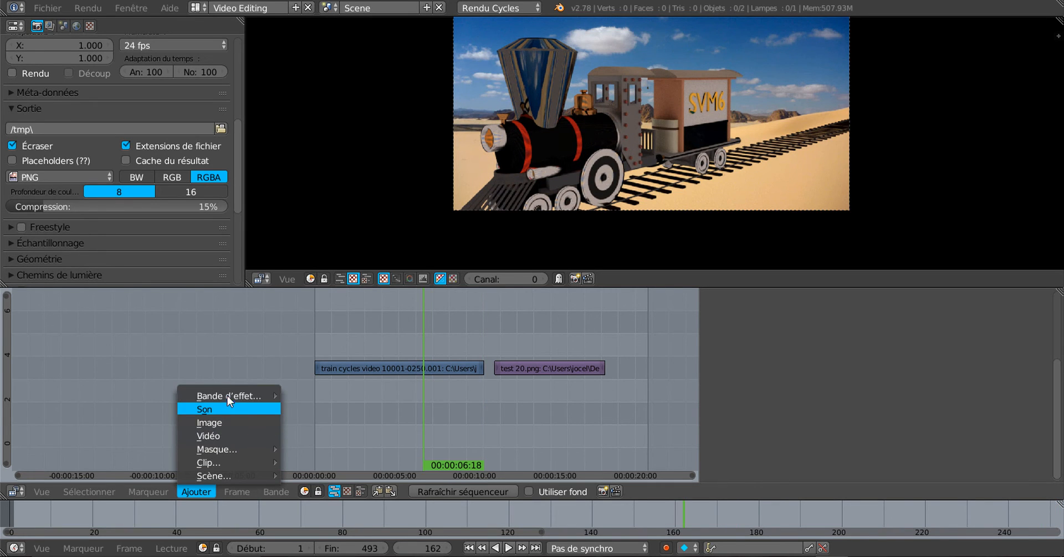
mouse_move(228, 395)
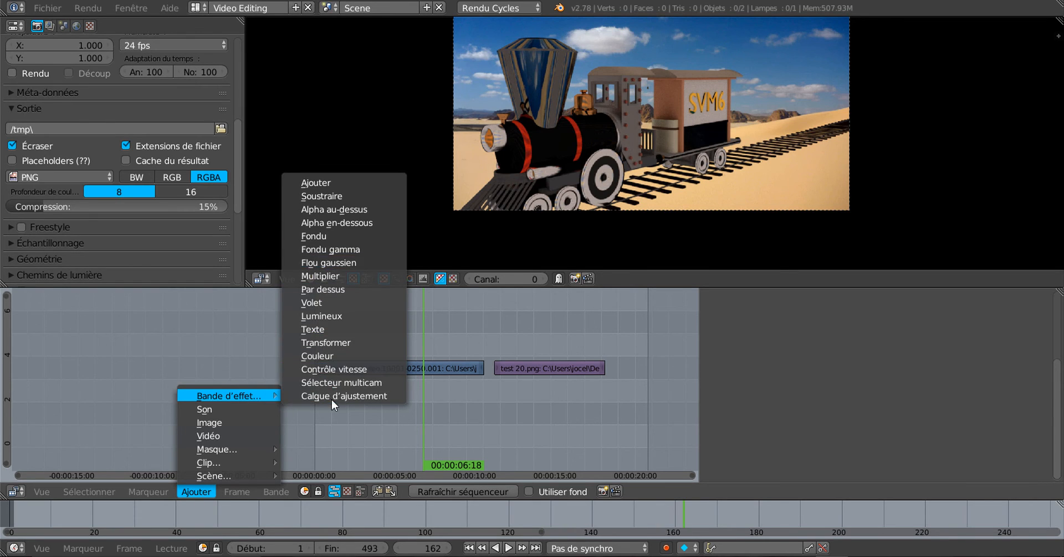
left_click(329, 274)
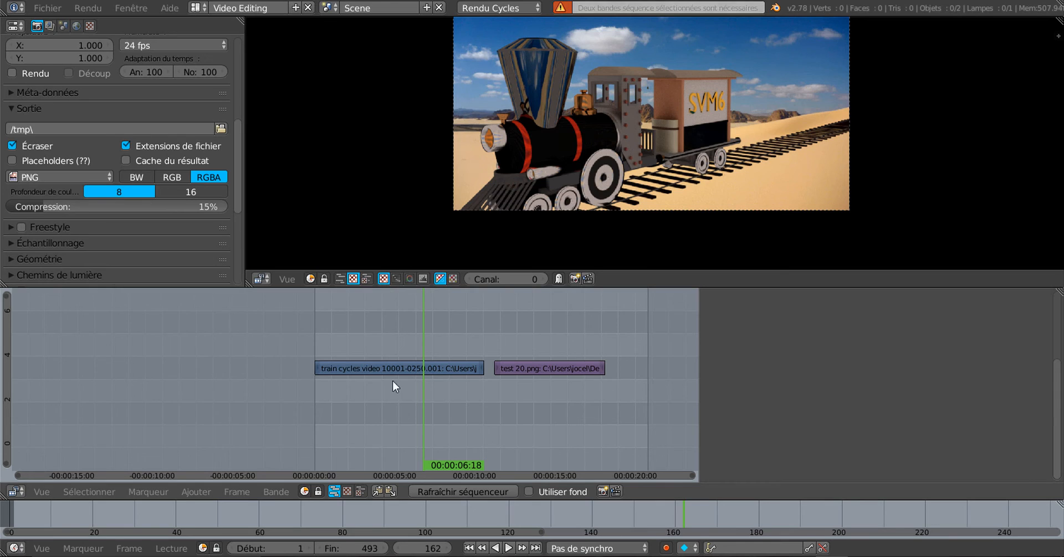
left_click(411, 370)
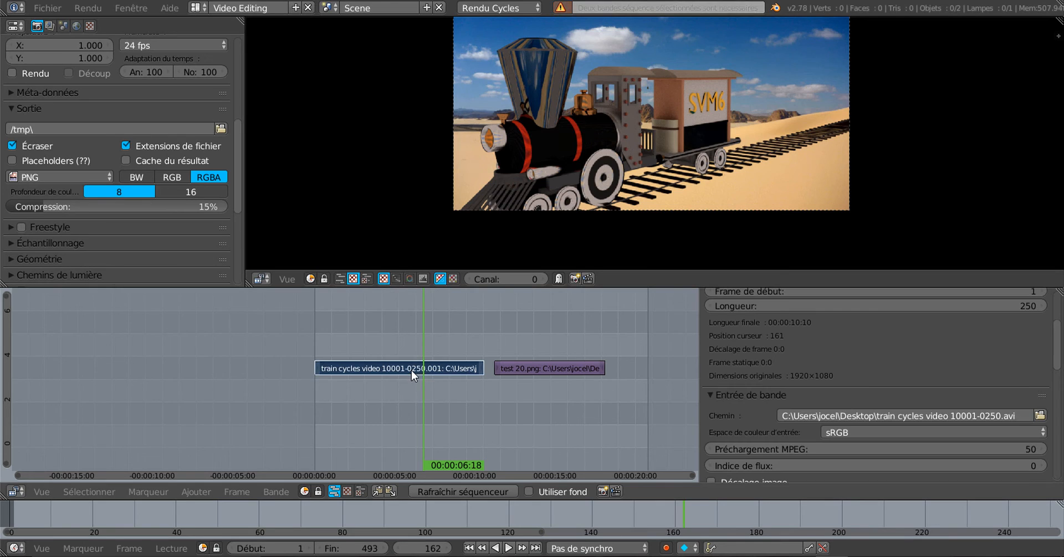
left_click(196, 492)
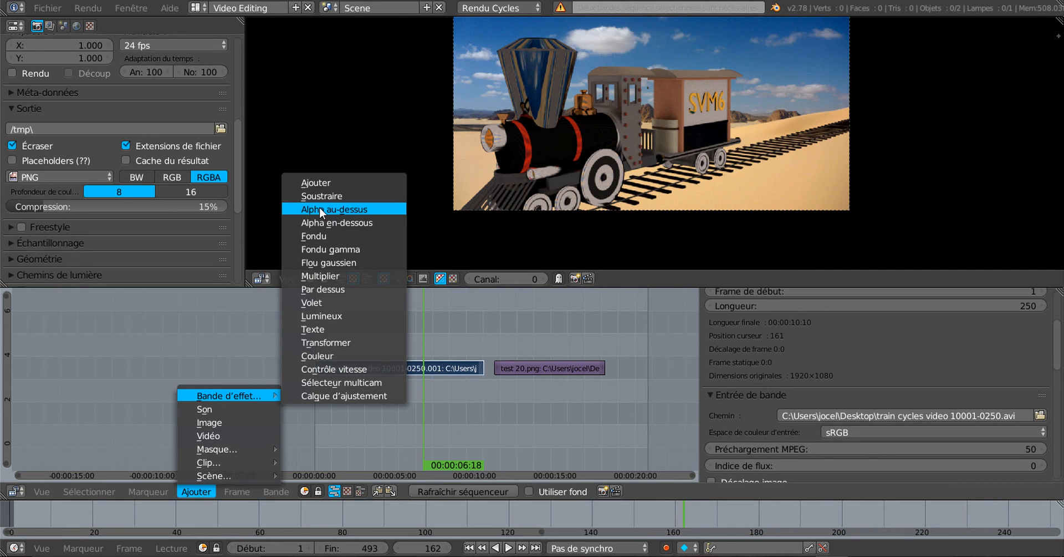
left_click(322, 274)
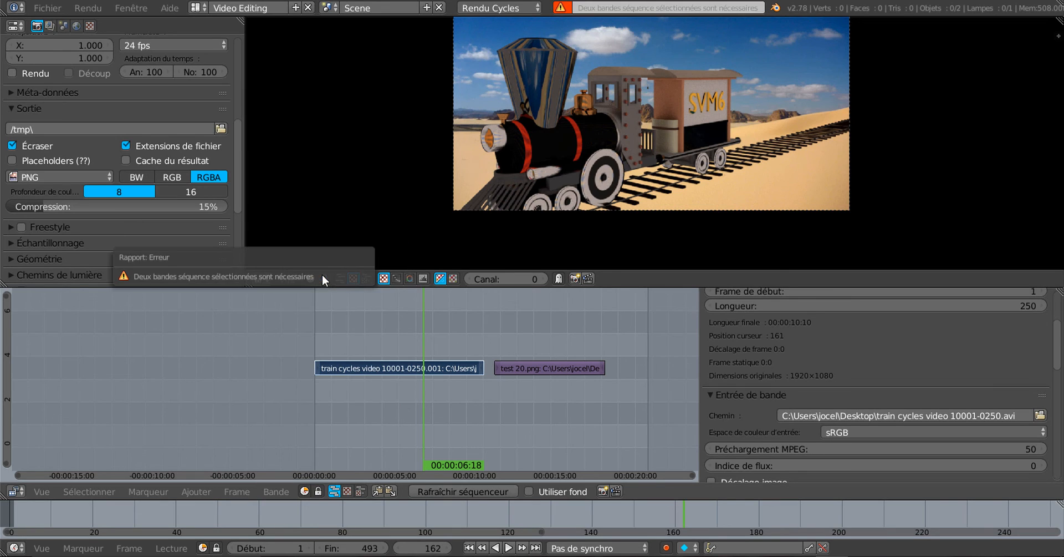
Step: Move the playhead to frame 109 and examine the train cycles video strip's input, trim, filter and proxy settings
left_click_drag(424, 349, 388, 348)
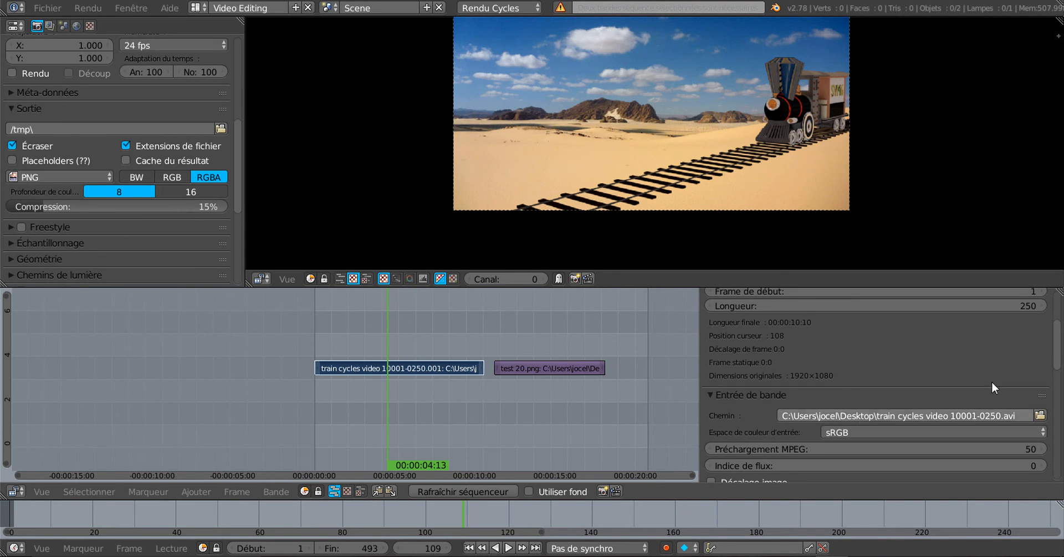
left_click_drag(1059, 352, 1059, 307)
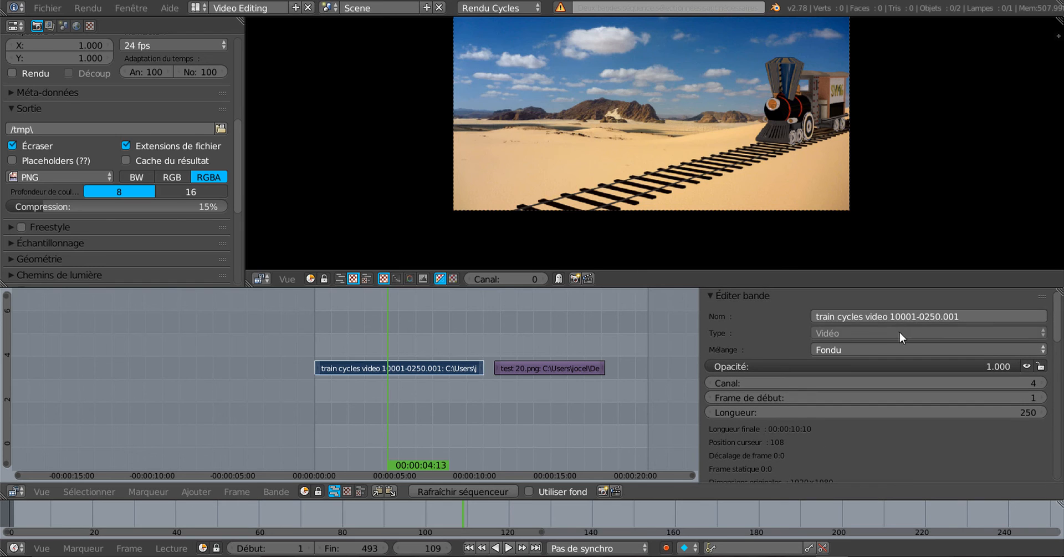
scroll(873, 377, "down", 2)
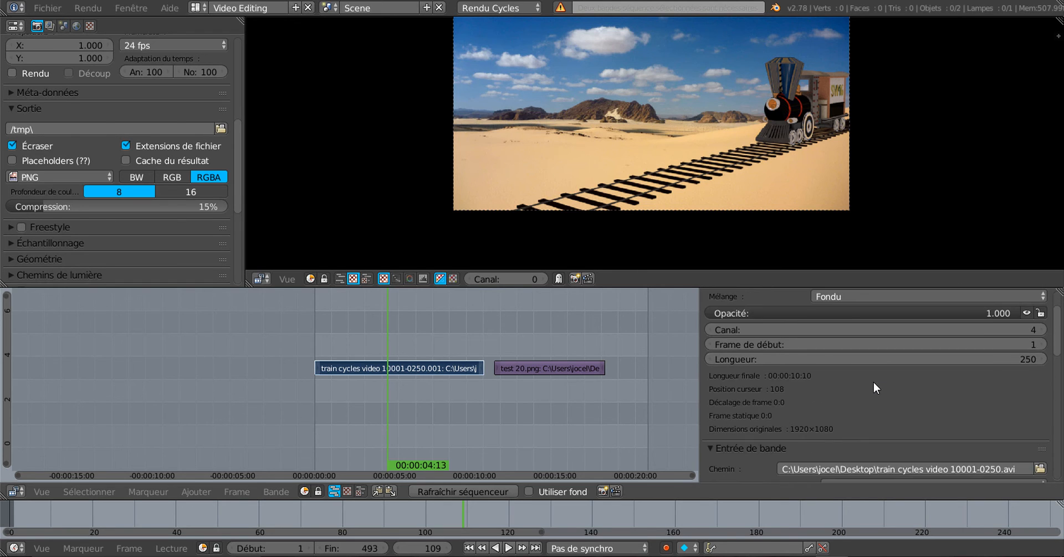
scroll(873, 381, "down", 6)
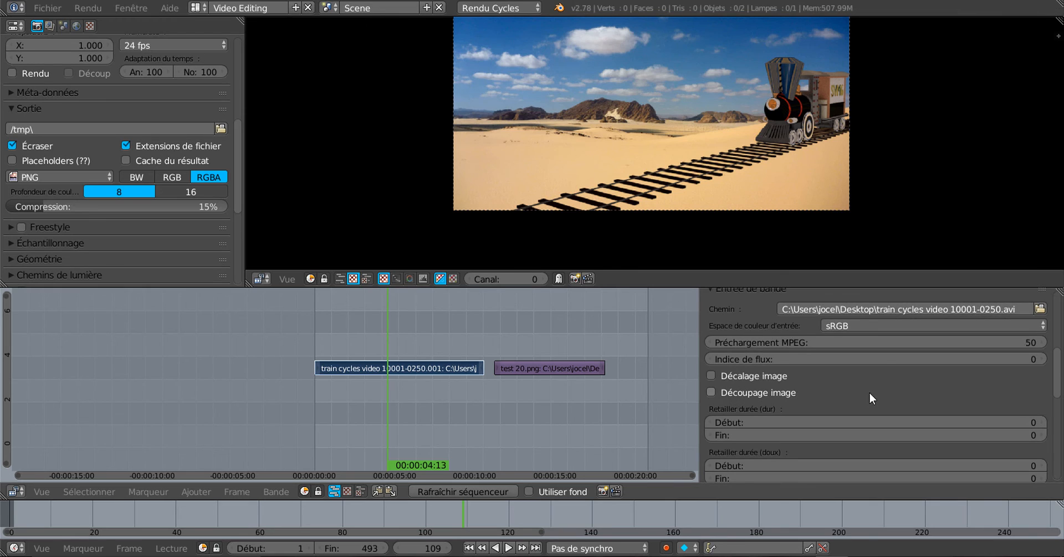
scroll(796, 390, "down", 3)
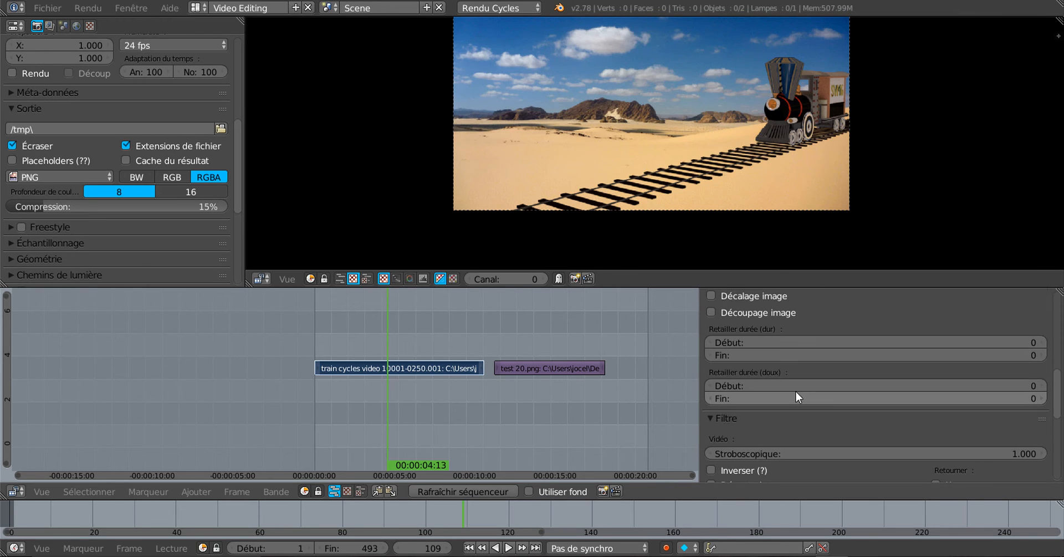
scroll(796, 390, "down", 6)
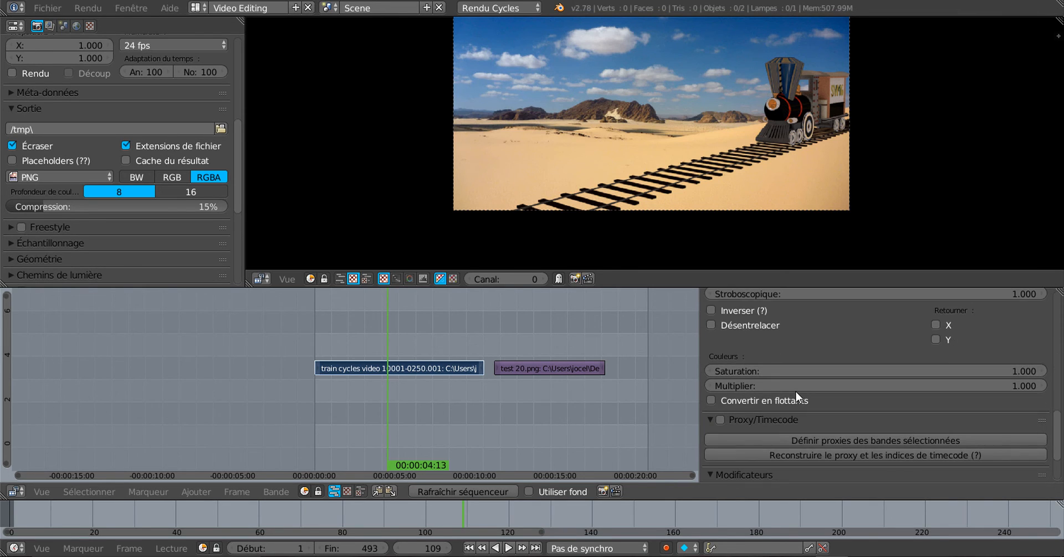
scroll(796, 391, "down", 3)
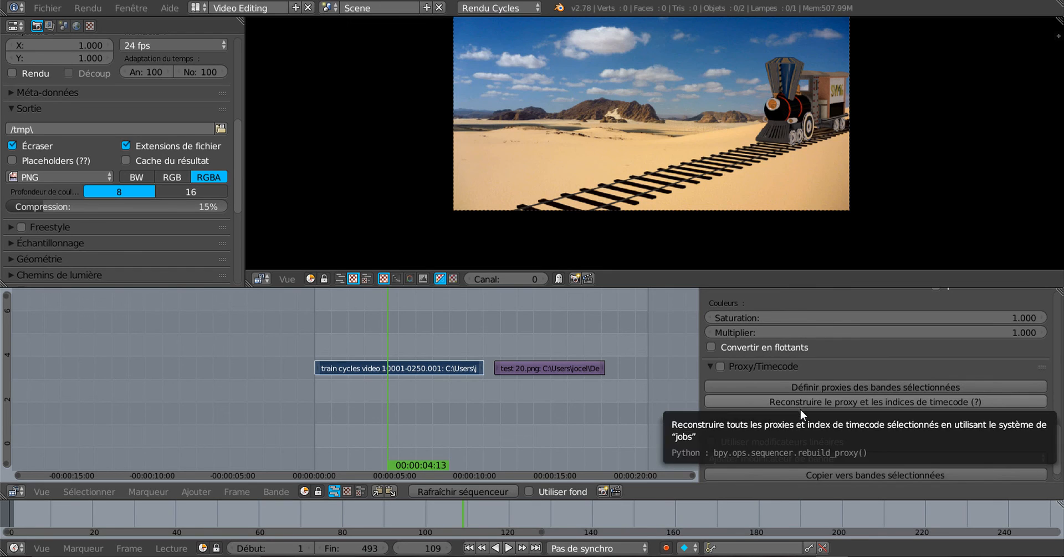
scroll(802, 412, "up", 6)
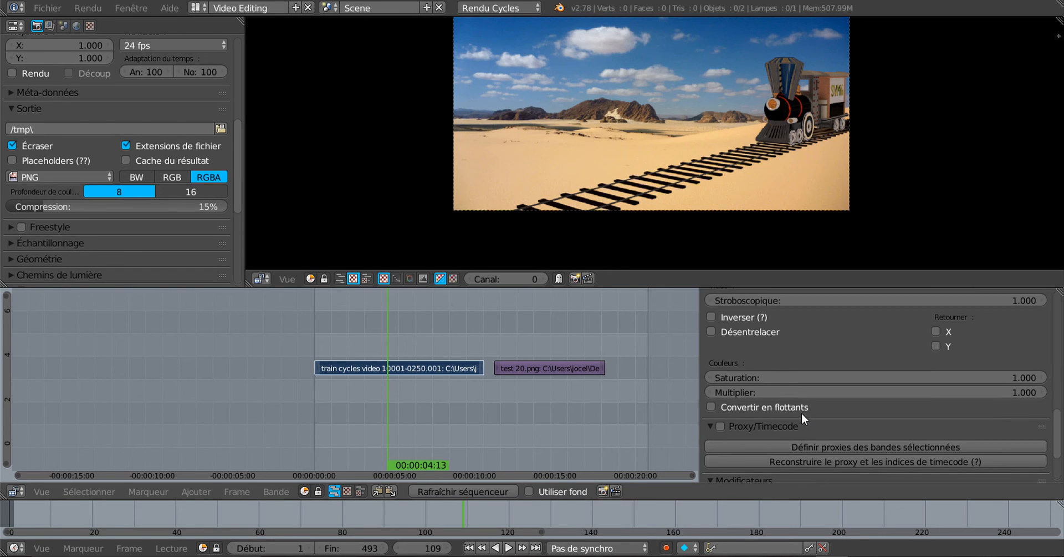
scroll(563, 400, "down", 2)
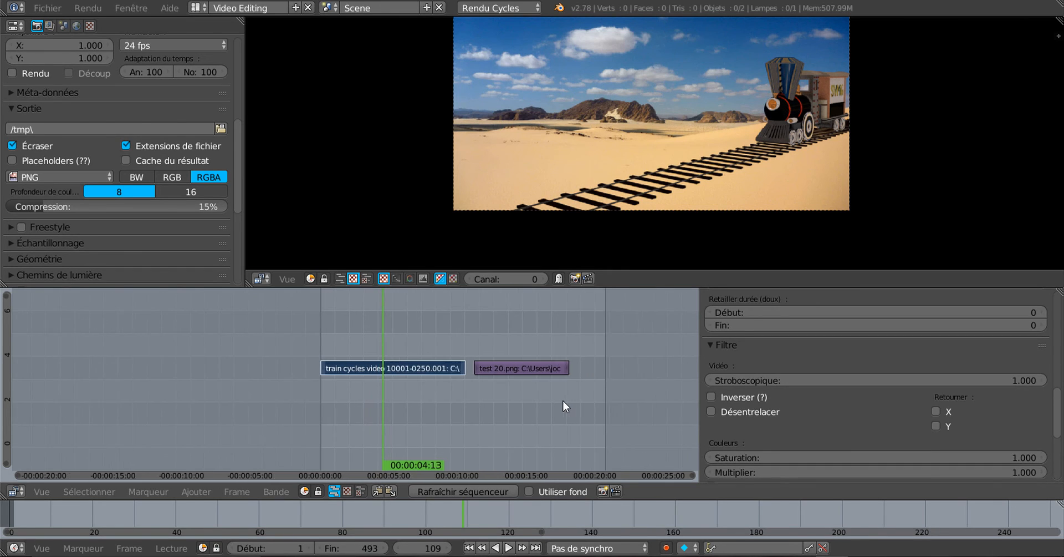
scroll(865, 380, "up", 10)
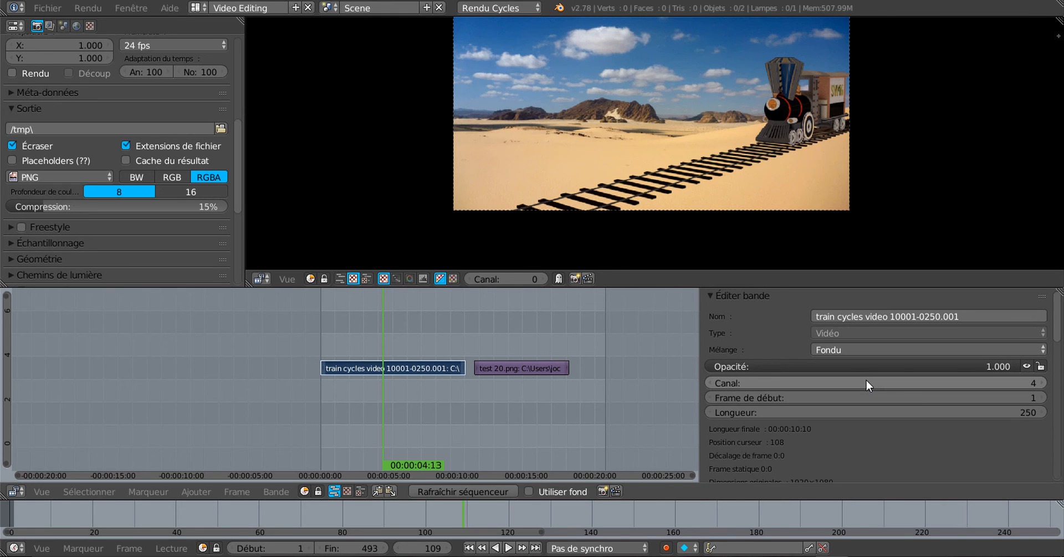
Step: Set the train cycles video strip's blend mode to Multiply and scrub the preview to frame 143
left_click(880, 351)
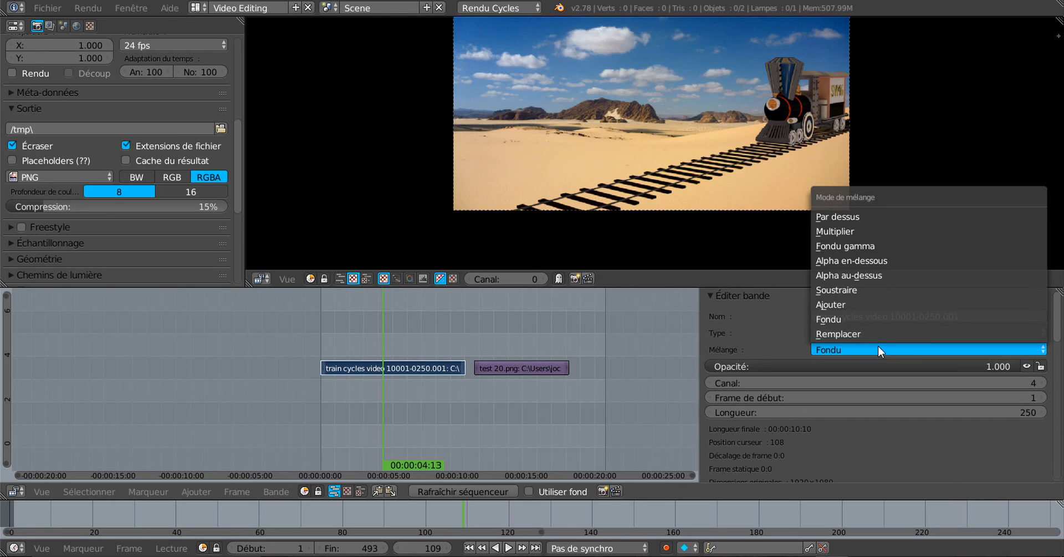
left_click(885, 231)
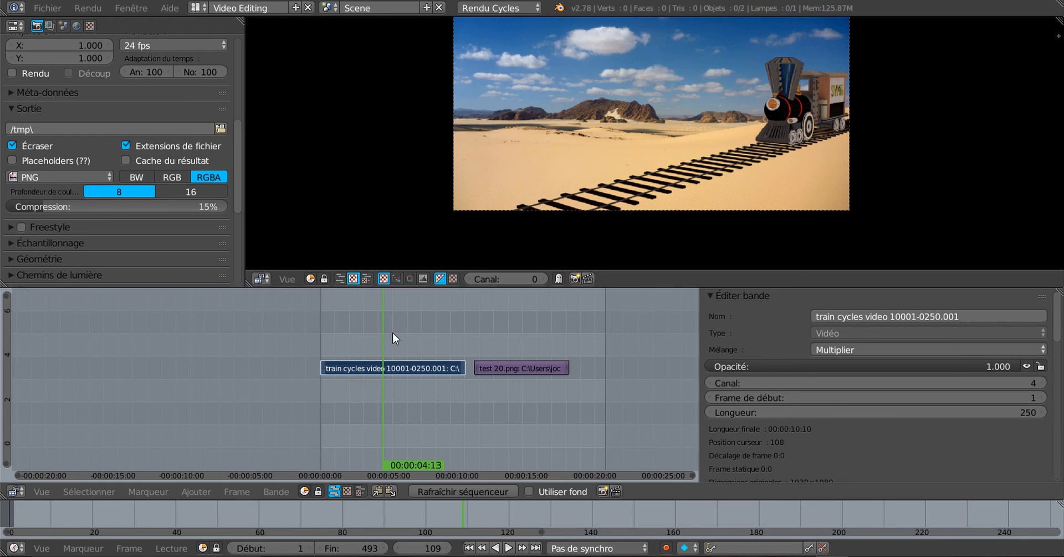
mouse_move(392, 332)
left_mouse_down()
mouse_move(427, 328)
mouse_move(402, 332)
left_mouse_up()
scroll(783, 396, "down", 5)
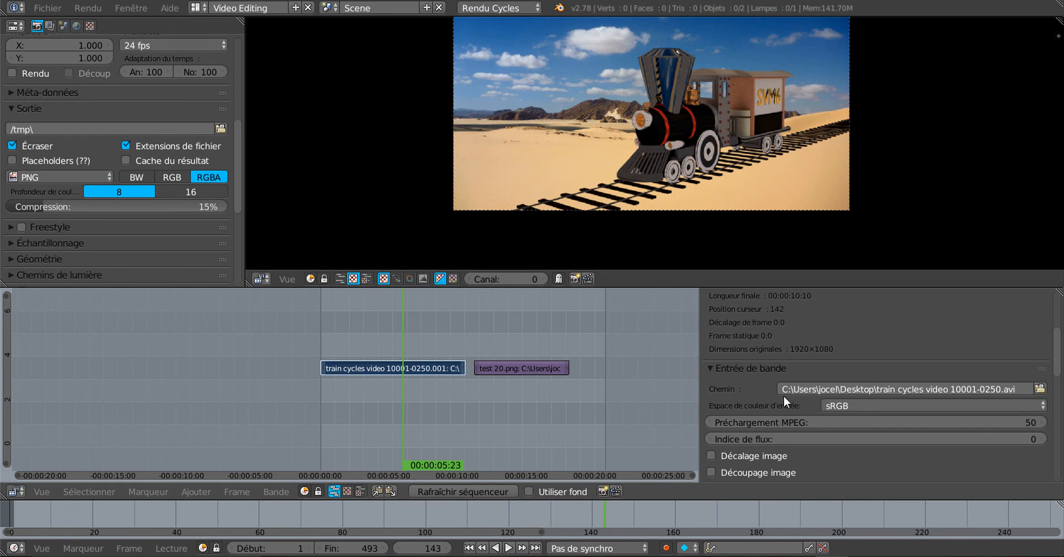
scroll(784, 395, "up", 5)
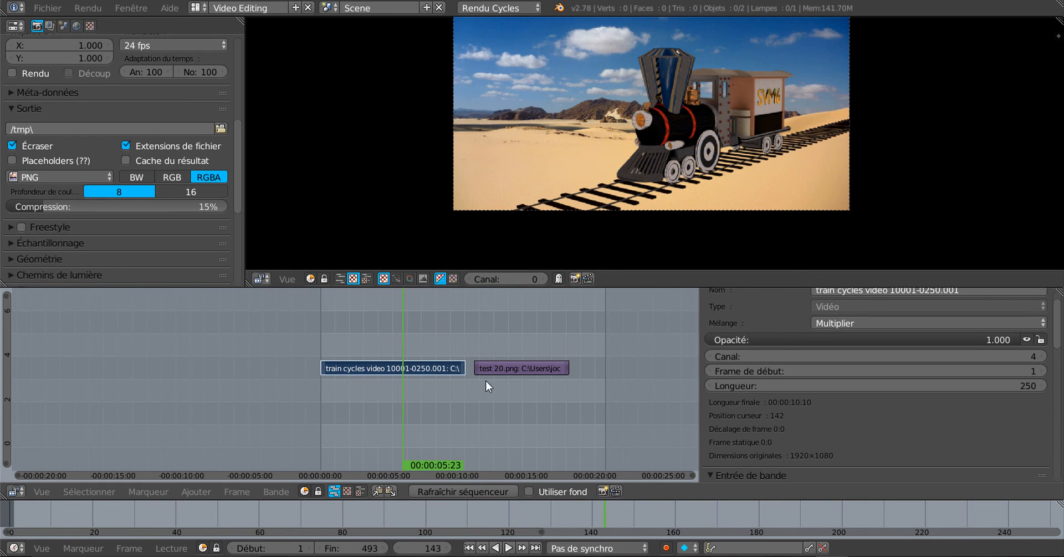
Step: Add a Multiply effect strip between the train cycles video and test 20.png strips, and move the playhead to frame 384
right_click(519, 366)
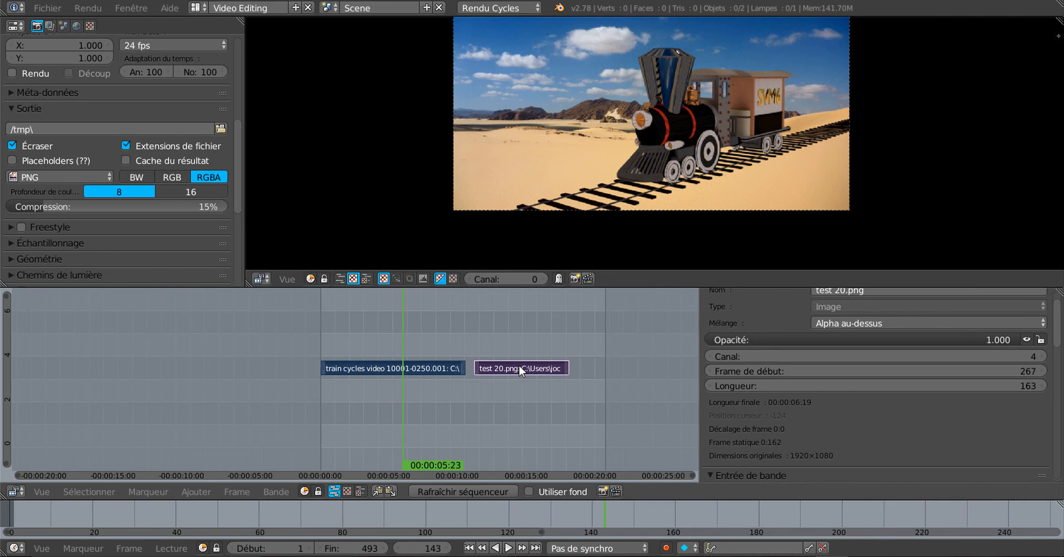
right_click(378, 382)
right_click(511, 367)
left_click(197, 492)
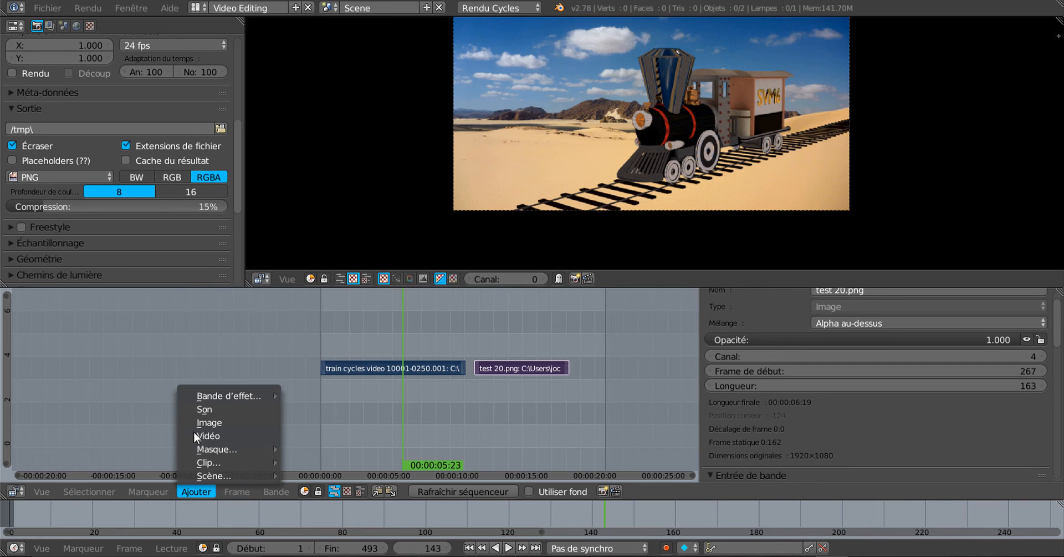
mouse_move(216, 396)
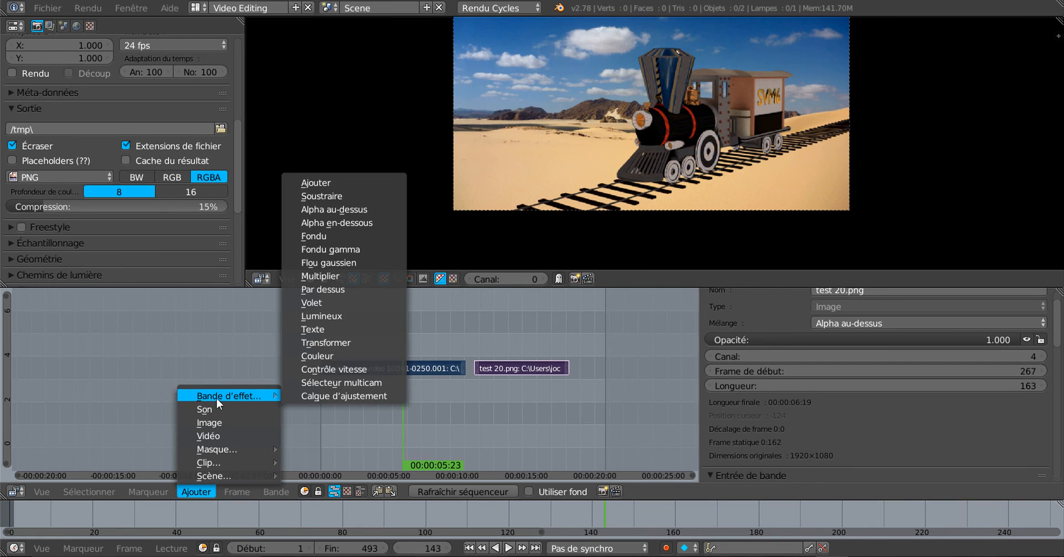
left_click(330, 276)
left_click(542, 367)
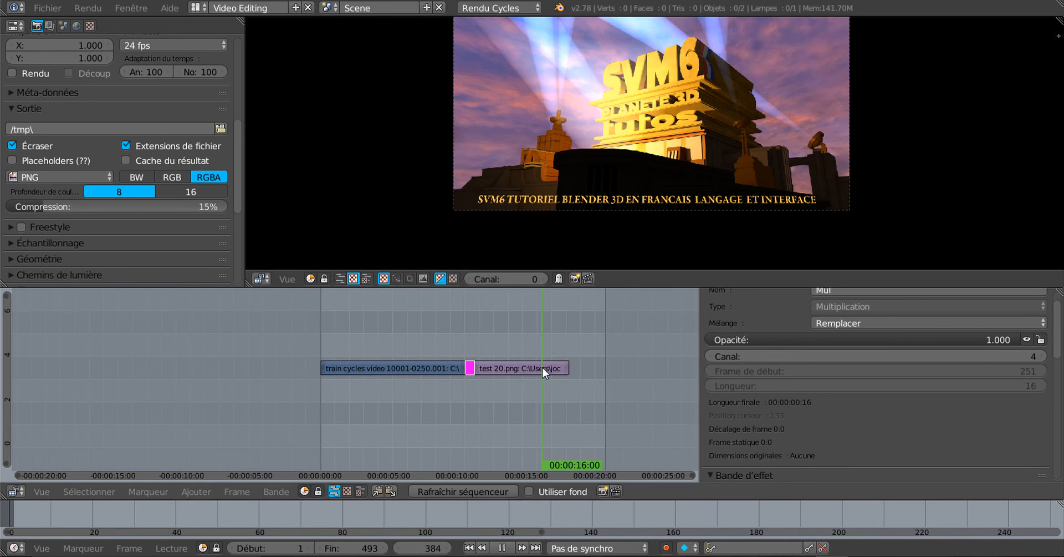
Step: Move the test 20.png strip to start at frame 318 and preview the Multiply transition from about frame 246
right_click(484, 368)
key("g")
left_click(503, 364)
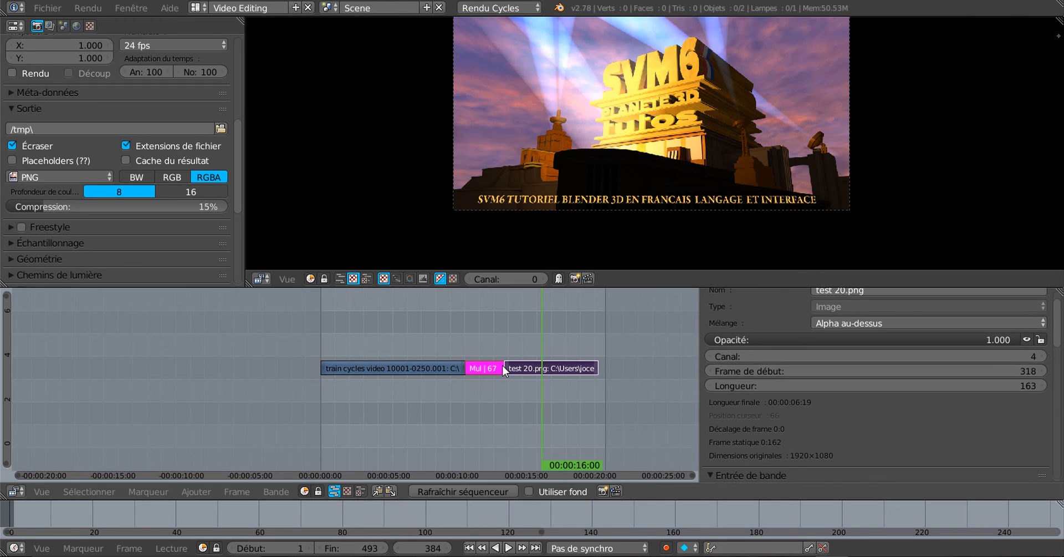
left_click_drag(540, 334, 471, 335)
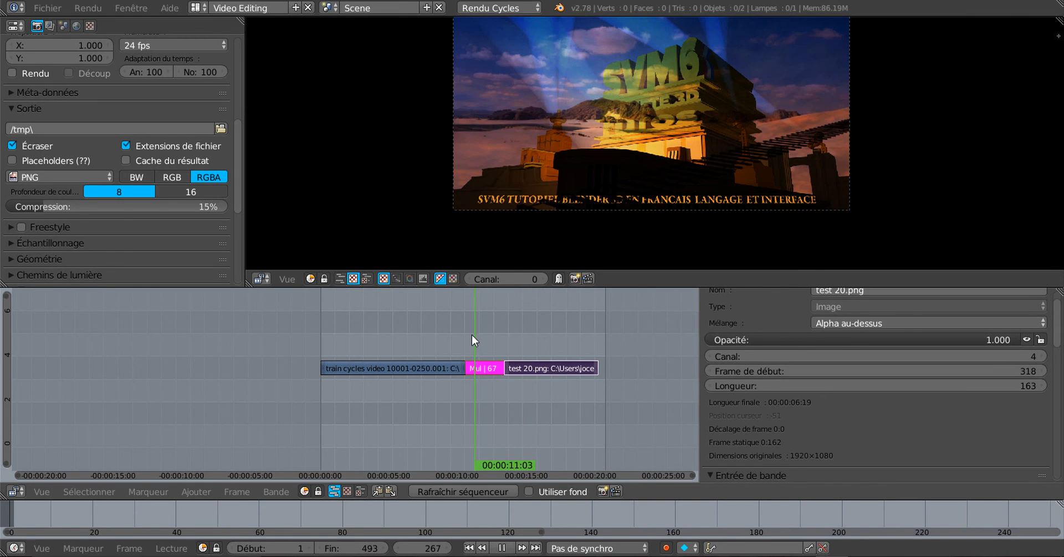
key("alt+a")
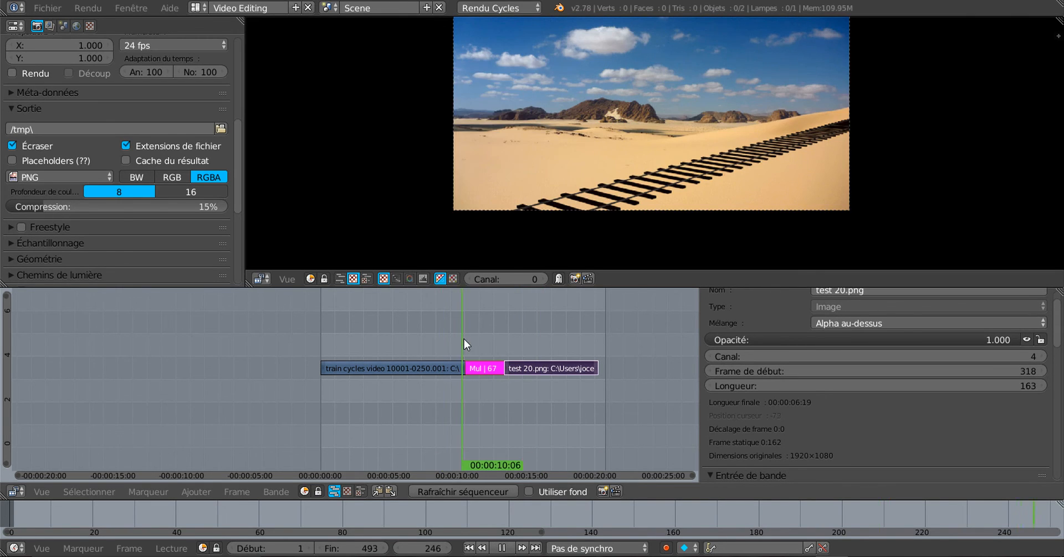
Step: Stop the preview playback and examine the test 20.png strip's edit, input, trim and filter settings
key("alt+a")
scroll(892, 384, "down", 3)
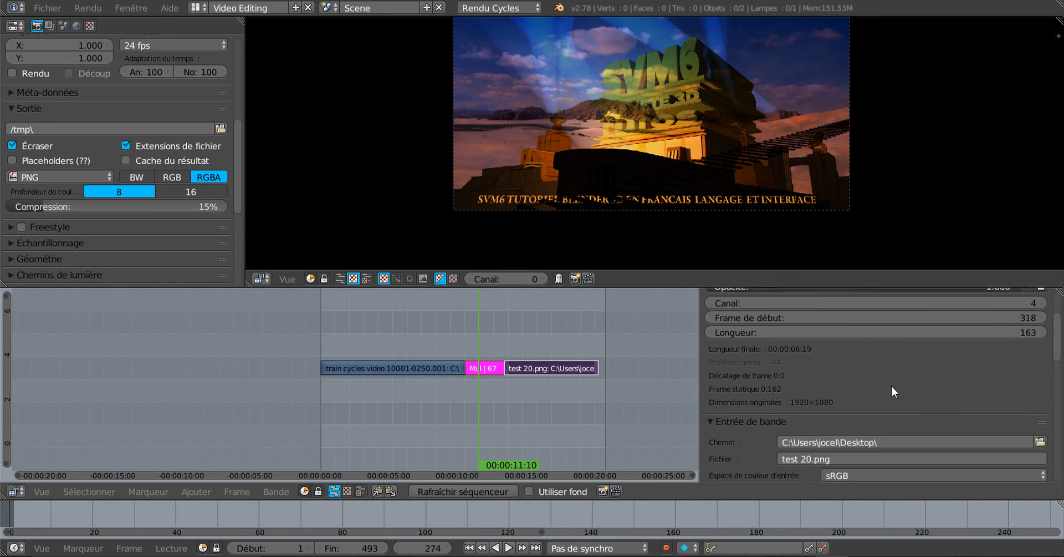
scroll(892, 386, "up", 4)
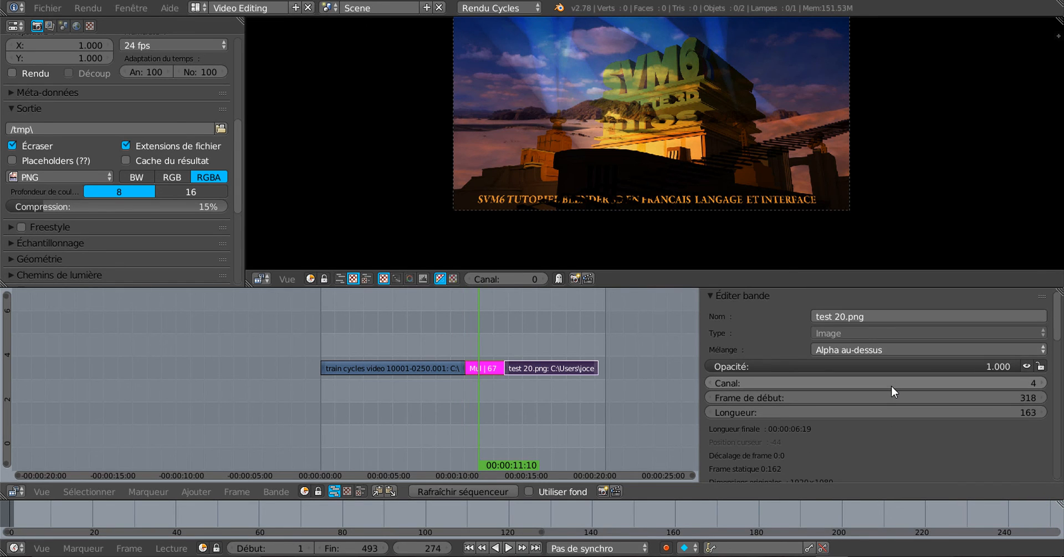
scroll(891, 384, "down", 10)
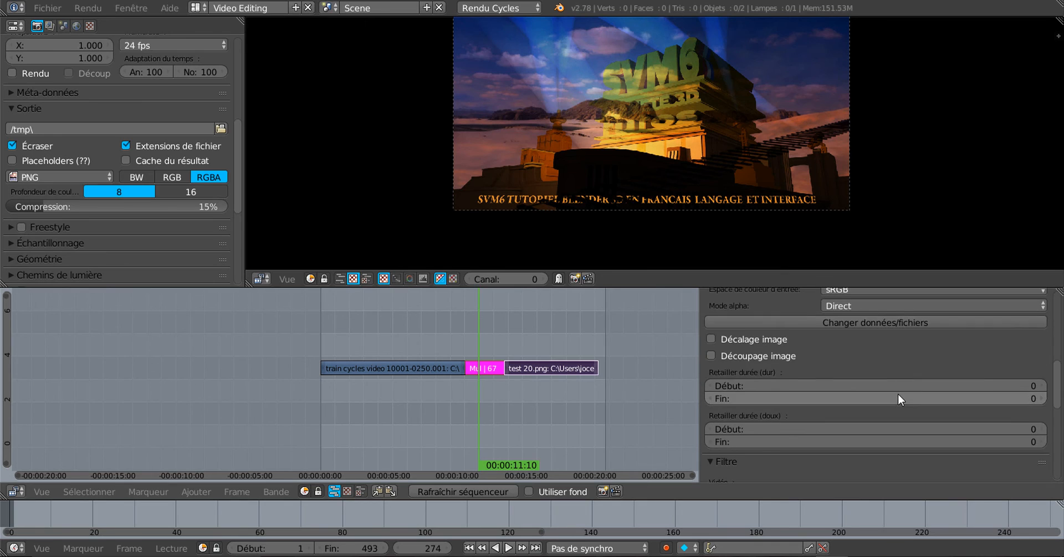
scroll(898, 393, "down", 2)
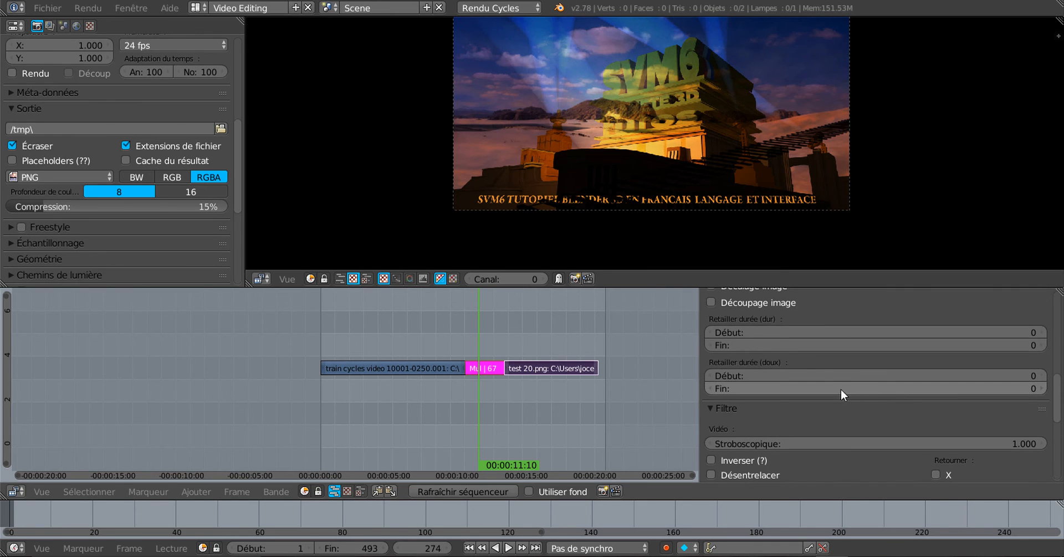
scroll(802, 327, "up", 4)
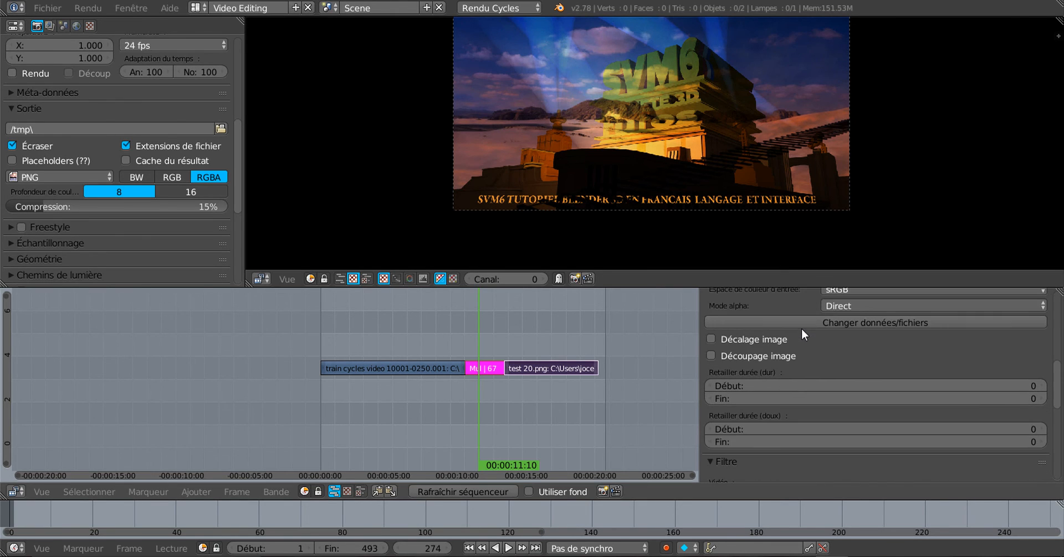
scroll(822, 401, "down", 8)
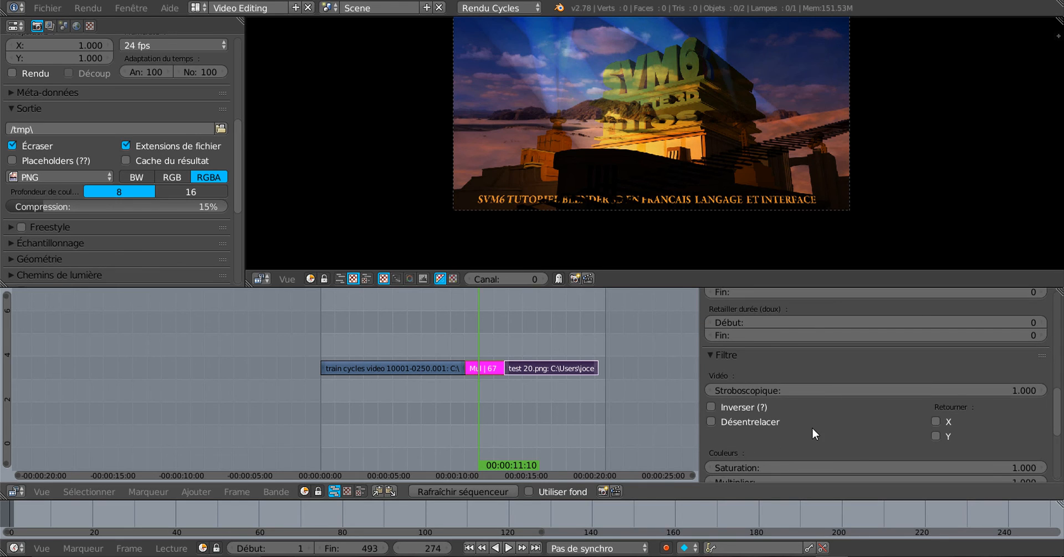
scroll(836, 407, "up", 6)
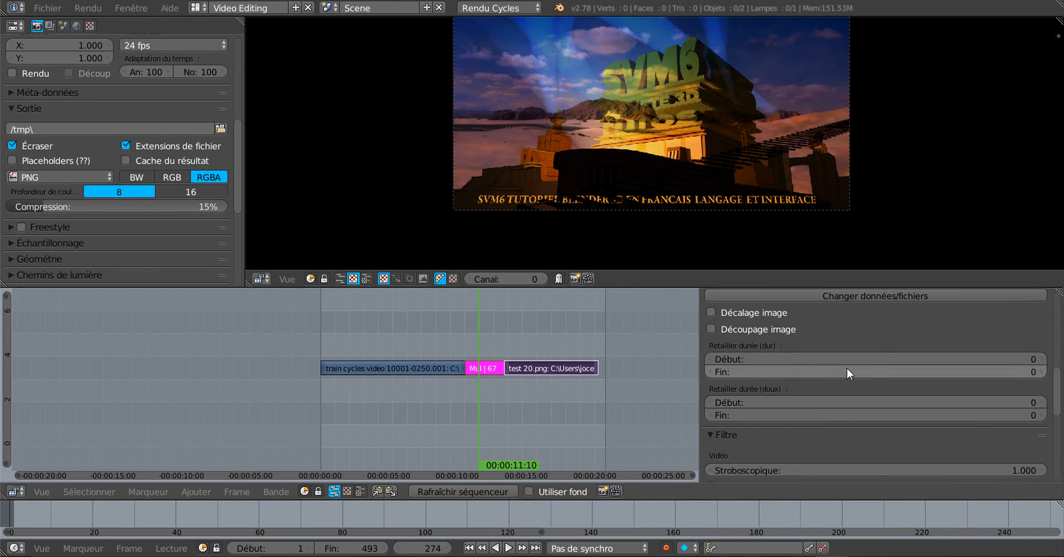
Step: Set the test 20.png strip's soft trim start to -27 and move the playhead to frame 273
left_click_drag(848, 358, 895, 363)
left_click_drag(974, 361, 1004, 402)
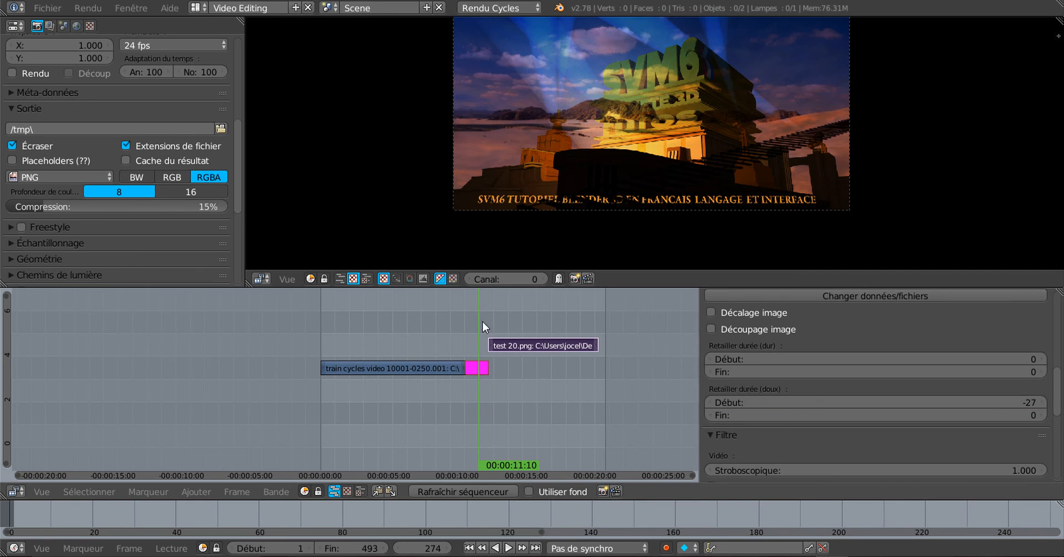
mouse_move(480, 322)
left_mouse_down()
mouse_move(462, 324)
mouse_move(526, 323)
mouse_move(478, 329)
left_mouse_up()
Step: Set the test 20.png strip's colour saturation to 0 in its filter settings
scroll(773, 390, "up", 6)
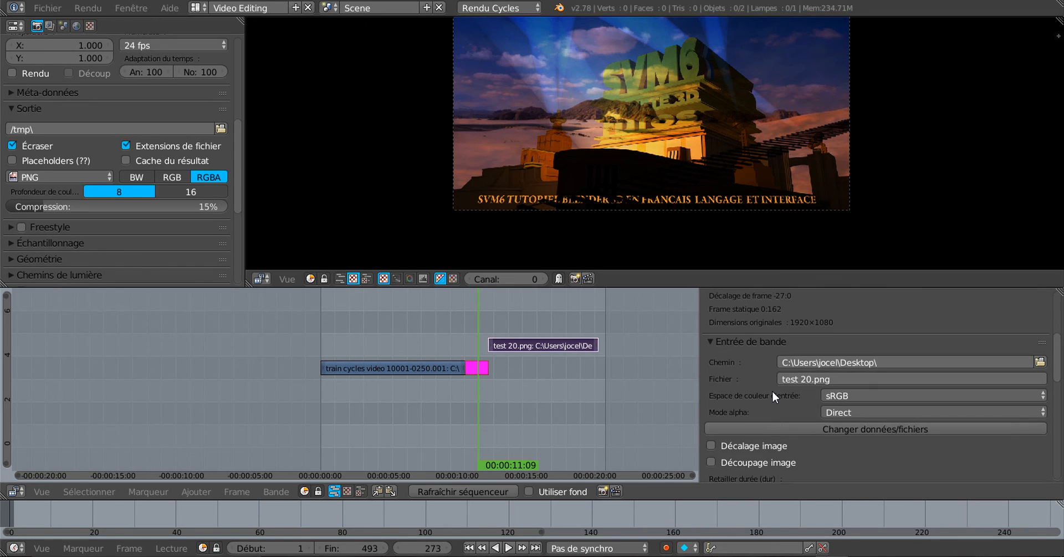
scroll(772, 391, "down", 8)
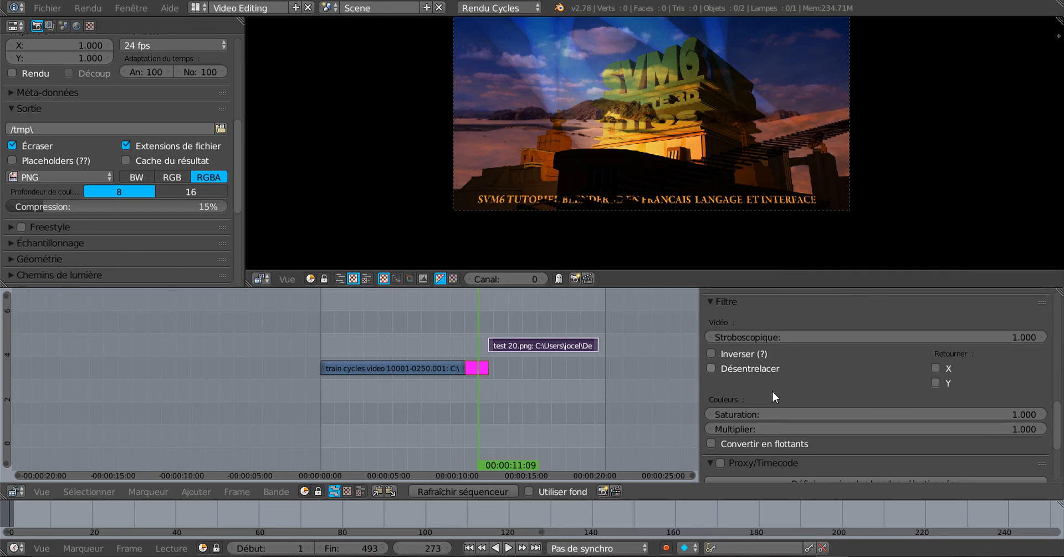
scroll(773, 390, "down", 2)
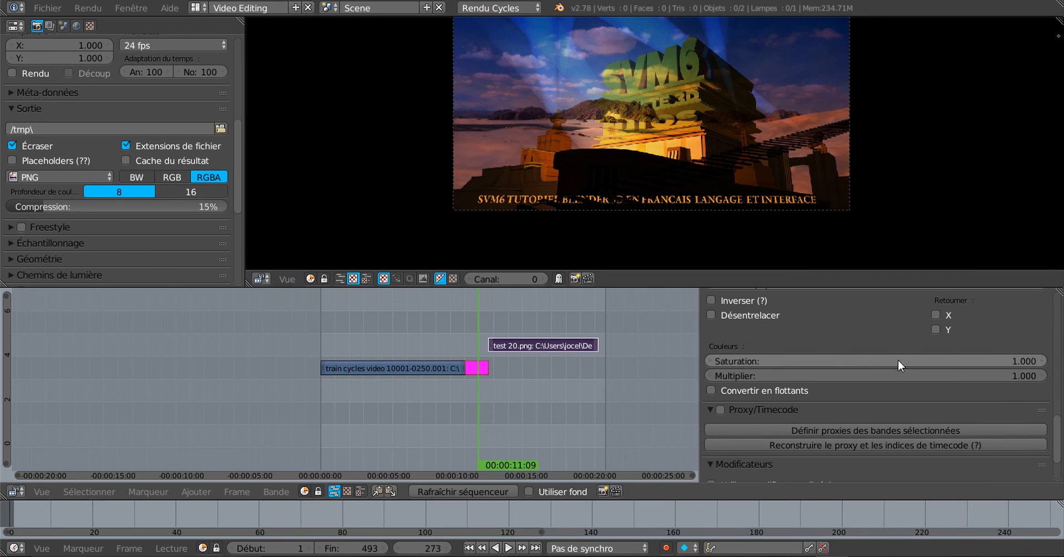
left_click_drag(967, 363, 897, 363)
Step: Delete the Multiply effect strip and move the test 20.png strip onto channel 4, just after the train cycles video strip
right_click(473, 370)
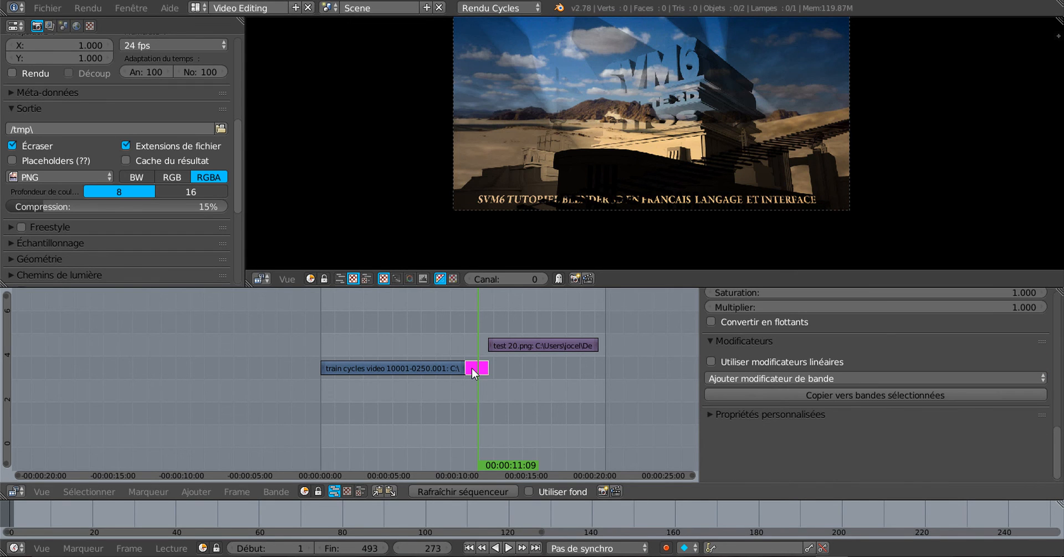
key("x")
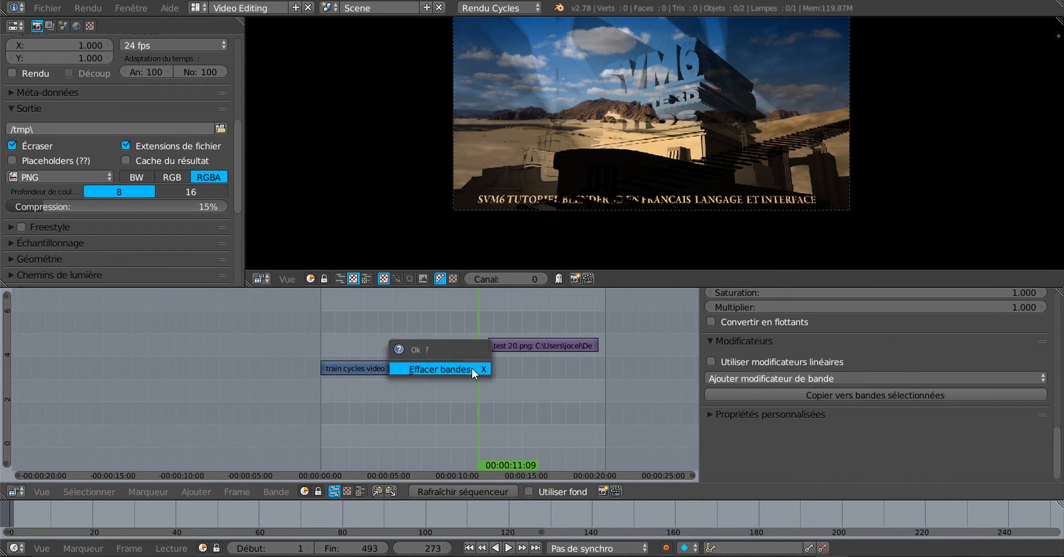
left_click(471, 367)
right_click(527, 342)
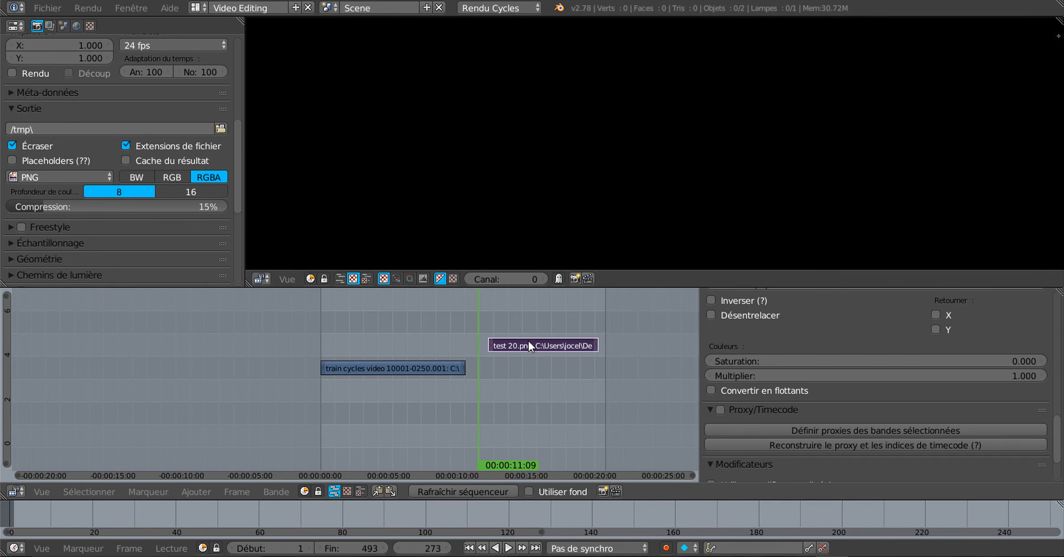
right_click_drag(526, 347, 515, 367)
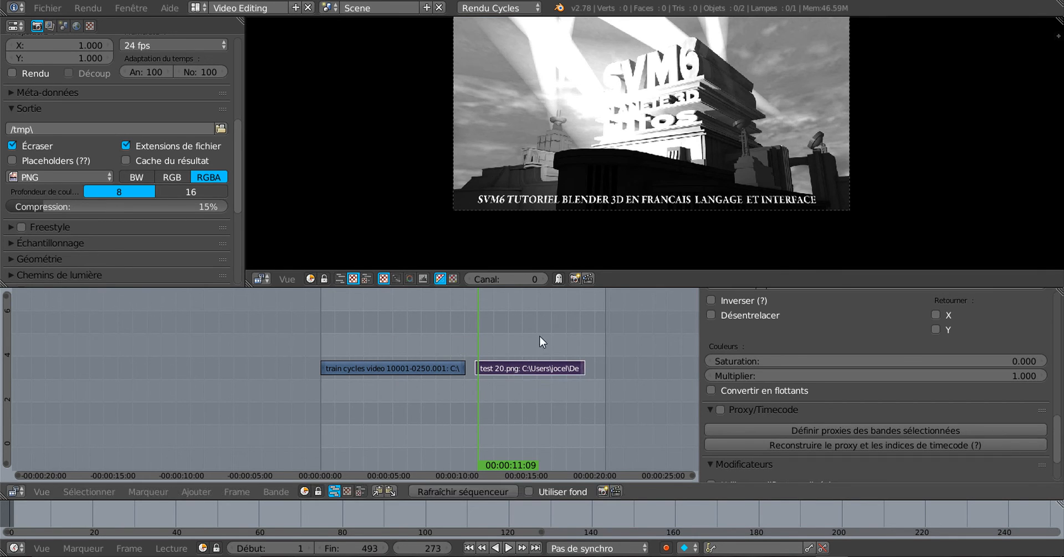
Step: Set the test 20.png strip's saturation to 1.020 and scrub the preview back to frame 189
scroll(935, 372, "down", 2)
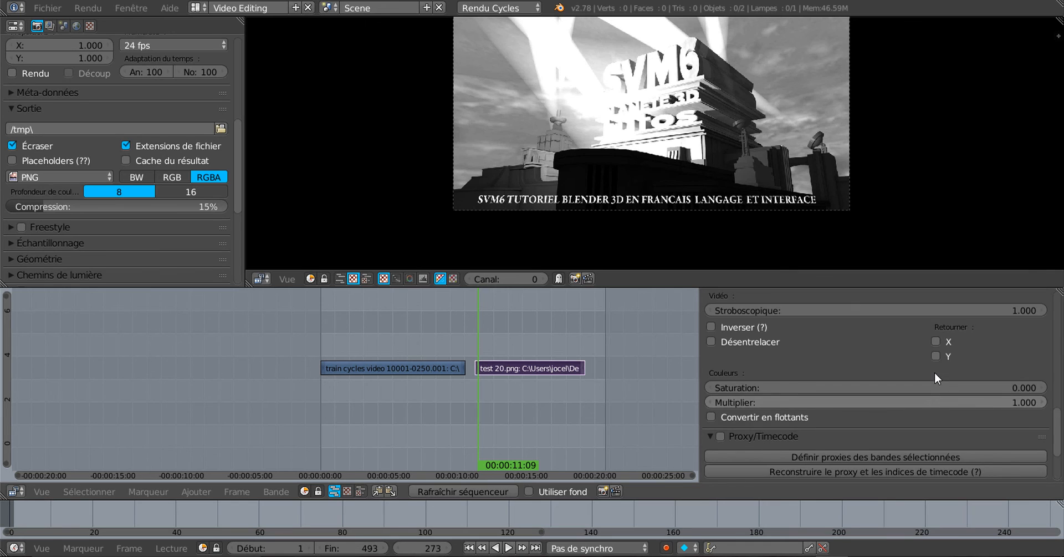
mouse_move(1004, 337)
left_mouse_down()
mouse_move(1031, 337)
mouse_move(1016, 337)
left_mouse_up()
left_click(475, 334)
key("alt+a")
left_click_drag(474, 333, 429, 341)
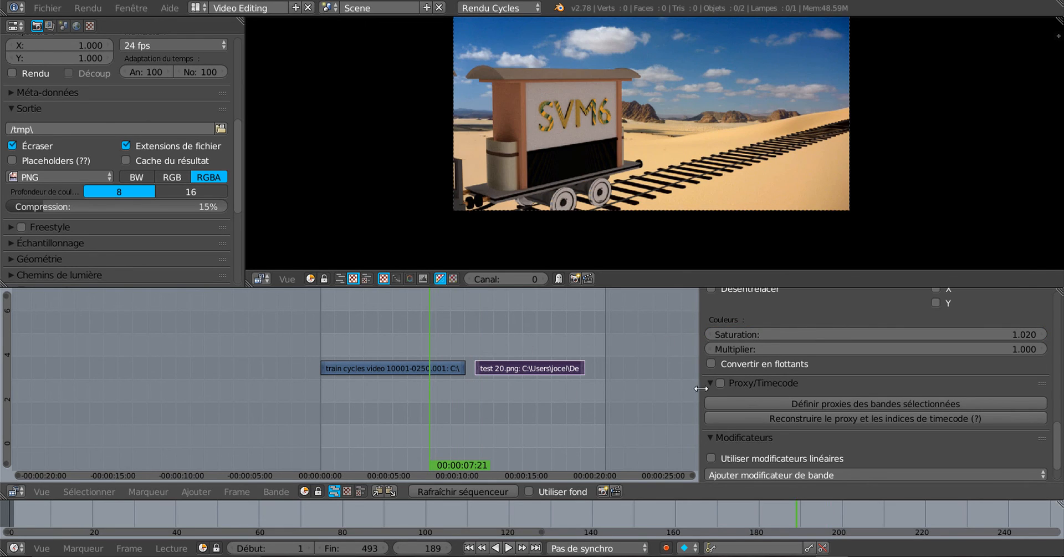
Step: Examine the test 20.png strip's input and trim settings, and preview the train video with the playhead returned to about frame 137
scroll(785, 386, "up", 5)
scroll(785, 386, "up", 5)
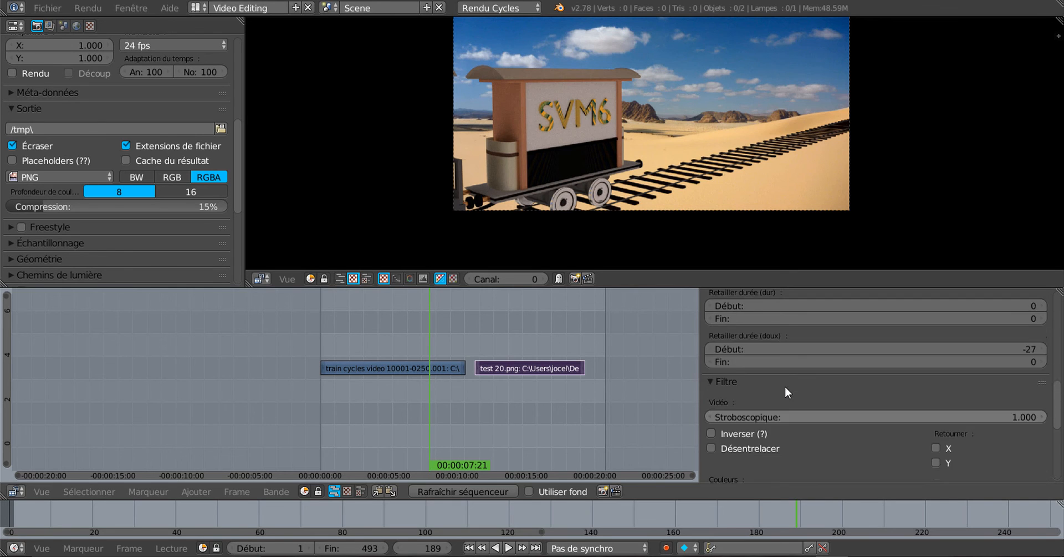
scroll(809, 387, "up", 2)
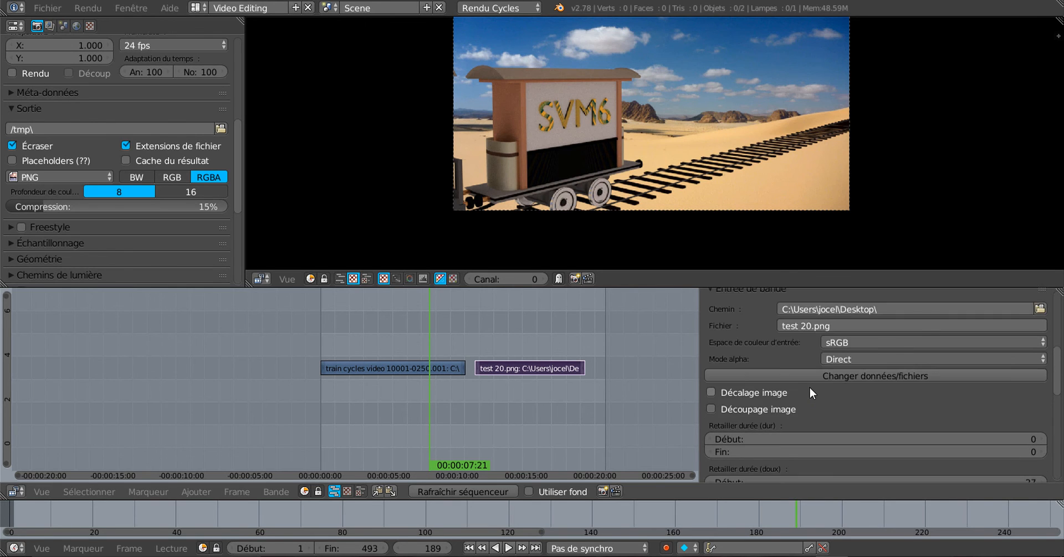
scroll(808, 414, "down", 3)
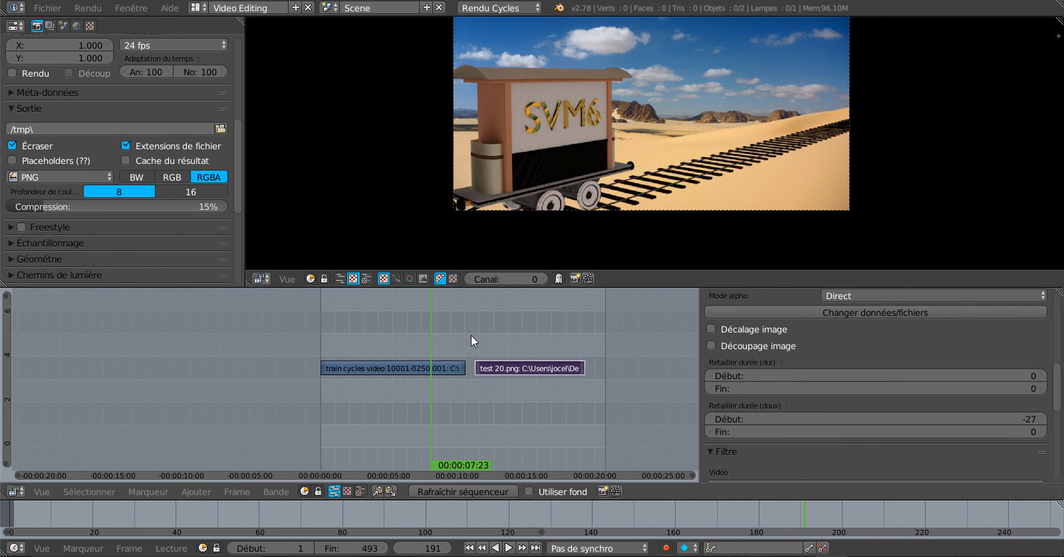
key("alt+a")
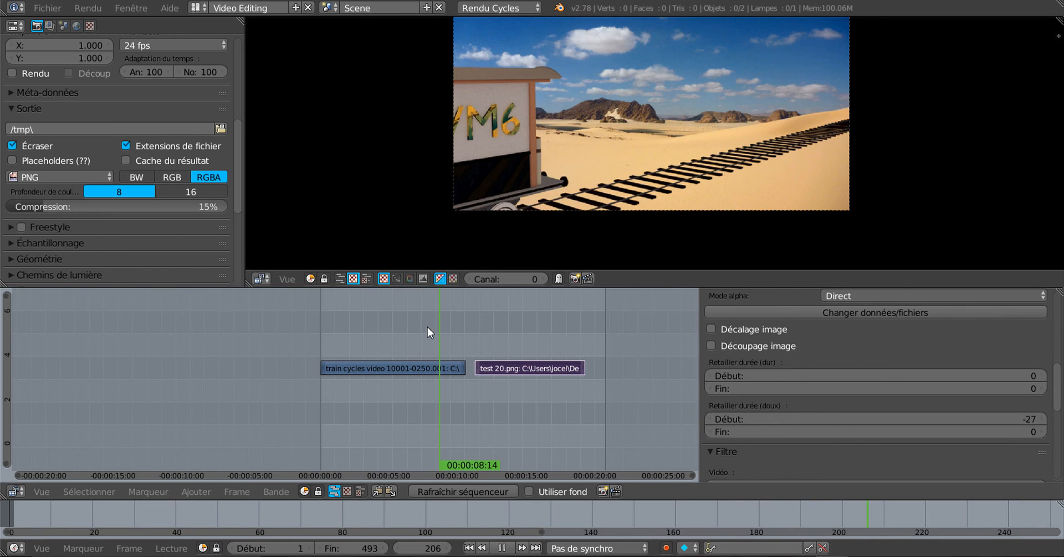
left_click(398, 326)
key("alt+a")
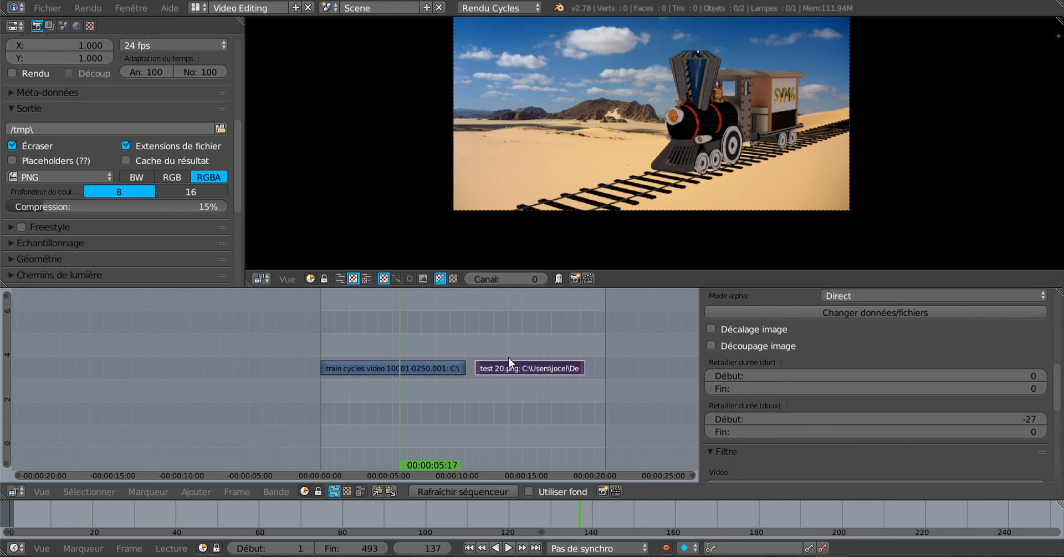
Step: Move the test 20.png strip above the train cycles video strip, starting at frame 25, and shorten it to end at frame 111
key("g")
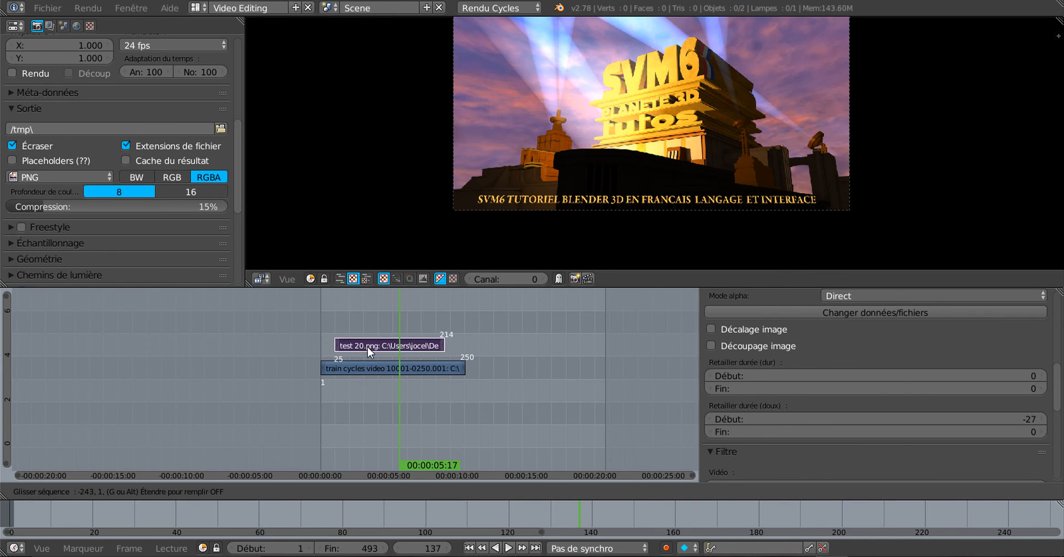
left_click(368, 347)
right_click(440, 341)
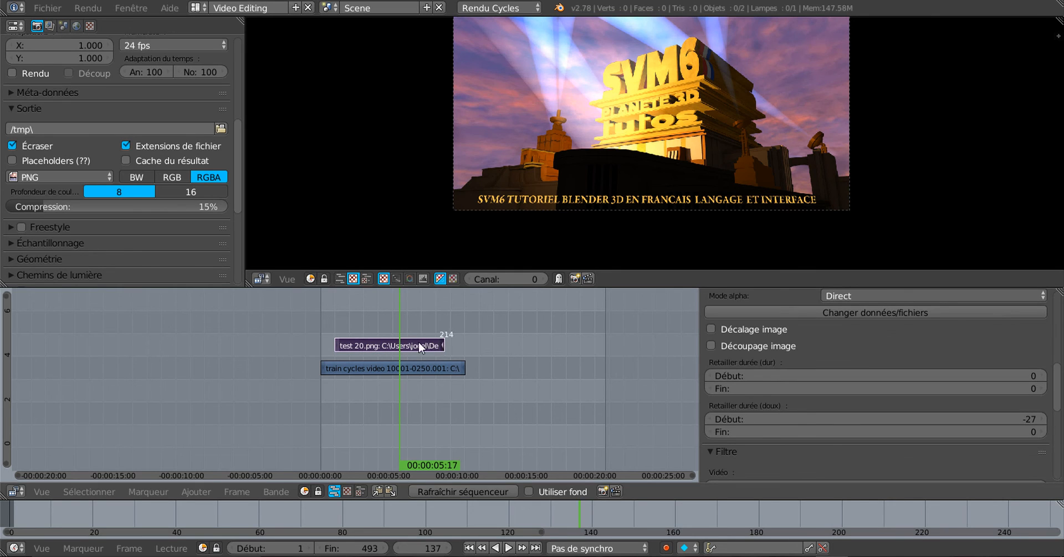
key("g")
left_click(388, 332)
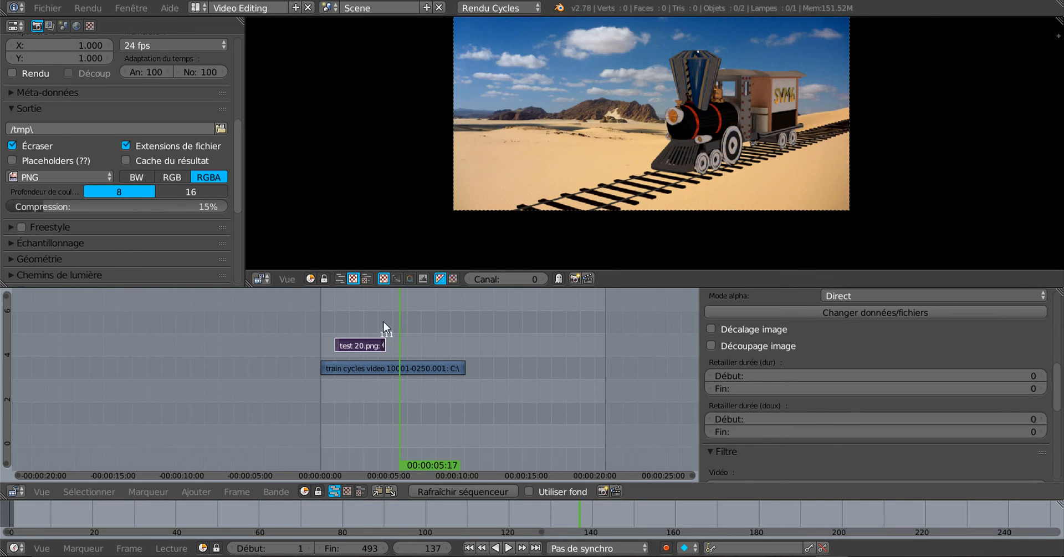
Step: Move the playhead to frame 70 and enable the test 20.png strip's image offset with X -491 and Y -76
left_click(361, 322)
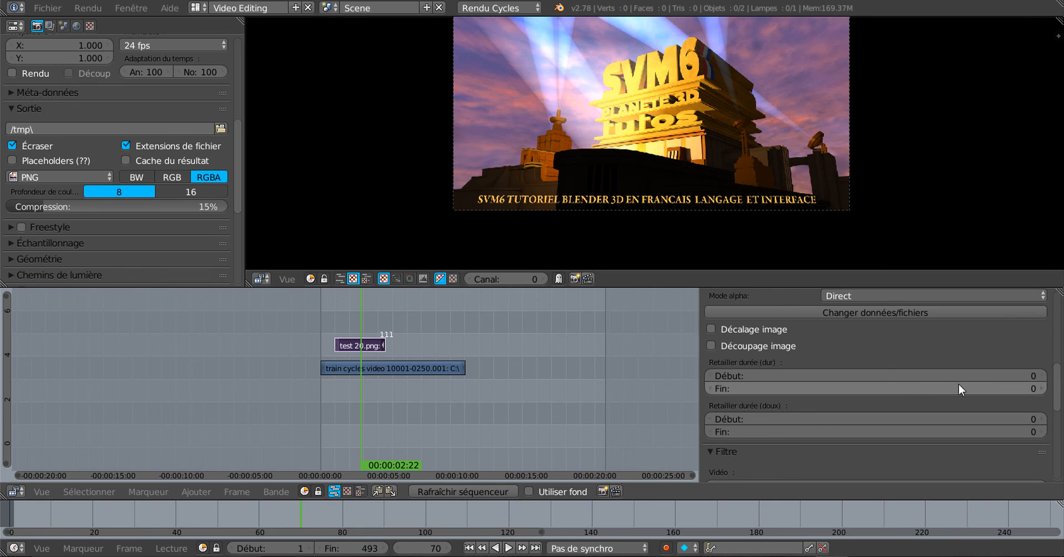
scroll(955, 359, "up", 3)
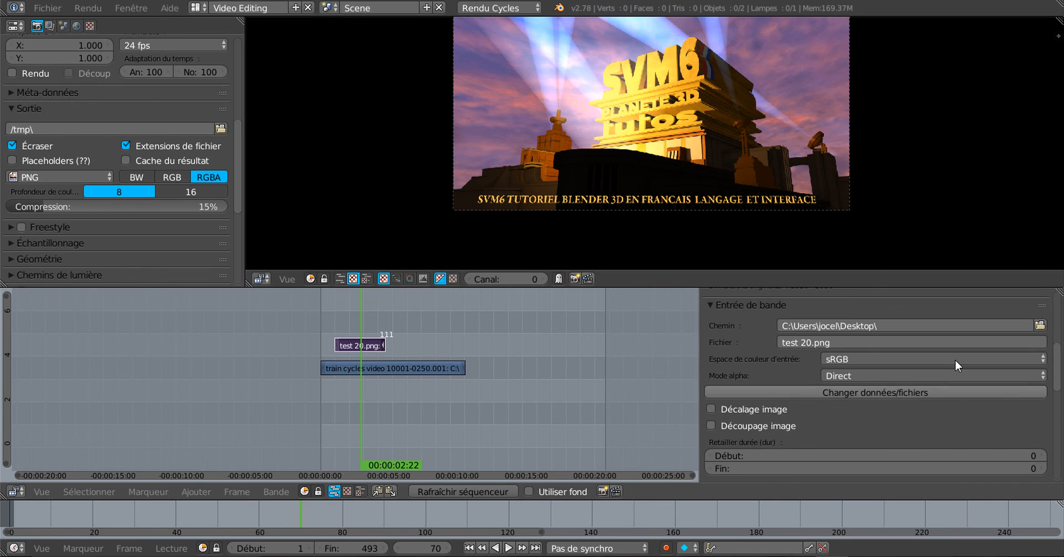
scroll(956, 359, "down", 2)
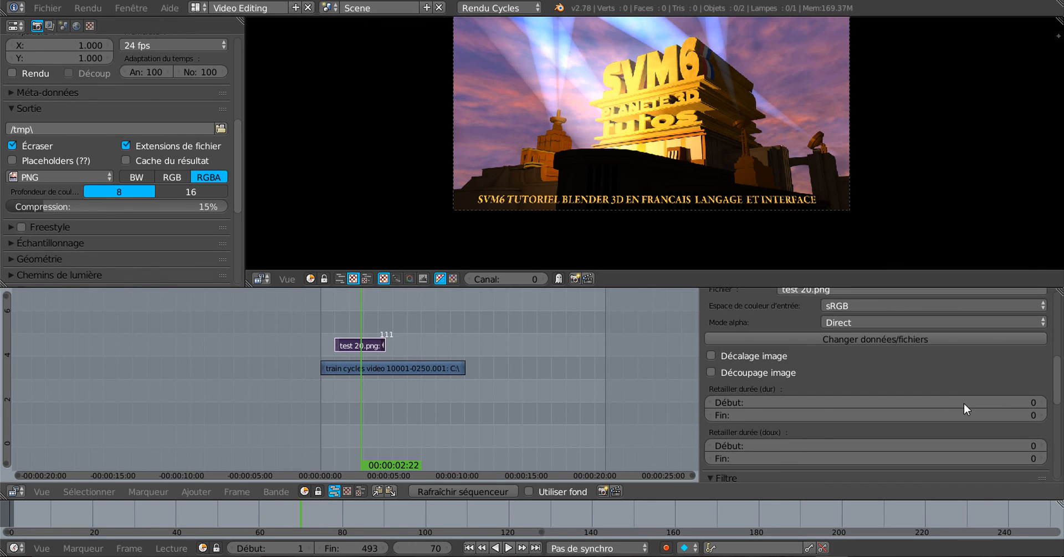
left_click(711, 355)
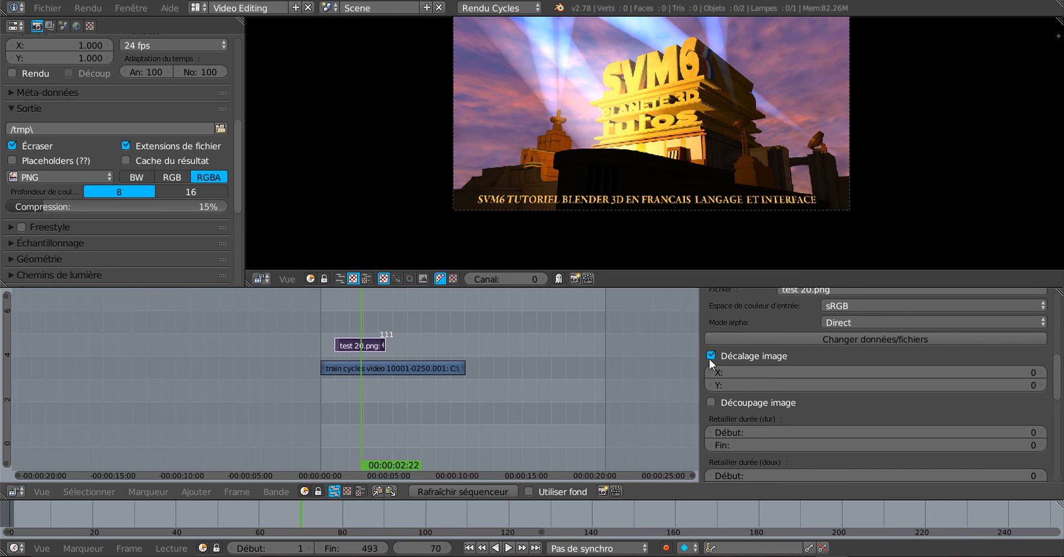
left_click_drag(991, 376, 719, 376)
left_click_drag(1005, 388, 962, 388)
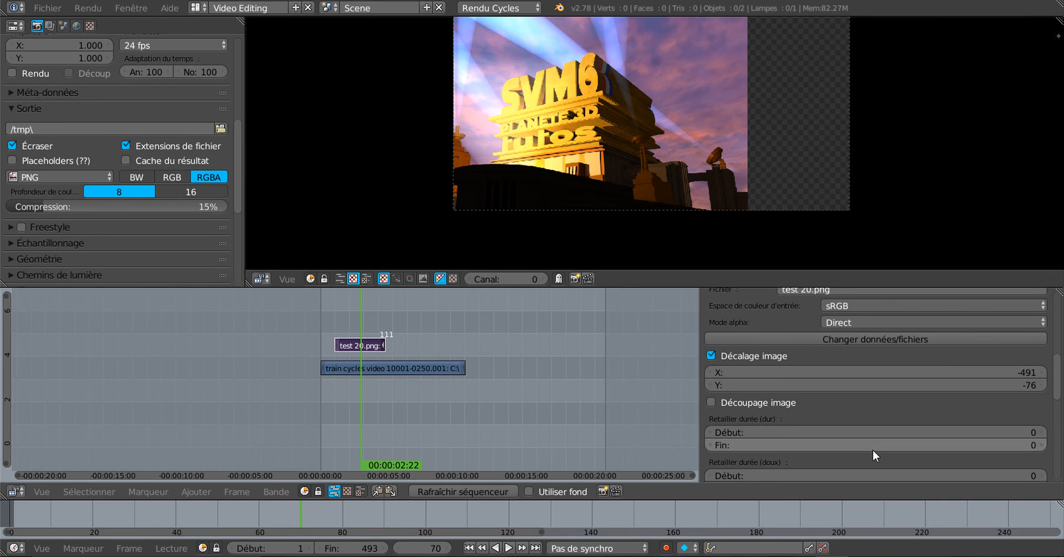
Step: Enable image crop on the test 20.png strip and crop 206 pixels from its top edge
scroll(873, 449, "down", 2)
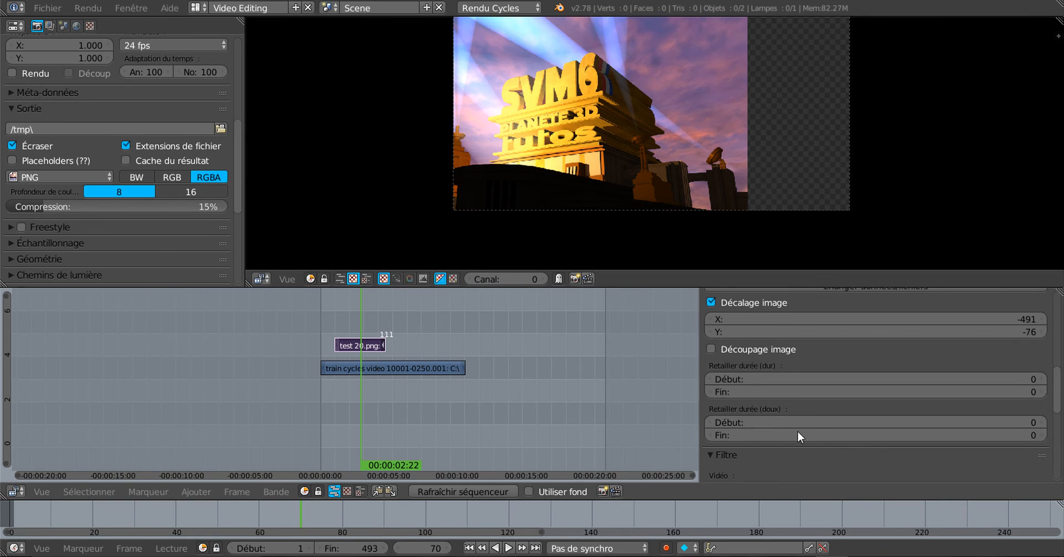
left_click(713, 348)
left_click(972, 364)
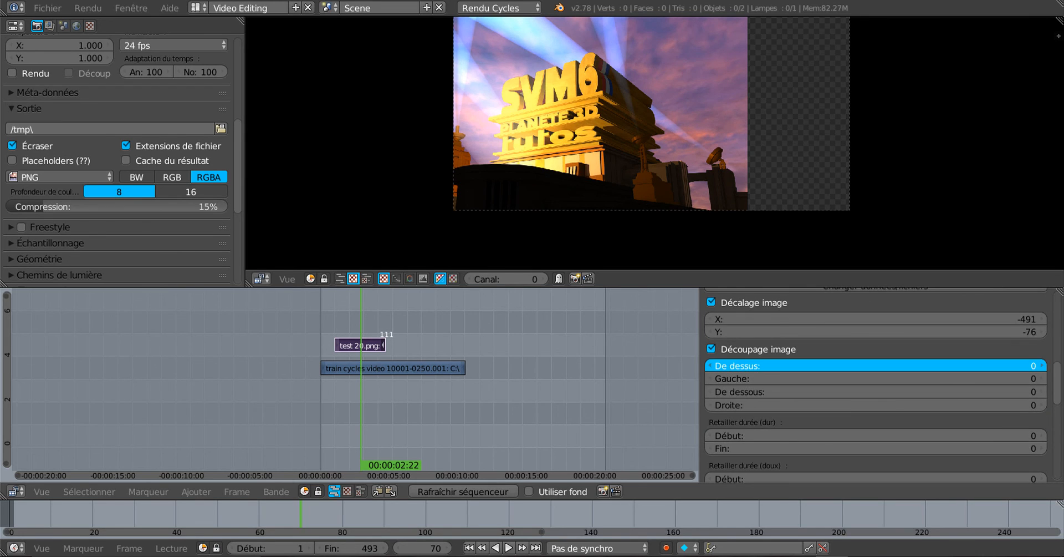
left_click_drag(971, 365, 927, 388)
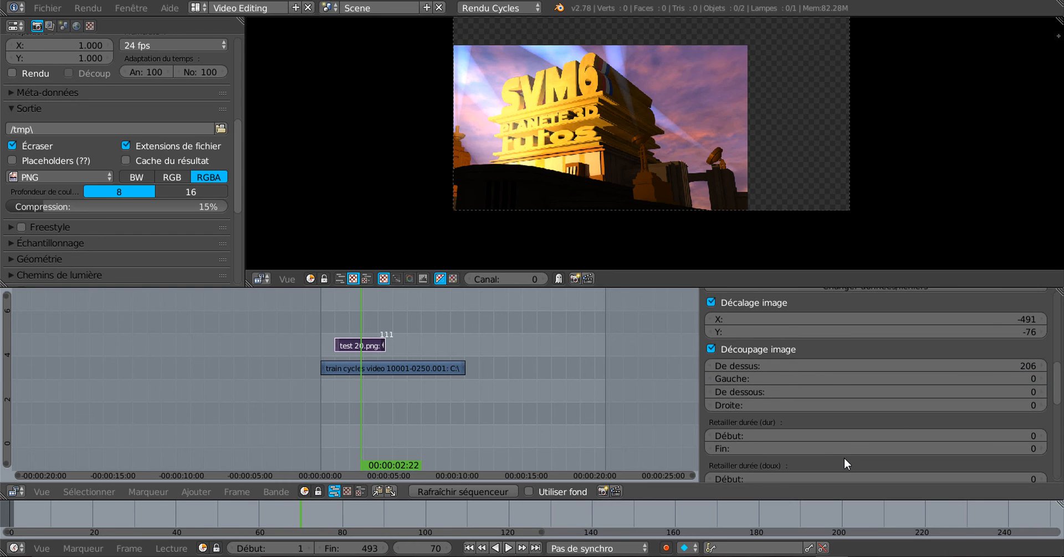
Step: Try a hard trim start of 1 on the test 20.png strip and reset it to 0
left_click_drag(868, 441, 989, 442)
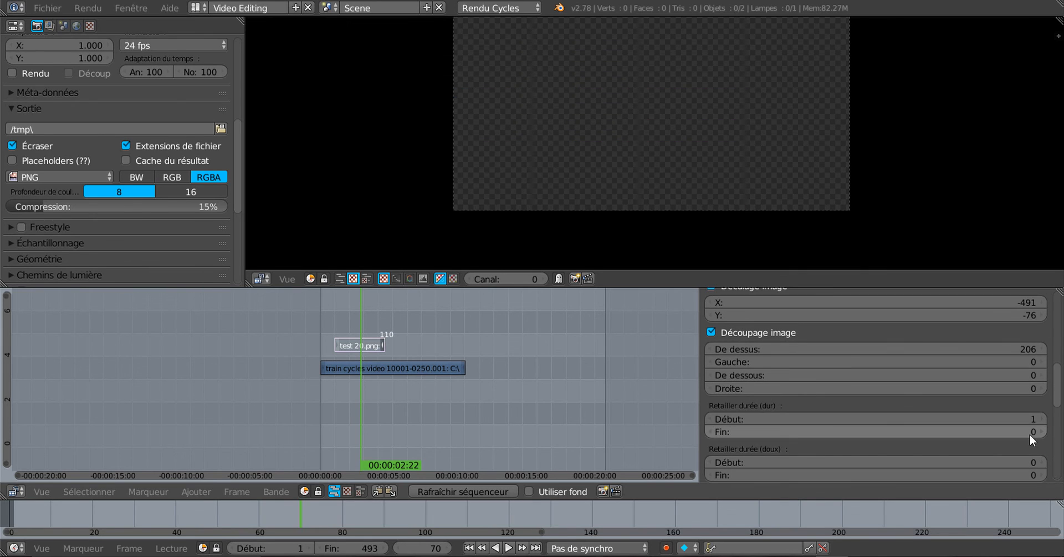
left_click(815, 418)
type("0")
key("Return")
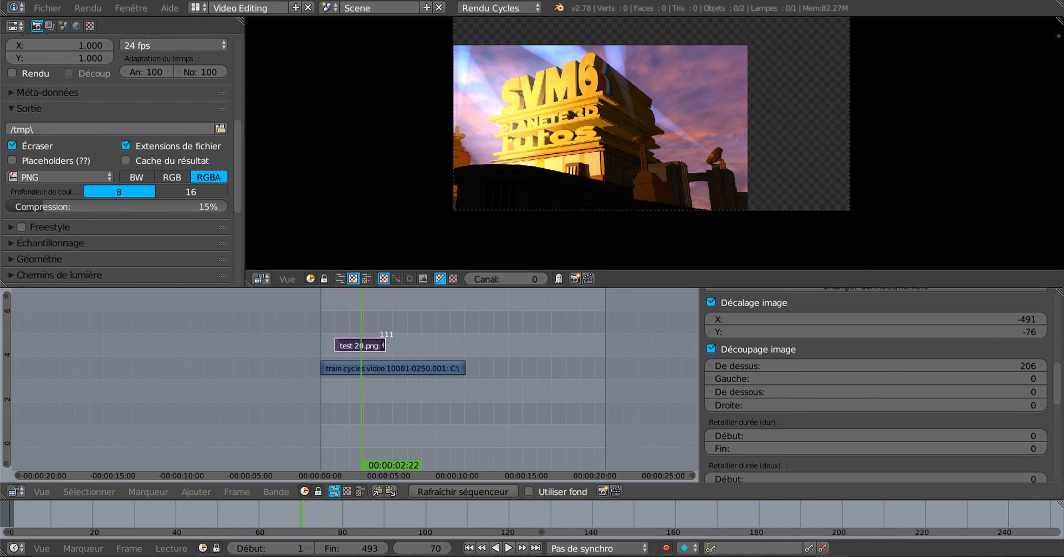
Step: Set the test 20.png strip's soft trim start to -10 and its image offset X to -8
scroll(826, 440, "down", 5)
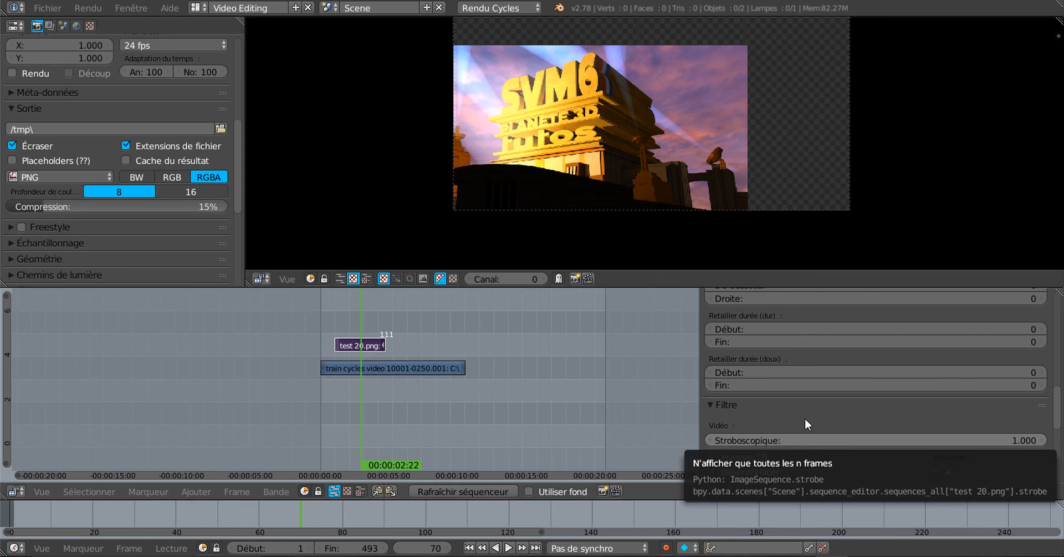
mouse_move(930, 373)
left_mouse_down()
mouse_move(887, 372)
mouse_move(921, 372)
left_mouse_up()
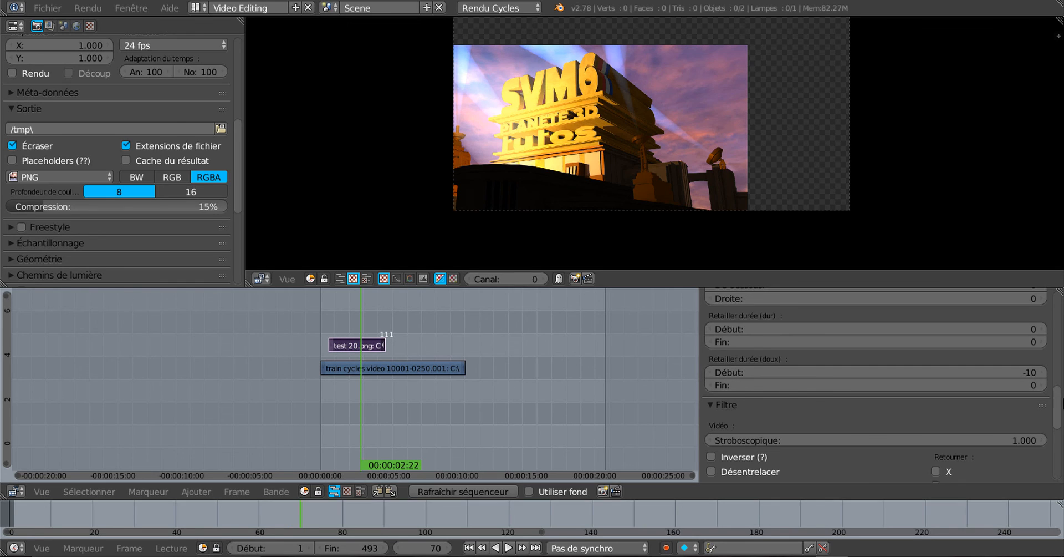
left_click_drag(1058, 410, 1059, 383)
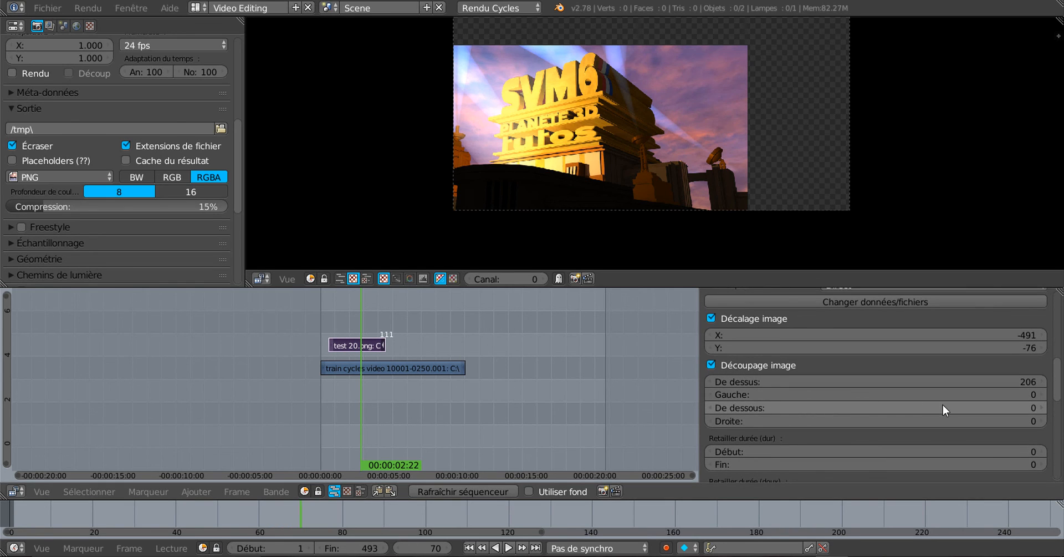
left_click_drag(942, 408, 851, 358)
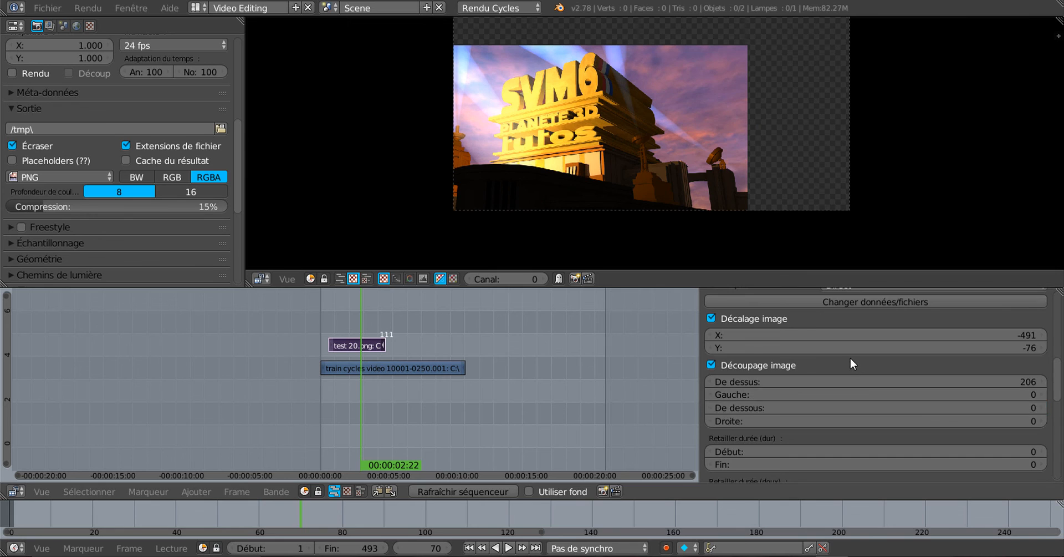
scroll(852, 357, "up", 2)
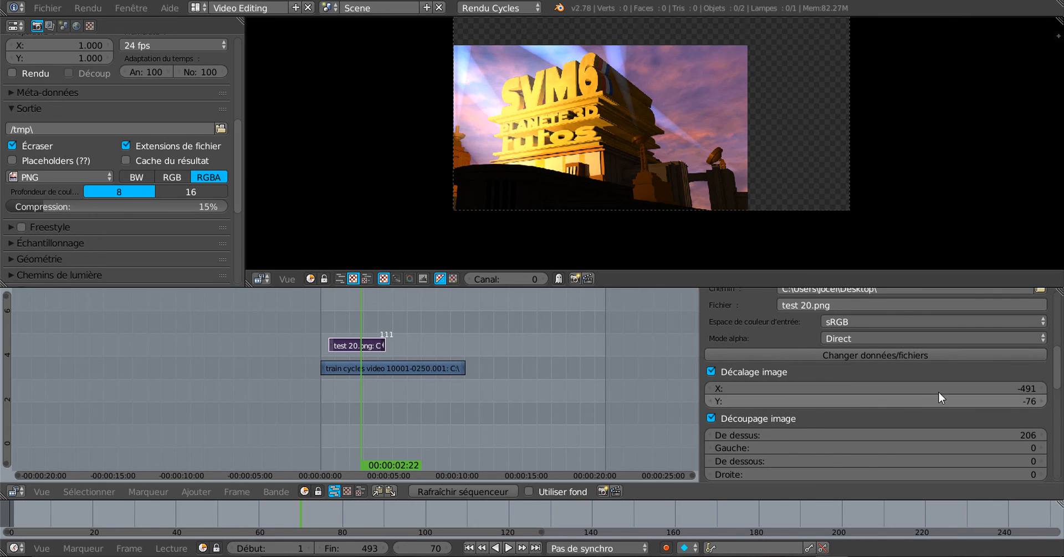
left_click_drag(939, 388, 1027, 388)
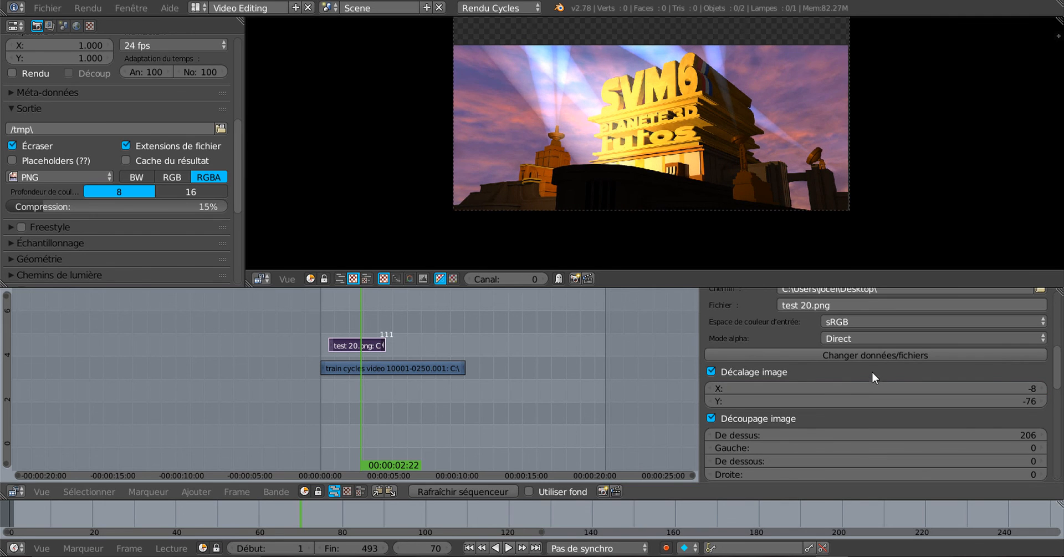
Step: Set the test 20.png strip's image offset to X -333 and Y -524, and reset its top crop to 0
scroll(764, 415, "down", 3)
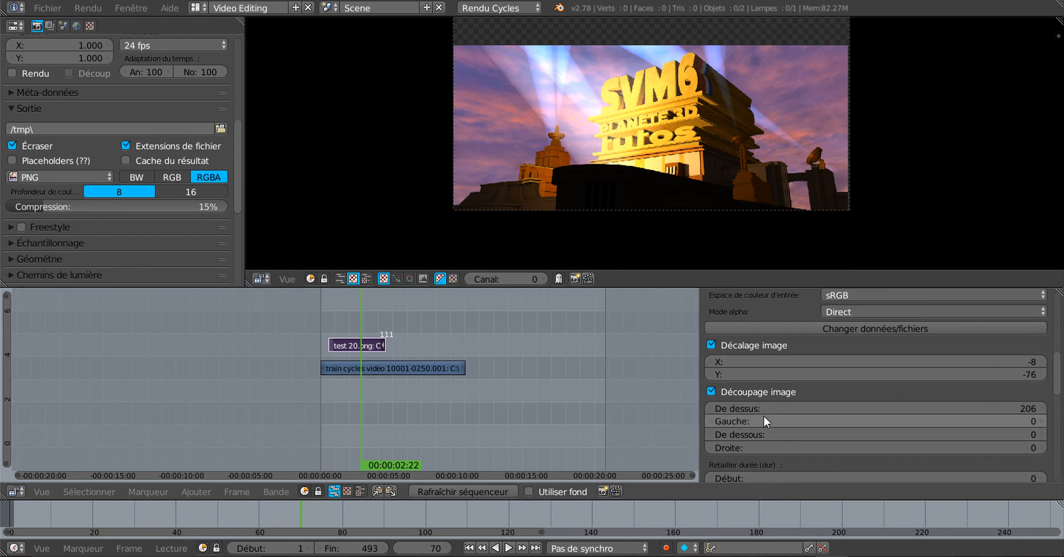
scroll(766, 435, "down", 10)
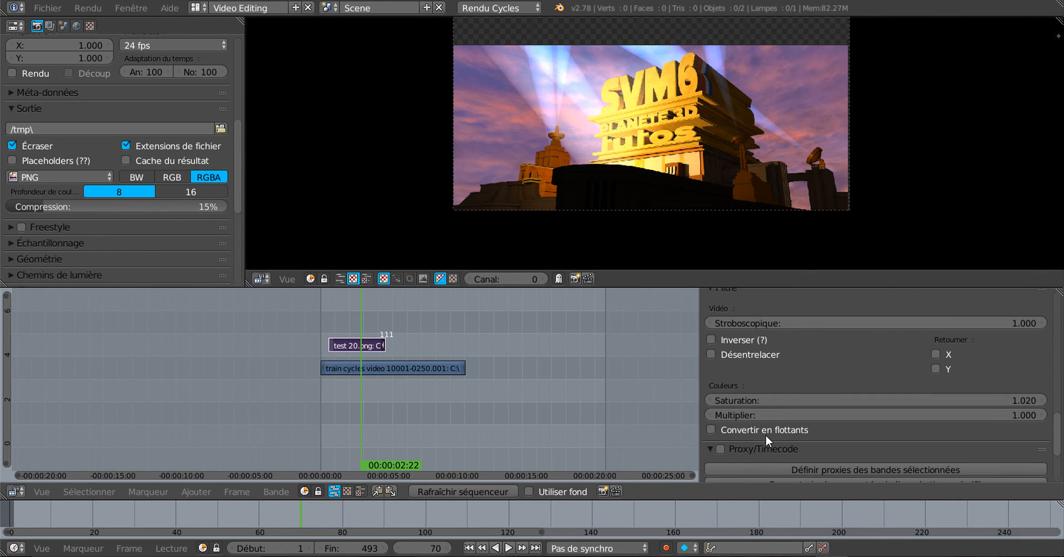
scroll(767, 435, "down", 2)
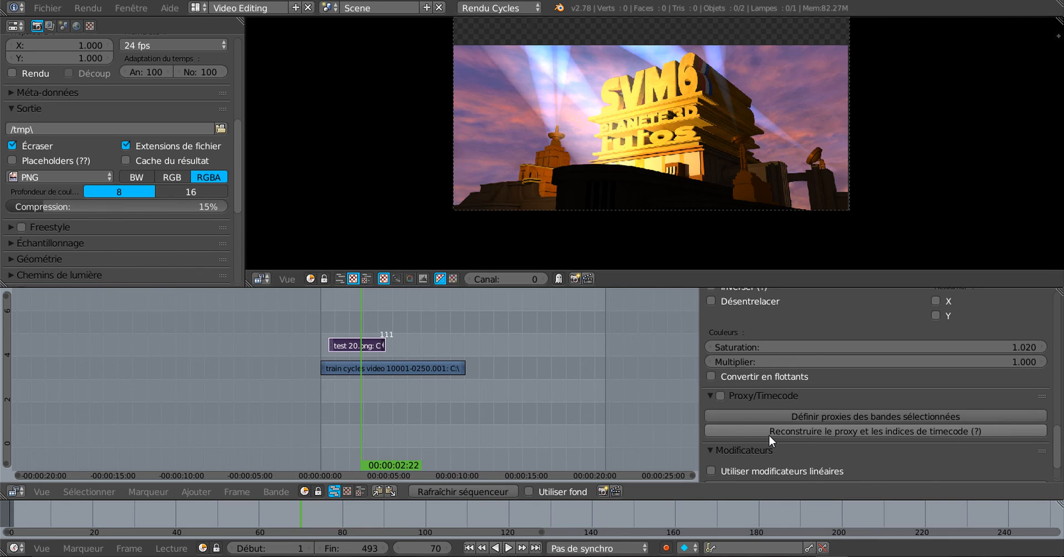
scroll(769, 434, "down", 2)
scroll(772, 441, "up", 12)
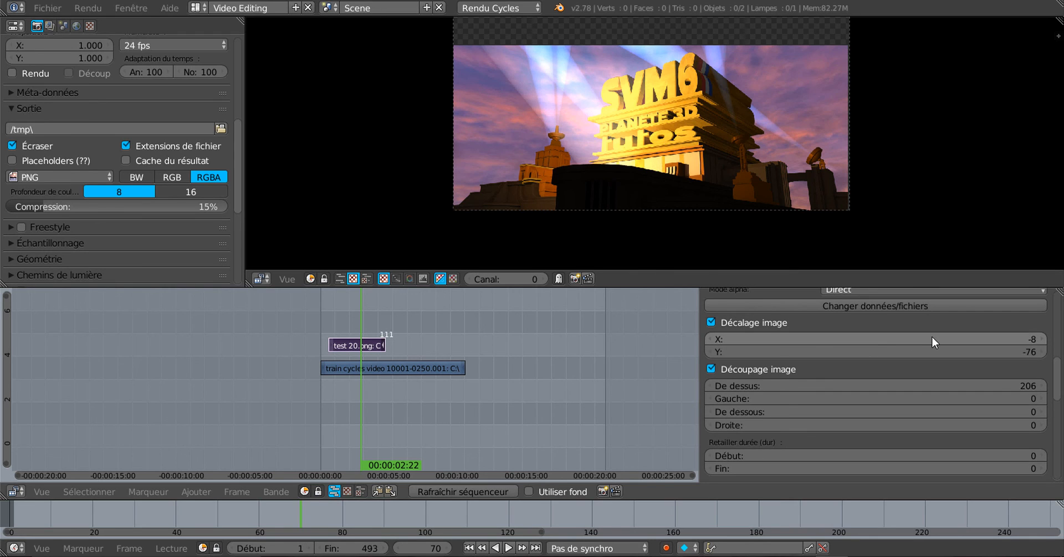
left_click_drag(933, 338, 720, 351)
left_click_drag(991, 339, 846, 339)
left_click_drag(942, 390, 967, 390)
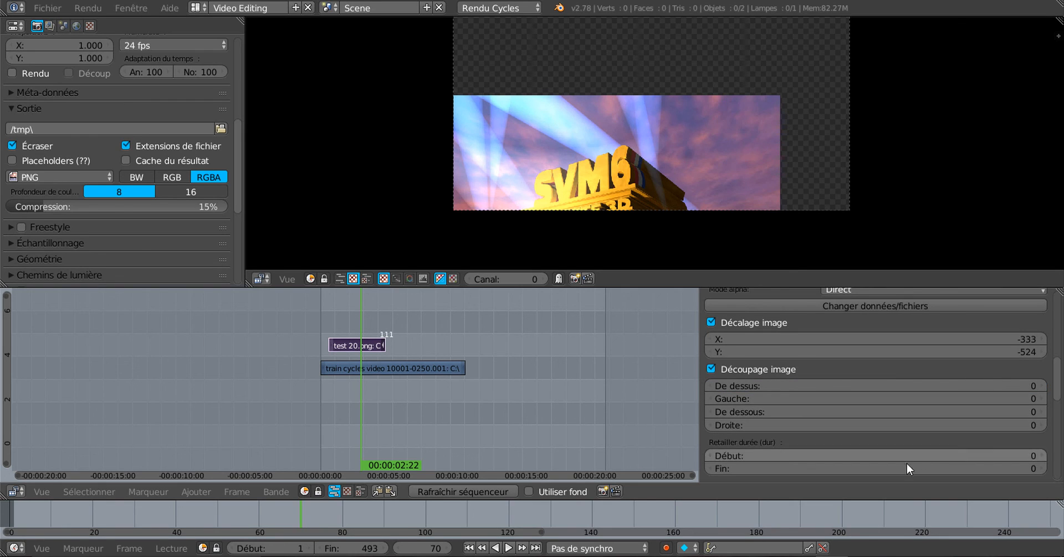
Step: Set the test 20.png strip's soft trim start to 6 and try adjusting its bottom crop
scroll(944, 422, "down", 2)
scroll(942, 433, "down", 1)
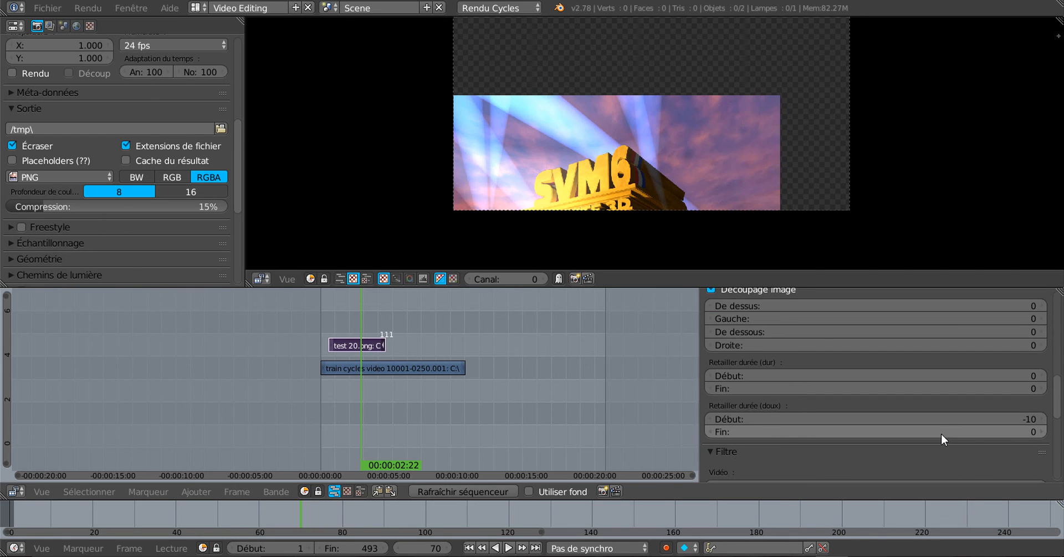
mouse_move(948, 421)
left_mouse_down()
mouse_move(725, 421)
mouse_move(1062, 421)
mouse_move(948, 421)
left_mouse_up()
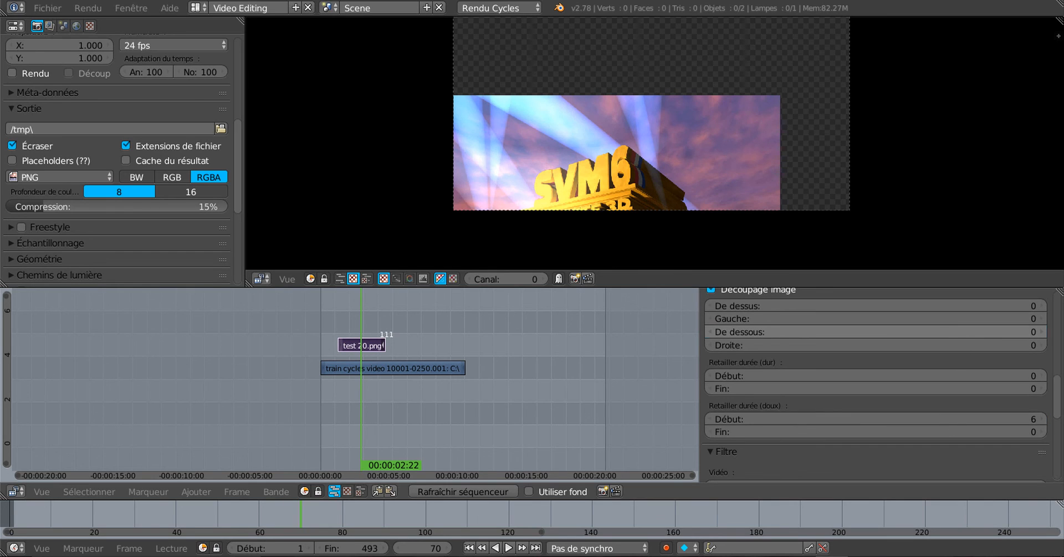
left_click_drag(962, 337, 938, 337)
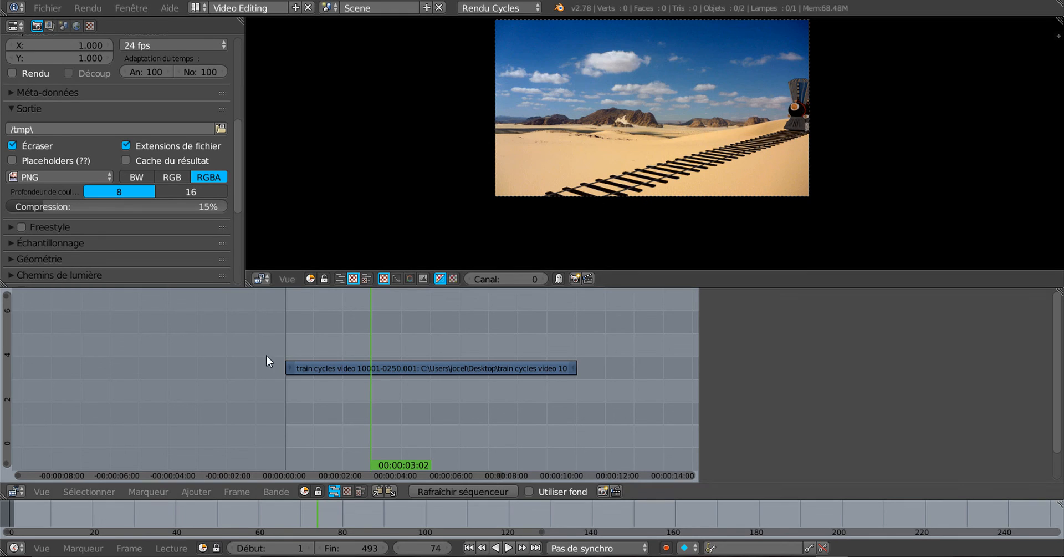
Step: Add test 20.png from the Desktop folder as an image strip starting at frame 74, choosing it from the thumbnail view
left_click(234, 491)
mouse_move(196, 495)
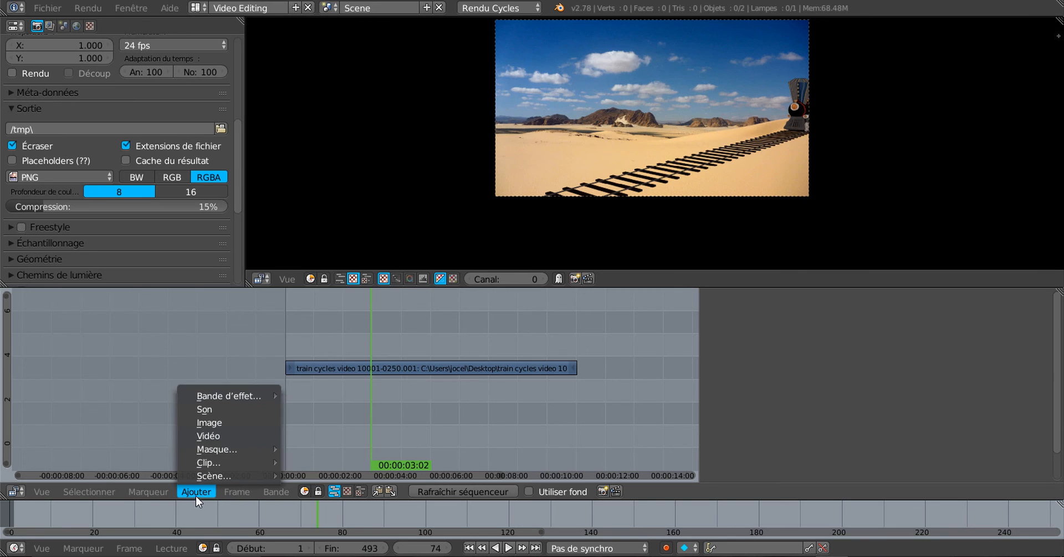
left_click(209, 422)
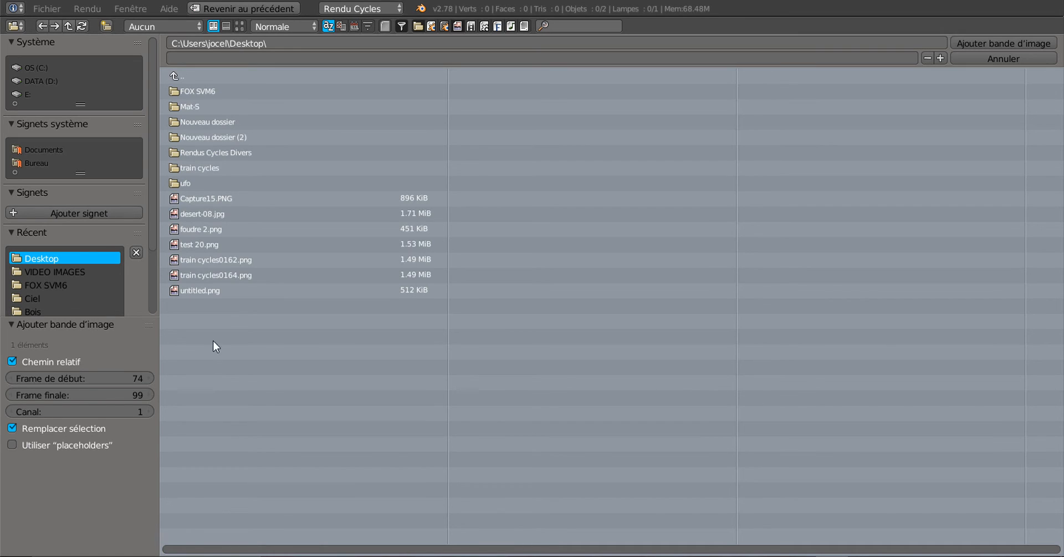
left_click(240, 26)
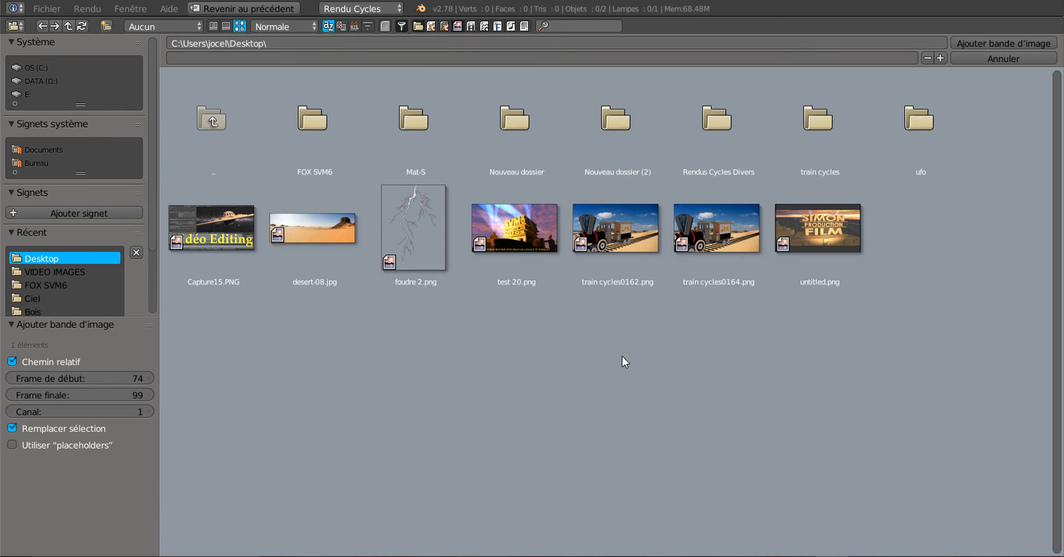
left_click(518, 222)
left_click(997, 43)
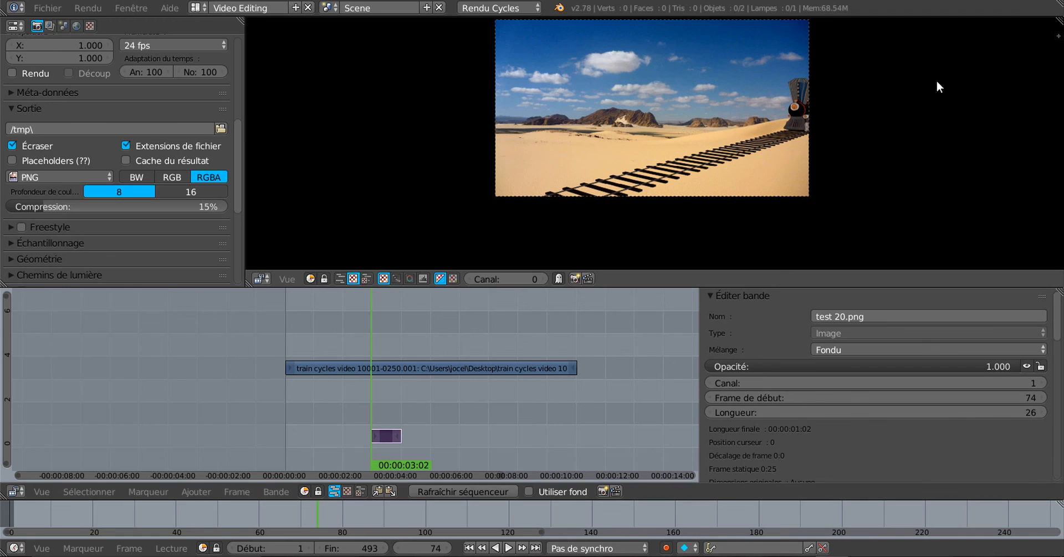
Step: Move the test 20.png strip to channel 6, starting at frame 34 with a length of 61 frames, and enlarge the sequencer area
right_click_drag(387, 435, 368, 330)
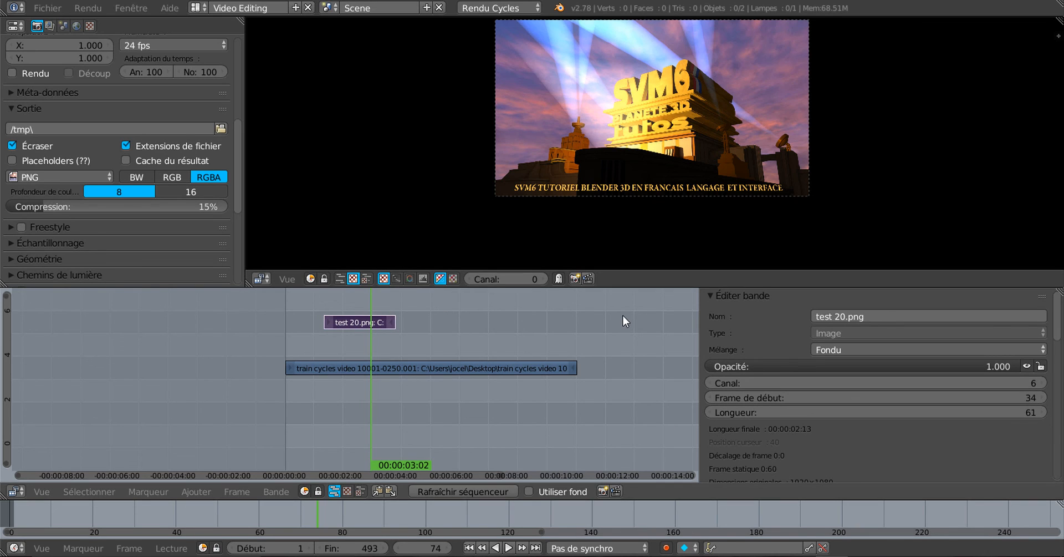
left_click_drag(610, 287, 611, 274)
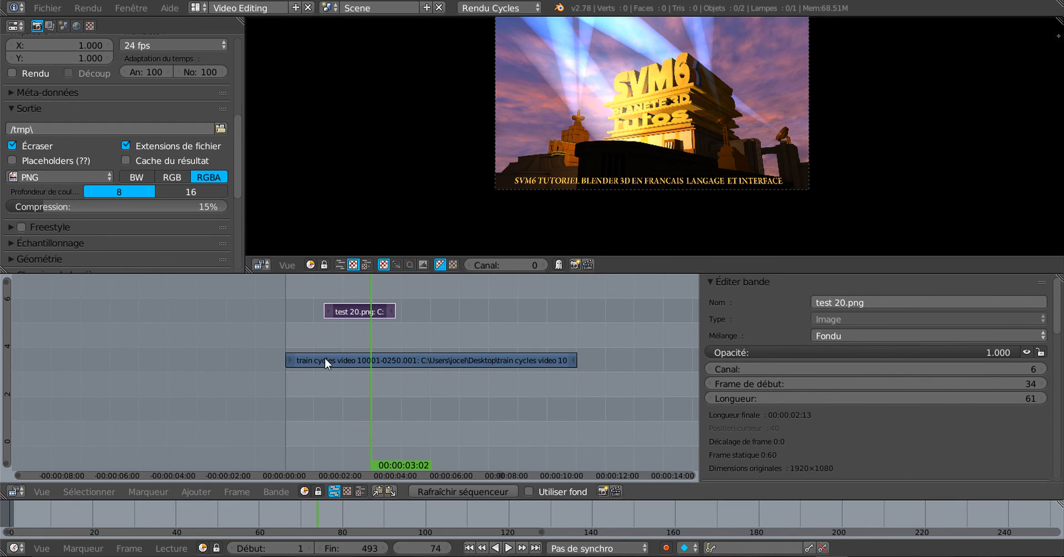
Step: Add a Transform effect strip to the test 20.png strip
left_click(275, 491)
mouse_move(234, 495)
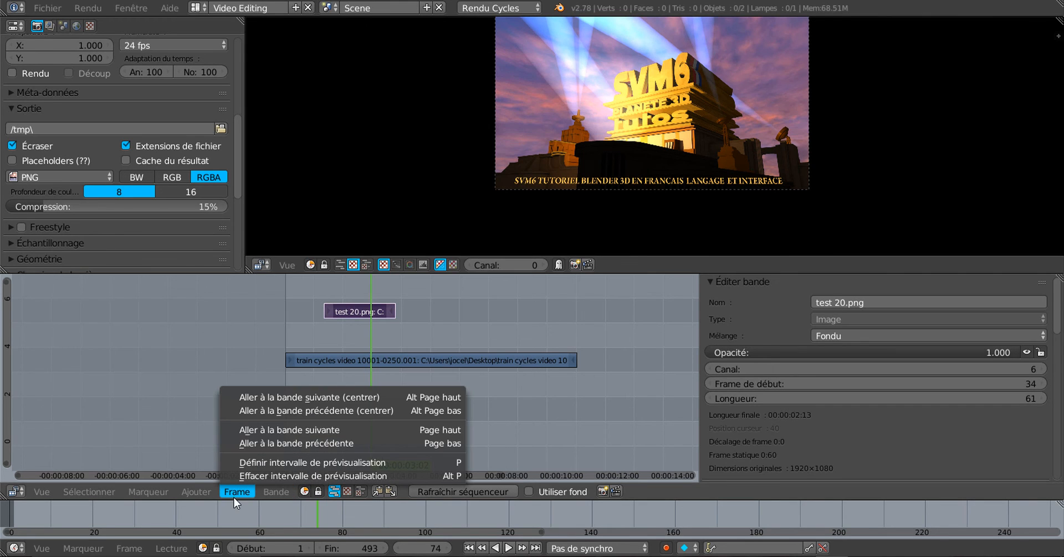
mouse_move(195, 494)
mouse_move(211, 396)
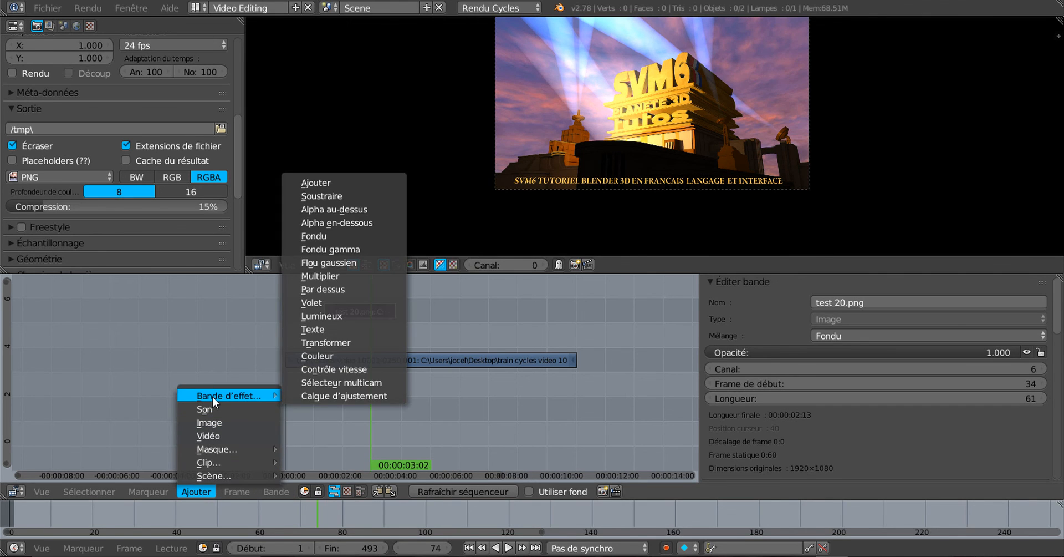
left_click(336, 341)
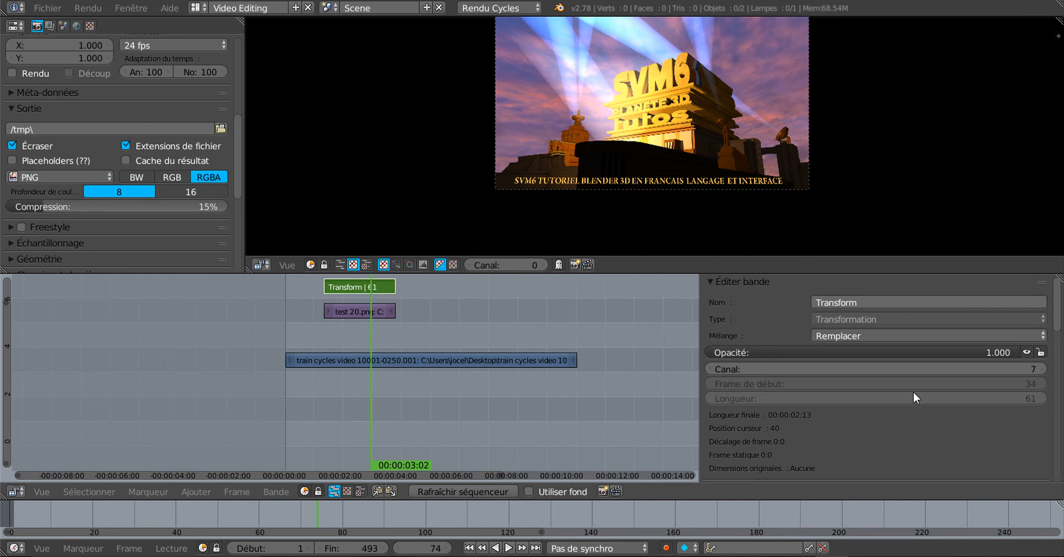
Step: Enable uniform scaling on the Transform strip and set its scale to 0.43
scroll(913, 392, "down", 5)
scroll(913, 392, "down", 6)
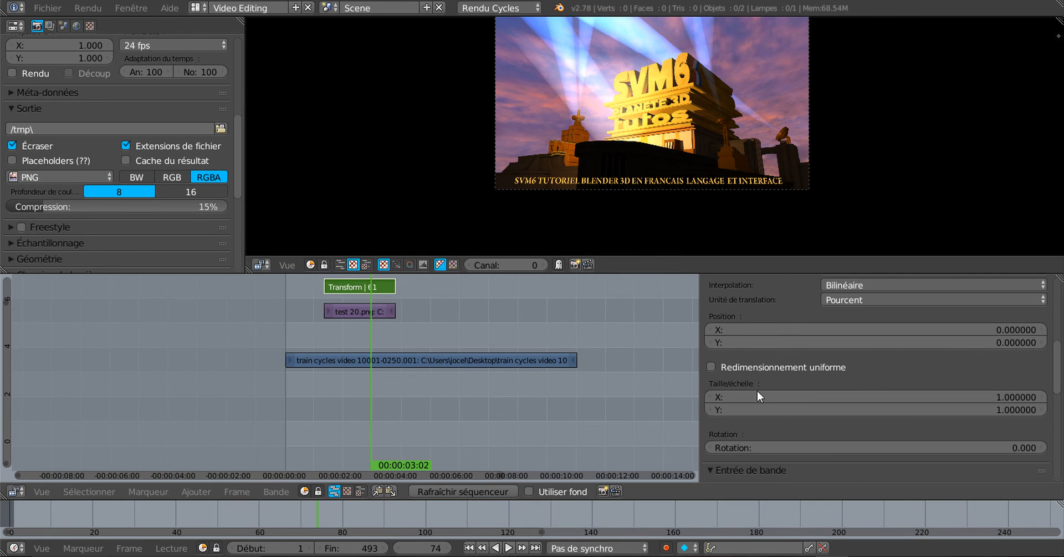
left_click(713, 366)
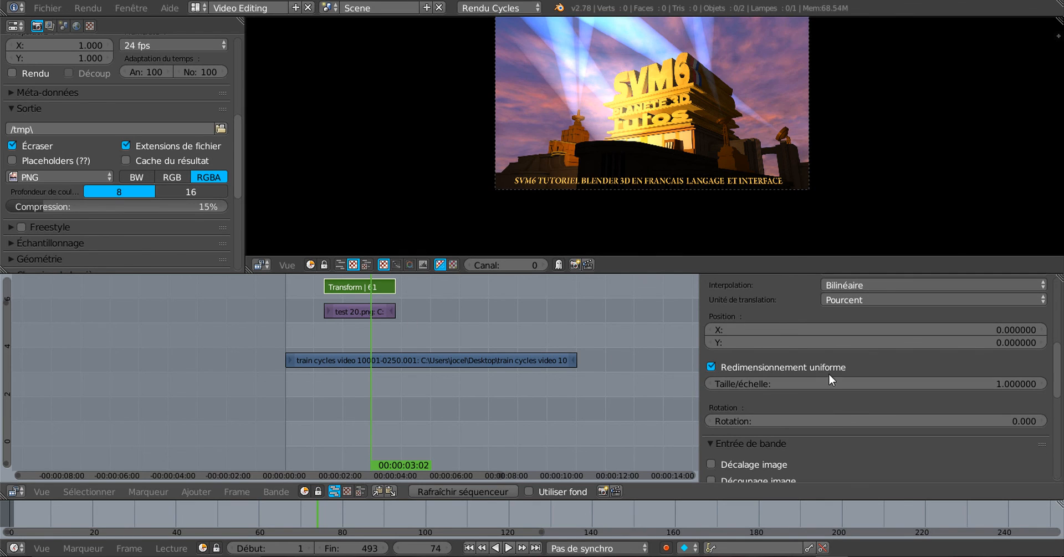
left_click_drag(836, 385, 798, 385)
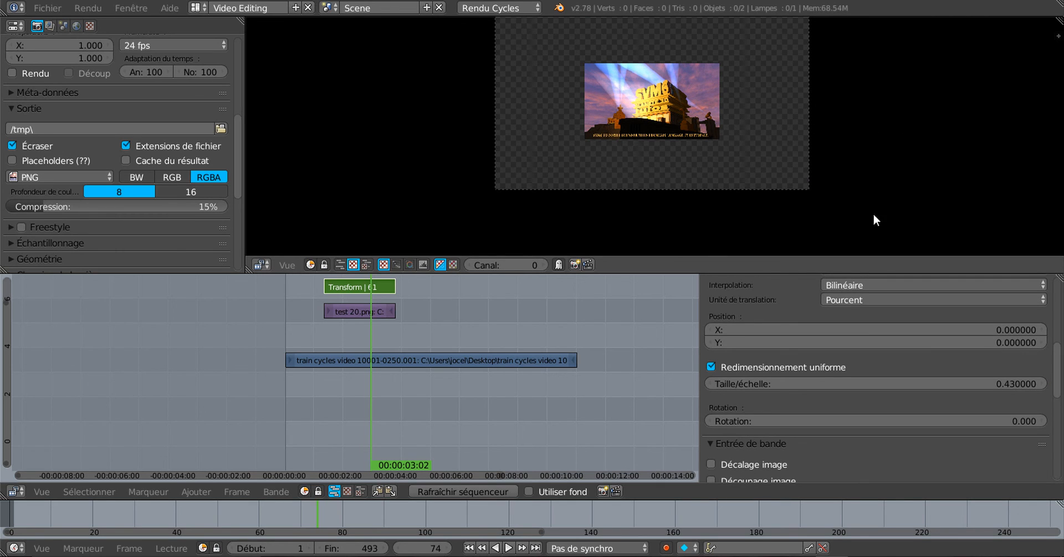
Step: Set the Transform strip's position to X -27.45 and Y -27.9 percent, and move the playhead to frame 58
scroll(690, 122, "up", 1)
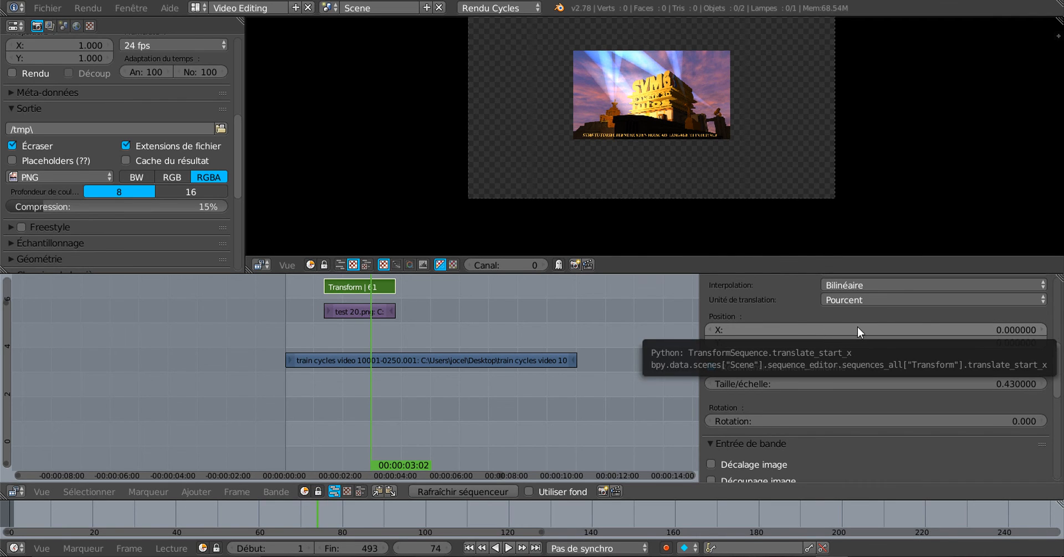
left_click_drag(995, 329, 896, 343)
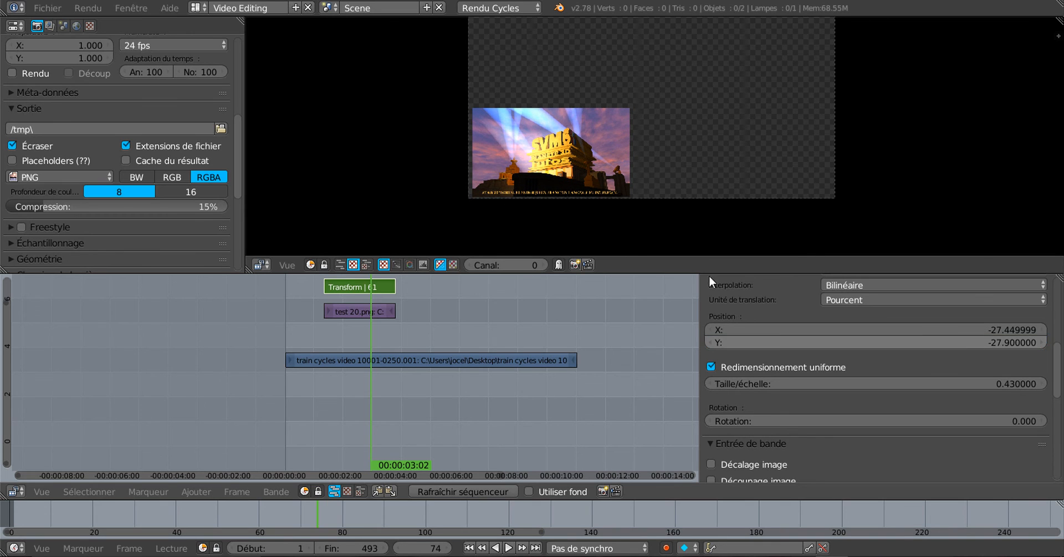
left_click_drag(375, 334, 352, 338)
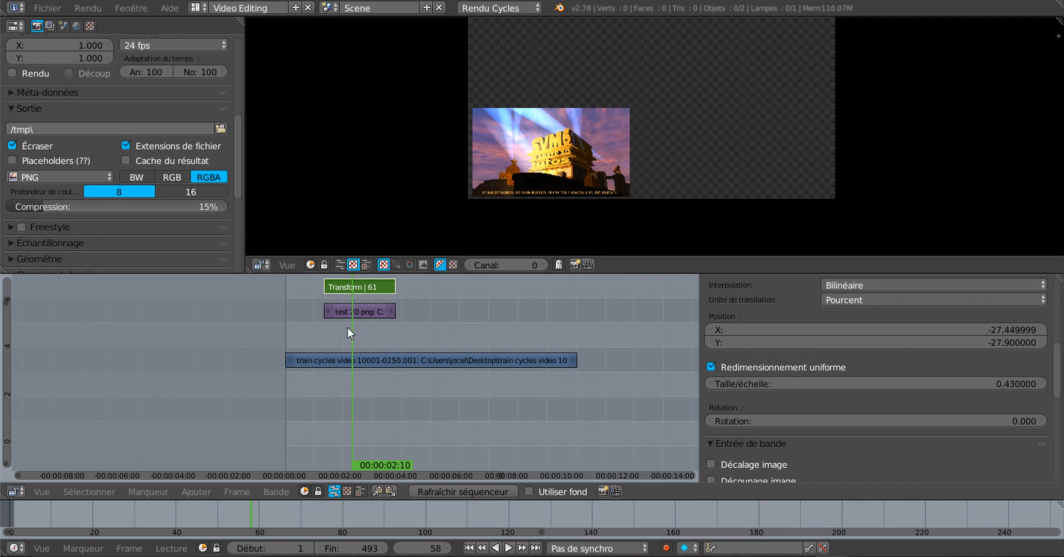
scroll(717, 131, "down", 2)
middle_click_drag(716, 131, 720, 174)
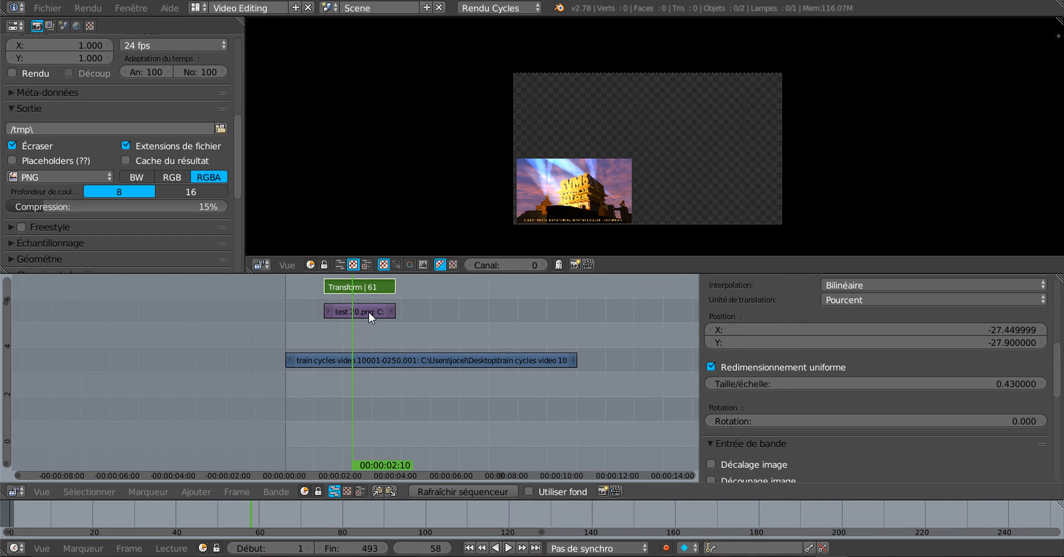
Step: Try the Par dessus blend mode on the Transform strip and switch back to Remplacer
scroll(1049, 313, "up", 6)
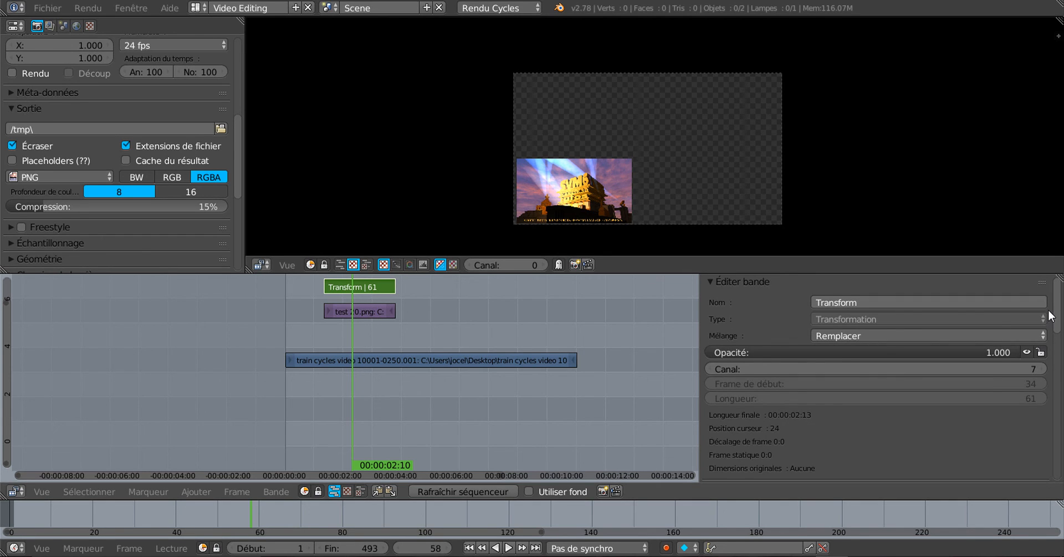
left_click(856, 335)
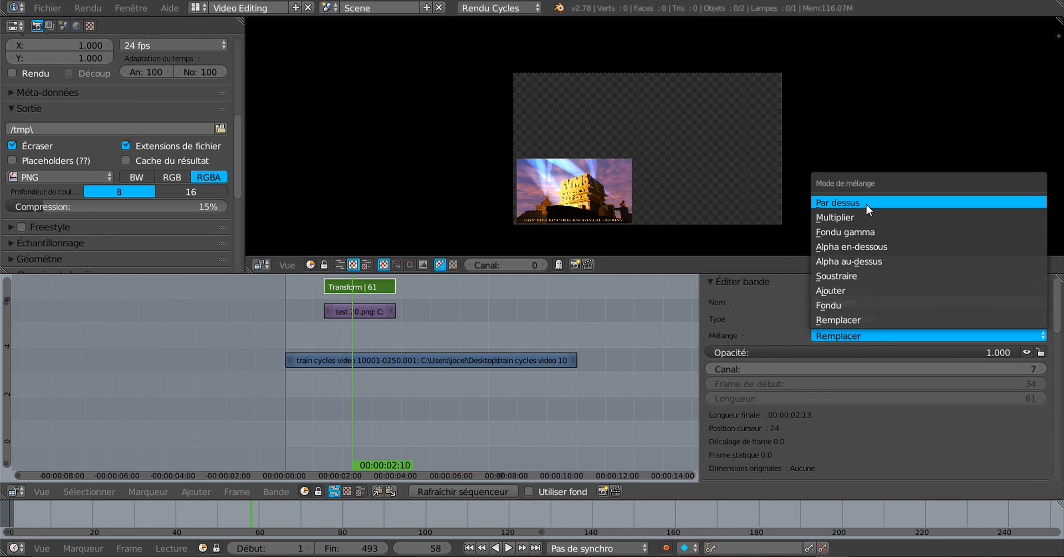
left_click(866, 204)
left_click(856, 335)
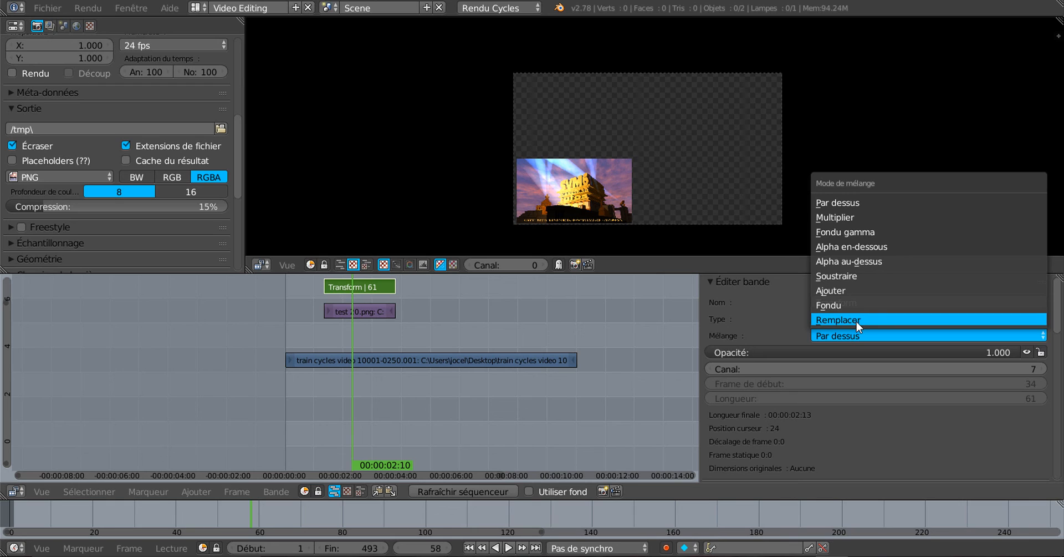
left_click(856, 322)
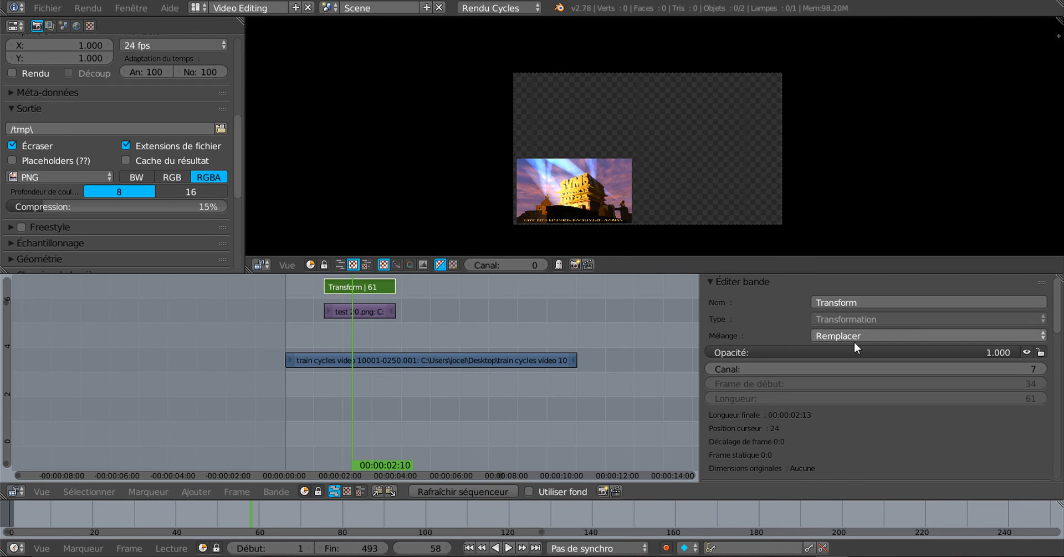
Step: Set the blend mode to Alpha au-dessus on the Transform strip and on the test 20.png strip
left_click(857, 334)
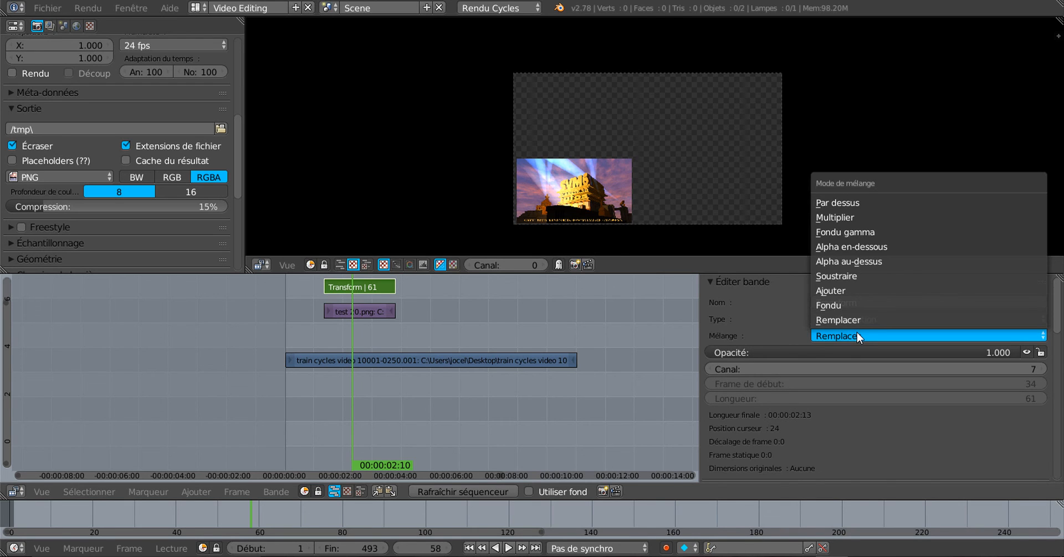
left_click(860, 259)
right_click(362, 311)
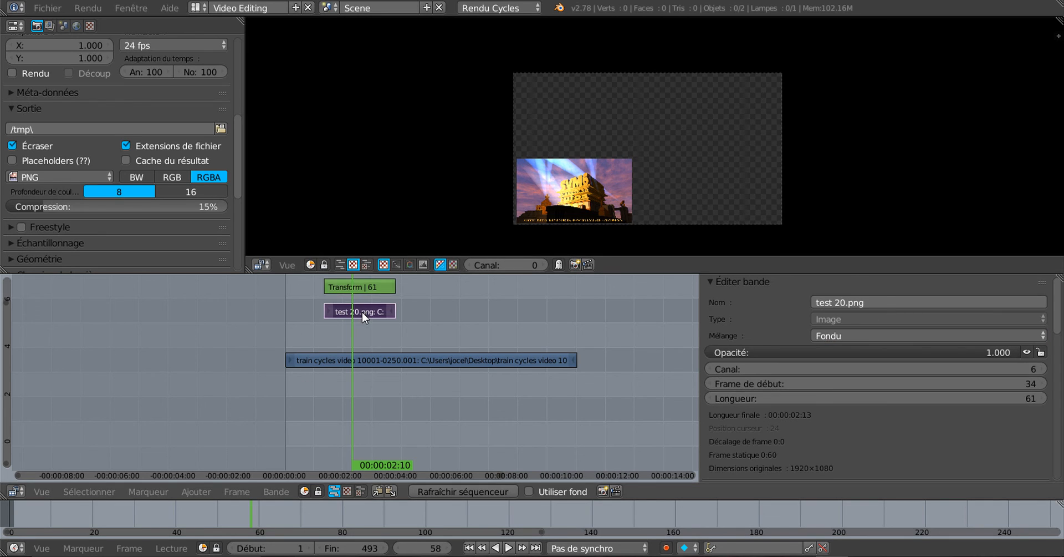
left_click(877, 335)
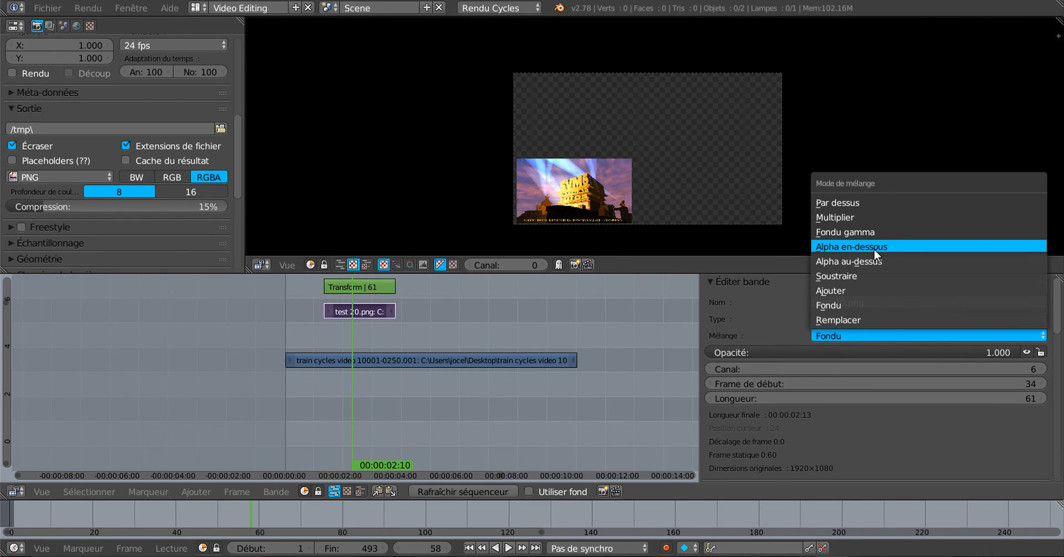
left_click(877, 262)
Step: Try the Ajouter, Par dessus, Multiplier and Fondu gamma blend modes on the test 20.png strip
left_click(855, 338)
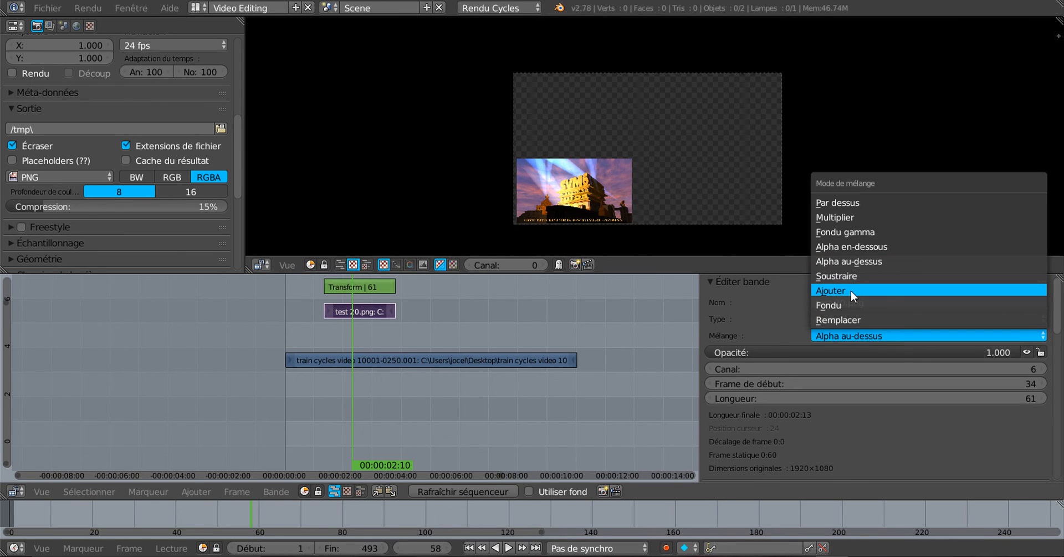
left_click(850, 291)
left_click(850, 331)
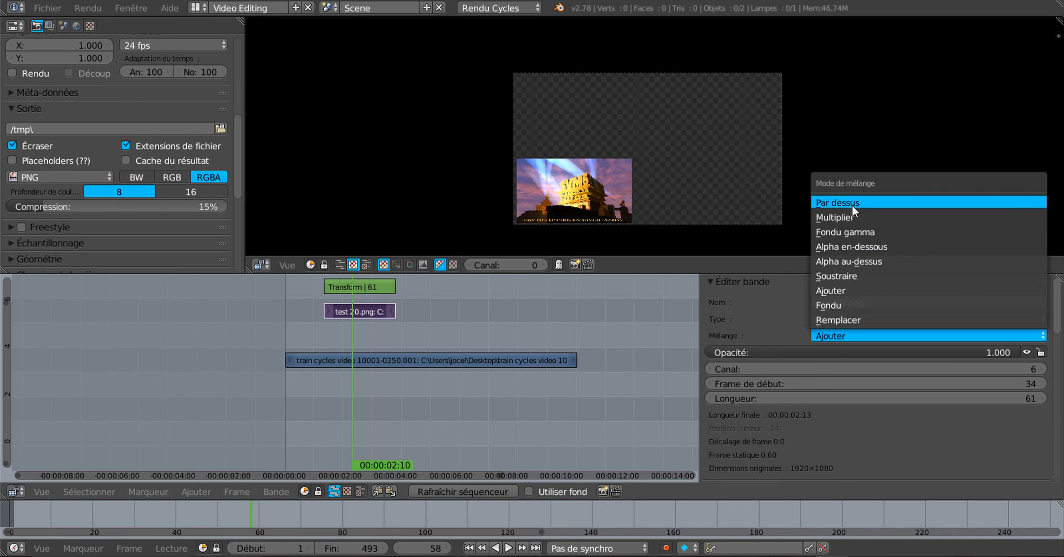
left_click(853, 205)
left_click(851, 334)
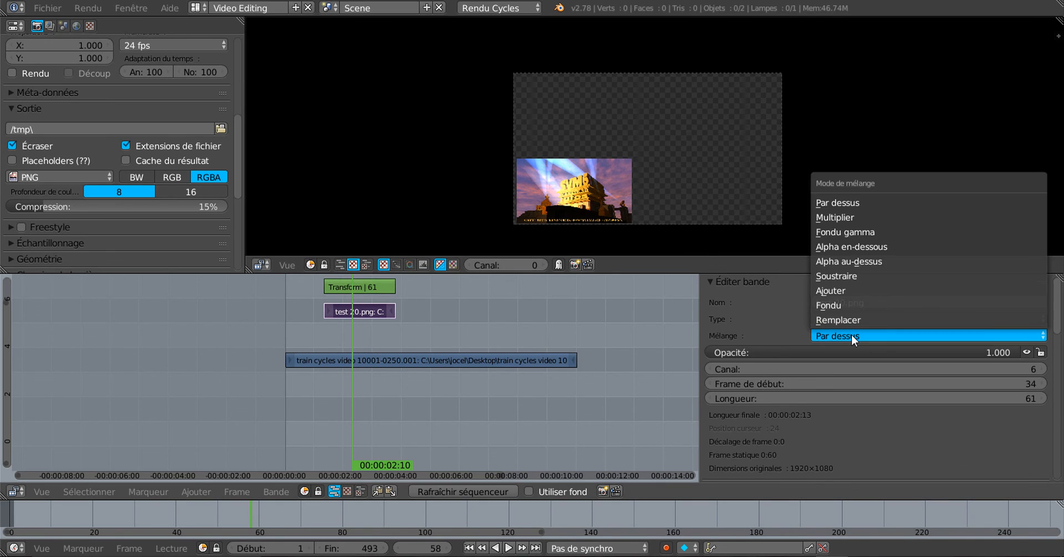
left_click(856, 217)
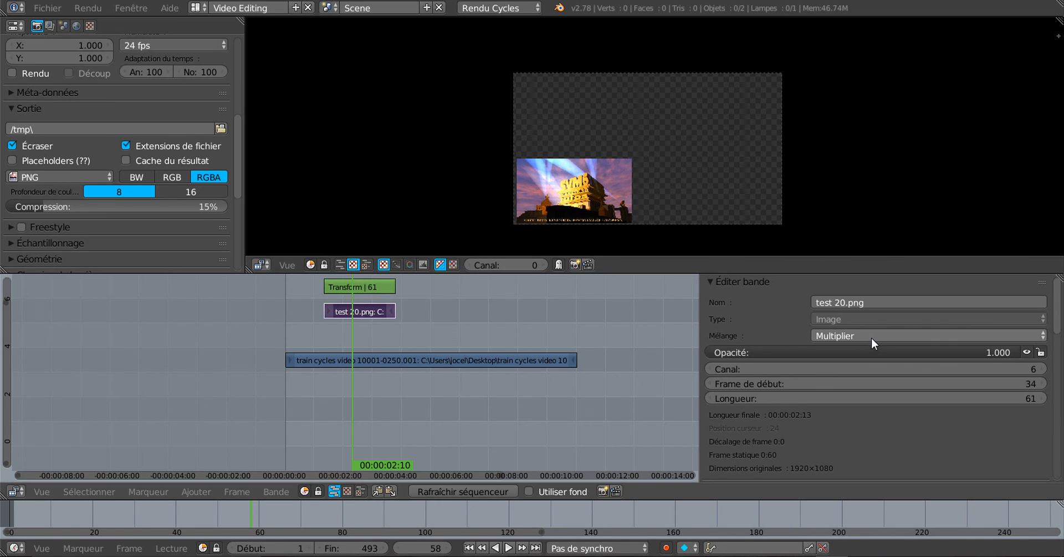
left_click(872, 337)
left_click(864, 232)
Step: Try Alpha en-dessous and Alpha au-dessus on the test 20.png strip, and settle on the Soustraire blend mode
left_click(880, 334)
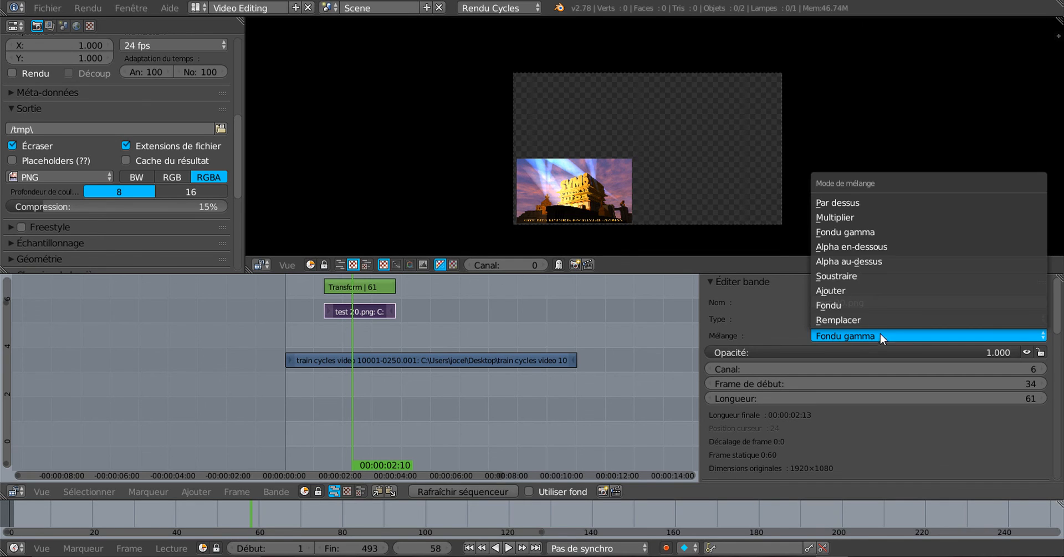
left_click(881, 247)
left_click(889, 338)
left_click(885, 262)
left_click(884, 337)
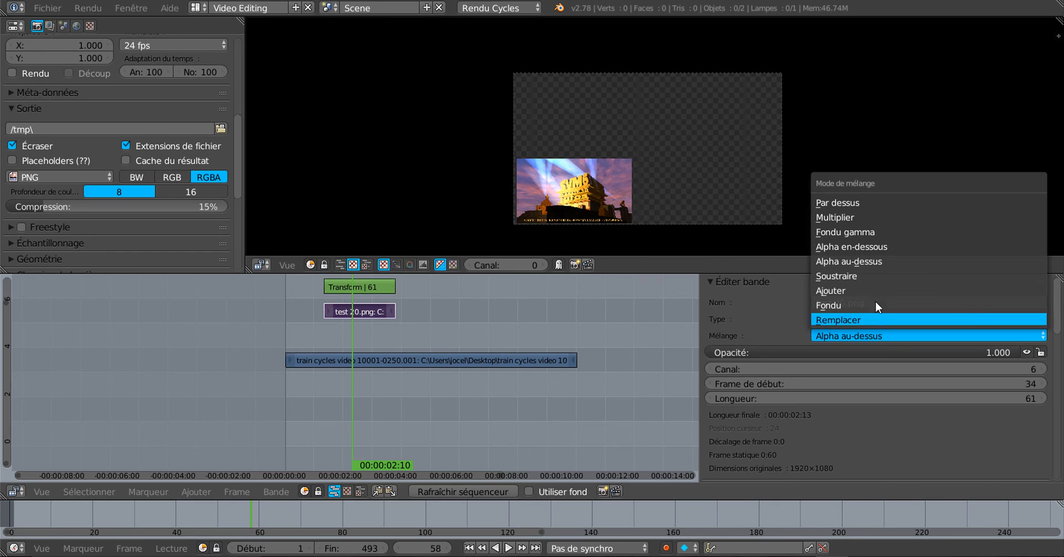
left_click(837, 278)
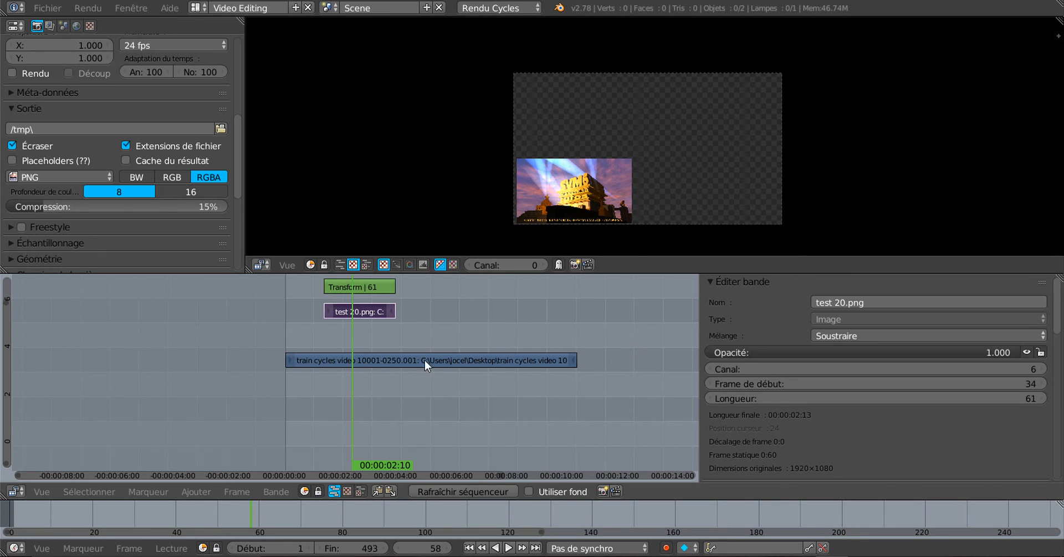
Step: Try the Remplacer, Fondu and Soustraire blend modes on the Transform strip
right_click(364, 288)
left_click(919, 336)
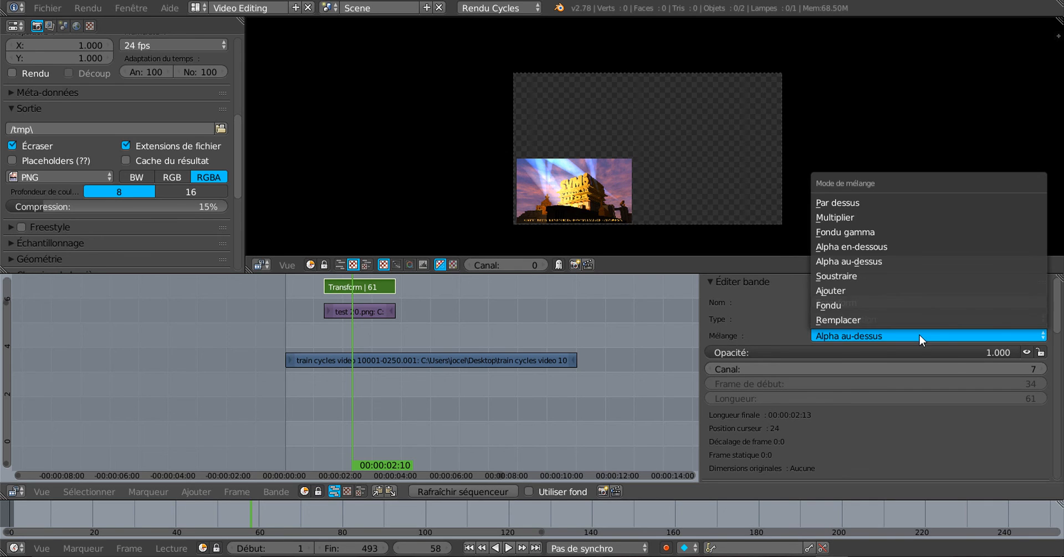
left_click(840, 320)
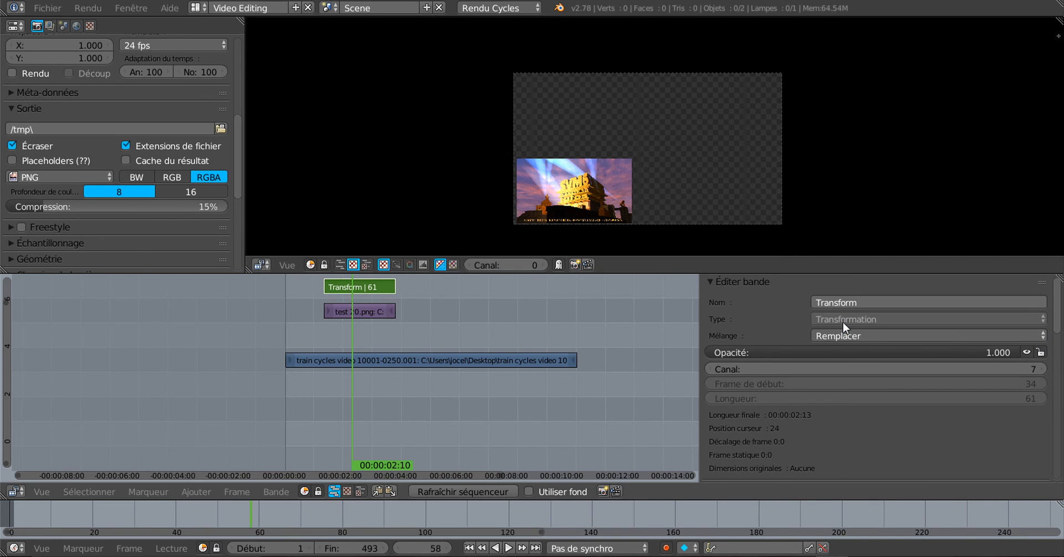
left_click(845, 336)
left_click(845, 305)
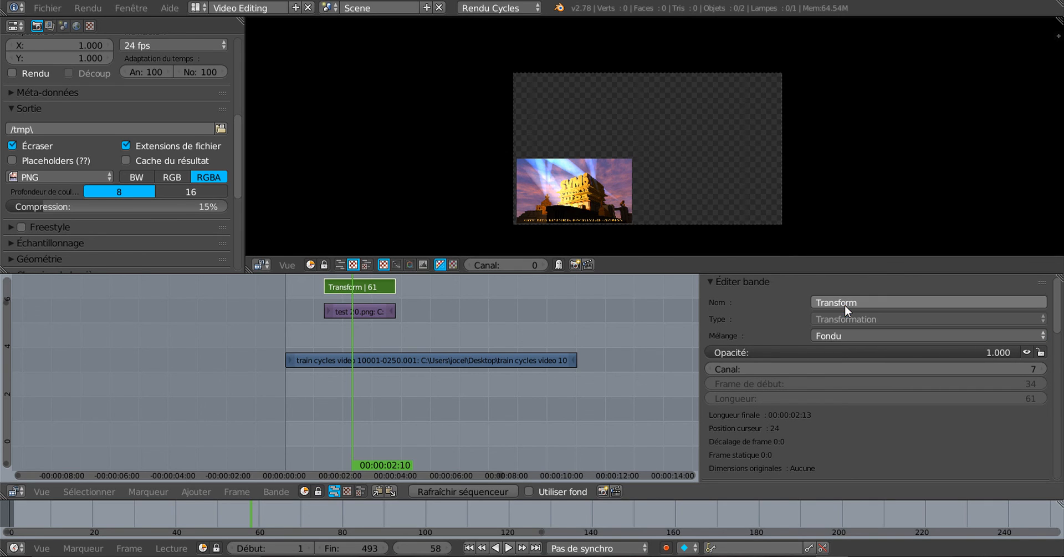
left_click(842, 334)
left_click(849, 276)
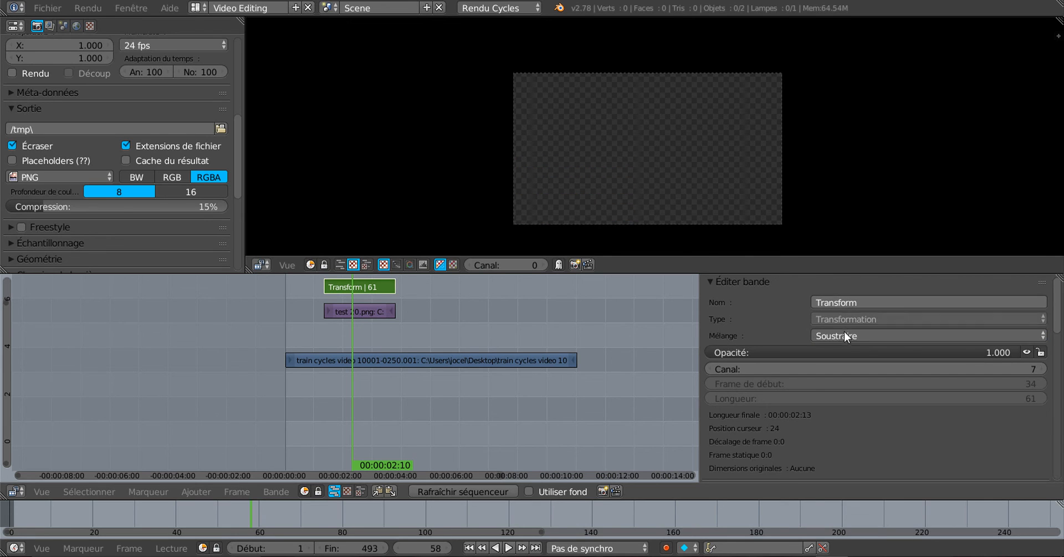
Step: Try the Alpha au-dessus, Alpha en-dessous, Fondu gamma, Multiplier and Par dessus blend modes on the Transform strip
left_click(843, 332)
left_click(853, 261)
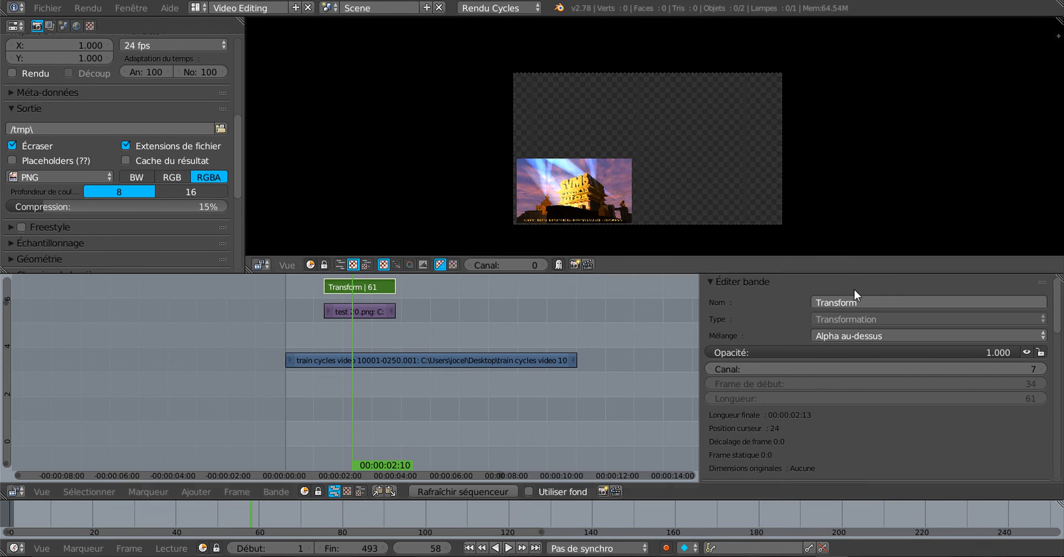
left_click(846, 334)
left_click(856, 246)
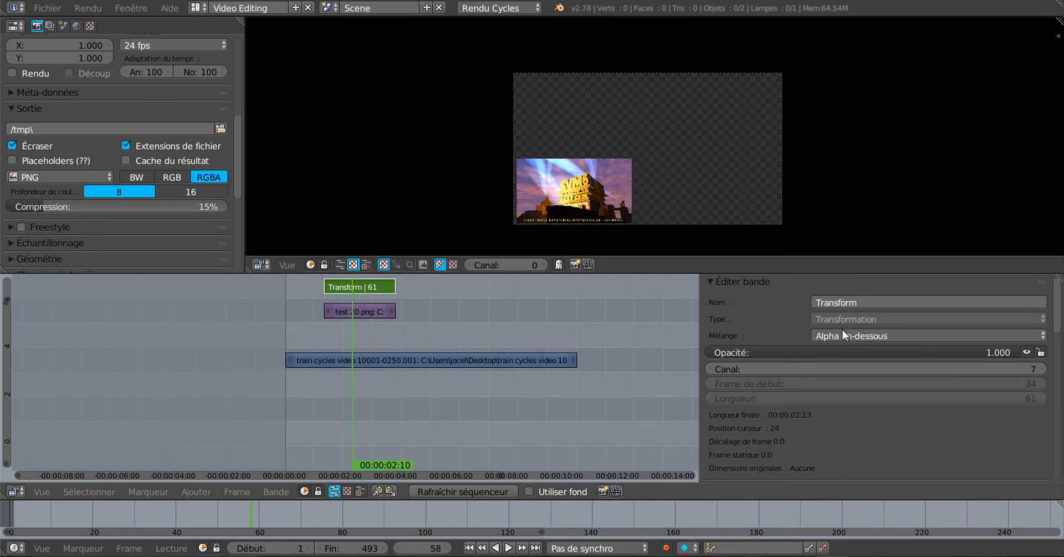
left_click(842, 333)
left_click(856, 231)
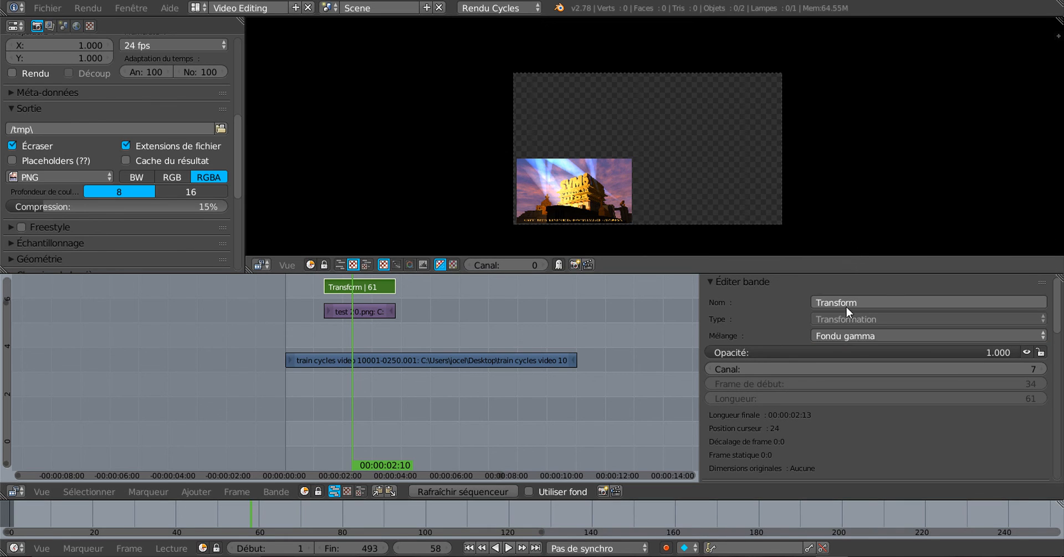
left_click(842, 332)
left_click(848, 218)
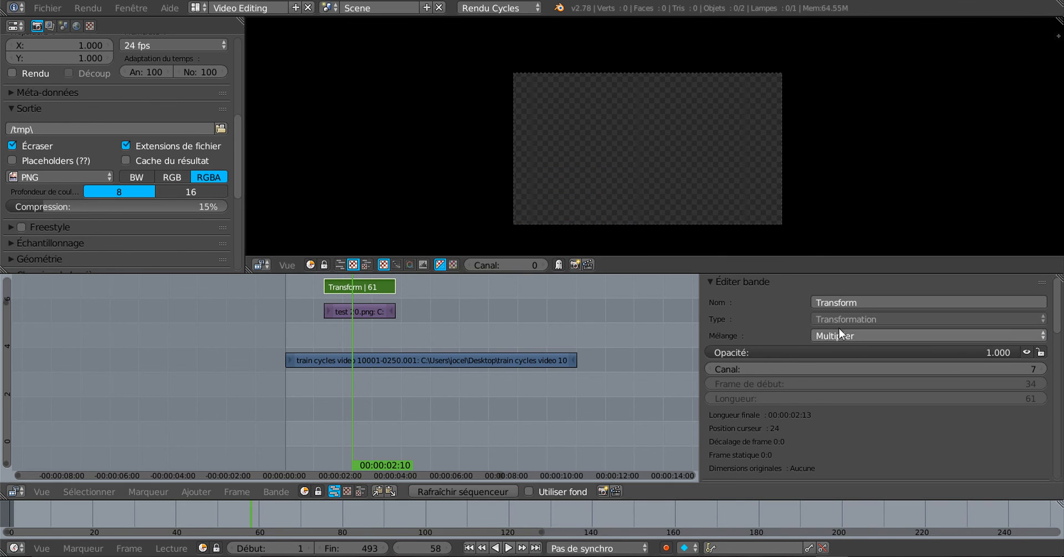
left_click(840, 330)
left_click(851, 200)
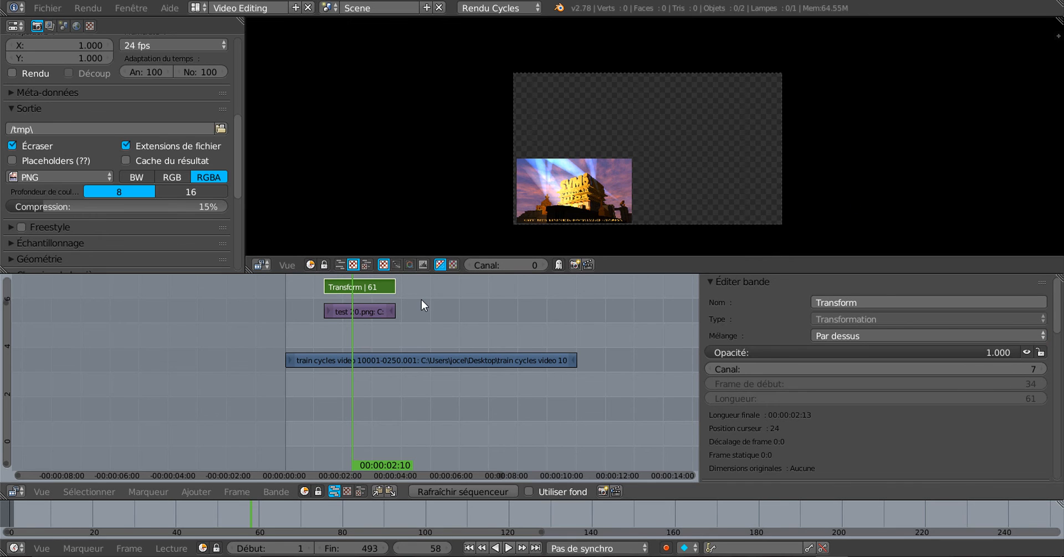
Step: Play back the sequence briefly within the Transform strip and stop at frame 56
scroll(366, 334, "up", 4)
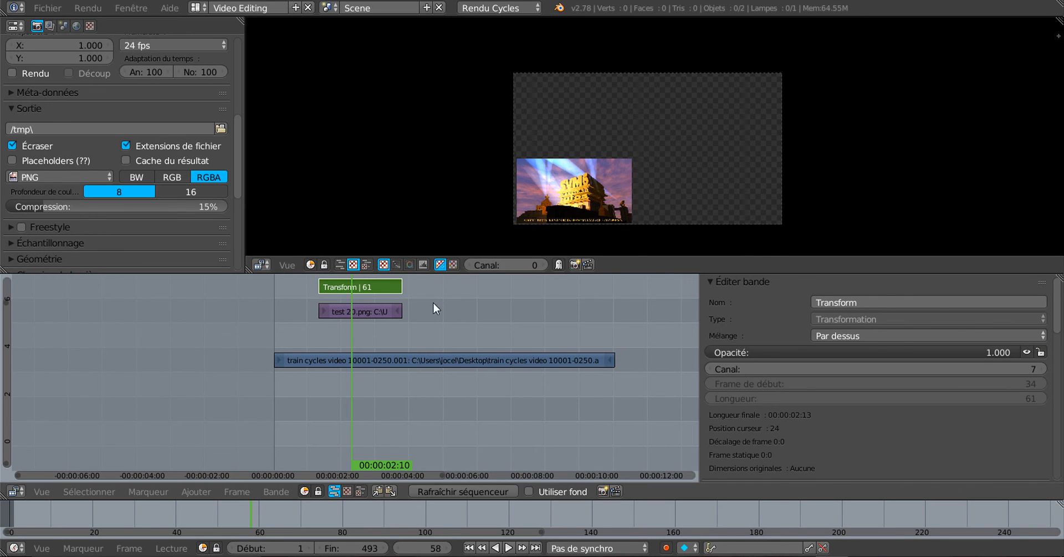
key("alt+a")
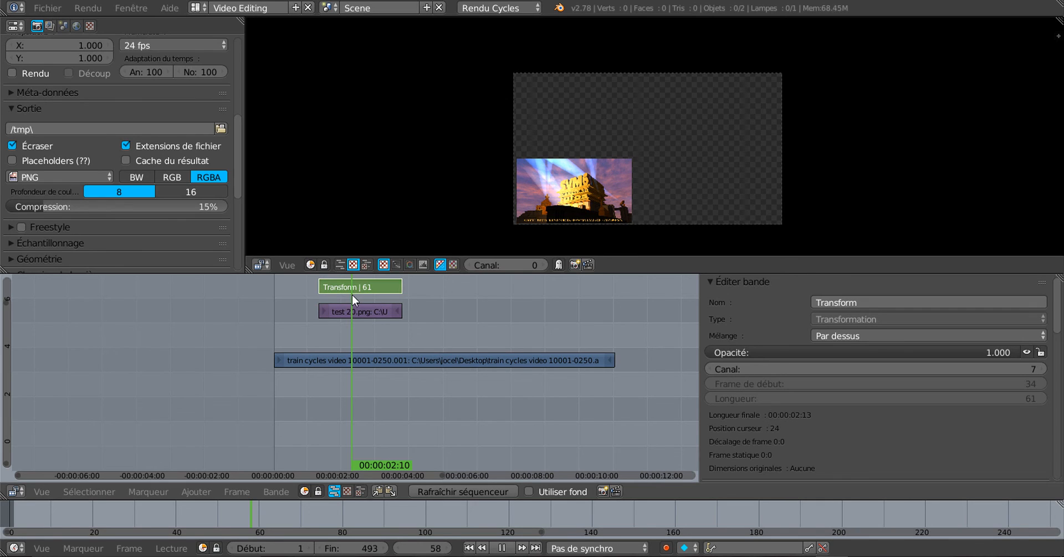
left_click(347, 295)
key("alt+a")
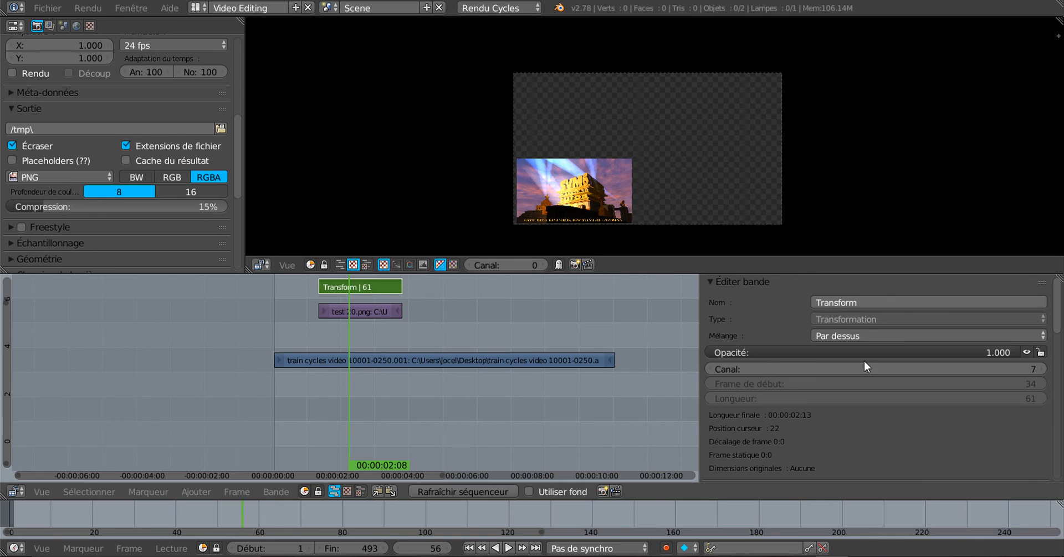
Step: Set the Transform strip's blend mode to Alpha au-dessus
scroll(1059, 331, "down", 2)
scroll(1057, 321, "up", 2)
left_click(904, 336)
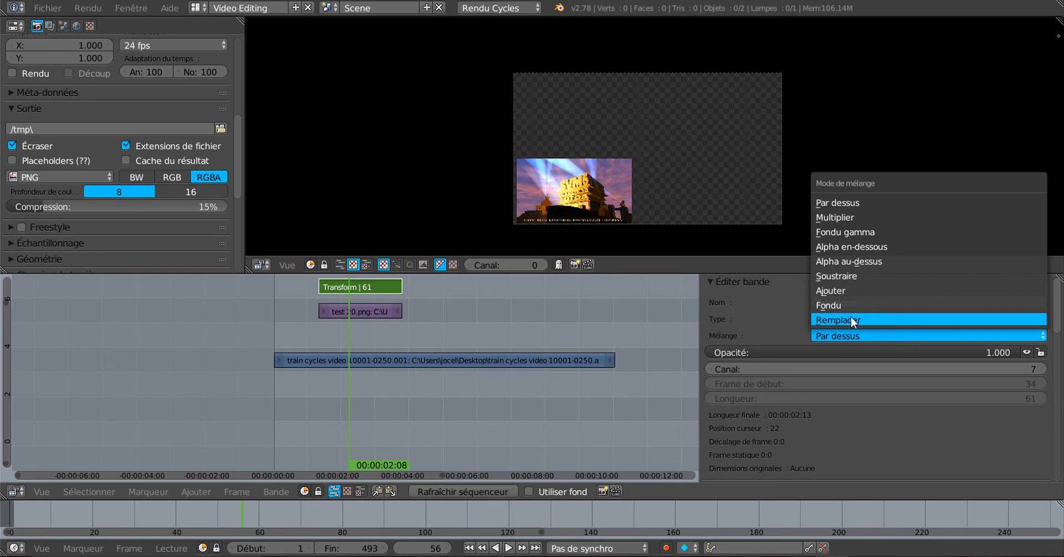
left_click(853, 261)
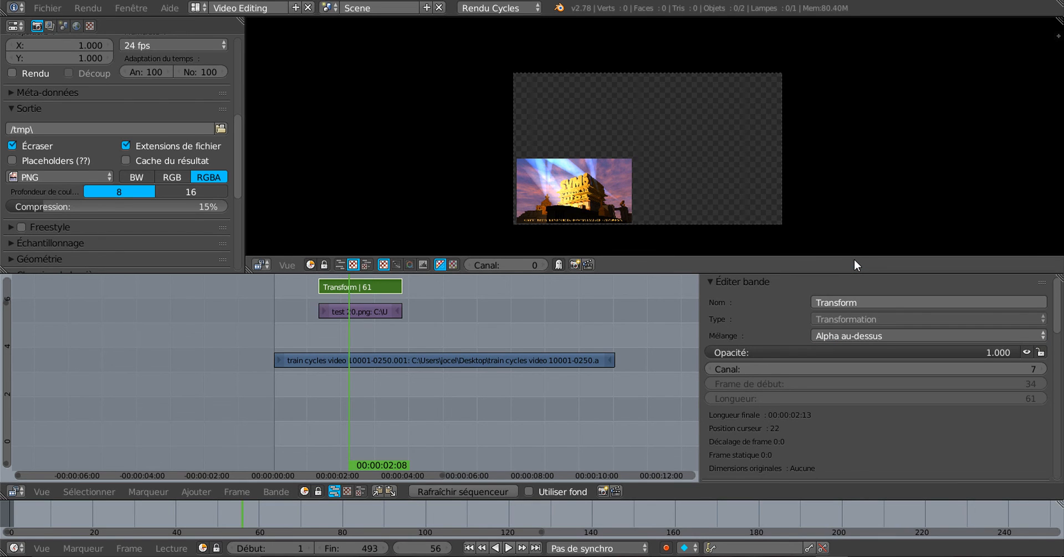
Step: Move the playhead to frame 76 and set the train cycles video strip's blend mode to Par dessus
left_click(425, 361)
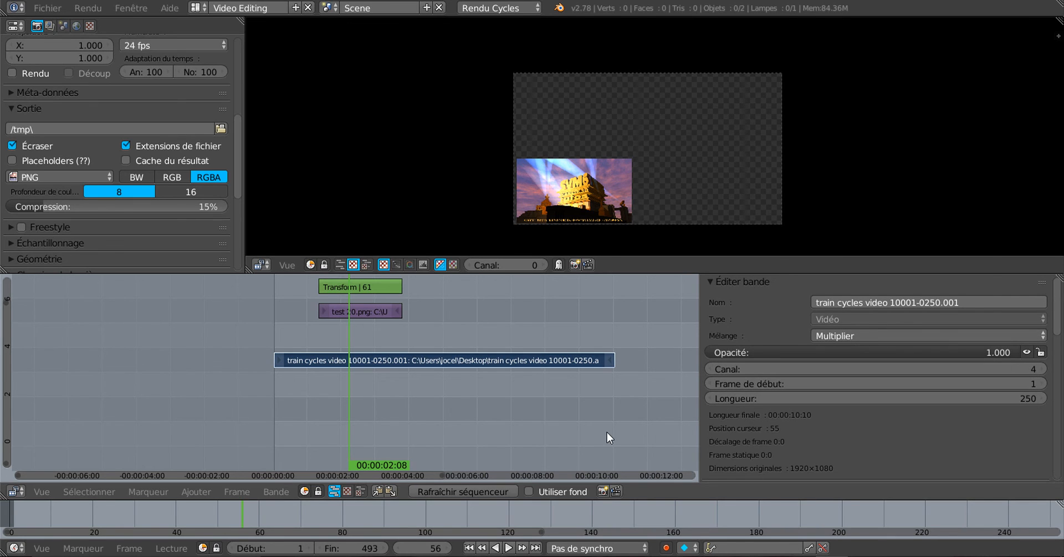
key("ctrl+z")
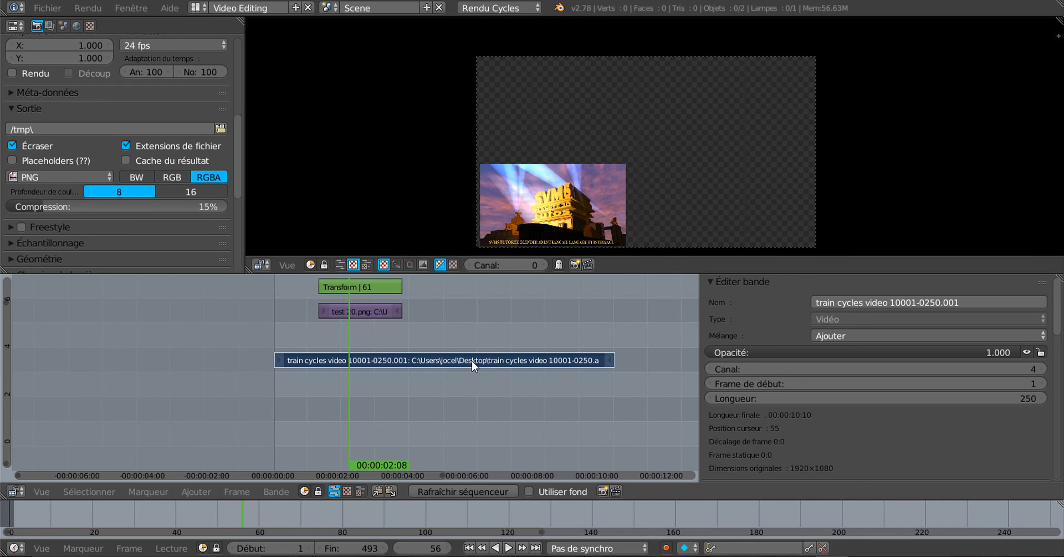
left_click(376, 308)
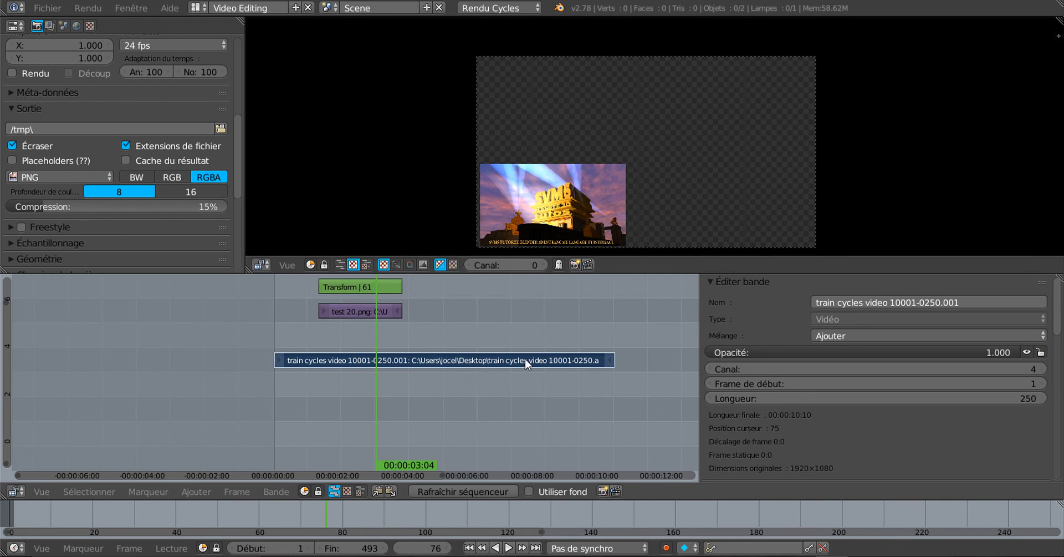
left_click(894, 336)
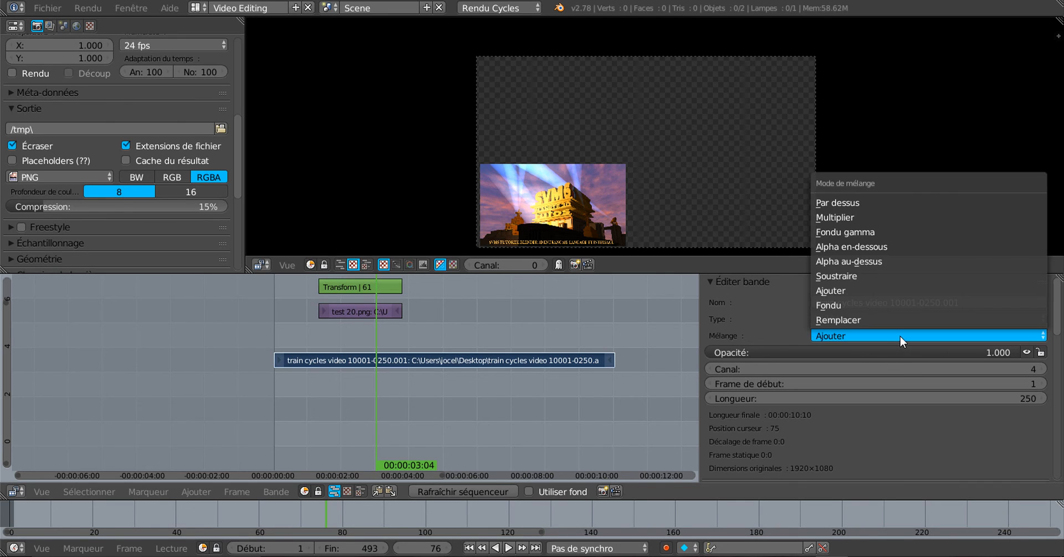
left_click(883, 202)
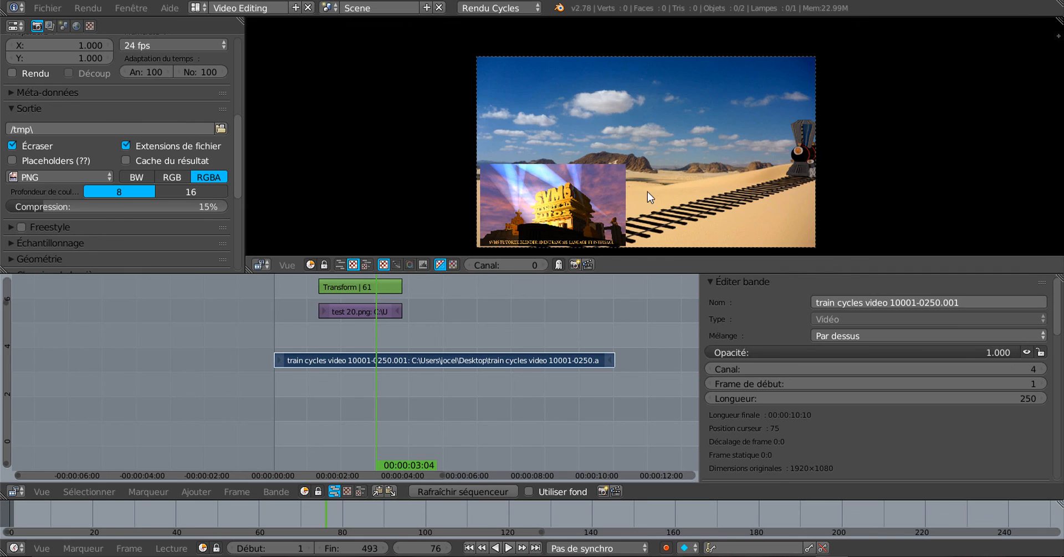
Step: Scrub and play through the sequence to check the image overlay on the train video, stopping at frame 52
scroll(616, 190, "up", 2)
scroll(603, 184, "down", 1)
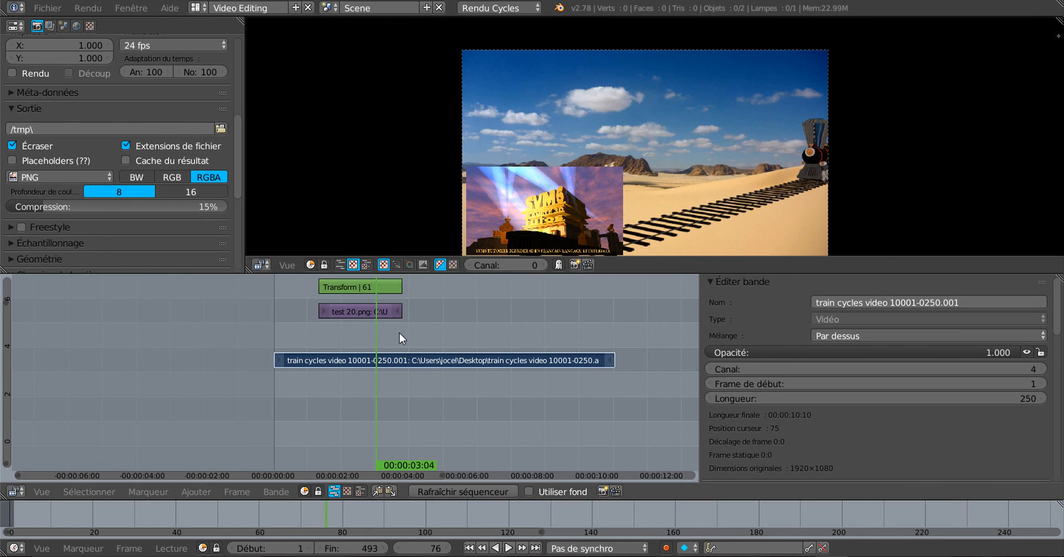
left_click_drag(365, 340, 394, 336)
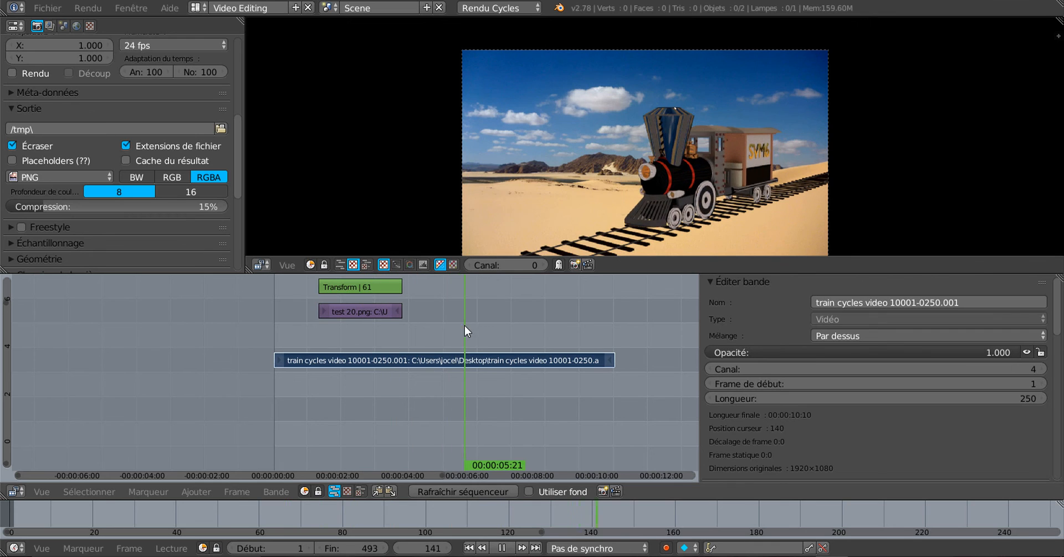
left_click_drag(338, 335, 344, 336)
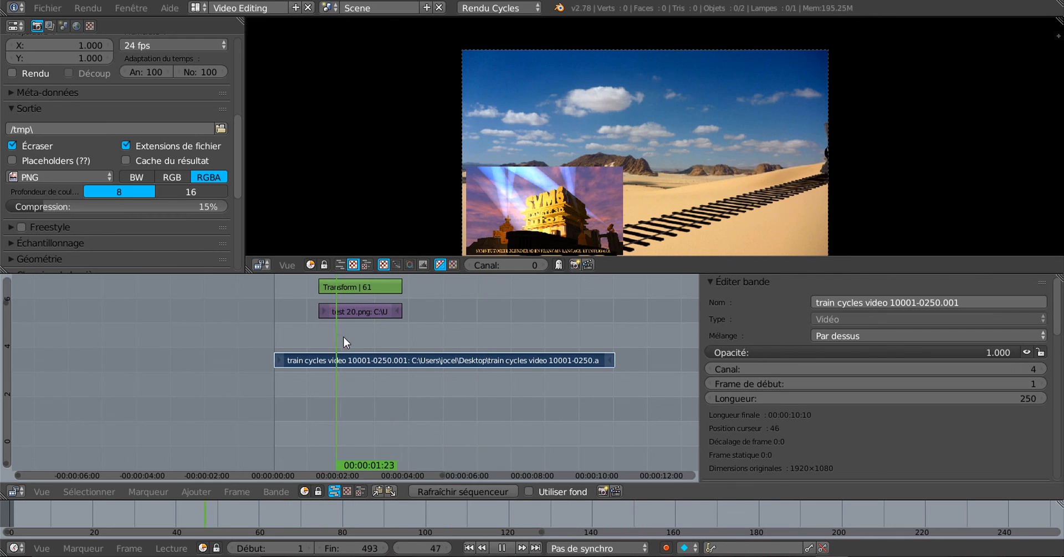
key("alt+a")
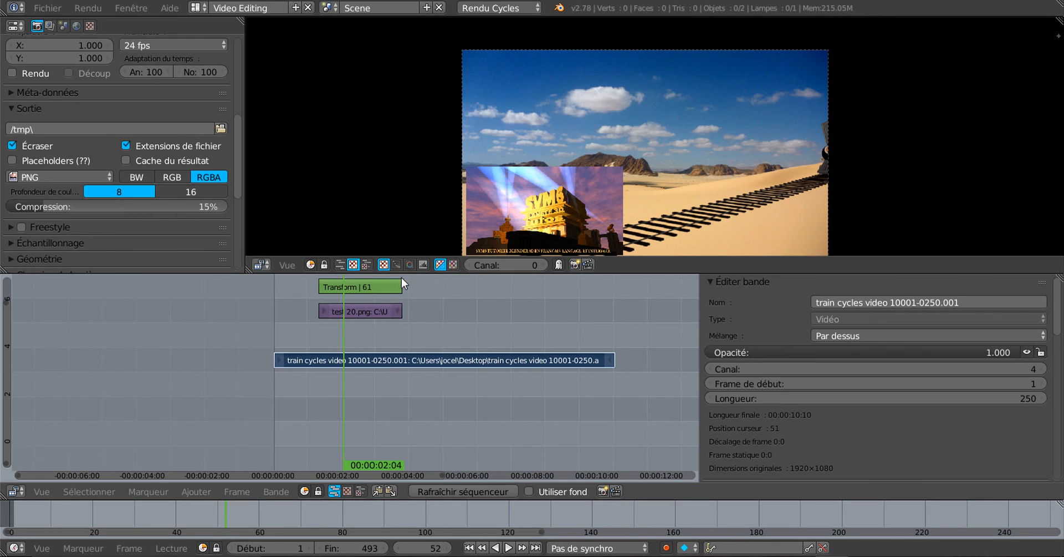
Step: Extend the end of the test 20.png strip to frame 191 and play back the overlay over the train video
right_click_drag(398, 311, 533, 308)
key("alt+a")
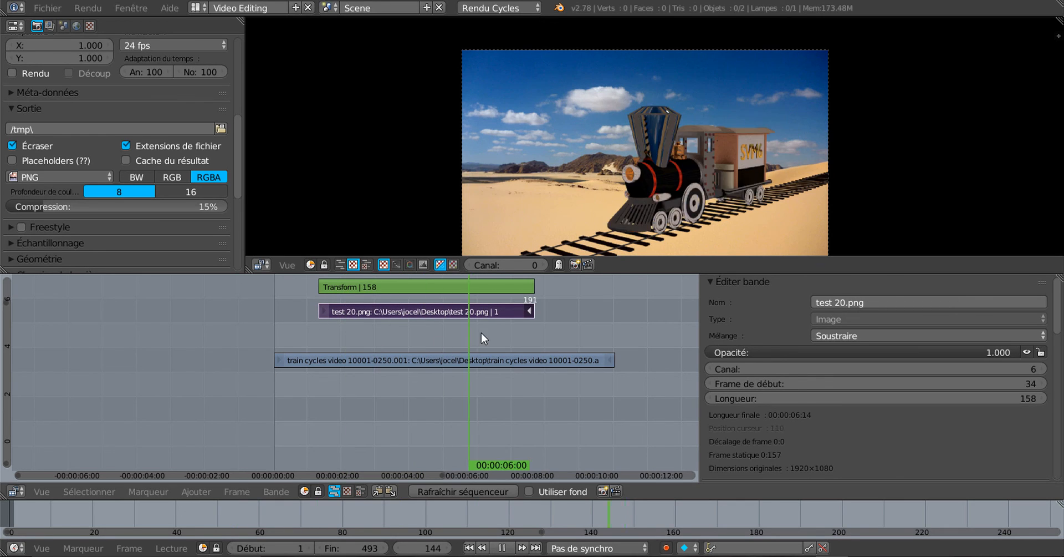
left_click(330, 334)
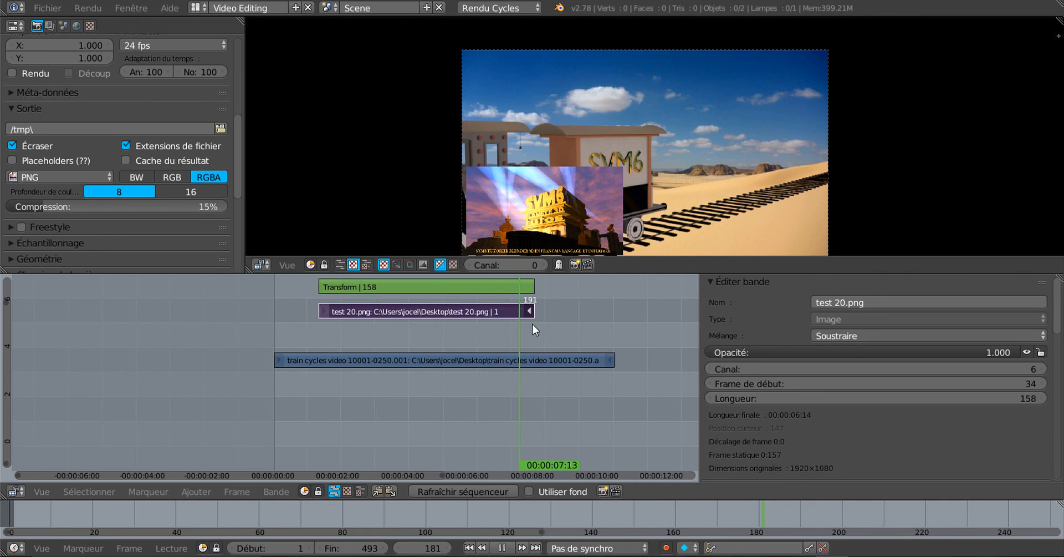
Step: Scrub and play back the image overlay on the train video, stopping at frame 56
left_click_drag(444, 327, 414, 330)
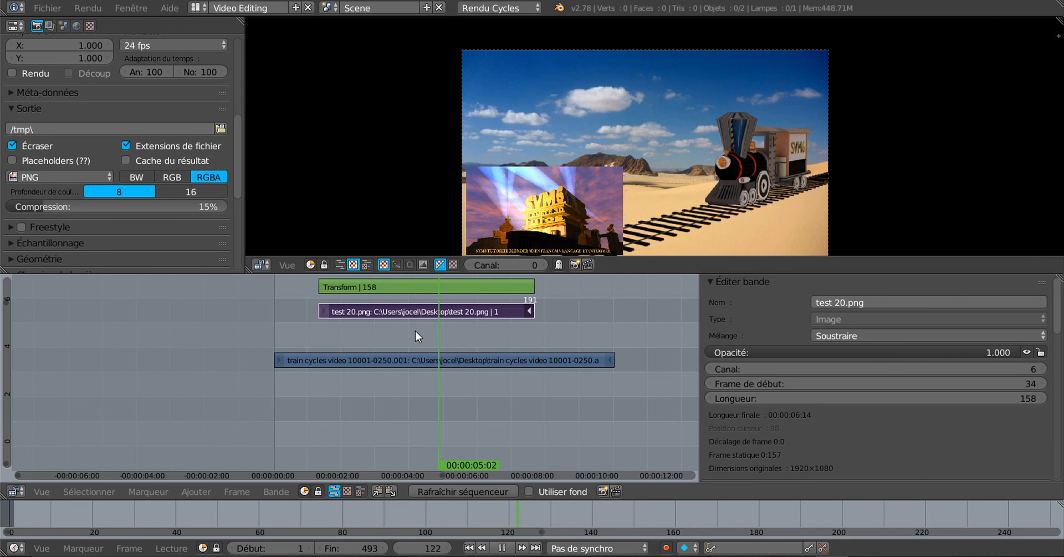
key("alt+a")
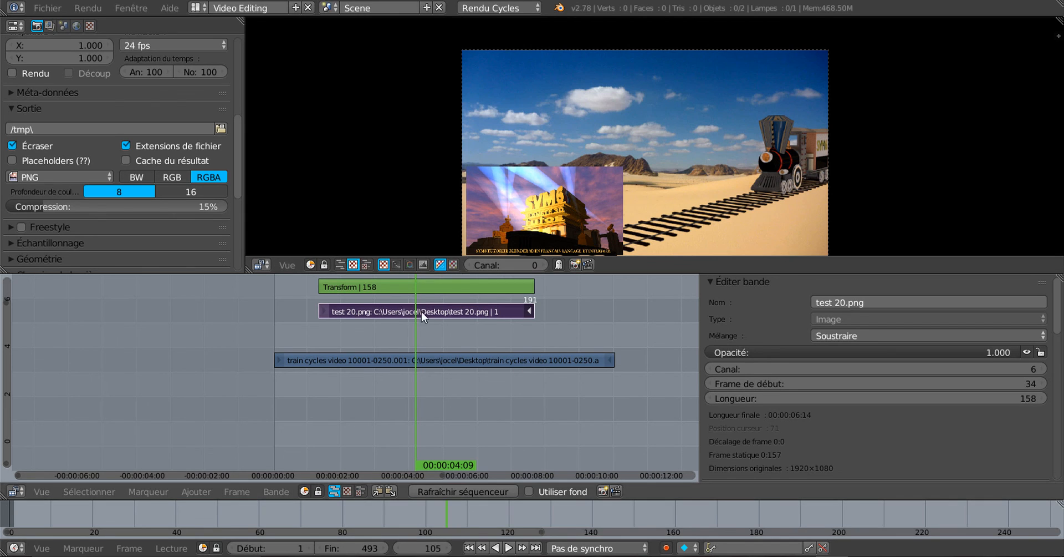
left_click_drag(415, 325, 348, 344)
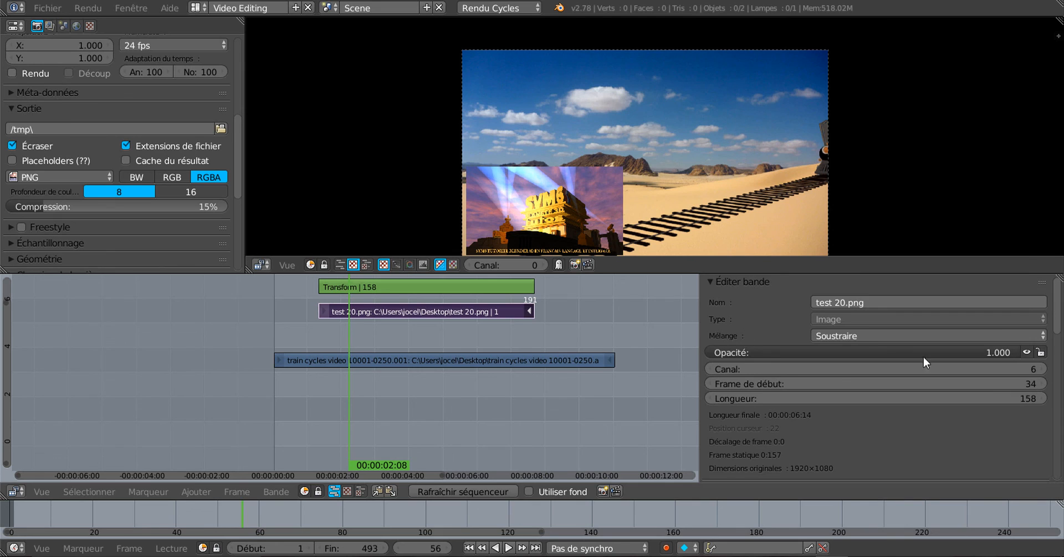
left_click_drag(1058, 347, 1063, 295)
left_click(196, 490)
mouse_move(225, 394)
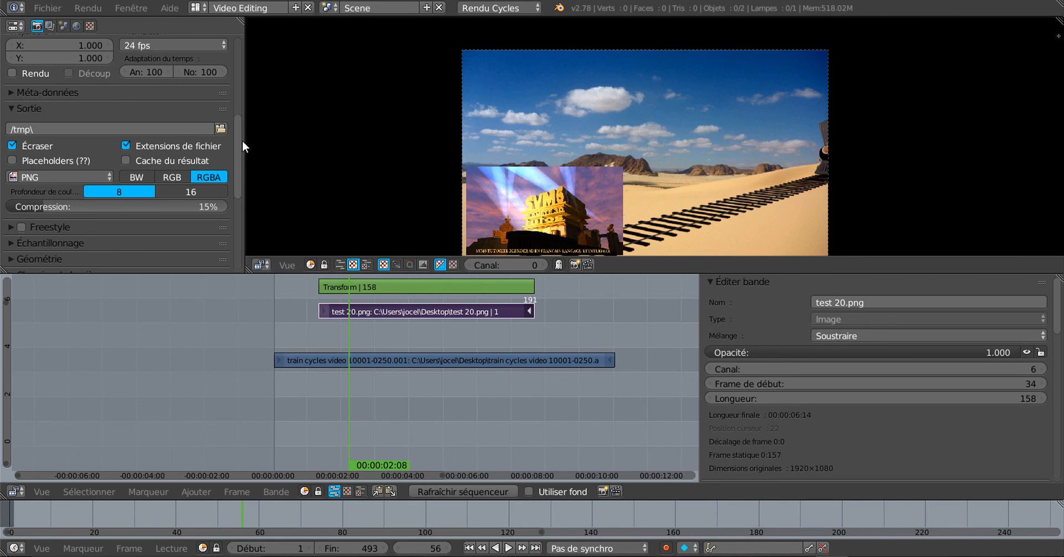
Step: Widen the render properties editor and set the render resolution scale to 100%
left_click_drag(244, 143, 281, 226)
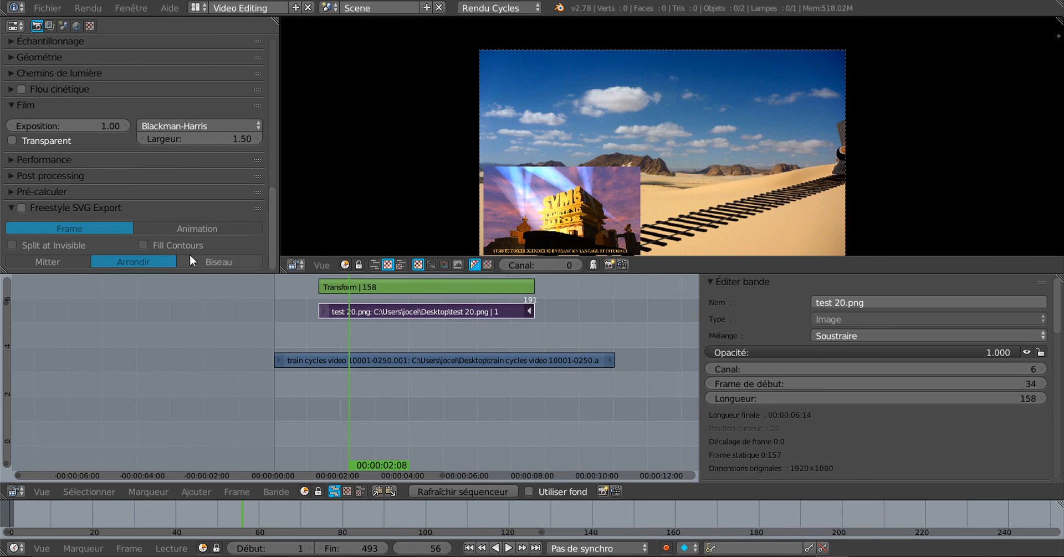
scroll(191, 232, "up", 7)
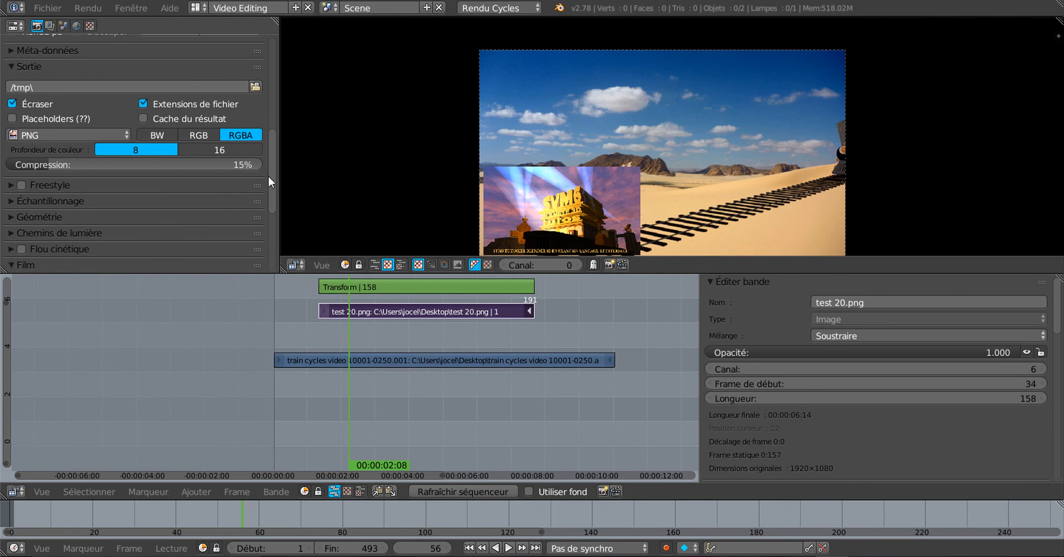
left_click_drag(275, 169, 278, 238)
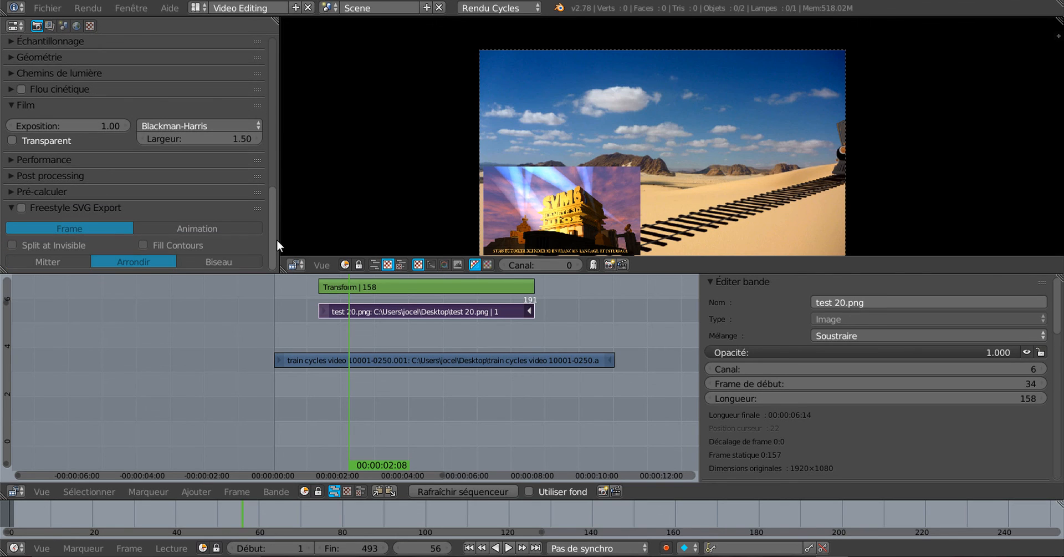
scroll(71, 175, "up", 2)
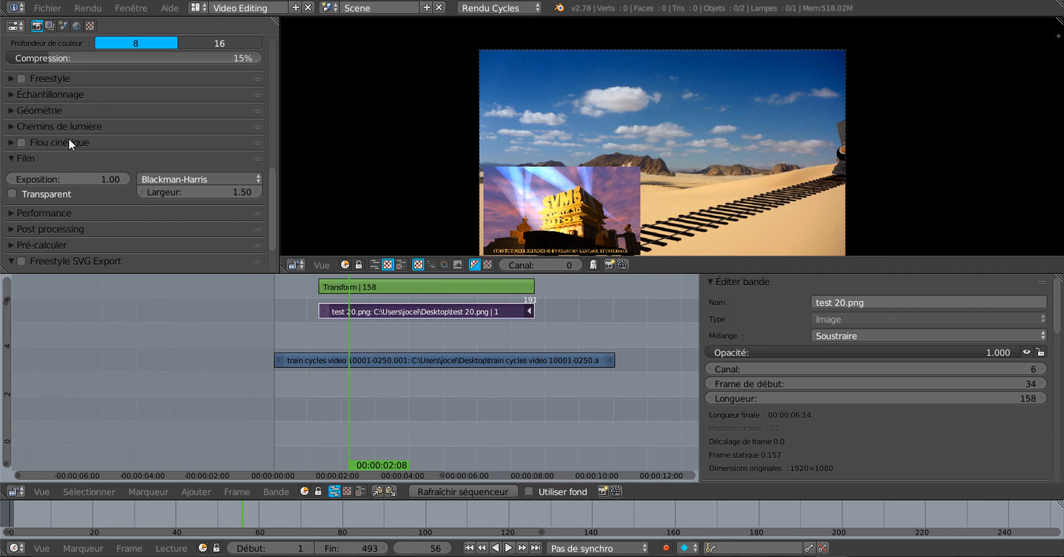
scroll(61, 154, "down", 2)
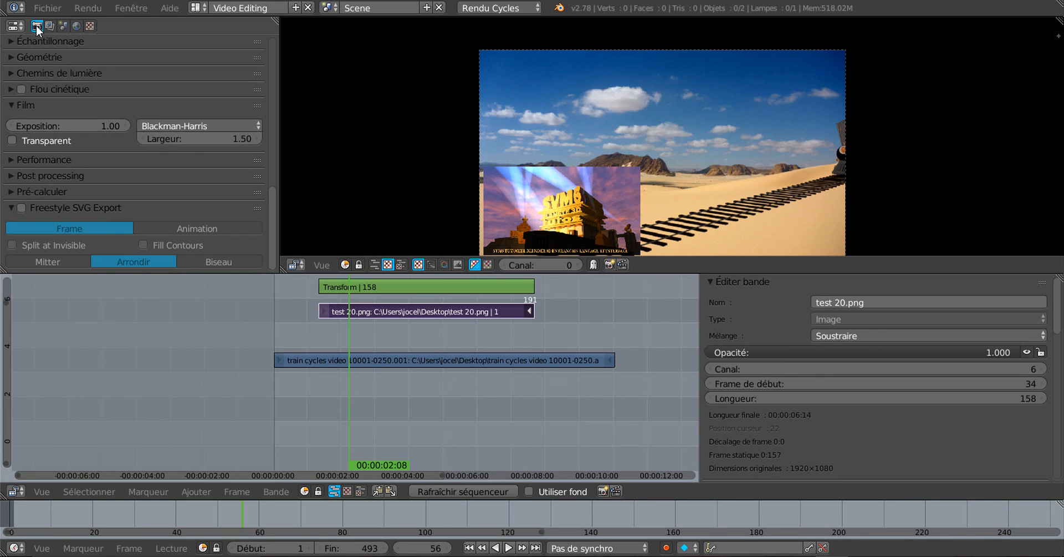
scroll(30, 52, "up", 5)
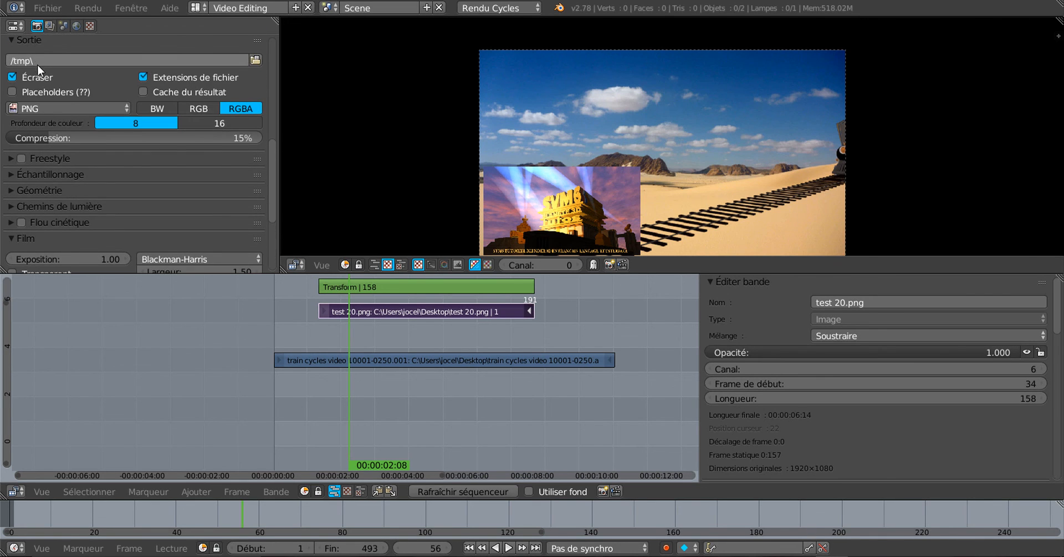
scroll(39, 69, "up", 2)
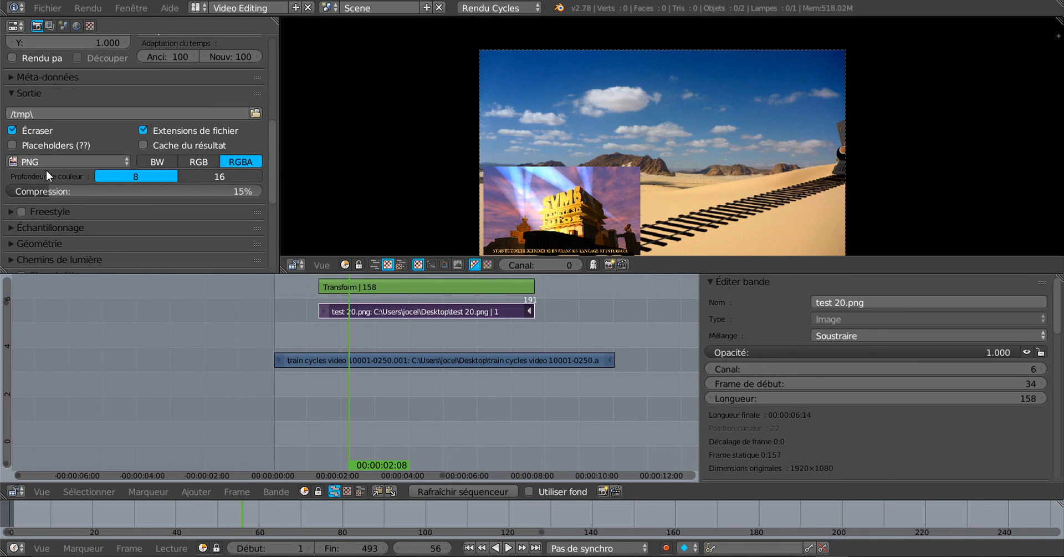
scroll(56, 95, "up", 2)
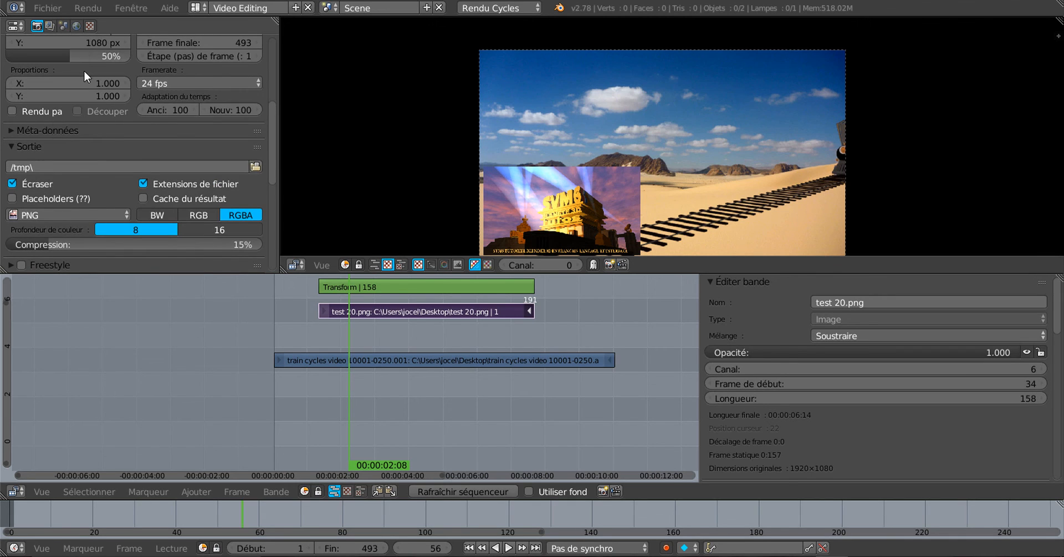
scroll(84, 70, "up", 1)
mouse_move(273, 161)
left_mouse_down()
mouse_move(275, 142)
mouse_move(274, 160)
left_mouse_up()
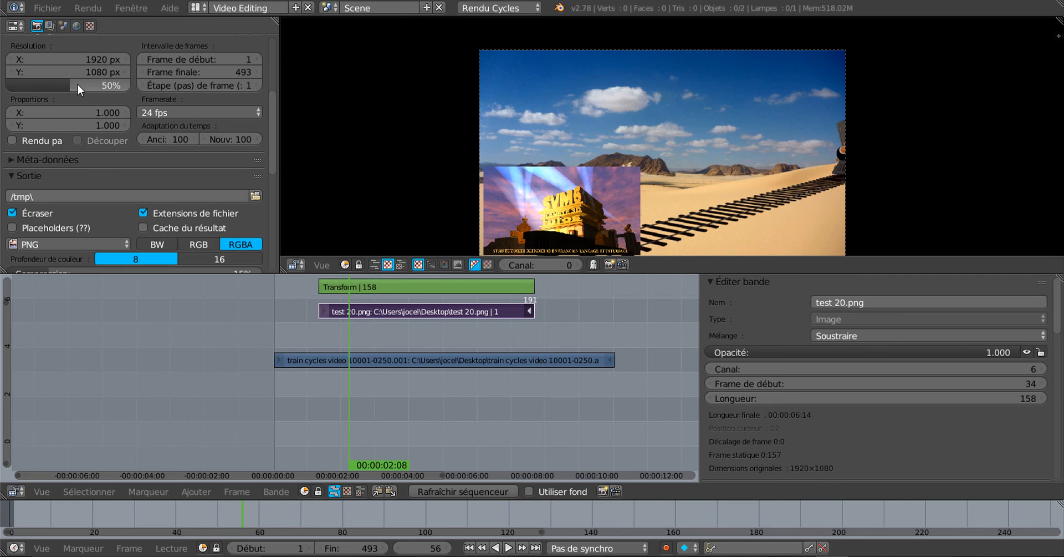
left_click_drag(67, 85, 130, 85)
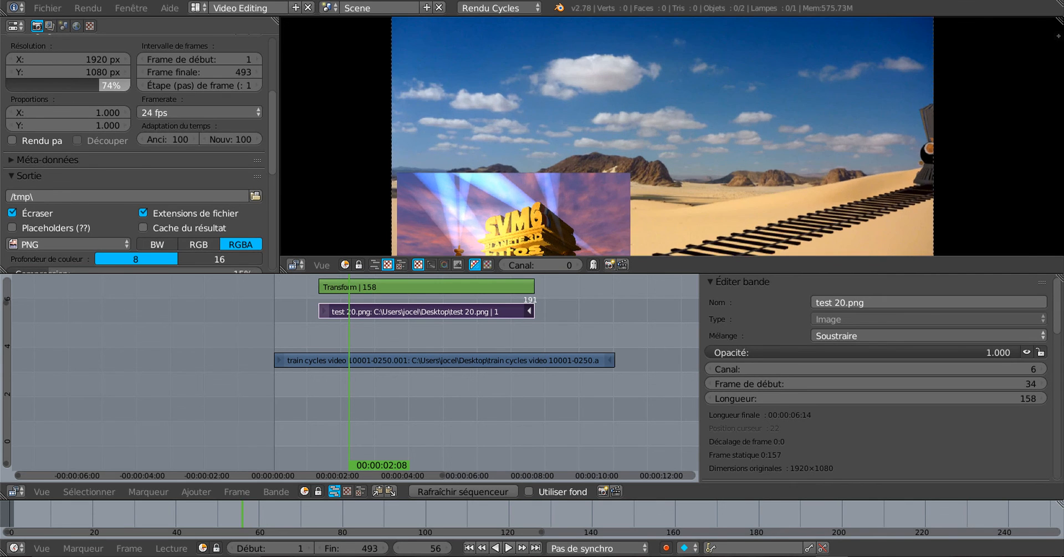
Step: Set the render output file format to the Xvid video format
scroll(504, 124, "down", 8)
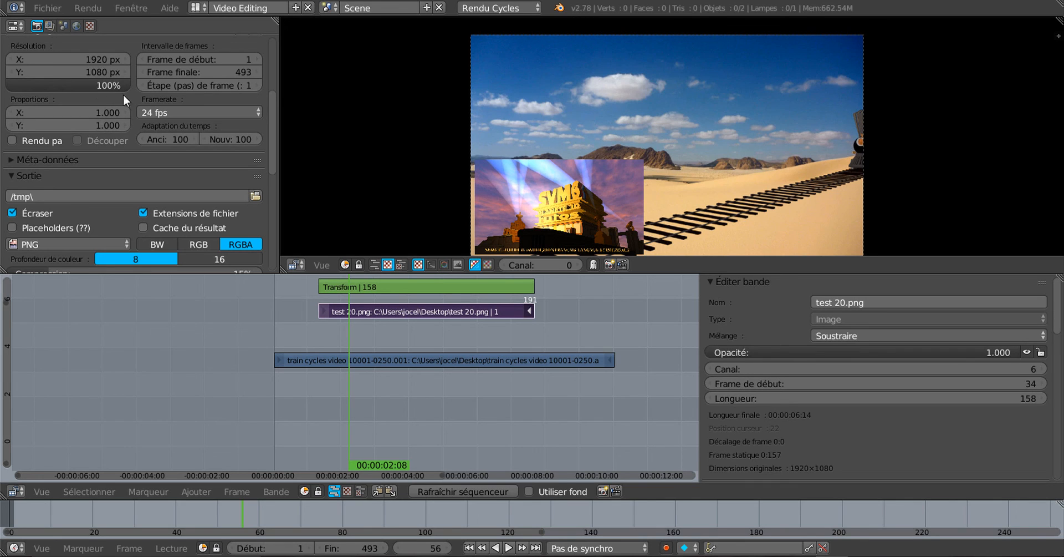
left_click_drag(276, 145, 219, 184)
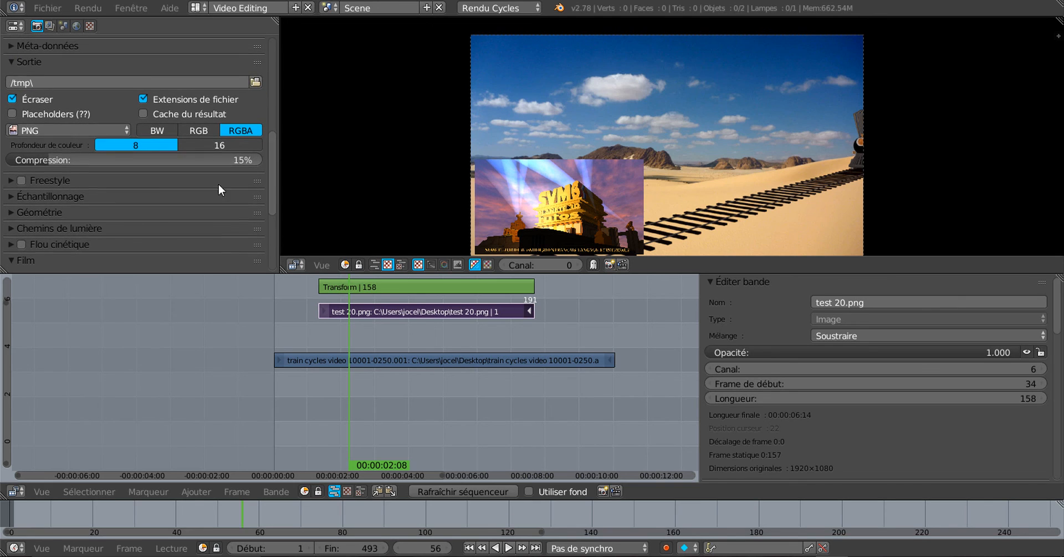
left_click(44, 130)
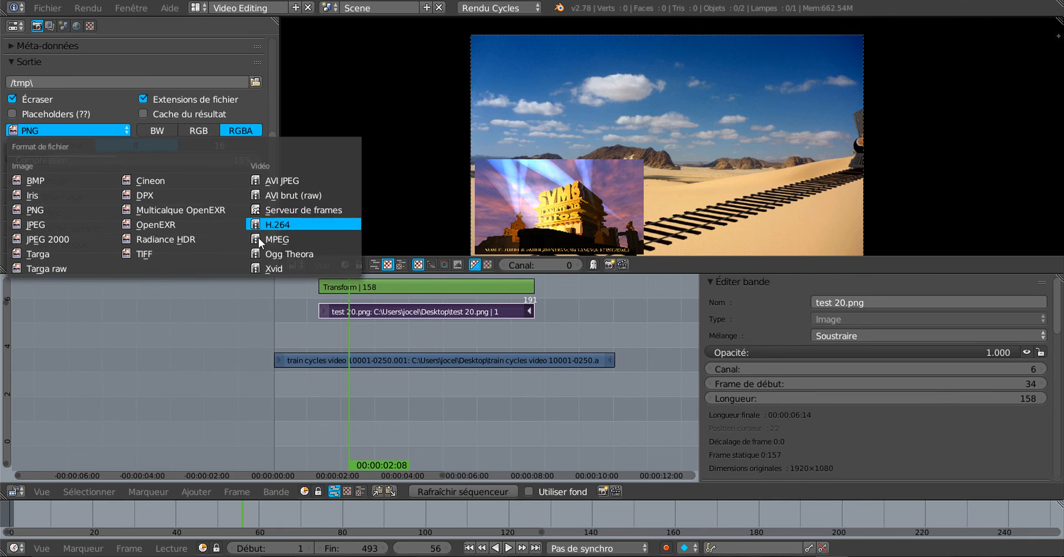
left_click(274, 268)
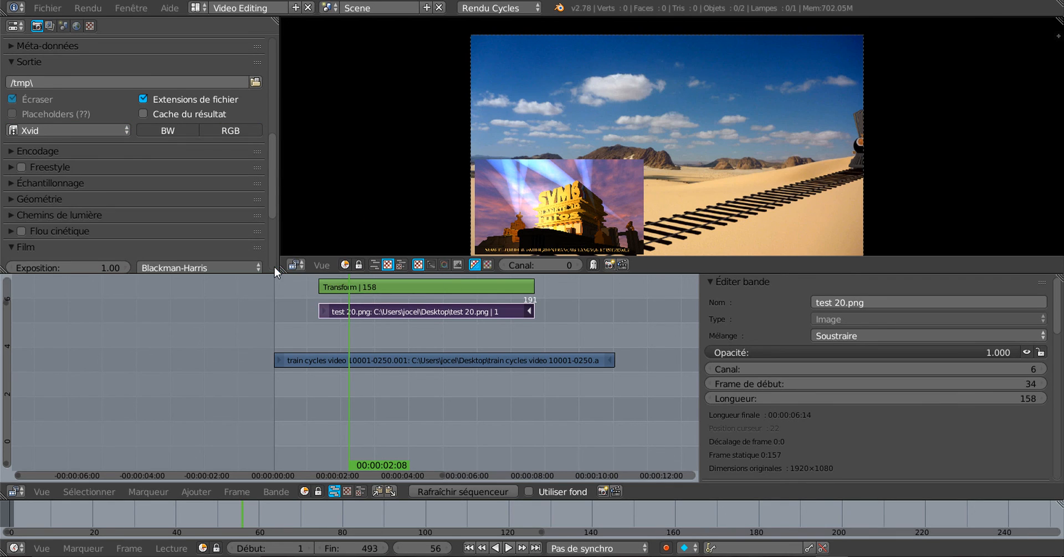
Step: Expand the Encodage settings and set the audio codec to MP3
left_click_drag(275, 158, 273, 184)
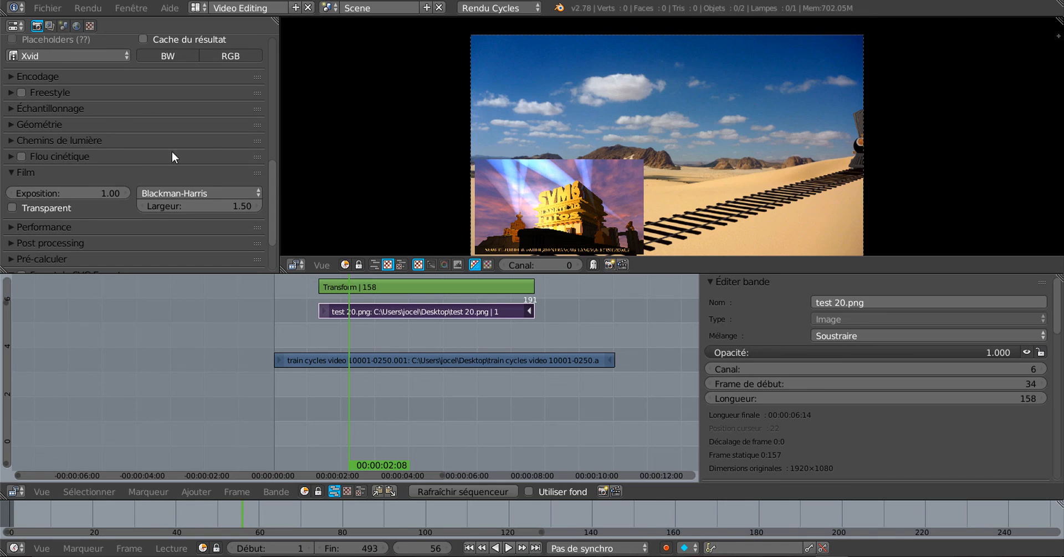
left_click(8, 76)
left_click_drag(272, 164, 272, 183)
left_click(144, 136)
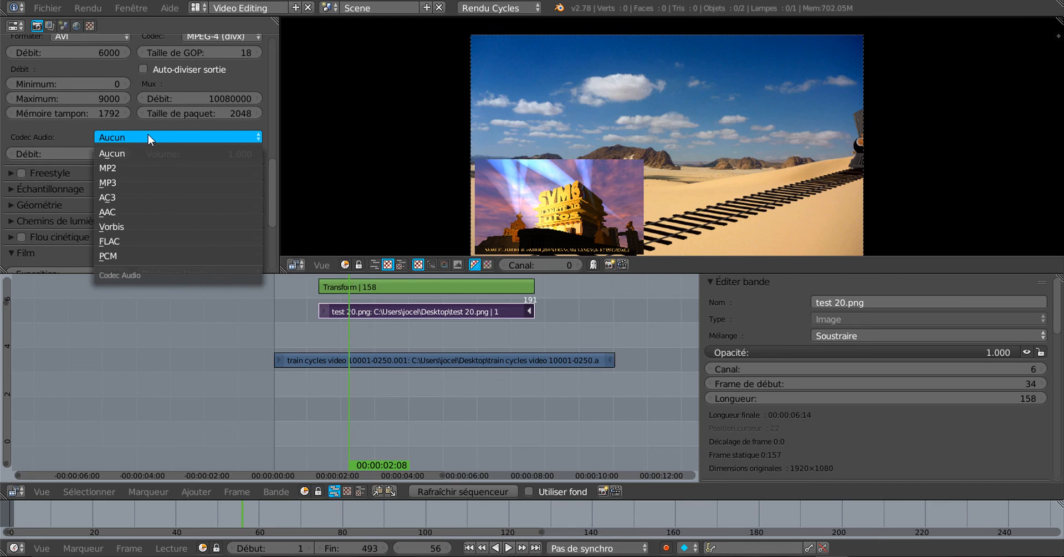
left_click(128, 181)
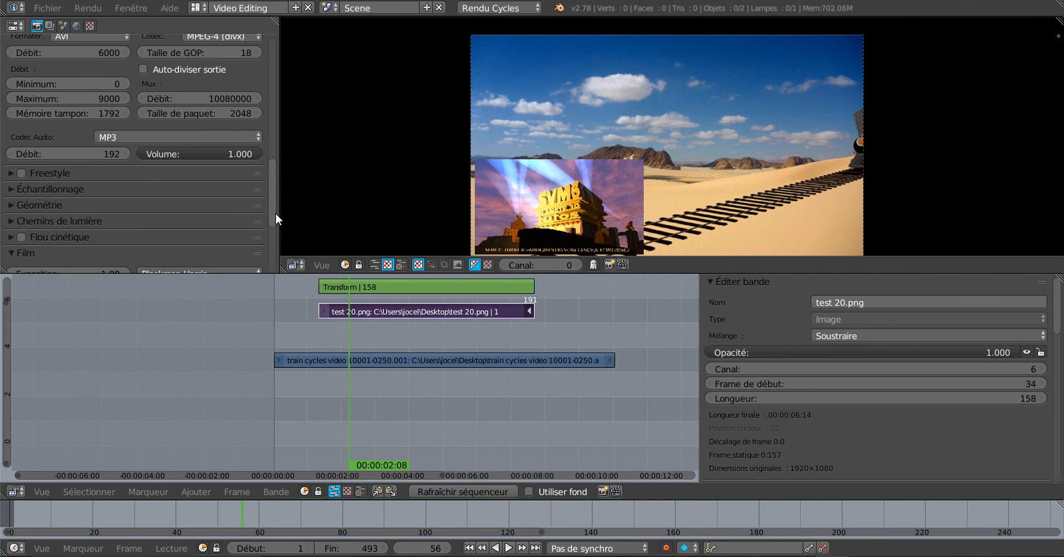
Step: Review the Xvid encoding settings and the available container formats, and move the playhead to frame 41
left_click_drag(275, 213, 275, 135)
scroll(276, 138, "down", 7)
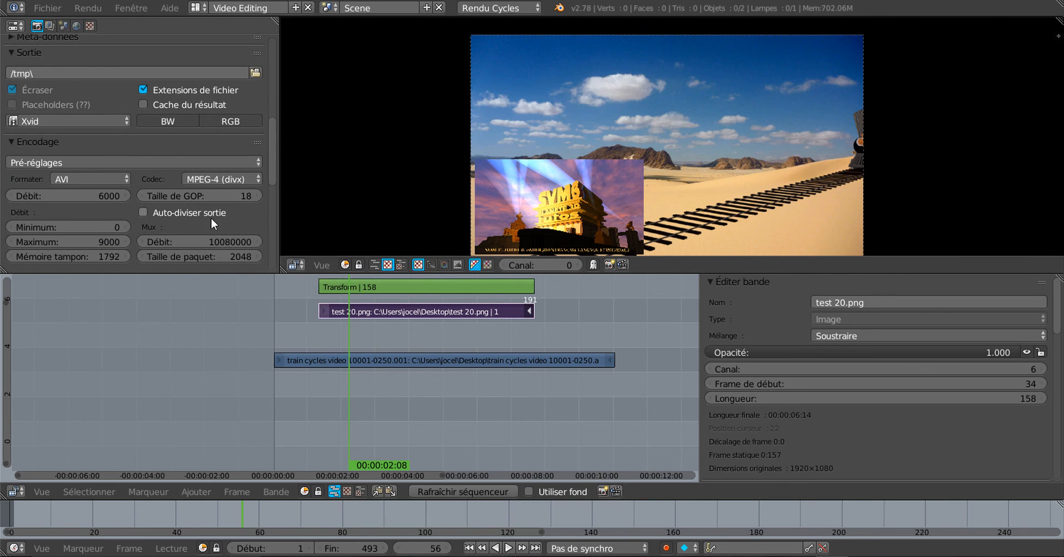
scroll(274, 177, "down", 5)
scroll(274, 177, "up", 2)
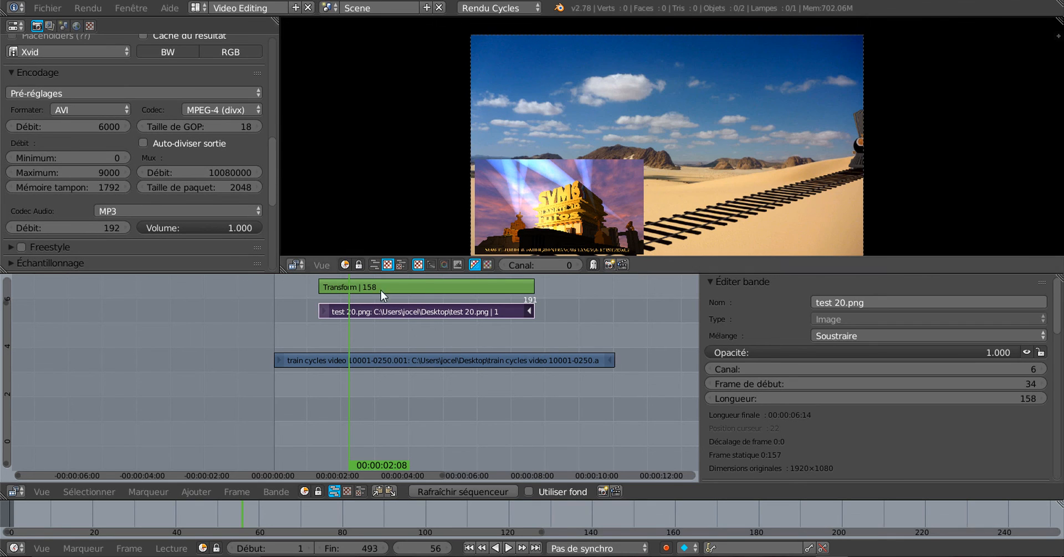
mouse_move(348, 336)
left_mouse_down()
mouse_move(361, 337)
mouse_move(329, 333)
left_mouse_up()
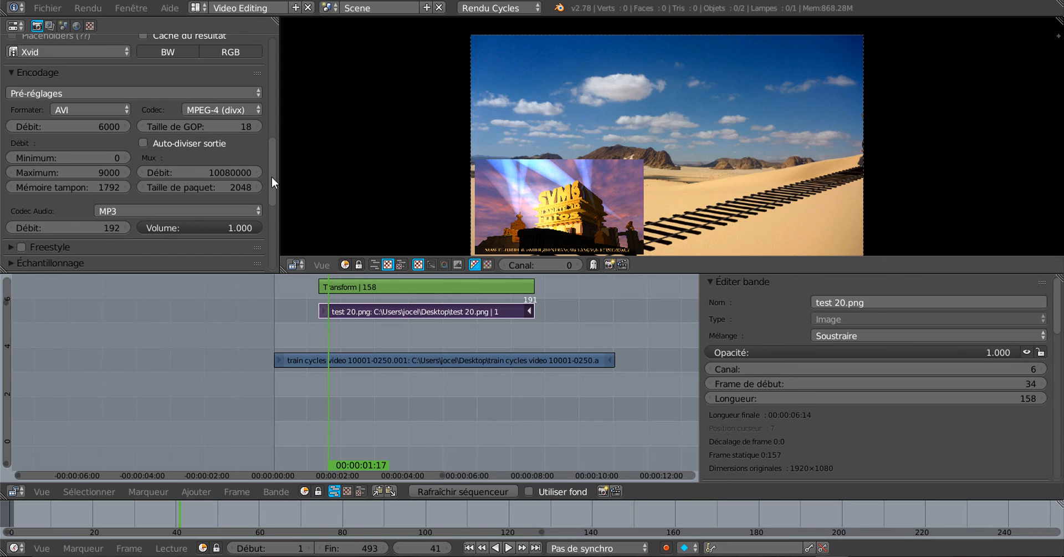
scroll(271, 199, "down", 7)
scroll(273, 188, "up", 8)
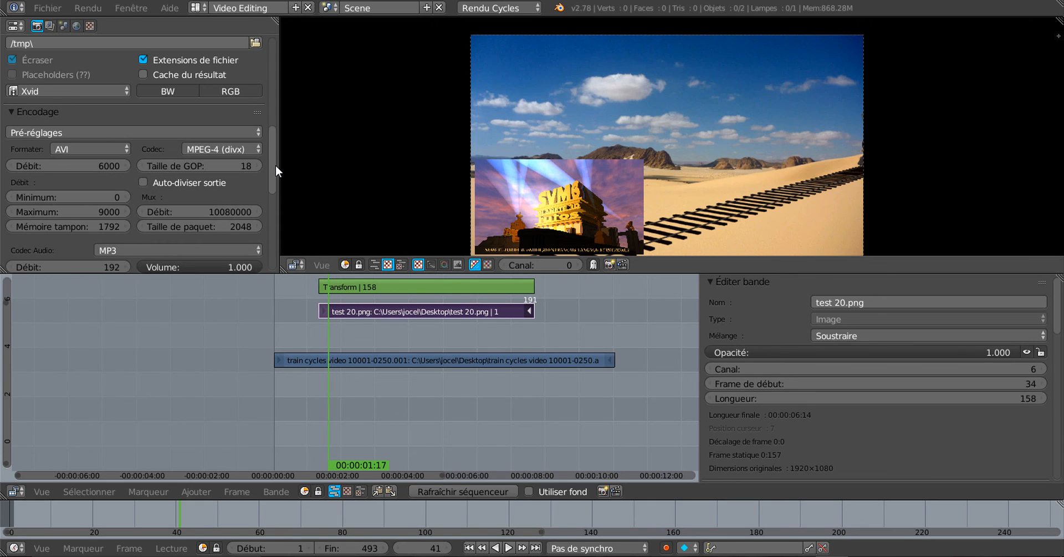
mouse_move(275, 165)
left_mouse_down()
mouse_move(281, 224)
mouse_move(284, 175)
left_mouse_up()
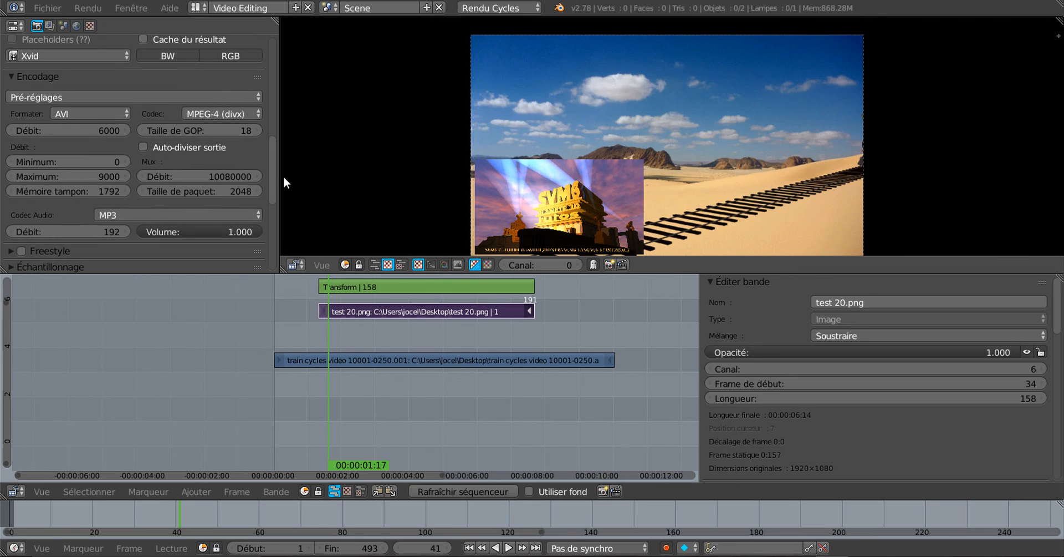
left_click(72, 113)
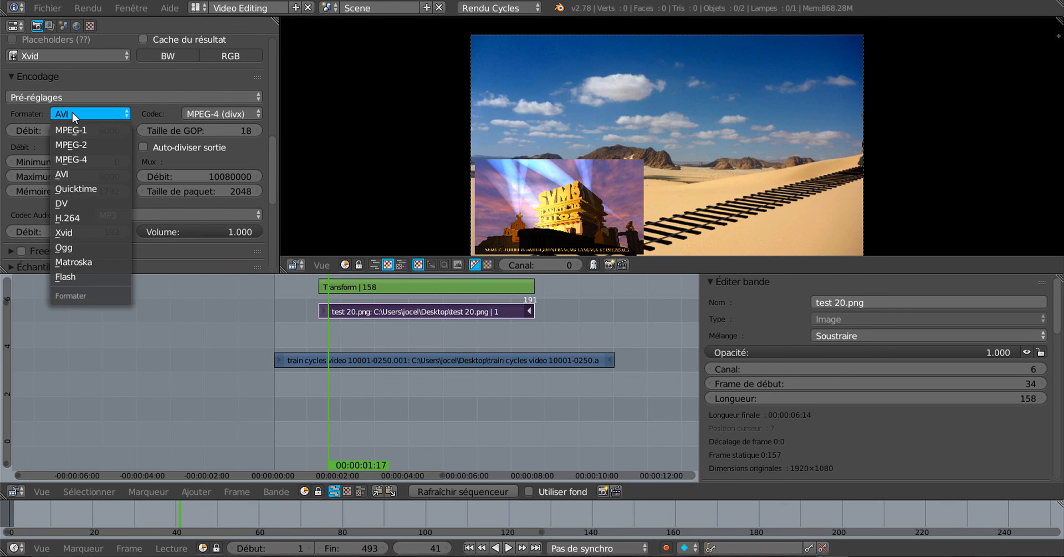
left_click(58, 56)
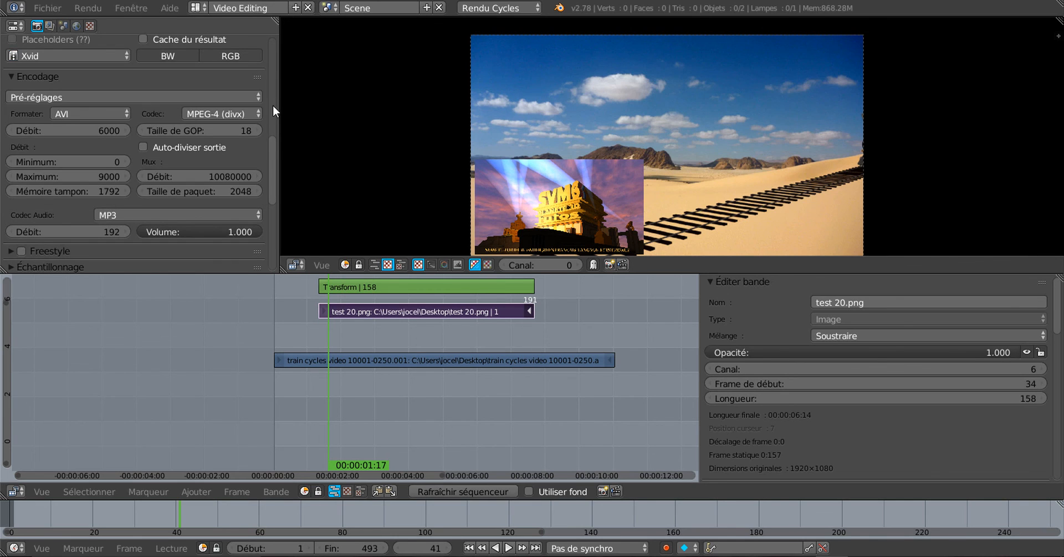
Step: Enlarge the video preview and render settings areas by reducing the sequencer's height
left_click_drag(270, 151, 267, 227)
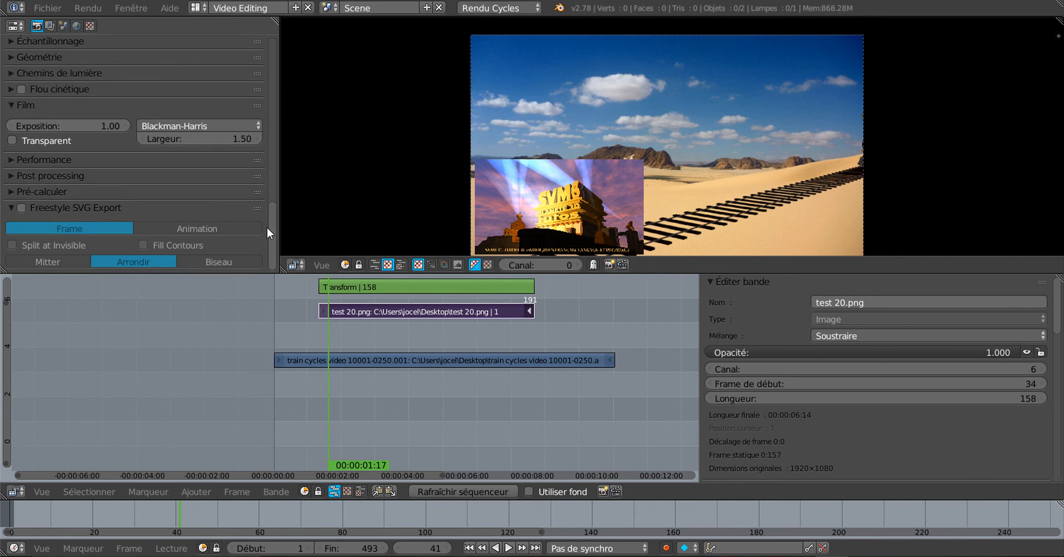
left_click_drag(581, 273, 588, 353)
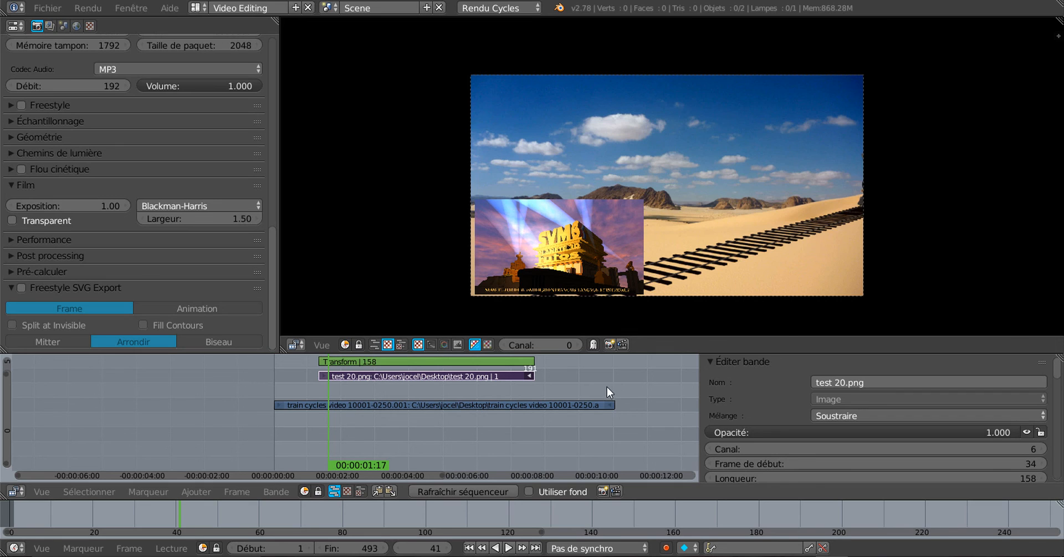
left_click_drag(643, 349, 643, 347)
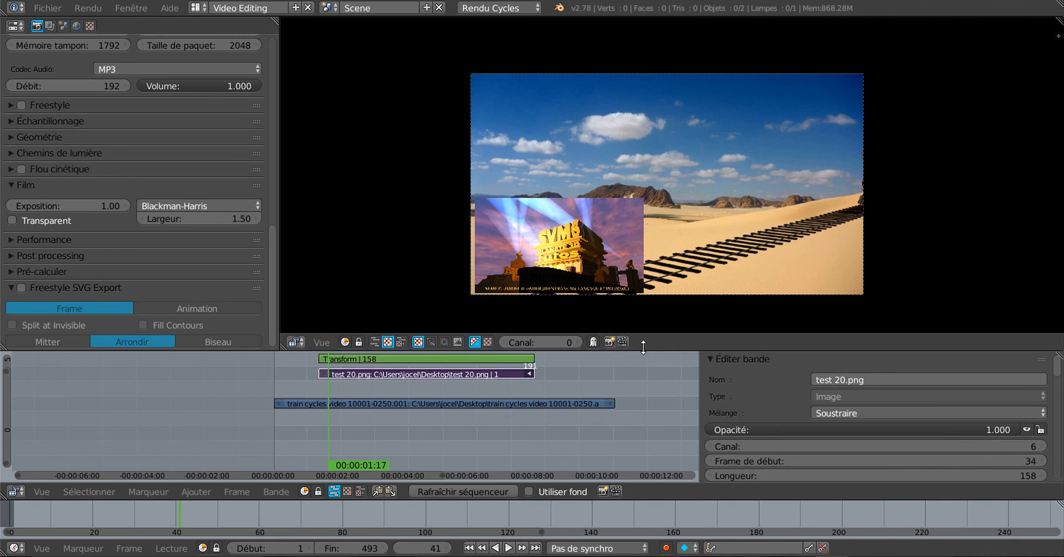